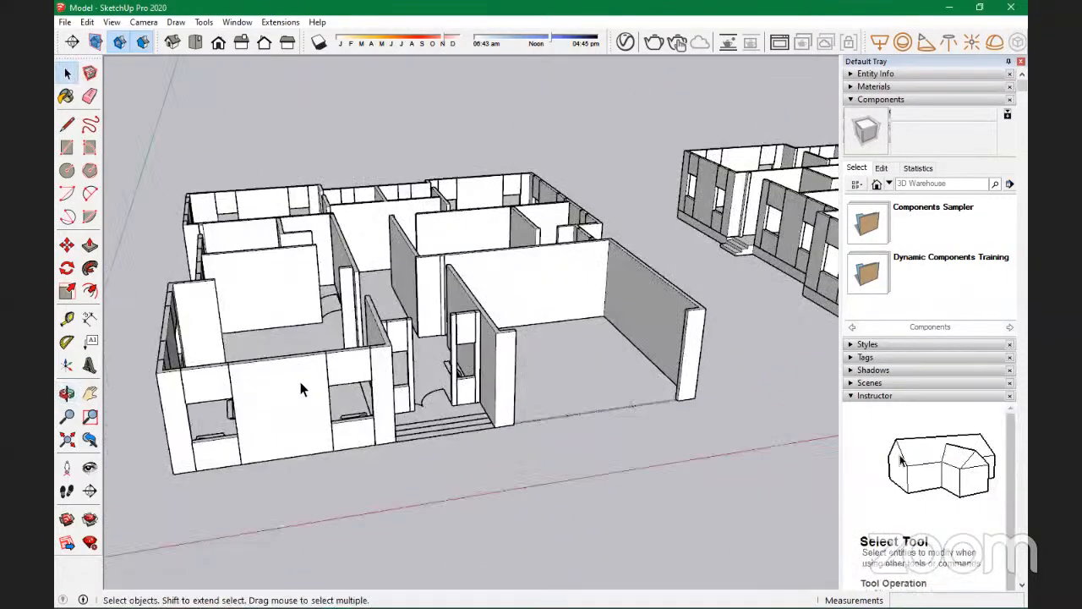
Step: Compare the entrance steps of the two house wall models, the one at ground level and the one raised on a base
scroll(300, 379, "down", 6)
scroll(660, 327, "up", 5)
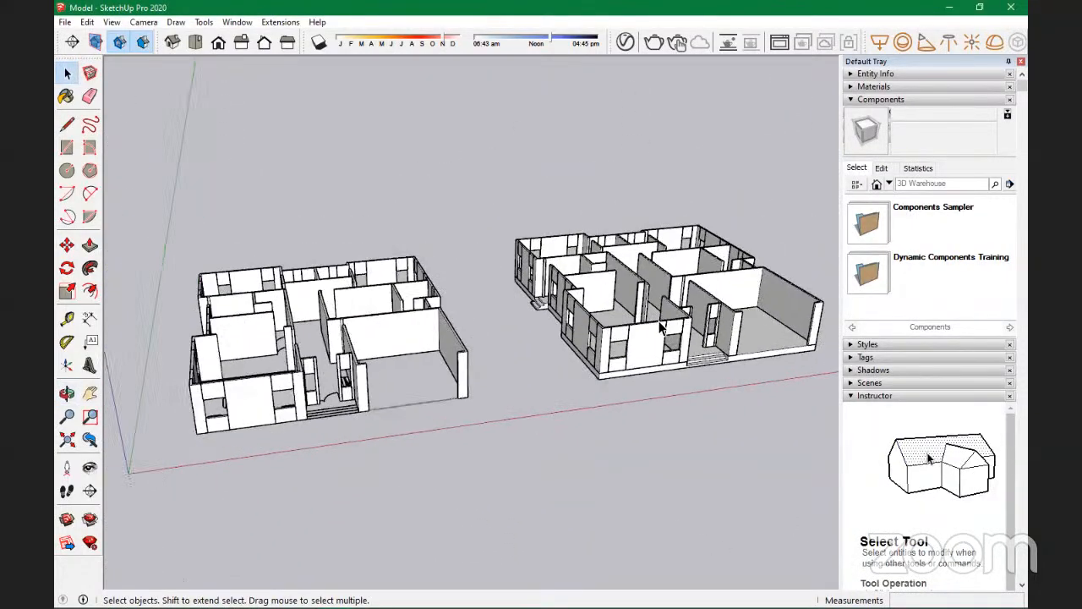
scroll(728, 260, "down", 5)
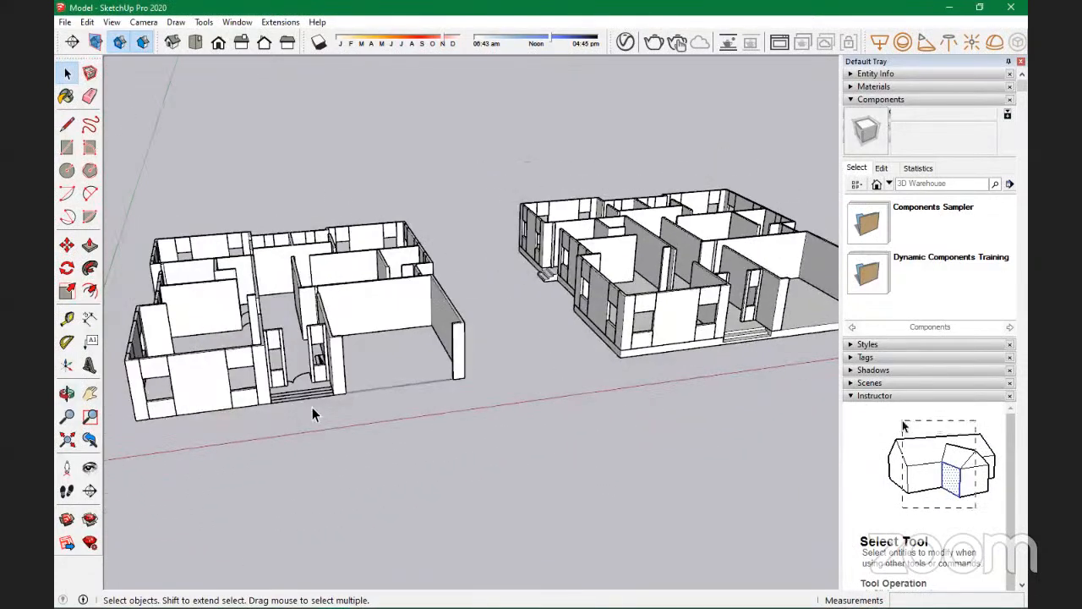
scroll(251, 361, "up", 6)
middle_click_drag(258, 364, 252, 281)
scroll(257, 283, "down", 2)
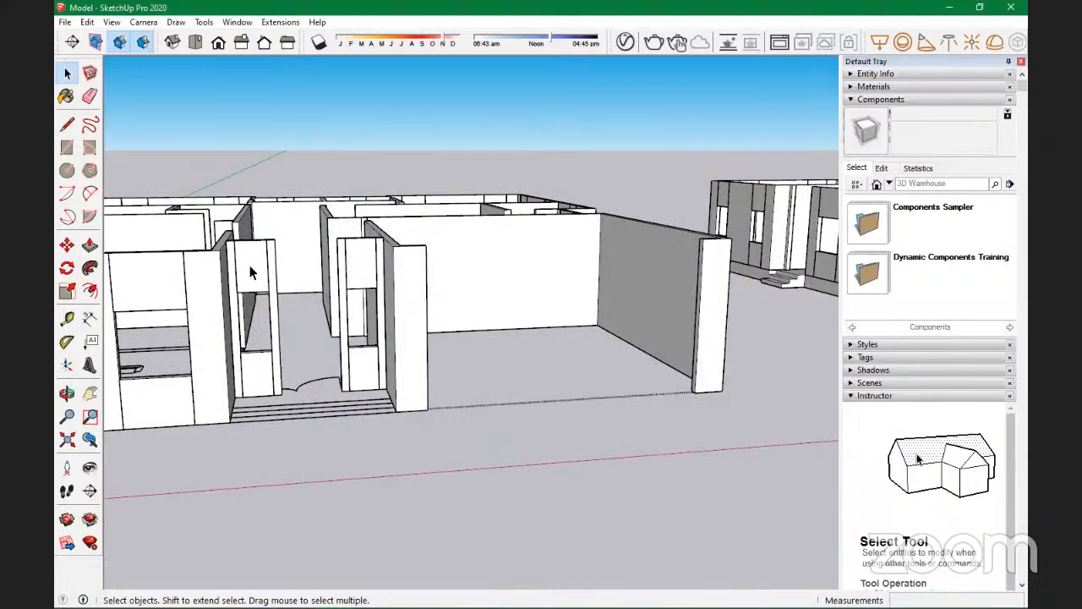
scroll(427, 307, "down", 4)
middle_click_drag(261, 335, 174, 342)
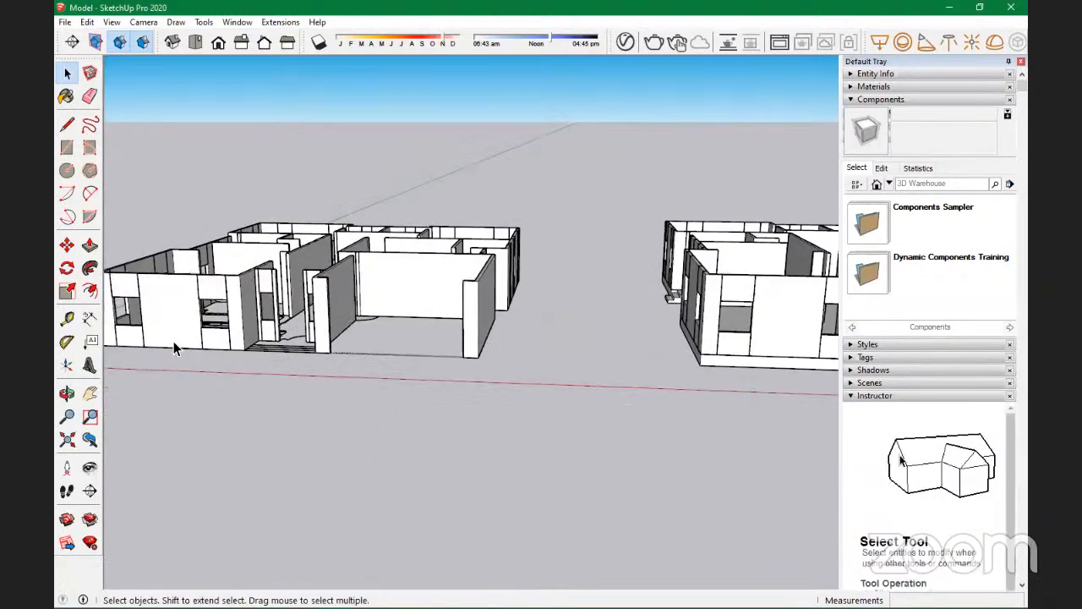
scroll(173, 338, "down", 1)
scroll(175, 339, "down", 2)
scroll(595, 352, "up", 8)
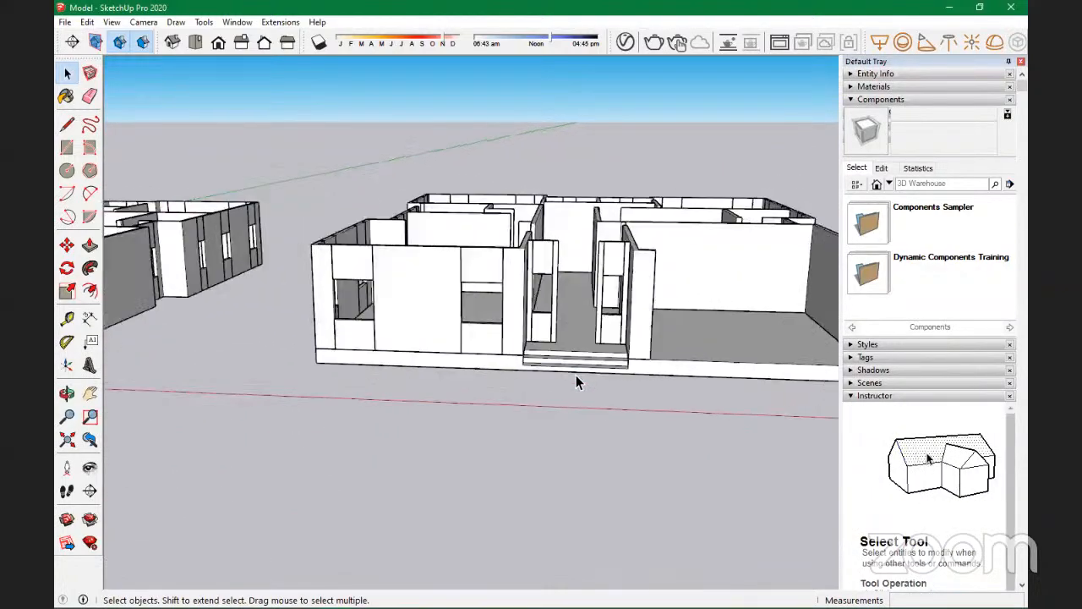
middle_click_drag(572, 381, 626, 355)
scroll(614, 377, "up", 6)
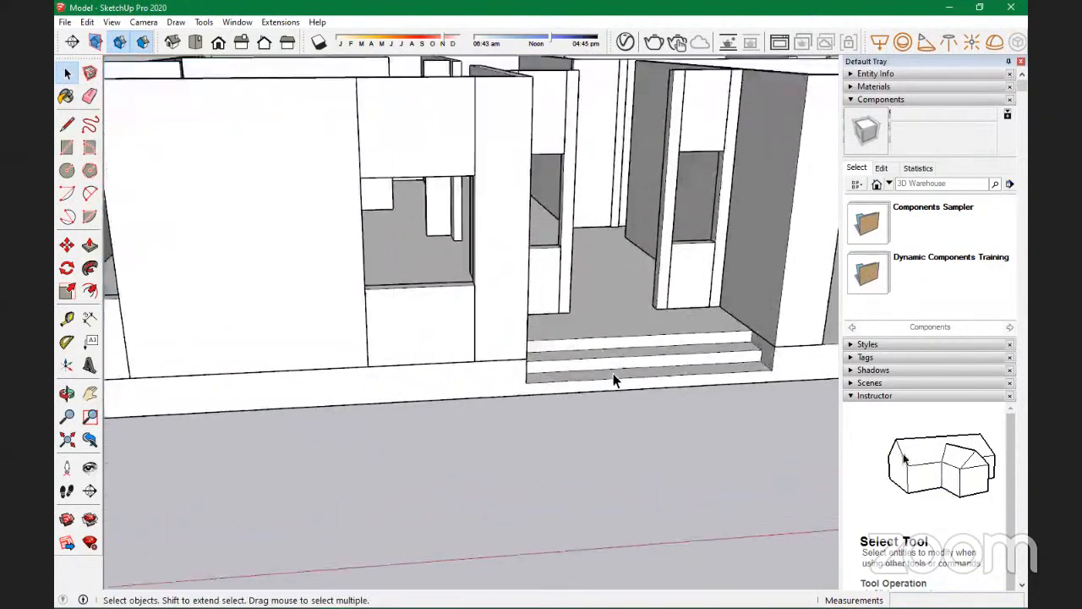
scroll(600, 359, "down", 8)
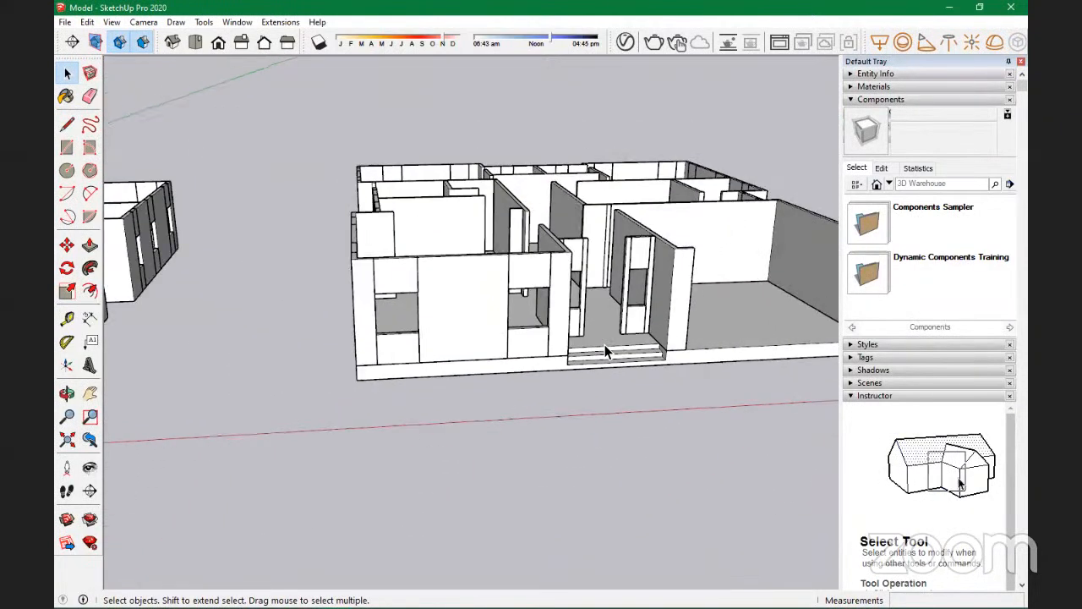
scroll(605, 340, "down", 3)
scroll(245, 396, "up", 6)
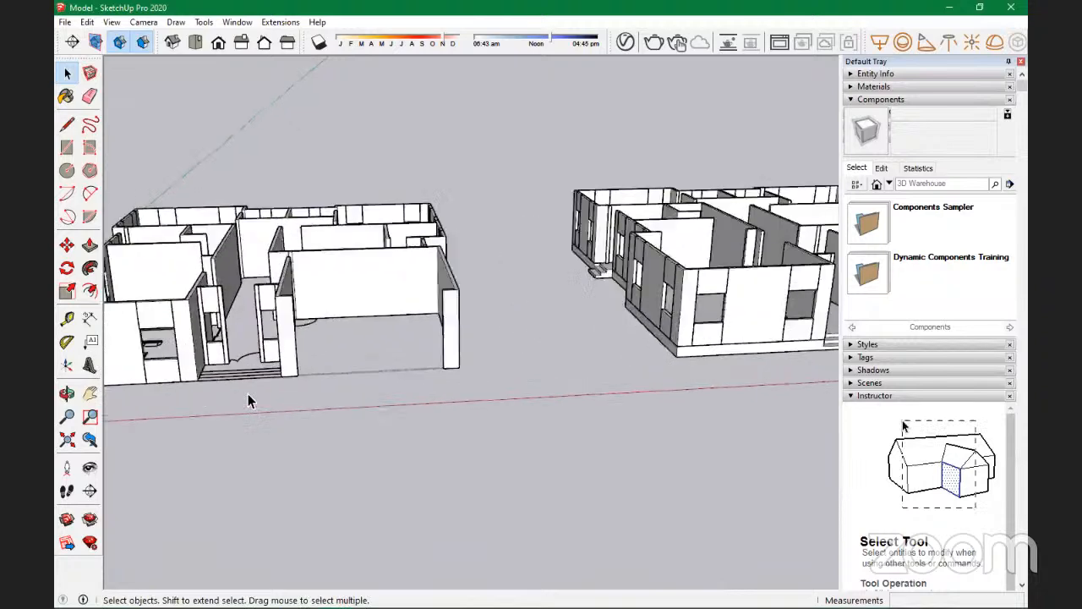
scroll(229, 380, "up", 2)
scroll(219, 375, "up", 4)
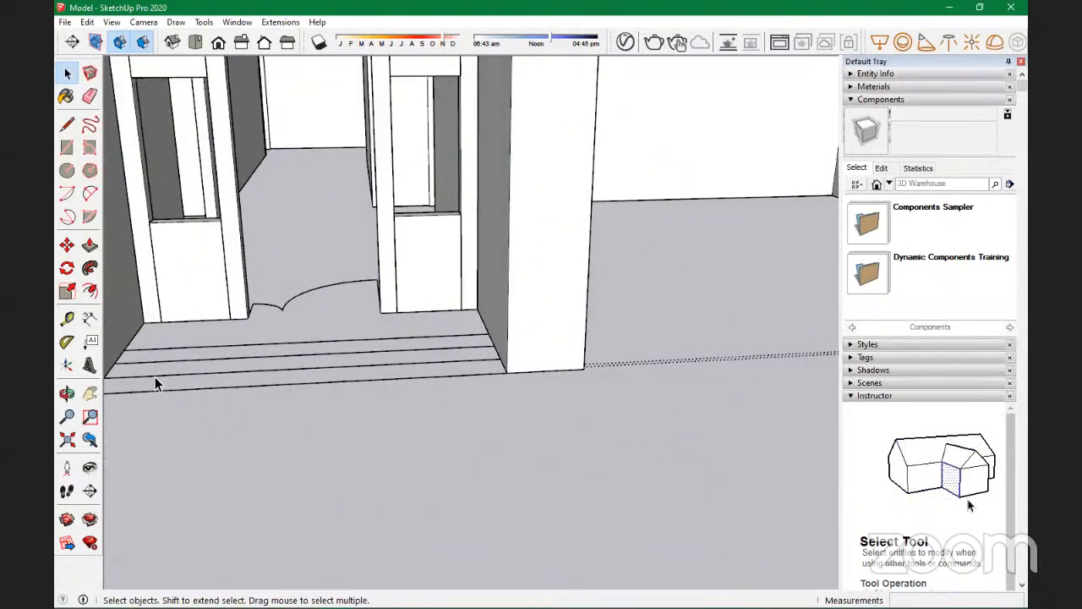
scroll(510, 347, "down", 8)
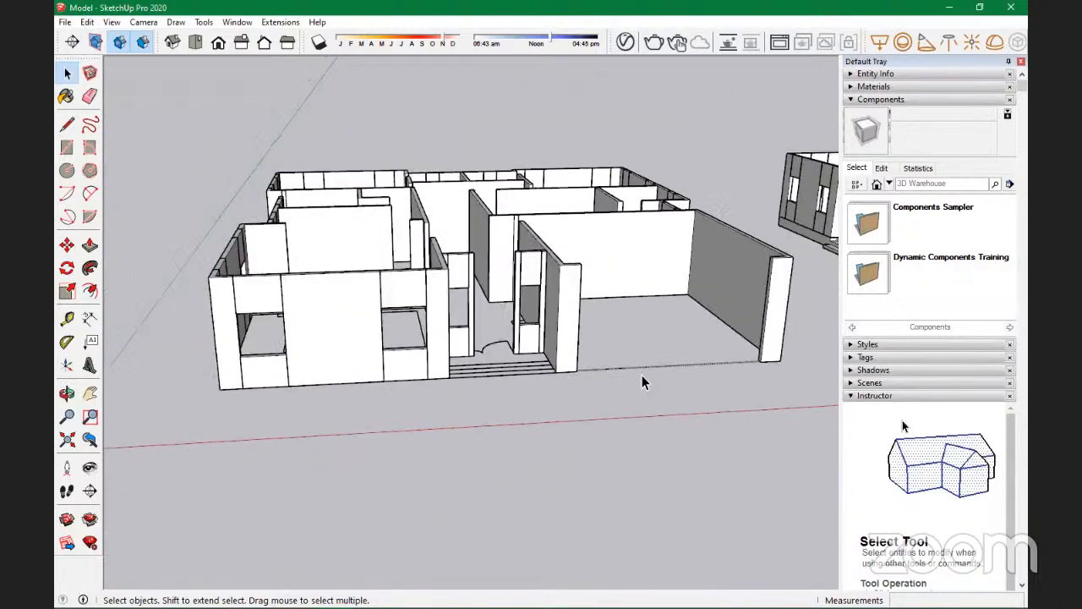
scroll(183, 328, "down", 5)
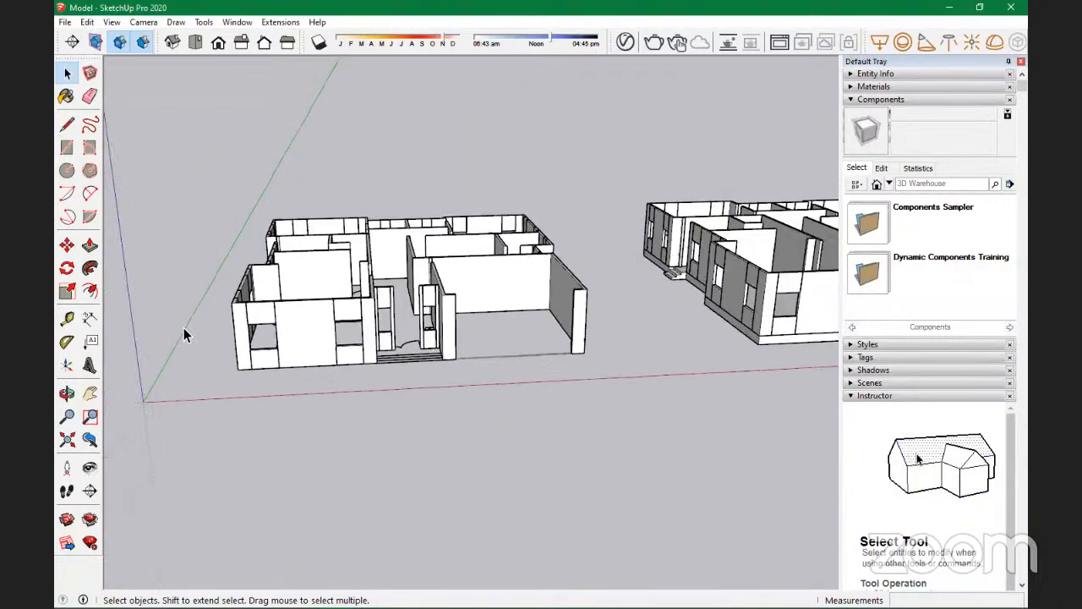
Step: Measure the tread depth of the lowest entrance step on the raised house
scroll(748, 334, "up", 8)
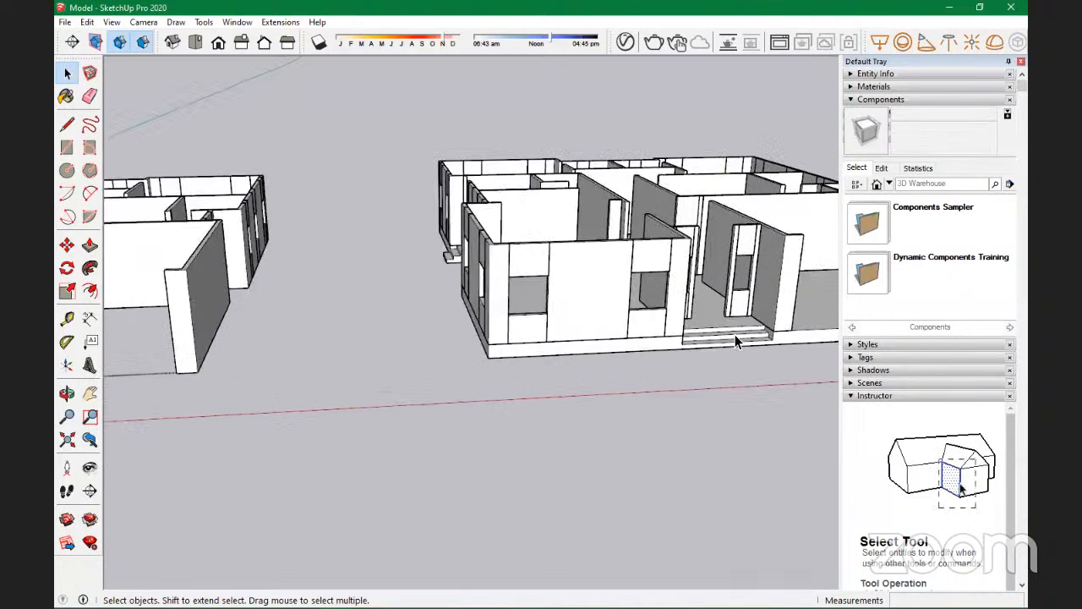
middle_click_drag(720, 420, 527, 392)
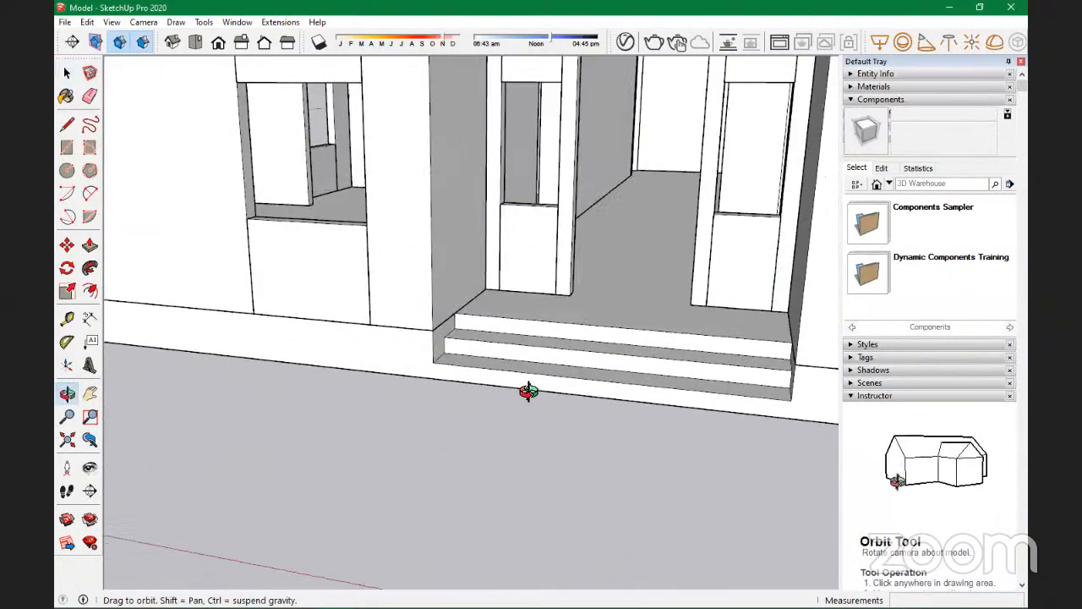
scroll(449, 334, "up", 3)
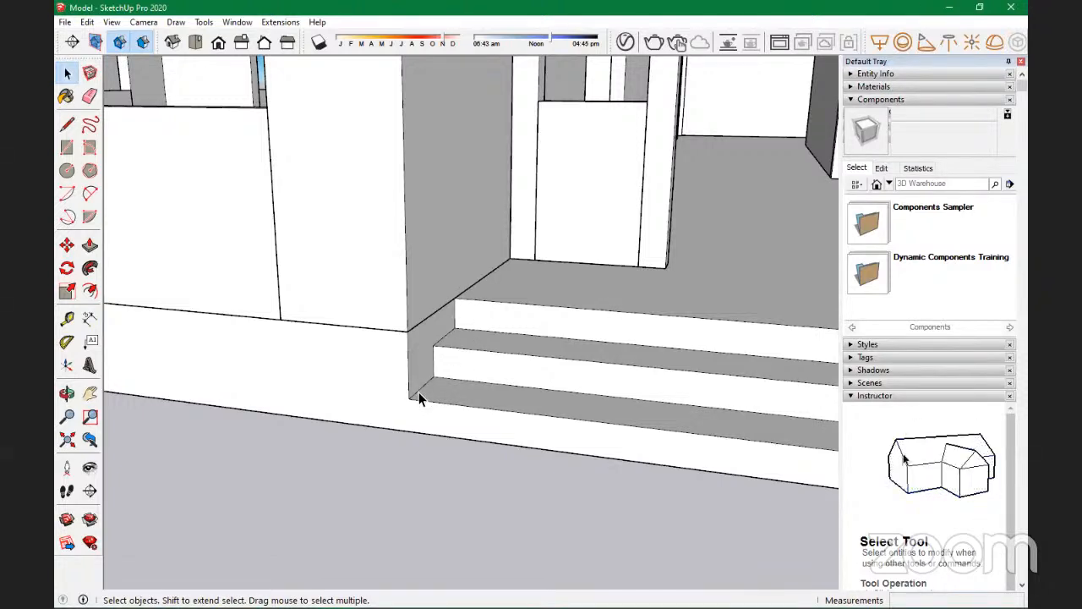
middle_click_drag(498, 391, 331, 455)
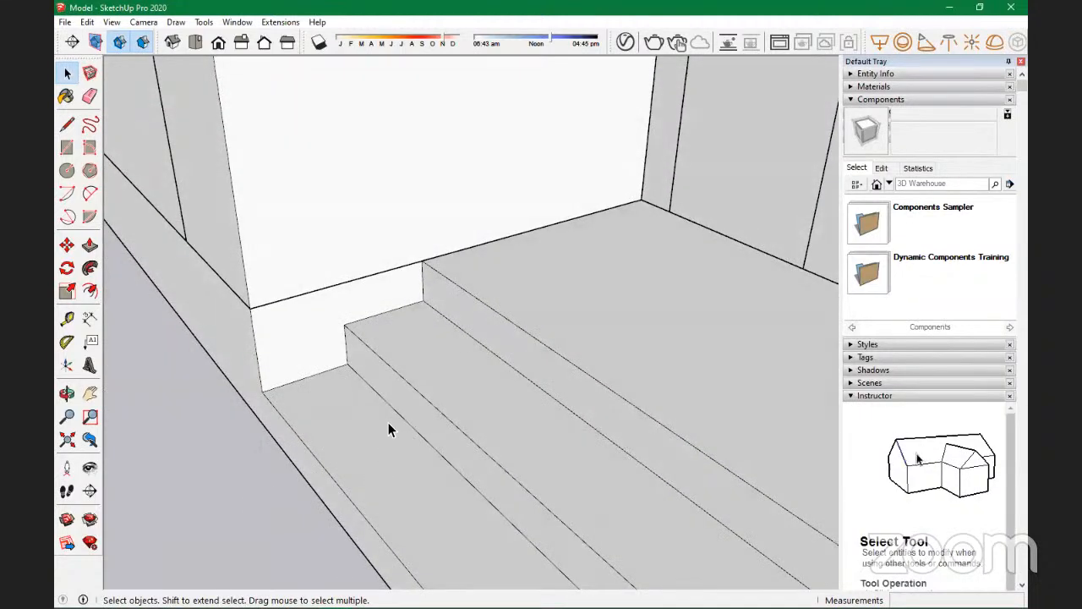
scroll(402, 416, "up", 3)
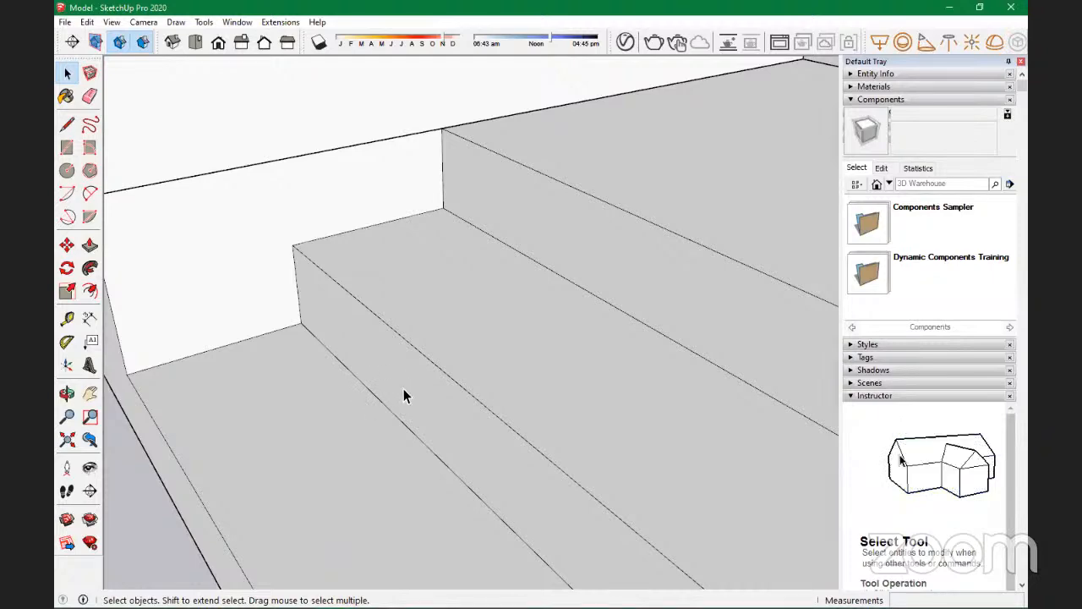
middle_click_drag(389, 369, 423, 417)
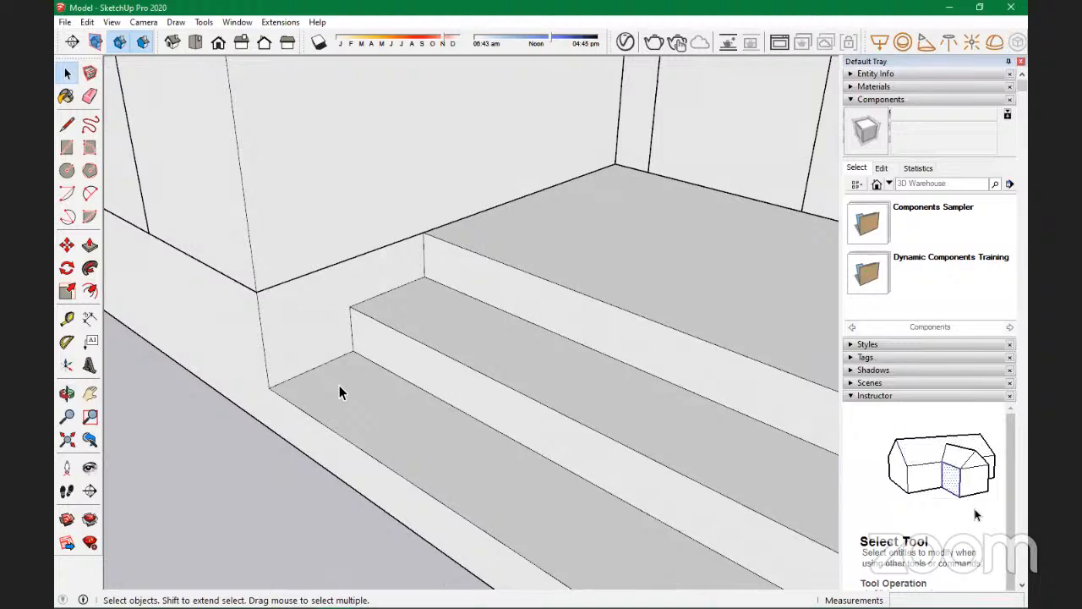
key("t")
left_click(352, 350)
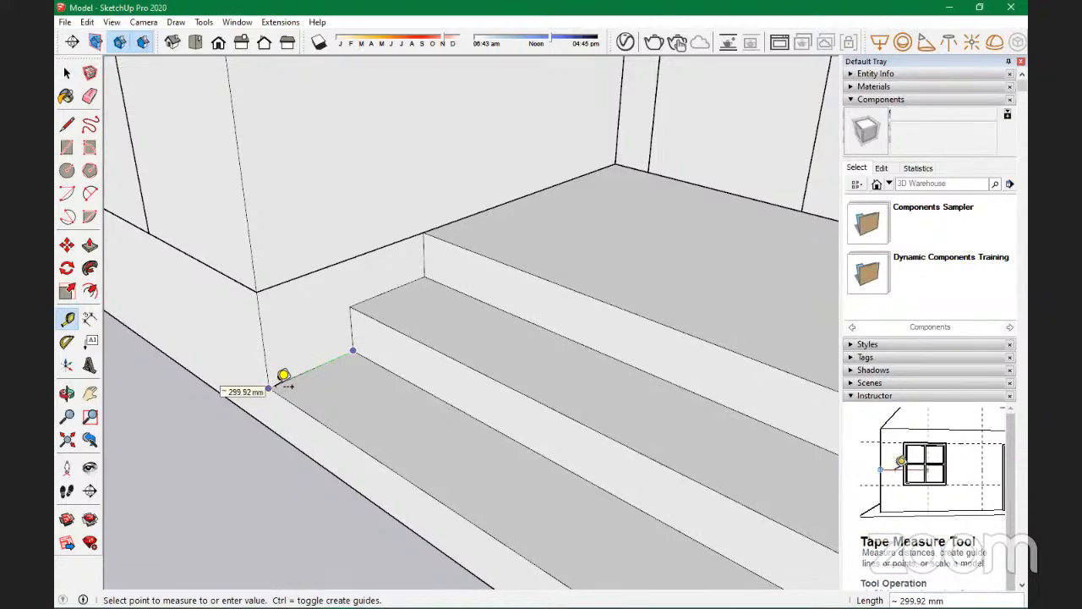
left_click(284, 375)
Step: Measure the base width of the windowed wall panel beside the raised house's main door opening
scroll(314, 365, "down", 8)
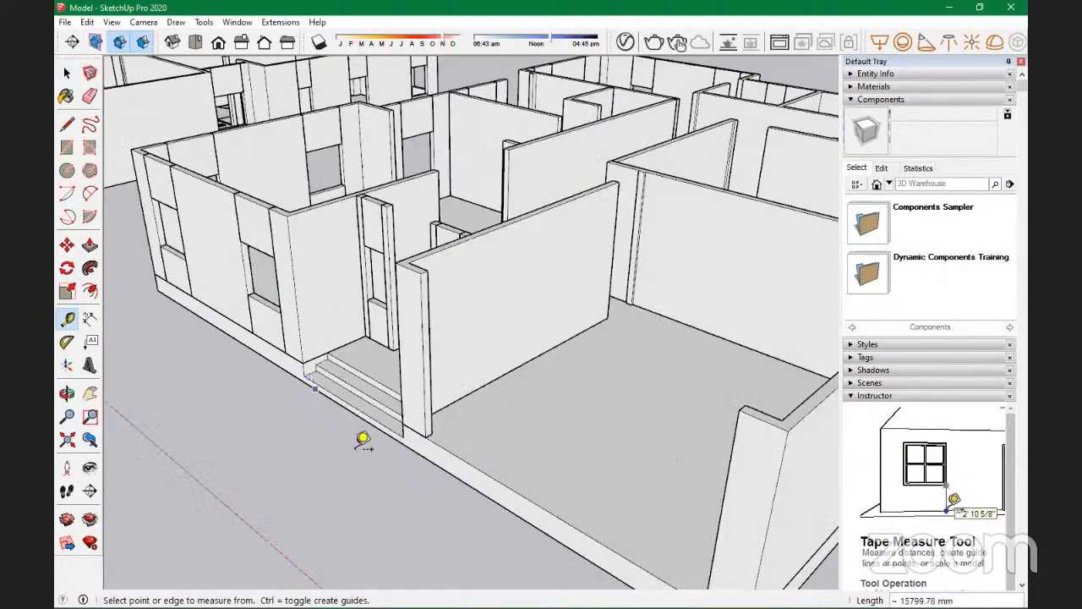
mouse_move(508, 479)
middle_mouse_down()
mouse_move(587, 476)
mouse_move(430, 365)
middle_mouse_up()
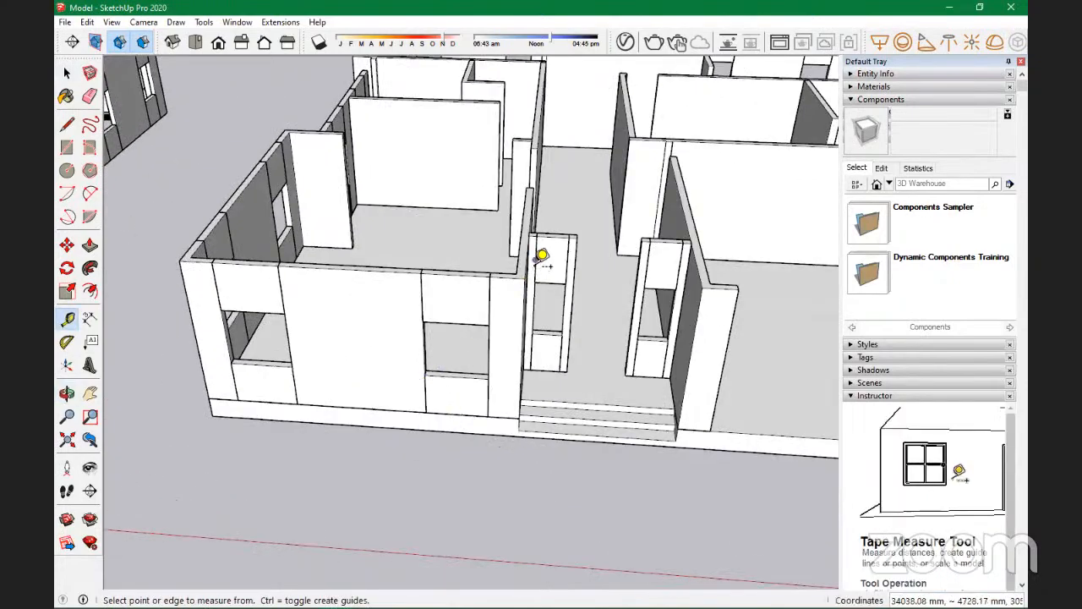
scroll(536, 259, "up", 3)
middle_click_drag(536, 345, 621, 319)
scroll(622, 319, "down", 4)
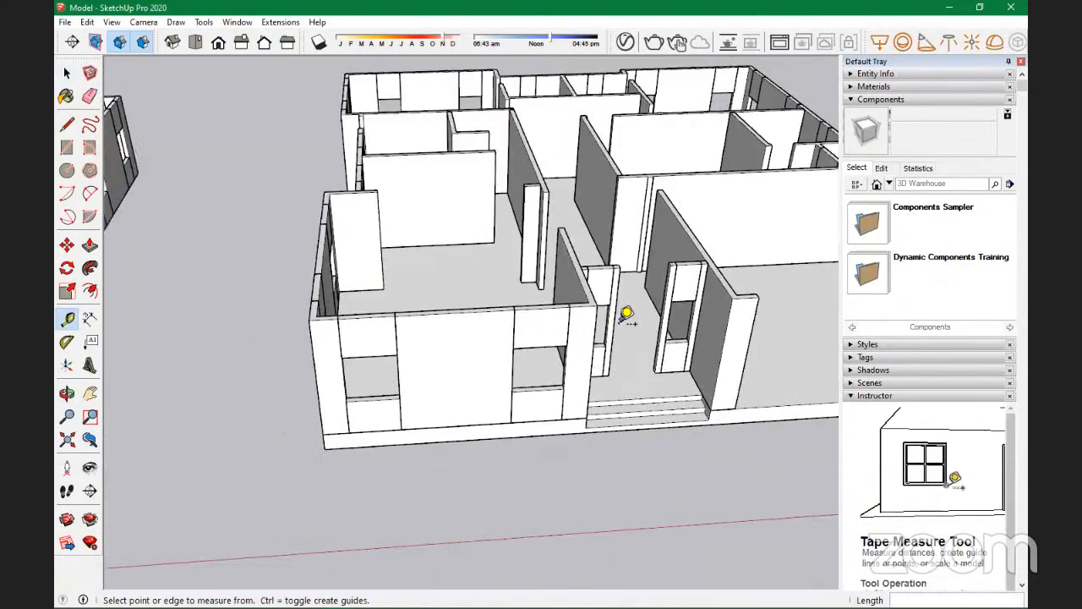
scroll(630, 314, "down", 5)
mouse_move(449, 353)
middle_mouse_down()
mouse_move(708, 341)
mouse_move(640, 293)
mouse_move(584, 306)
mouse_move(268, 266)
middle_mouse_up()
scroll(268, 267, "down", 3)
scroll(496, 309, "up", 5)
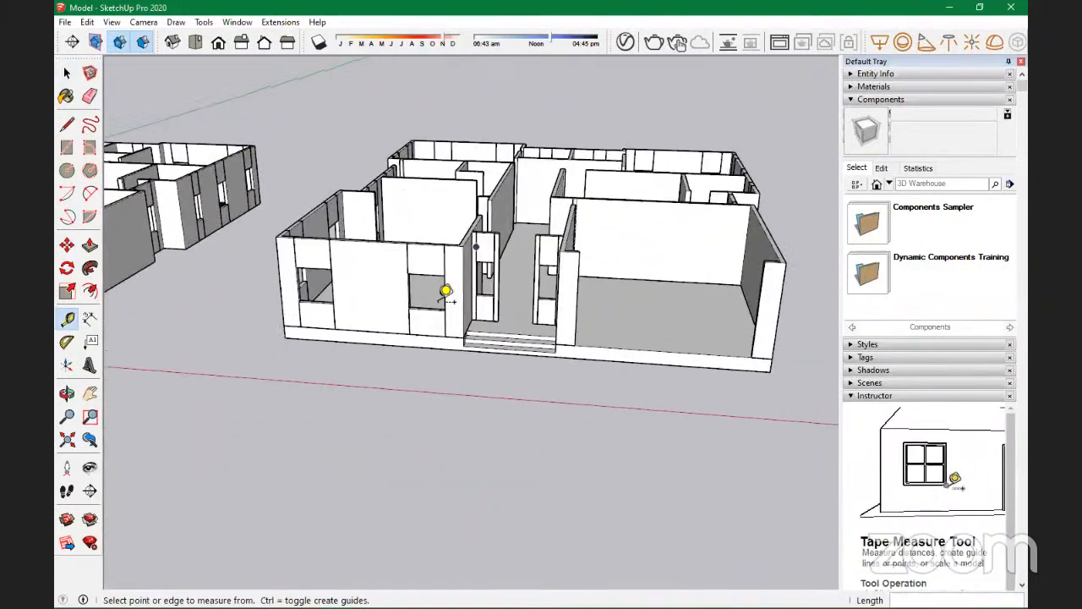
scroll(500, 314, "up", 3)
scroll(546, 321, "up", 3)
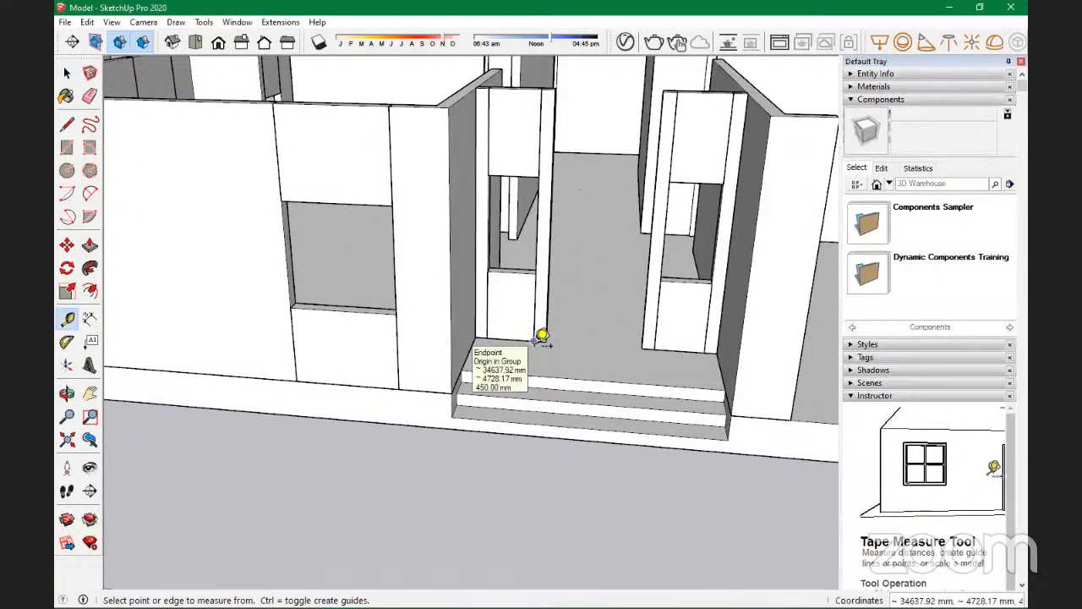
left_click(534, 341)
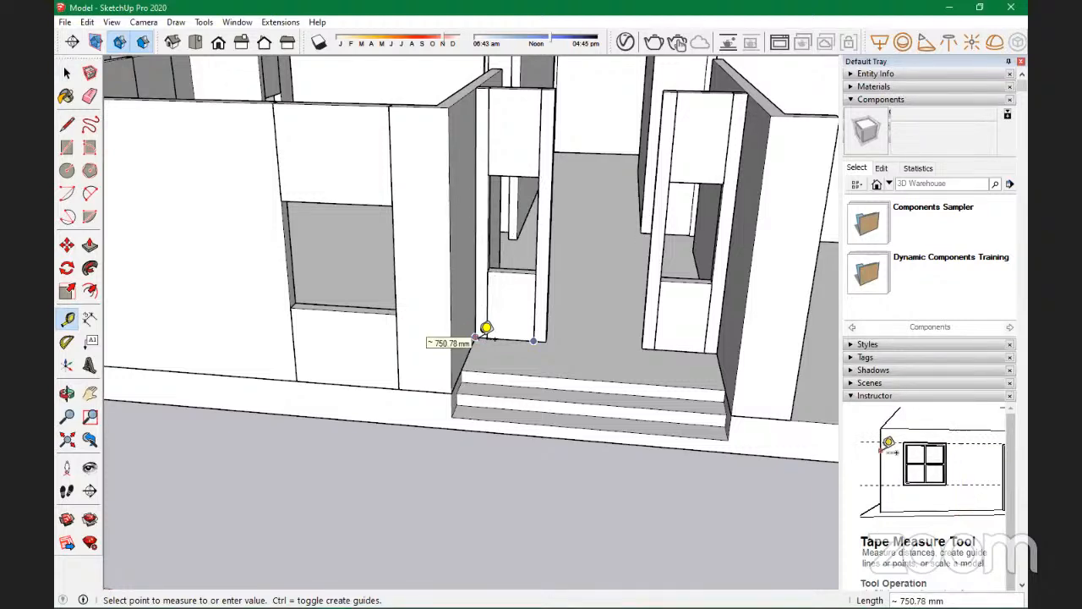
key("Escape")
Step: Examine the raised house's walls, floor slab and window openings from the front and the back
scroll(474, 381, "down", 7)
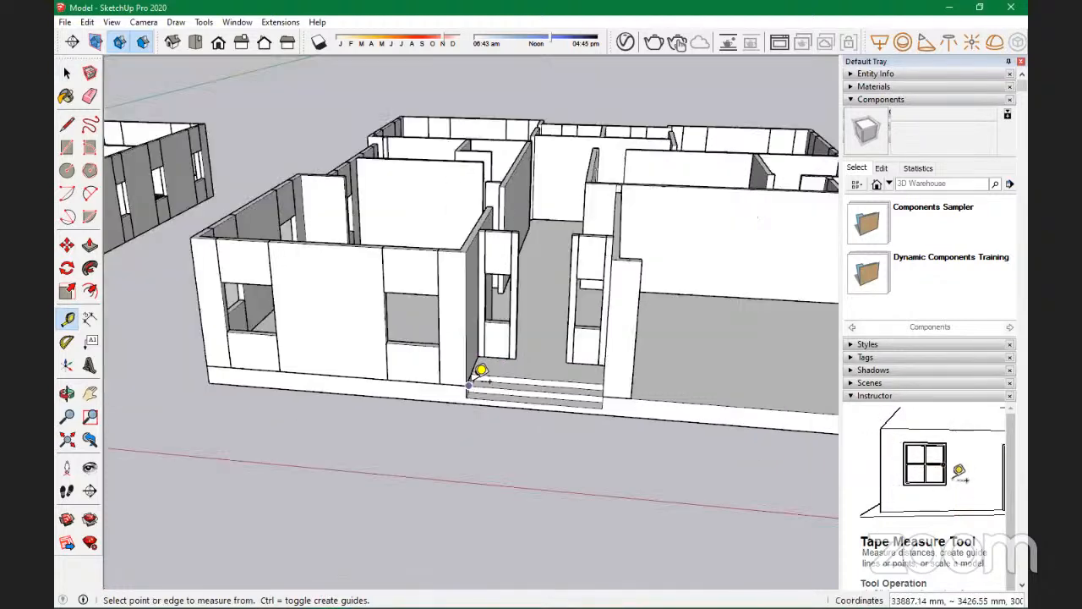
middle_click_drag(465, 392, 423, 435)
scroll(499, 429, "up", 3)
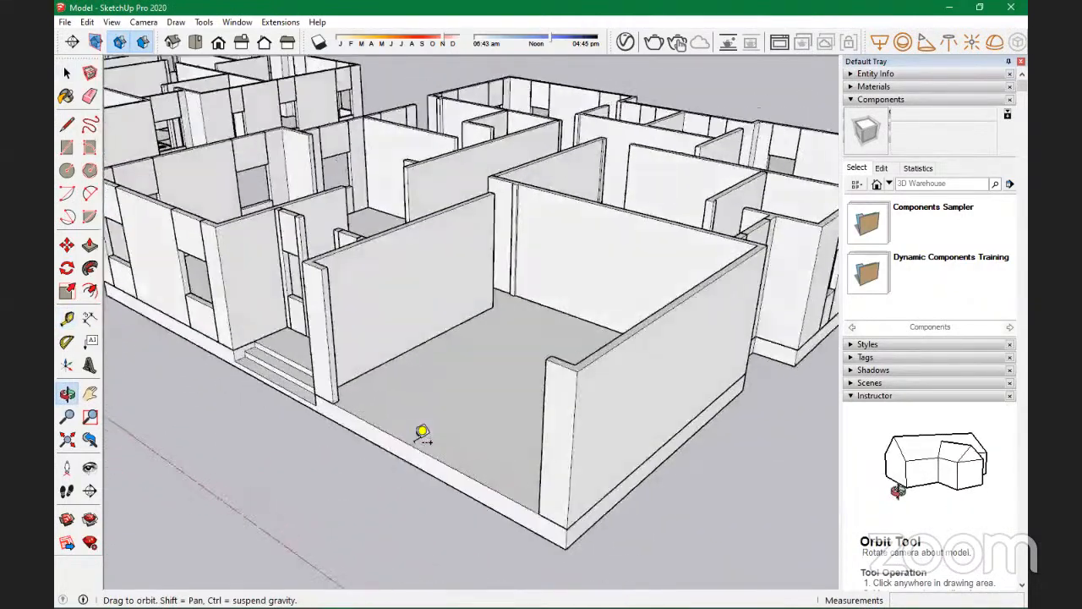
middle_click_drag(397, 475, 474, 374)
scroll(494, 370, "up", 5)
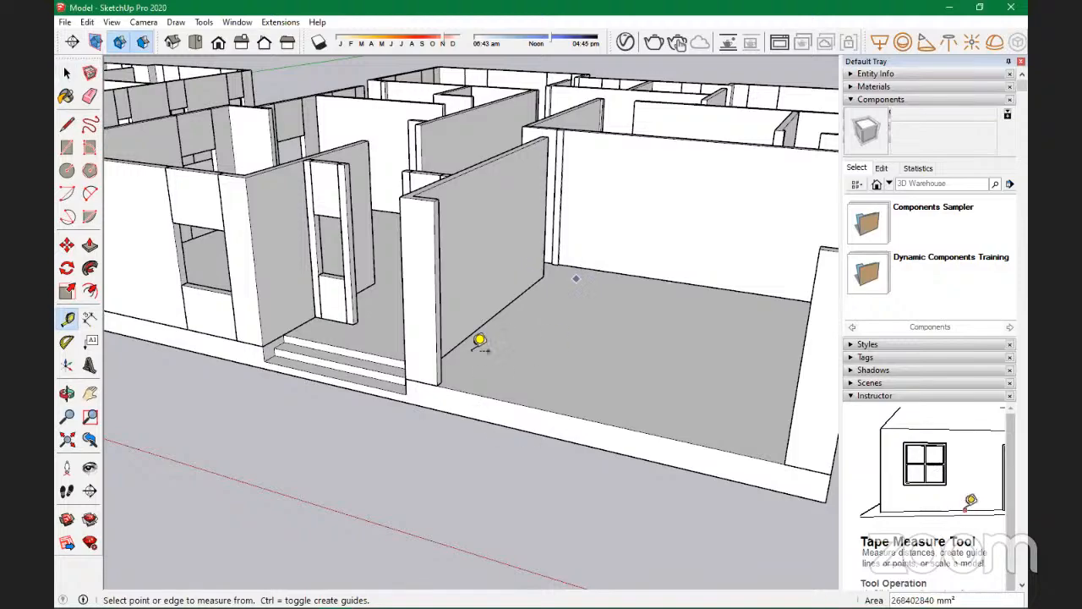
scroll(473, 334, "down", 2)
scroll(471, 330, "down", 5)
middle_click_drag(382, 369, 410, 368)
scroll(552, 336, "up", 5)
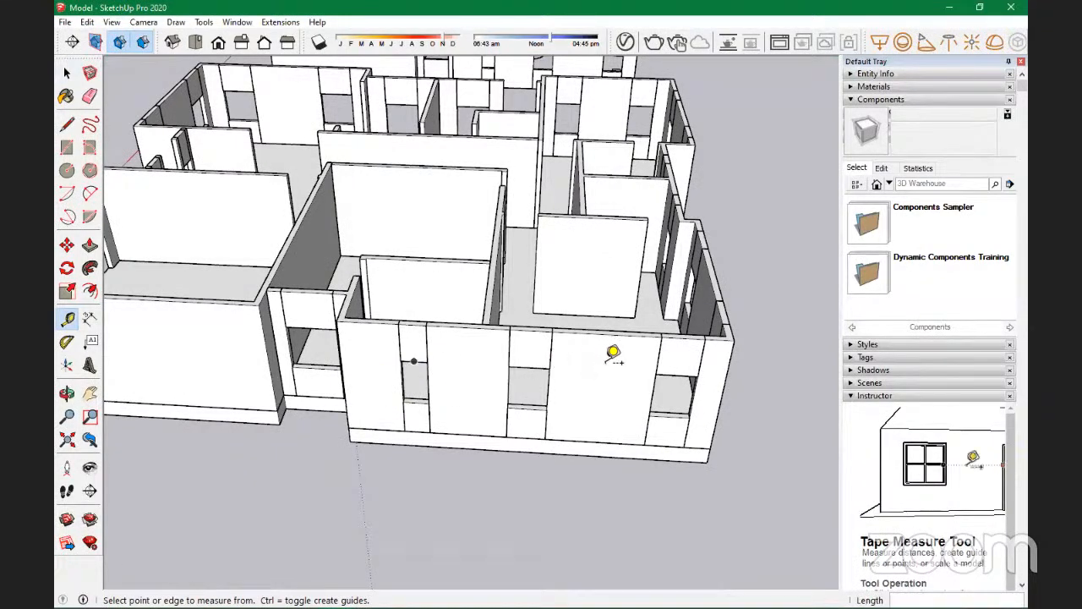
middle_click_drag(652, 329, 380, 345)
middle_click_drag(637, 357, 442, 291)
key("o")
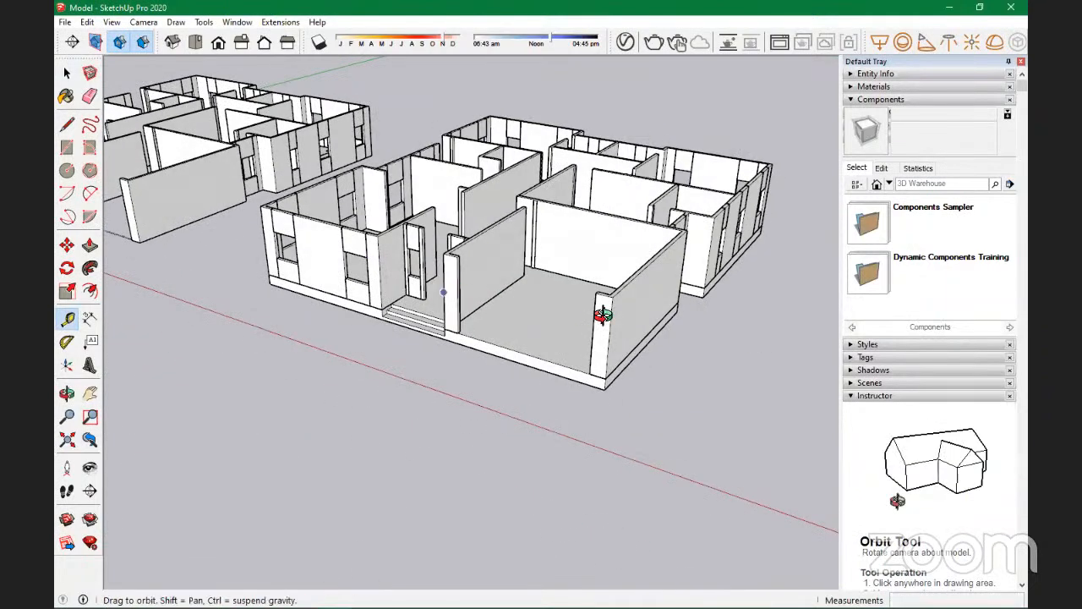
Step: Draw a rectangle about 1200 by 149 mm bridging the wall tops across the main door opening
scroll(597, 314, "down", 2)
key("t")
scroll(572, 265, "up", 6)
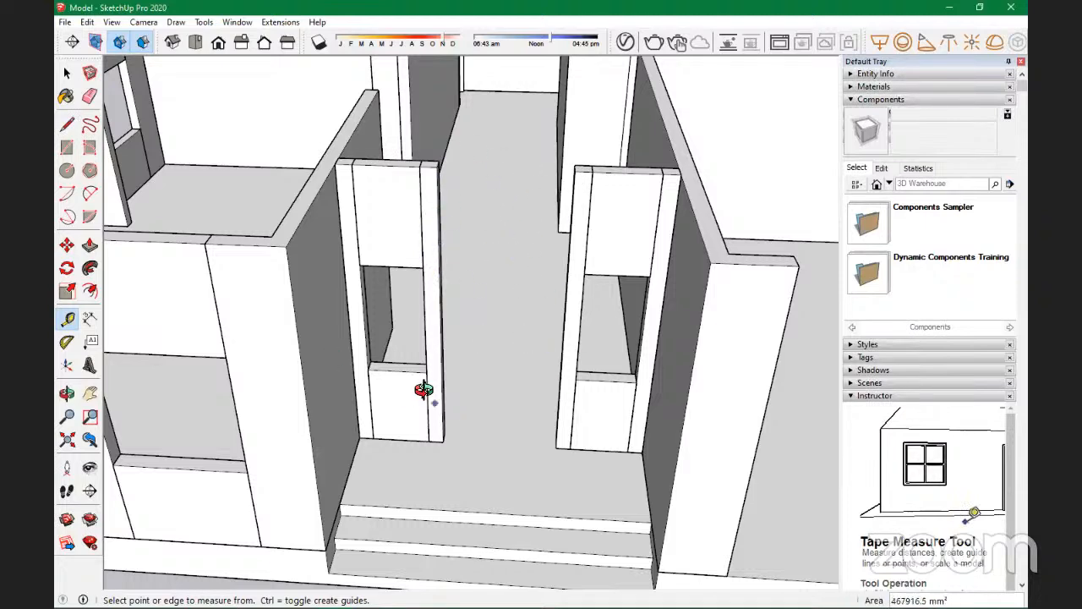
key("r")
scroll(580, 234, "up", 3)
mouse_move(634, 329)
middle_mouse_down()
mouse_move(610, 346)
mouse_move(420, 224)
middle_mouse_up()
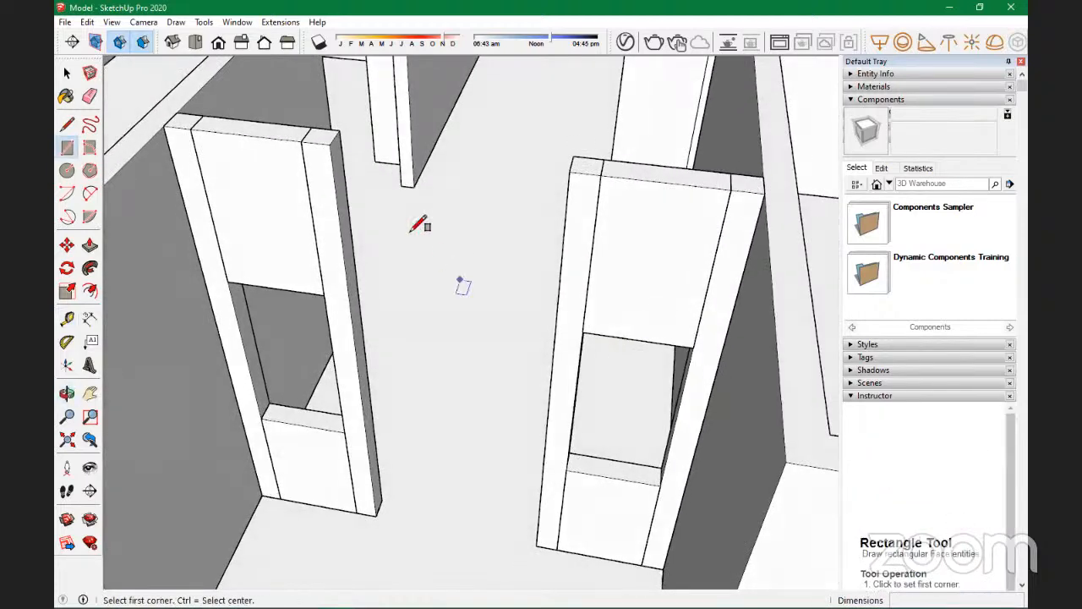
left_click(339, 131)
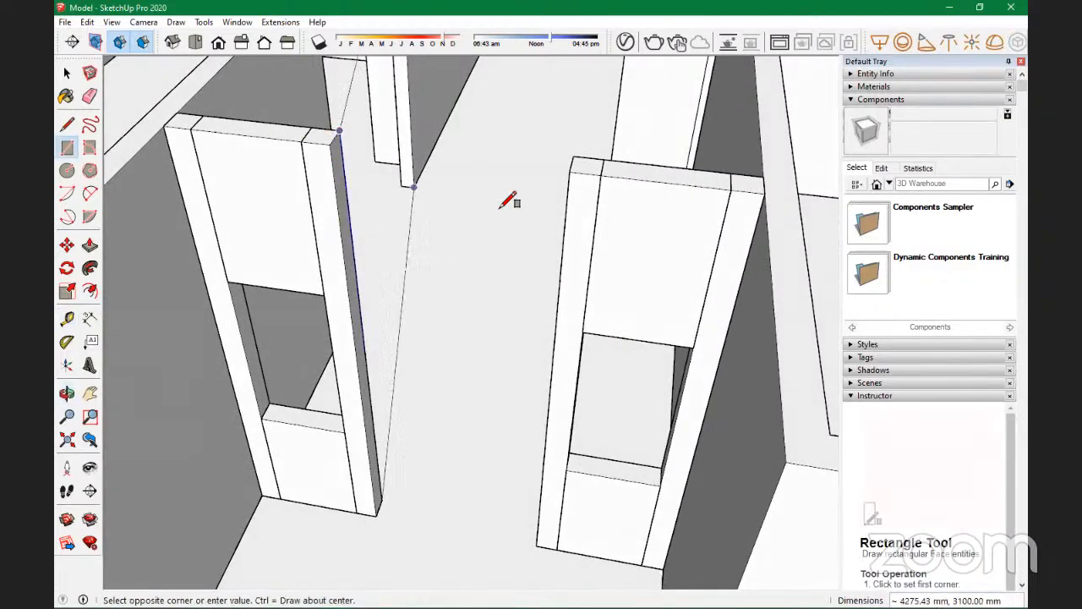
left_click(571, 173)
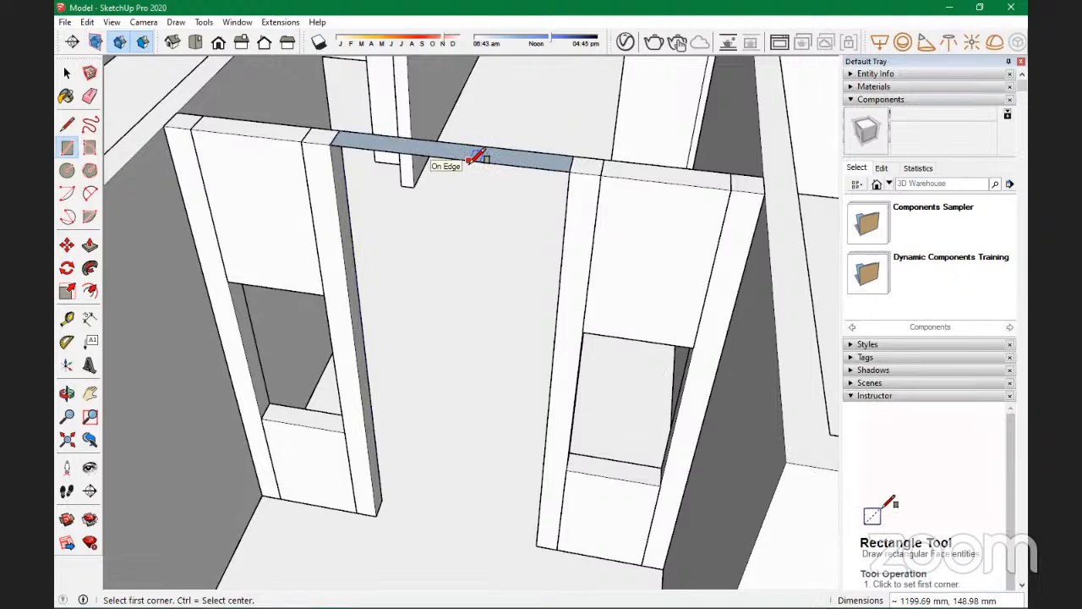
Step: Push/Pull the rectangle down 1000 mm to form the wall section above the main door opening
key("p")
left_click(493, 161)
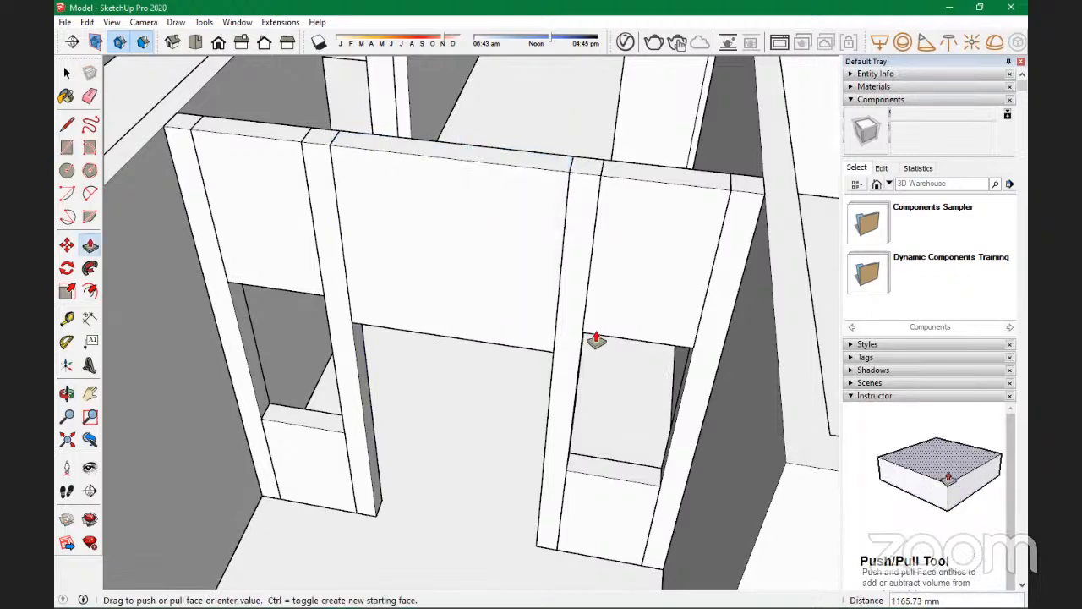
type("1000")
key("Return")
scroll(582, 331, "down", 2)
middle_click_drag(573, 330, 613, 161)
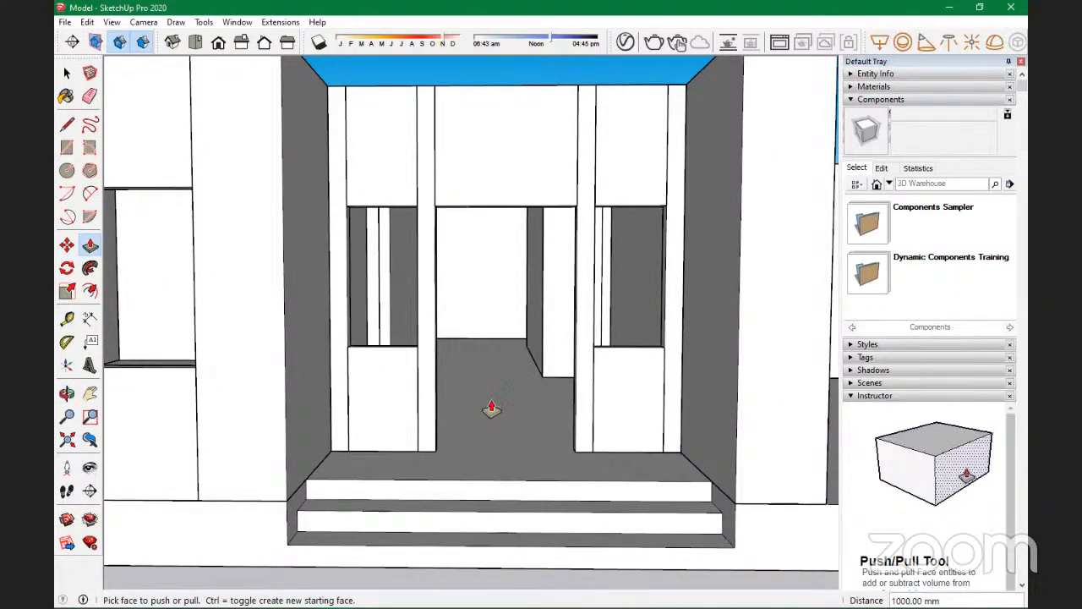
Step: Draw a rectangle about 902 by 151 mm bridging the wall tops across the interior door opening beside the long wall
scroll(520, 423, "down", 6)
middle_click_drag(533, 437, 398, 508)
scroll(425, 503, "down", 6)
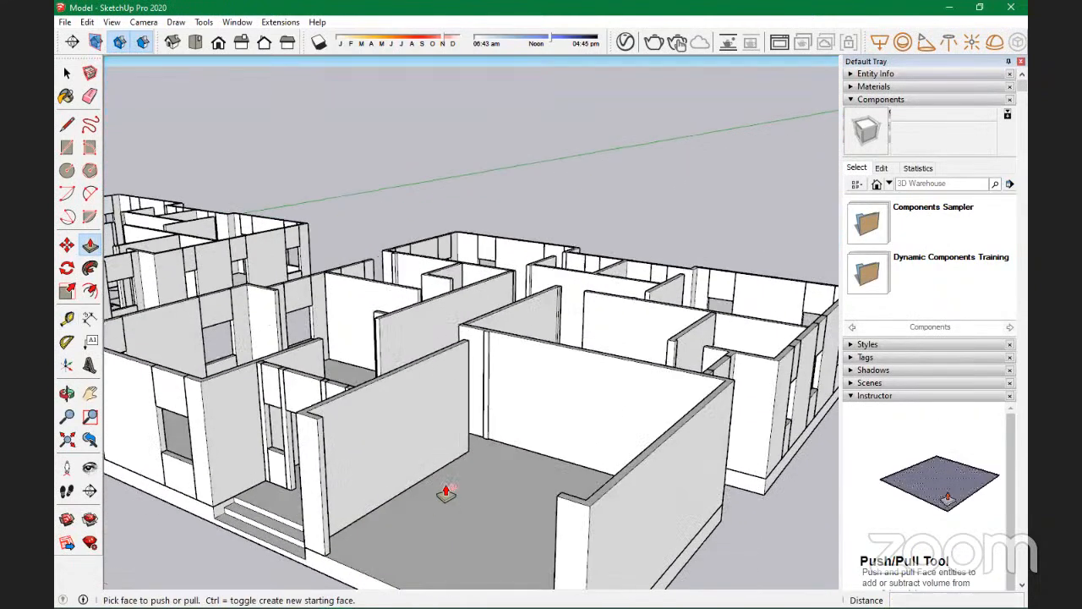
middle_click_drag(592, 448, 459, 403)
scroll(390, 410, "up", 10)
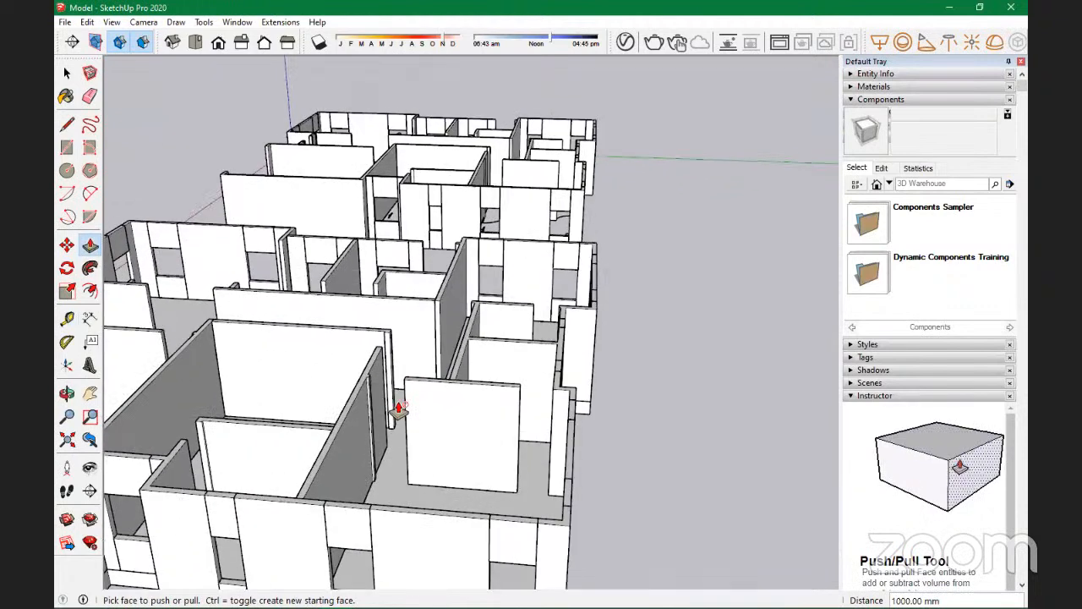
scroll(332, 361, "up", 4)
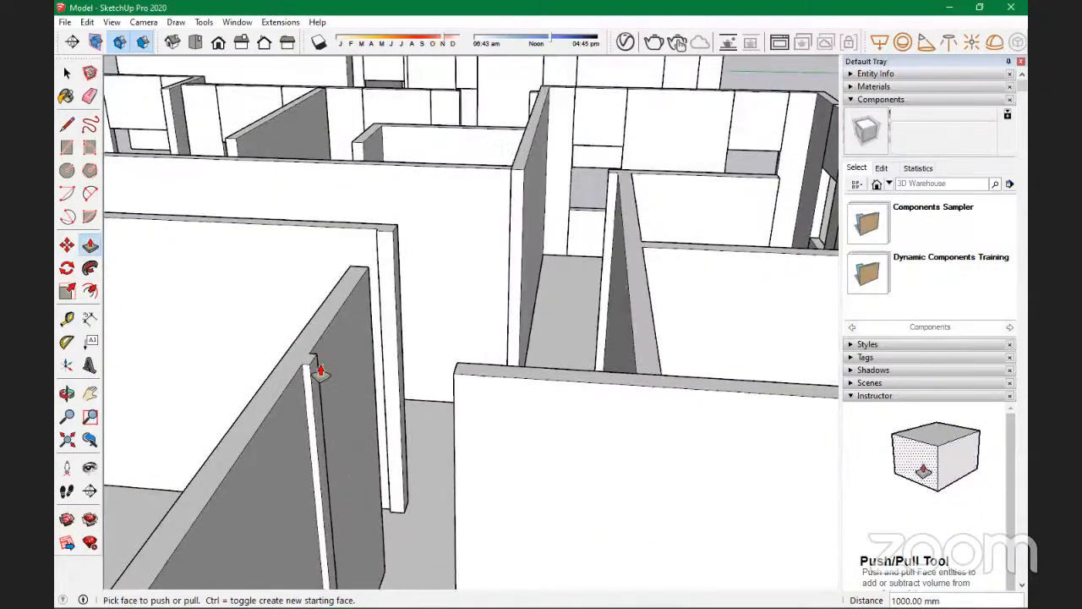
key("r")
left_click(311, 356)
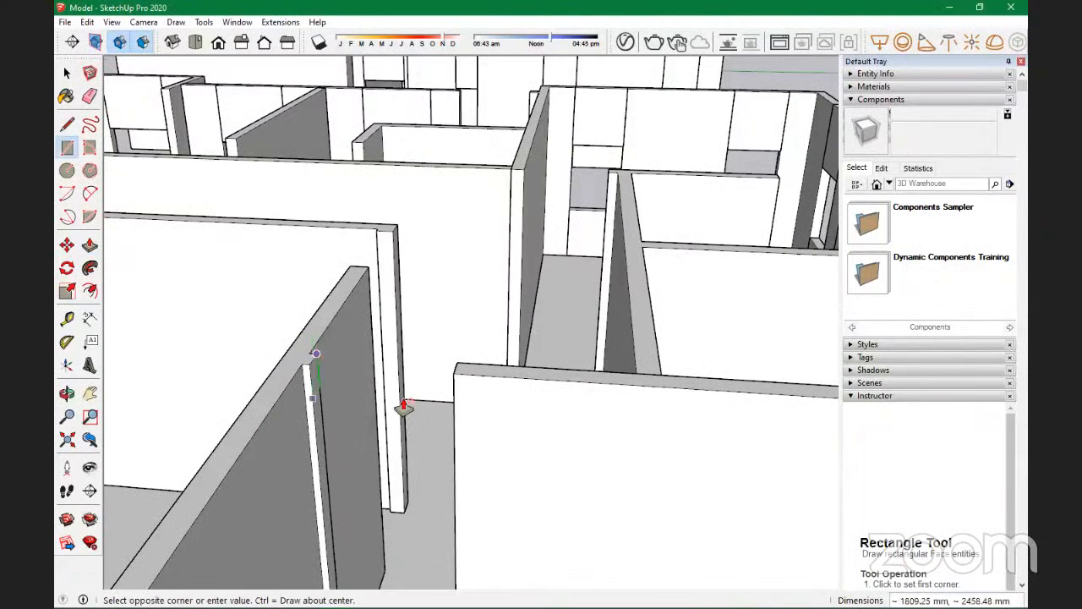
left_click(454, 373)
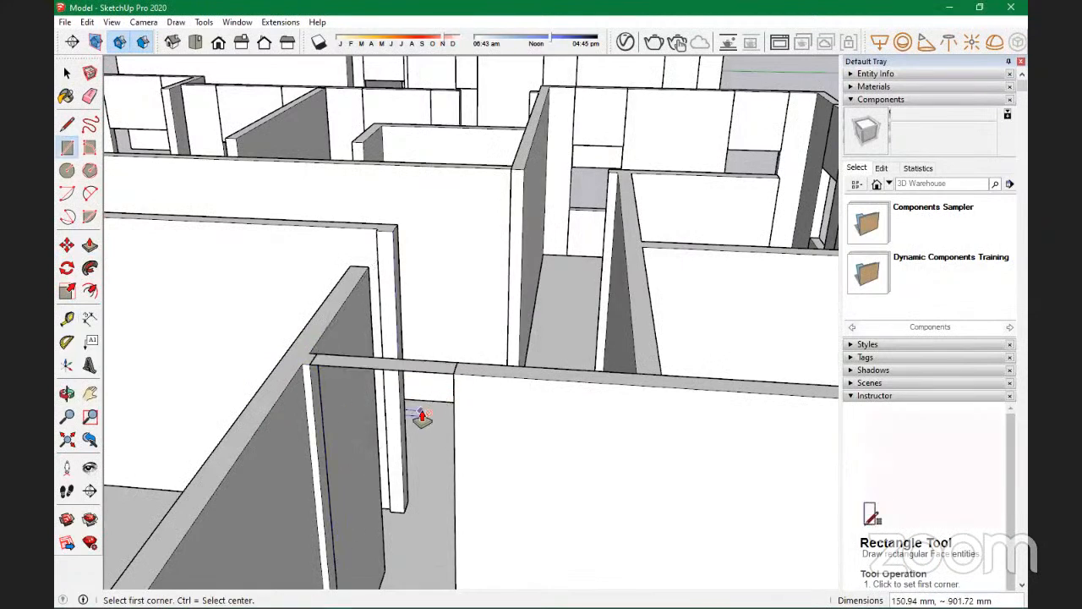
scroll(530, 371, "down", 4)
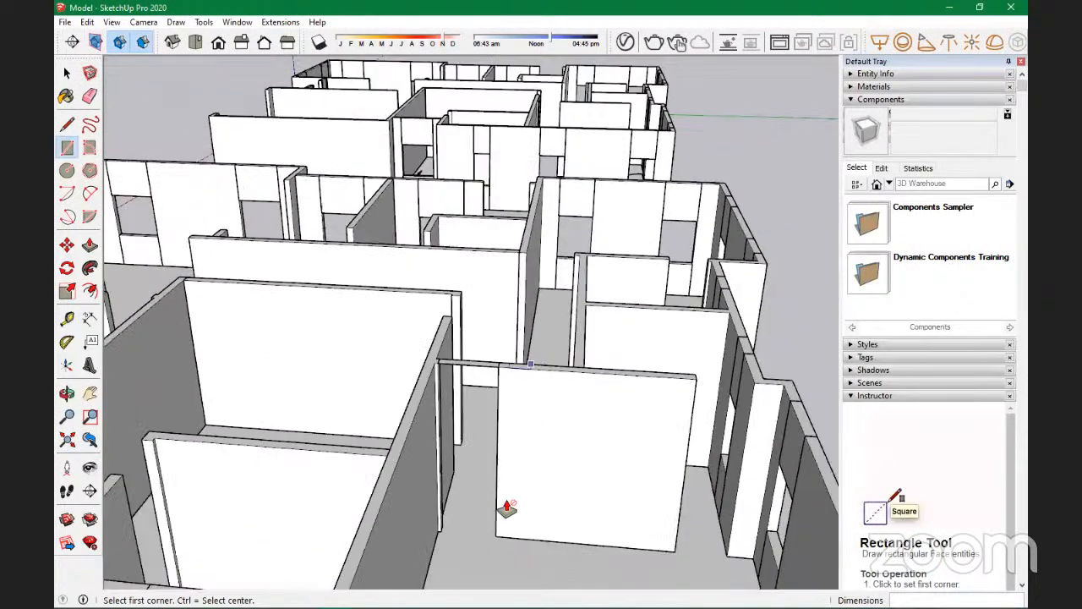
scroll(500, 525, "up", 4)
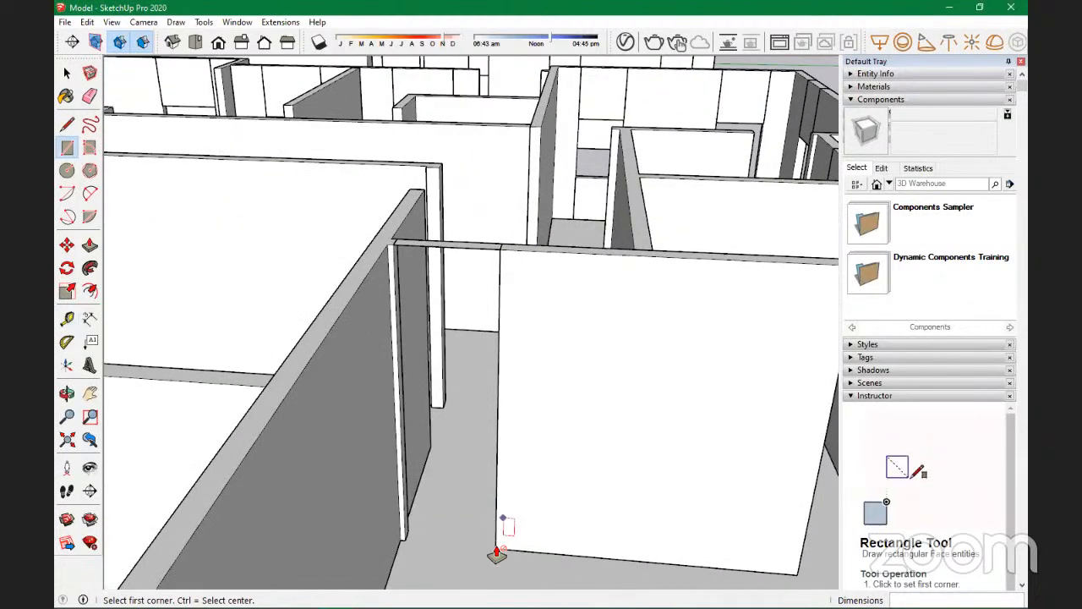
key("l")
left_click(495, 549)
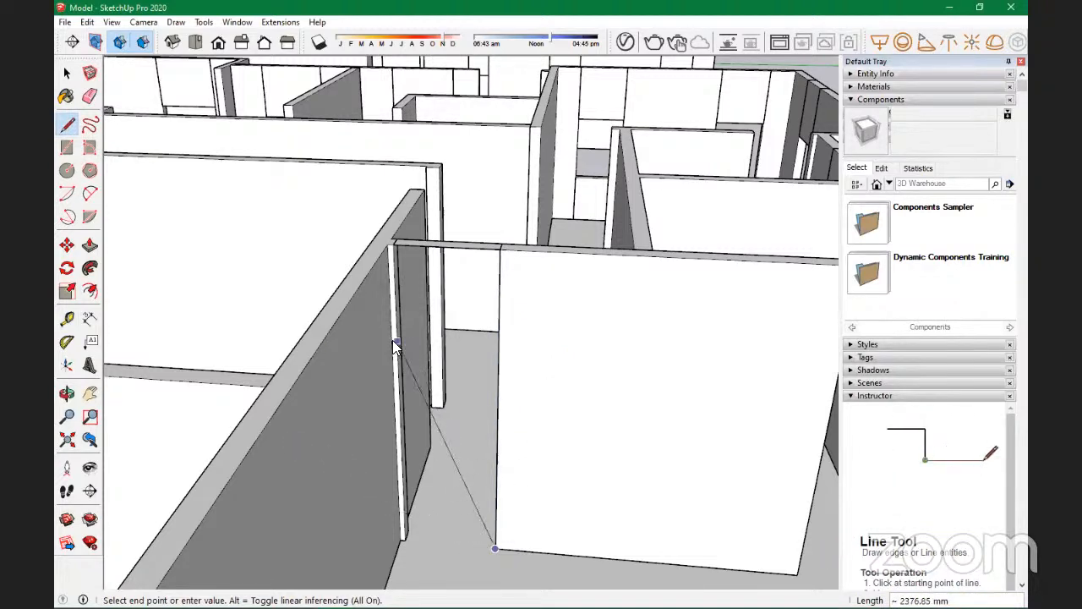
key("Escape")
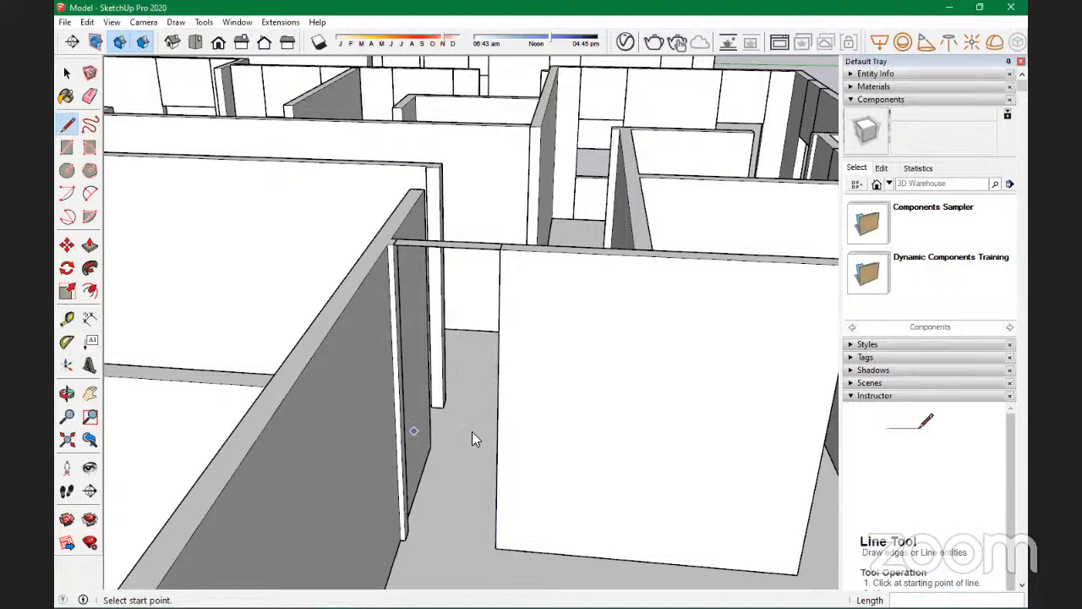
key("space")
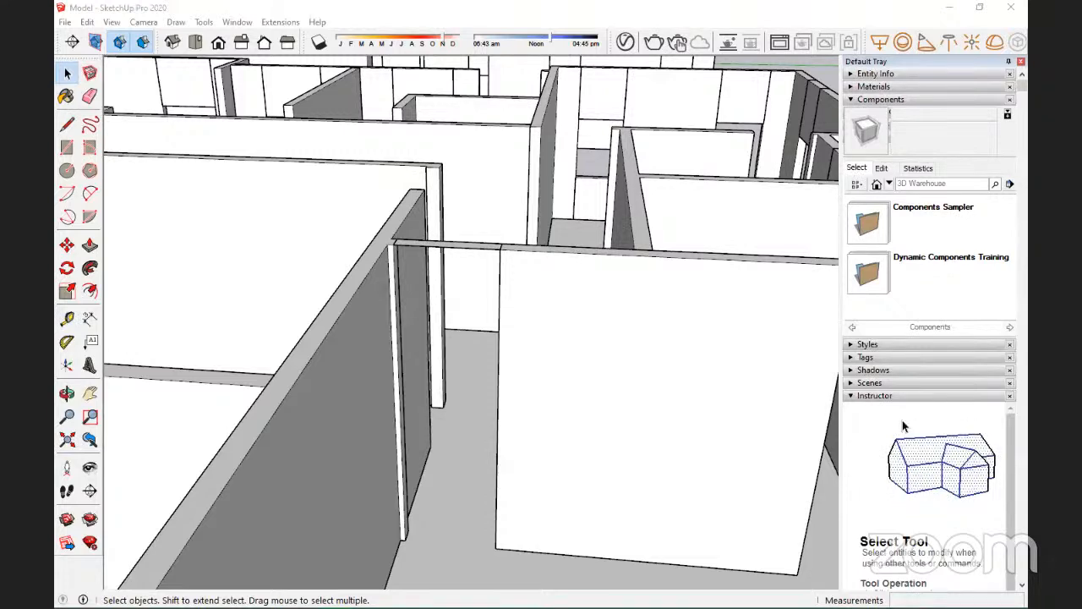
scroll(123, 386, "down", 2)
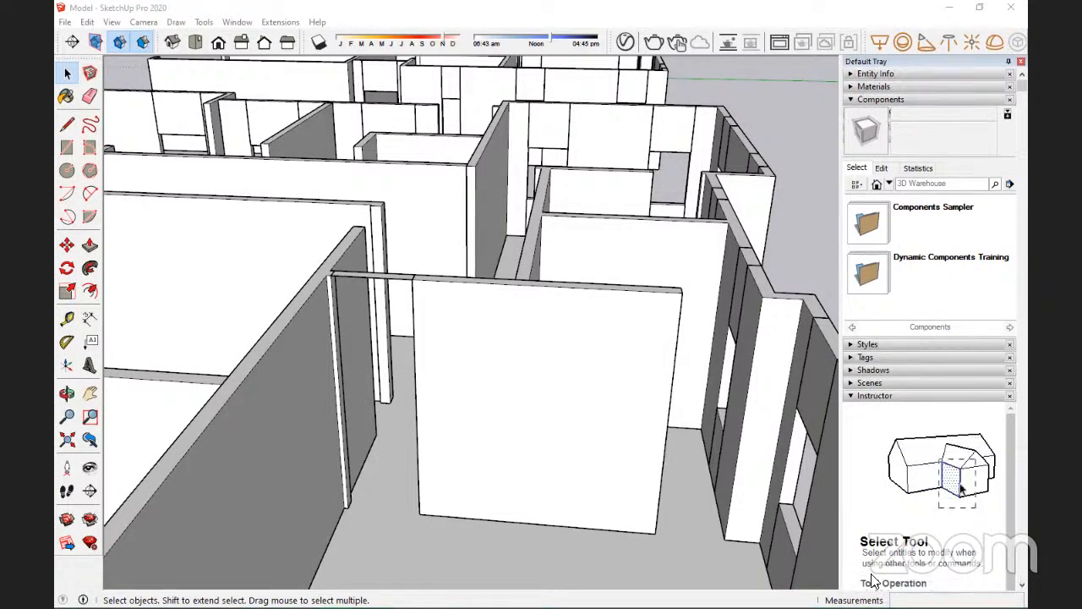
left_click(67, 124)
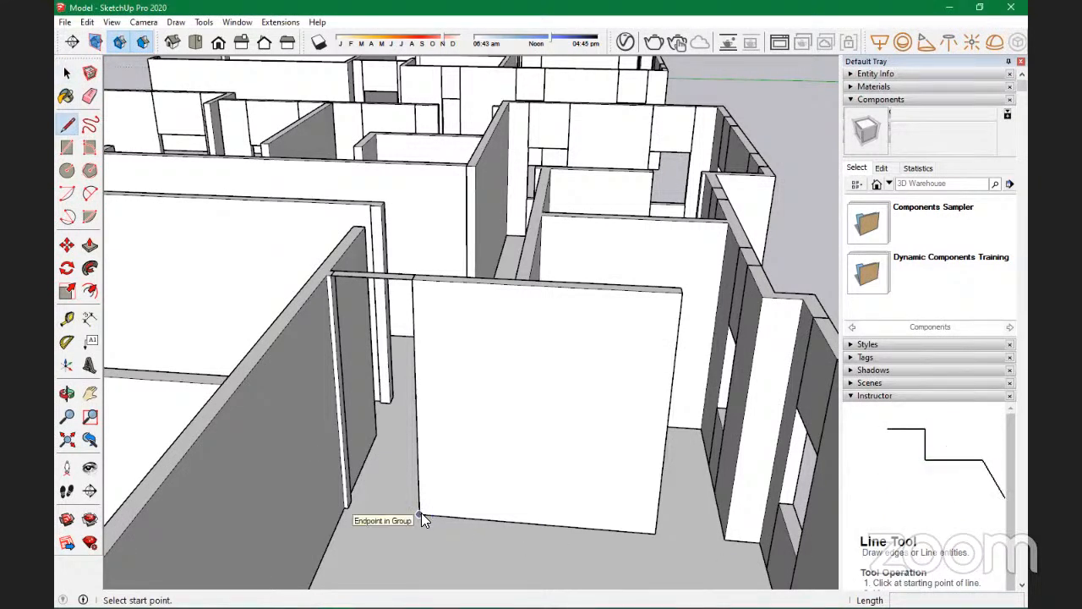
Step: Place a guide line 2100 mm above the base edge of the wall panel beside the interior door opening
key("t")
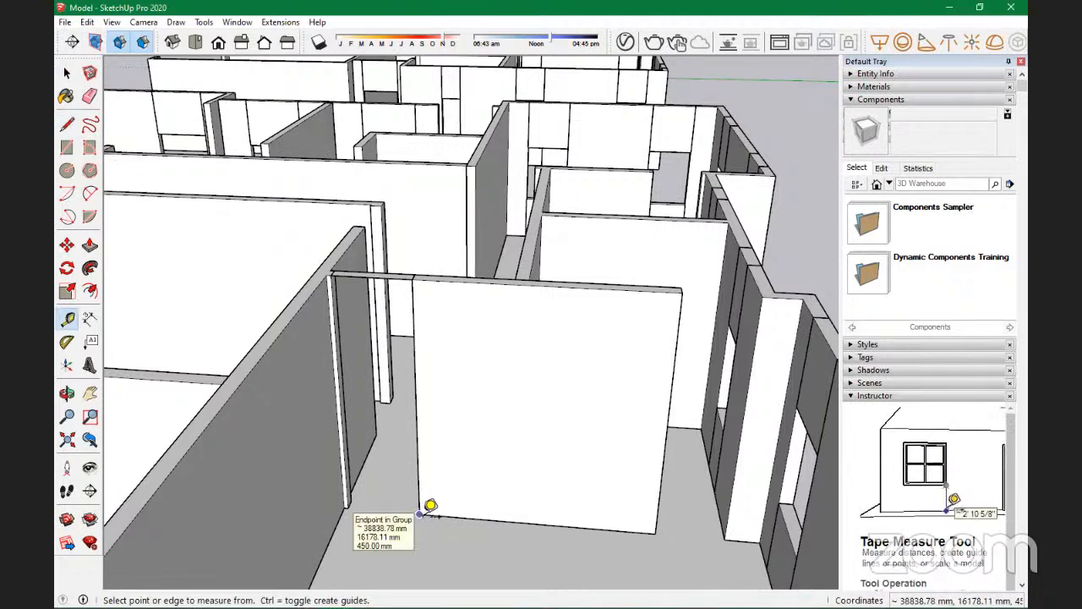
left_click(435, 513)
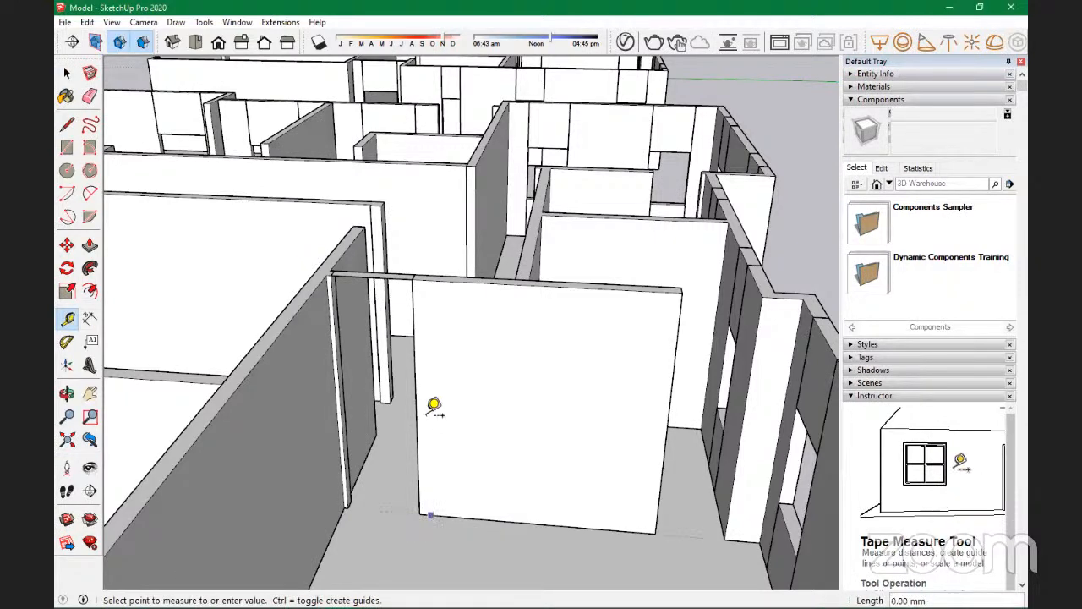
type("21")
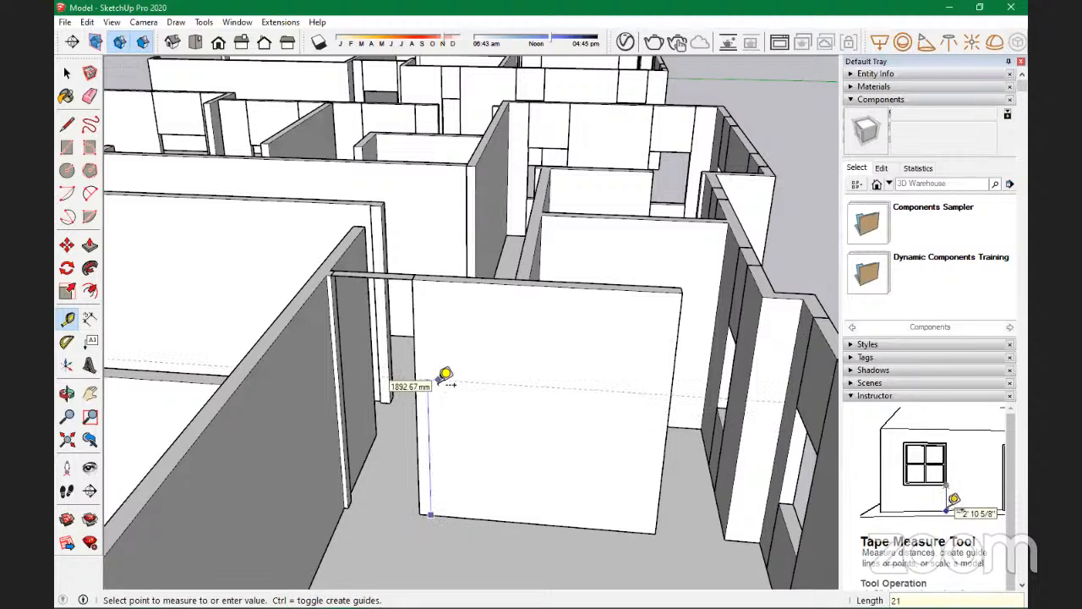
type("00")
key("Return")
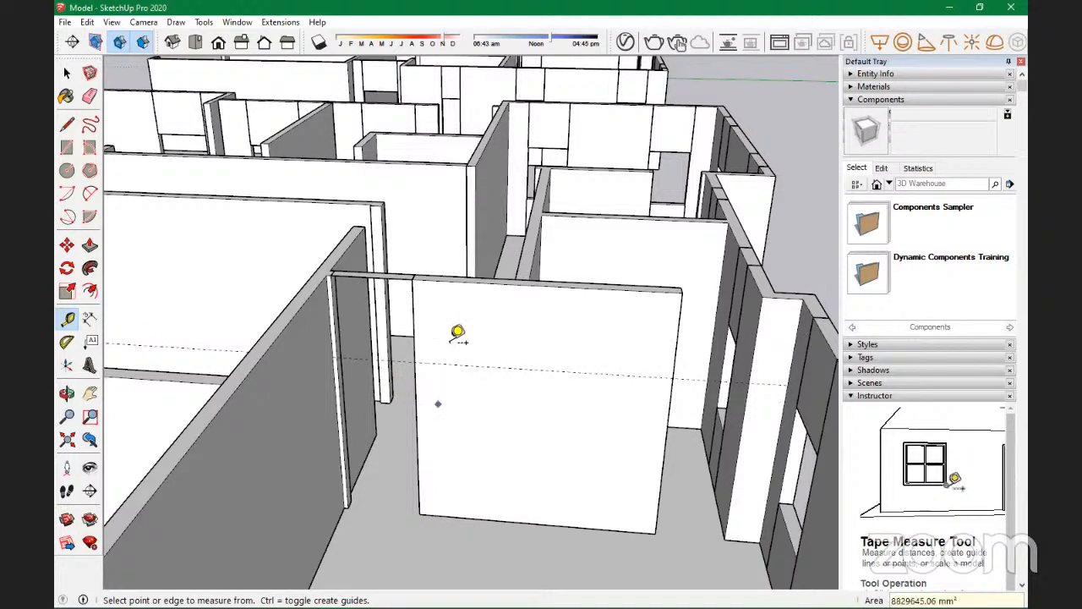
Step: Push/Pull the bridging rectangle down 1000 mm to the guide to form the wall section above the interior door opening
scroll(478, 355, "down", 3)
scroll(440, 347, "up", 4)
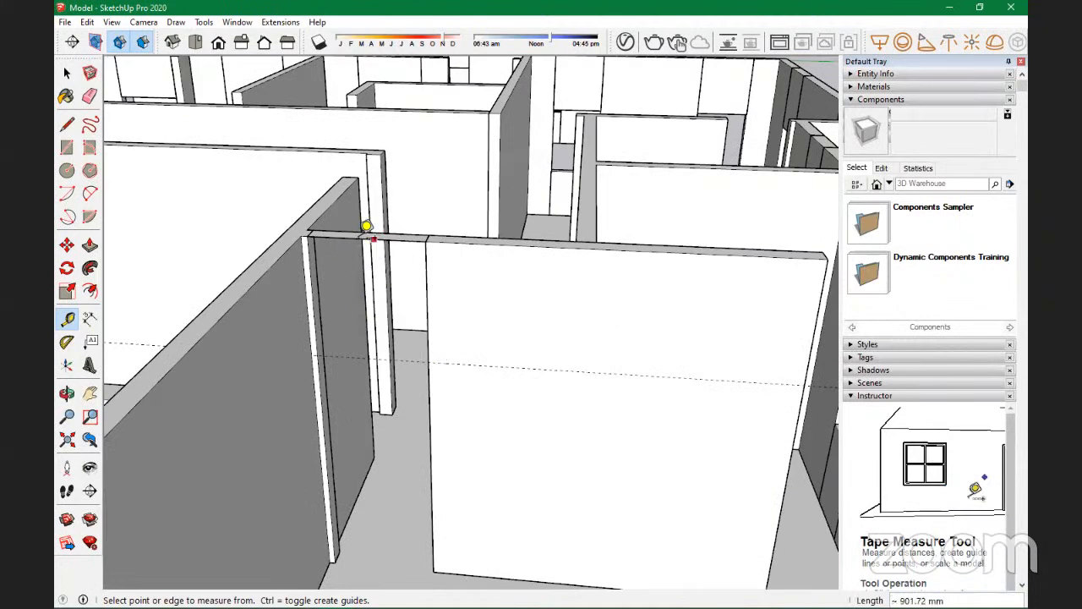
key("p")
left_click_drag(370, 245, 431, 370)
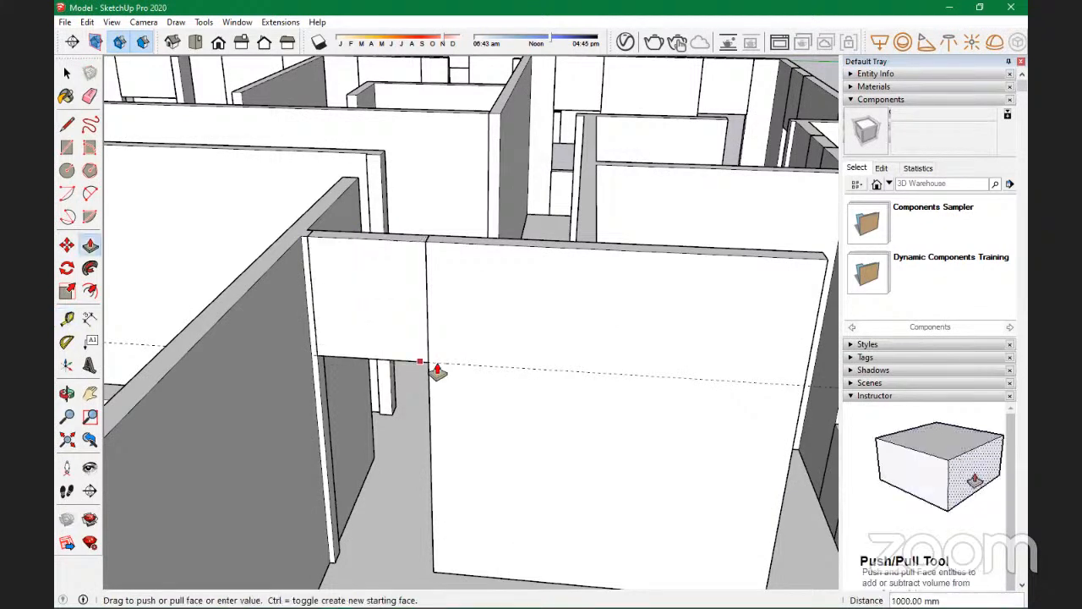
left_click(429, 366)
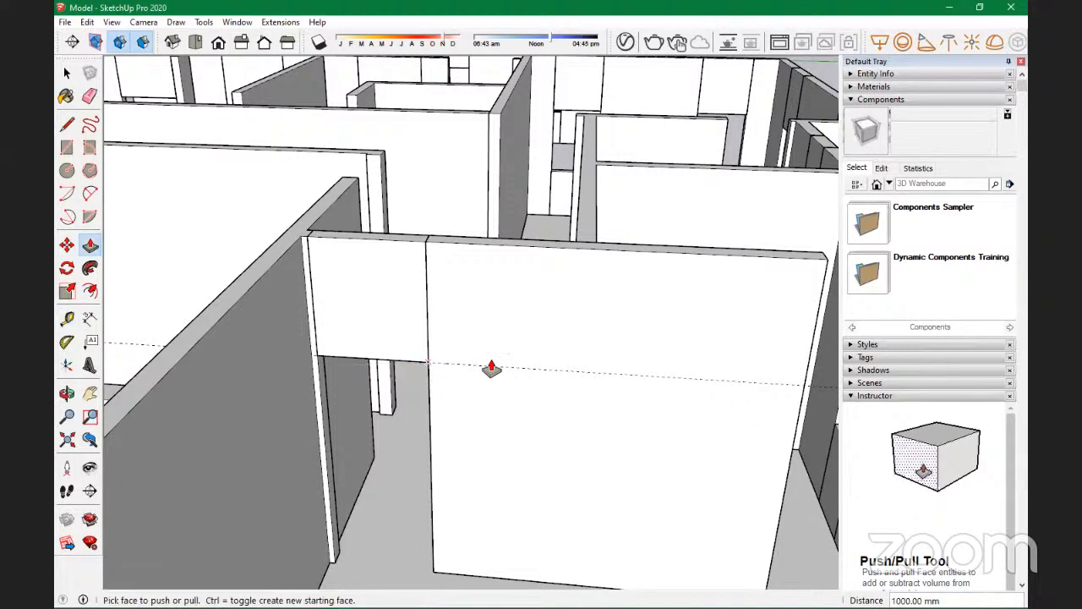
scroll(491, 357, "down", 2)
key("space")
scroll(456, 406, "down", 1)
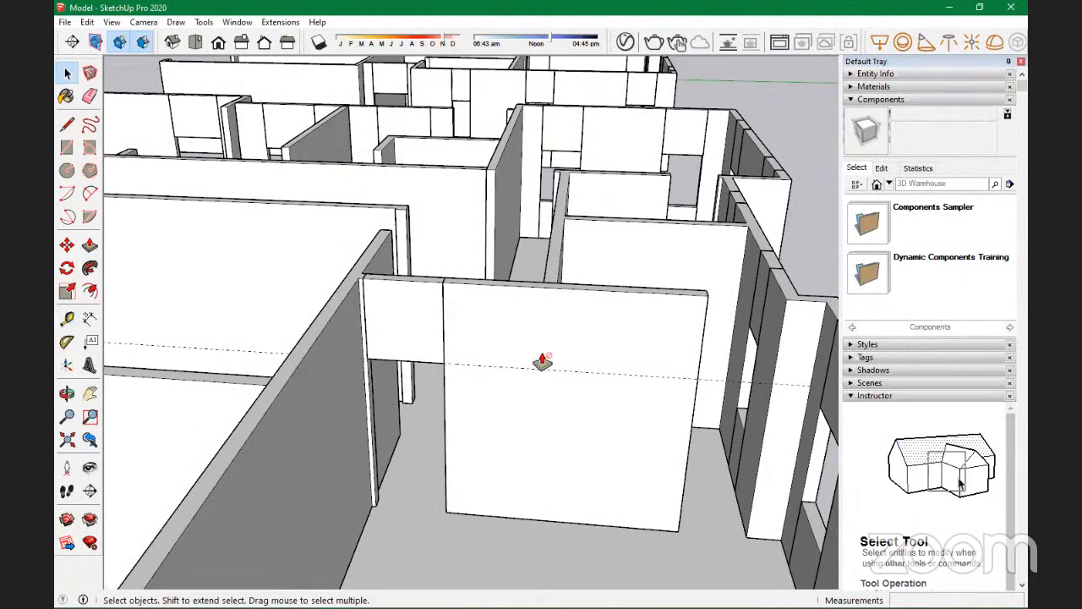
Step: Draw a rectangle about 802 by 151 mm bridging the gap between the wall panel's other end and the outer wall
scroll(524, 381, "down", 1)
middle_click_drag(649, 401, 591, 503)
scroll(628, 338, "up", 3)
scroll(632, 348, "up", 2)
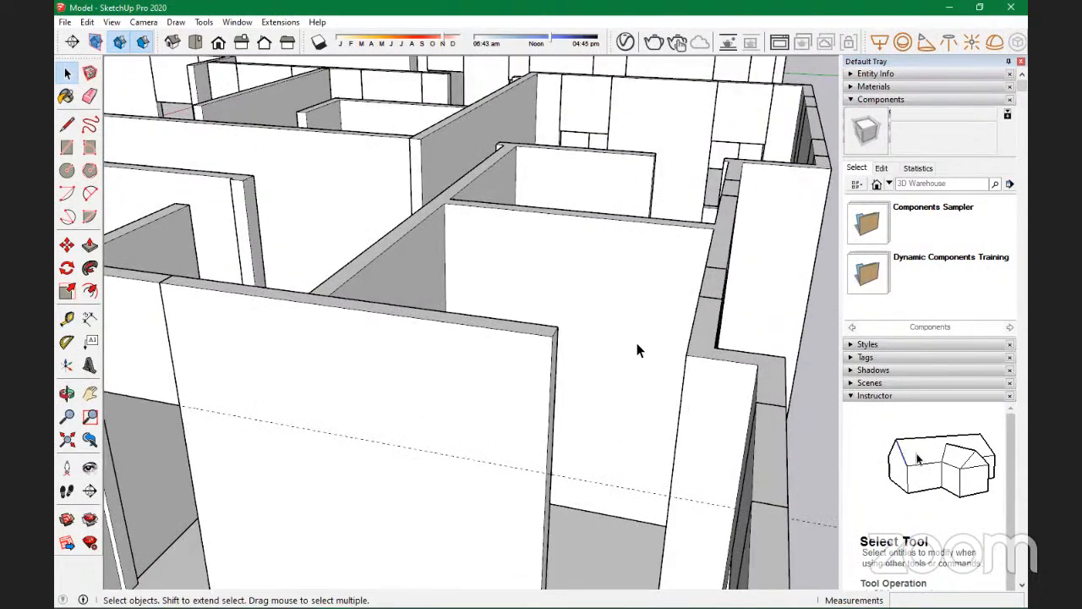
key("r")
left_click(507, 317)
left_click(723, 365)
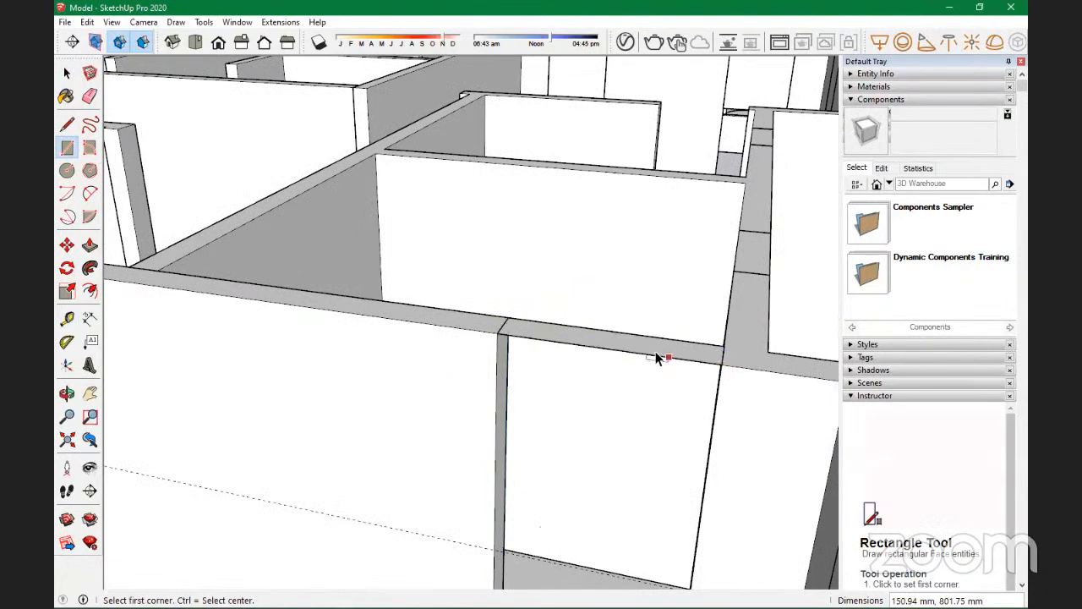
Step: Push/Pull this second rectangle down 1000 mm to the guide to form the wall section above that opening
key("p")
left_click(648, 353)
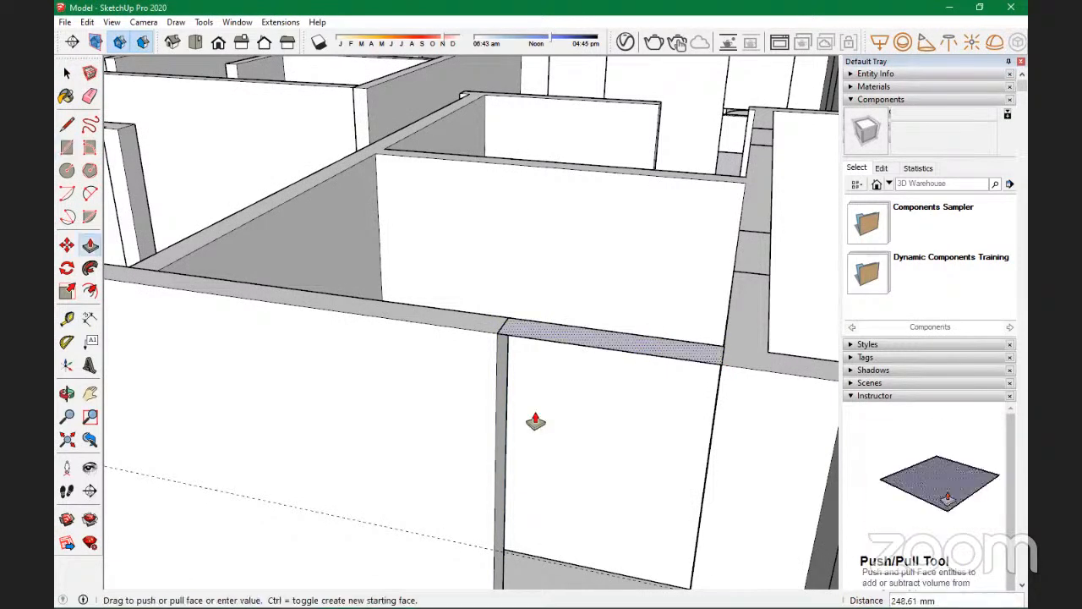
left_click(471, 555)
scroll(554, 368, "down", 4)
middle_click_drag(575, 392, 297, 346)
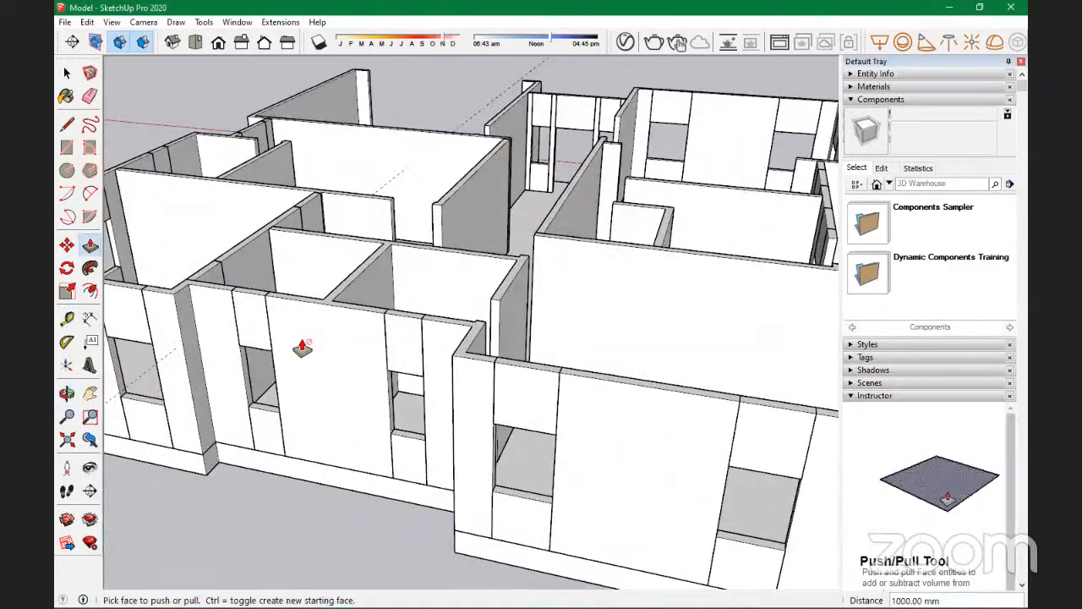
Step: Examine the raised house's remaining interior door openings and the outer walls around them
scroll(312, 306, "up", 1)
middle_click_drag(312, 306, 169, 293)
scroll(278, 379, "up", 2)
scroll(164, 282, "up", 3)
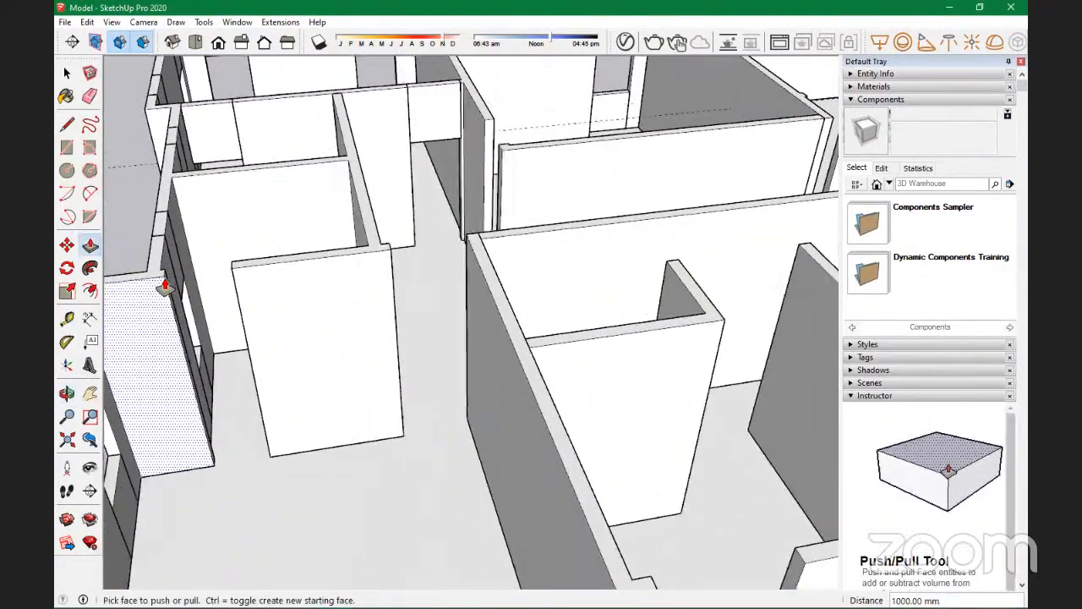
scroll(507, 310, "down", 3)
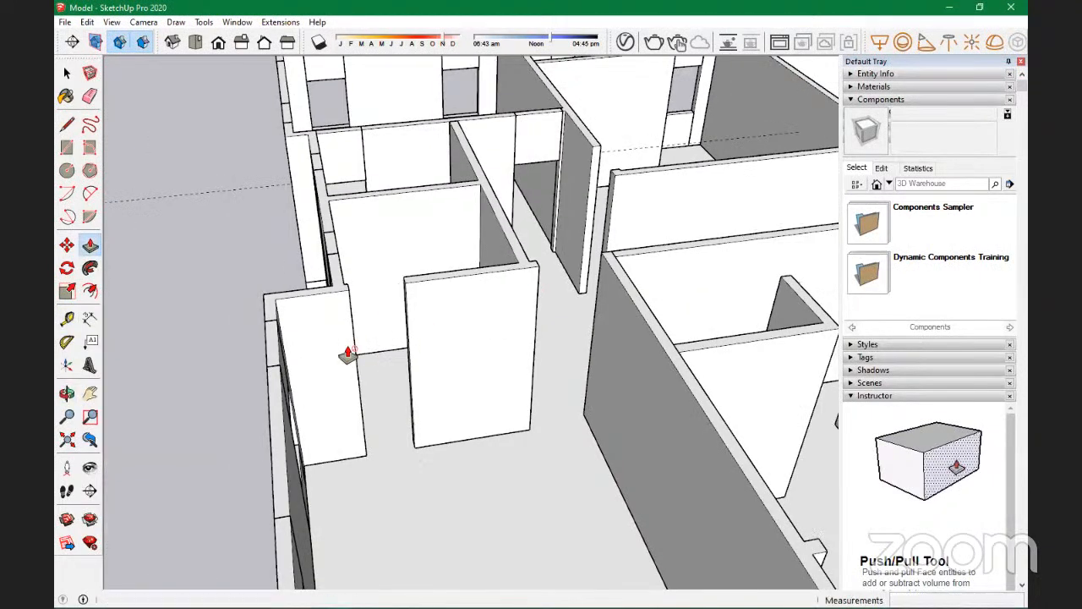
key("space")
left_click(308, 338)
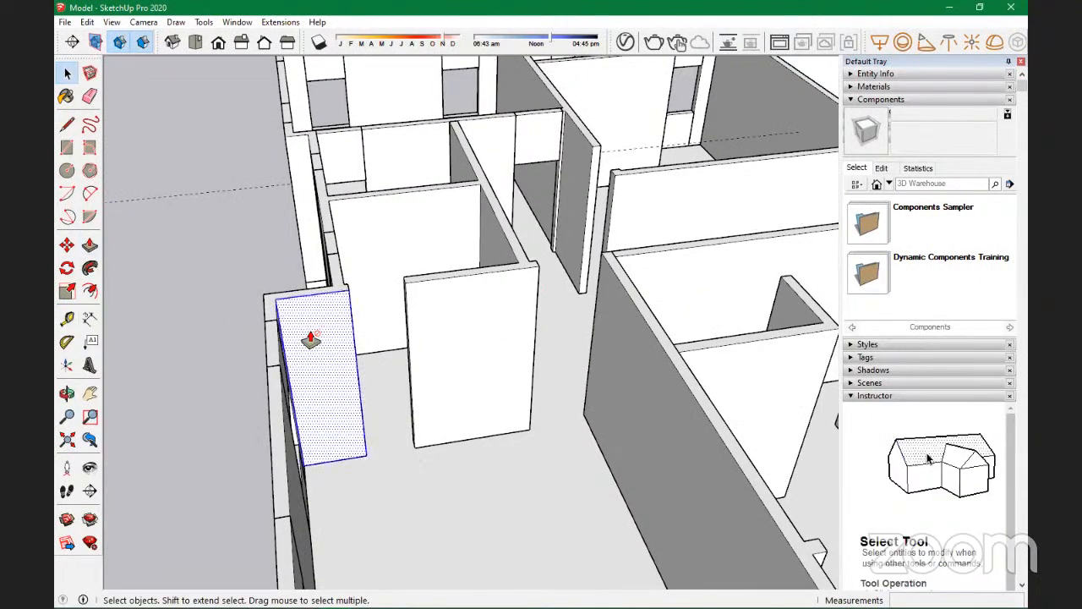
middle_click_drag(319, 372, 499, 398)
scroll(434, 375, "down", 5)
scroll(435, 383, "down", 3)
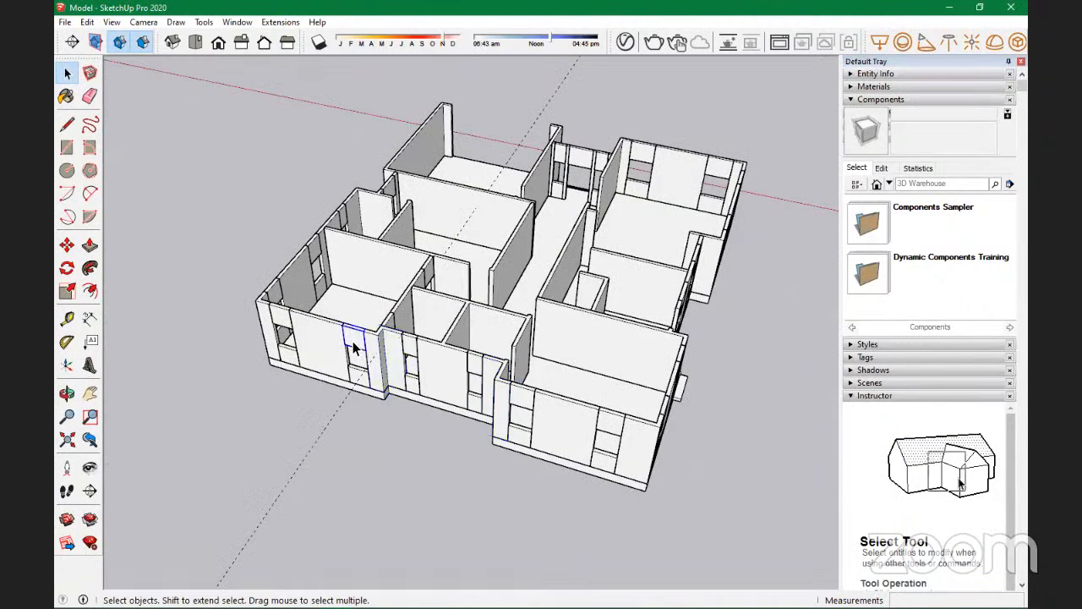
Step: Check individual wall pieces around the rooms and windows by selecting them to see which geometry belongs together
scroll(355, 342, "up", 3)
scroll(395, 332, "up", 2)
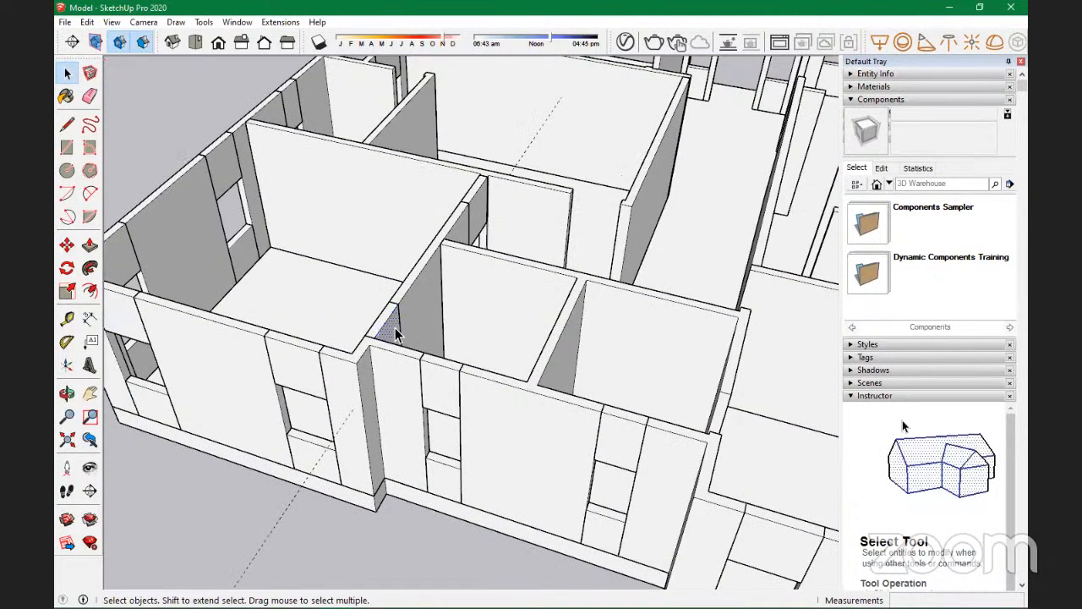
left_click(427, 263)
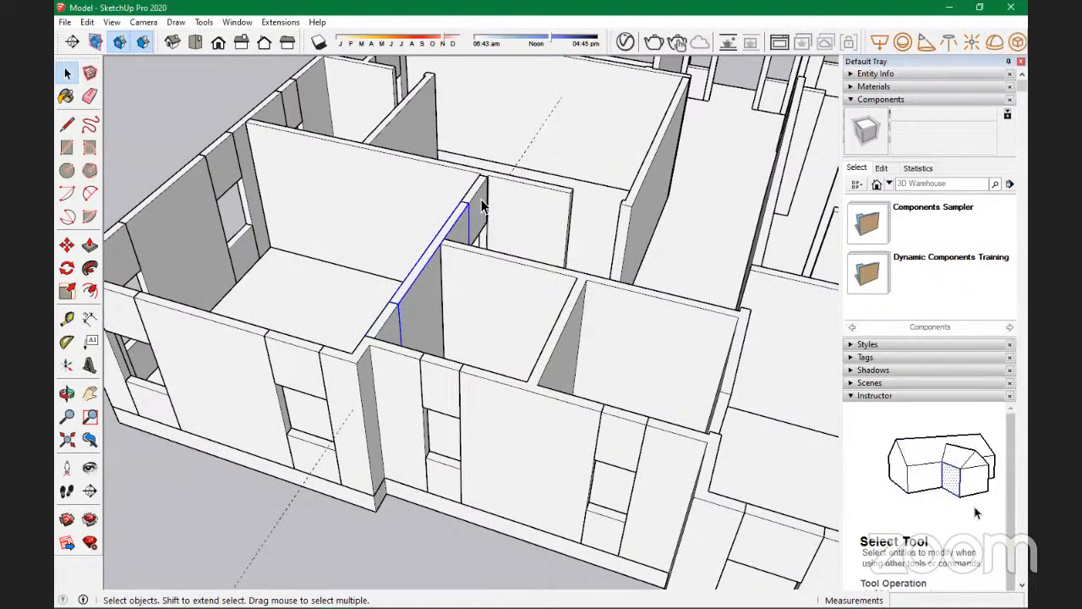
middle_click_drag(768, 331, 557, 285)
scroll(396, 389, "down", 3)
middle_click_drag(385, 418, 497, 406)
scroll(460, 411, "down", 3)
middle_click_drag(363, 414, 433, 406)
left_click(429, 404, "shift")
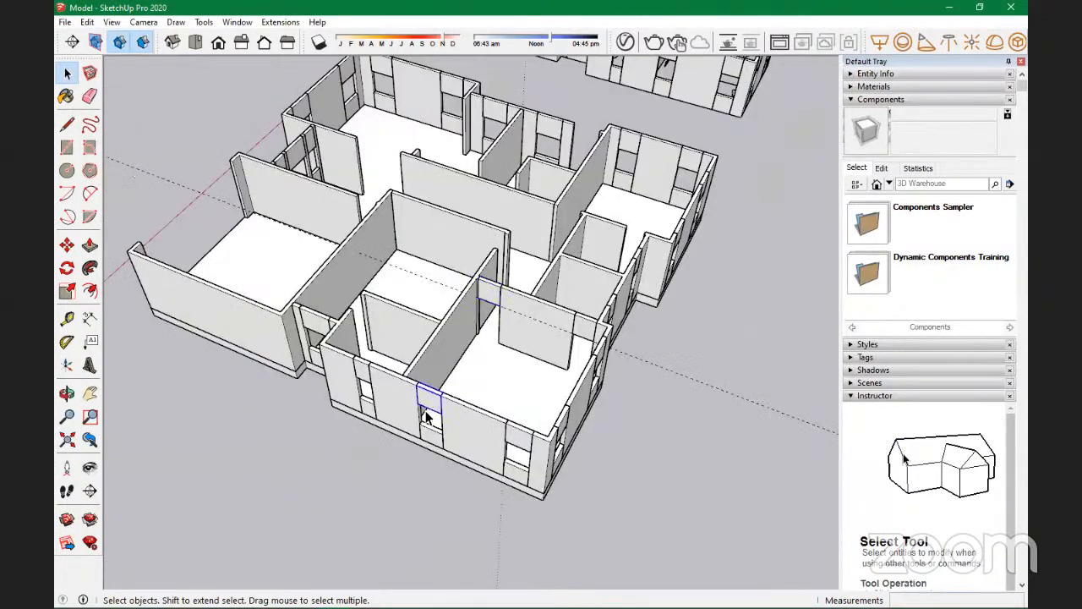
left_click(336, 376)
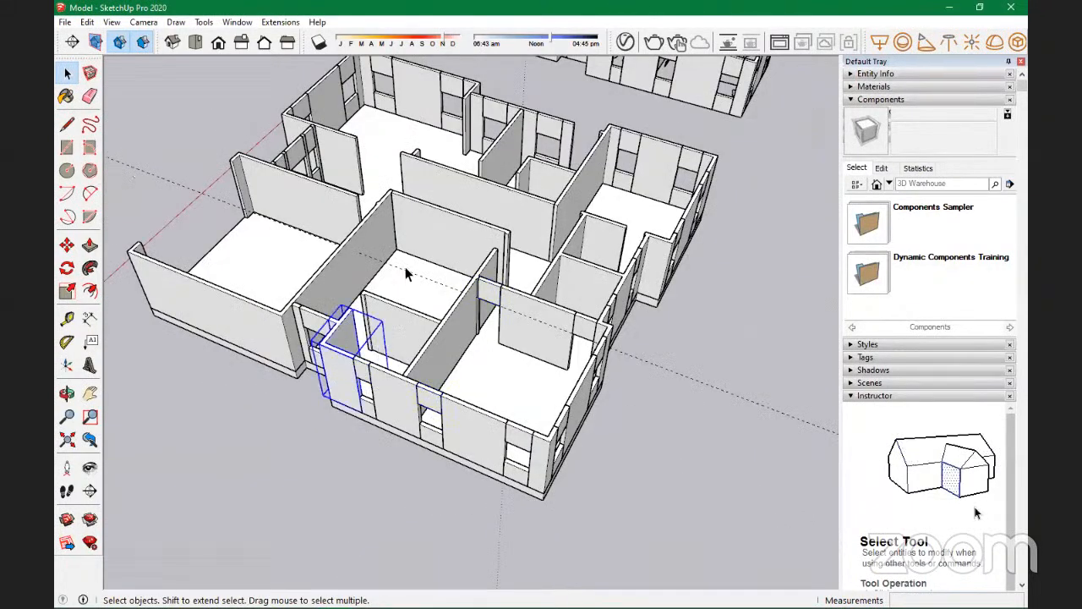
Step: Select the front face of the wall section above the raised house's main door opening
scroll(527, 345, "up", 4)
middle_click_drag(276, 328, 273, 288)
scroll(528, 339, "down", 5)
middle_click_drag(528, 339, 279, 342)
middle_click_drag(437, 309, 437, 279)
middle_click_drag(507, 367, 194, 376)
middle_click_drag(473, 366, 297, 388)
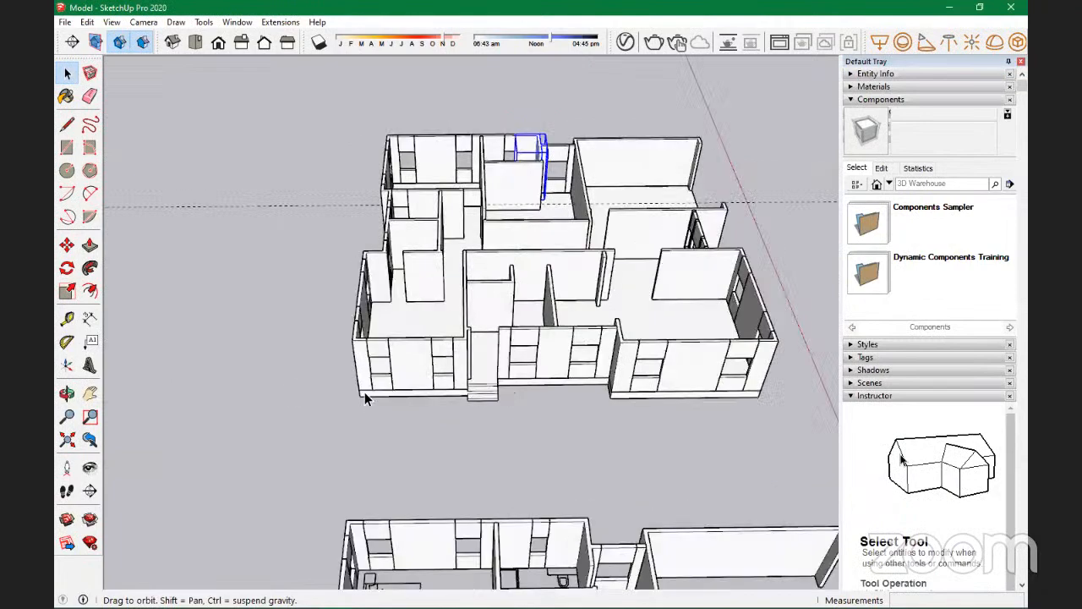
middle_click_drag(602, 374, 452, 354)
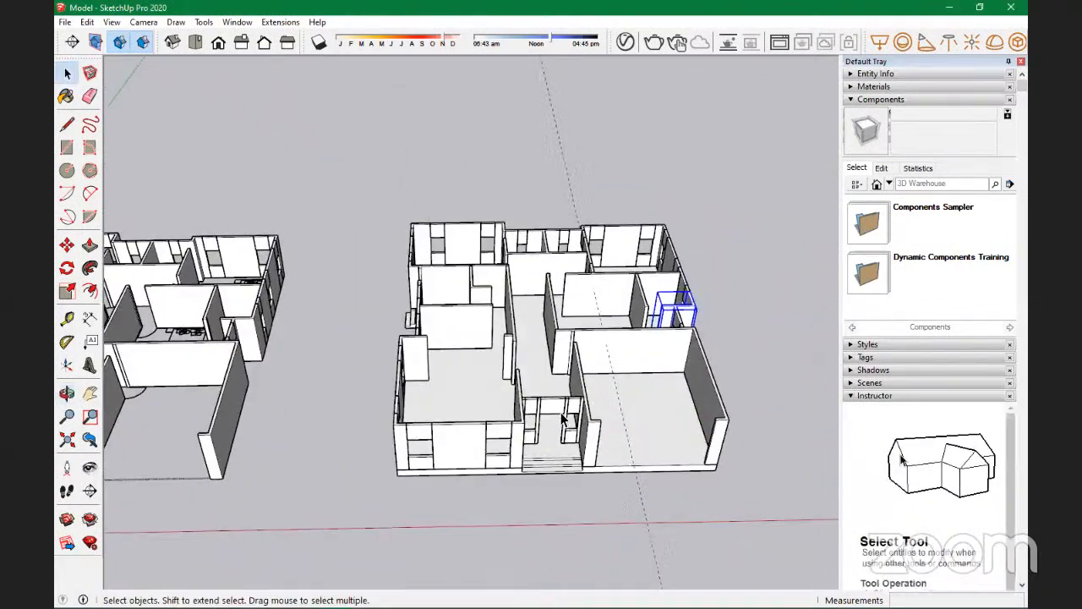
scroll(558, 409, "up", 3)
left_click(555, 408)
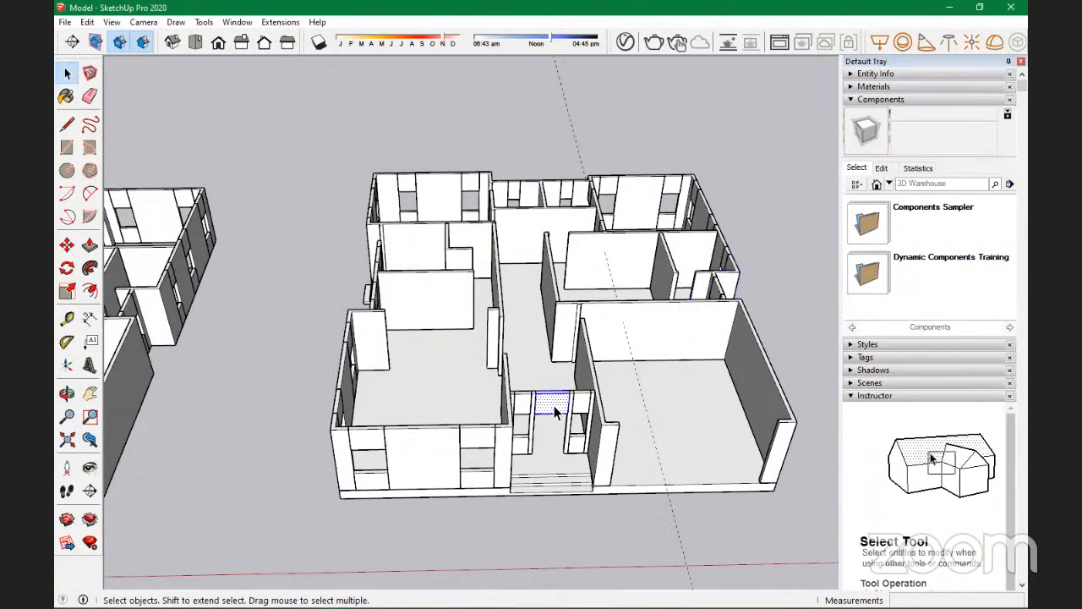
Step: Examine the raised house from several sides to find door openings still missing a wall section above them
scroll(471, 387, "down", 3)
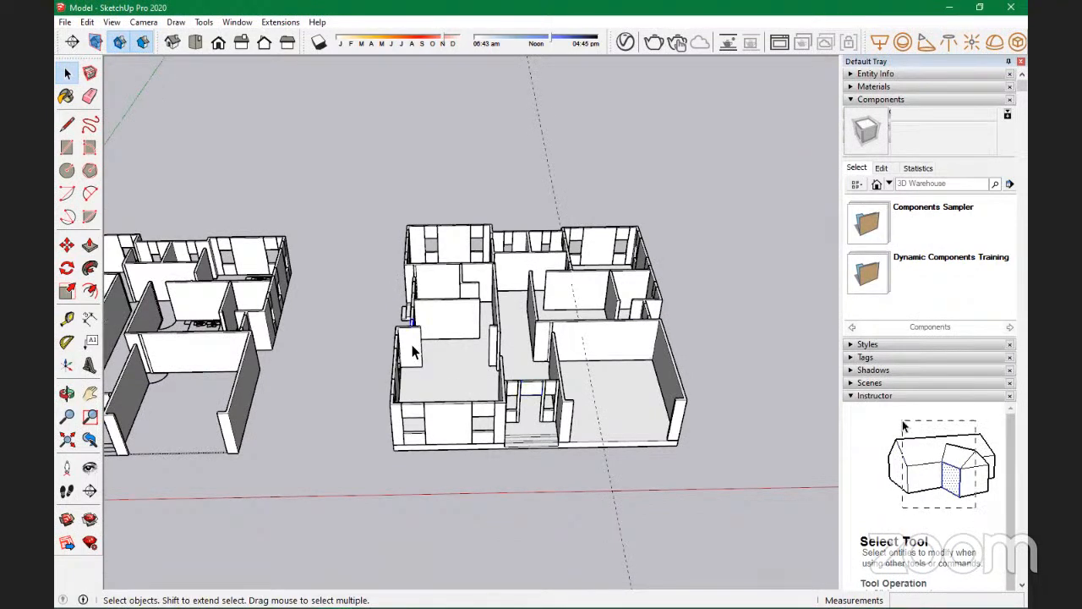
scroll(414, 344, "up", 2)
scroll(407, 383, "down", 5)
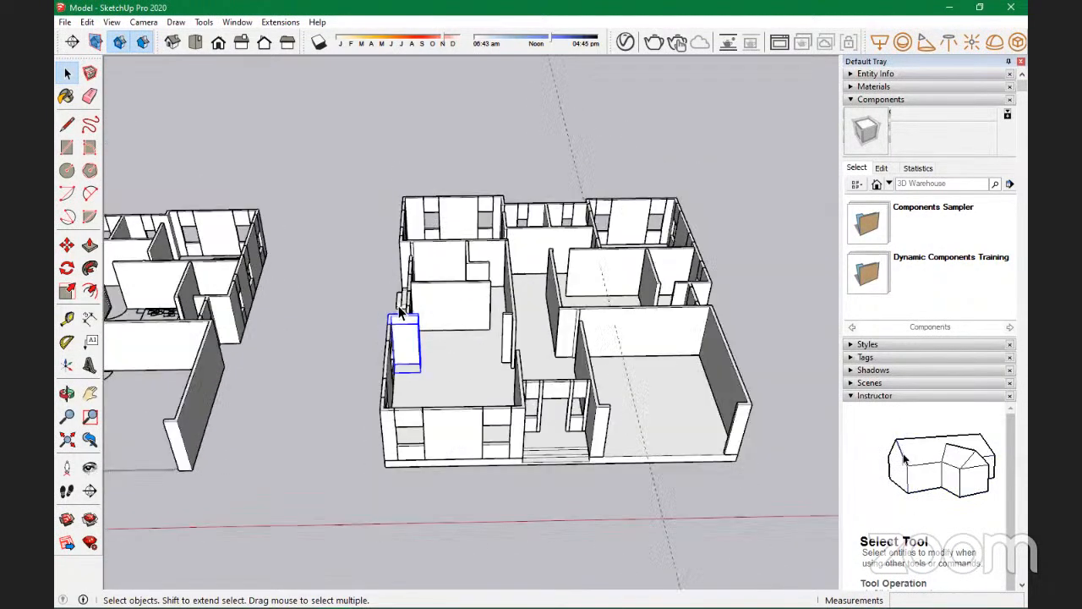
middle_click_drag(635, 426, 476, 395)
scroll(427, 320, "up", 2)
scroll(427, 328, "up", 2)
middle_click_drag(415, 434, 418, 372)
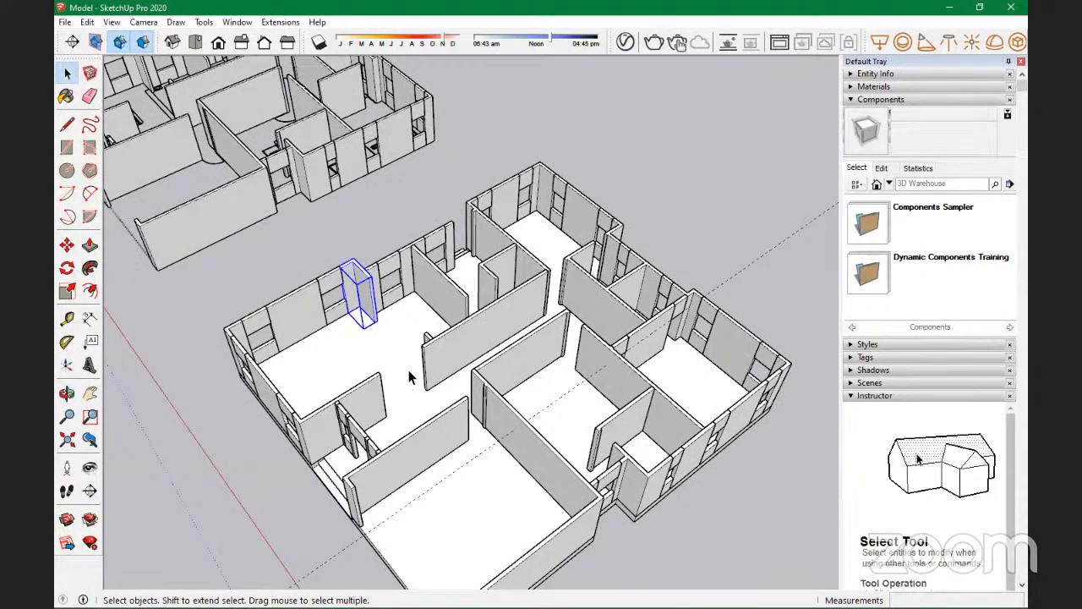
Step: Draw a rectangle about 149 by 1200 mm across the wall tops over the exterior door opening at the side steps
scroll(474, 277, "up", 4)
scroll(414, 372, "up", 1)
middle_click_drag(412, 374, 643, 380)
middle_click_drag(469, 349, 483, 430)
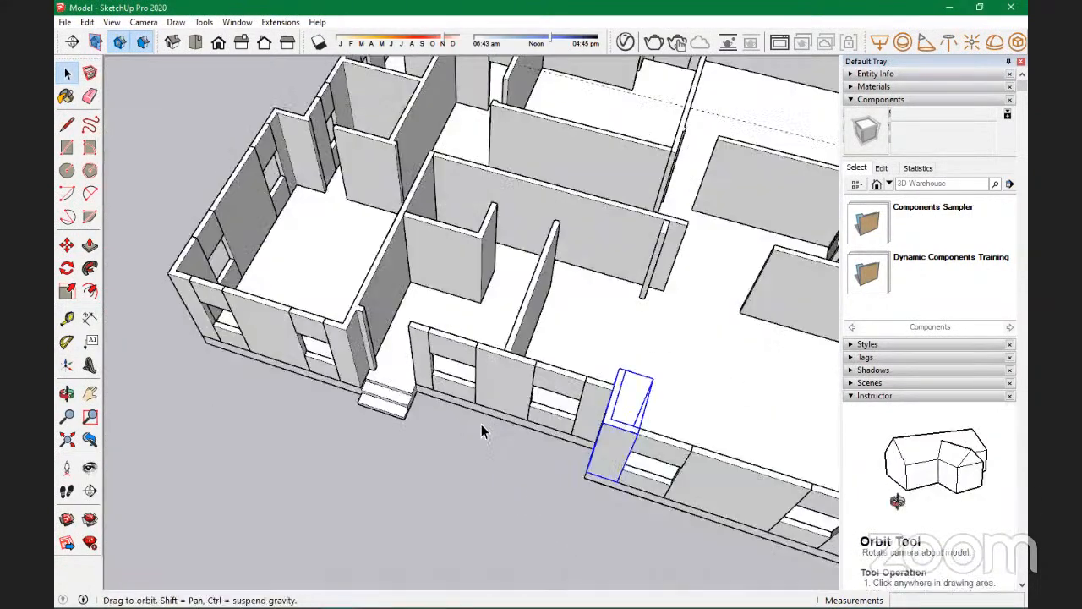
scroll(346, 406, "up", 4)
middle_click_drag(331, 416, 310, 293)
key("r")
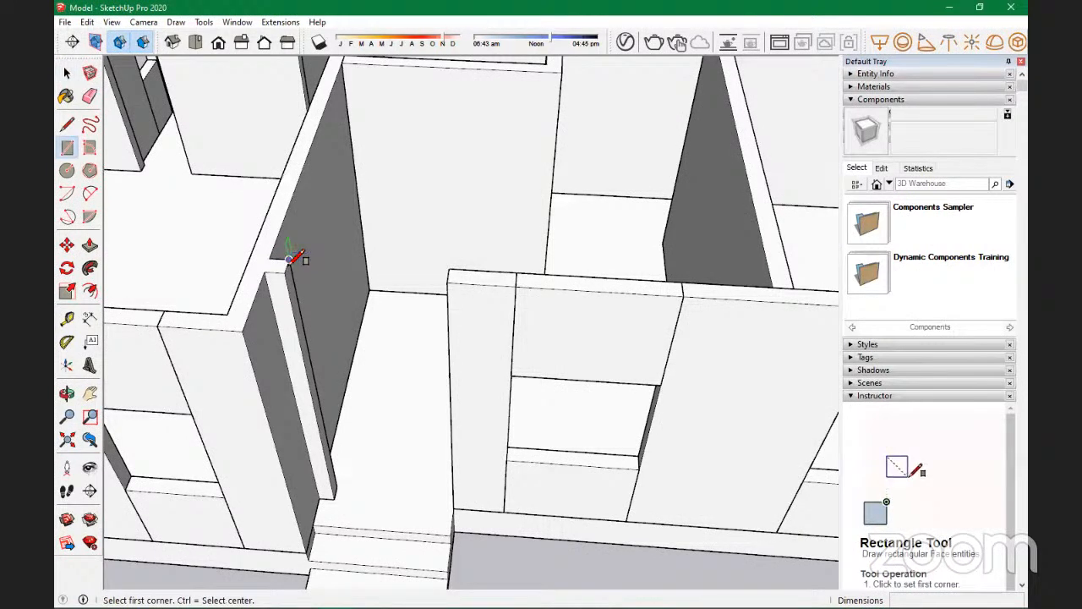
left_click(289, 260)
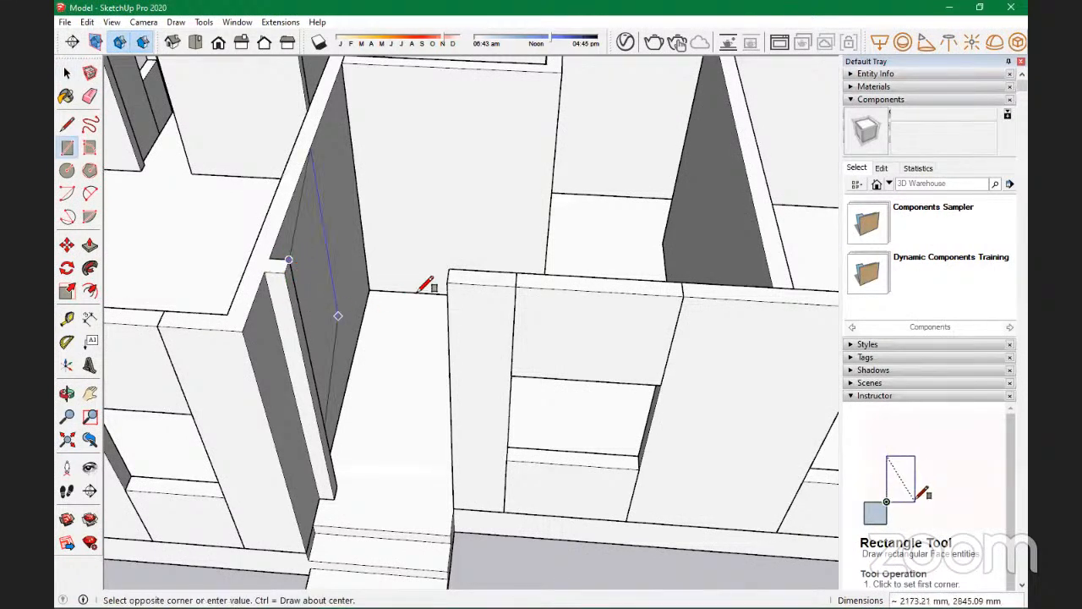
left_click(447, 282)
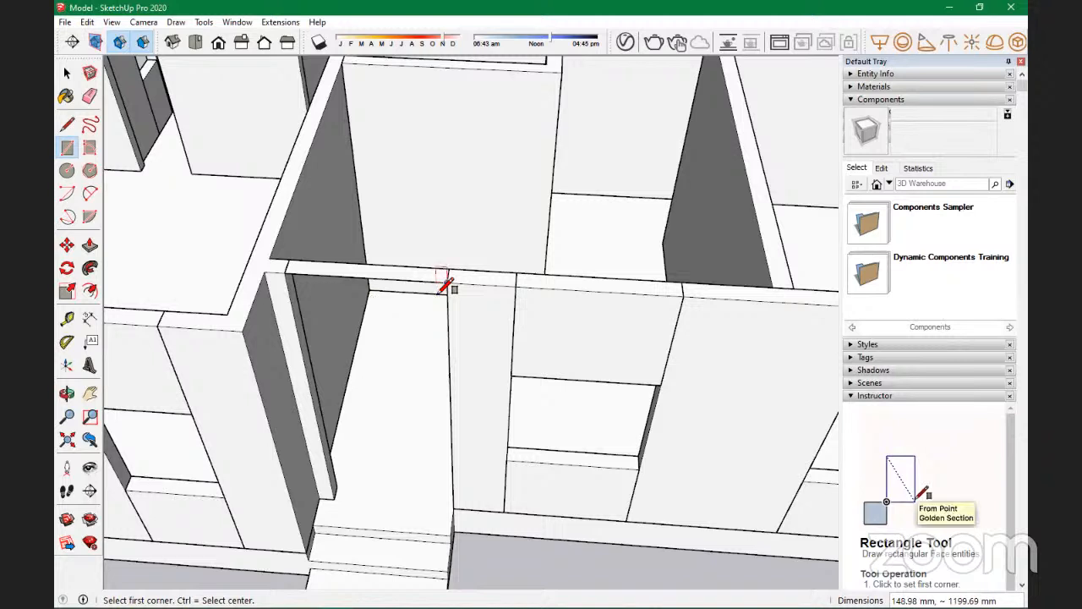
key("space")
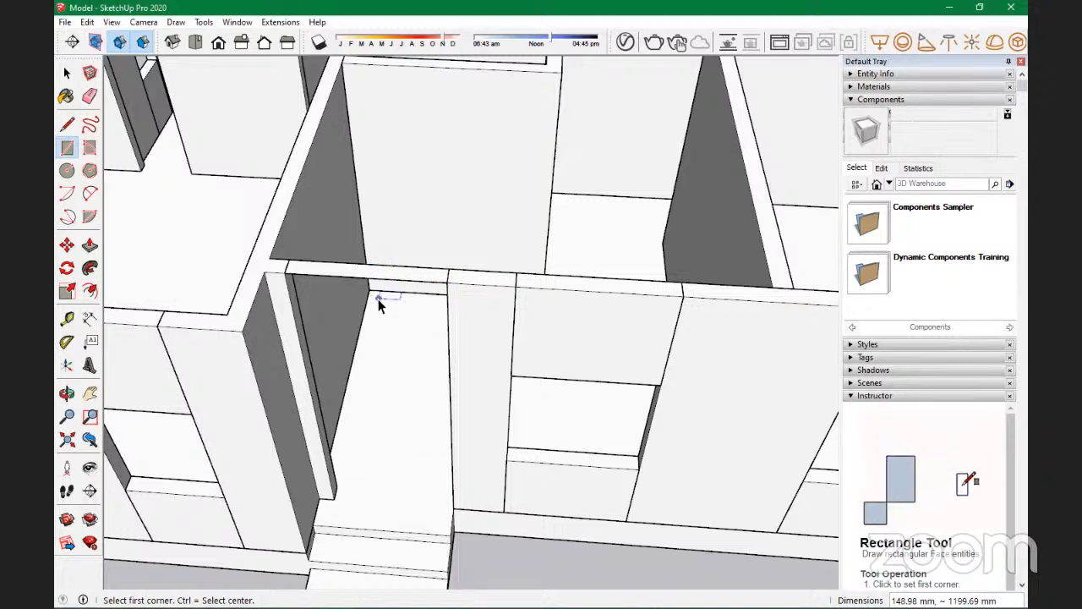
left_click(385, 280)
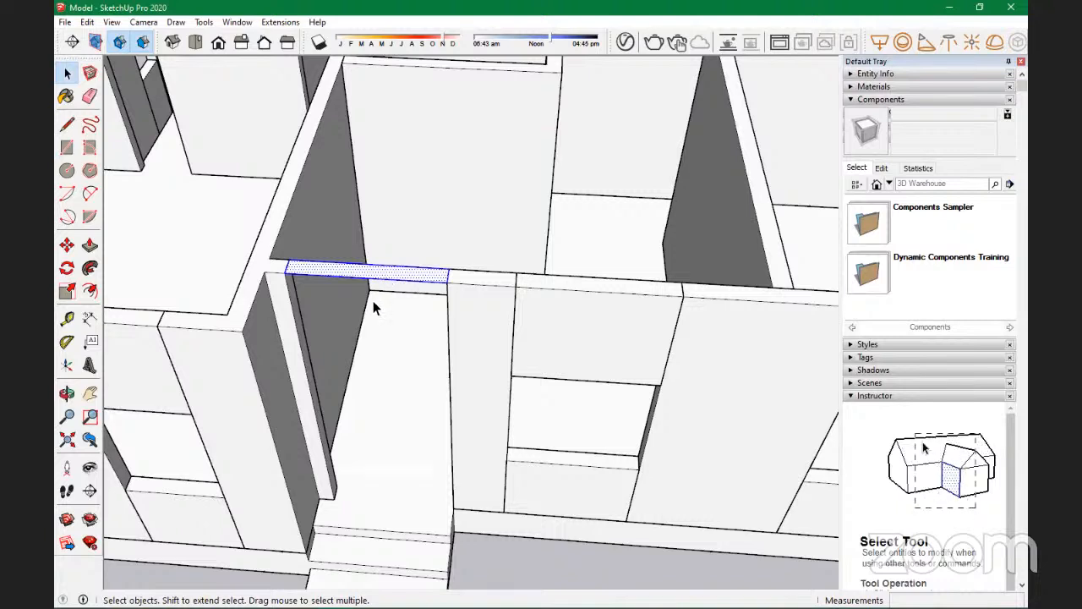
Step: Open the grouped wall piece beside this door opening and check its faces by selecting them individually and all together
double_click(478, 336)
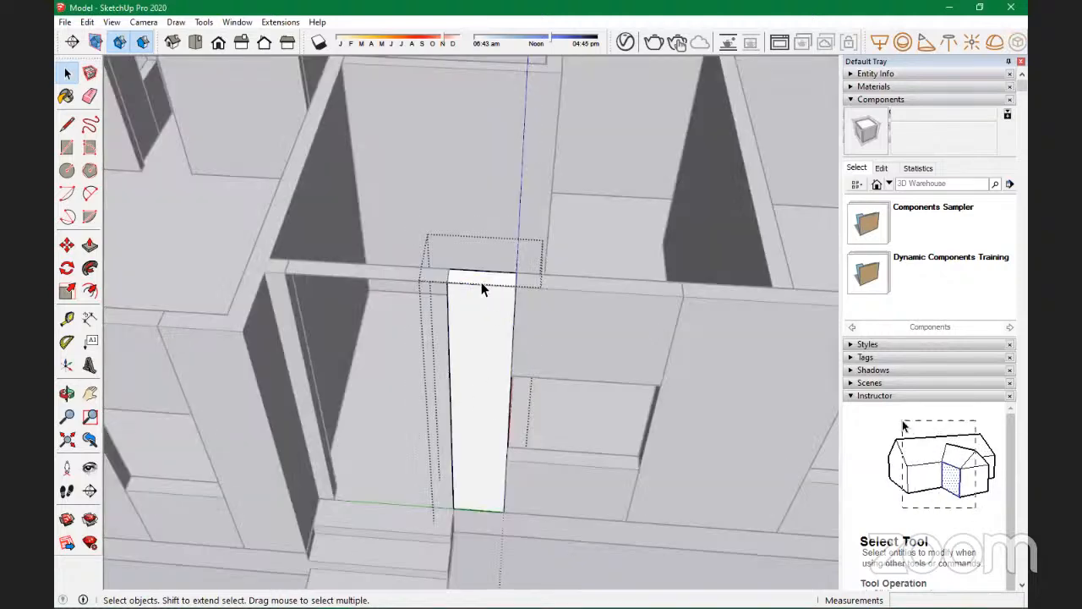
scroll(481, 283, "up", 2)
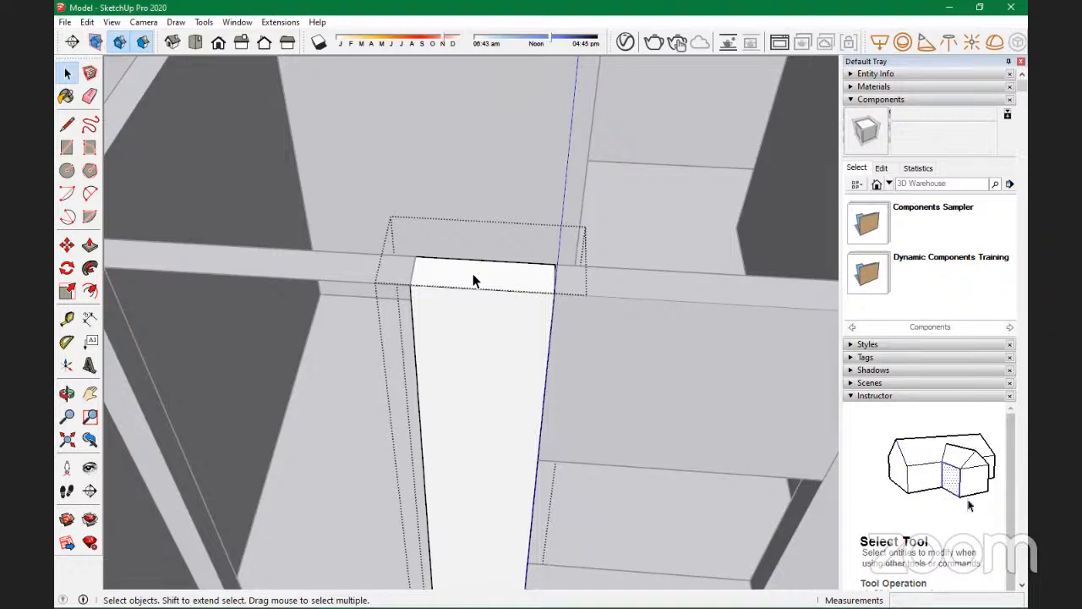
left_click(479, 282)
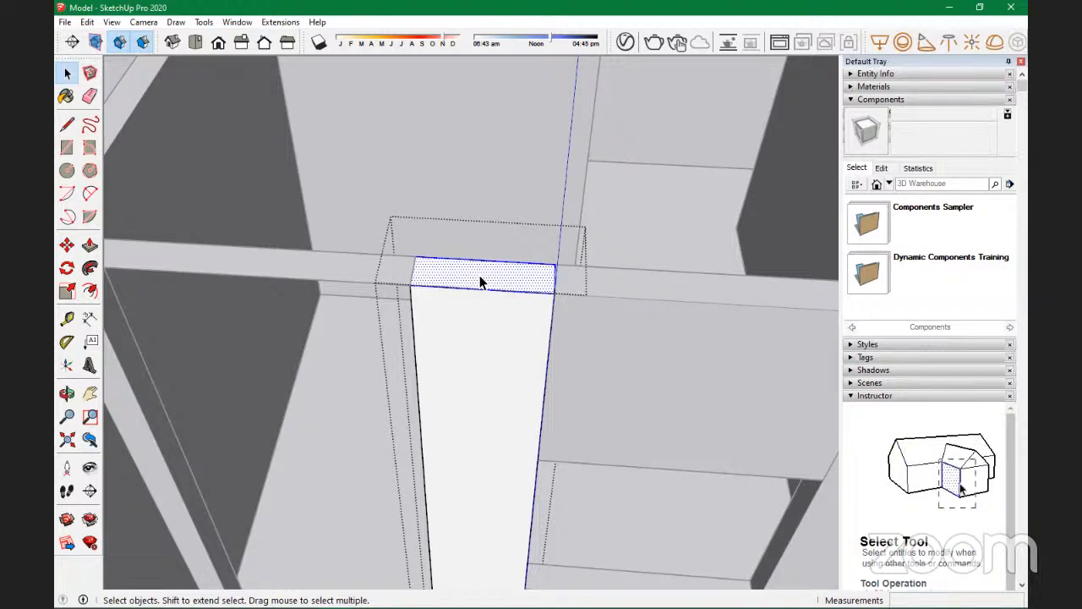
left_click(499, 372)
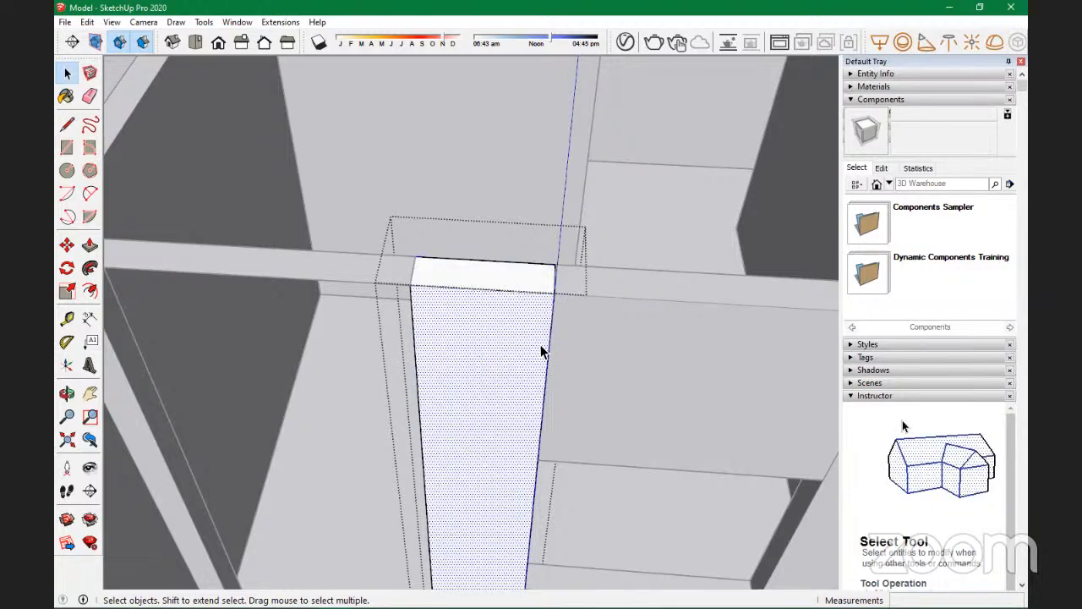
left_click(487, 206)
double_click(476, 309)
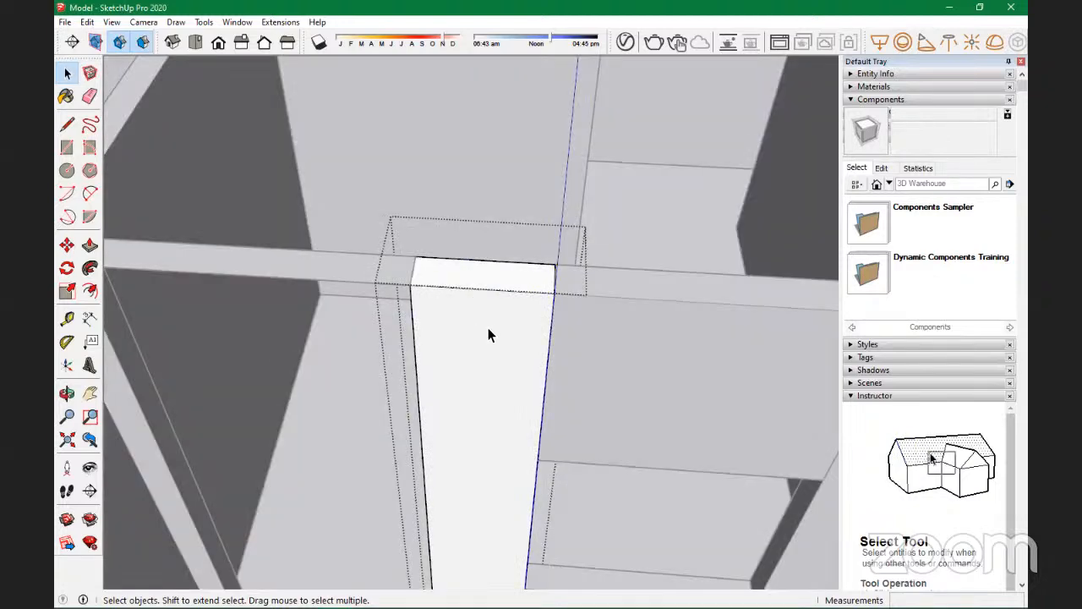
triple_click(488, 329)
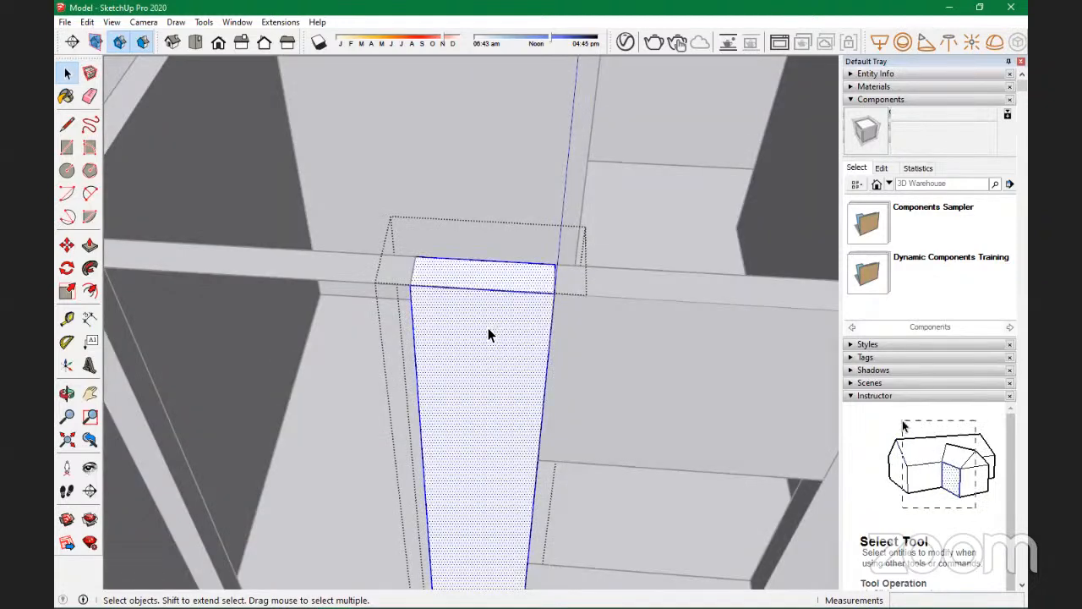
Step: Review the grouping command for the wall piece's selected geometry without applying it, and leave the group
scroll(571, 354, "down", 3)
mouse_move(592, 346)
middle_mouse_down()
mouse_move(305, 413)
mouse_move(387, 389)
middle_mouse_up()
mouse_move(333, 192)
middle_mouse_down()
mouse_move(289, 229)
mouse_move(270, 338)
mouse_move(575, 379)
mouse_move(857, 345)
mouse_move(350, 225)
middle_mouse_up()
scroll(338, 208, "down", 4)
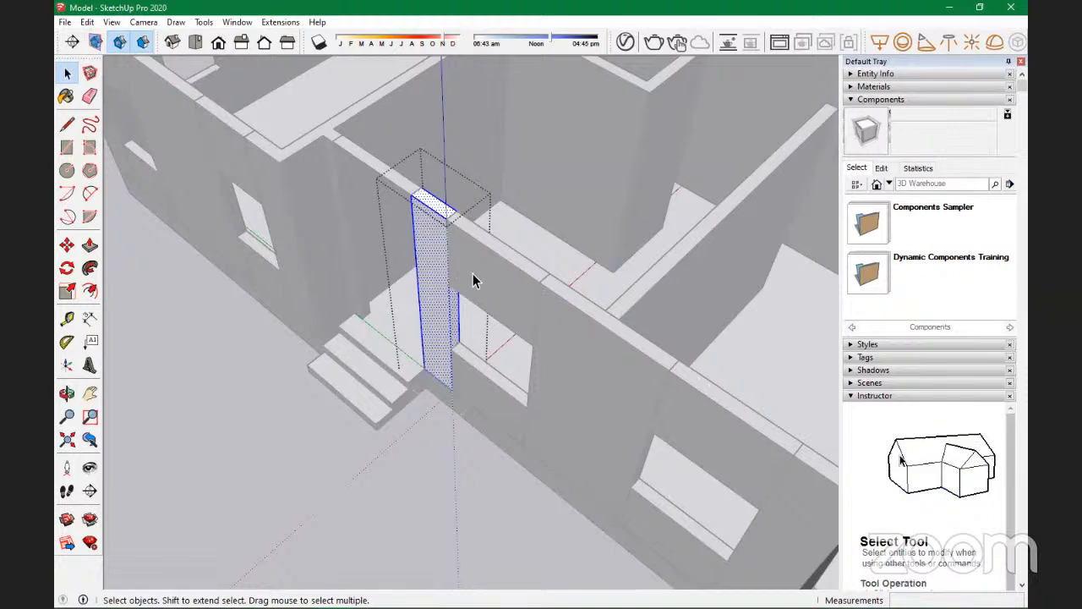
scroll(457, 196, "up", 5)
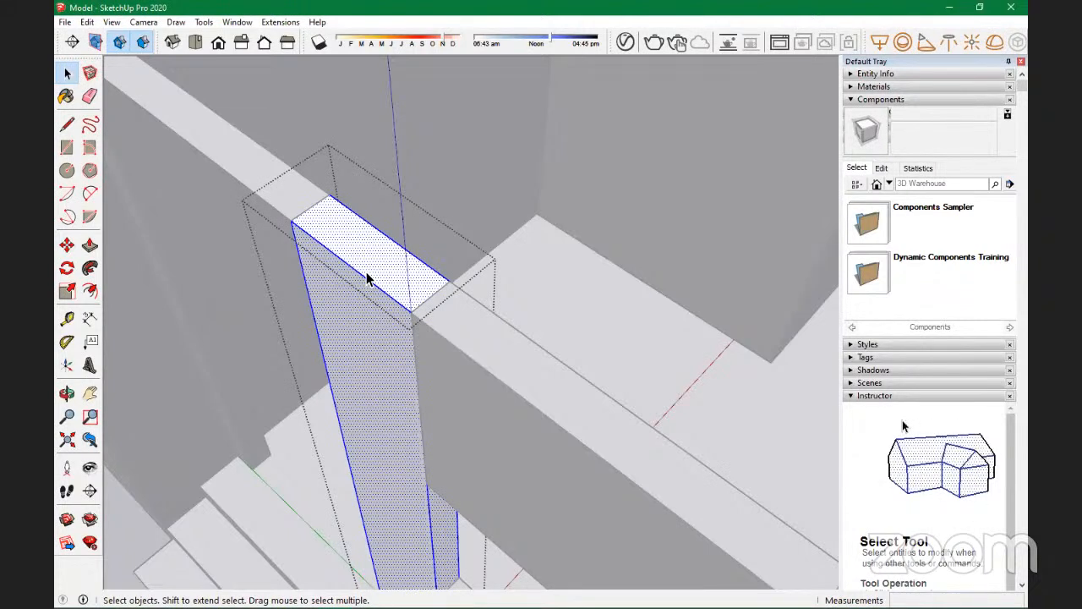
right_click(367, 278)
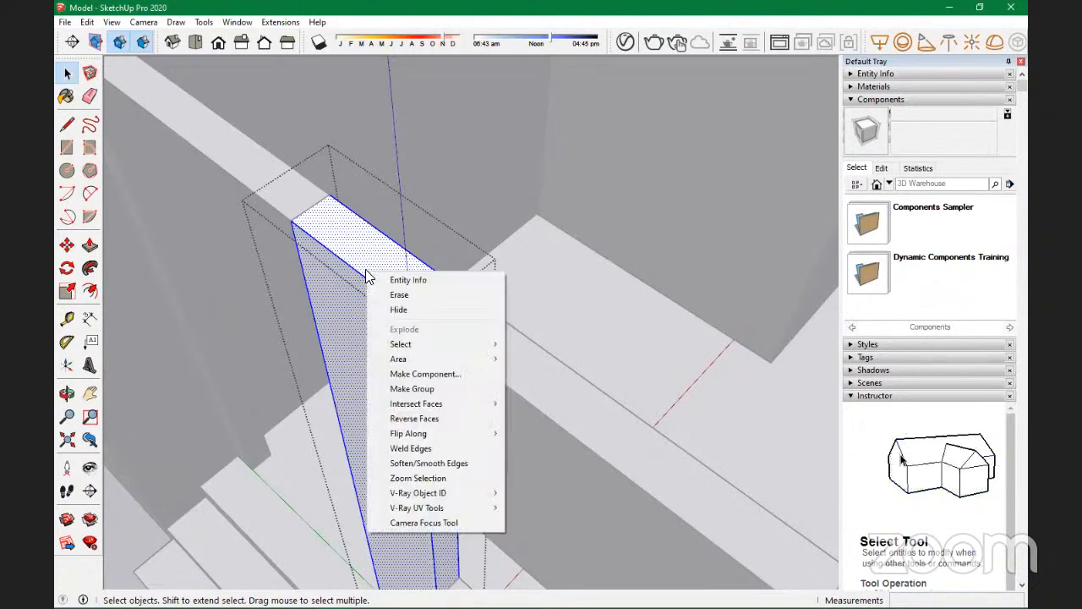
left_click(404, 378)
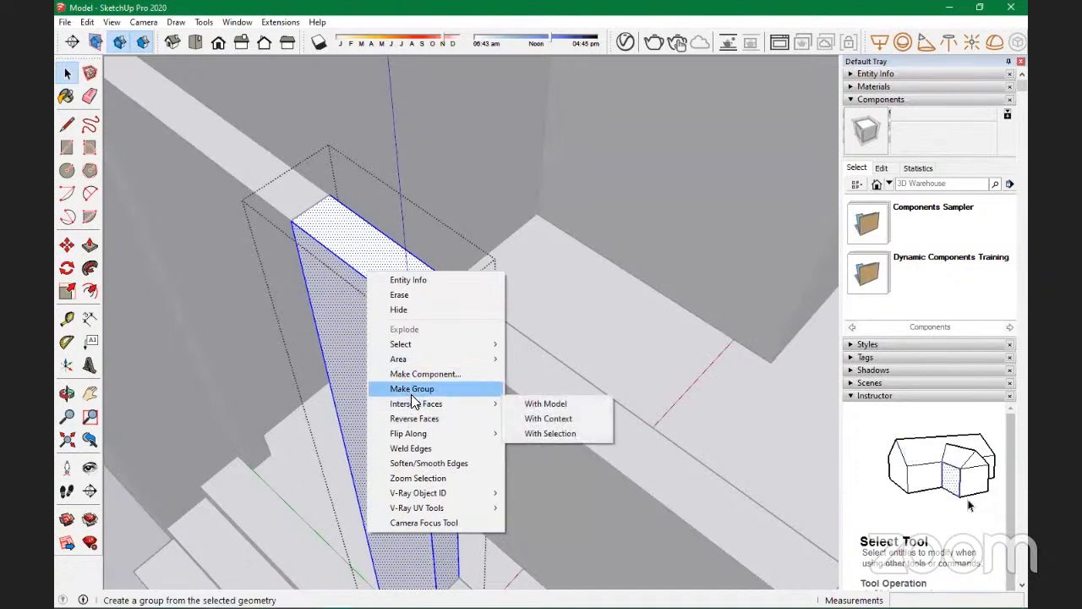
left_click(499, 175)
scroll(531, 313, "down", 5)
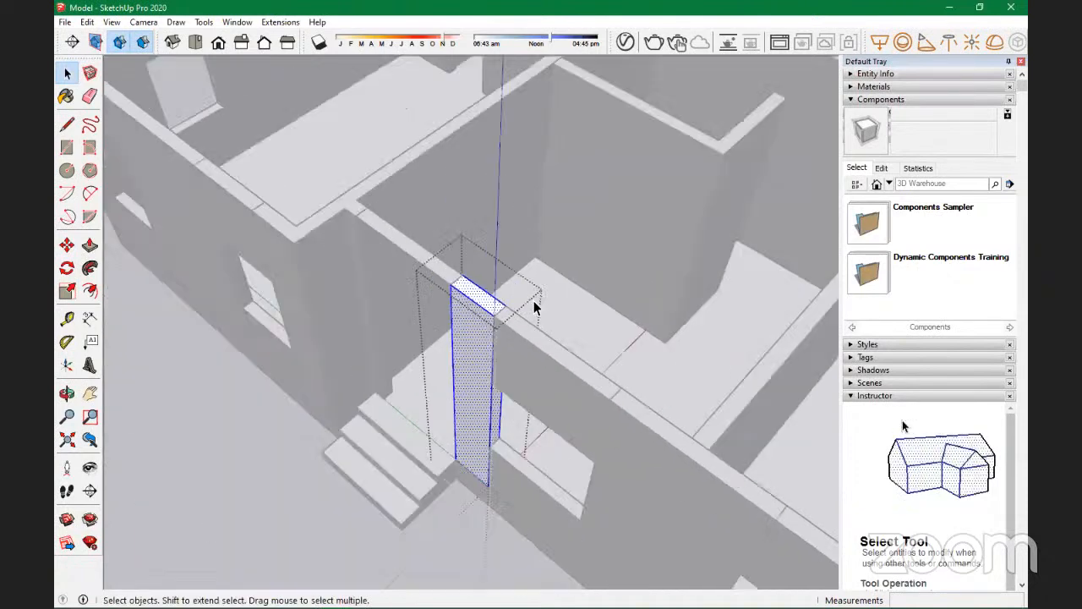
scroll(387, 260, "up", 10)
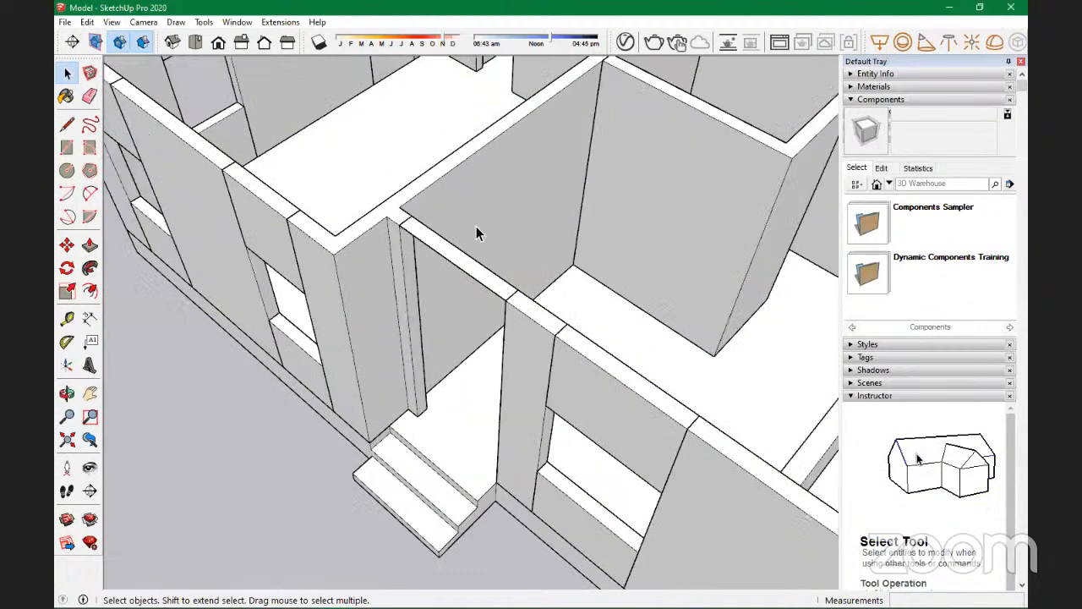
Step: Select the rectangle over the side door opening and place a horizontal guide 2100 mm above the base of its jamb
middle_click_drag(646, 387, 592, 271)
scroll(592, 270, "up", 5)
left_click(592, 273)
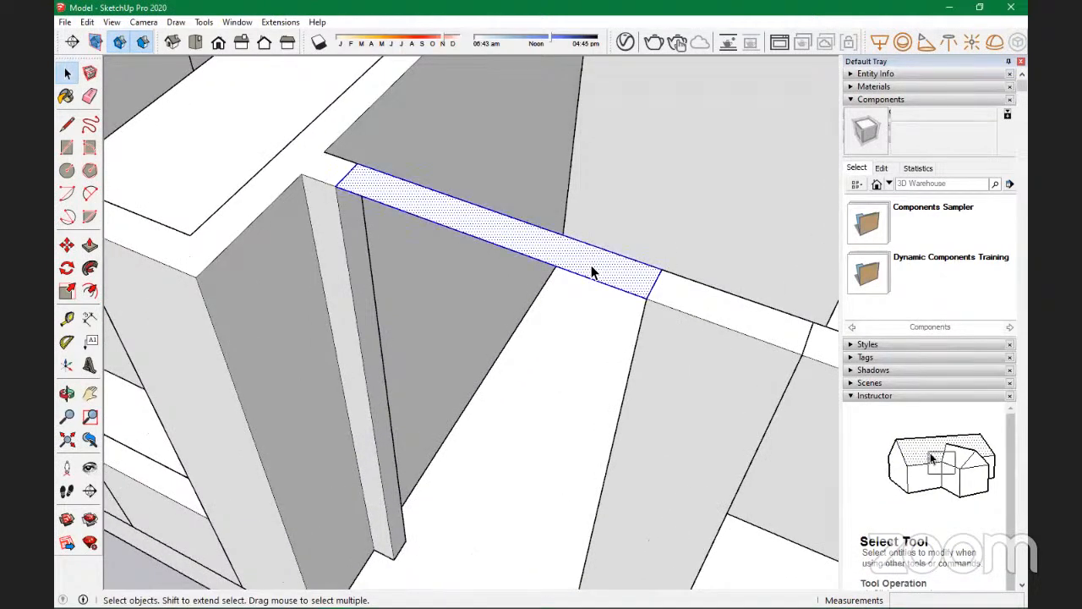
scroll(357, 259, "down", 4)
middle_click_drag(443, 515, 432, 446)
scroll(374, 478, "up", 5)
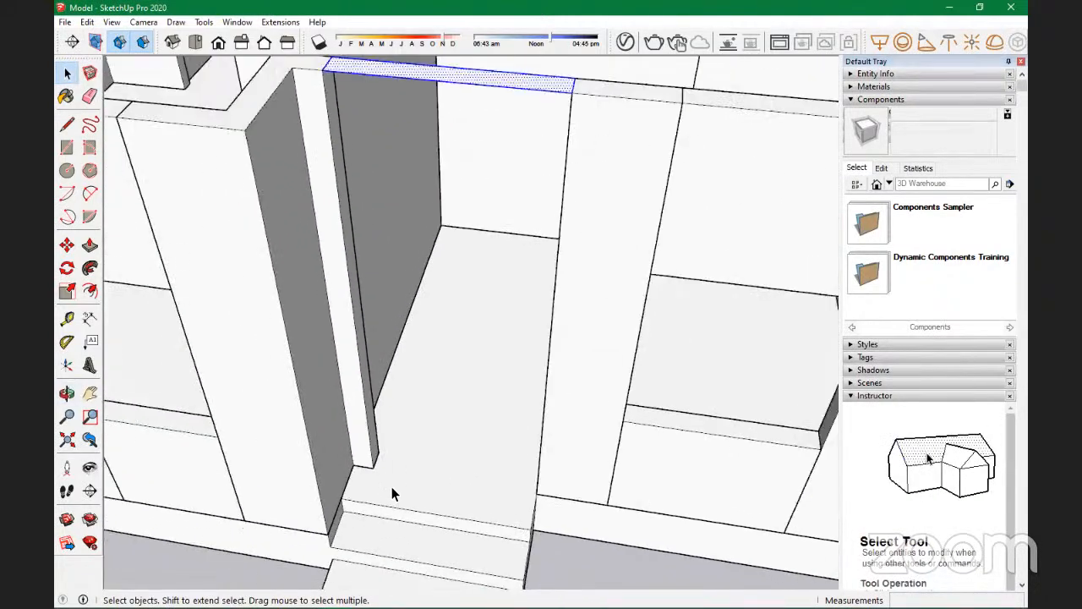
key("t")
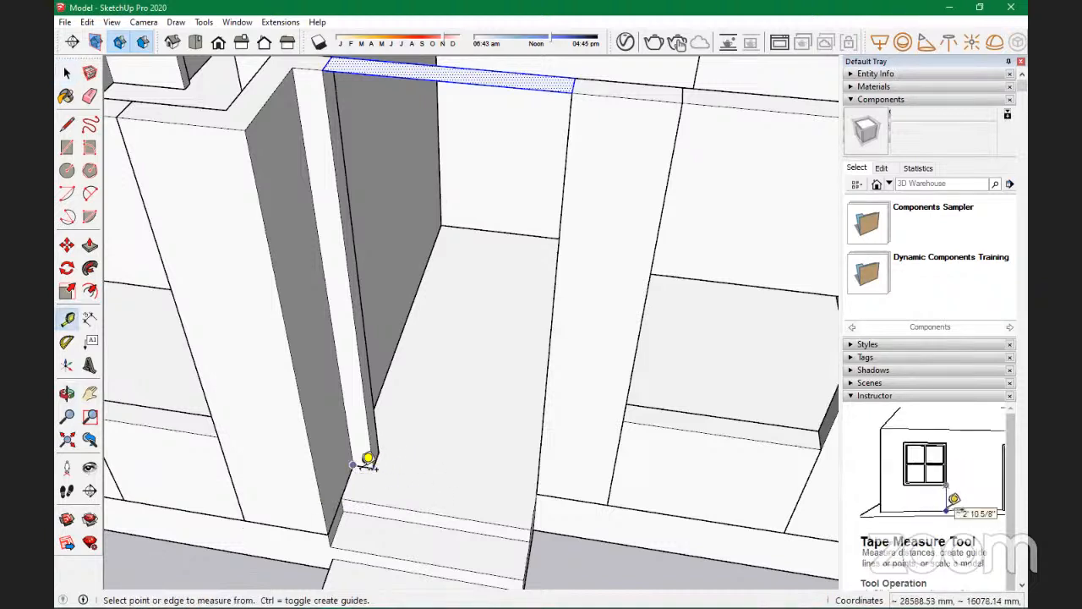
scroll(371, 458, "up", 2)
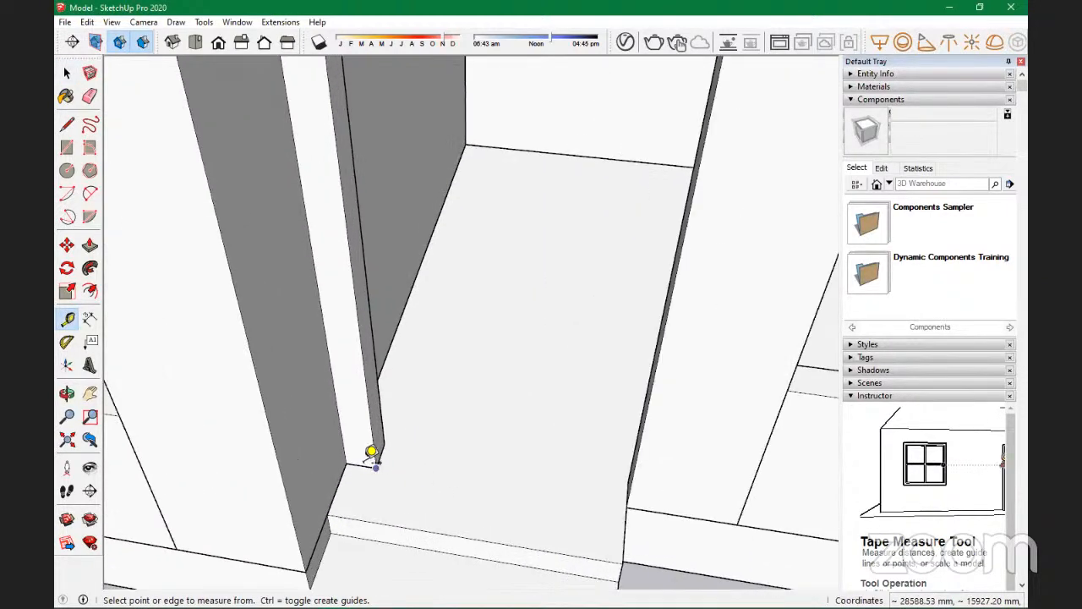
scroll(363, 460, "up", 5)
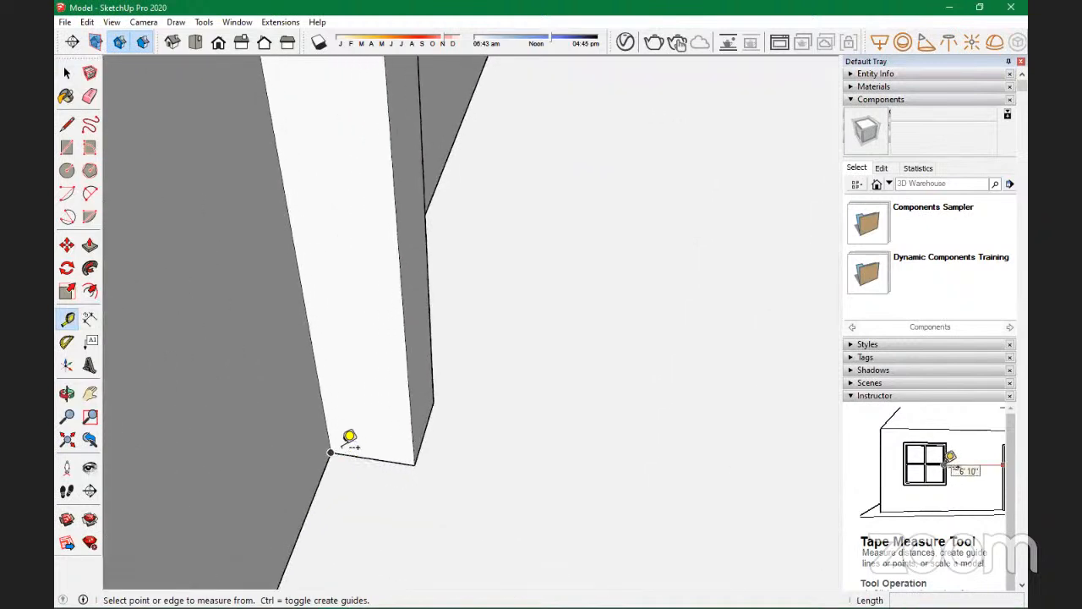
left_click(357, 459)
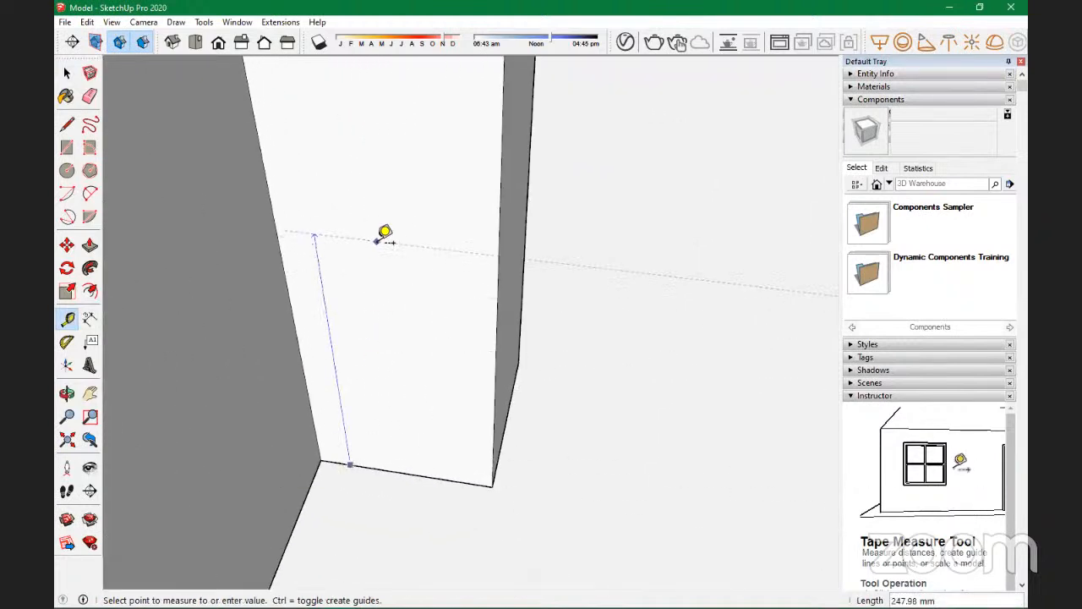
scroll(397, 186, "down", 2)
type("210")
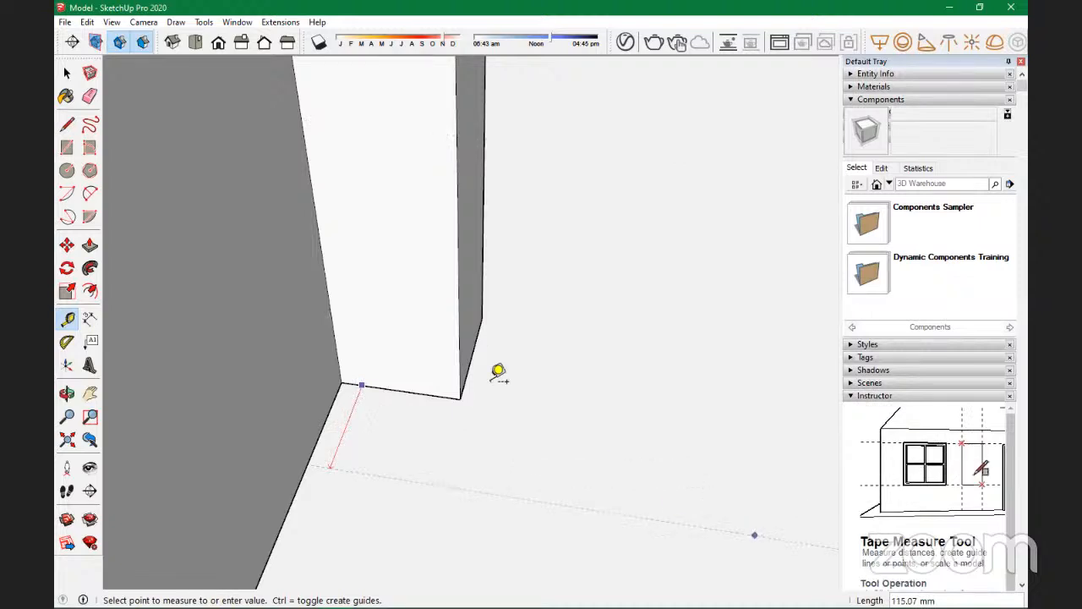
type("3100")
key("Return")
scroll(378, 311, "down", 5)
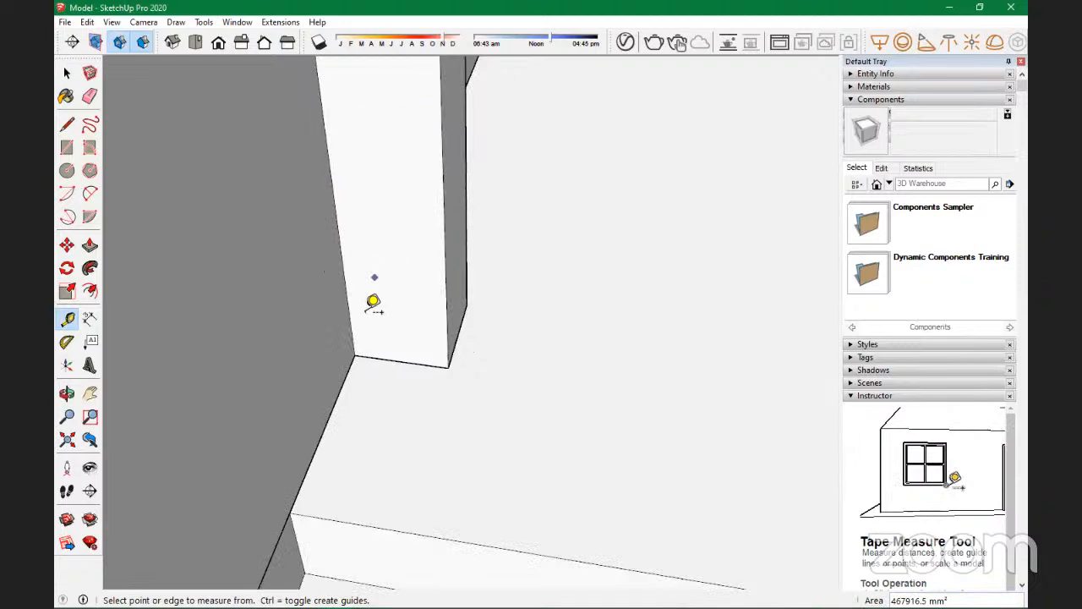
scroll(385, 314, "down", 6)
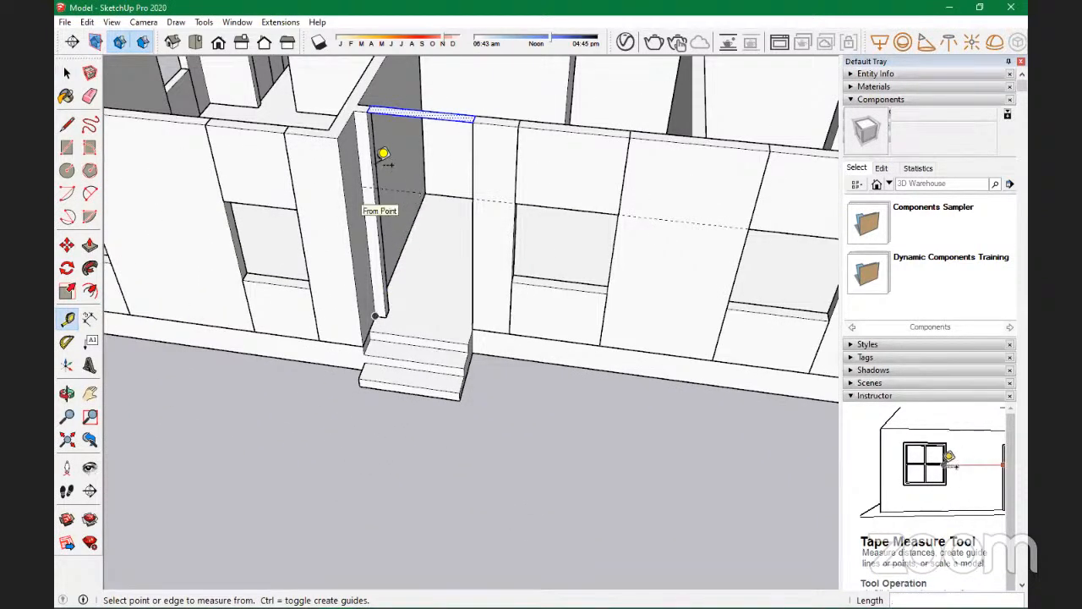
Step: Push/Pull the rectangle down 1000 mm to the guide to form the wall section above the side door opening
key("p")
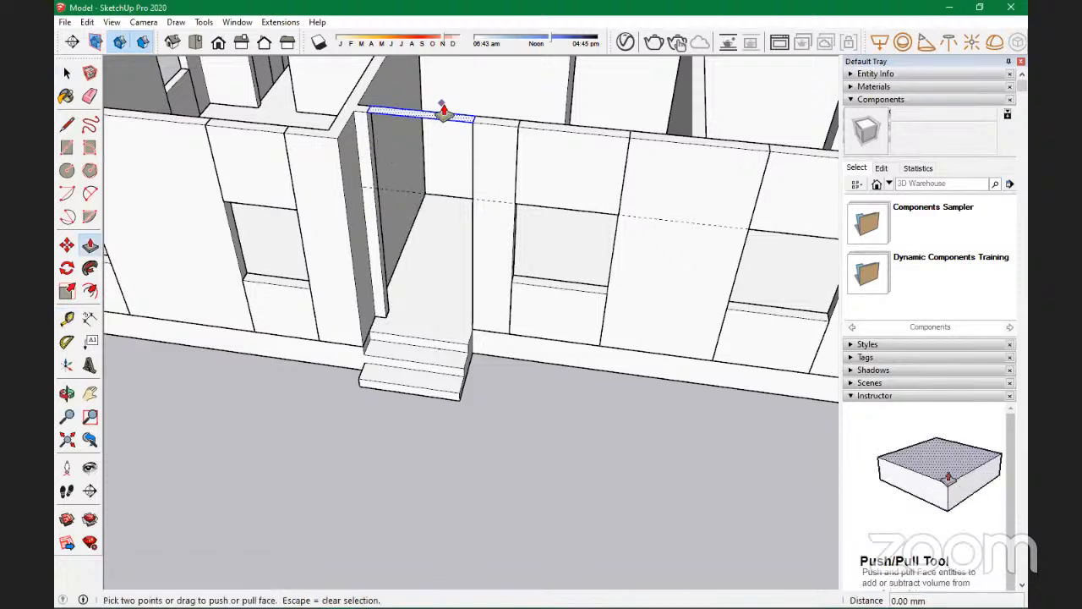
left_click(445, 113)
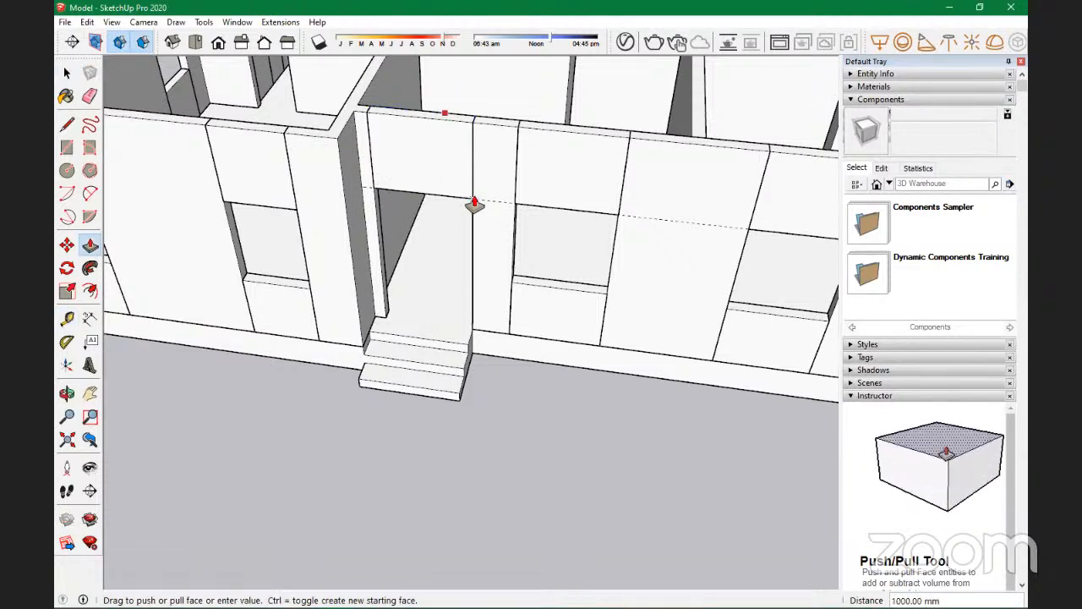
left_click(475, 204)
key("space")
left_click(448, 167)
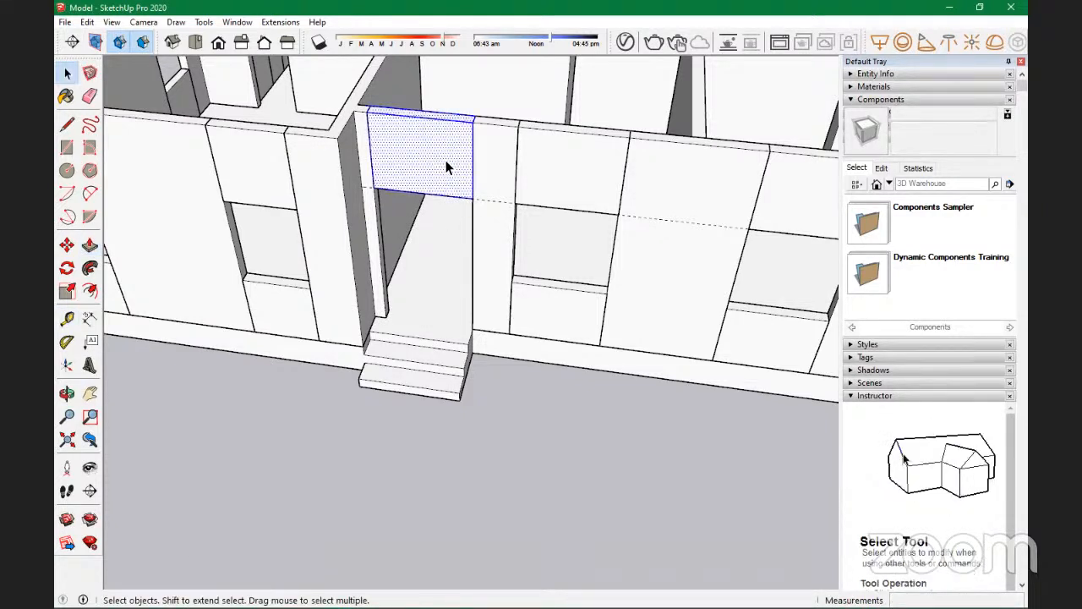
Step: Examine the side facade and the rooms behind it for the next door opening that needs a wall section
scroll(462, 200, "down", 4)
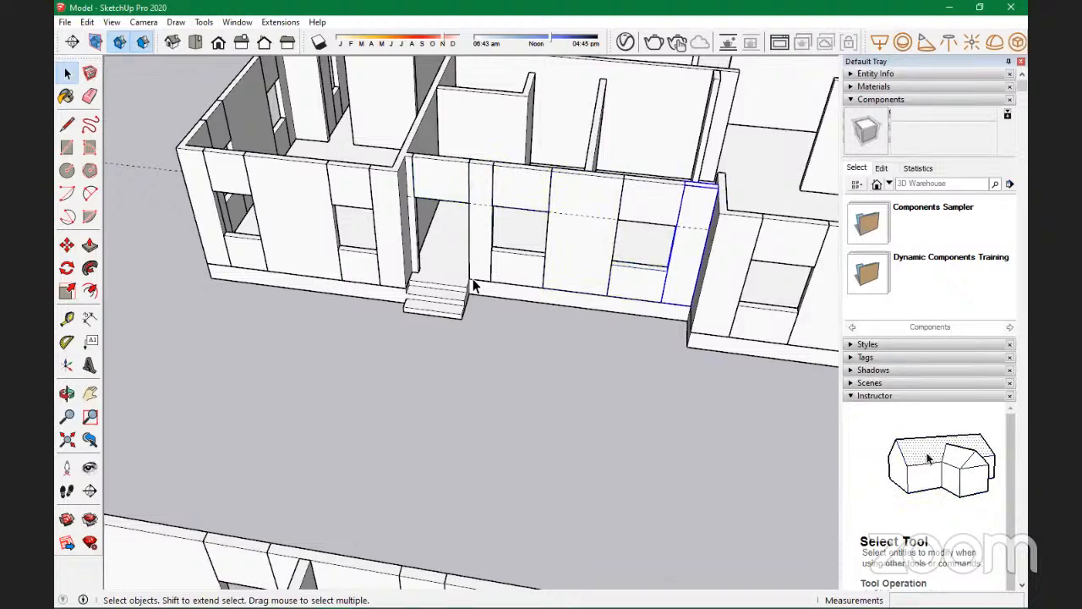
scroll(474, 285, "down", 5)
mouse_move(381, 292)
middle_mouse_down()
mouse_move(322, 297)
mouse_move(334, 302)
mouse_move(232, 292)
middle_mouse_up()
scroll(372, 262, "down", 3)
scroll(457, 230, "up", 5)
mouse_move(541, 336)
middle_mouse_down()
mouse_move(814, 350)
mouse_move(756, 256)
mouse_move(380, 307)
middle_mouse_up()
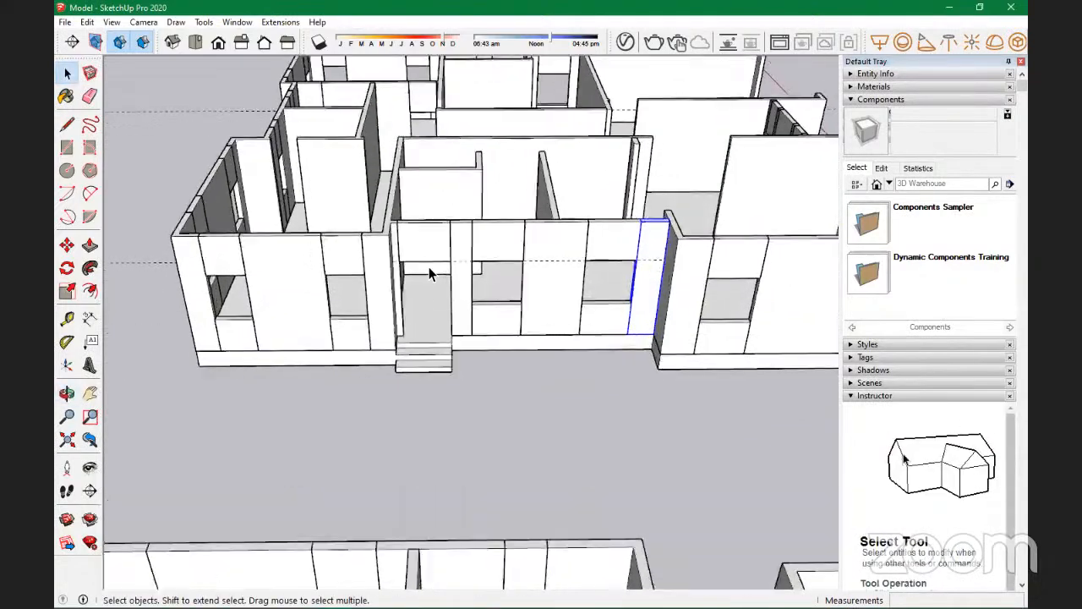
Step: Draw a rectangle about 951 by 149 mm across the interior door opening at wall-top height and reverse its face
scroll(428, 266, "up", 3)
middle_click_drag(454, 346, 203, 363)
scroll(414, 397, "up", 3)
mouse_move(417, 405)
middle_mouse_down()
mouse_move(171, 426)
mouse_move(454, 502)
middle_mouse_up()
scroll(556, 314, "up", 3)
scroll(734, 319, "up", 3)
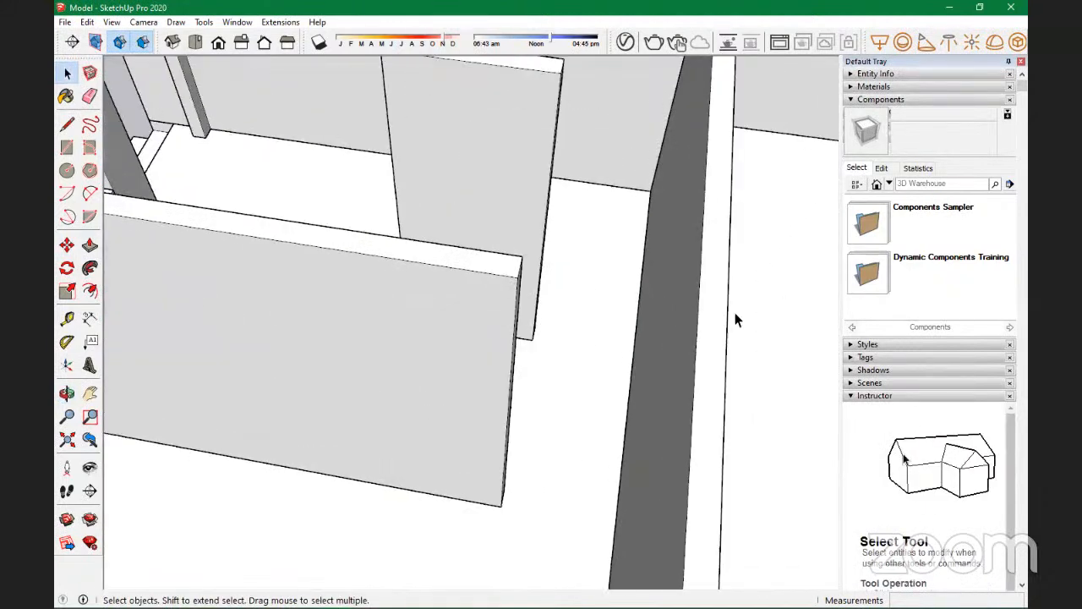
mouse_move(611, 345)
middle_mouse_down()
mouse_move(719, 193)
mouse_move(613, 257)
mouse_move(605, 279)
middle_mouse_up()
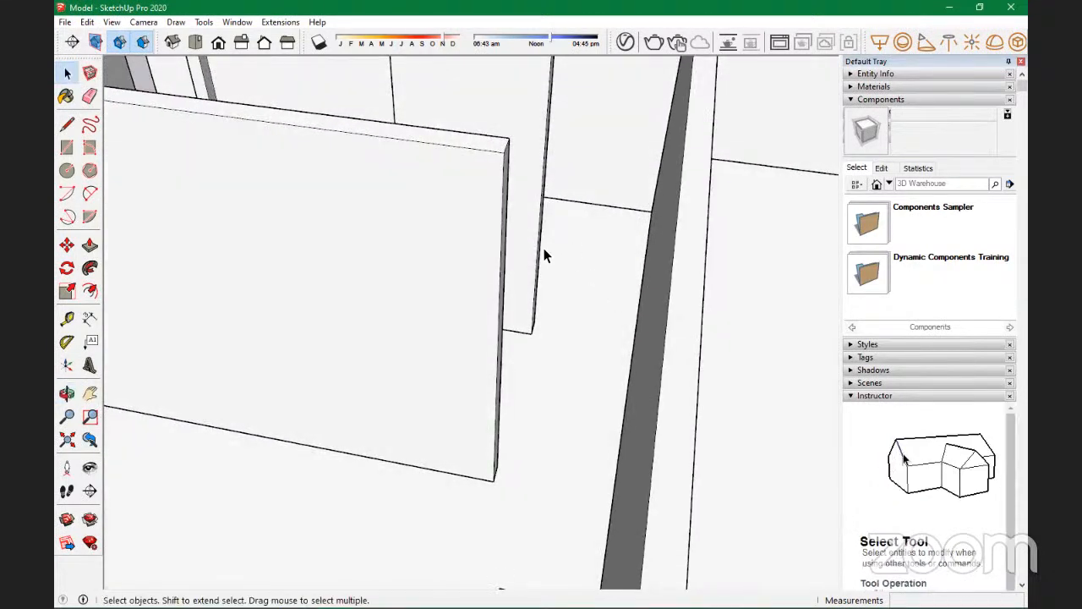
key("r")
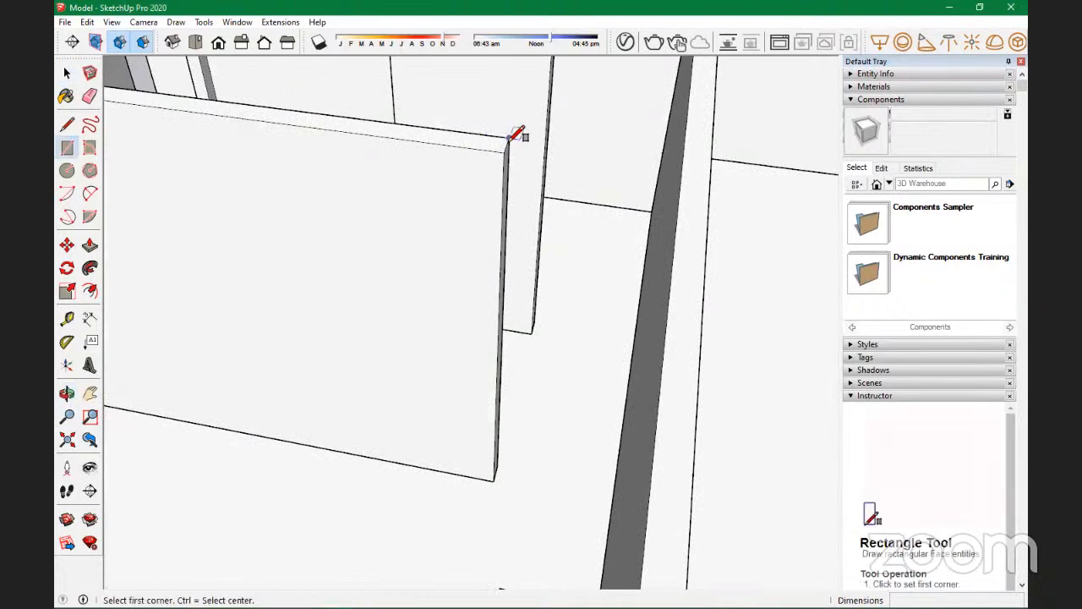
left_click(509, 137)
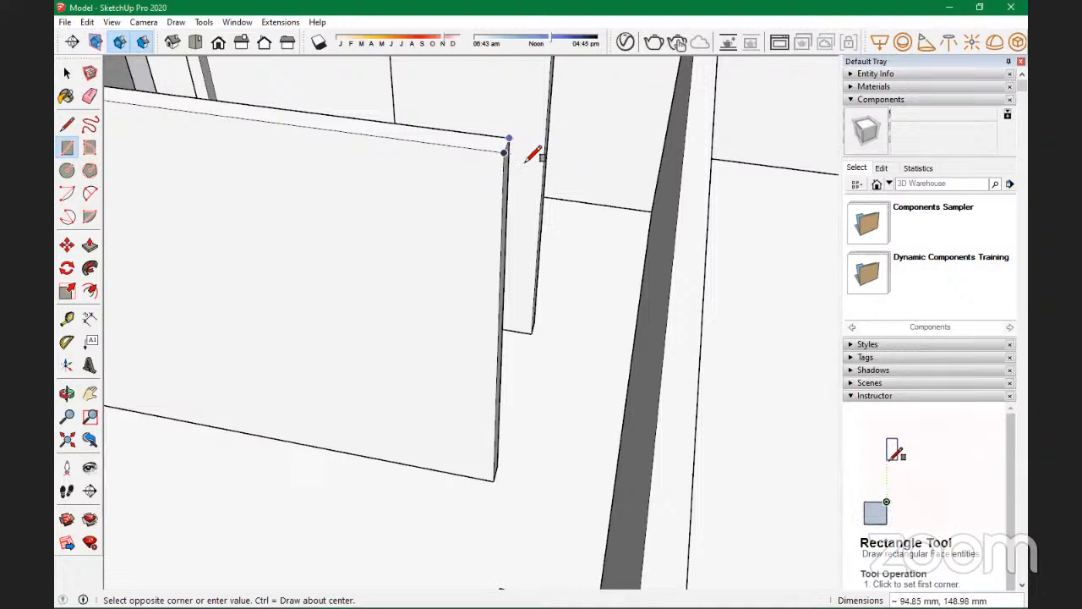
left_click(681, 175)
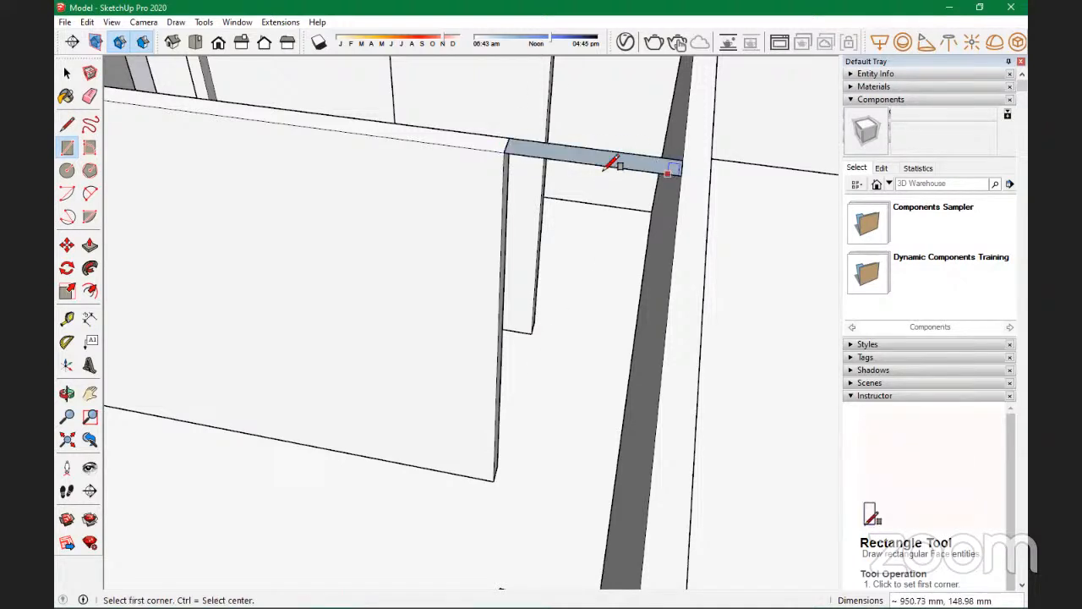
right_click(590, 163)
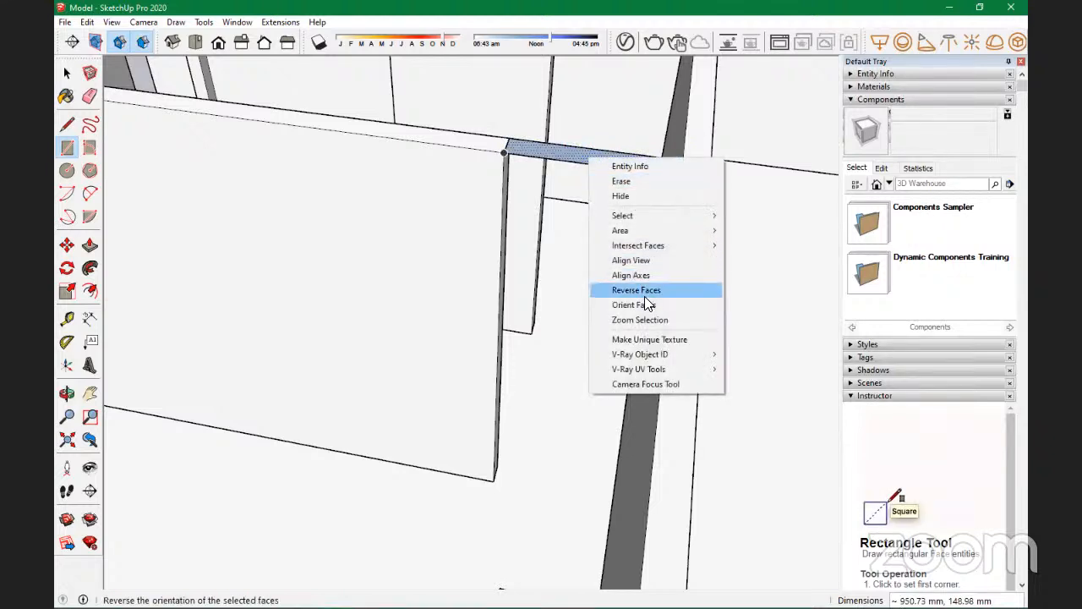
left_click(644, 296)
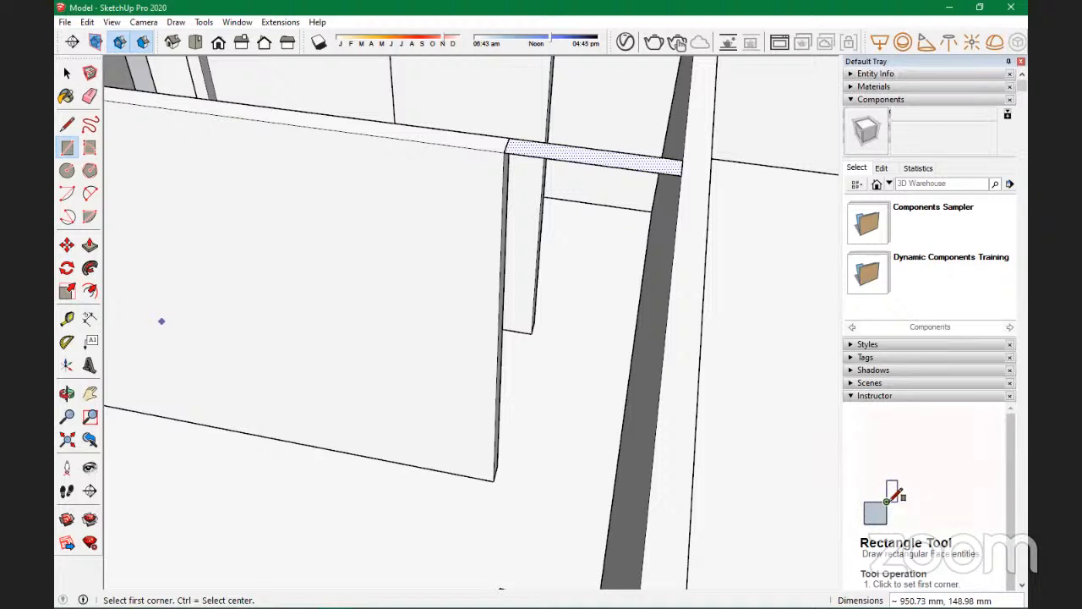
left_click(67, 73)
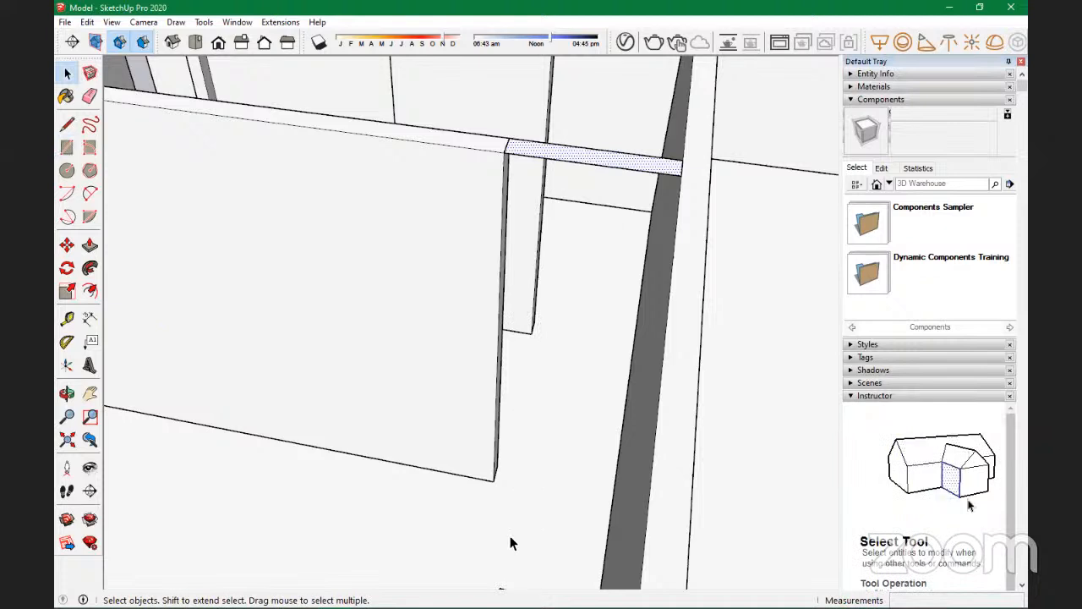
Step: Place a horizontal guide 2100 mm above the base edge of the wall beside the interior door opening
key("t")
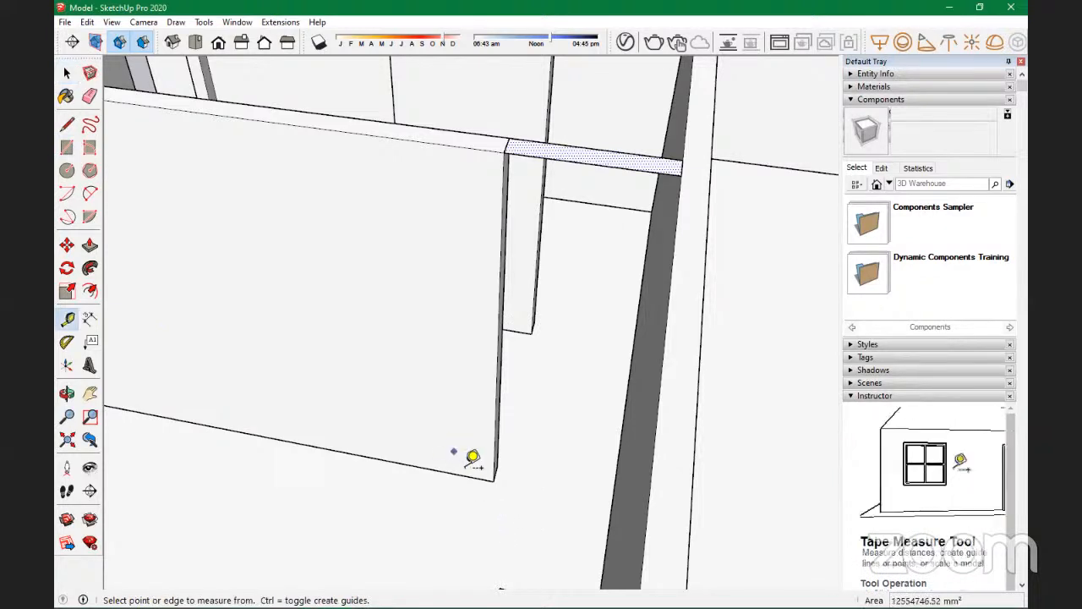
left_click(493, 480)
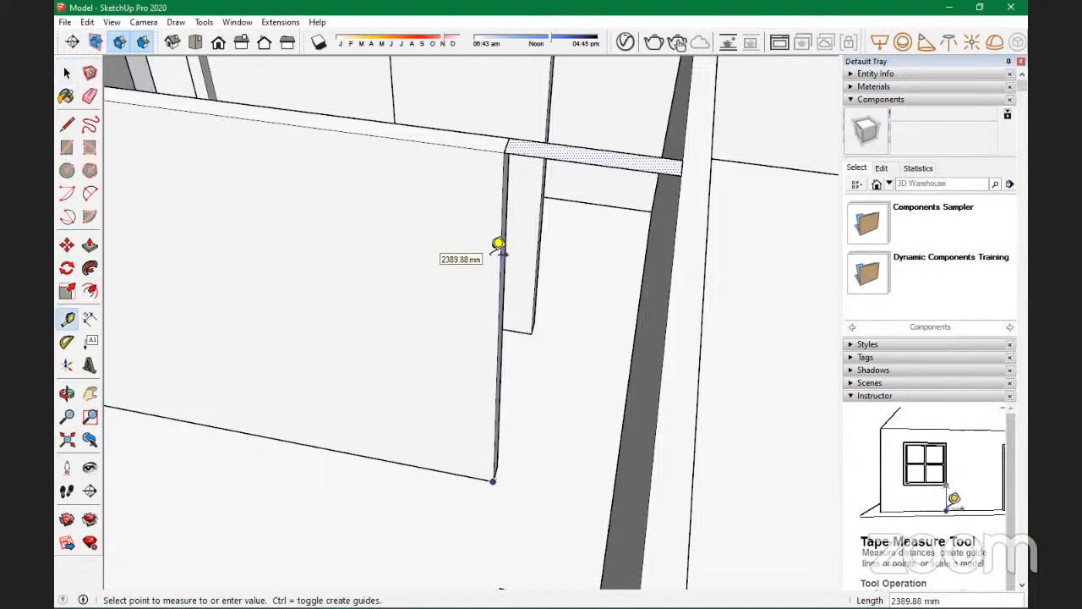
key("Escape")
left_click(453, 473)
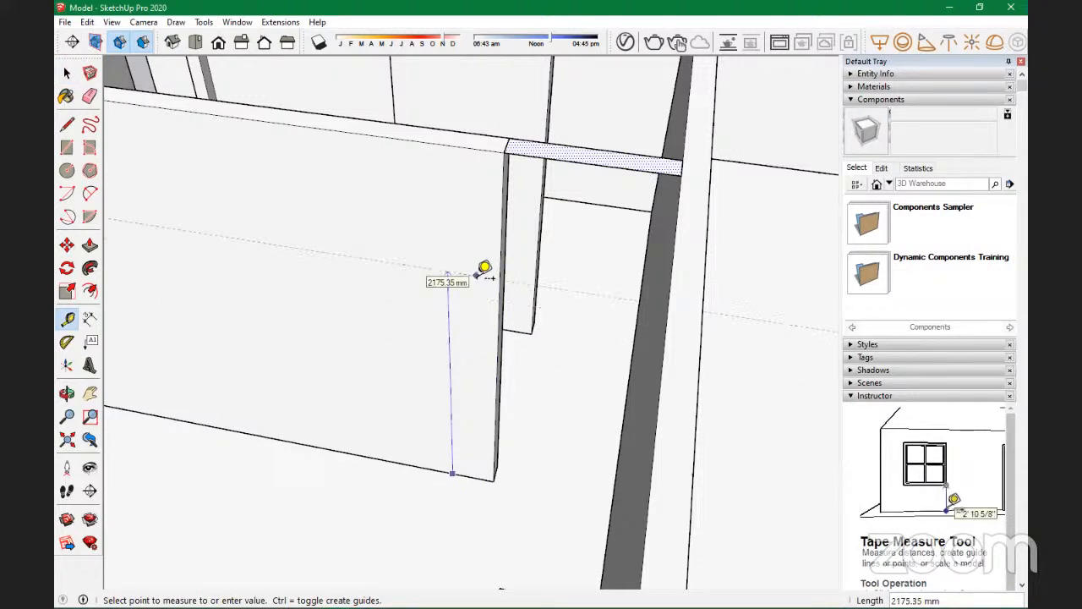
type("2100")
key("Return")
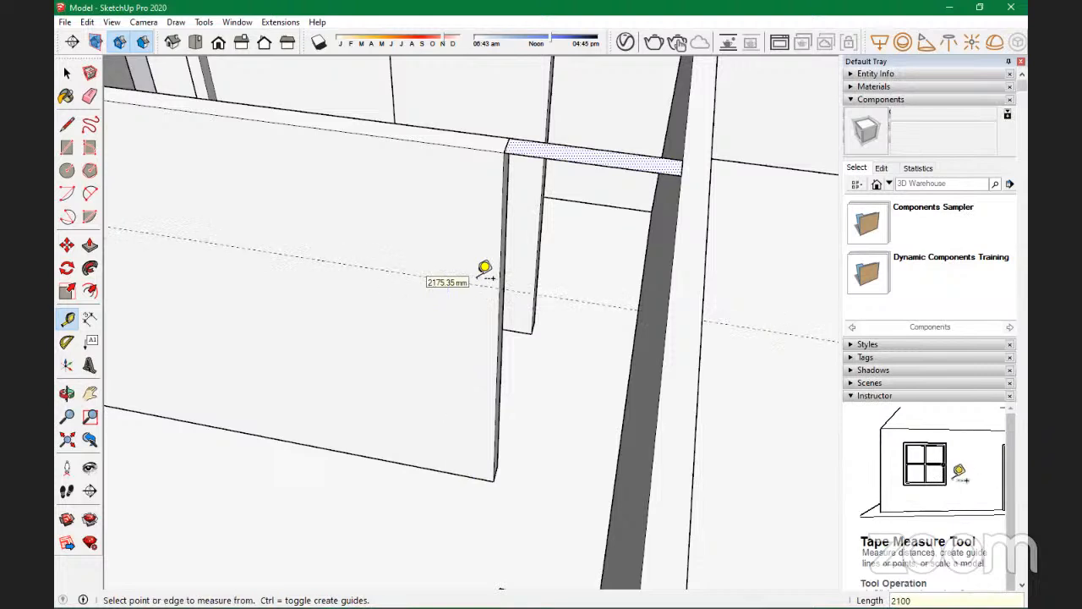
Step: Push/Pull the rectangle down about 1009 mm to the guide to form the wall section above the interior door opening
key("p")
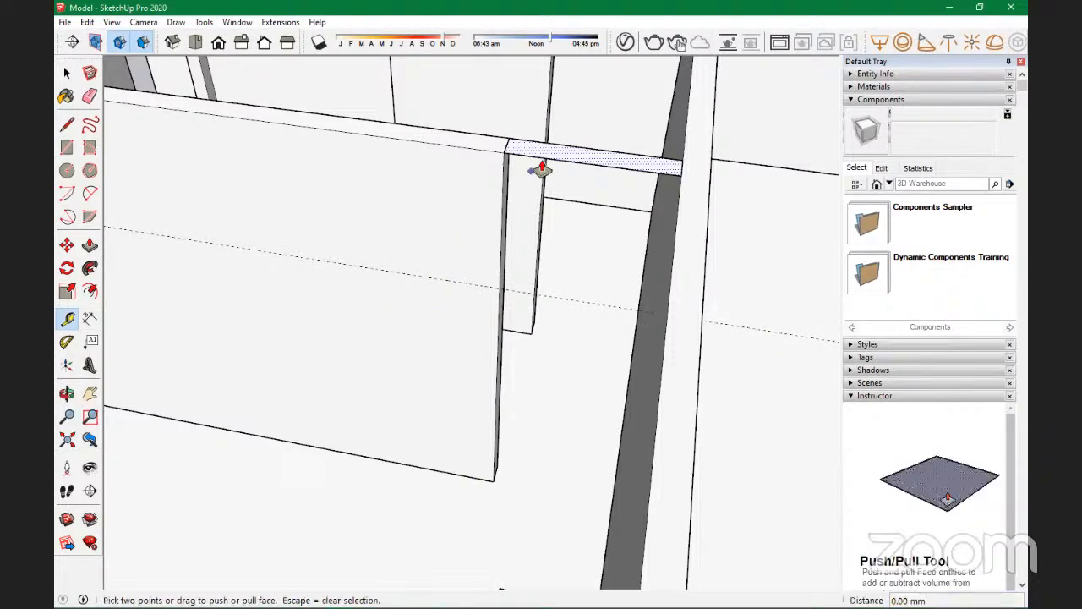
left_click(552, 146)
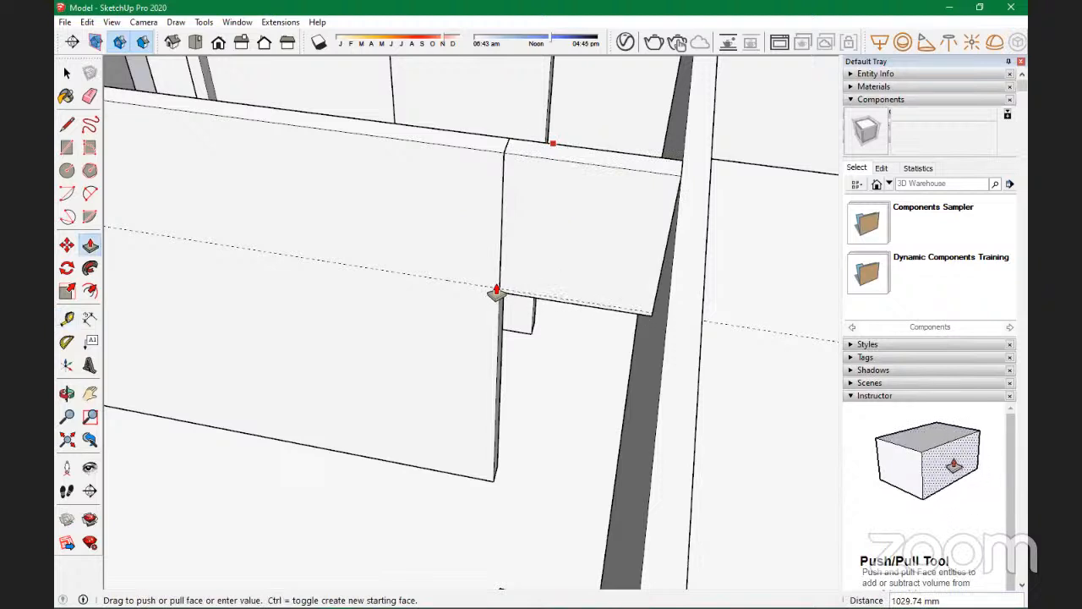
left_click(476, 289)
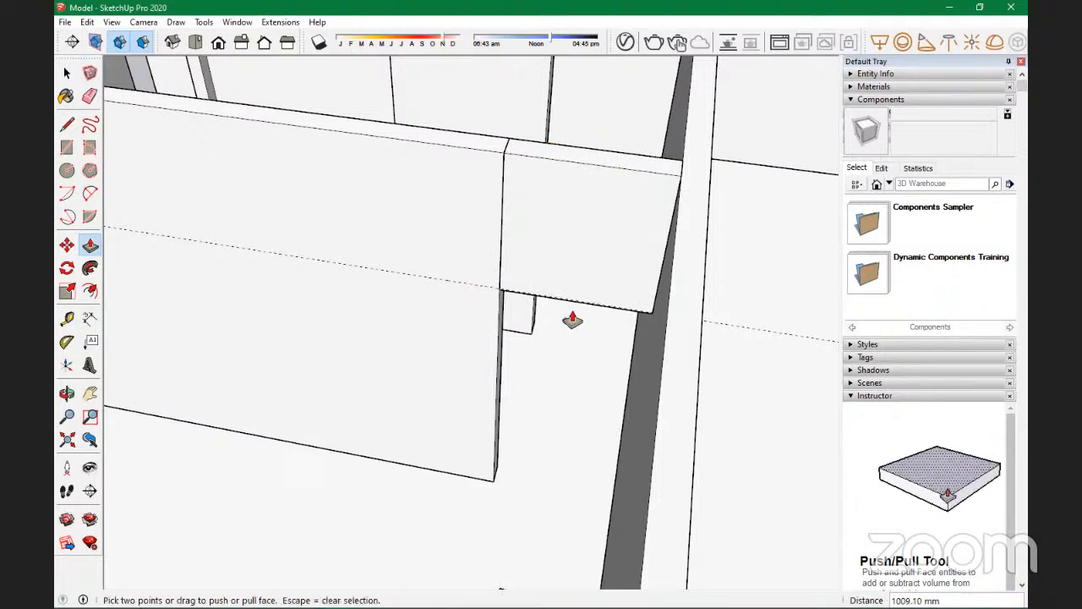
Step: Adjust the underside of the new wall section with Push/Pull so it meets the 2100 mm guide exactly
scroll(516, 281, "up", 2)
middle_click_drag(498, 292, 627, 318)
scroll(555, 284, "up", 2)
middle_click_drag(553, 285, 466, 162)
left_click(414, 371)
left_click(404, 328)
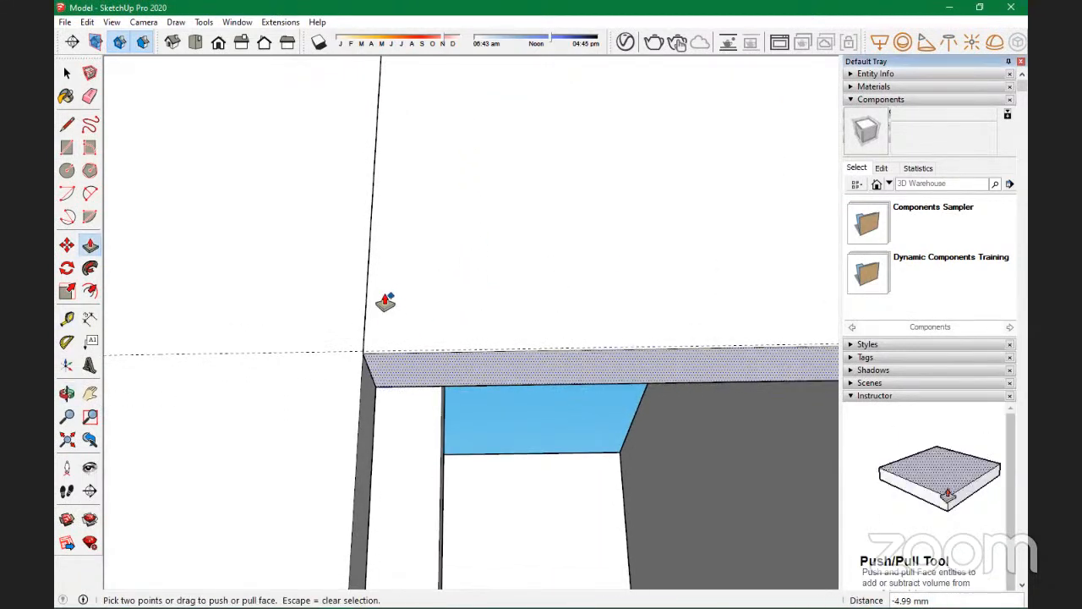
left_click(396, 367)
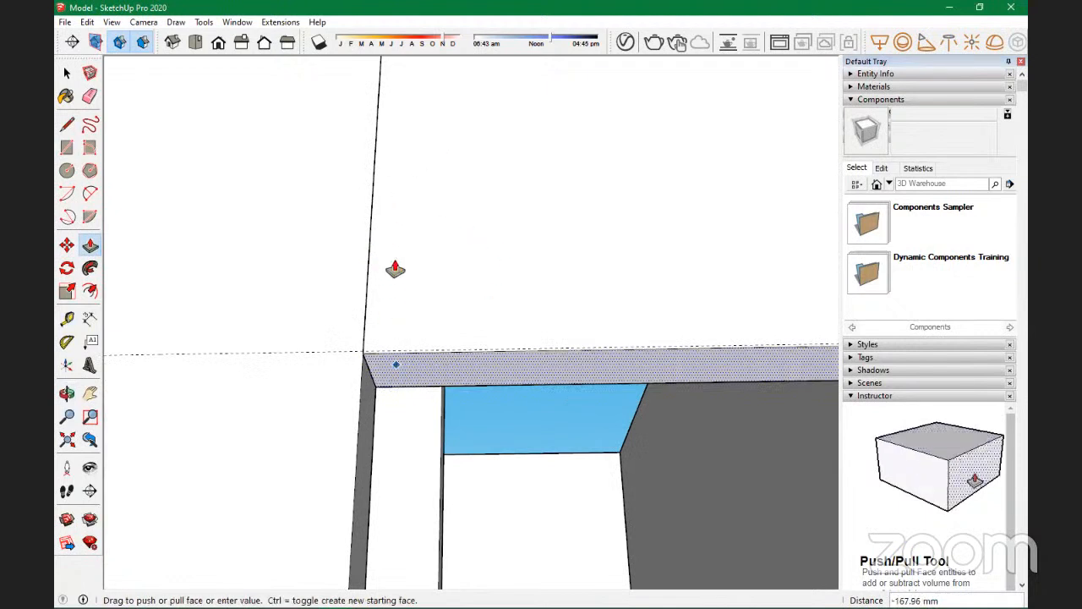
left_click(362, 361)
middle_click_drag(355, 398, 317, 471)
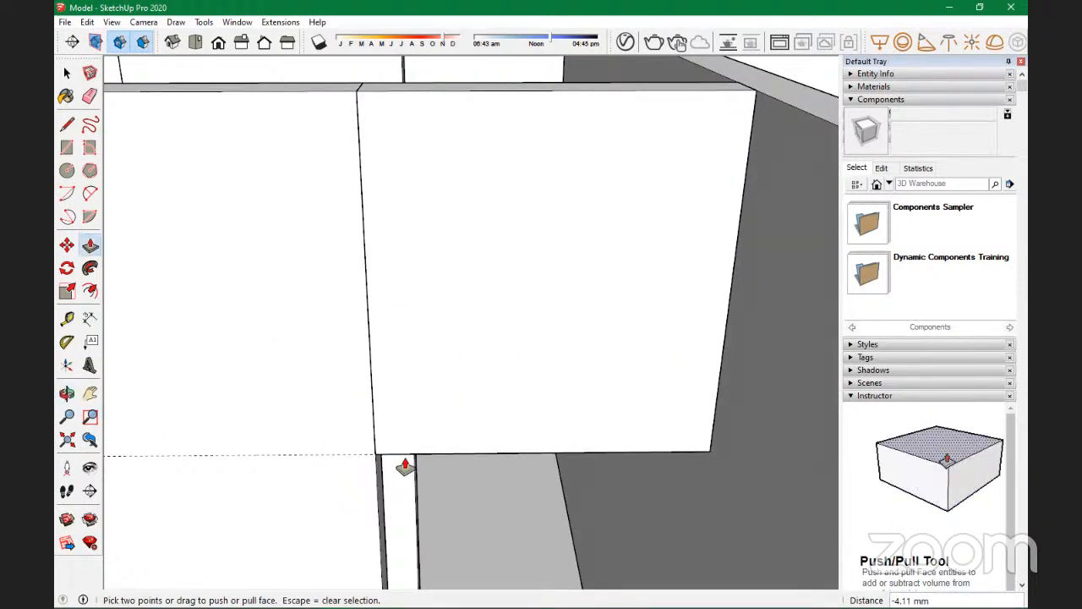
Step: Examine the whole house, its side entrance and its interior rooms for the next opening that needs a wall section
scroll(407, 466, "down", 5)
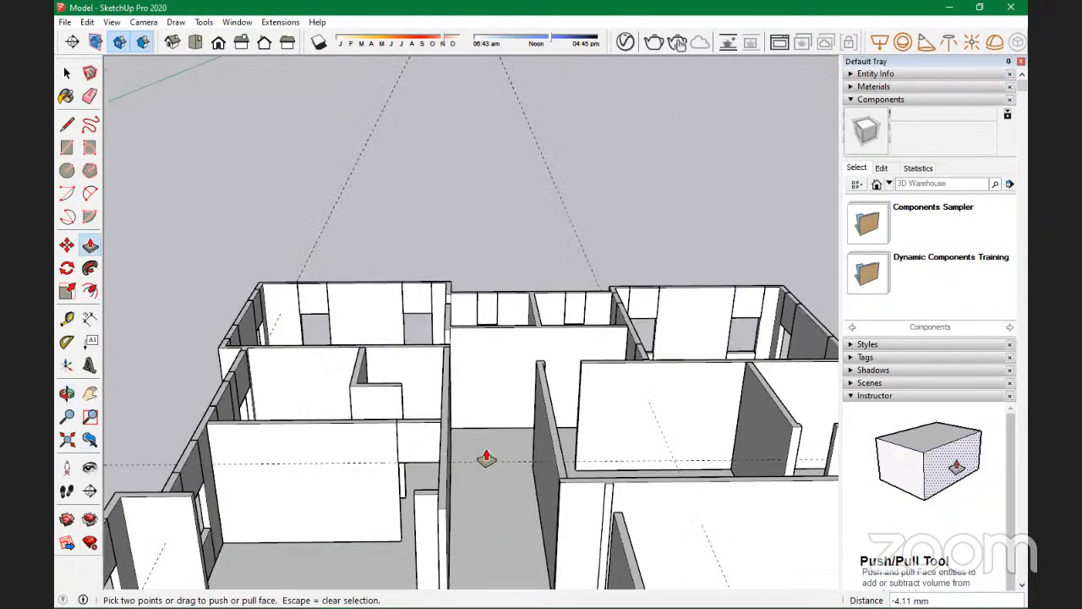
scroll(486, 457, "down", 4)
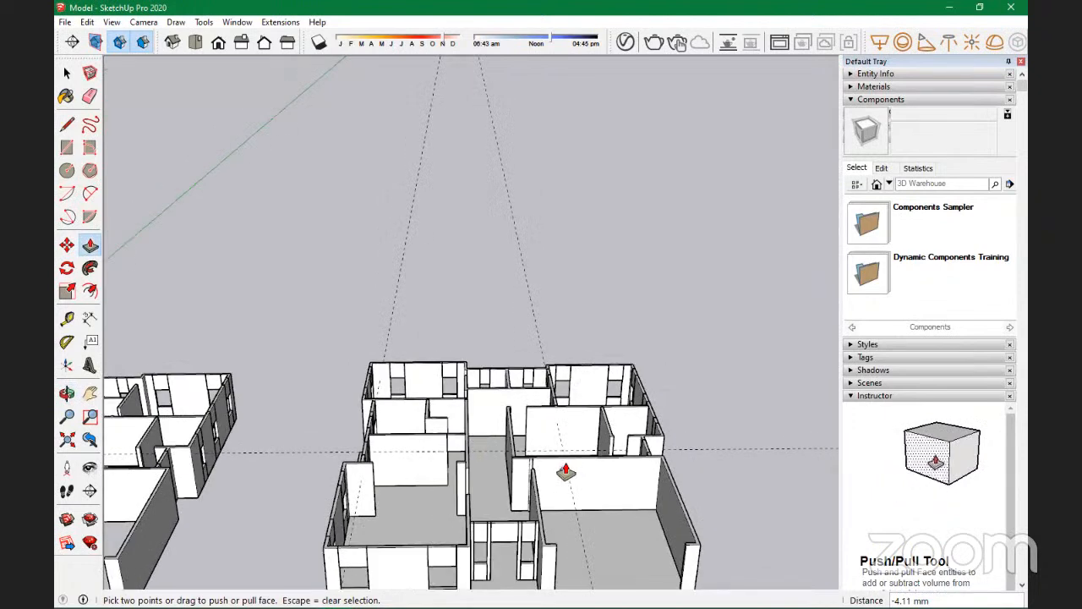
scroll(566, 472, "up", 3)
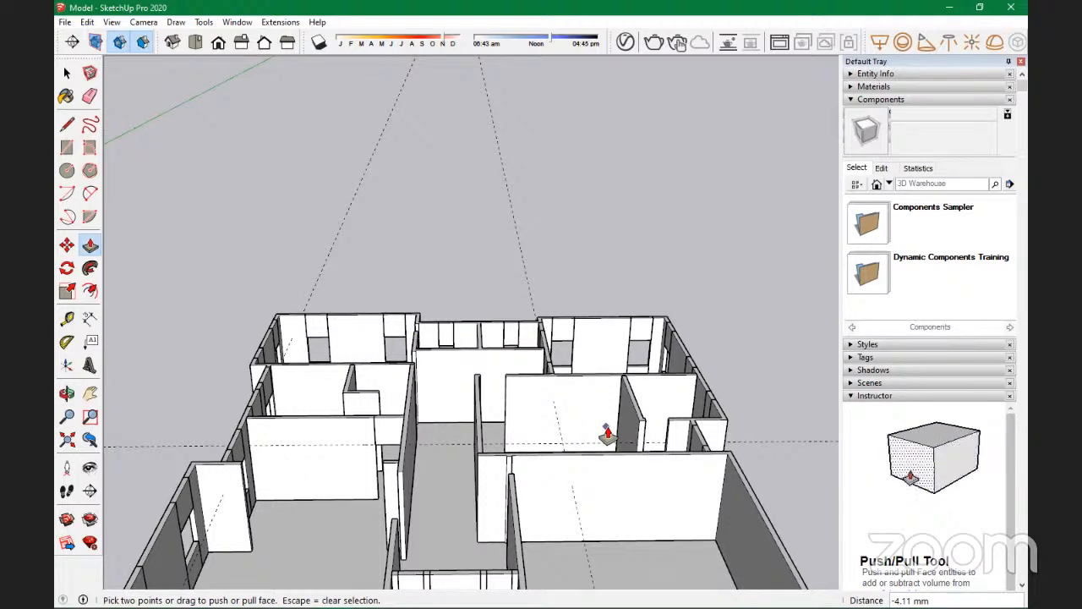
scroll(283, 456, "up", 3)
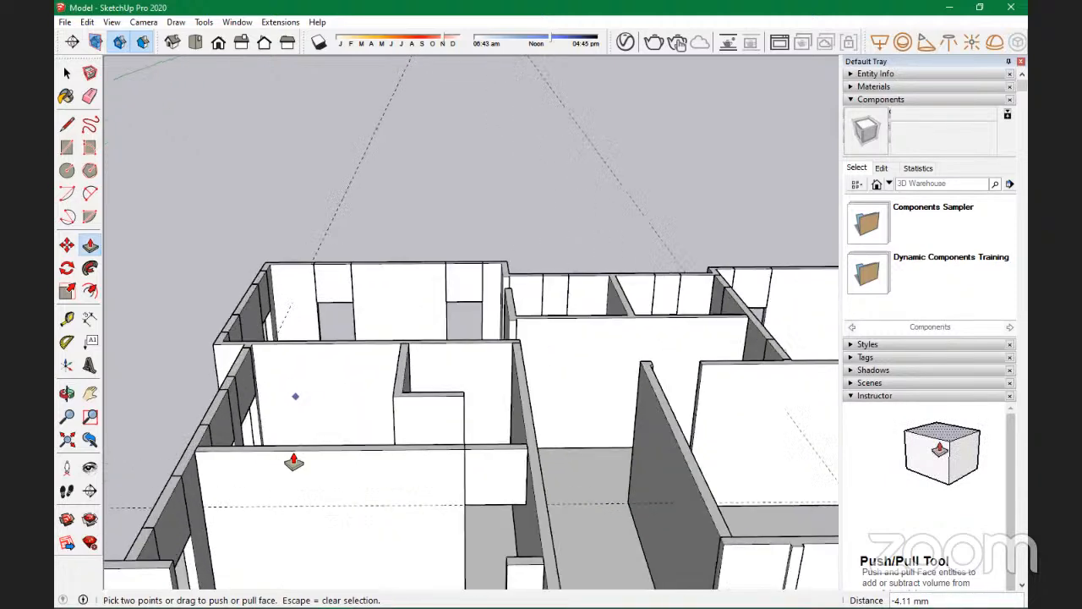
scroll(431, 367, "down", 2)
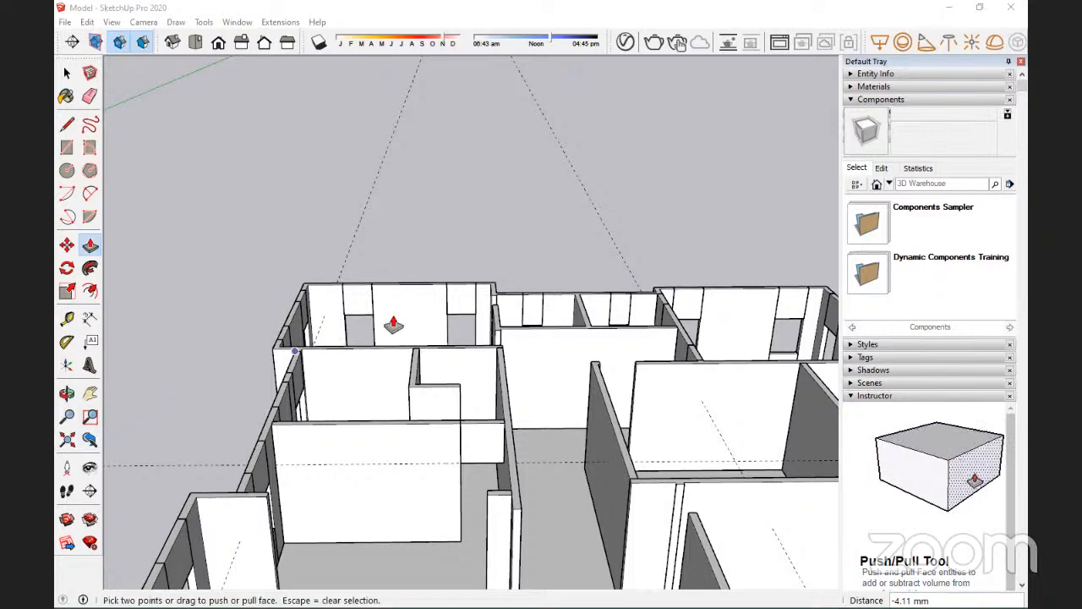
scroll(393, 324, "down", 1)
scroll(393, 324, "down", 6)
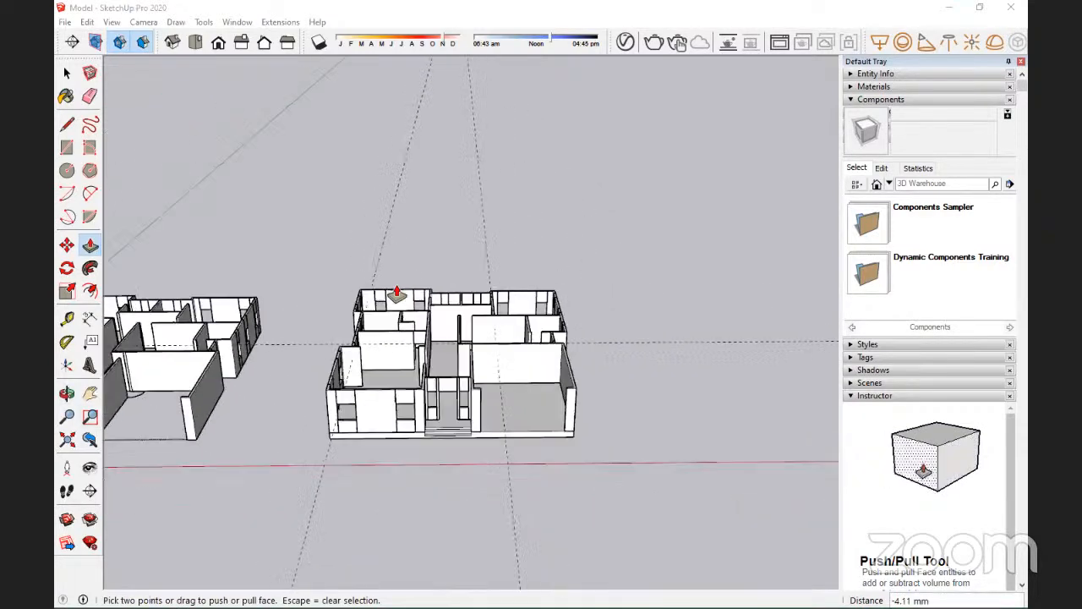
middle_click_drag(372, 406, 355, 330)
scroll(354, 330, "up", 5)
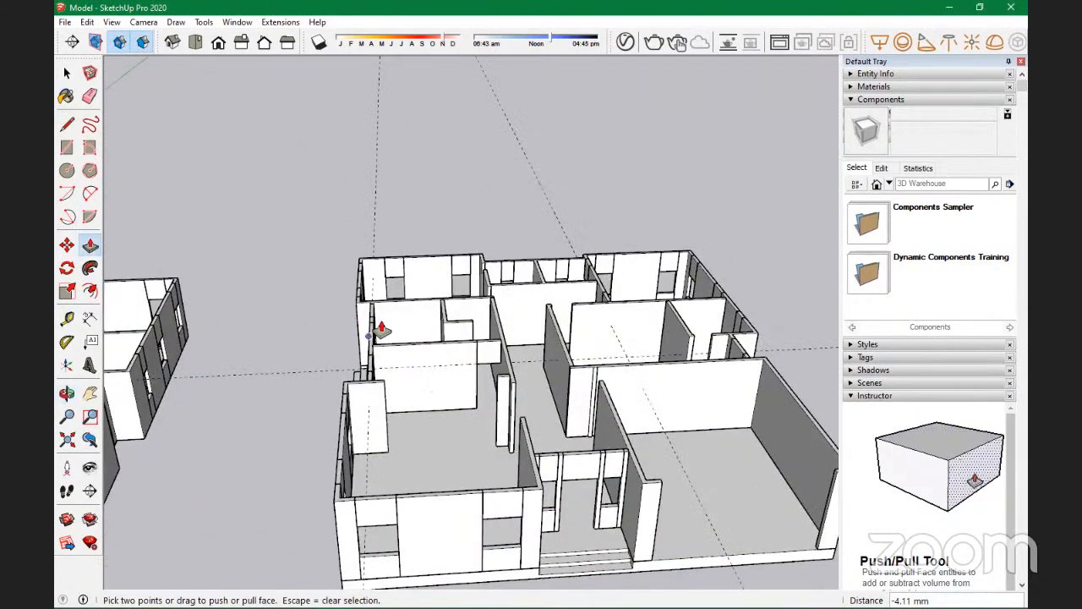
scroll(346, 442, "up", 3)
middle_click_drag(346, 443, 715, 461)
scroll(443, 389, "up", 4)
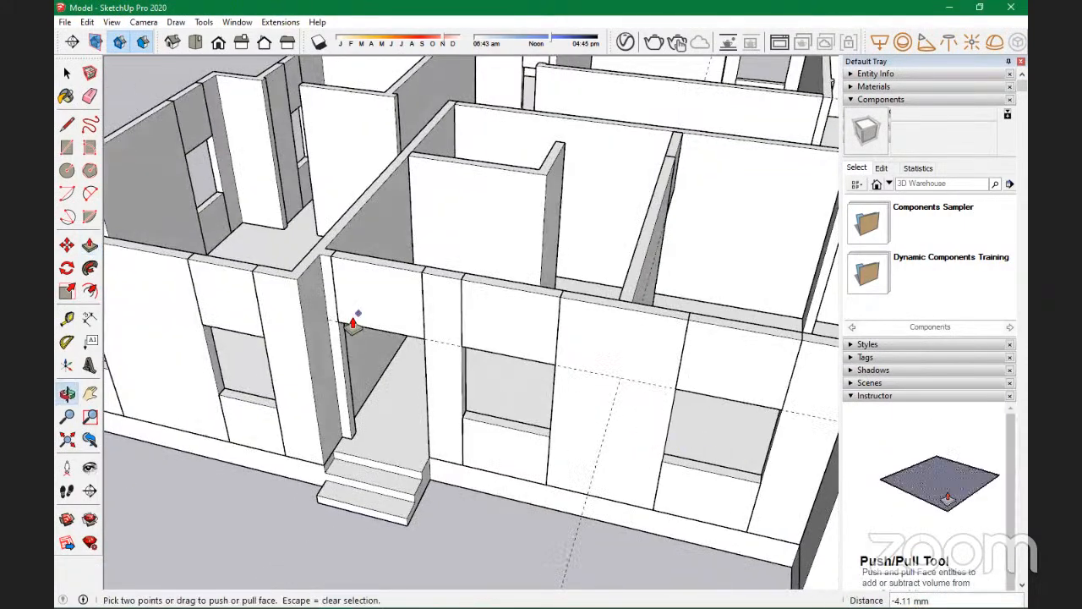
scroll(375, 355, "down", 3)
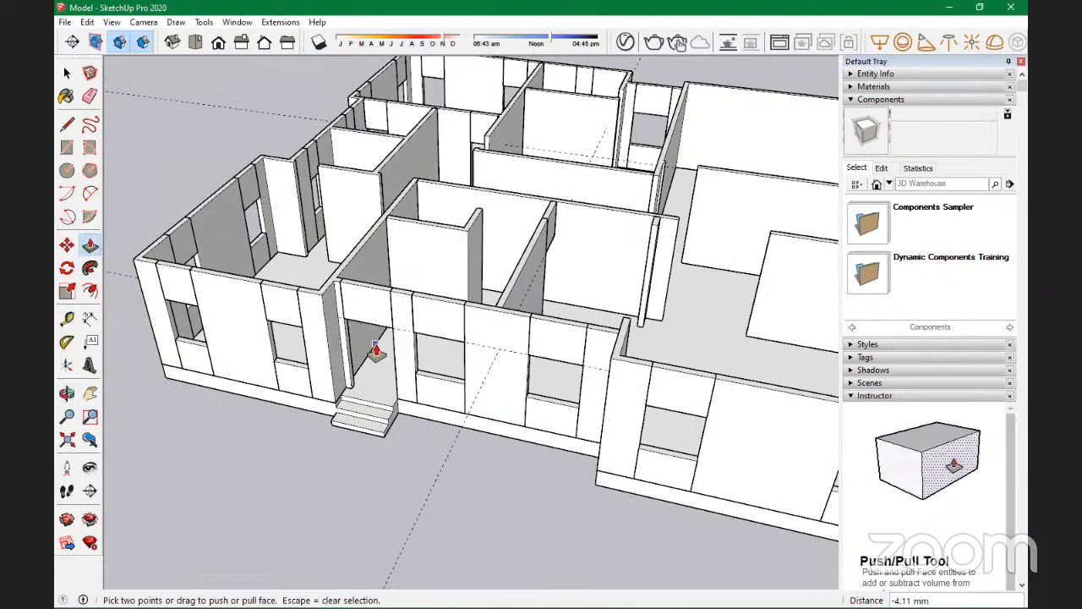
scroll(388, 300, "down", 3)
middle_click_drag(411, 313, 665, 250)
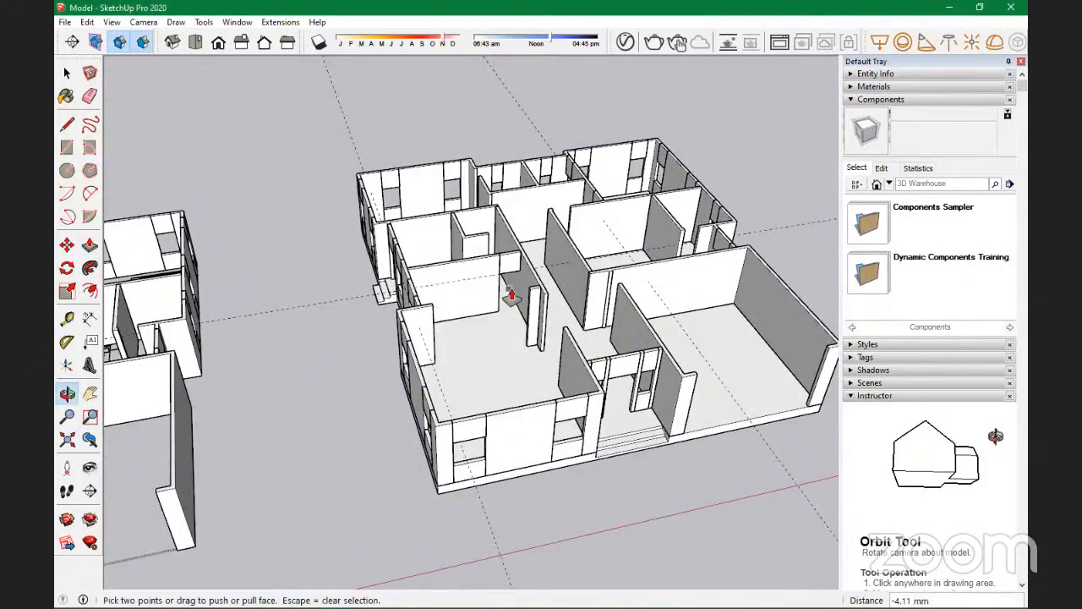
Step: Draw a rectangle about 4099 by 149 mm across the wide room opening between the two short walls and reverse its face
scroll(511, 295, "up", 5)
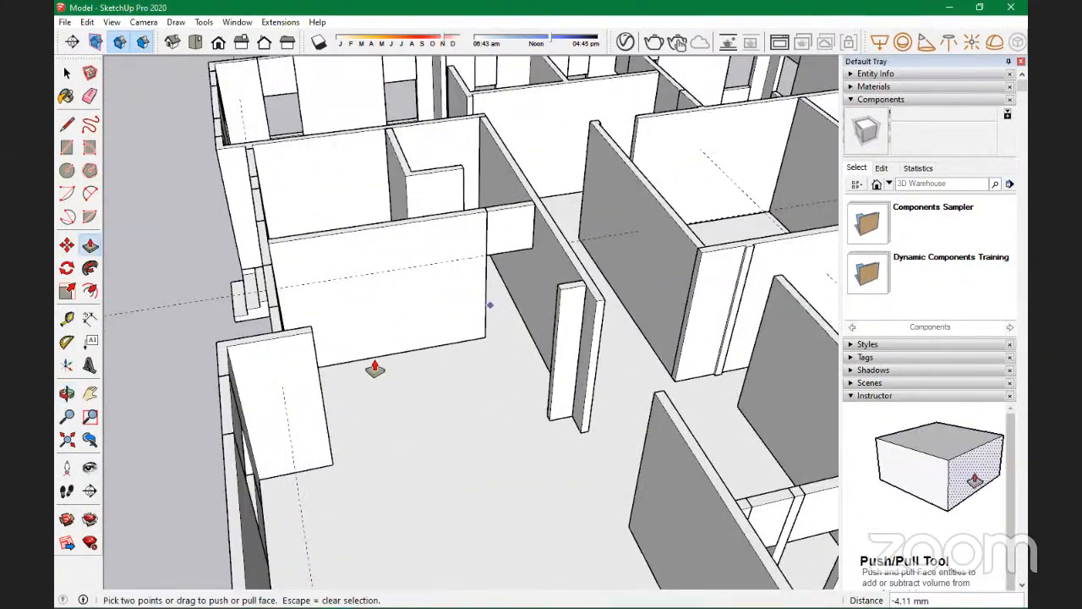
key("r")
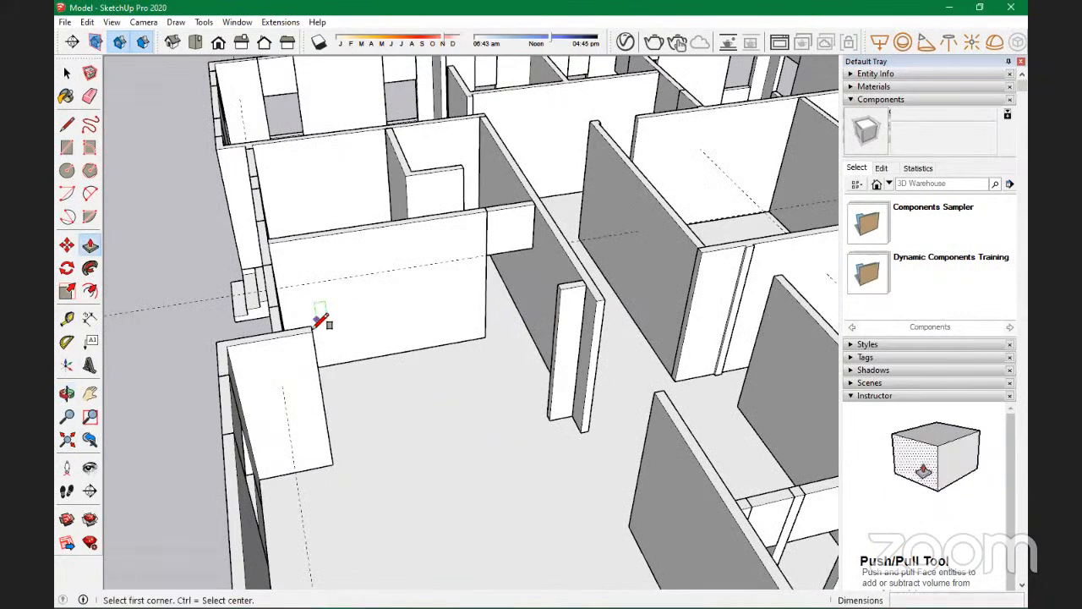
left_click(310, 325)
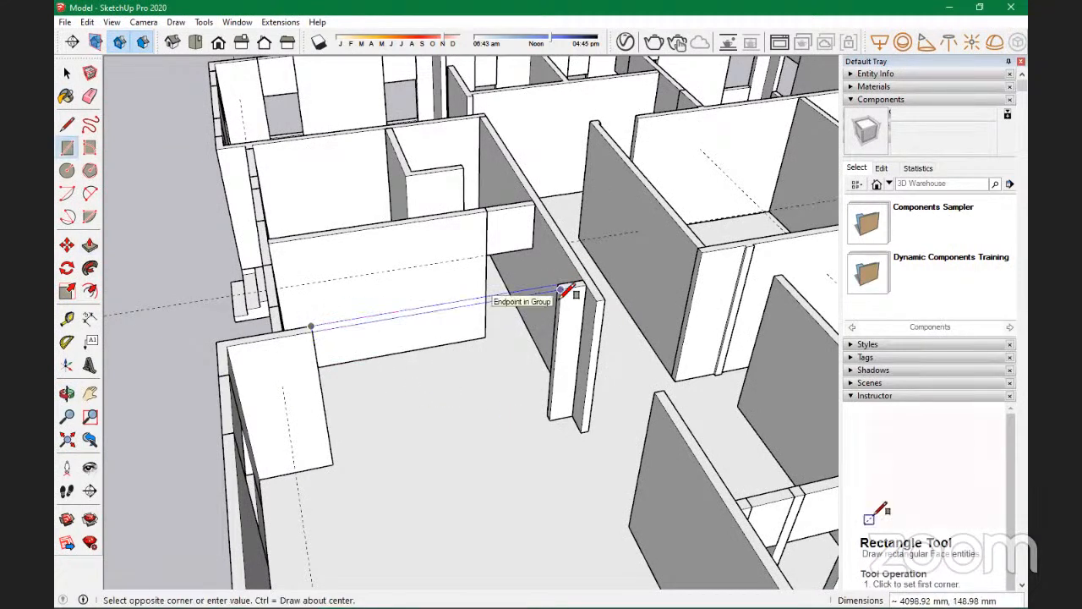
left_click(561, 290)
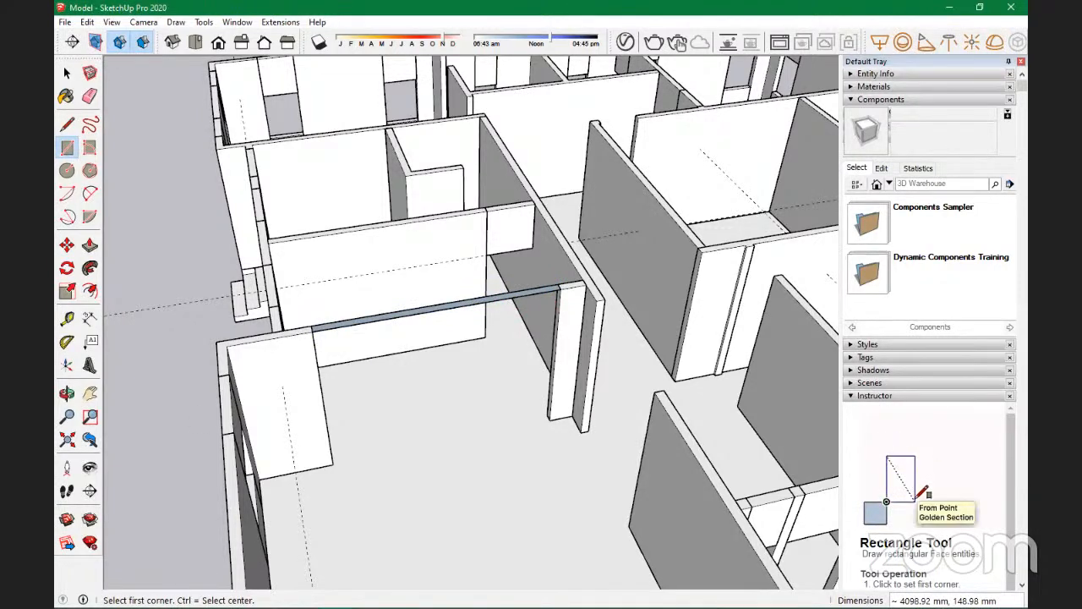
scroll(597, 283, "up", 3)
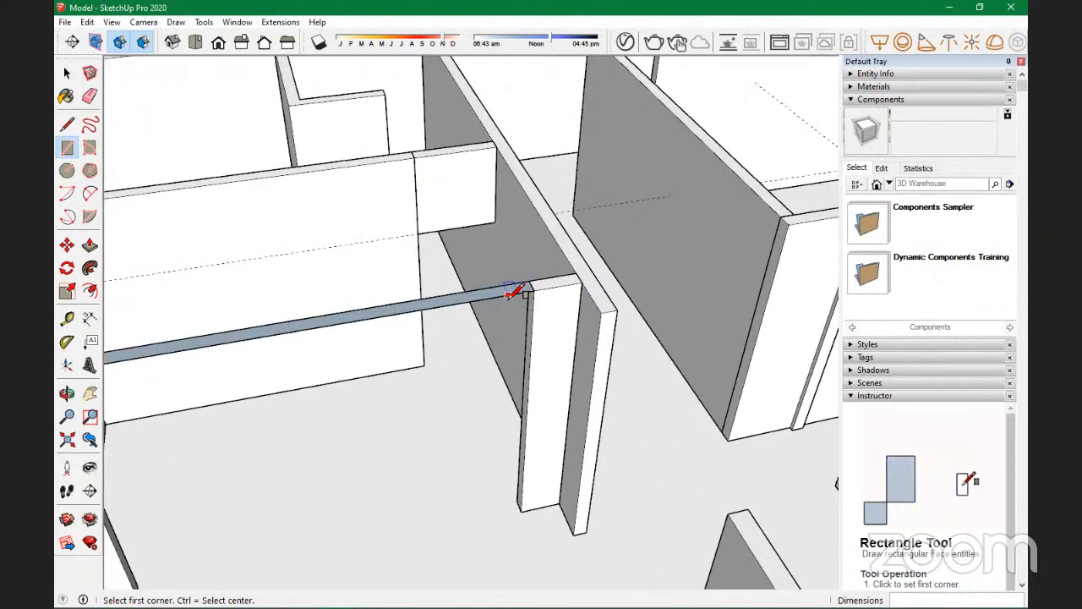
right_click(511, 290)
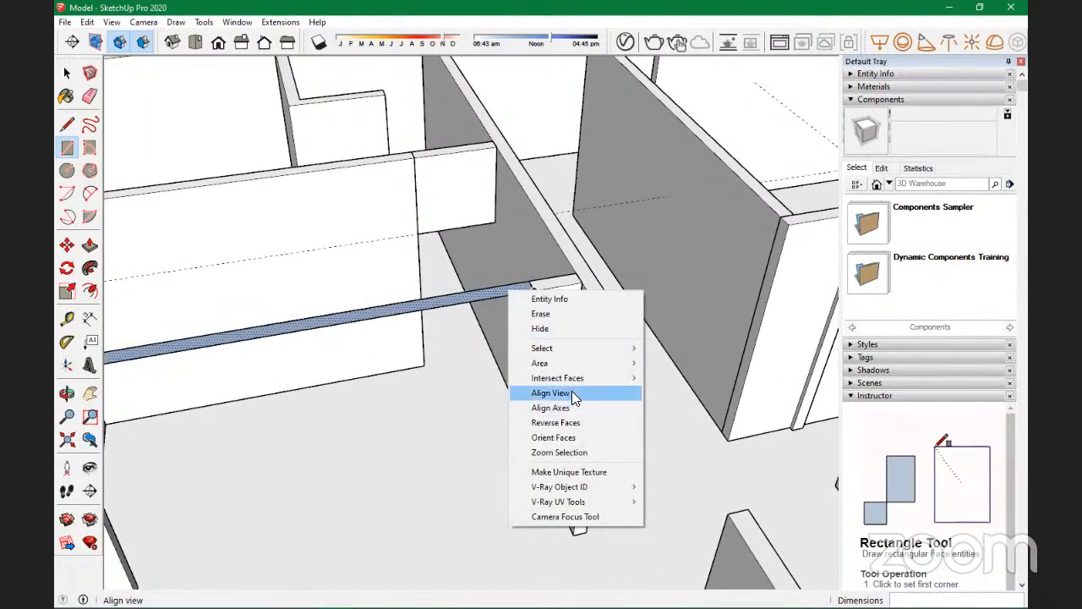
left_click(571, 424)
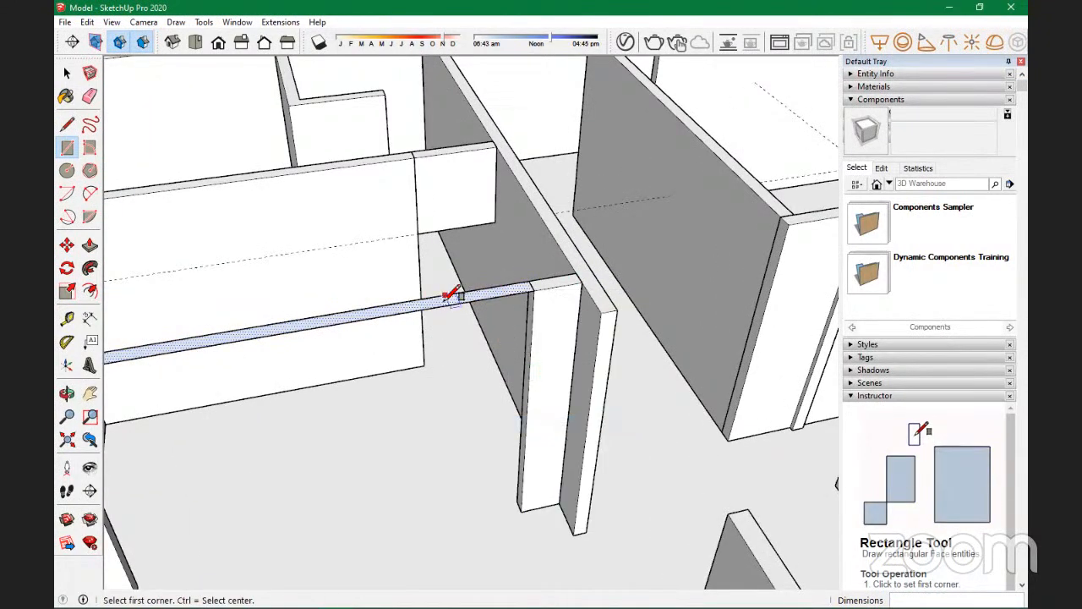
key("p")
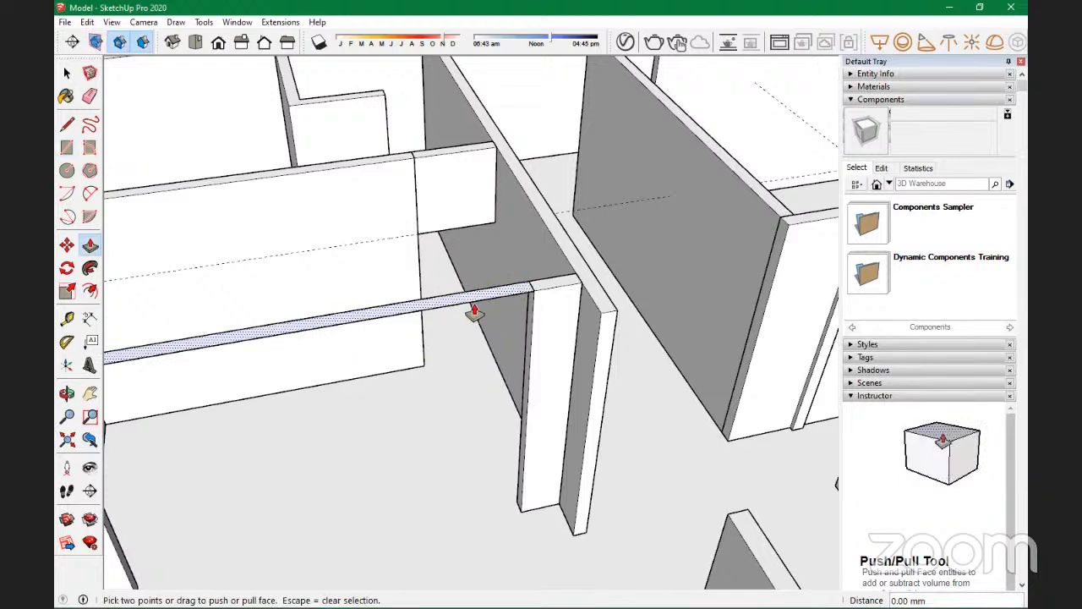
scroll(501, 295, "up", 2)
left_click(506, 293)
key("ctrl+z")
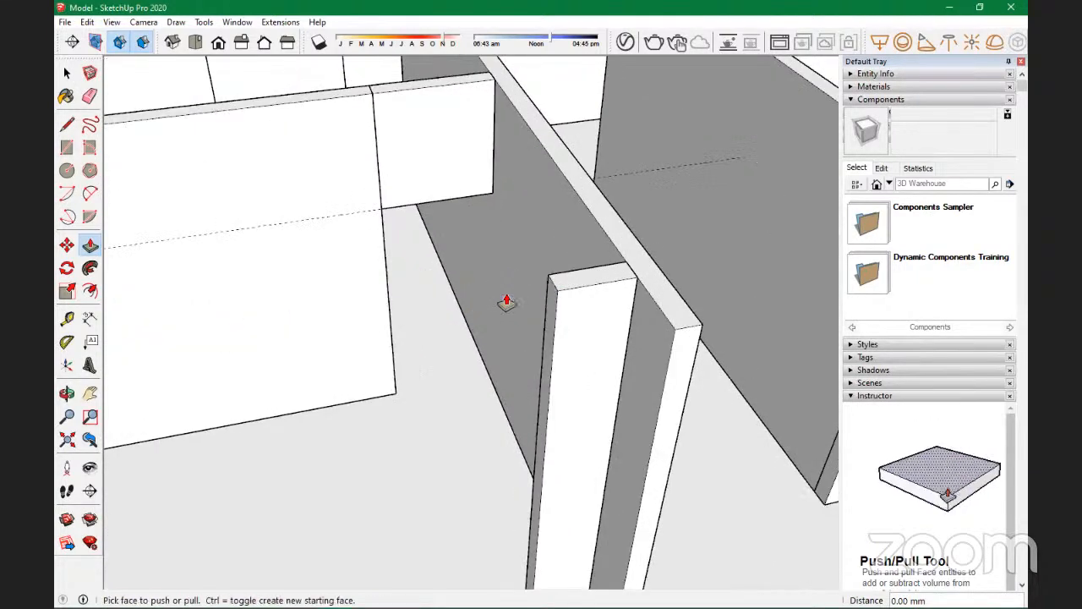
scroll(559, 301, "down", 3)
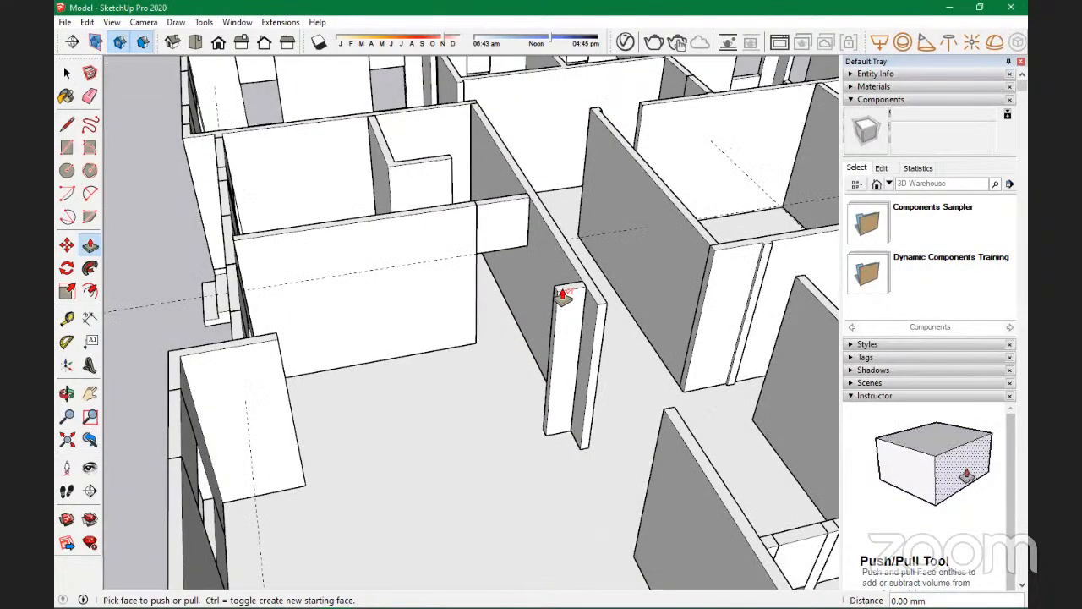
key("ctrl+y")
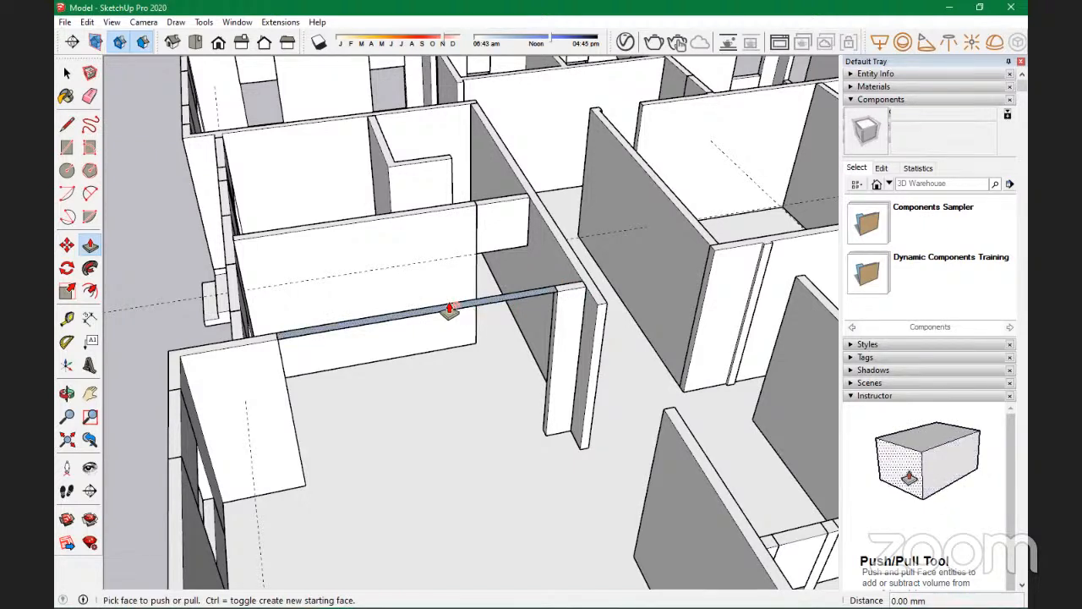
Step: Try to Push/Pull the rectangle across the wide room opening 1000 mm down into a wall section, and undo it
left_click_drag(466, 309, 492, 253)
scroll(451, 284, "up", 3)
middle_click_drag(460, 303, 833, 396)
left_click_drag(400, 291, 398, 233)
left_click(398, 232)
middle_click_drag(485, 358, 394, 198)
scroll(498, 198, "up", 5)
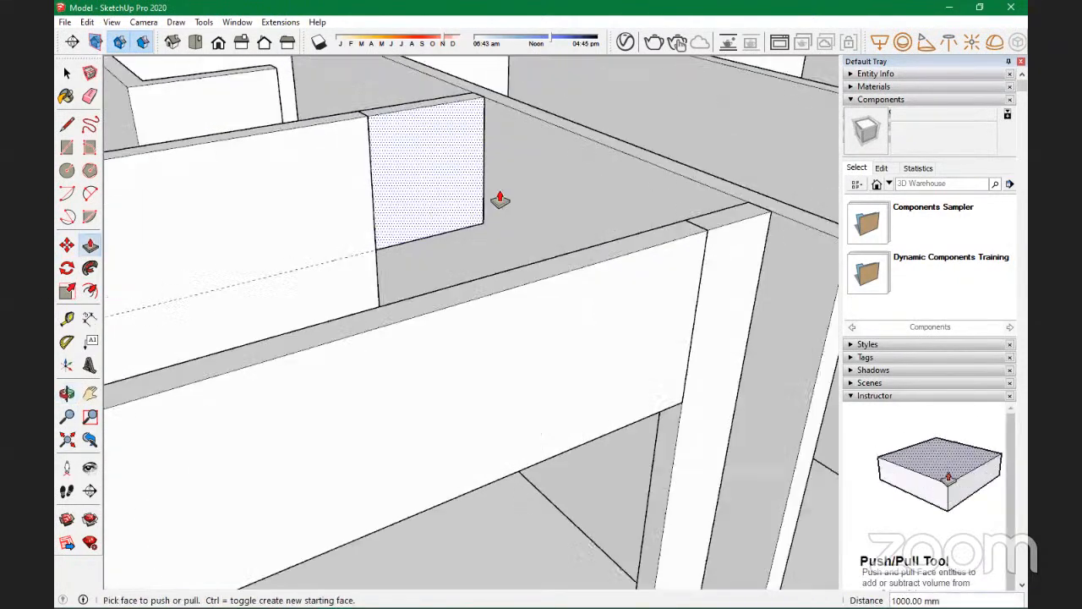
scroll(575, 271, "down", 5)
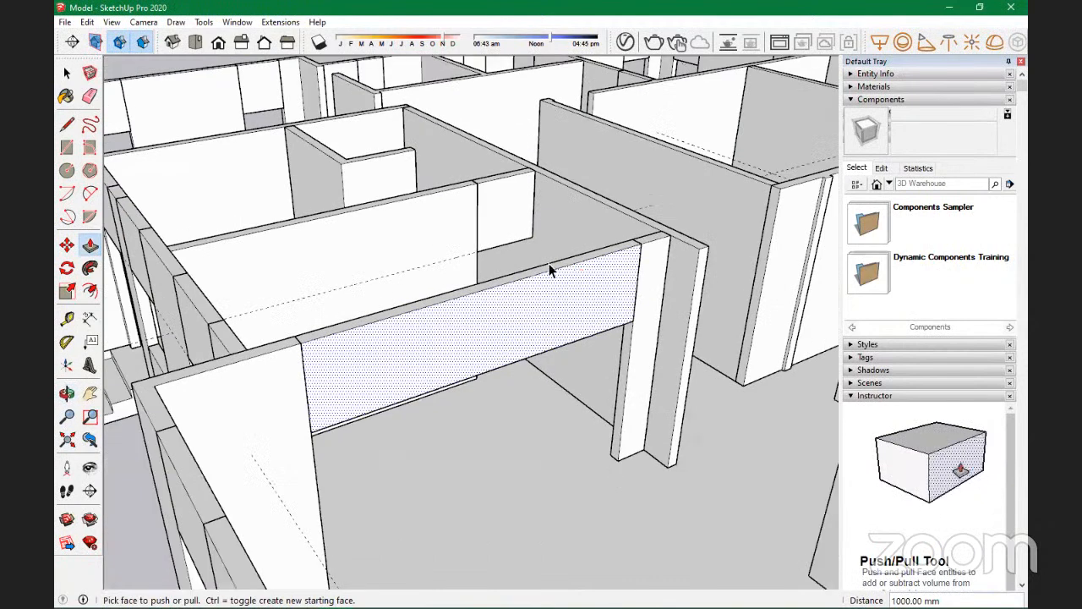
key("space")
left_click(503, 212)
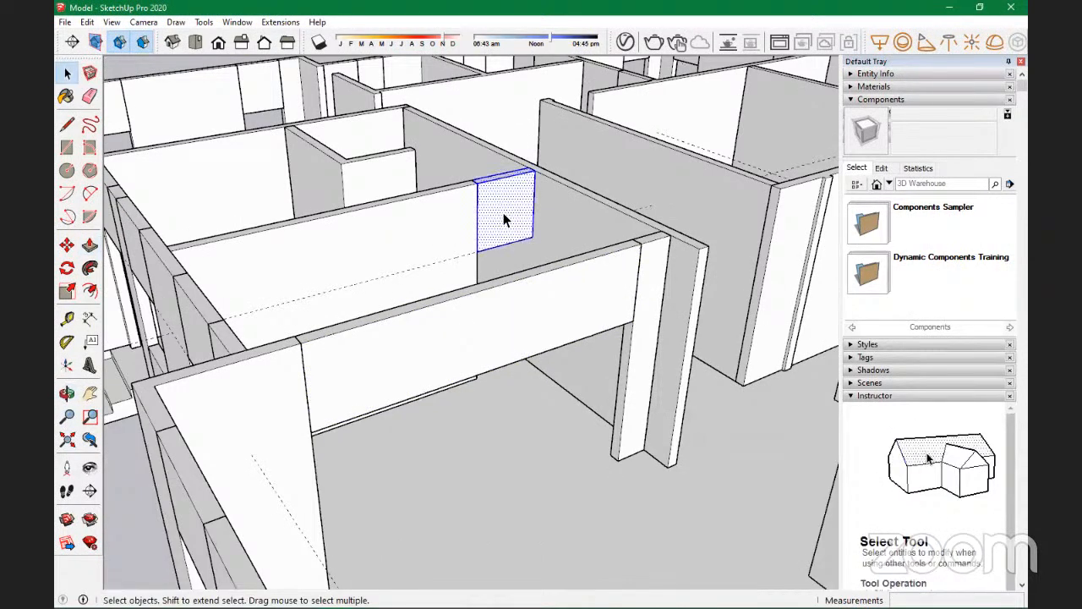
key("ctrl+z")
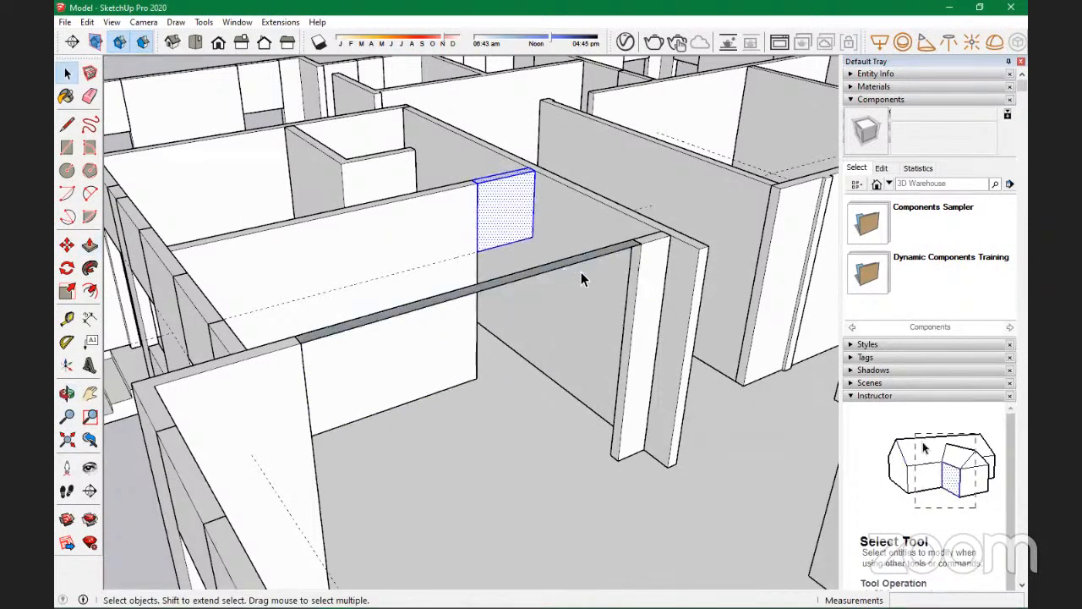
Step: Push/Pull the rectangle across the wide room opening down again to form the wall section above it
key("p")
middle_click_drag(292, 383, 888, 397)
left_click_drag(478, 159, 312, 318)
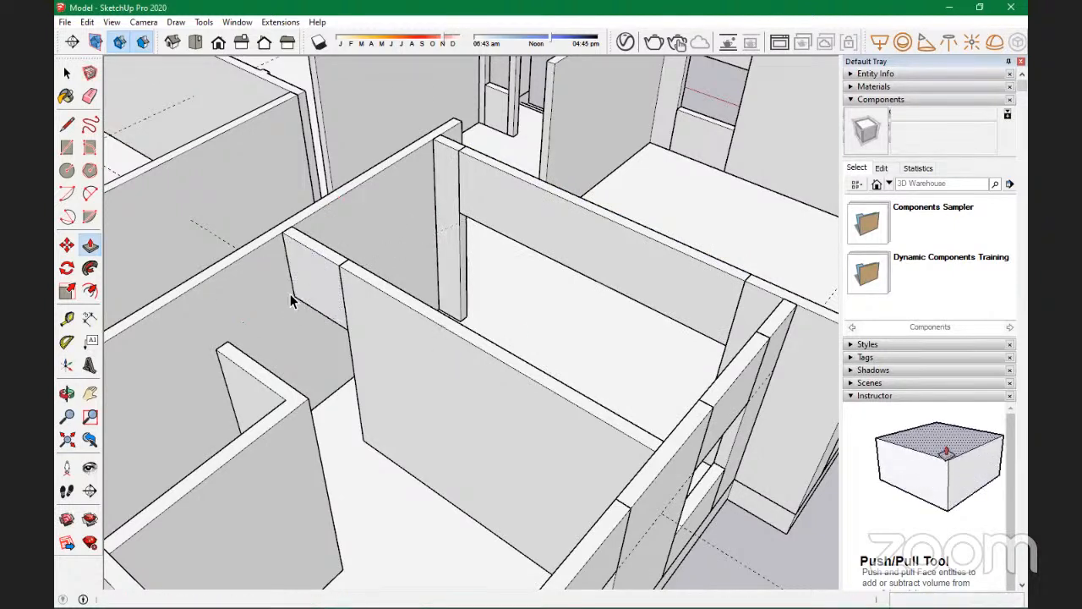
Step: Group the wall section above the narrow interior door opening and the one above the wide room opening, each separately
key("space")
left_click(320, 282)
left_click(523, 195)
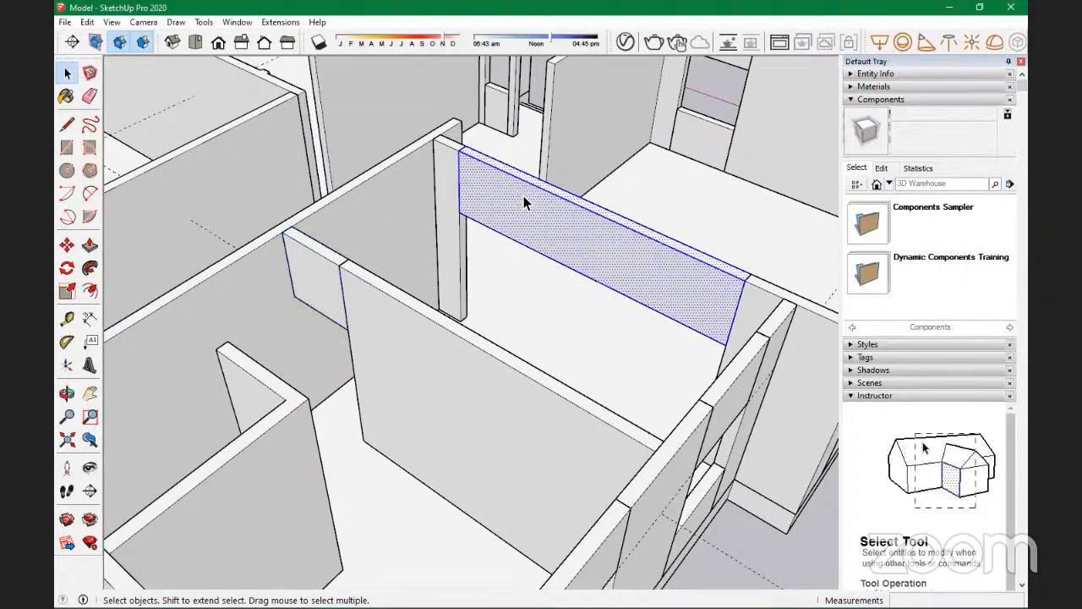
key("ctrl+g")
Step: Draw a rectangle about 900 by 149 mm across the door opening between the narrow wall projection and the adjacent wall end
scroll(521, 241, "down", 4)
middle_click_drag(541, 302, 118, 328)
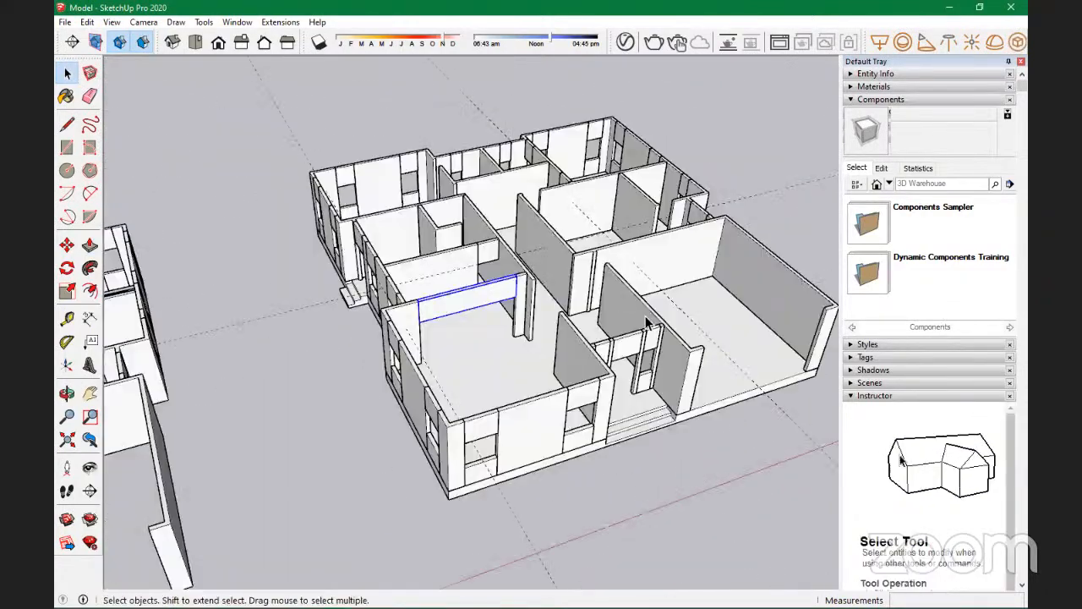
scroll(587, 285, "up", 4)
middle_click_drag(577, 365, 615, 223)
scroll(517, 163, "up", 5)
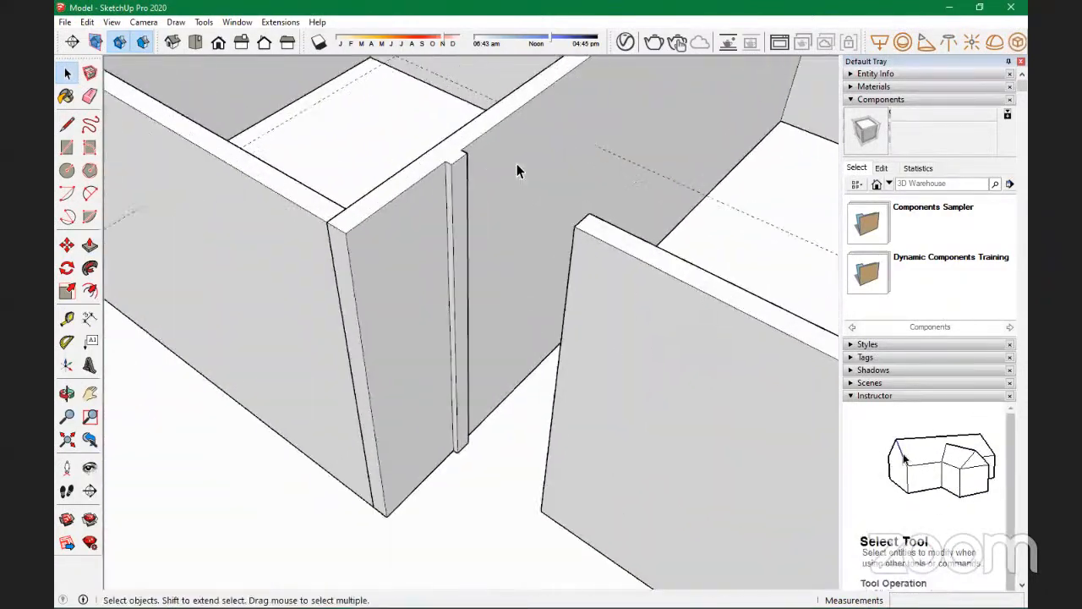
key("r")
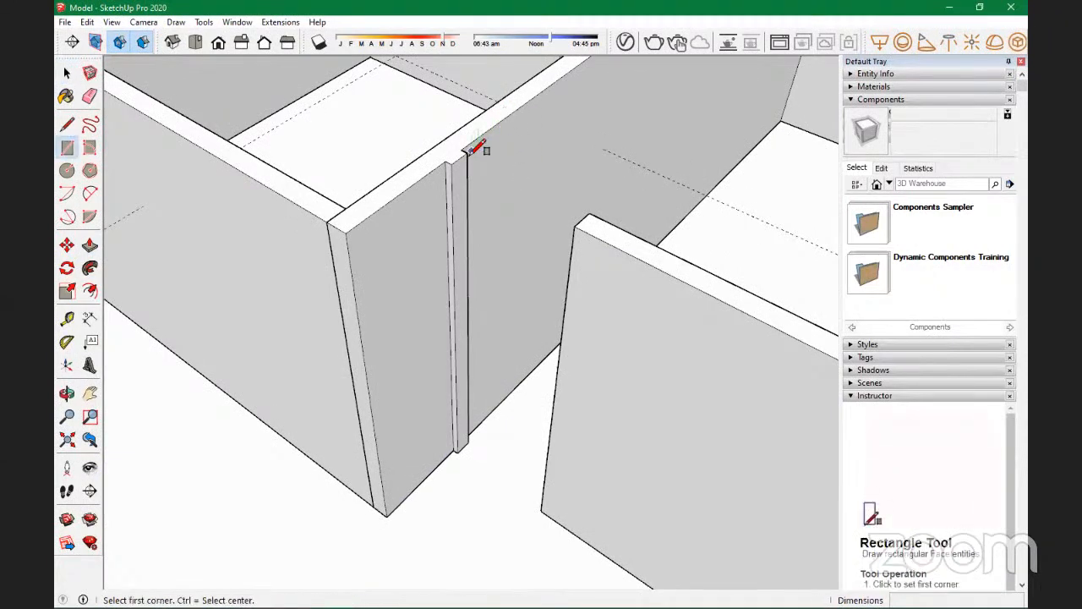
left_click(465, 153)
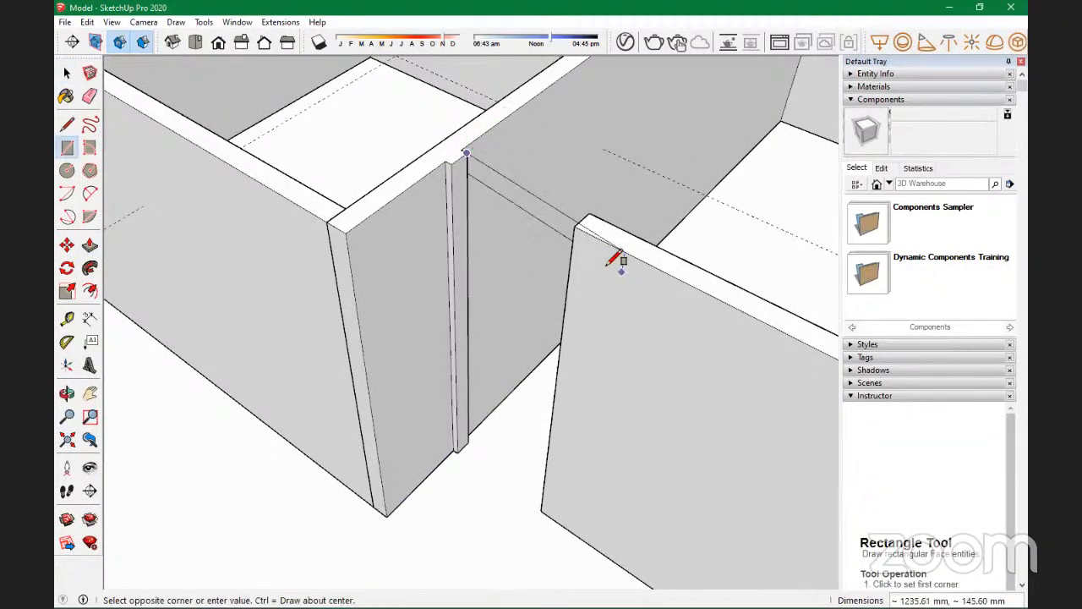
left_click(580, 230)
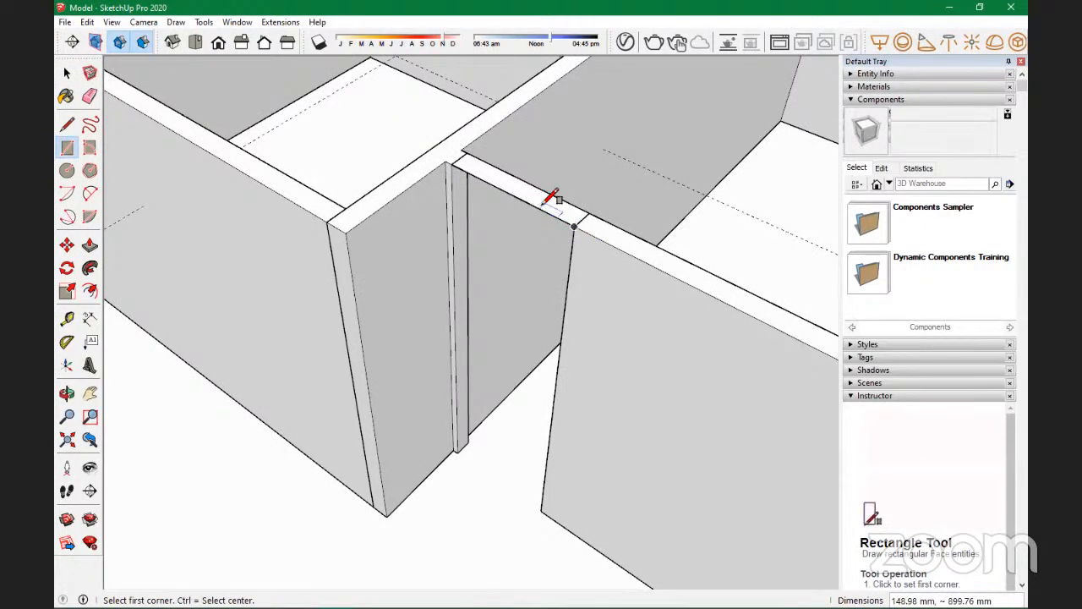
key("p")
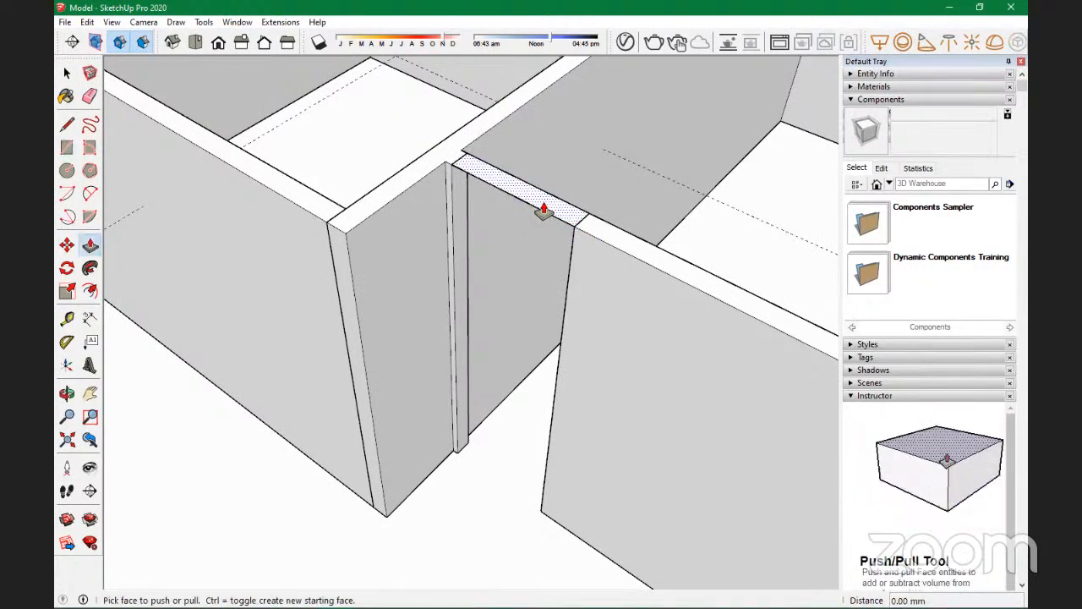
double_click(553, 210)
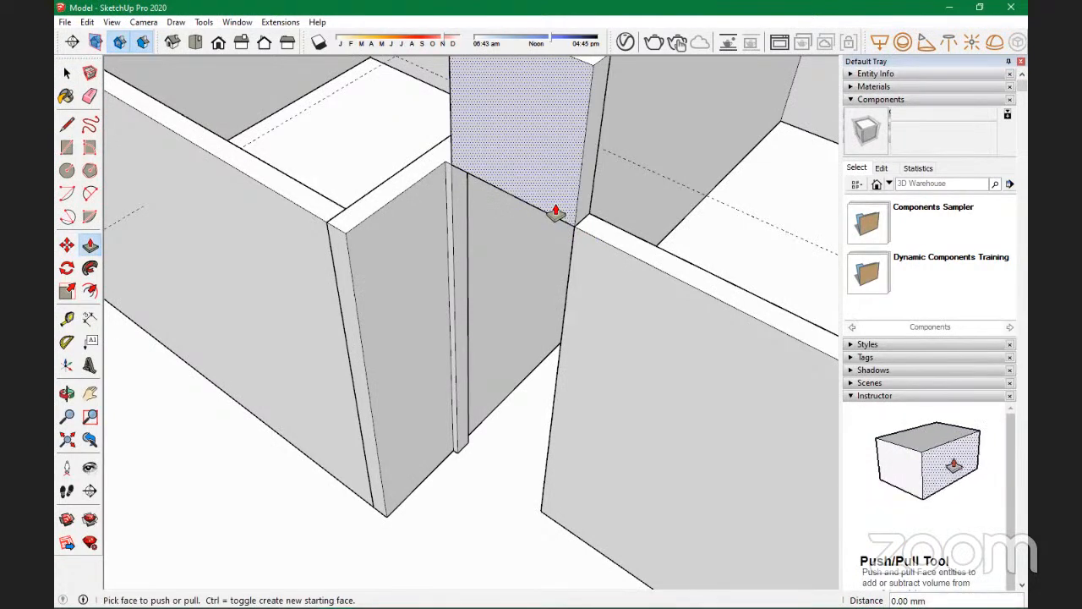
key("ctrl+z")
Step: Reverse the new rectangle's face and Push/Pull it down by the previous distance to form the wall section above the door
right_click(552, 209)
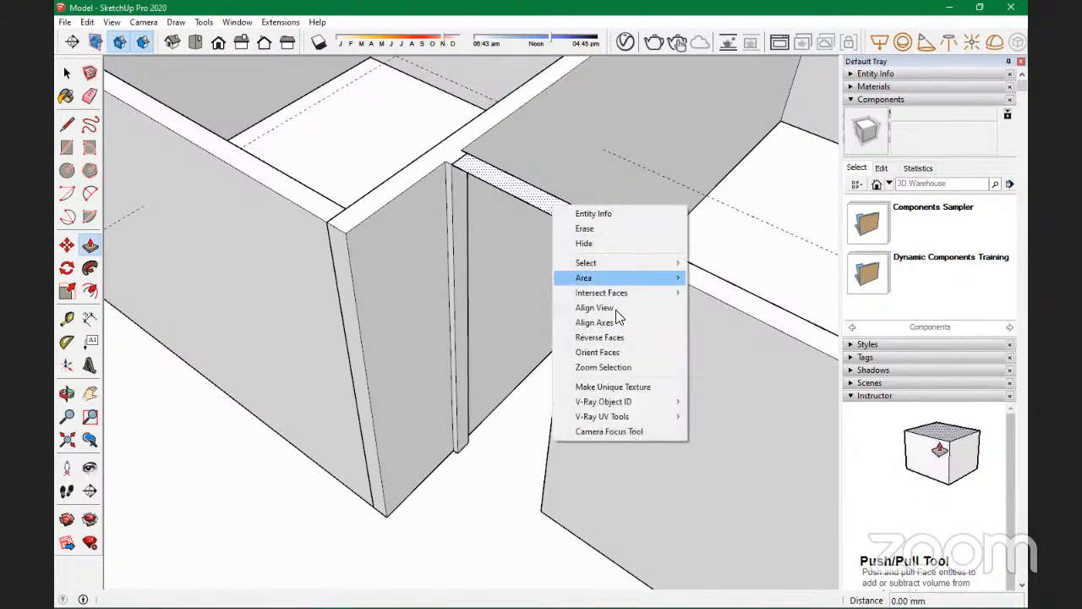
left_click(605, 338)
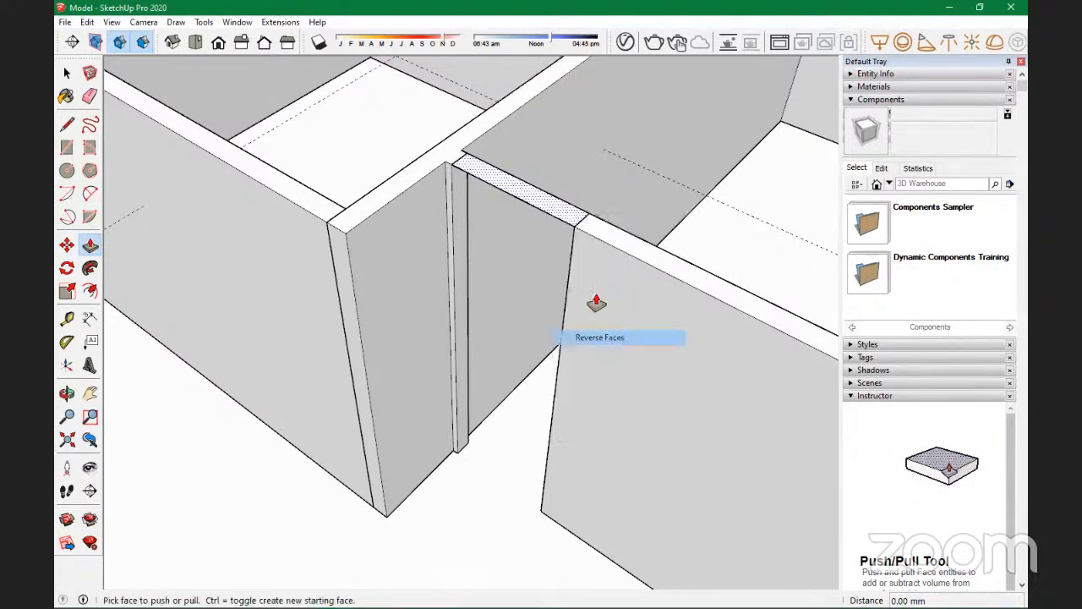
double_click(563, 210)
scroll(577, 289, "down", 5)
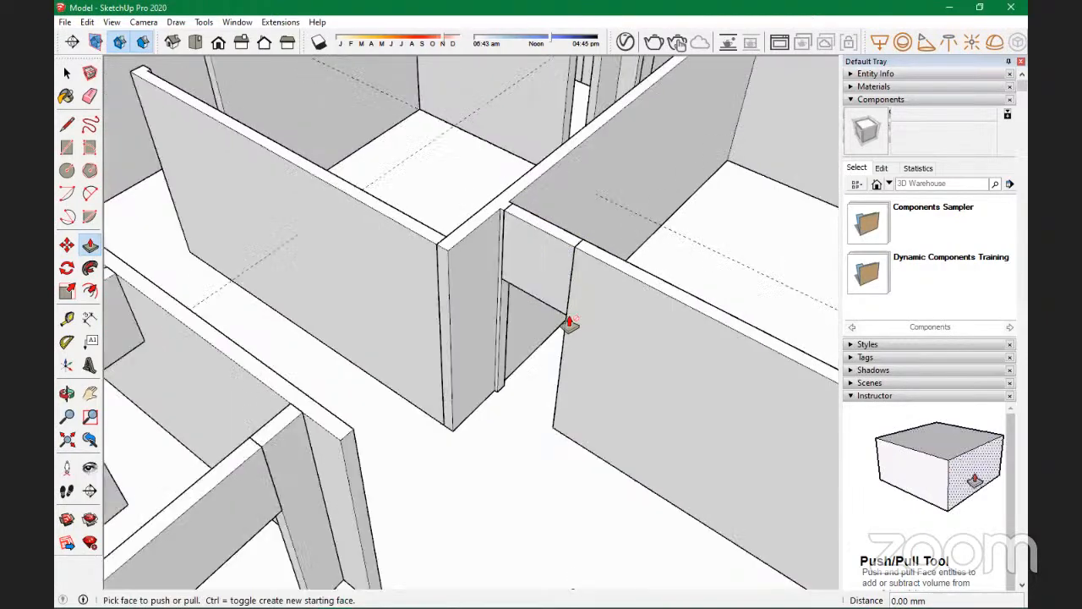
Step: Draw a rectangle about 900 by 151 mm across the door opening between the free wall end and the corridor wall's corner
middle_click_drag(618, 321, 401, 198)
scroll(505, 329, "up", 5)
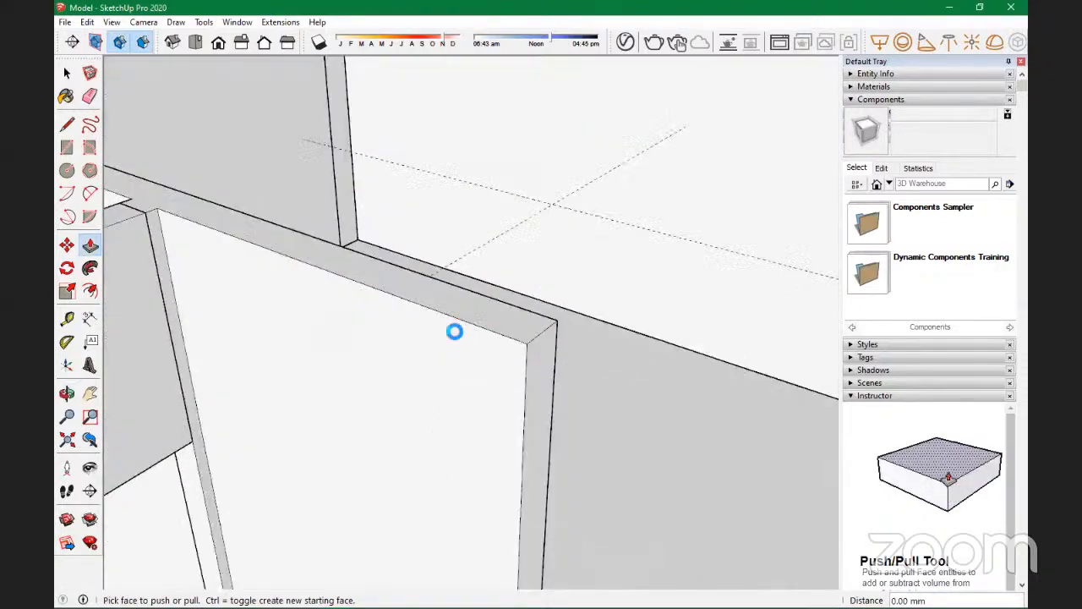
scroll(297, 339, "down", 5)
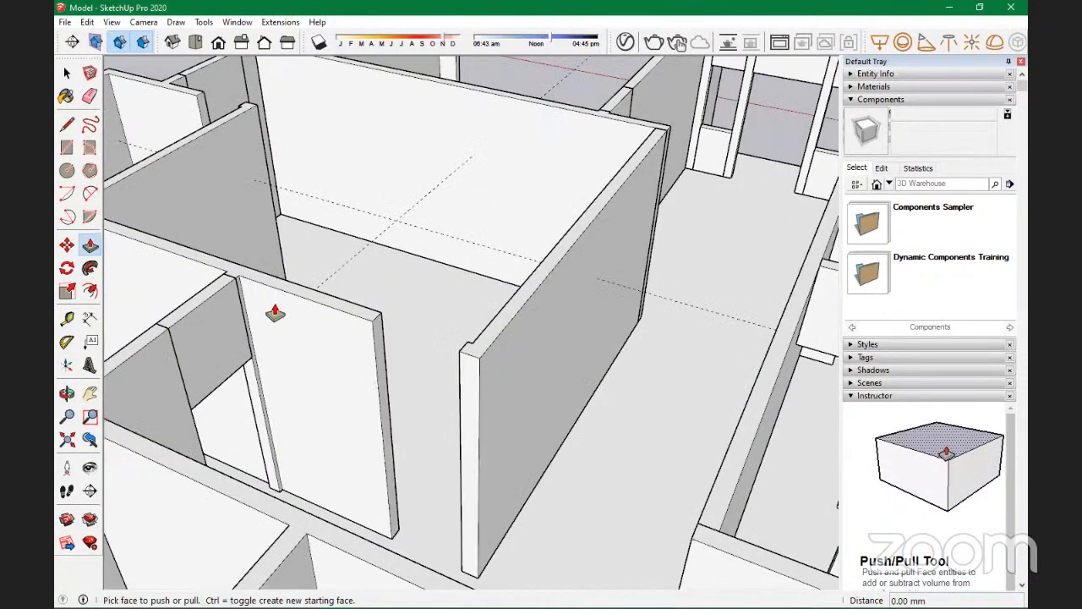
middle_click_drag(275, 312, 532, 370)
scroll(536, 373, "up", 3)
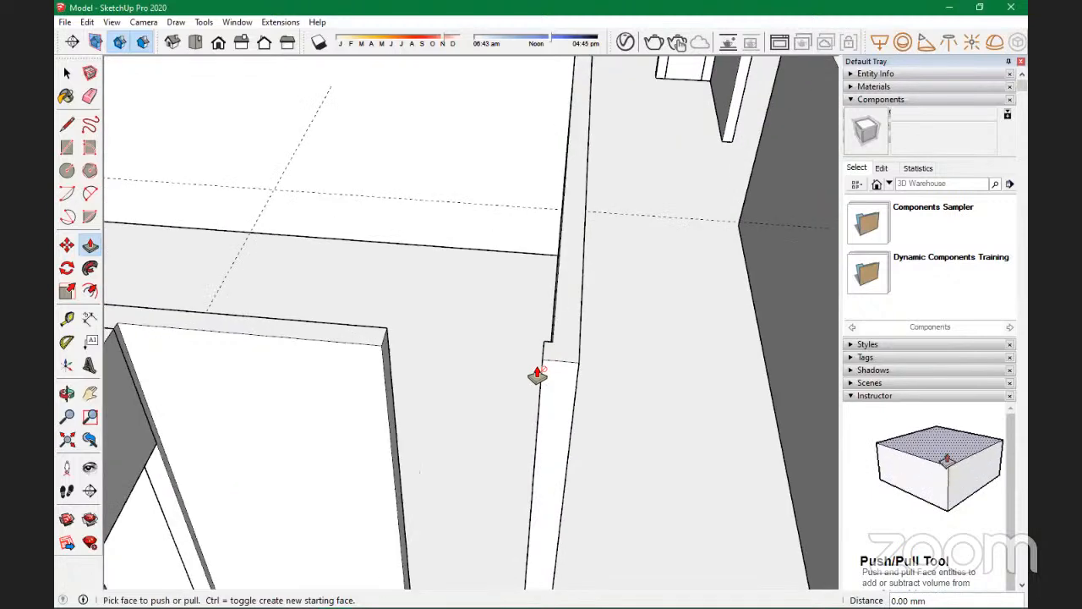
key("r")
left_click(543, 341)
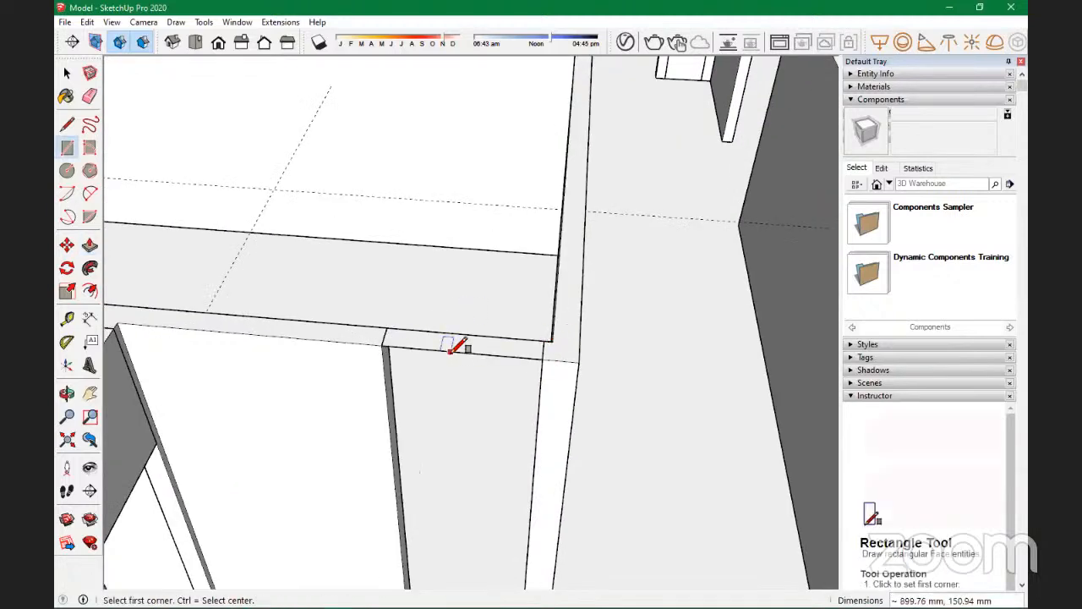
Step: Reverse the face of the rectangle beside the corridor corner and Push/Pull it down by the previous distance as a wall section
right_click(449, 350)
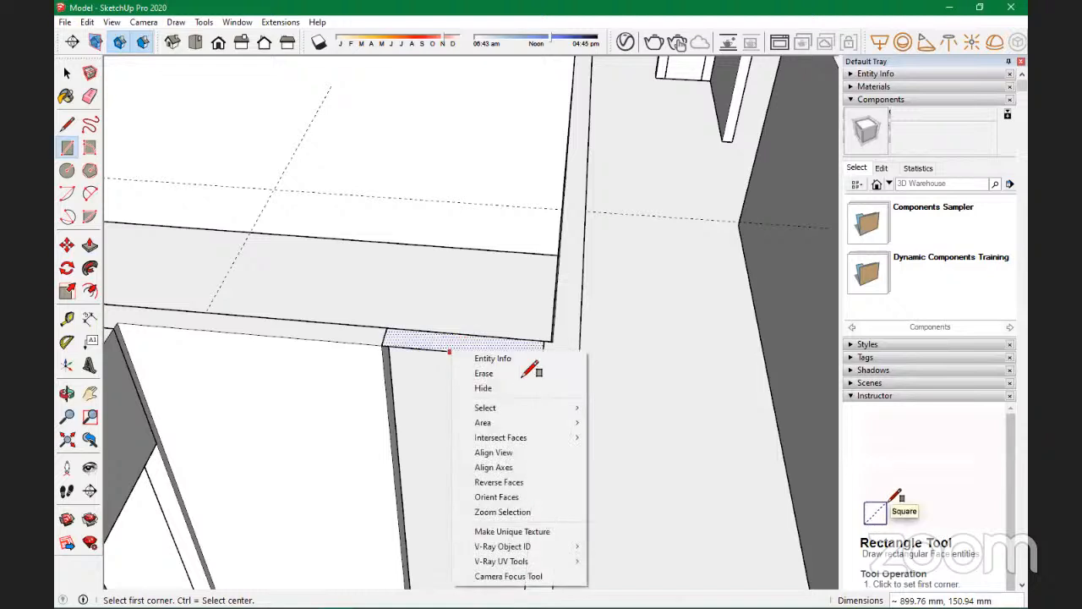
left_click(523, 480)
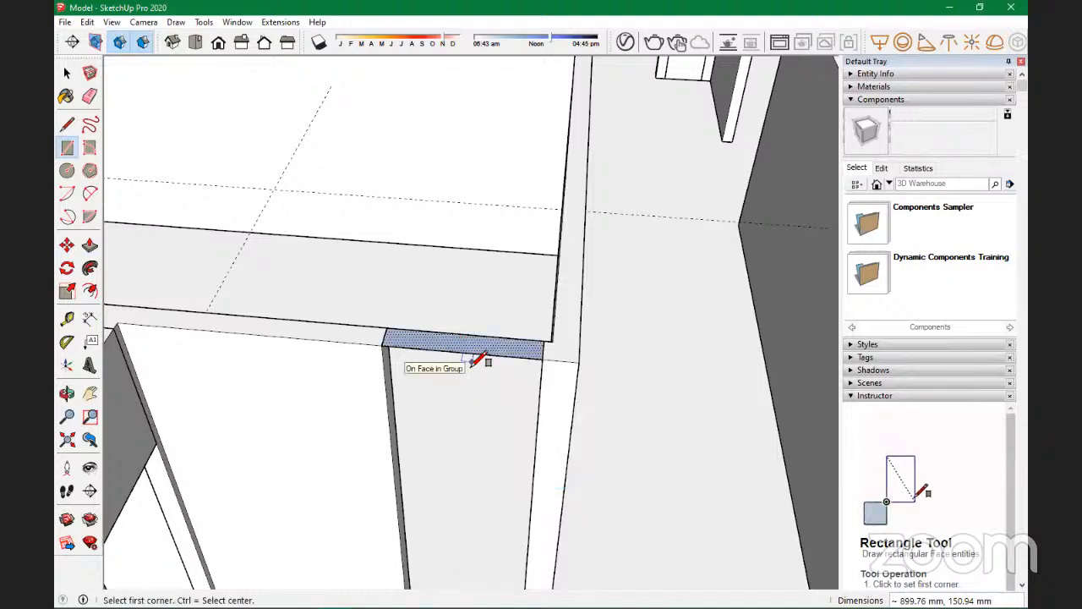
key("p")
double_click(485, 349)
Step: Draw a rectangle about 951 by 149 mm across the corridor opening between the two facing wall corners
scroll(479, 335, "down", 4)
scroll(475, 280, "down", 6)
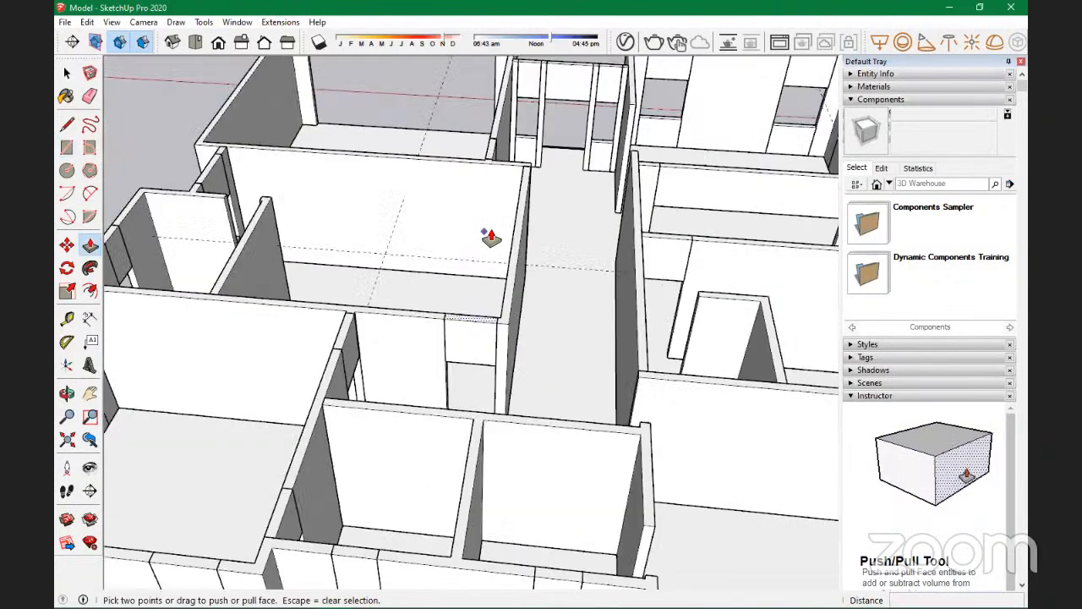
middle_click_drag(621, 358, 410, 375)
scroll(397, 347, "up", 10)
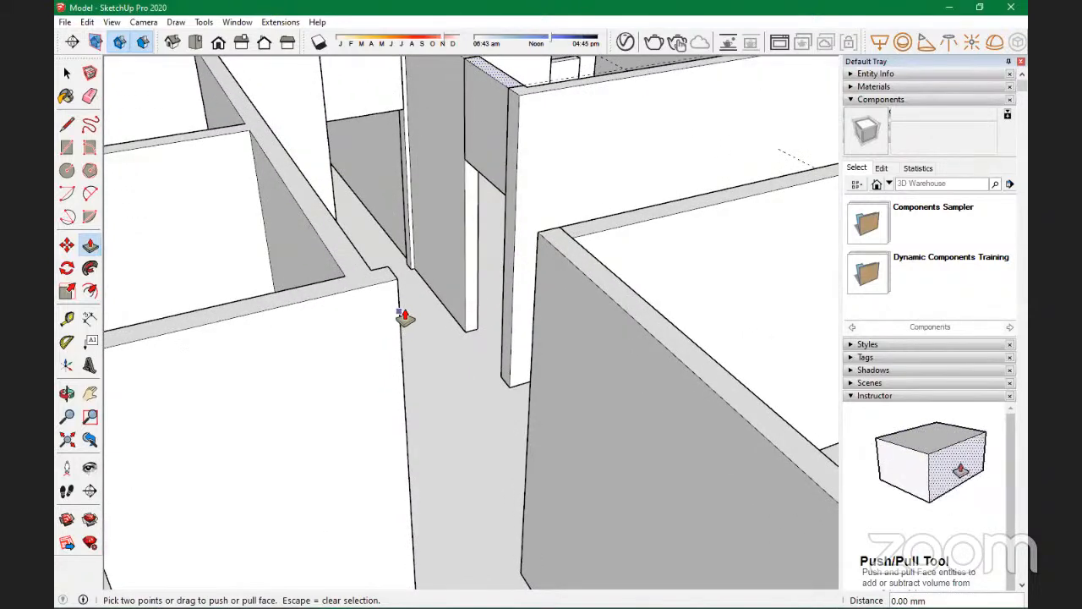
key("r")
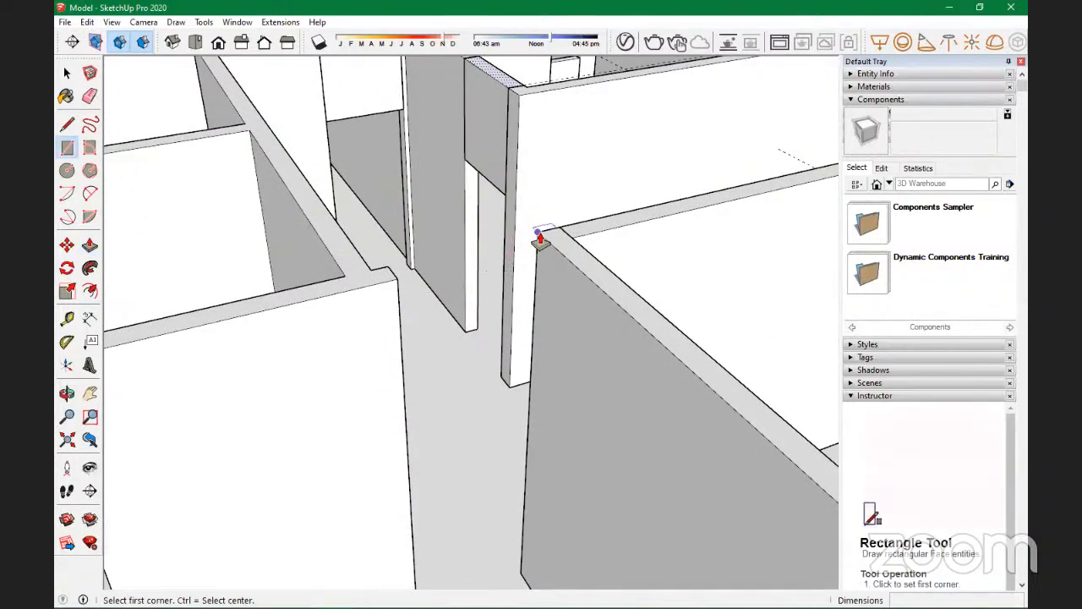
left_click(537, 232)
left_click(397, 278)
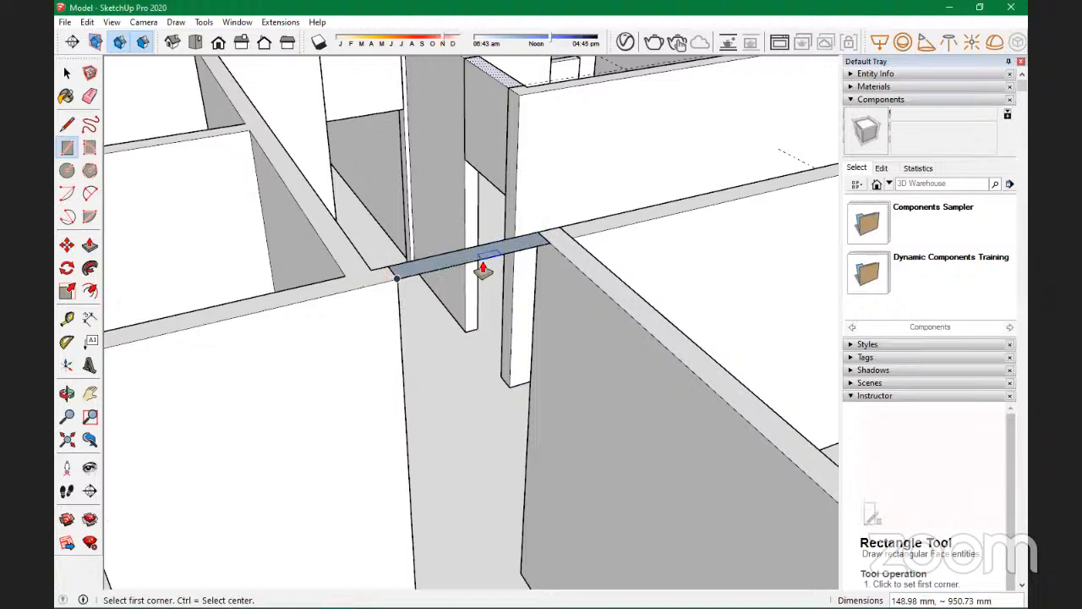
Step: Push/Pull the corridor rectangle down by the previous distance to form the wall section above that opening
key("p")
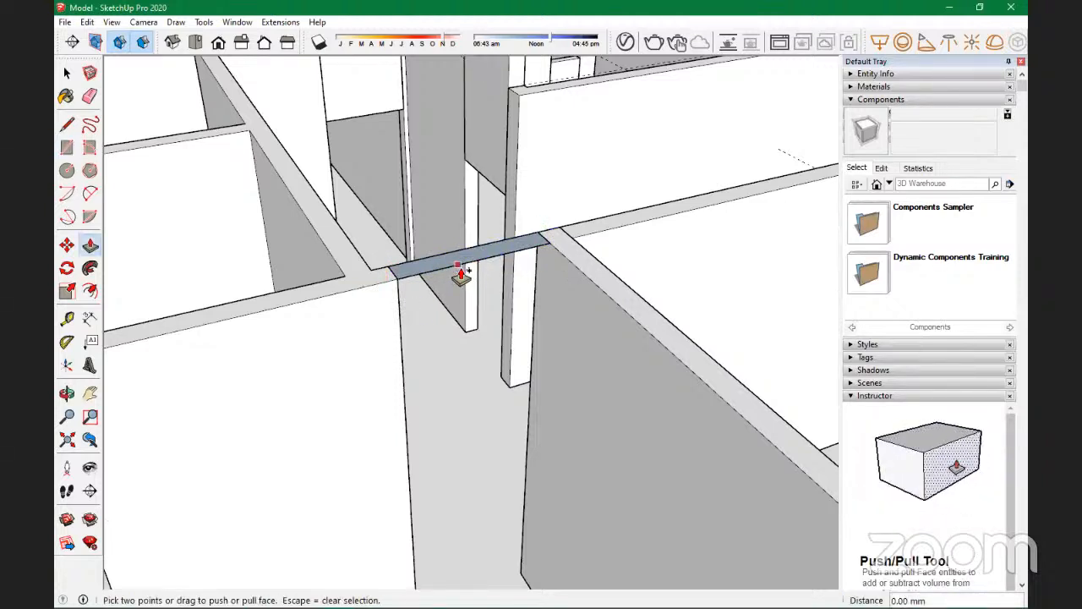
key("space")
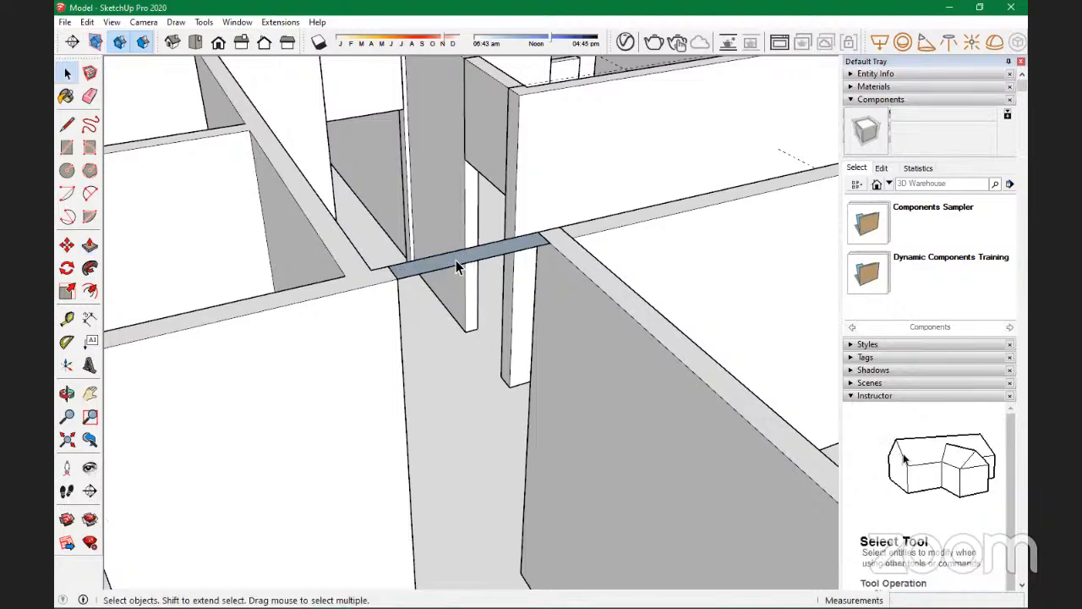
key("p")
left_click(448, 262)
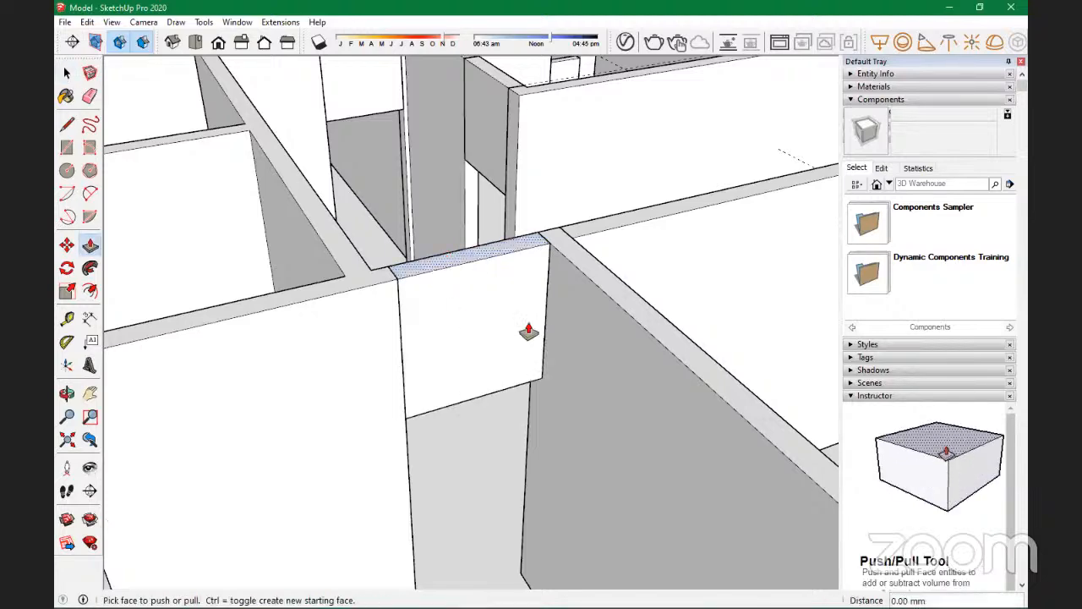
Step: Draw a rectangle about 751 by 149 mm across the door opening between the freestanding wall end and the facing short wall
scroll(468, 321, "down", 6)
scroll(427, 343, "up", 3)
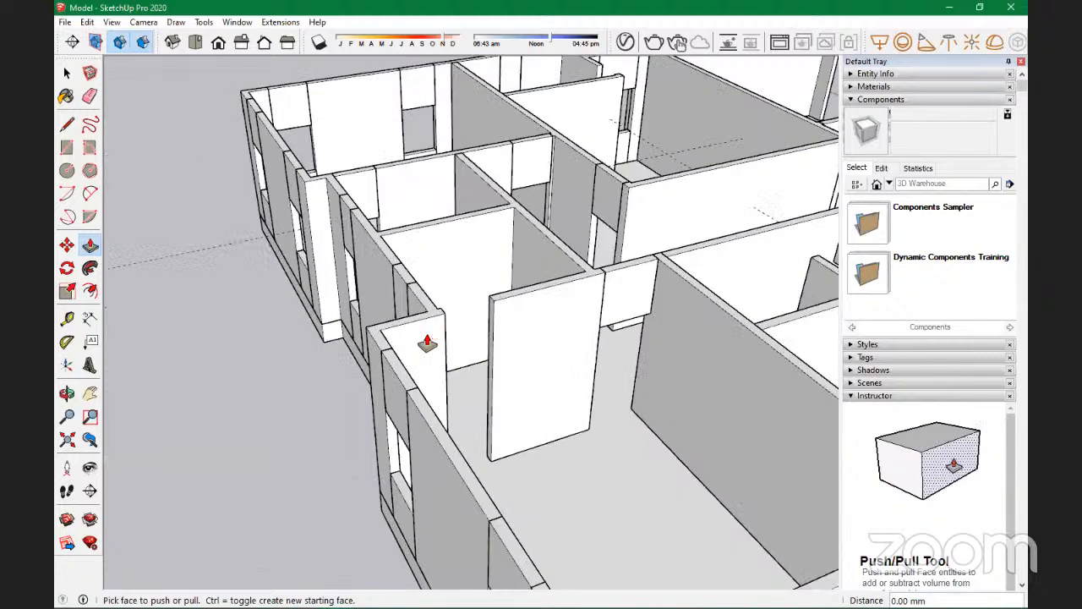
scroll(427, 342, "up", 2)
scroll(623, 296, "up", 1)
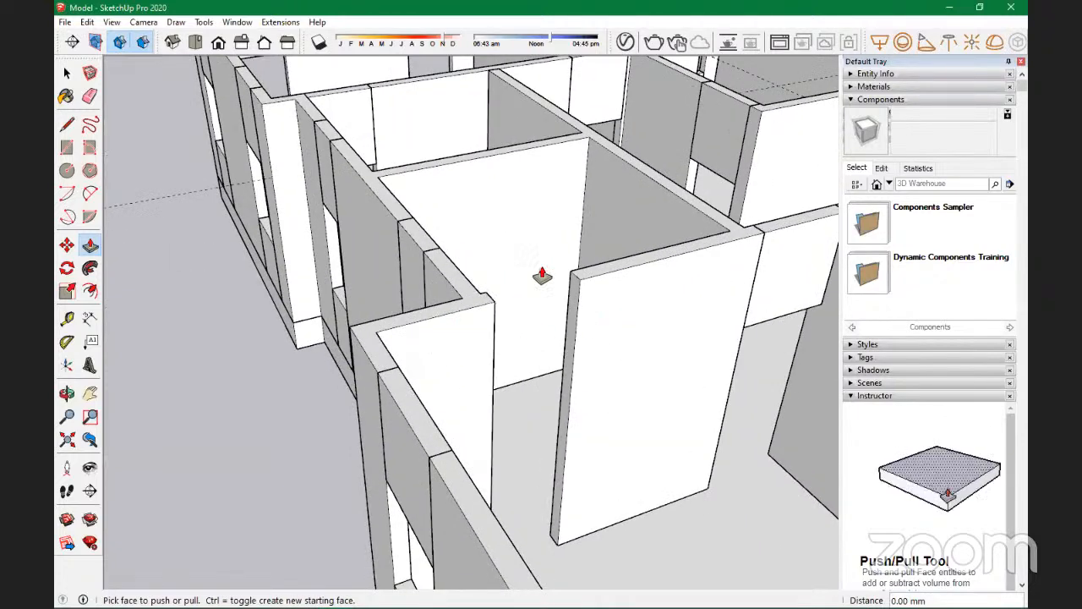
scroll(635, 292, "up", 2)
middle_click_drag(589, 290, 510, 338)
key("r")
left_click(502, 354)
left_click(373, 411)
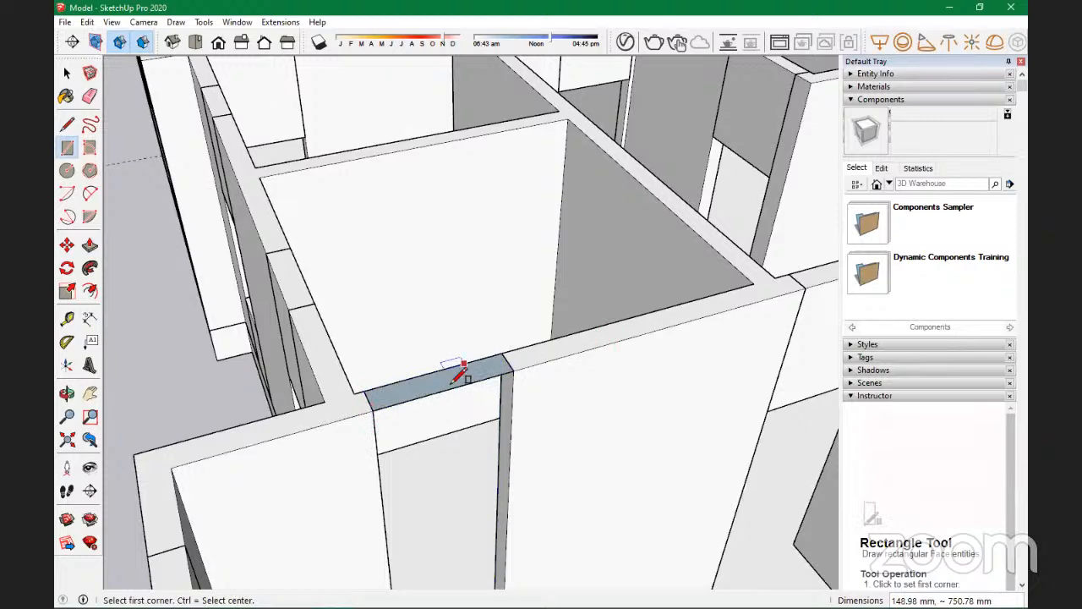
scroll(423, 385, "up", 3)
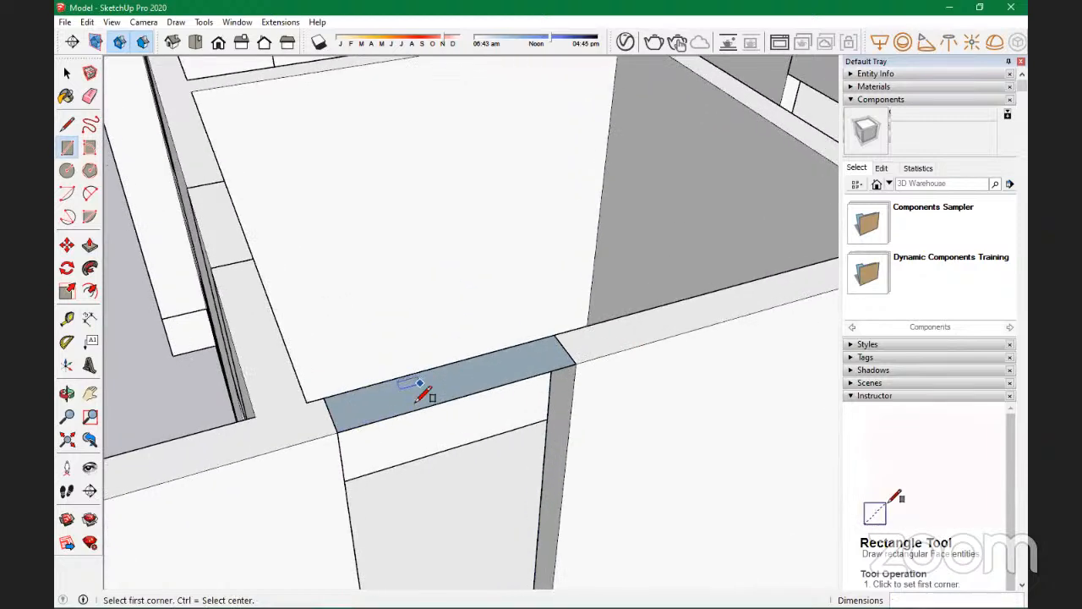
middle_click_drag(454, 391, 393, 405)
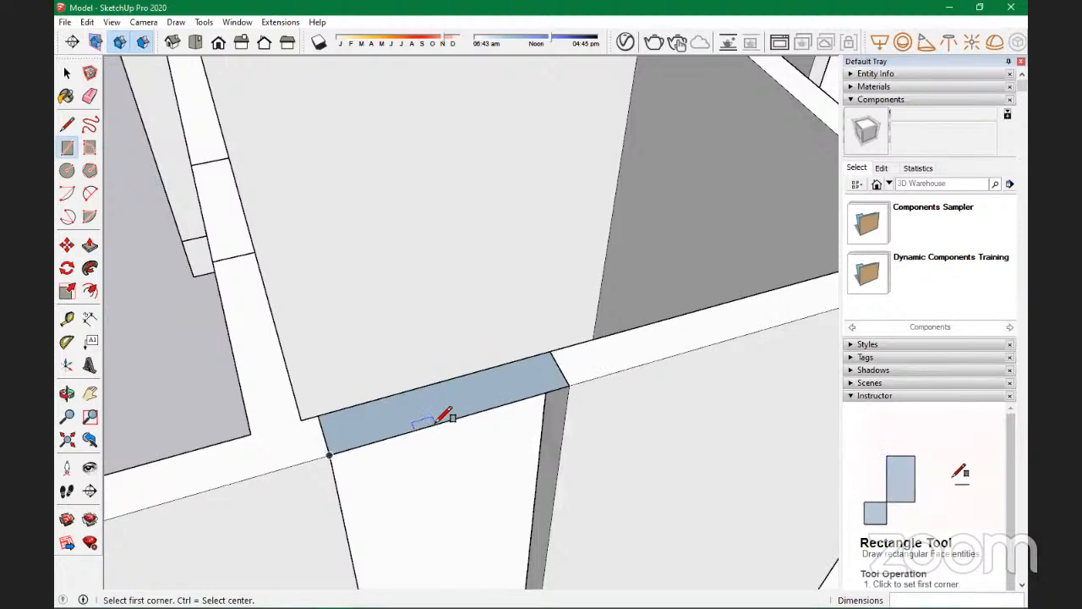
scroll(531, 365, "down", 5)
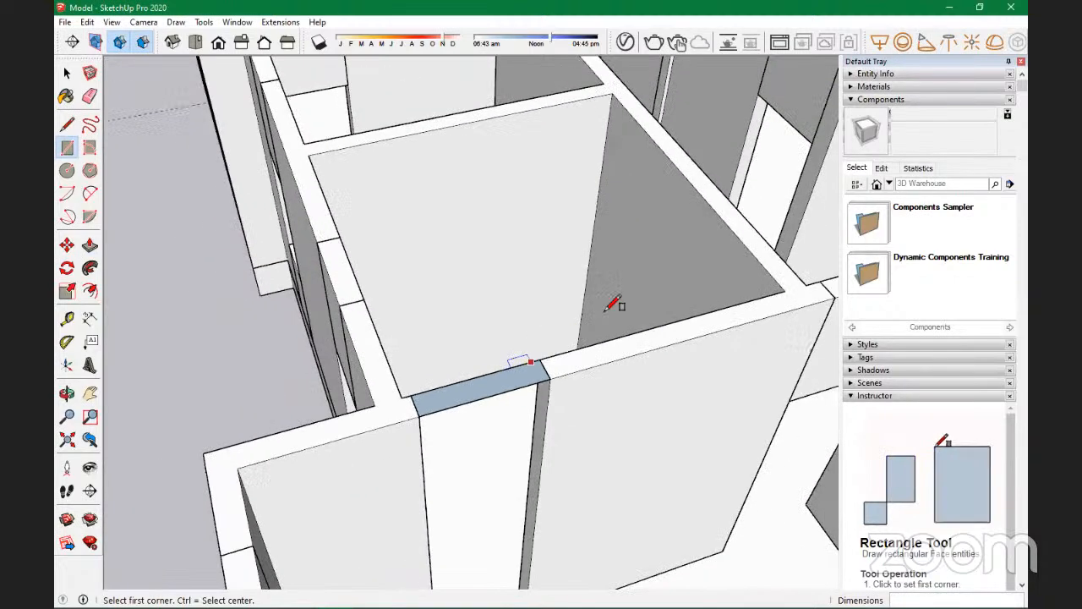
scroll(574, 334, "down", 5)
scroll(551, 343, "up", 5)
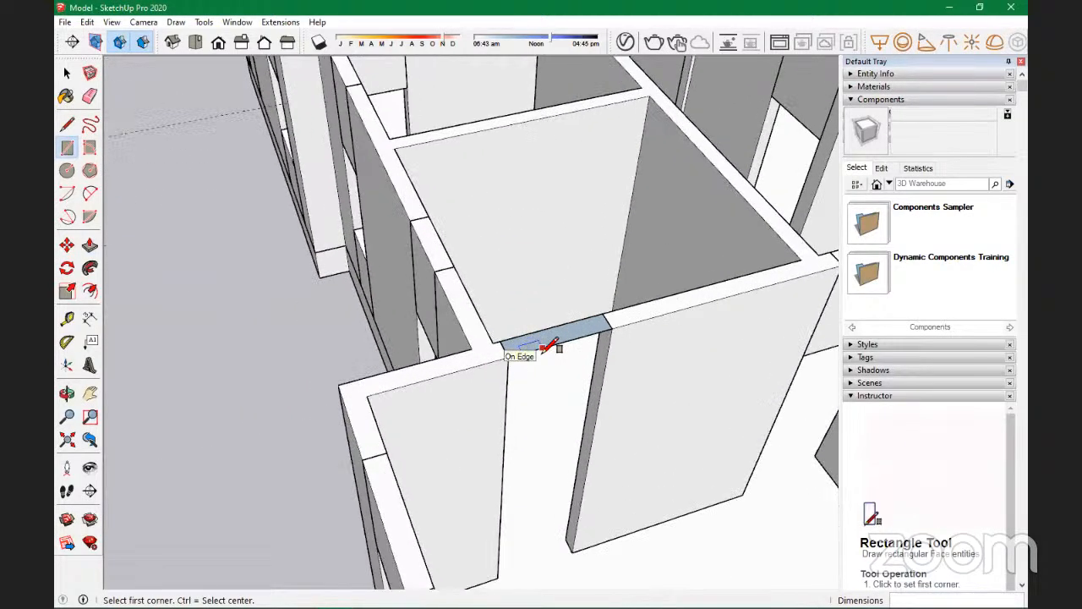
scroll(548, 345, "up", 1)
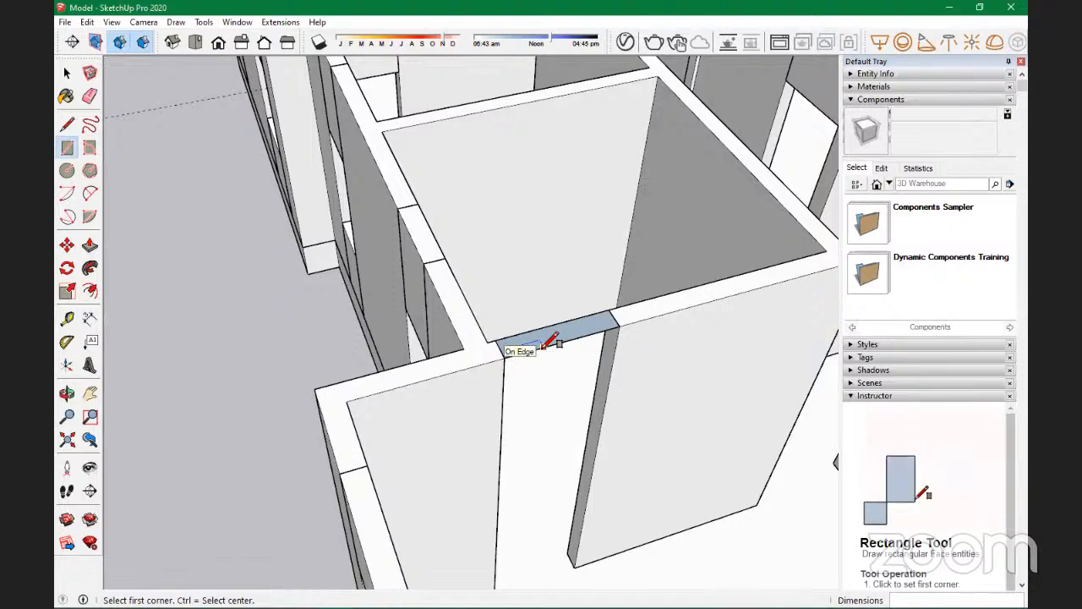
right_click(565, 335)
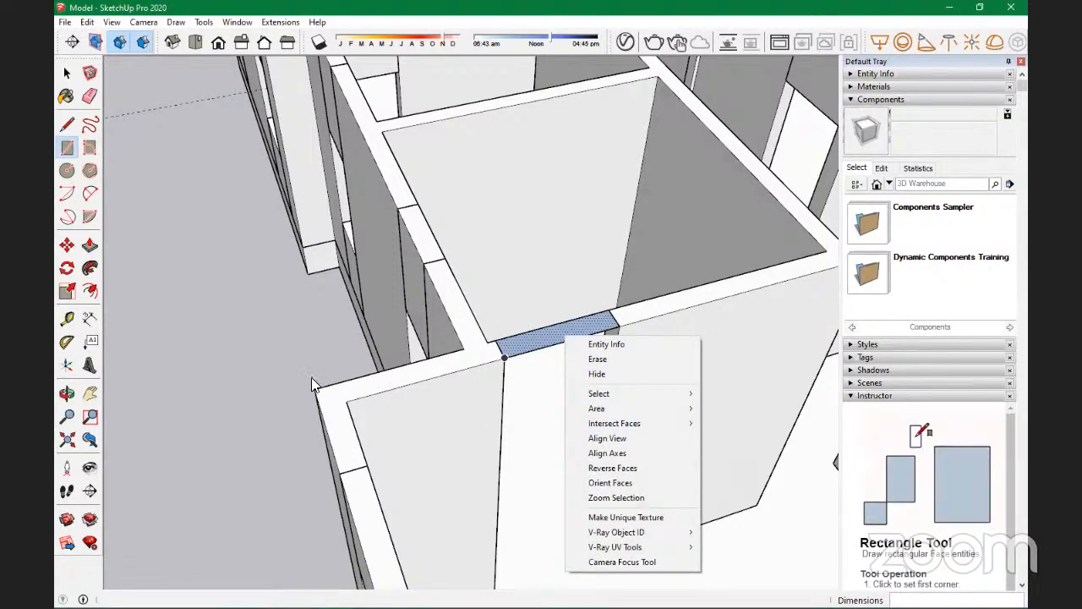
left_click(354, 387)
scroll(362, 362, "down", 4)
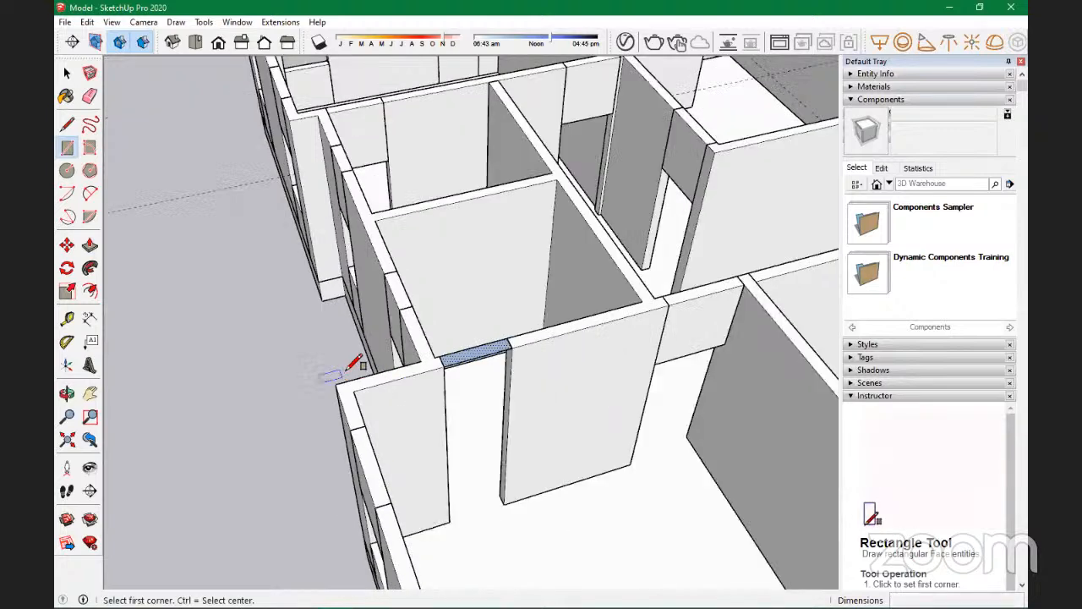
scroll(457, 359, "up", 3)
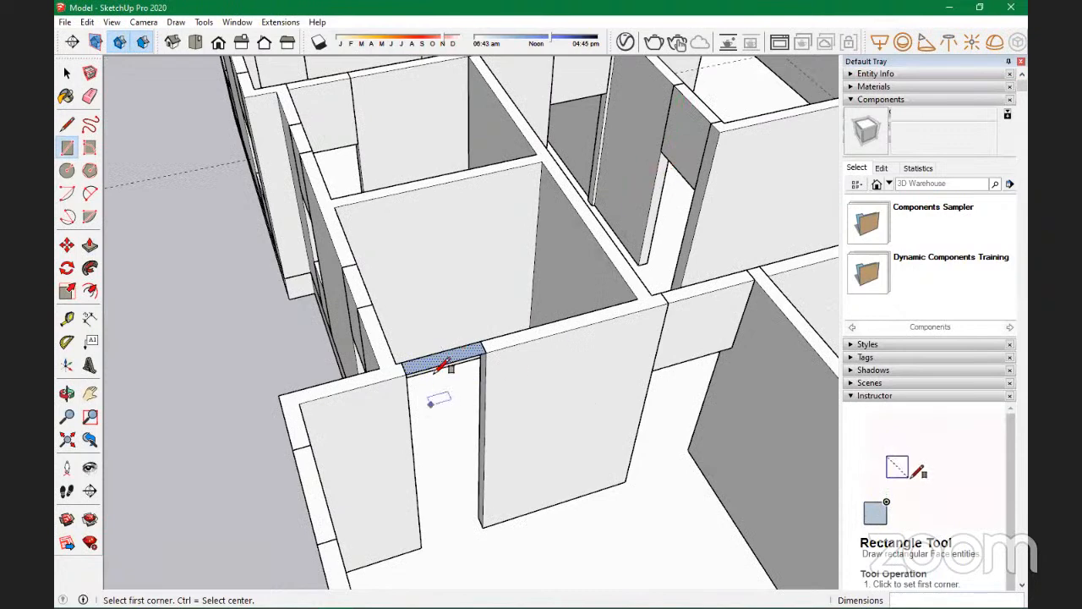
scroll(435, 370, "up", 4)
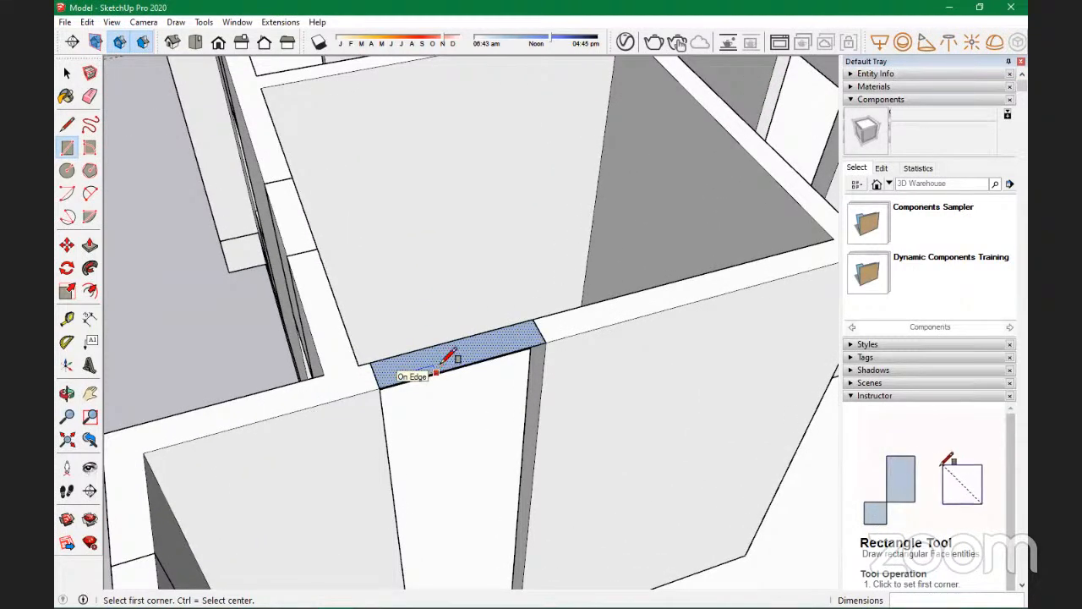
Step: Try to reverse the door rectangle's face and Push/Pull it by the previous distance, undo the extrusion, and reverse the face back
right_click(440, 364)
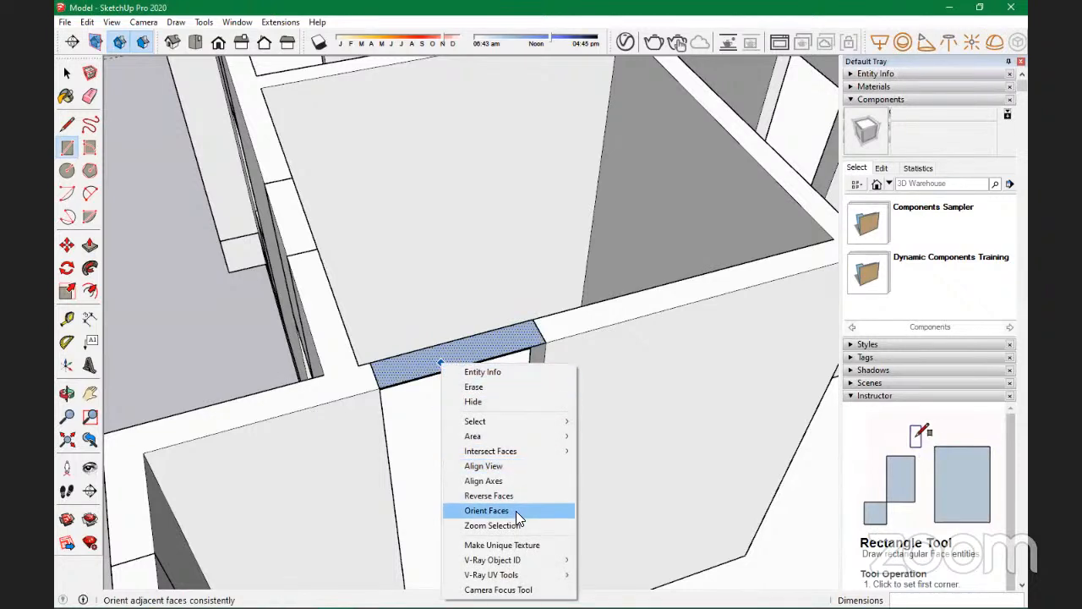
left_click(497, 496)
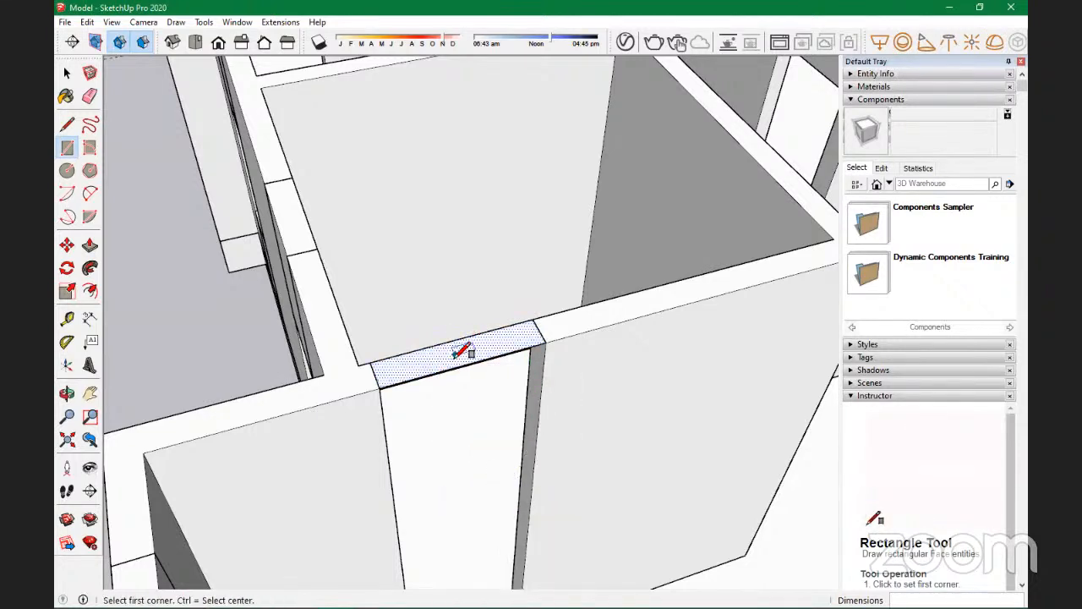
key("p")
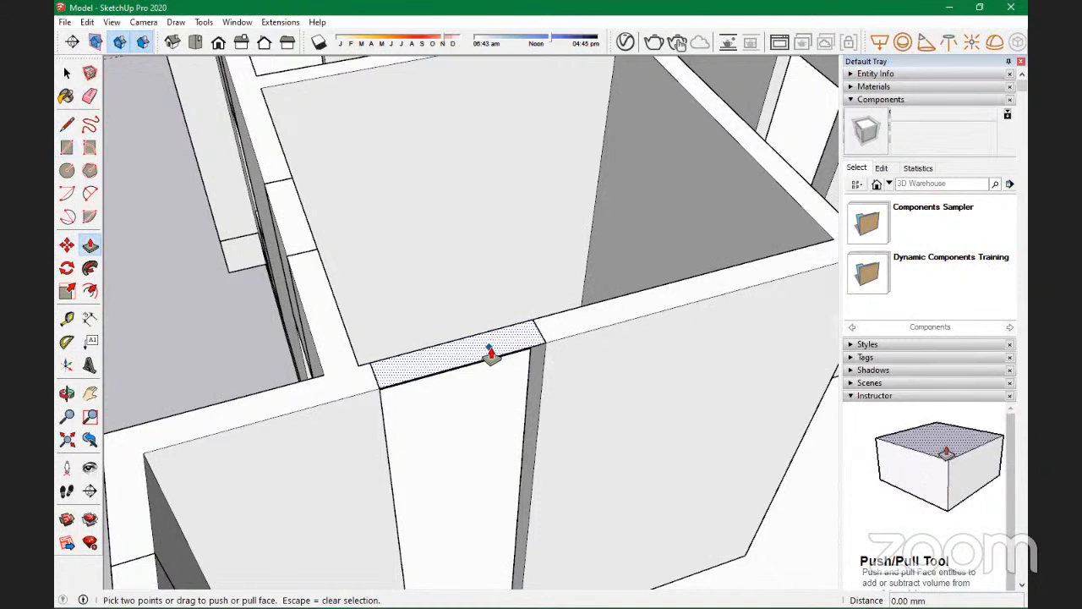
double_click(491, 350)
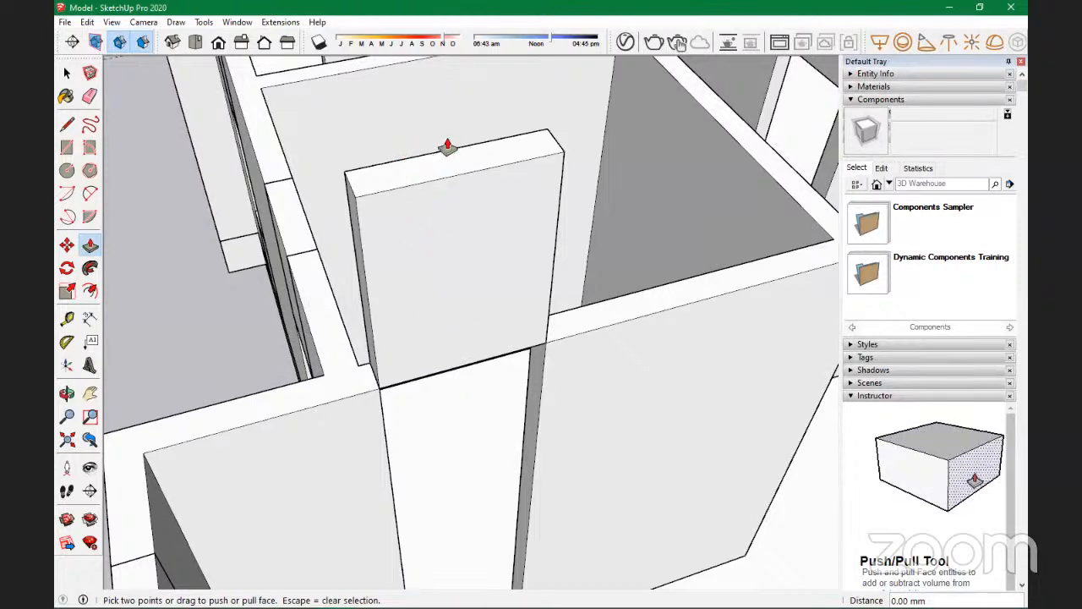
key("ctrl+z")
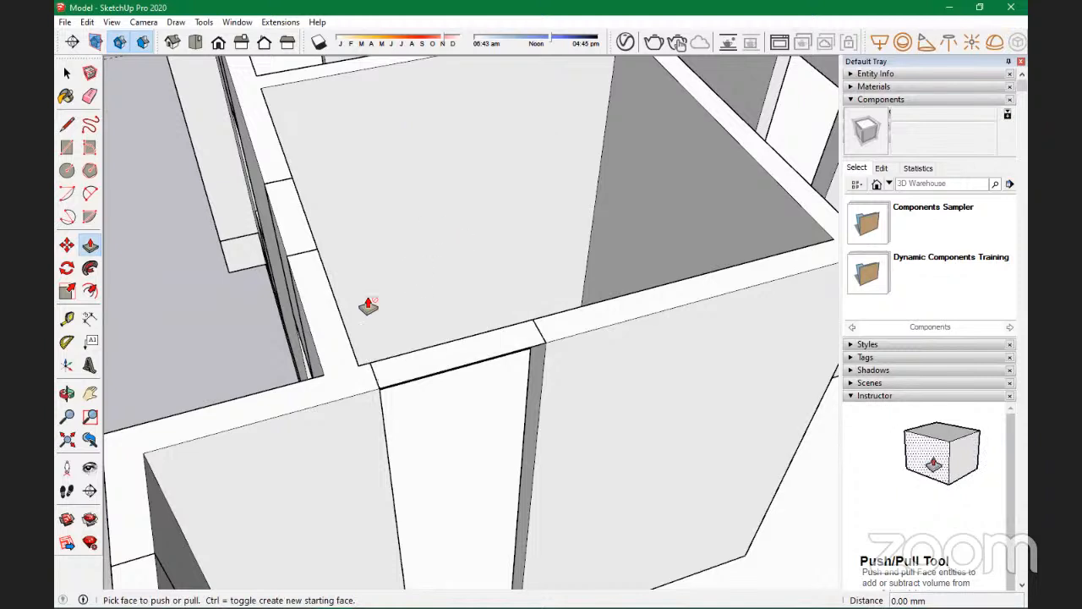
right_click(410, 359)
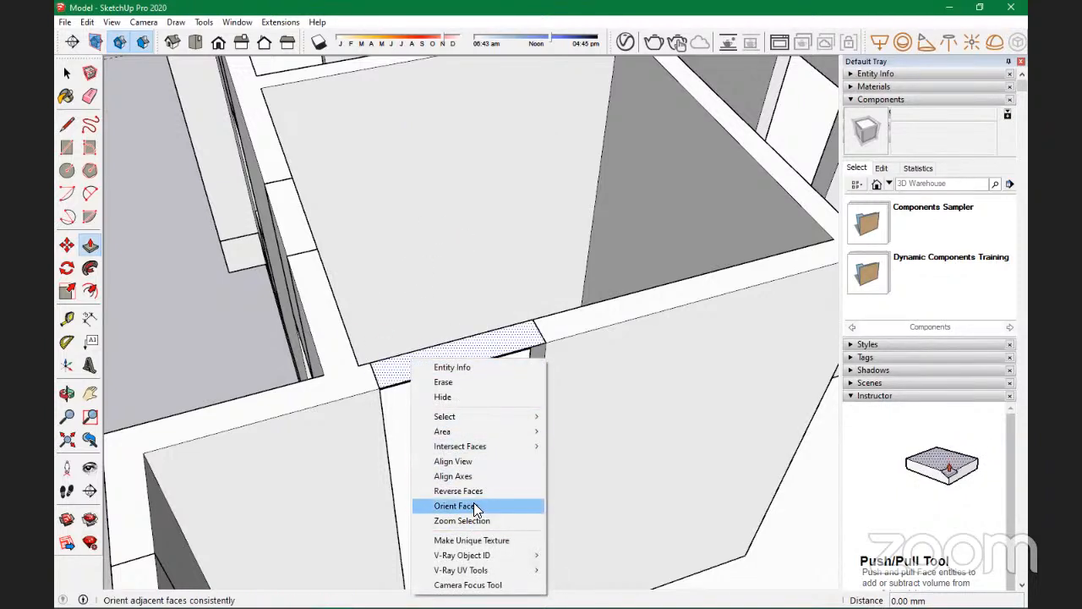
left_click(458, 491)
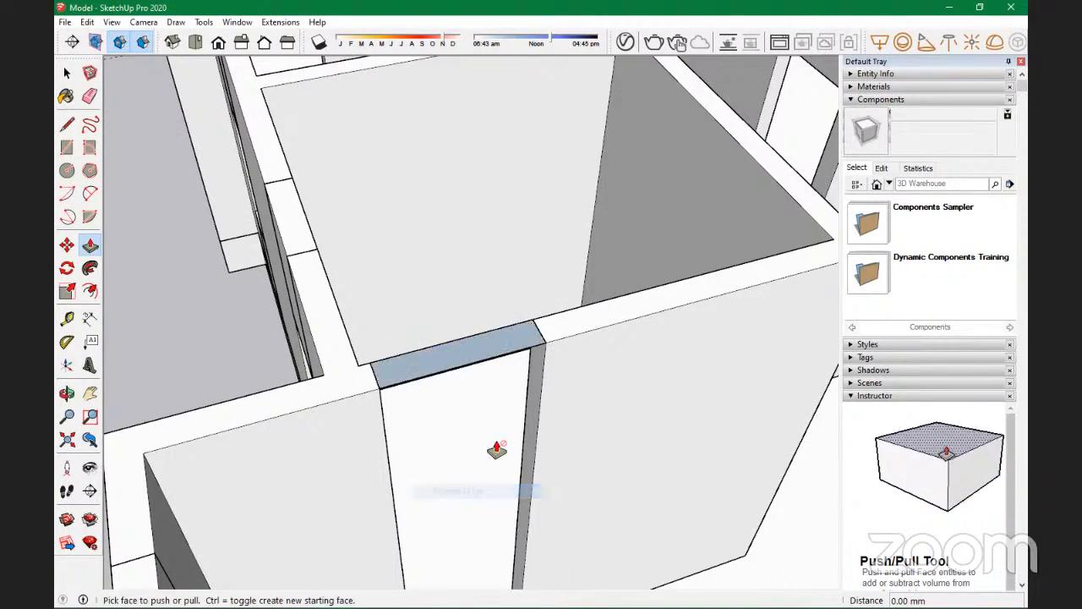
Step: Push/Pull the door rectangle down by the previous distance to form the wall section above the opening
double_click(471, 359)
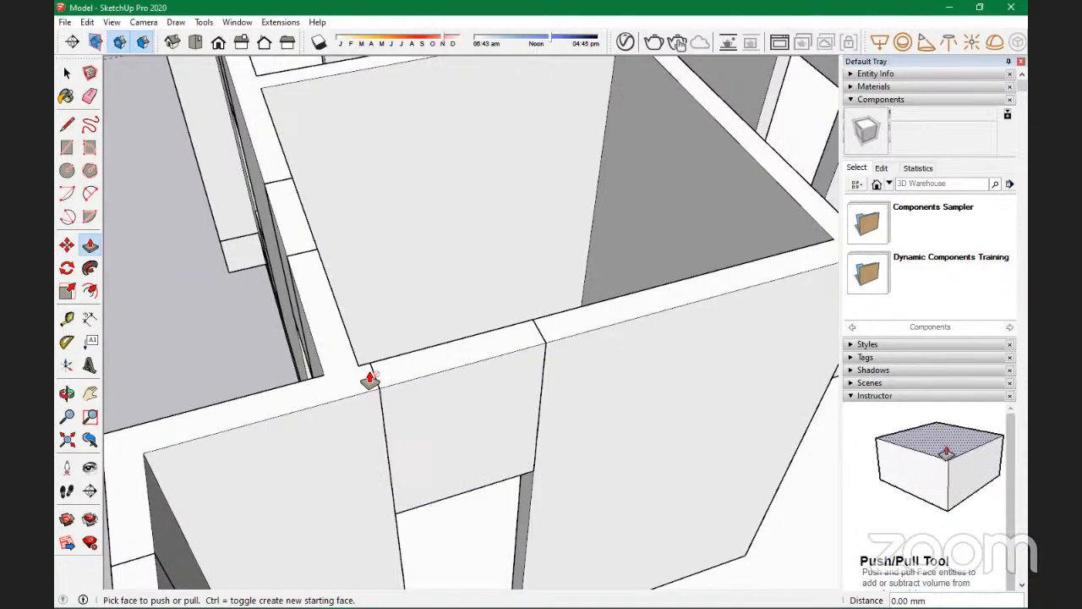
scroll(403, 283, "down", 6)
scroll(404, 272, "down", 3)
middle_click_drag(553, 324, 472, 298)
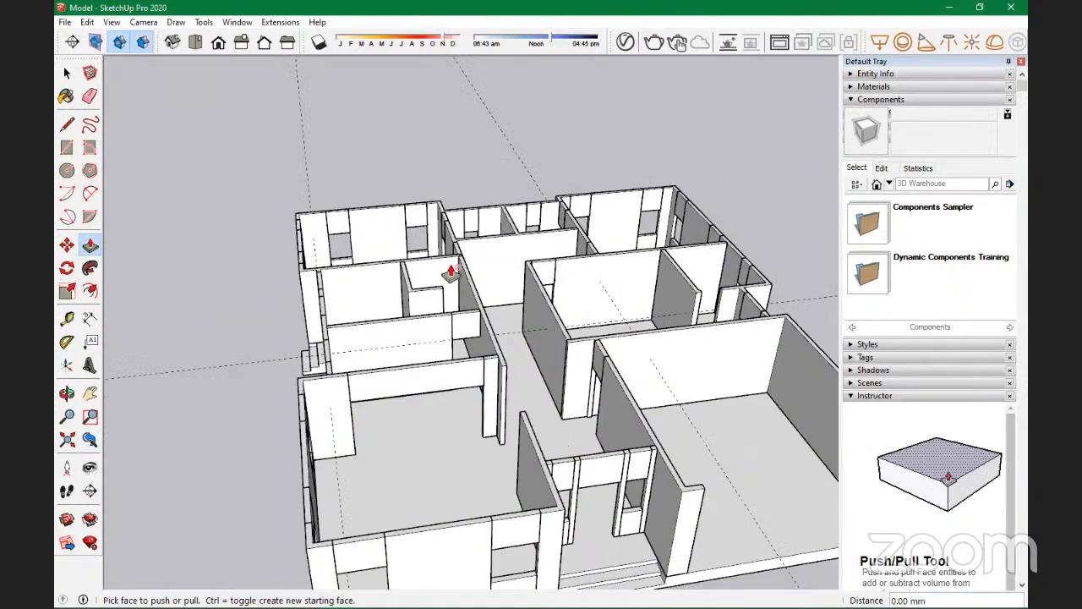
scroll(450, 284, "up", 6)
middle_click_drag(340, 405, 280, 401)
scroll(280, 402, "up", 6)
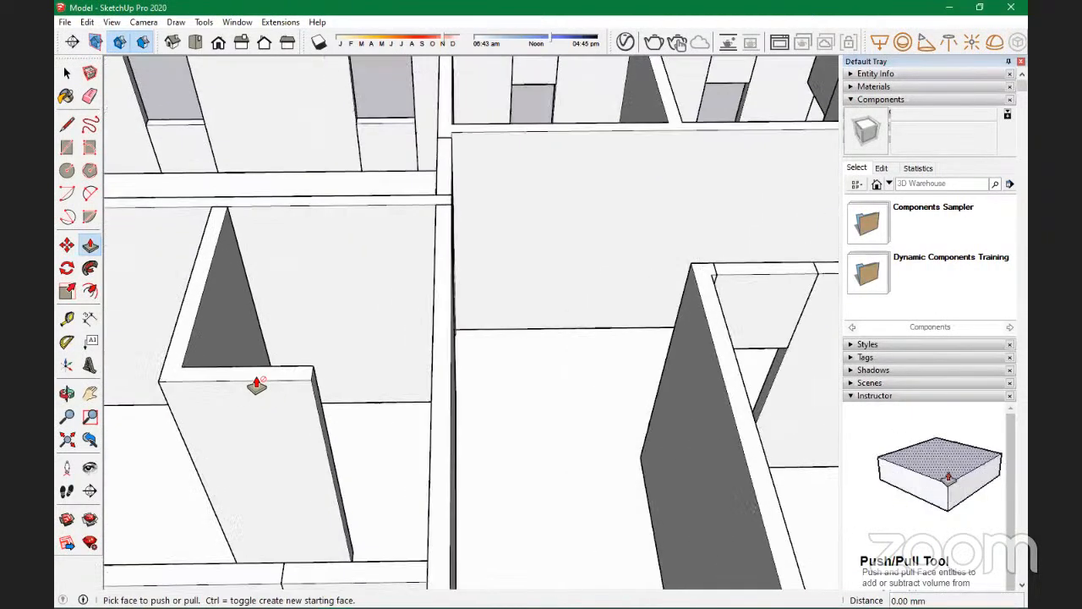
key("r")
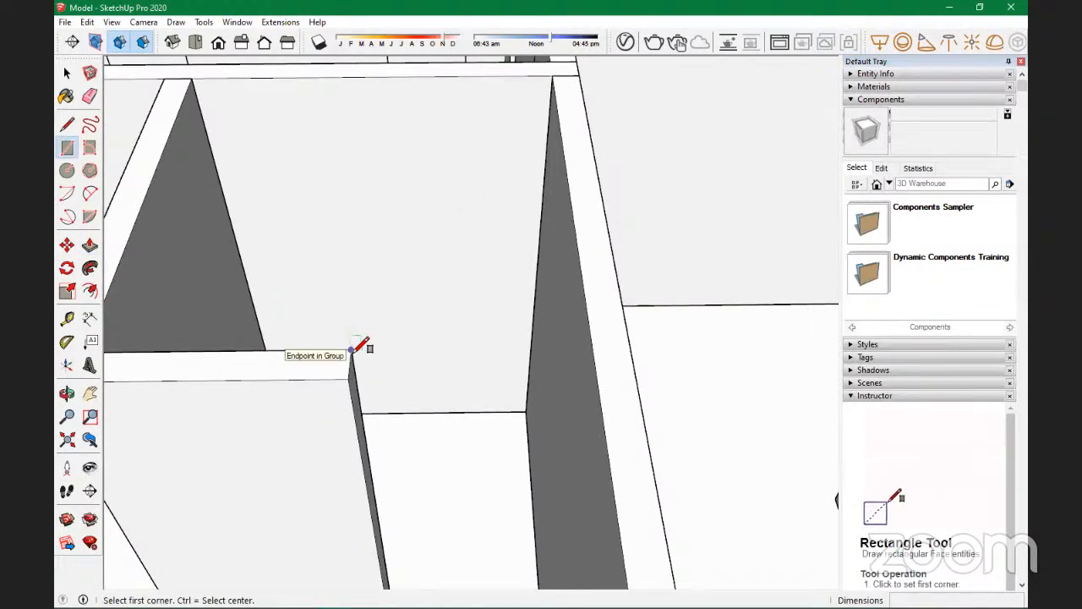
scroll(548, 273, "down", 5)
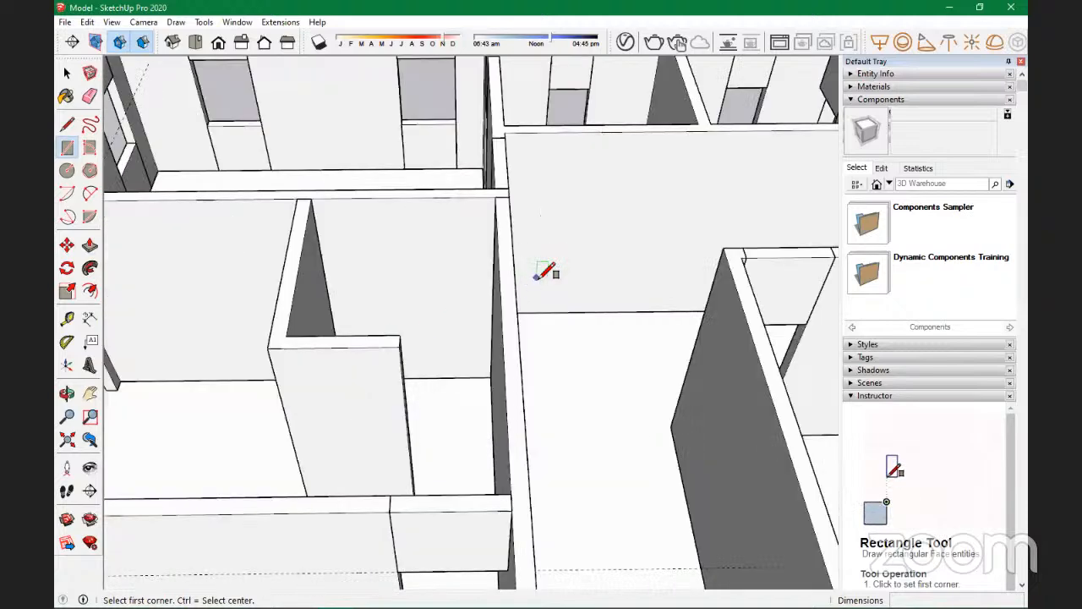
Step: Try to copy the wall section above the neighbouring door opening into the opening of the small L-walled room
key("space")
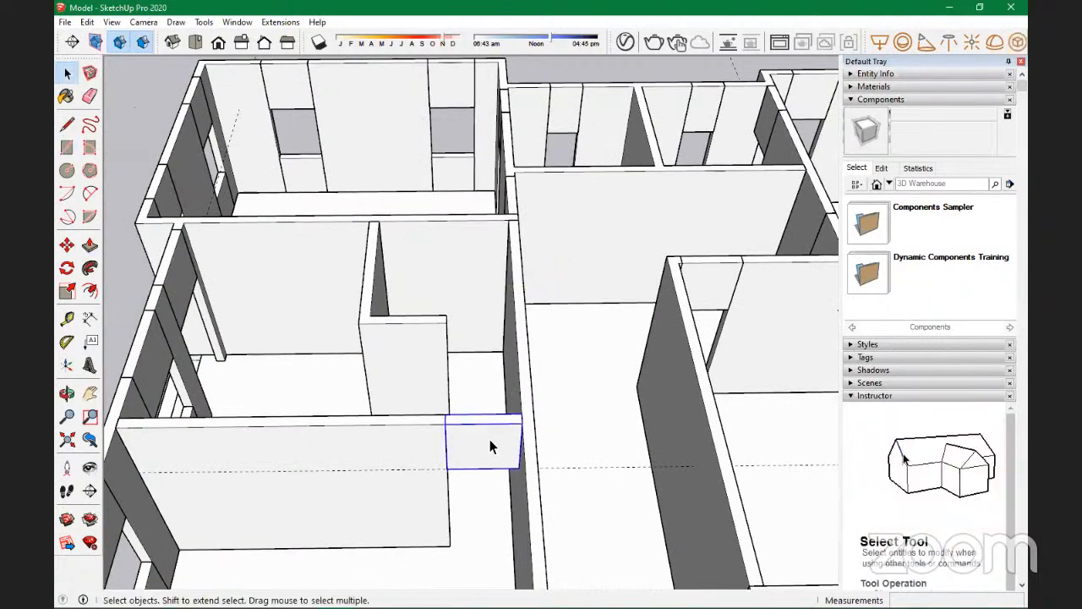
key("m")
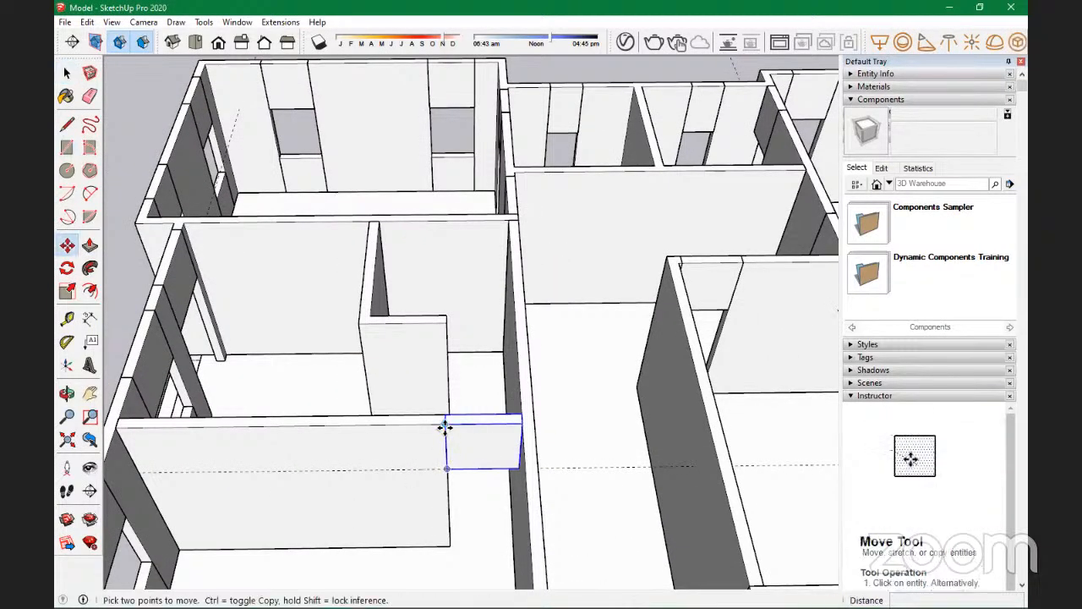
key("ctrl")
left_click(448, 330)
left_click(456, 368)
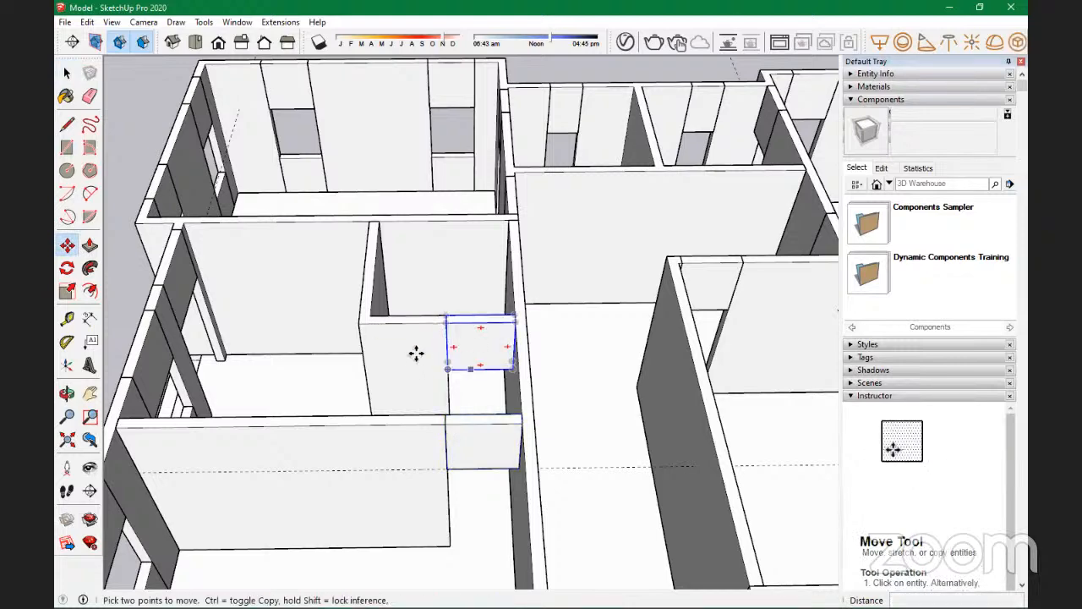
scroll(234, 378, "down", 3)
scroll(309, 381, "down", 2)
scroll(386, 375, "up", 4)
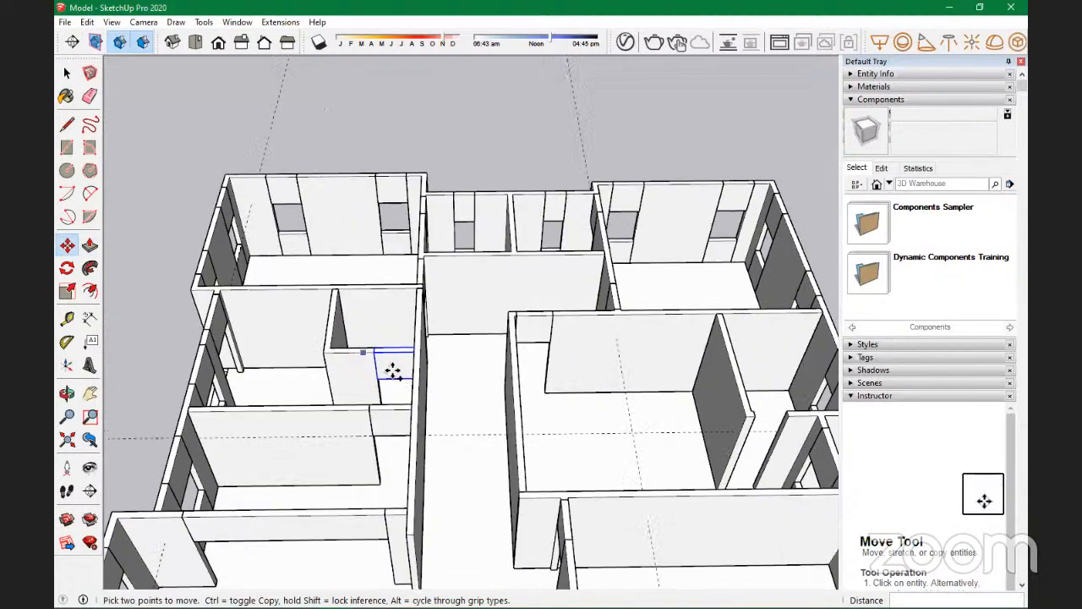
scroll(406, 427, "up", 4)
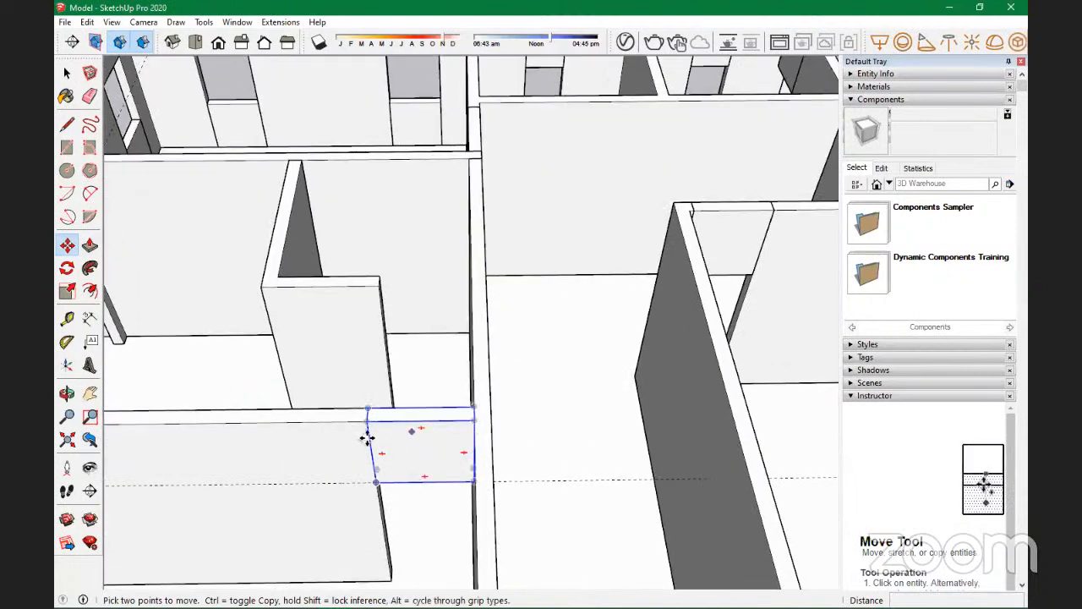
Step: Copy the neighbouring door's wall section about 1700 mm, from its upper corner to the upper corner of the small L-walled room's wall end
key("space")
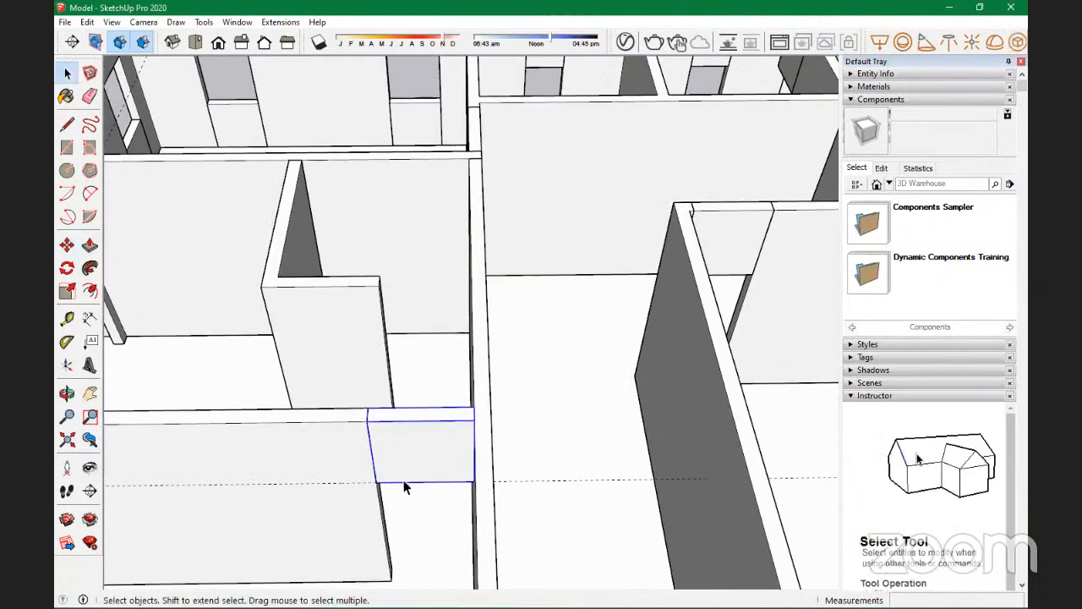
key("m")
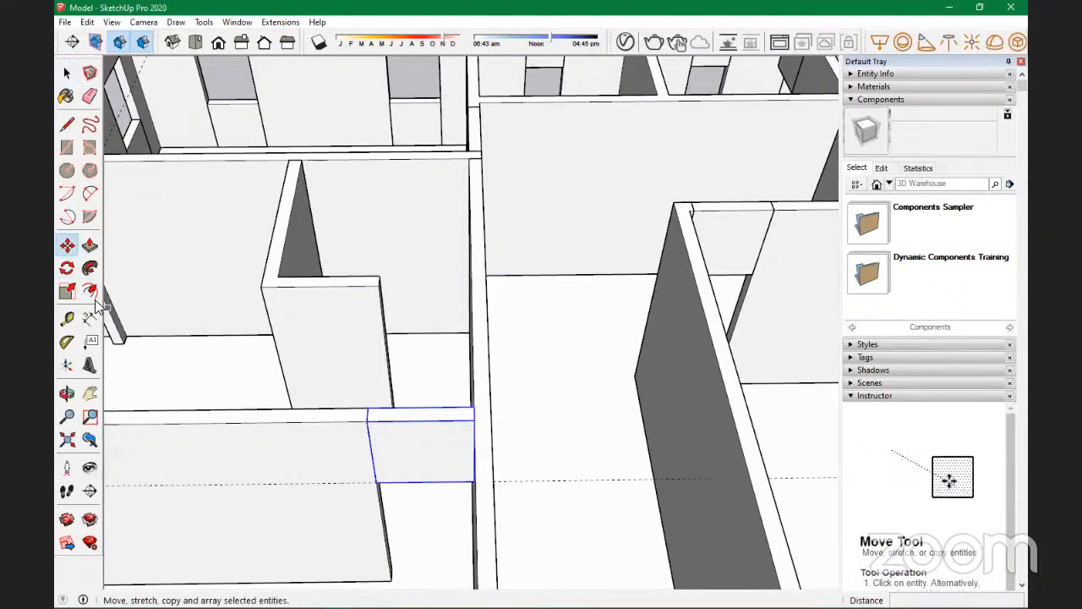
left_click(367, 421)
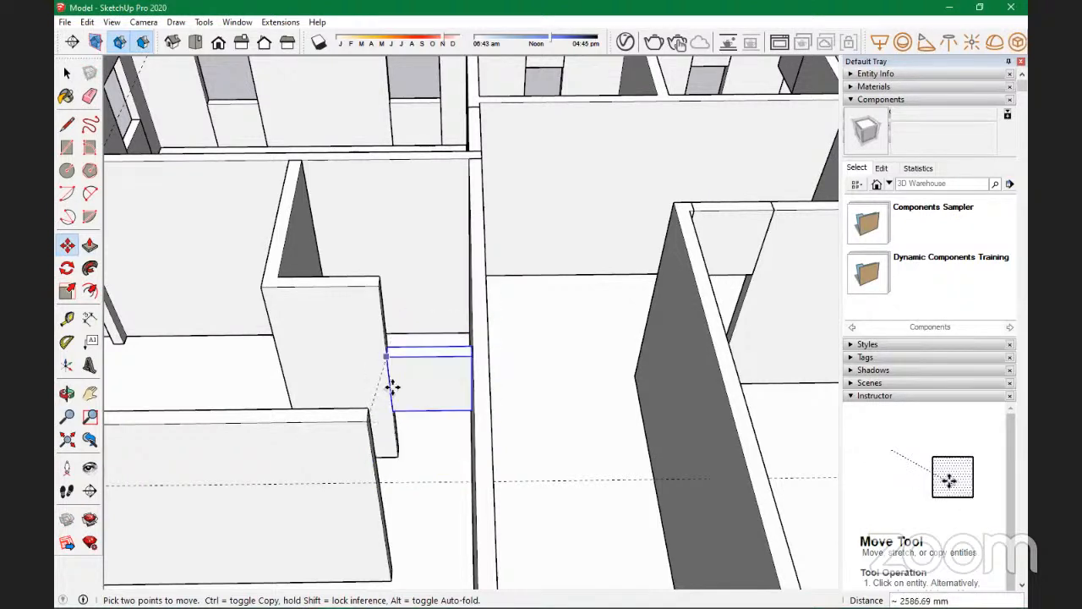
key("ctrl")
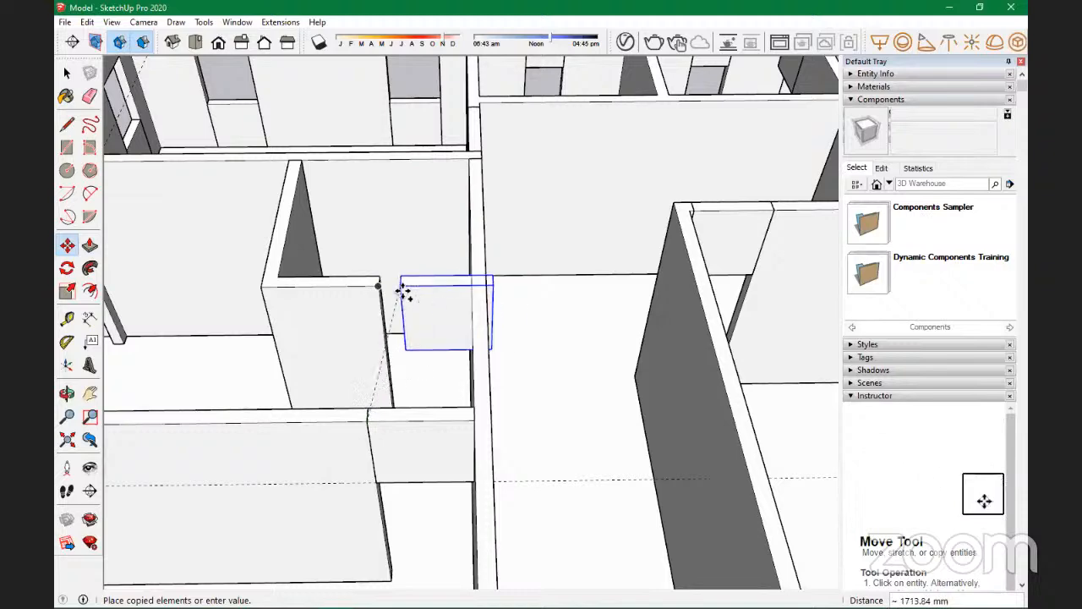
left_click(377, 286)
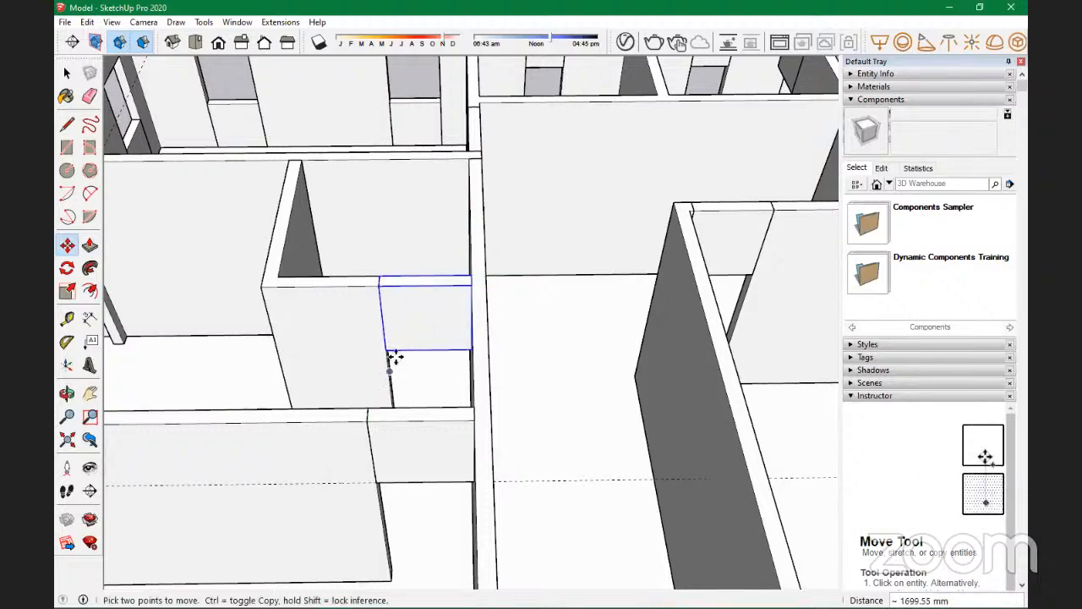
scroll(407, 357, "down", 10)
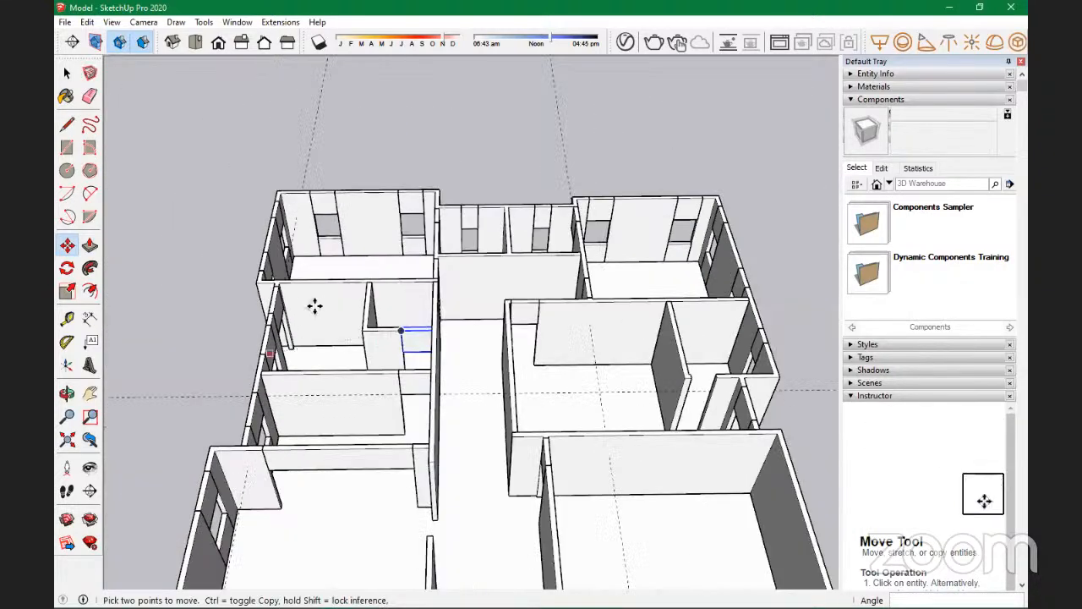
Step: Draw a rectangle about 749 by 149 mm across the top of the open doorway to the right-hand bathroom
scroll(320, 306, "down", 2)
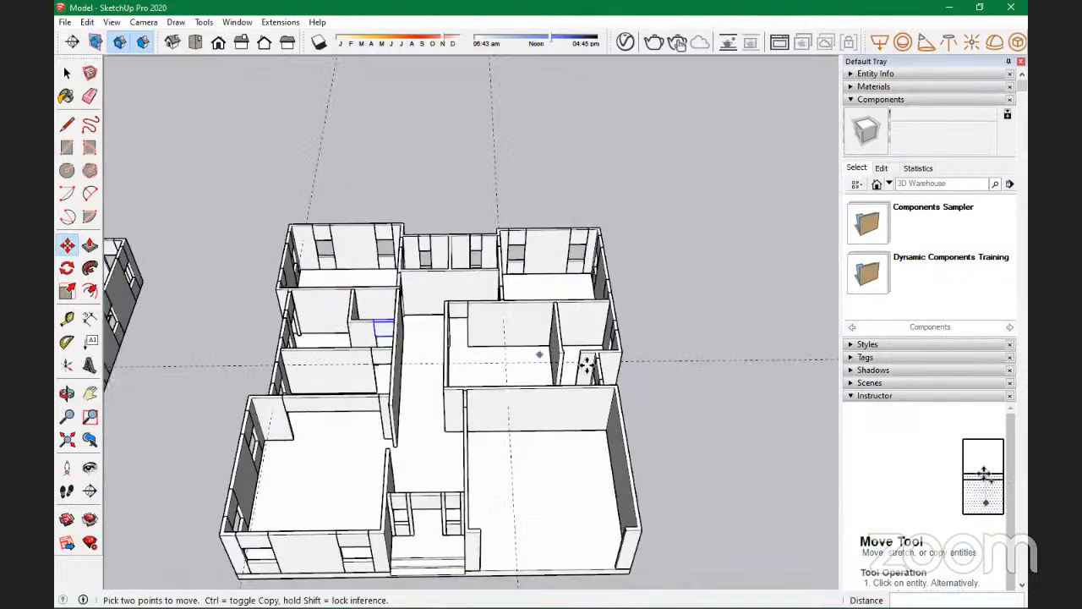
scroll(575, 362, "up", 5)
scroll(584, 344, "down", 2)
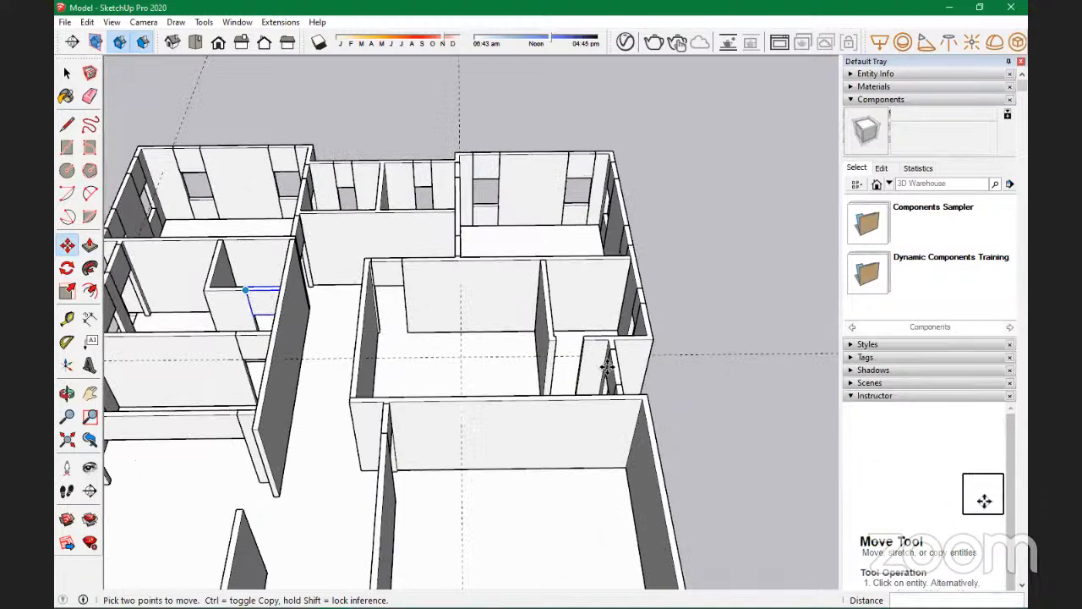
scroll(563, 345, "up", 3)
key("r")
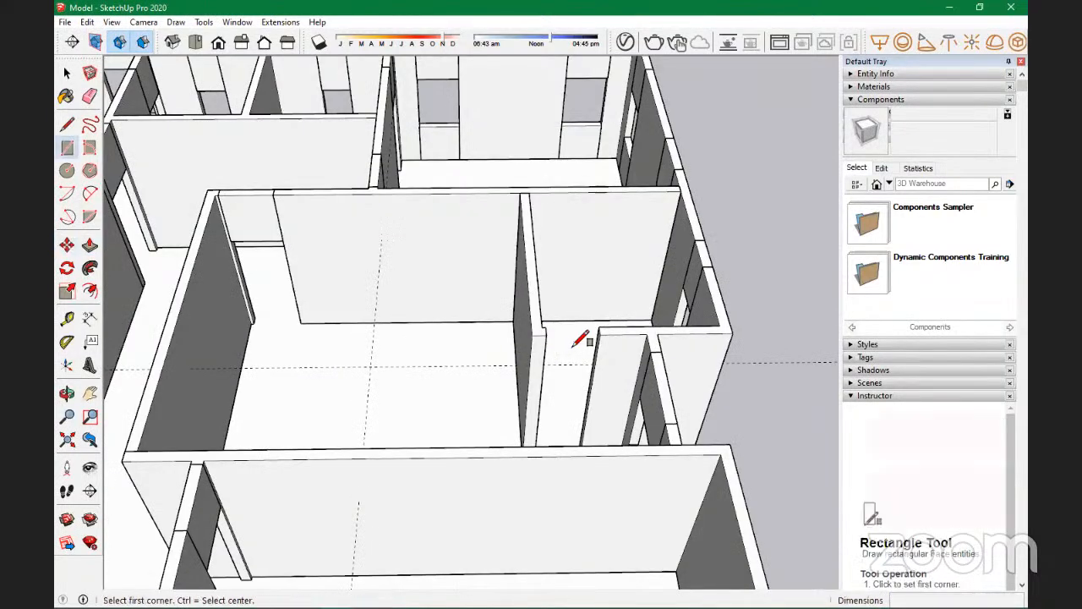
scroll(636, 338, "up", 4)
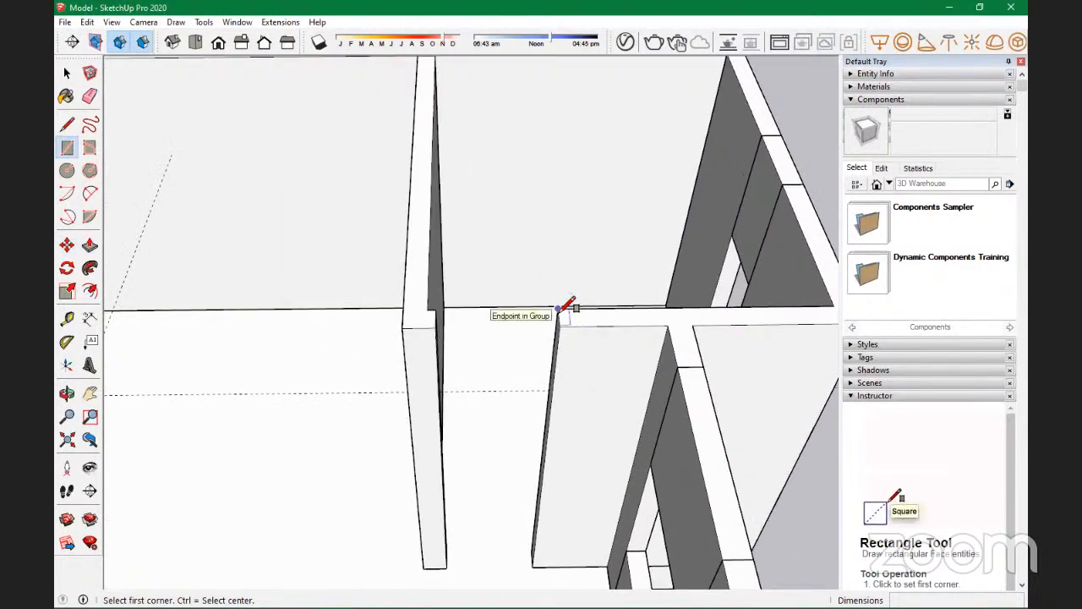
left_click(557, 309)
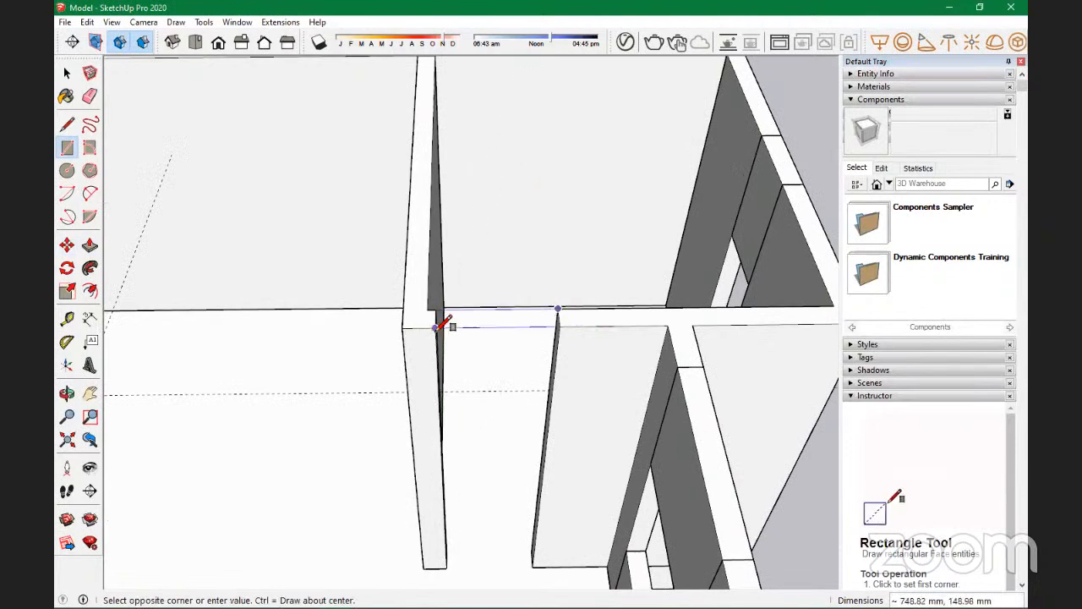
left_click(438, 327)
Step: Reverse the doorway rectangle's face and Push/Pull it down to form the wall section above the opening
right_click(471, 323)
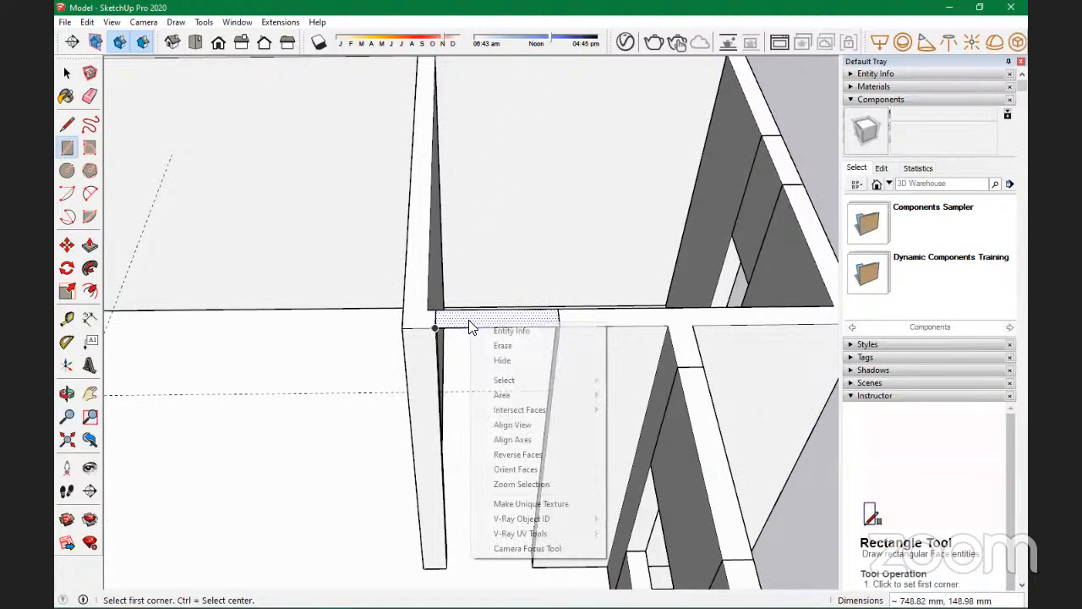
left_click(543, 454)
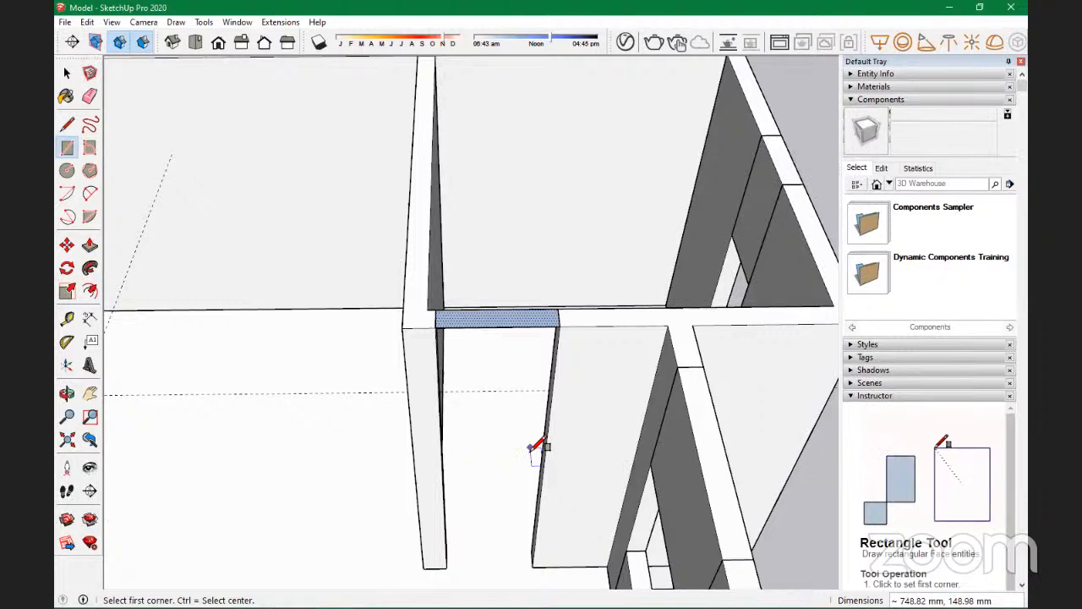
key("p")
left_click(510, 321)
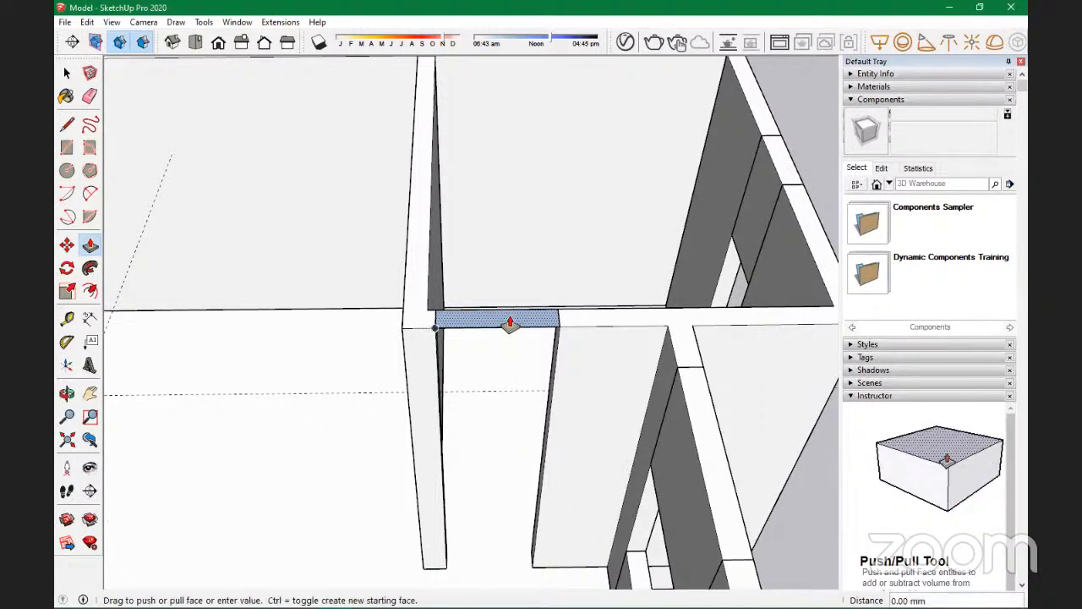
left_click(647, 341)
Step: Examine the raised house model from all sides to check the wall sections above its doors and windows
scroll(647, 341, "down", 6)
middle_click_drag(493, 377, 676, 290)
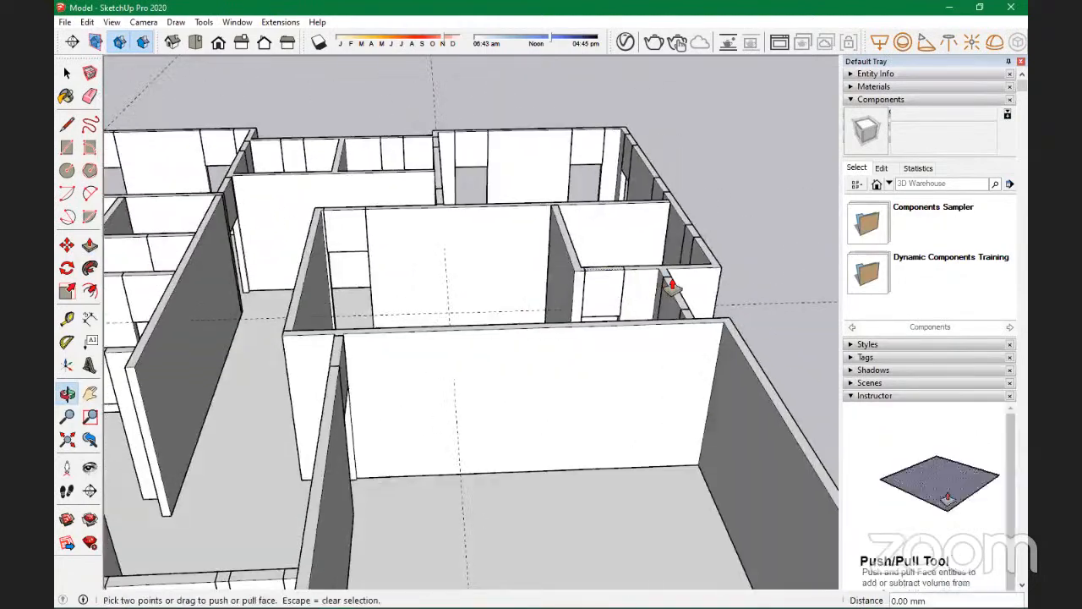
middle_click_drag(476, 411, 338, 359)
middle_click_drag(374, 424, 711, 406)
middle_click_drag(582, 425, 297, 280)
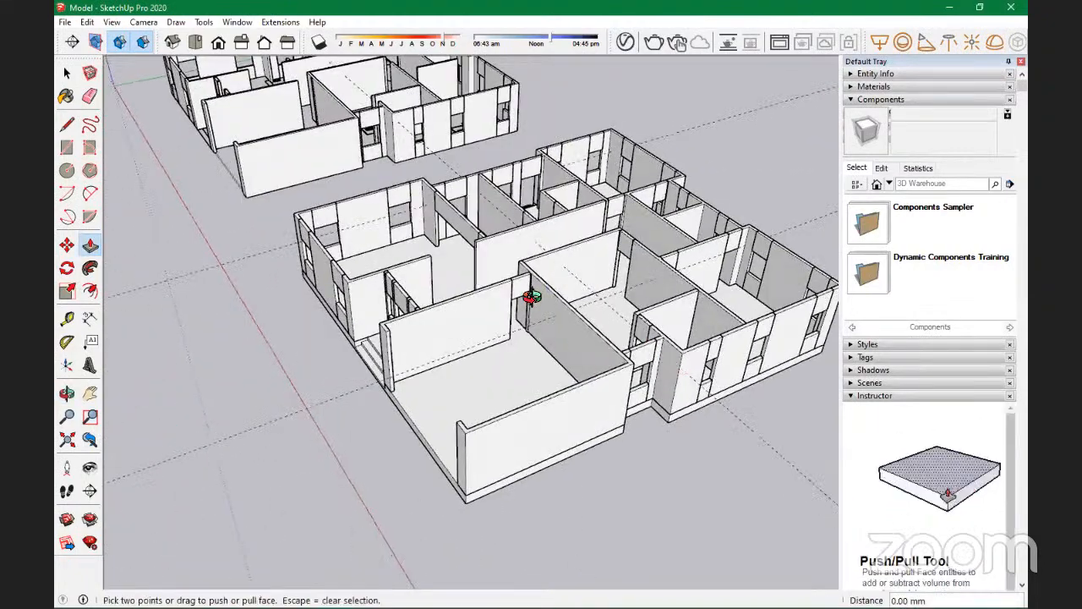
scroll(317, 367, "up", 5)
middle_click_drag(542, 393, 569, 361)
scroll(569, 361, "down", 5)
middle_click_drag(447, 341, 390, 314)
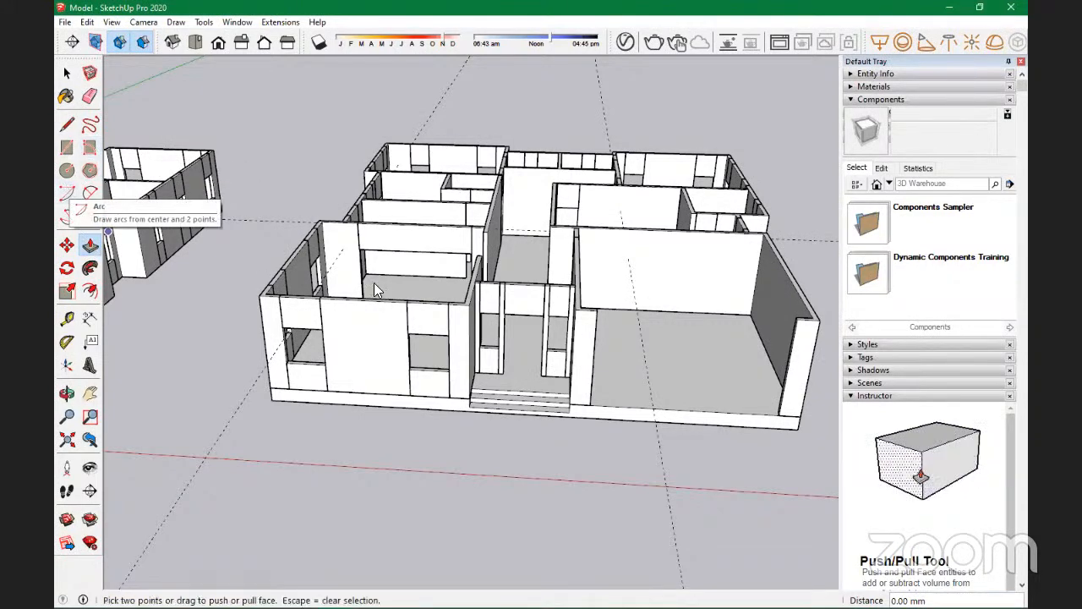
middle_click_drag(271, 287, 234, 174)
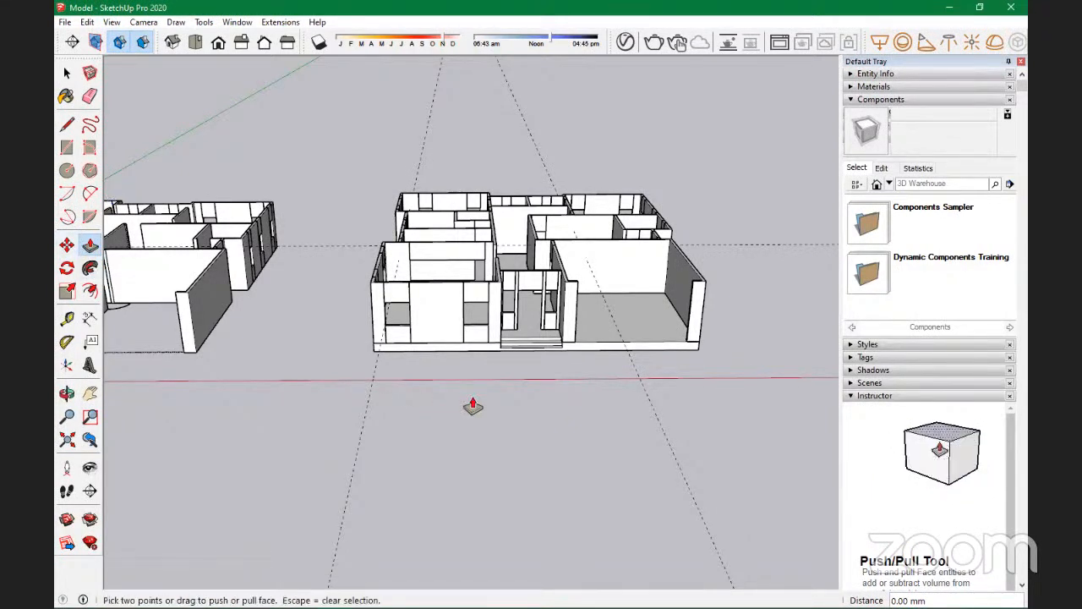
middle_click_drag(374, 345, 515, 387)
middle_click_drag(502, 440, 554, 325)
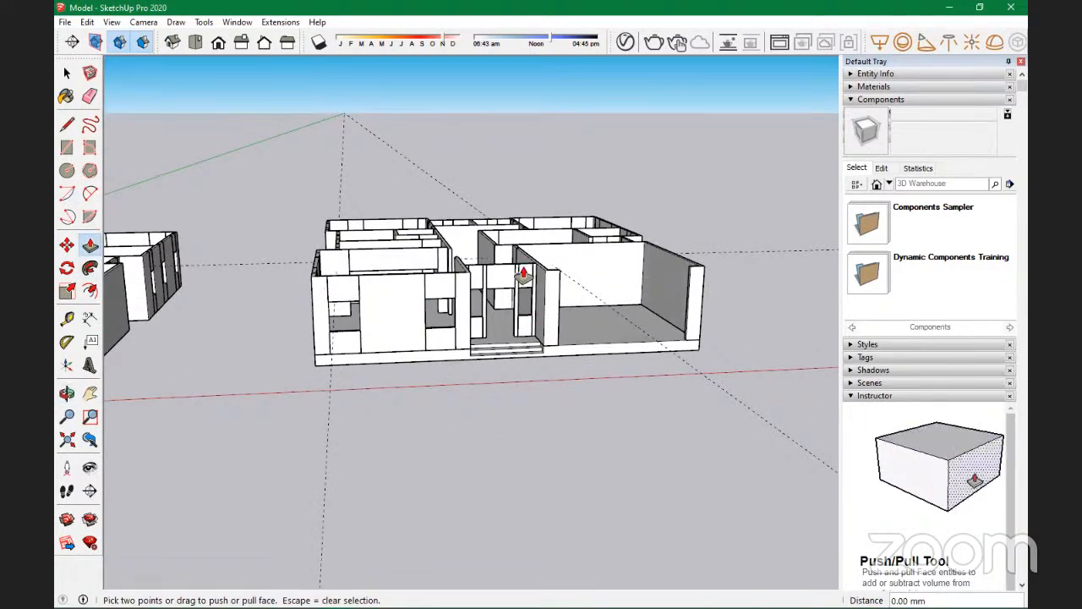
middle_click_drag(437, 283, 321, 398)
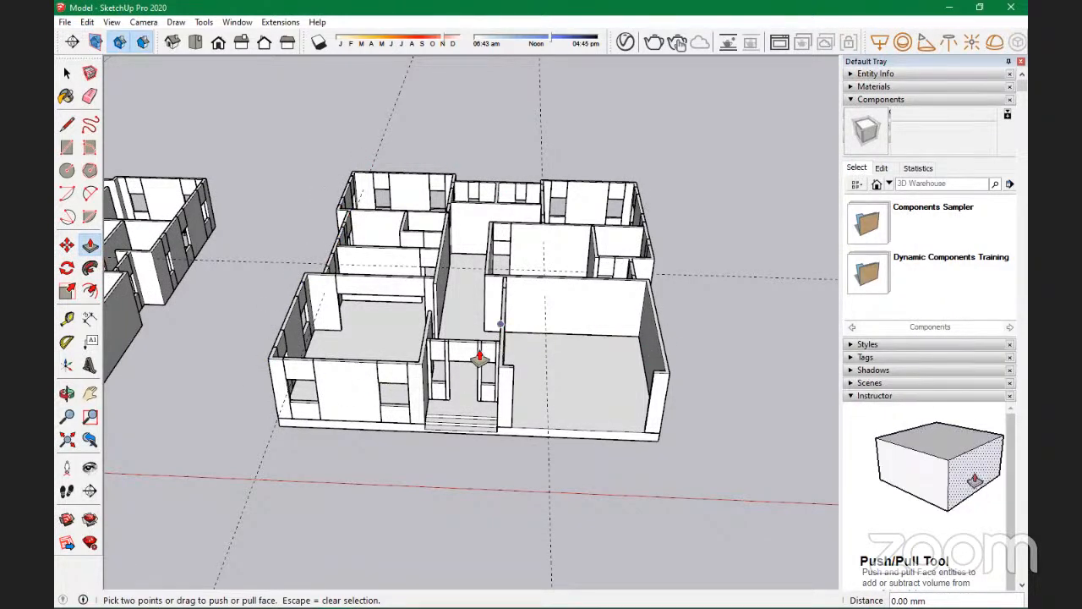
scroll(474, 355, "up", 5)
middle_click_drag(389, 408, 415, 327)
scroll(707, 260, "down", 3)
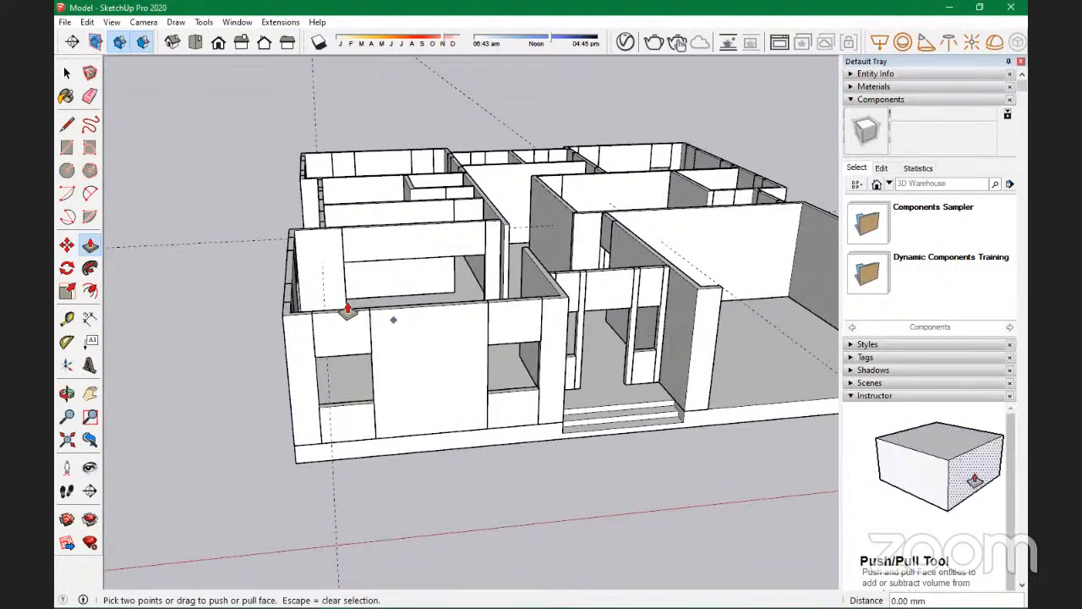
scroll(346, 307, "down", 4)
middle_click_drag(278, 308, 329, 418)
Step: Select the whole raised house model together with its floor plan and clear the selection
key("space")
middle_click_drag(401, 235, 531, 389)
left_click_drag(284, 169, 280, 148)
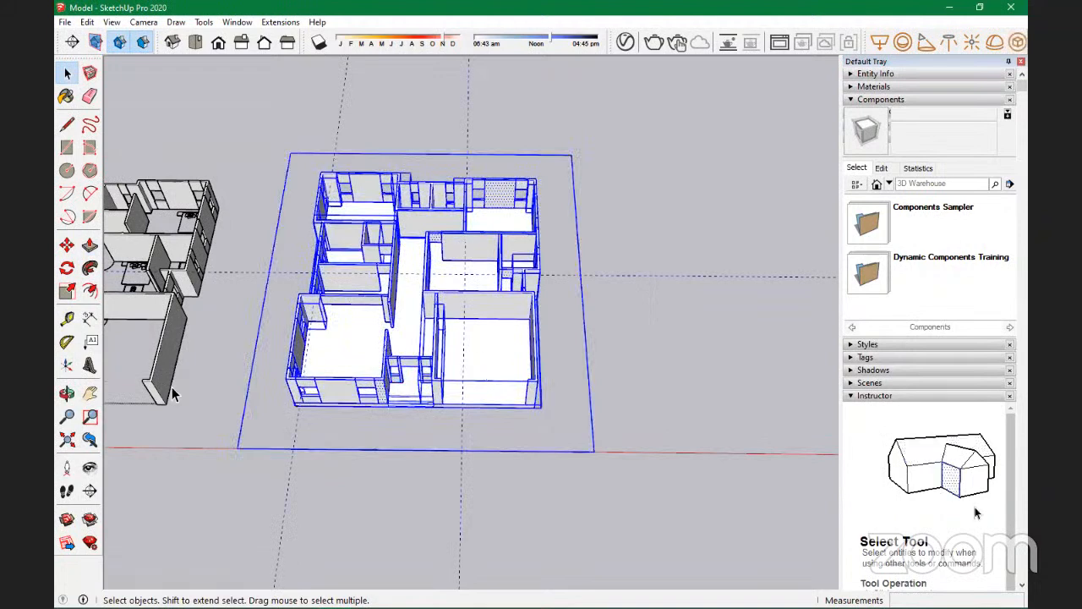
left_click(713, 174)
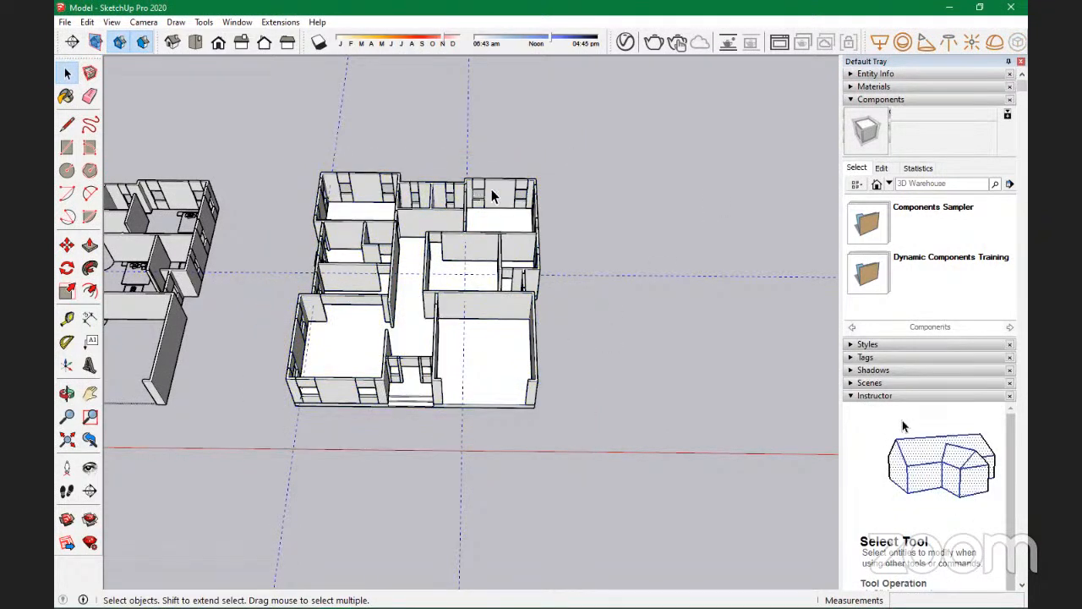
left_click_drag(258, 126, 258, 127)
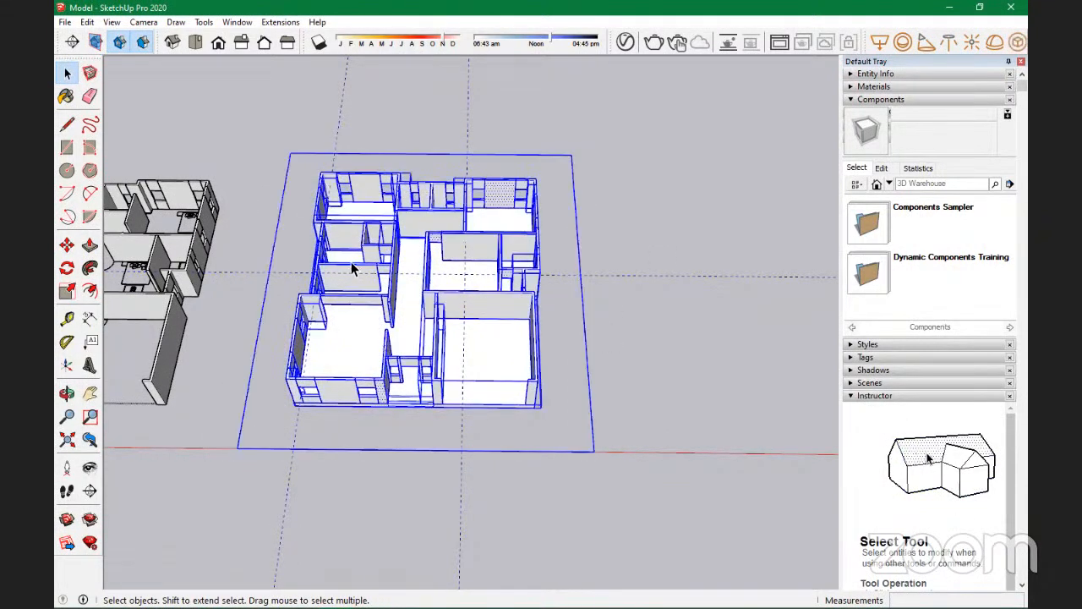
scroll(363, 199, "up", 4)
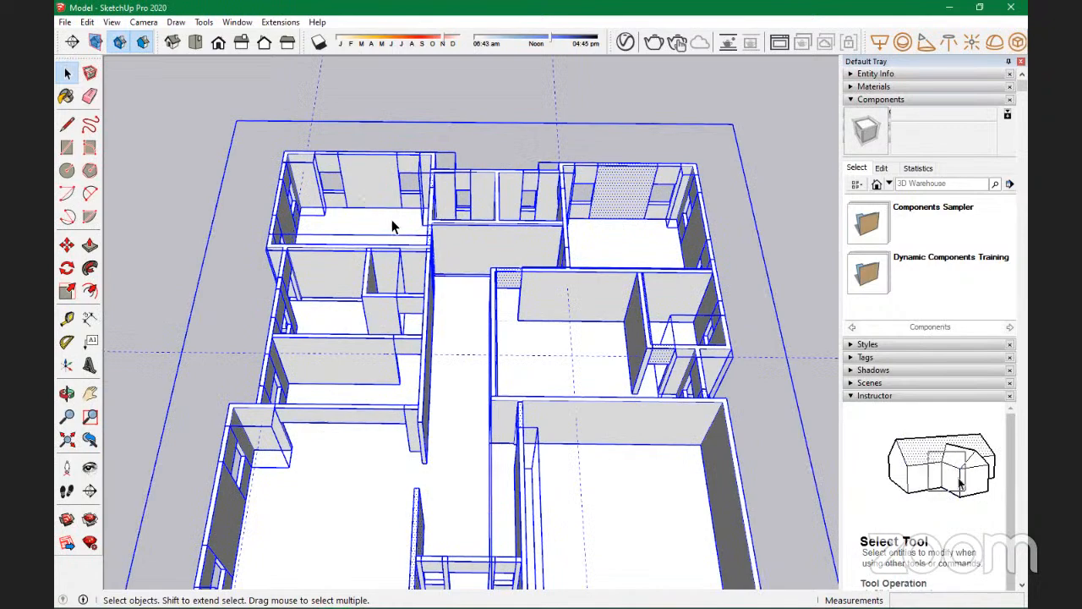
scroll(415, 204, "down", 3)
middle_click_drag(487, 351, 769, 378)
left_click(769, 372)
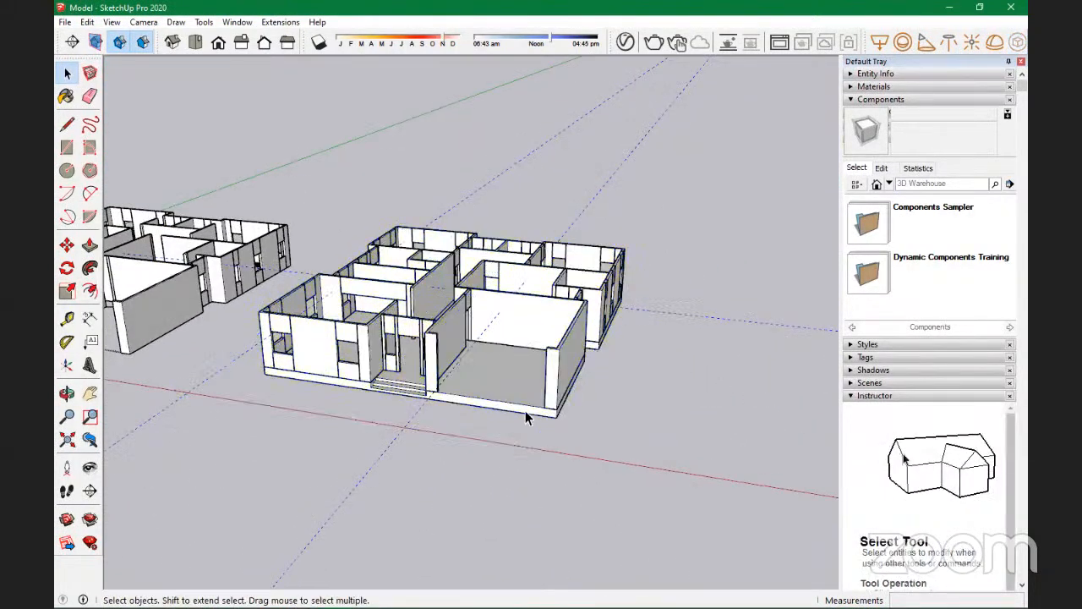
Step: Select the raised floor slab and examine it and the house's entrance steps up close
scroll(401, 389, "up", 3)
left_click(404, 393)
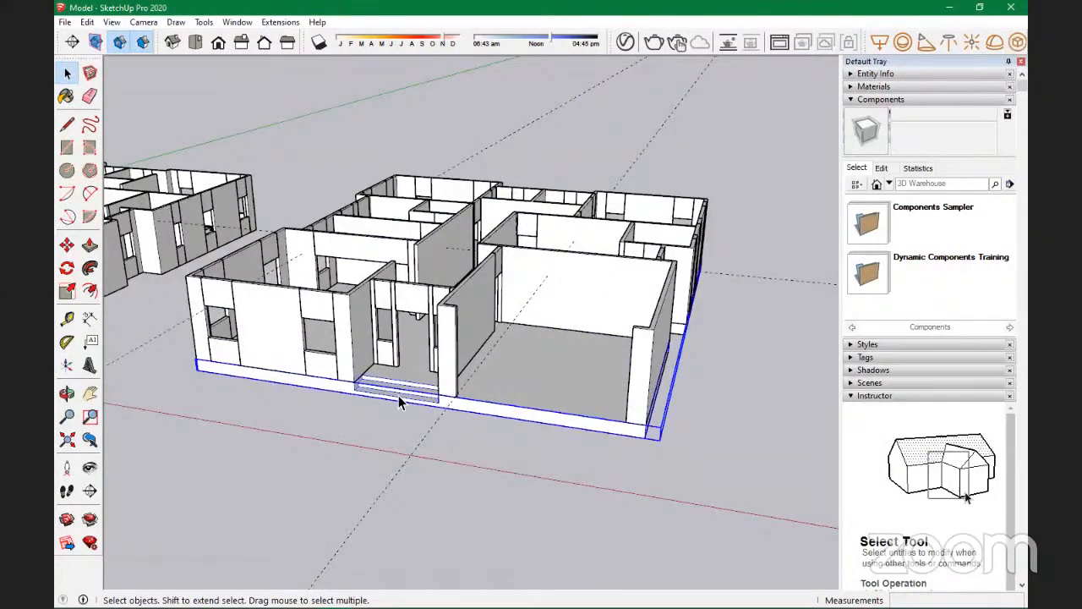
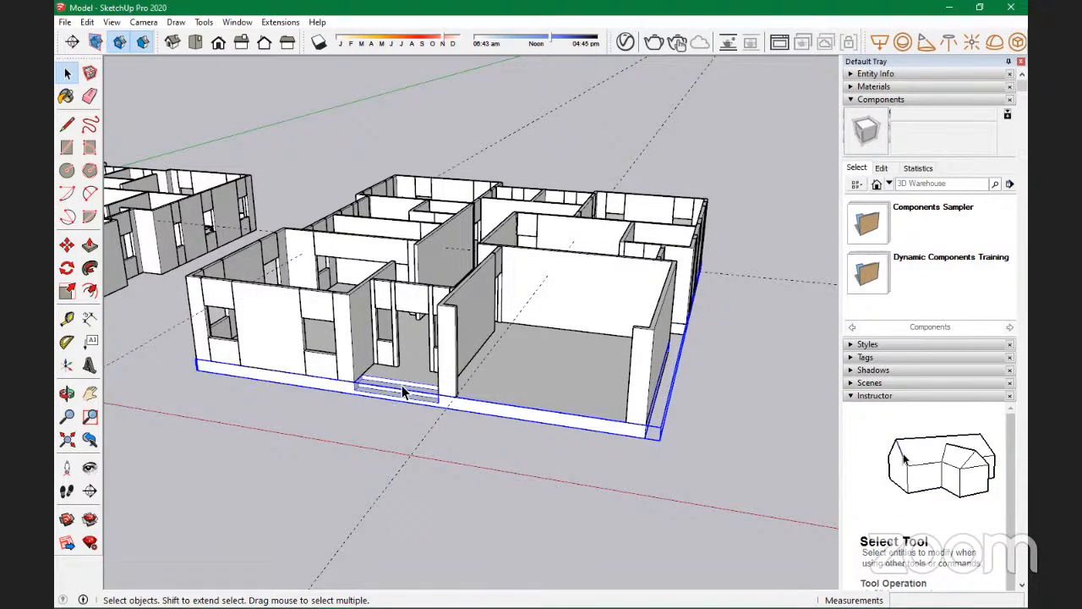
scroll(405, 383, "up", 2)
middle_click_drag(407, 387, 515, 287)
scroll(211, 354, "up", 2)
scroll(517, 292, "down", 4)
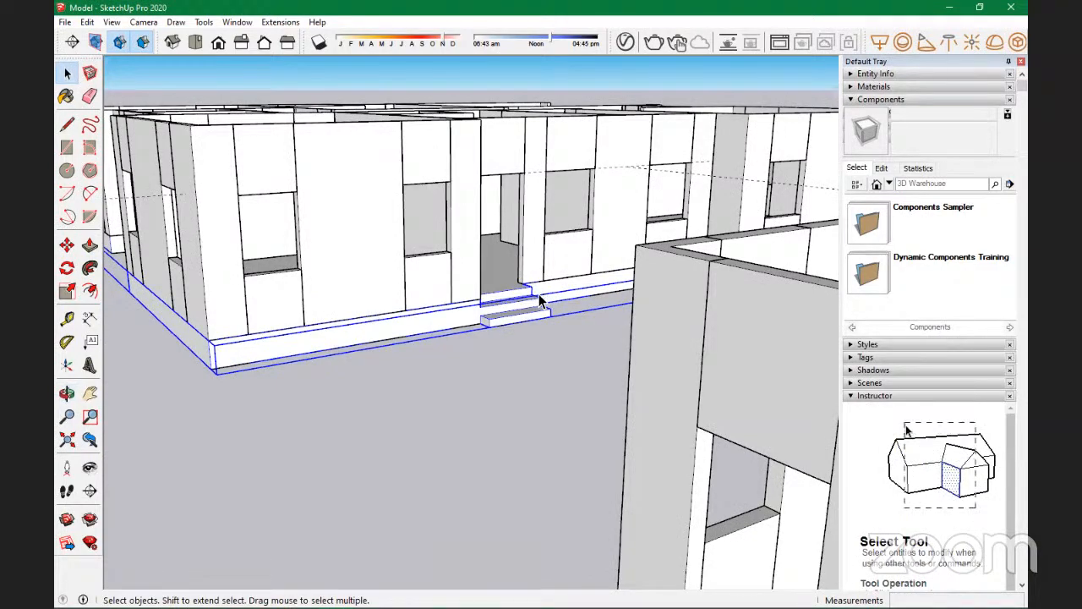
middle_click_drag(540, 301, 198, 394)
scroll(212, 298, "down", 5)
middle_click_drag(504, 315, 288, 355)
scroll(300, 345, "down", 5)
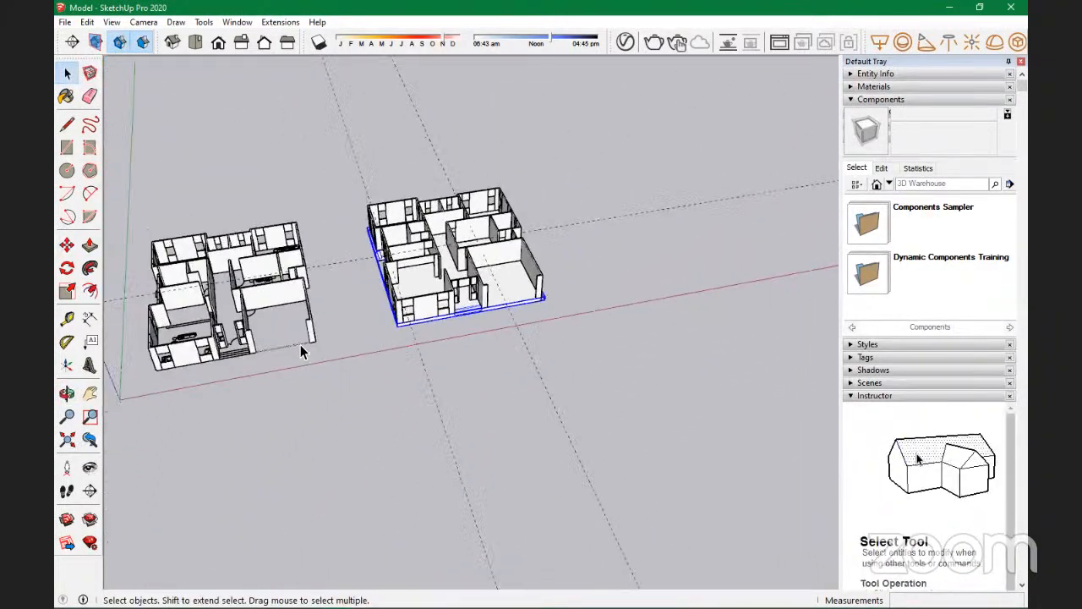
Step: Copy the first house's floor plan about 52 m along the red axis from its lower-left corner, beyond the raised house
left_click(225, 357)
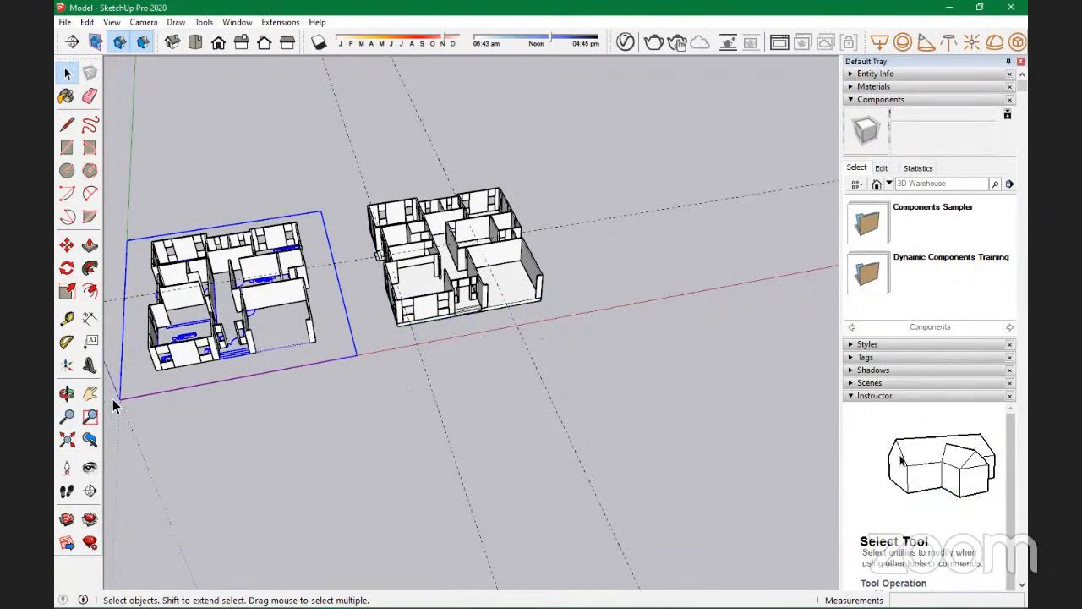
key("m")
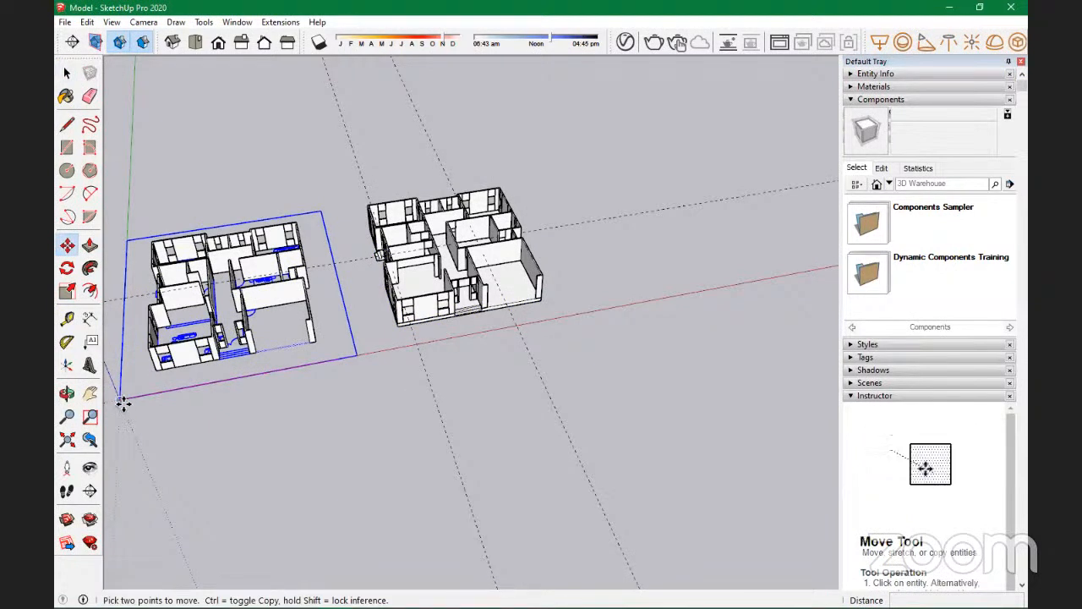
left_click(153, 393)
key("ctrl")
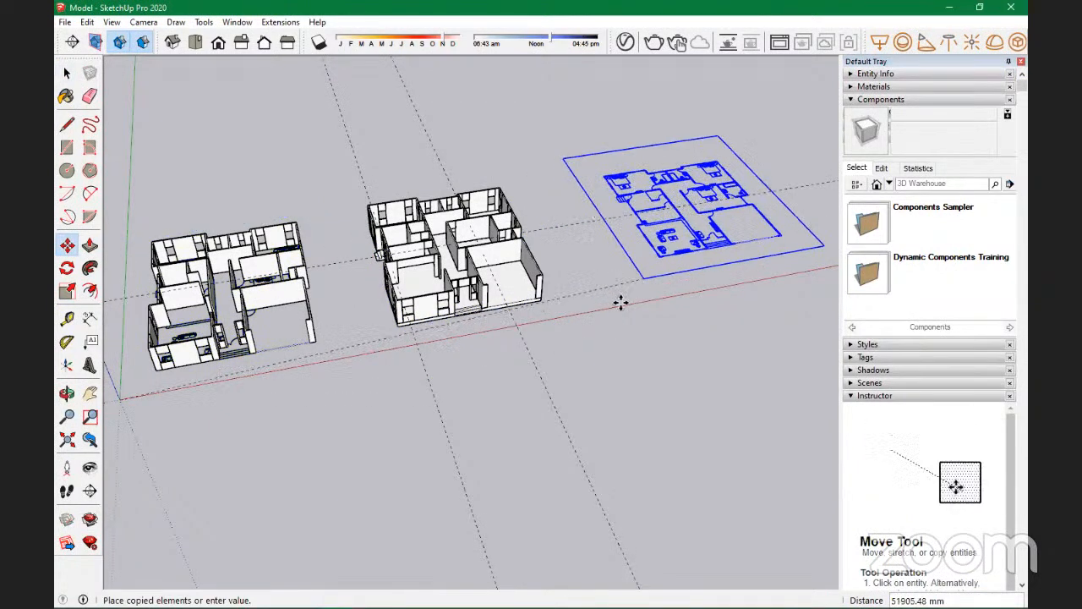
left_click(634, 304)
middle_click_drag(520, 313, 235, 315)
scroll(245, 315, "down", 3)
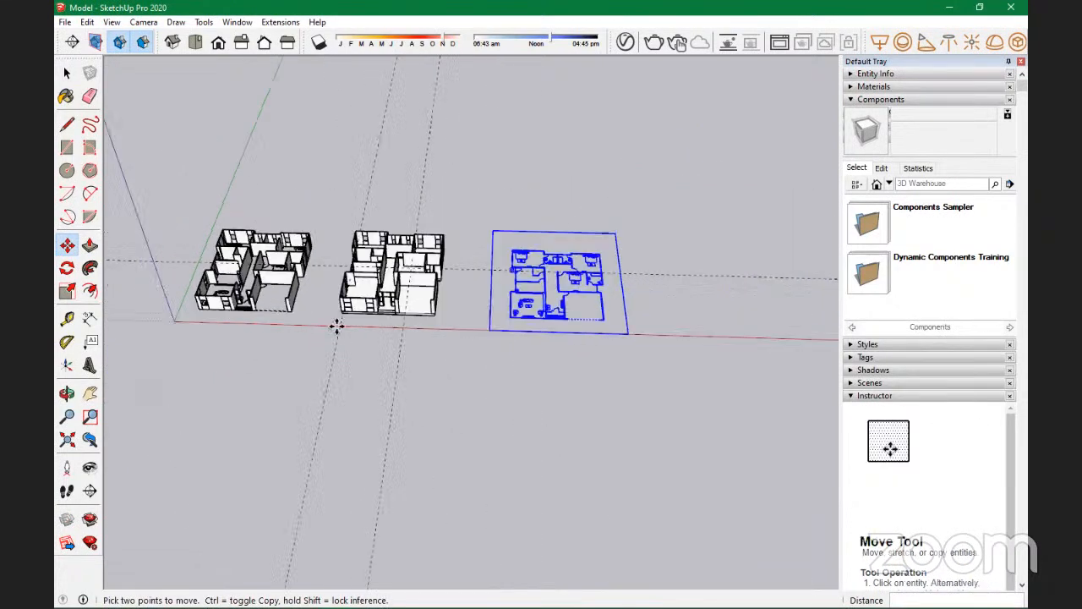
Step: Draw a rectangle about 16 by 18.5 m over the copied plan, from the upper-left bedroom's outer corner to the large empty room's lower-right corner
scroll(541, 303, "up", 3)
scroll(571, 313, "up", 3)
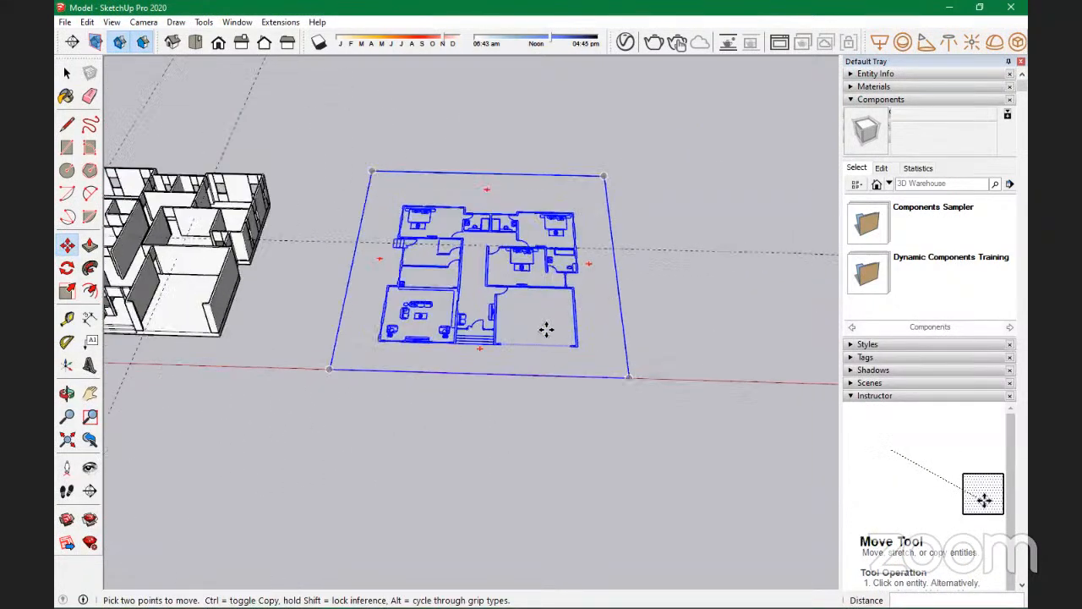
left_click(68, 73)
scroll(427, 182, "up", 3)
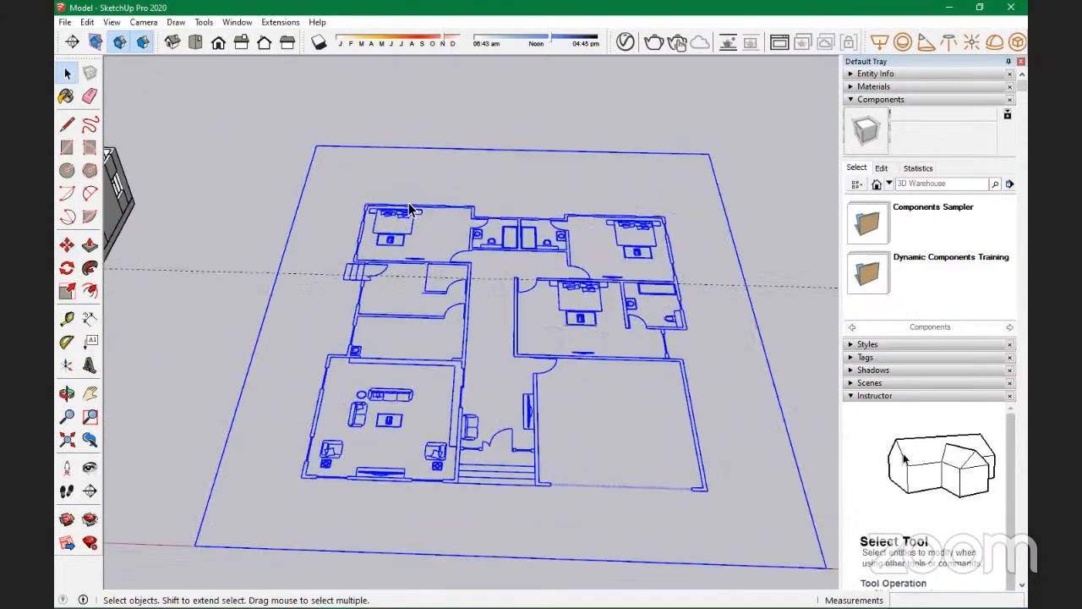
left_click(67, 147)
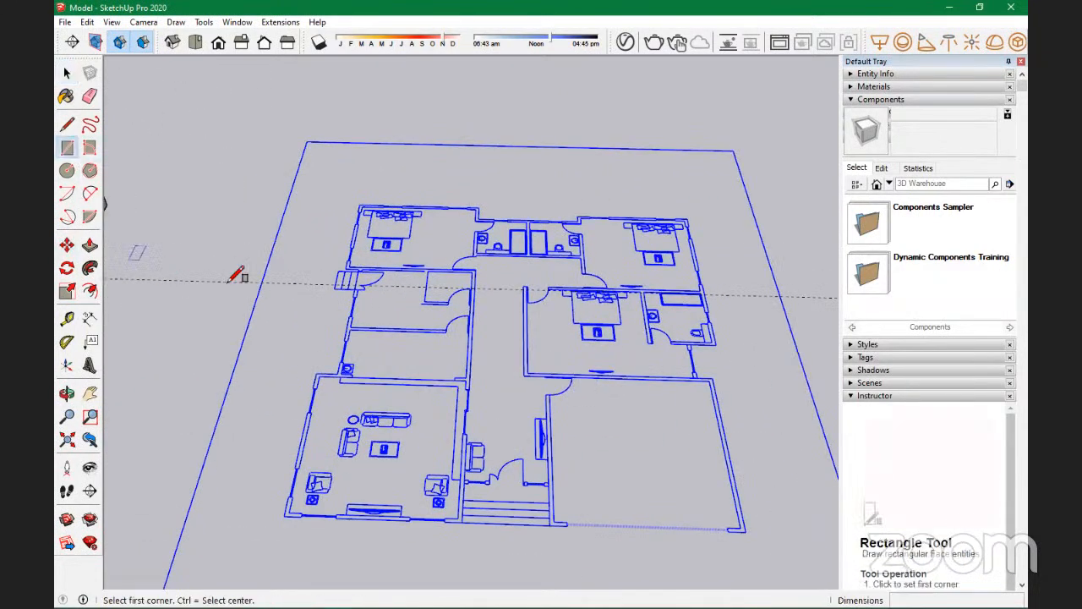
scroll(369, 215, "up", 5)
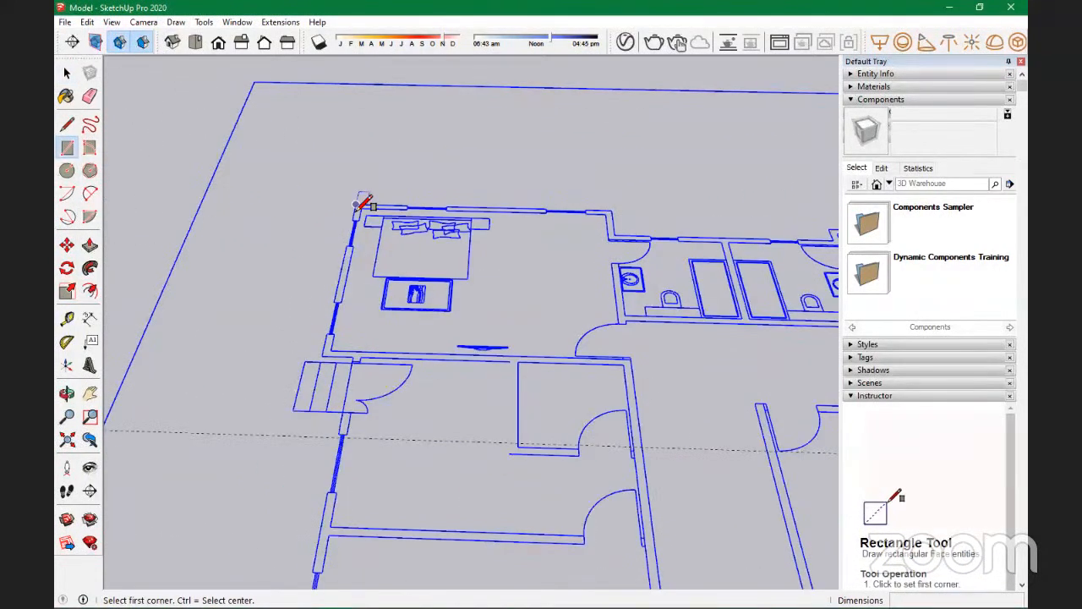
left_click(356, 205)
scroll(362, 196, "down", 6)
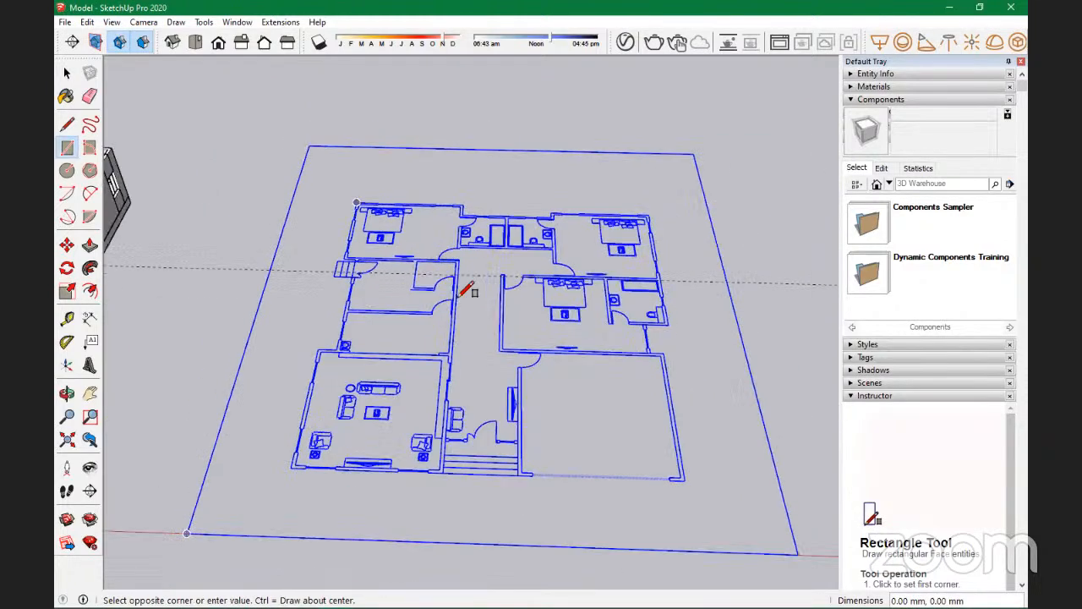
scroll(664, 459, "up", 4)
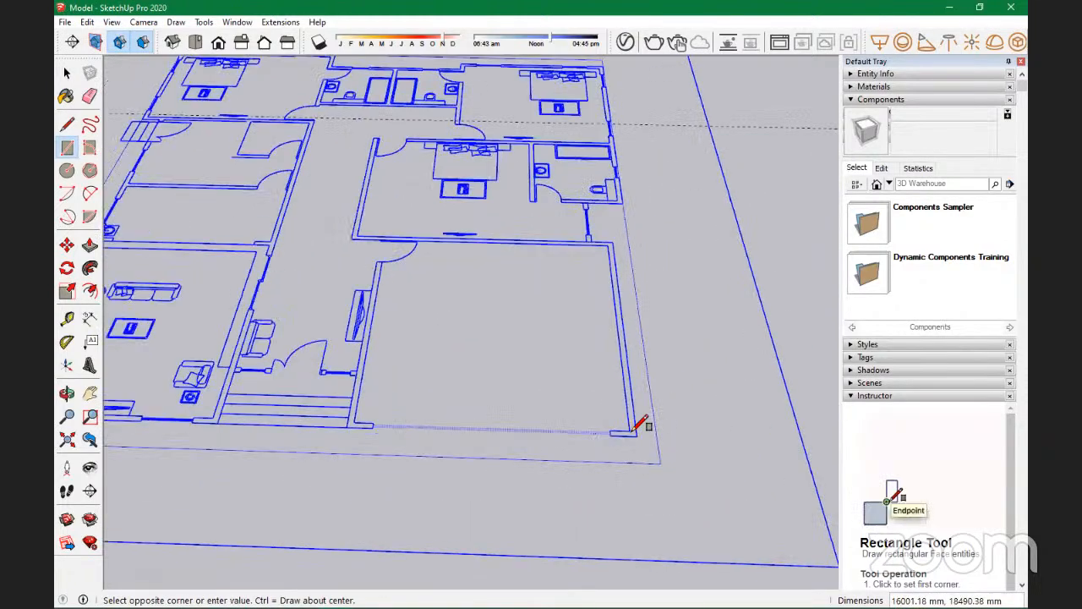
left_click(640, 434)
middle_click_drag(648, 434, 241, 350)
scroll(560, 339, "down", 3)
scroll(492, 317, "up", 8)
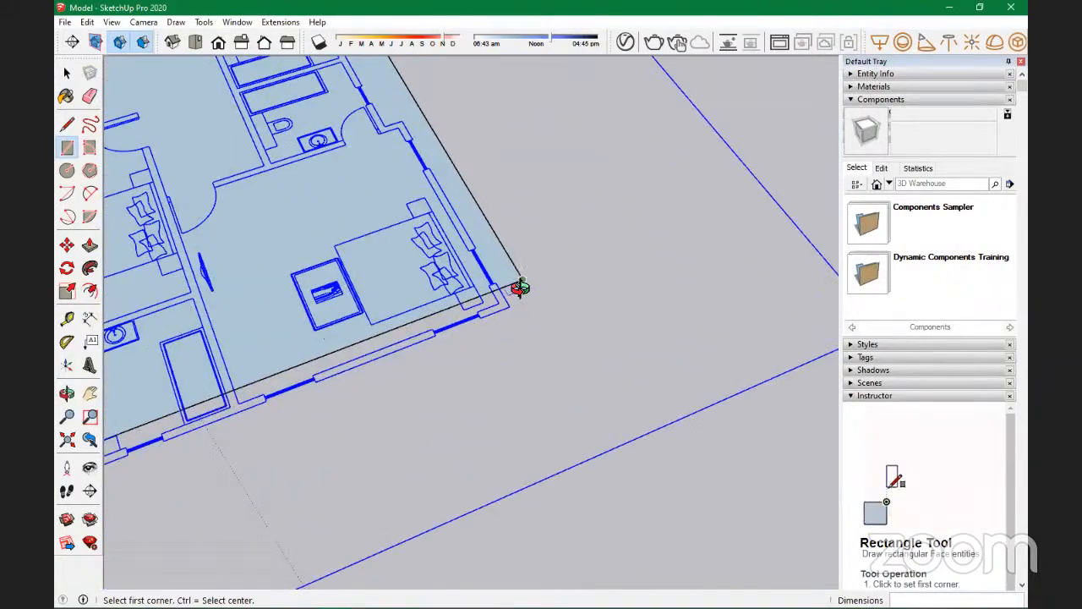
Step: Draw a rectangle about 8.45 by 1.05 m from the lower-right bedroom's outer corner to the adjoining bathroom's far wall
left_click(510, 307)
scroll(510, 307, "down", 3)
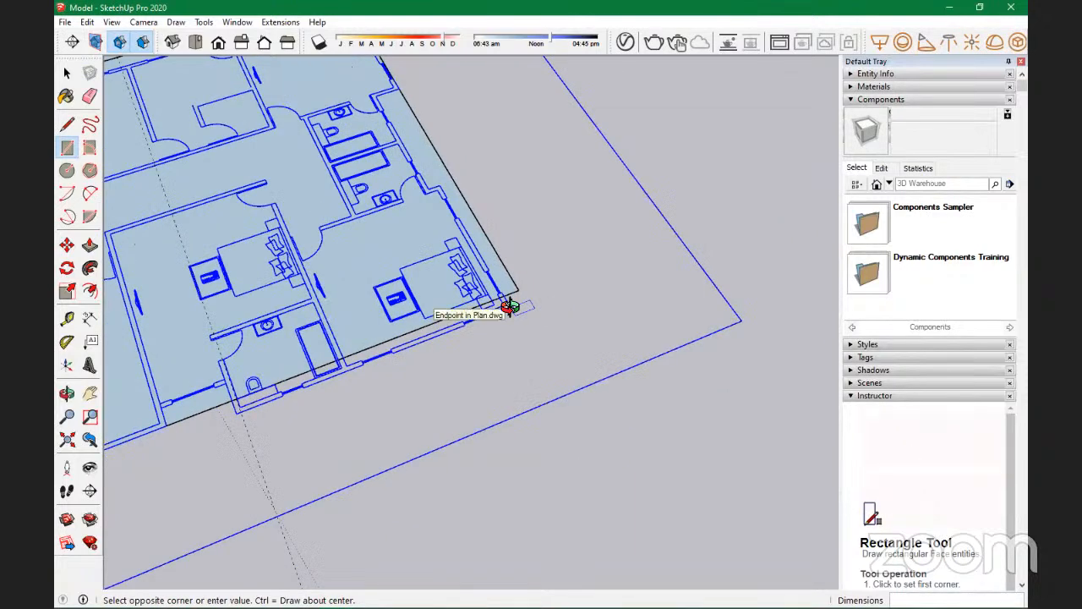
scroll(280, 377, "up", 6)
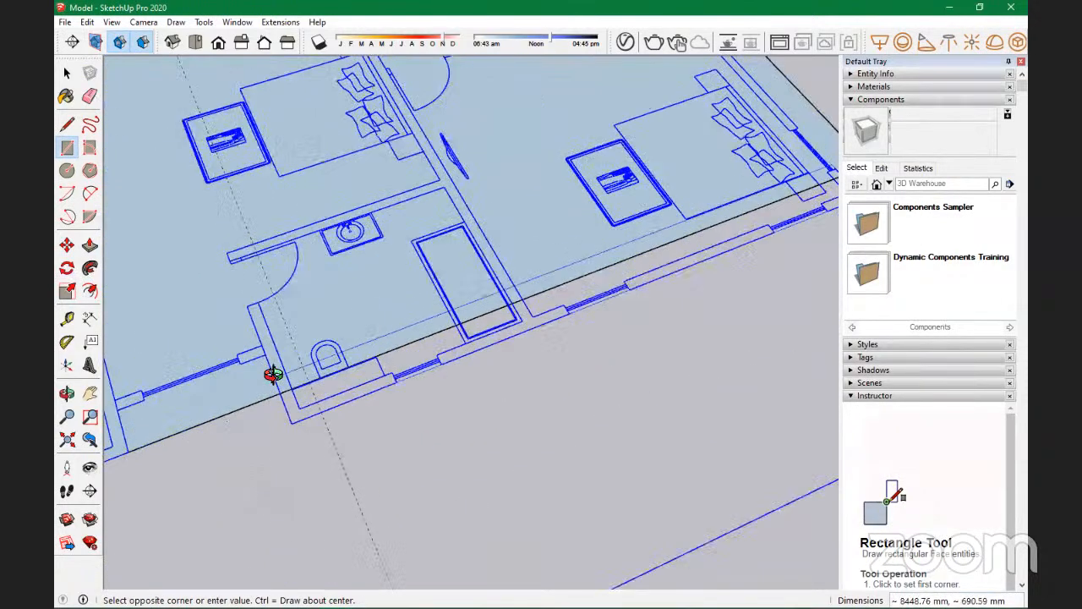
left_click(266, 355)
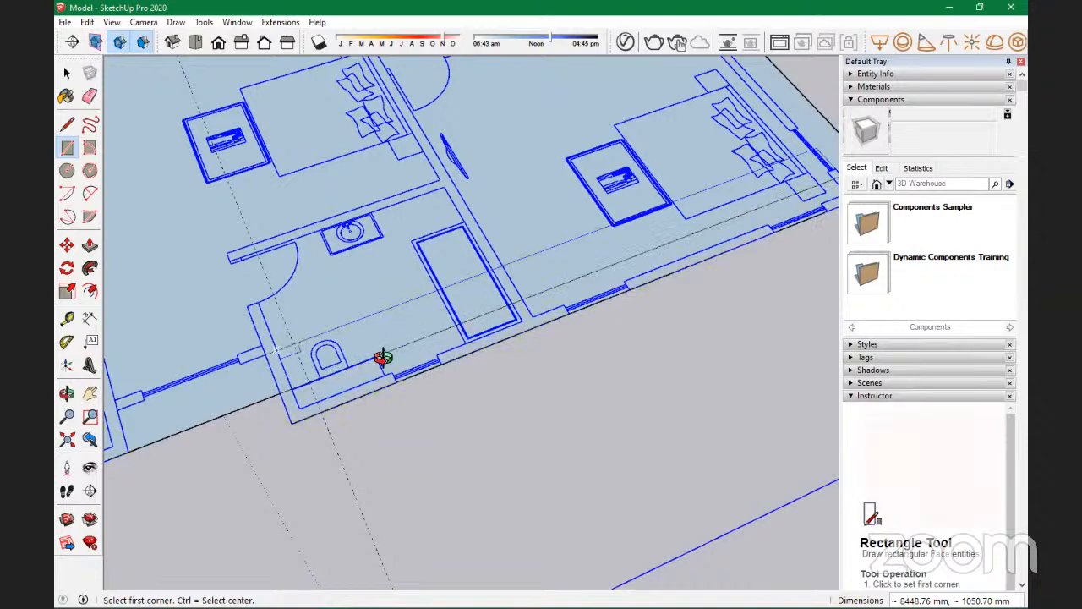
Step: Draw a rectangle over the recess outside the middle bedroom's window, between the large empty room and the projecting bathroom
scroll(423, 358, "down", 3)
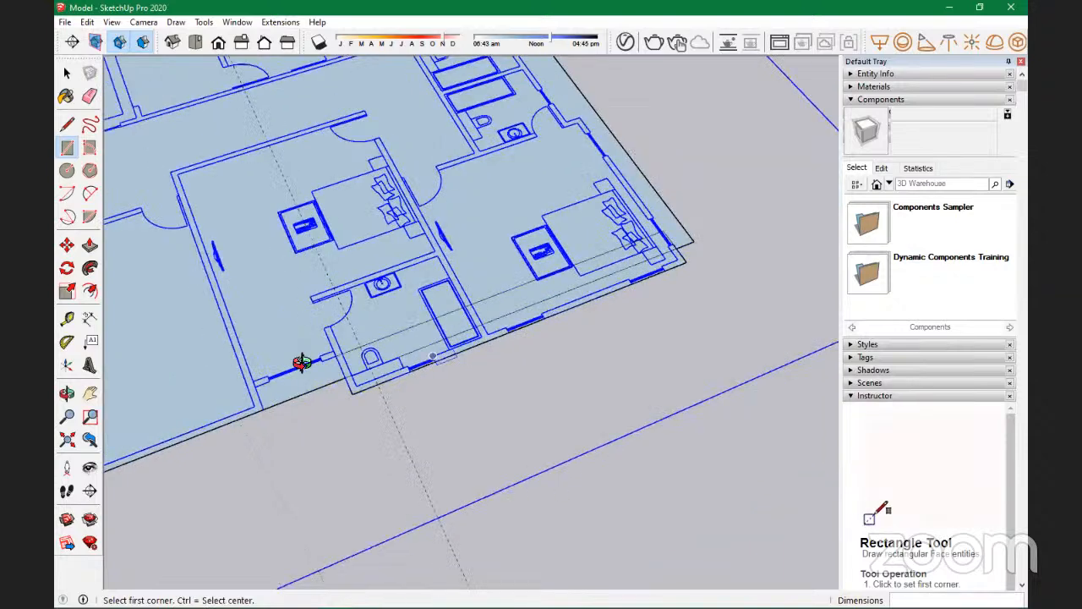
scroll(254, 390, "up", 4)
left_click(251, 375)
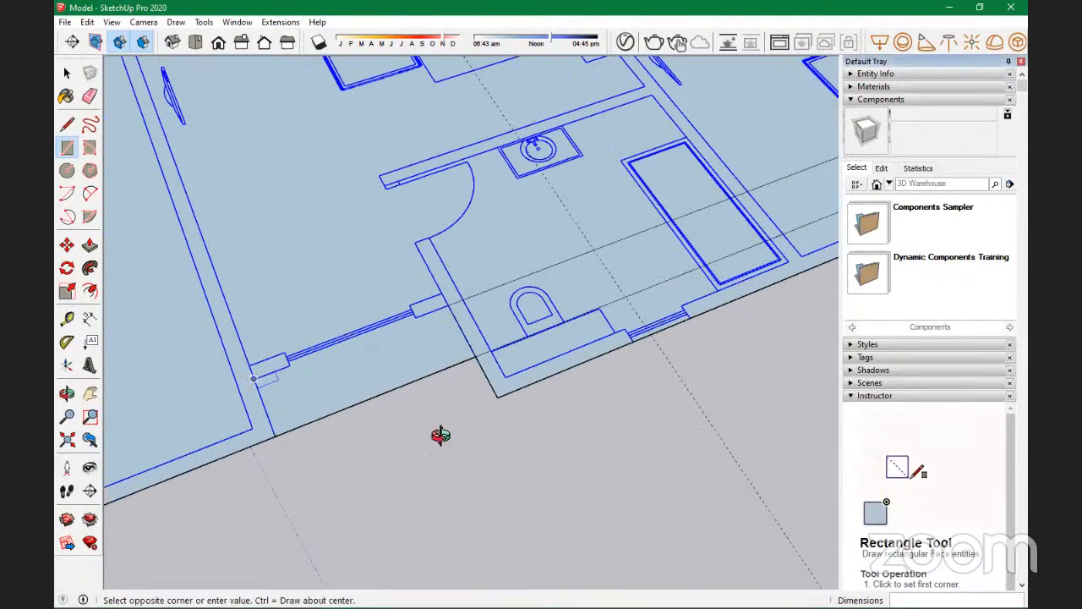
left_click(474, 357)
scroll(431, 410, "down", 6)
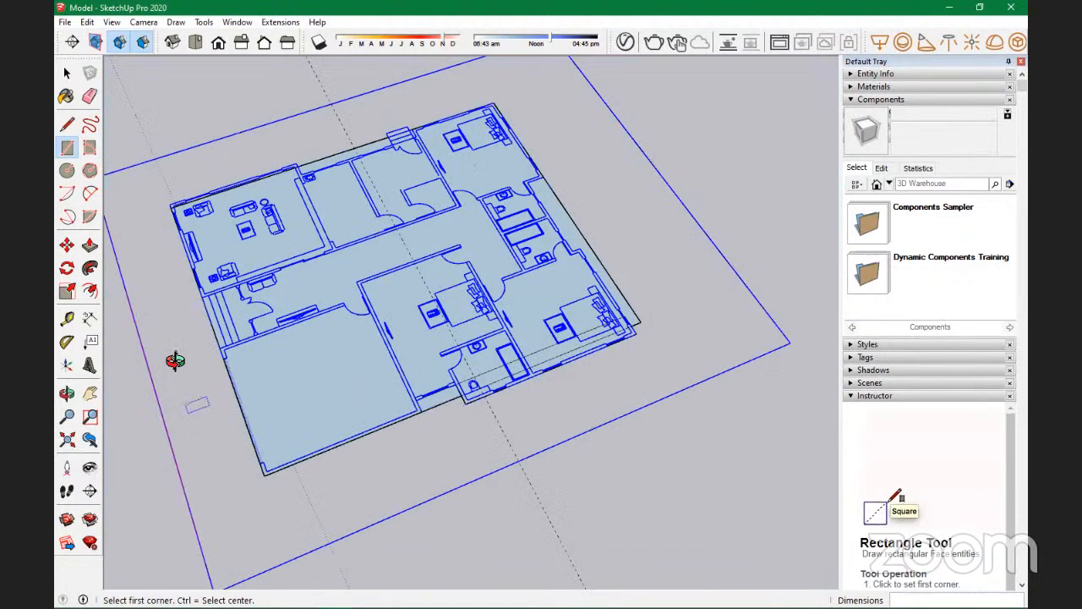
Step: Draw three adjoining rectangles about 3 by 0.3 m over the treads of the front entrance steps
scroll(181, 314, "up", 6)
scroll(186, 317, "up", 2)
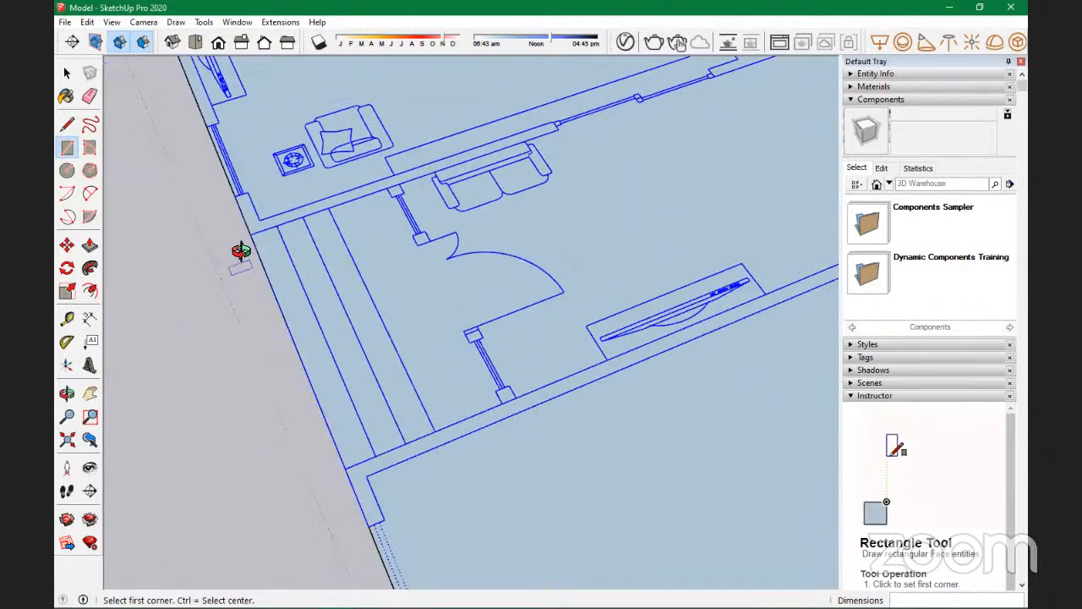
left_click(249, 238)
left_click(374, 456)
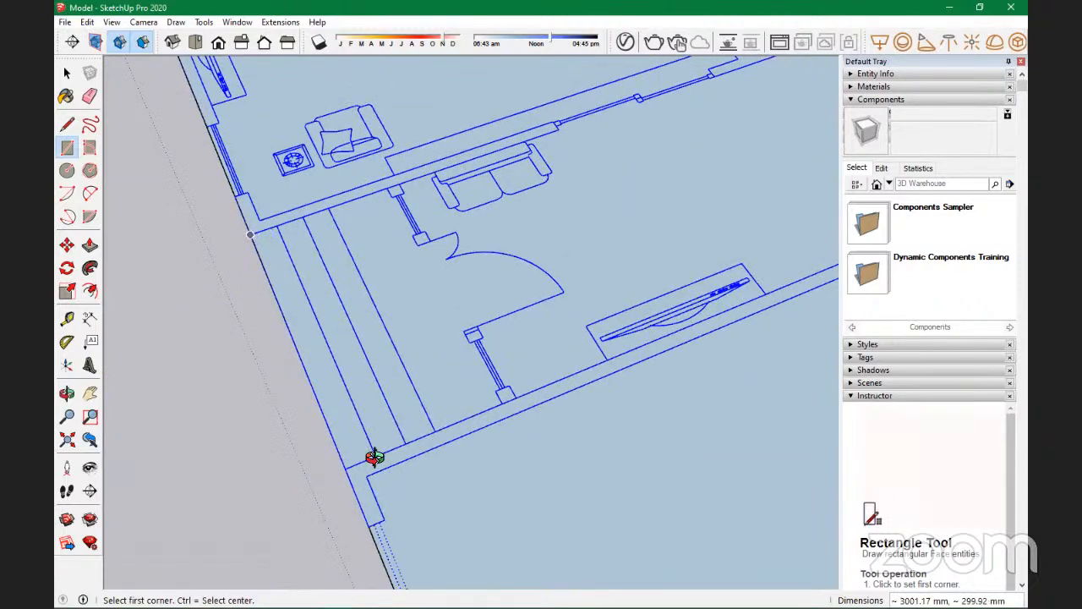
left_click(303, 216)
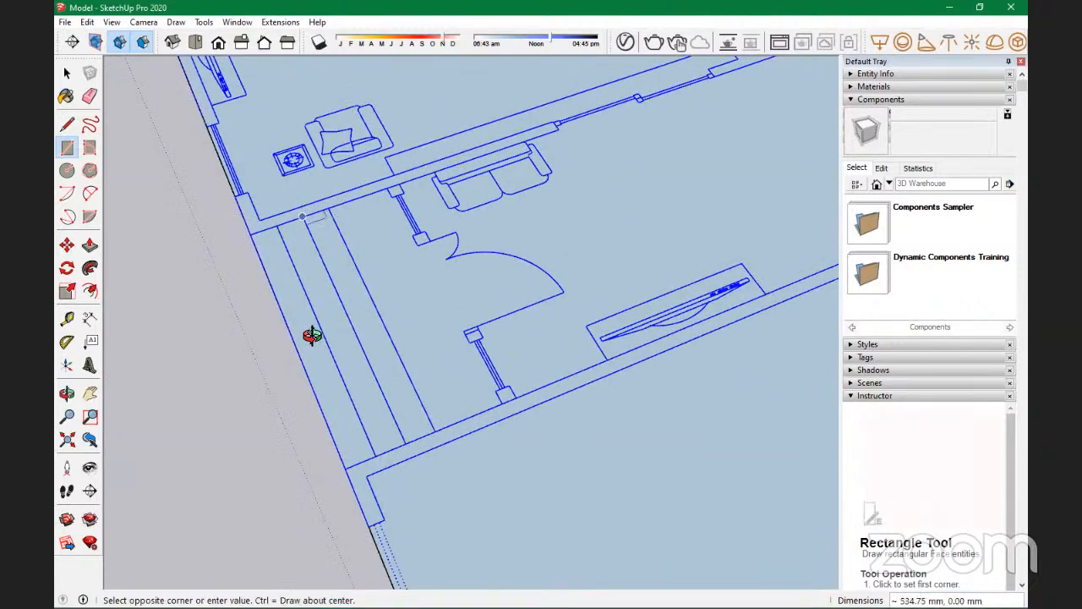
left_click(371, 452)
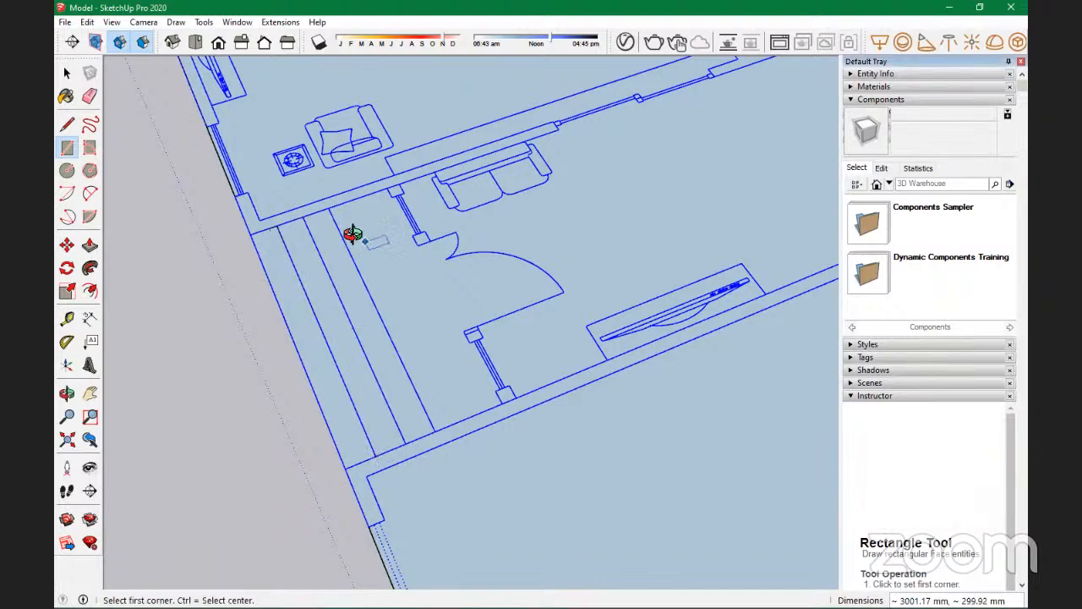
left_click(328, 208)
left_click(401, 439)
Step: Draw a rectangle about 6.6 by 0.25 m over the living room's outer wall, from its recess-side corner to the face's corner
scroll(372, 495, "down", 5)
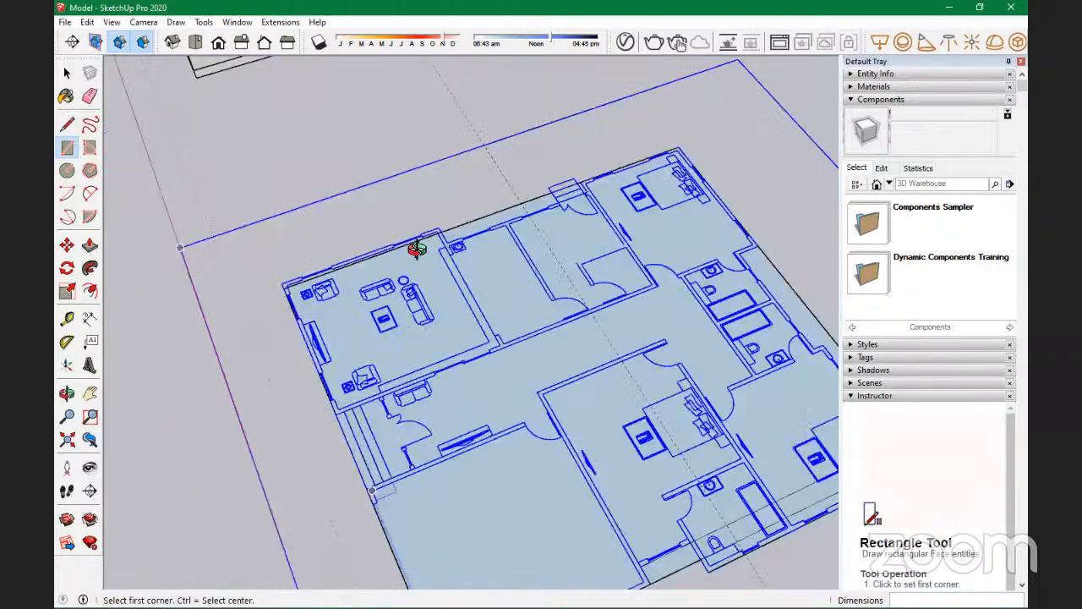
scroll(351, 232, "up", 5)
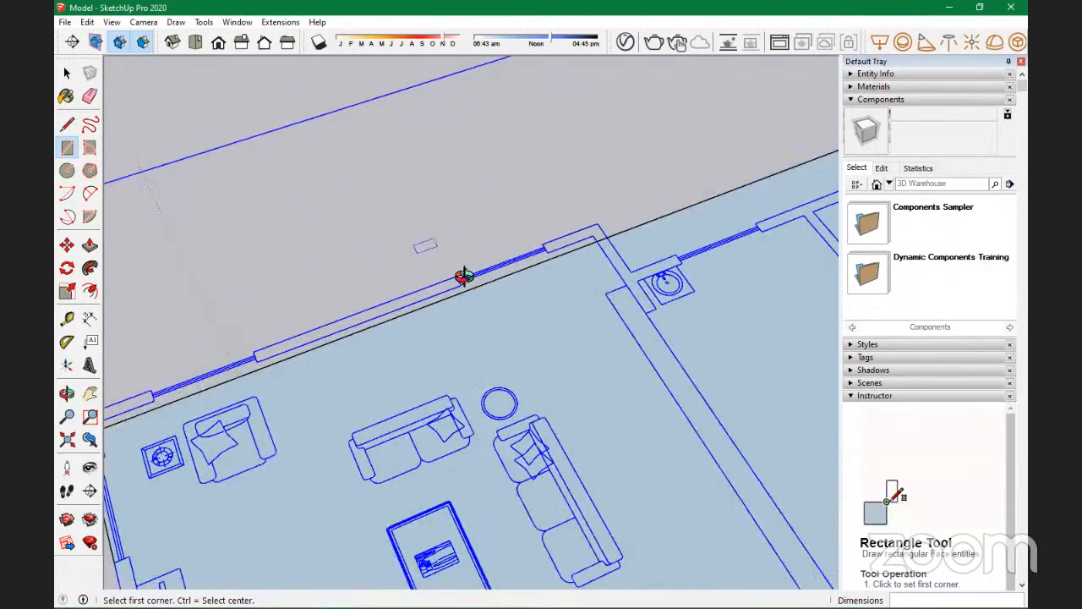
scroll(466, 273, "up", 2)
left_click(563, 236)
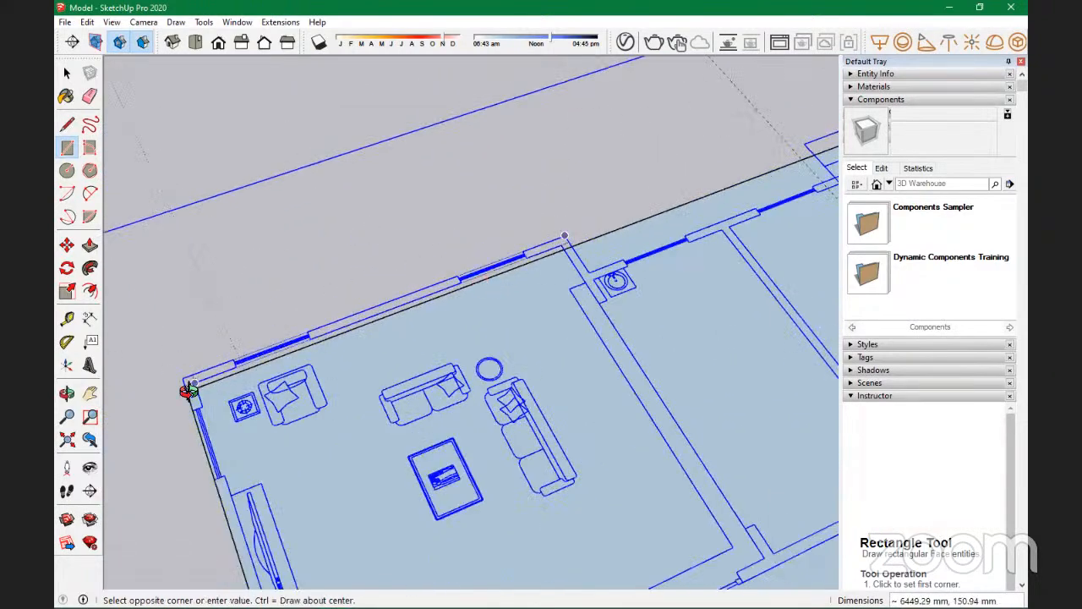
scroll(187, 390, "up", 3)
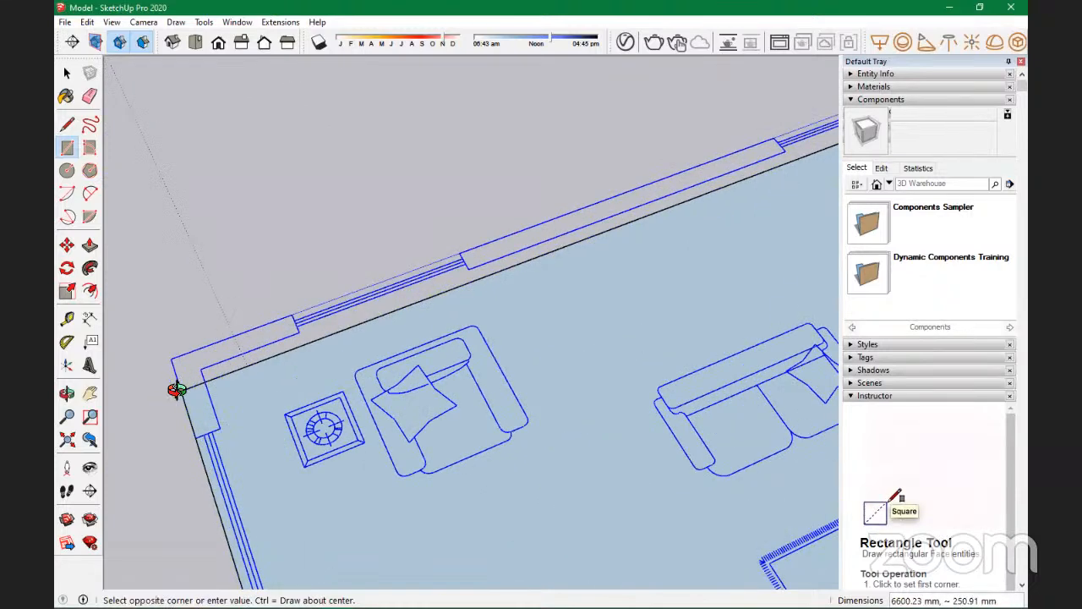
left_click(176, 390)
scroll(176, 390, "down", 5)
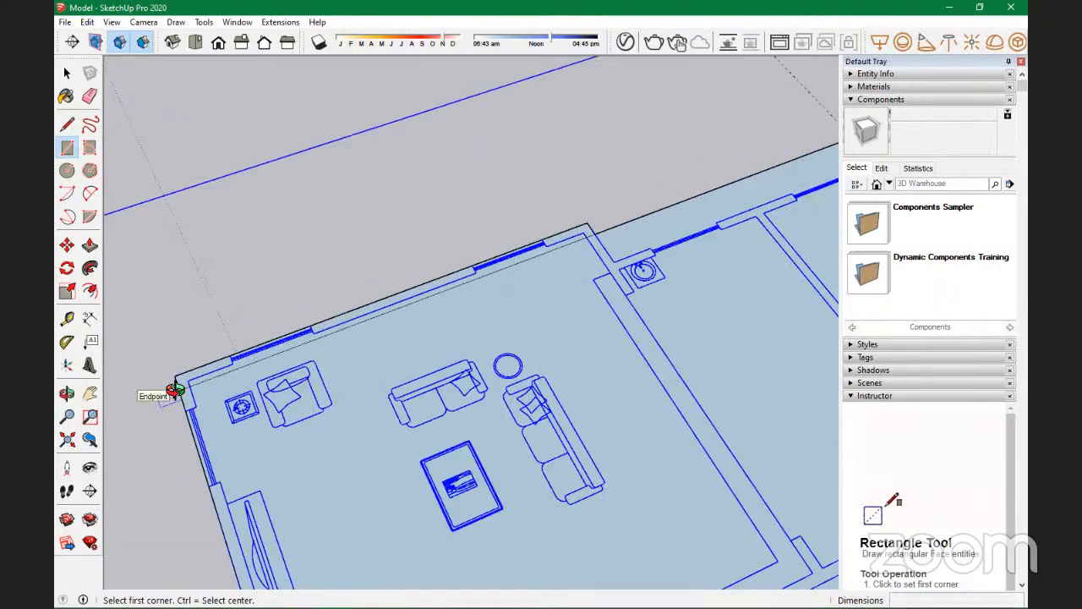
Step: Draw a rectangle about 6.35 by 0.6 m over the recess between the living room and the upper bedroom, behind the back steps
scroll(674, 233, "up", 3)
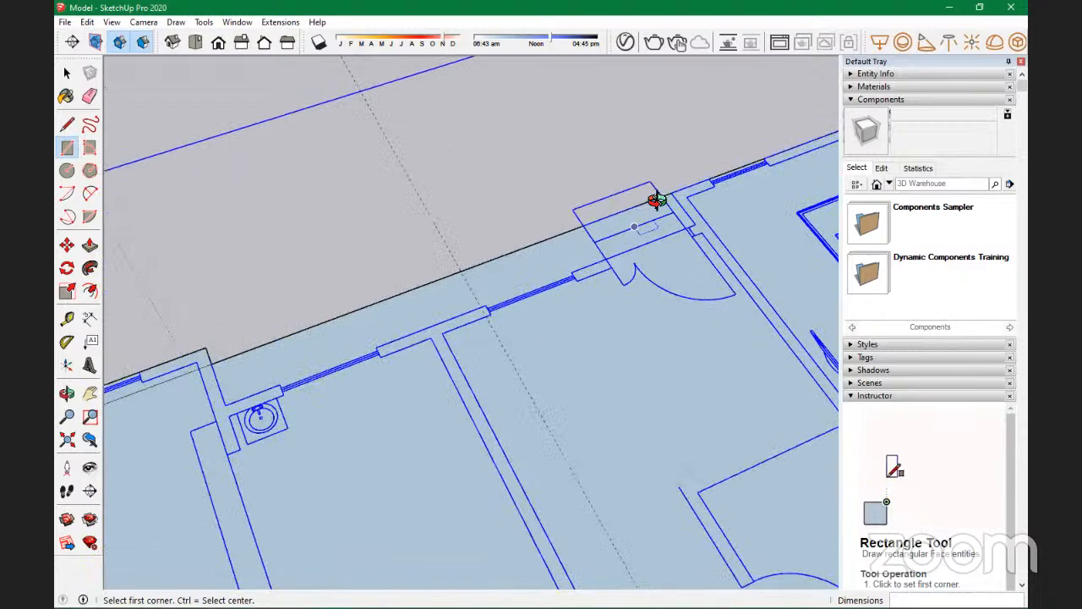
left_click(667, 191)
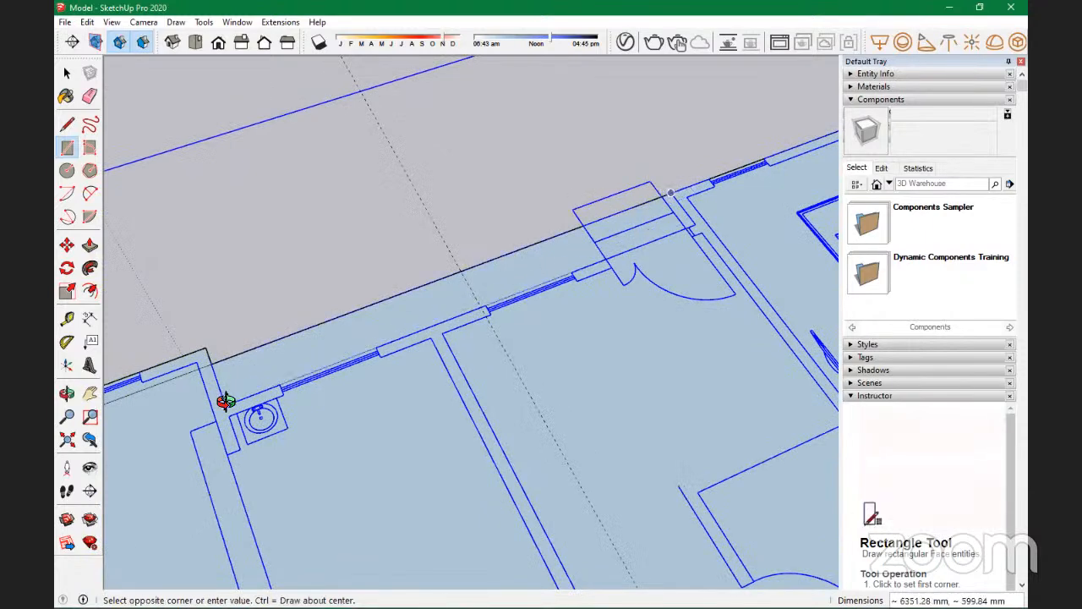
key("Escape")
scroll(218, 404, "down", 4)
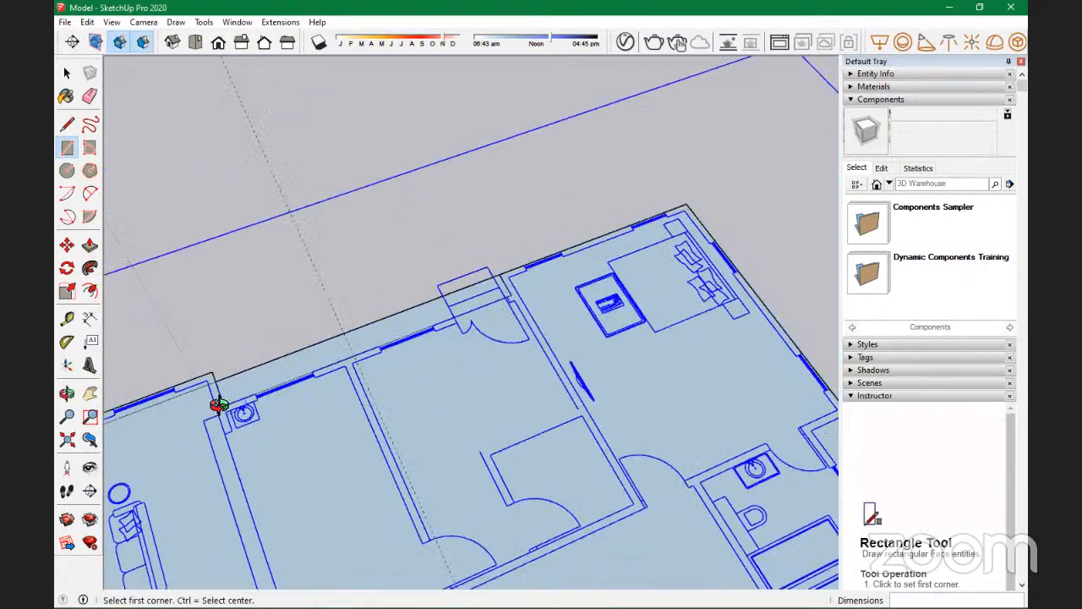
scroll(406, 314, "down", 5)
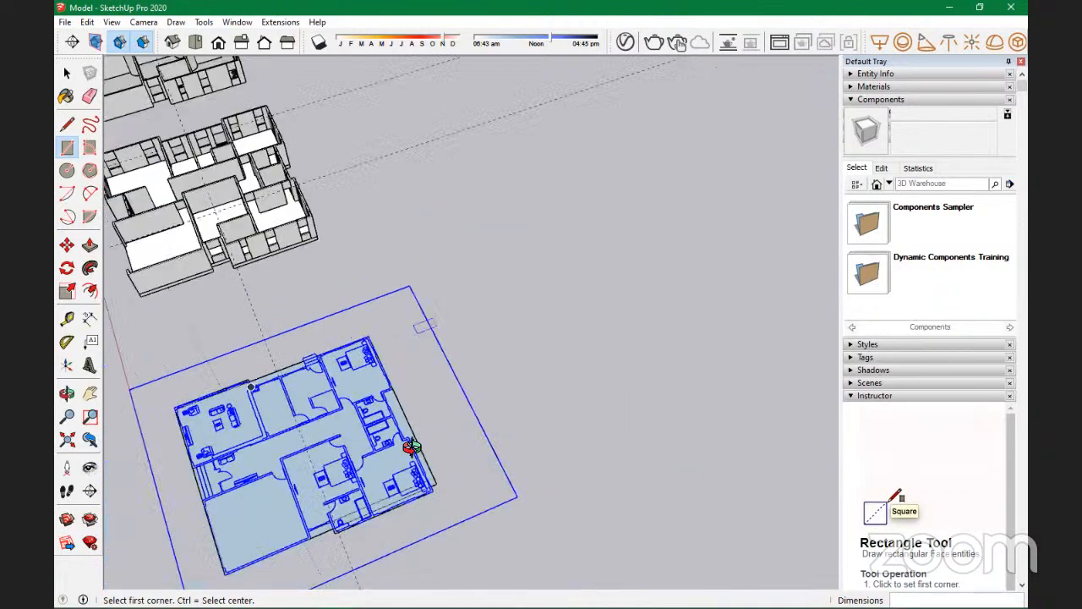
Step: Draw a narrow rectangle along the bathroom side, from the upper bedroom's recess corner to below the lower bedroom's outer corner
scroll(406, 455, "up", 6)
scroll(307, 192, "up", 3)
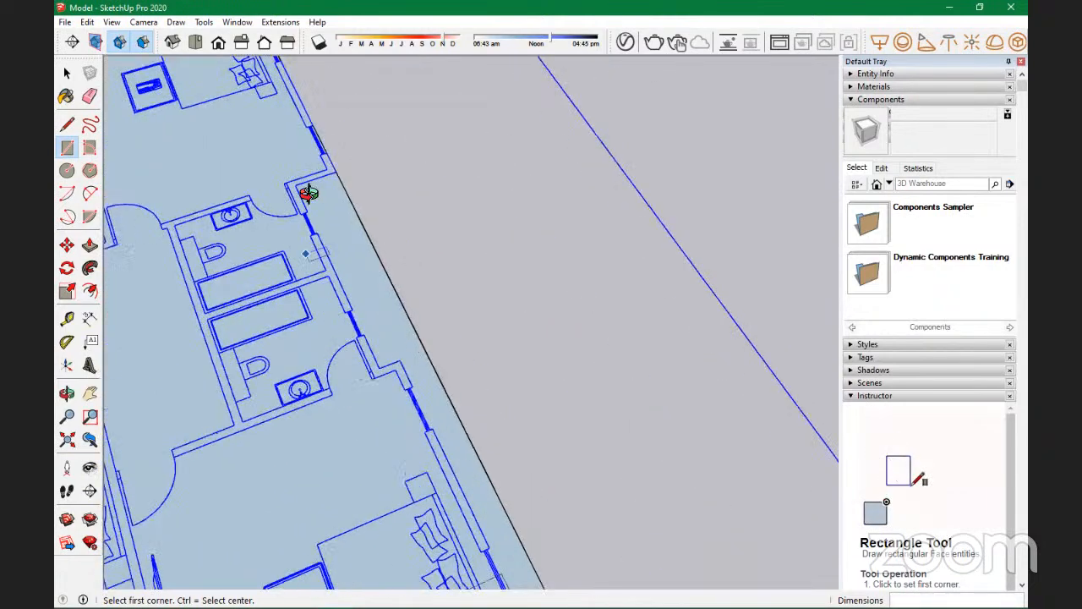
left_click(293, 184)
scroll(295, 183, "down", 2)
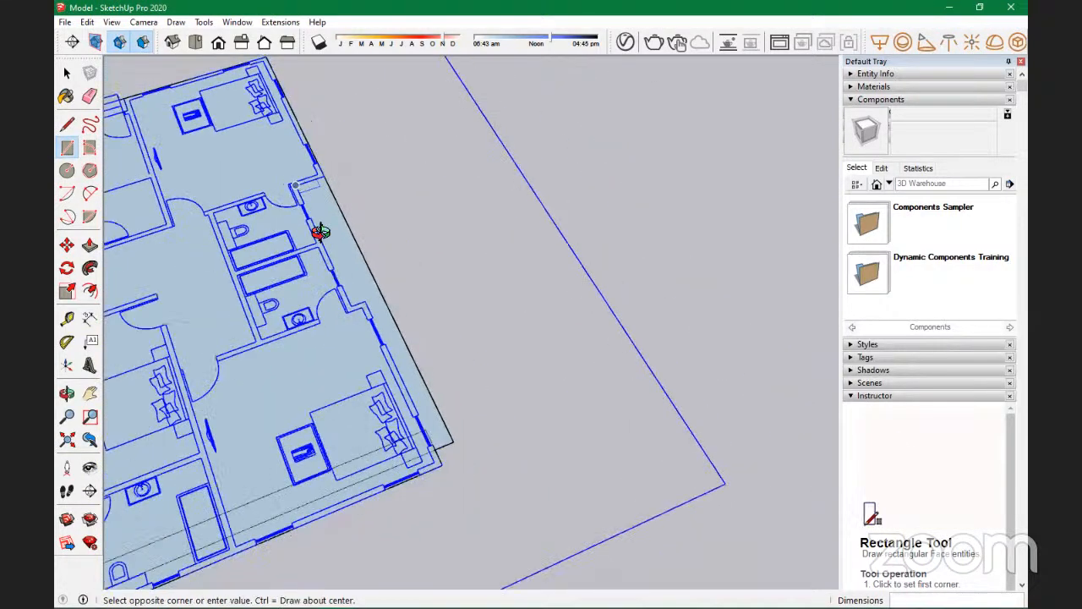
scroll(443, 455, "up", 4)
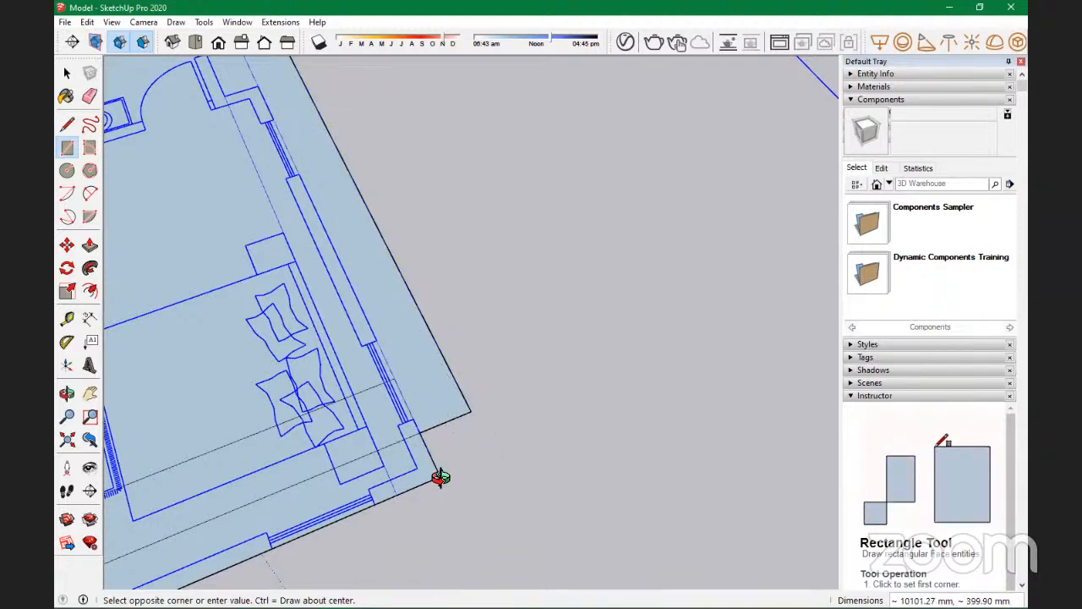
left_click(493, 454)
scroll(444, 445, "down", 3)
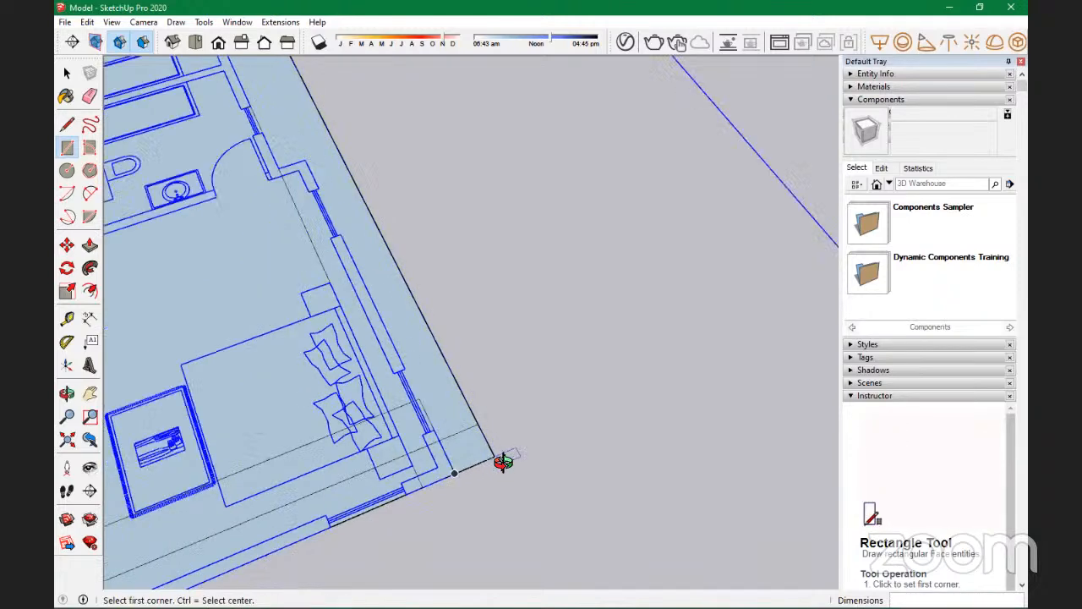
Step: Erase the surplus outline beyond the bathroom side and draw a rectangle about 5.3 by 0.4 m over the lower bedroom's outer wall
key("e")
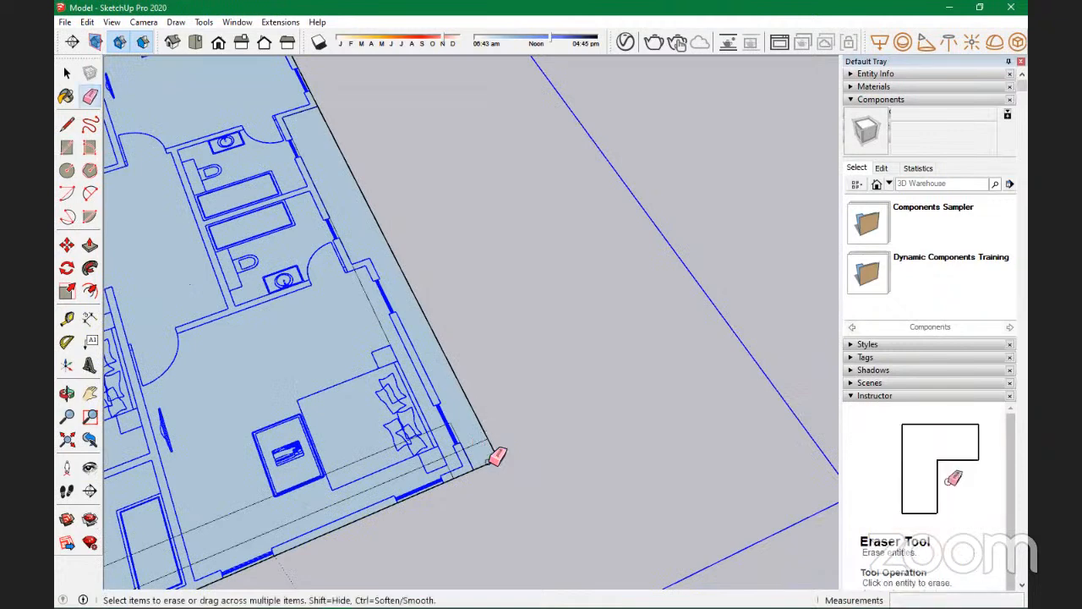
left_click(494, 457)
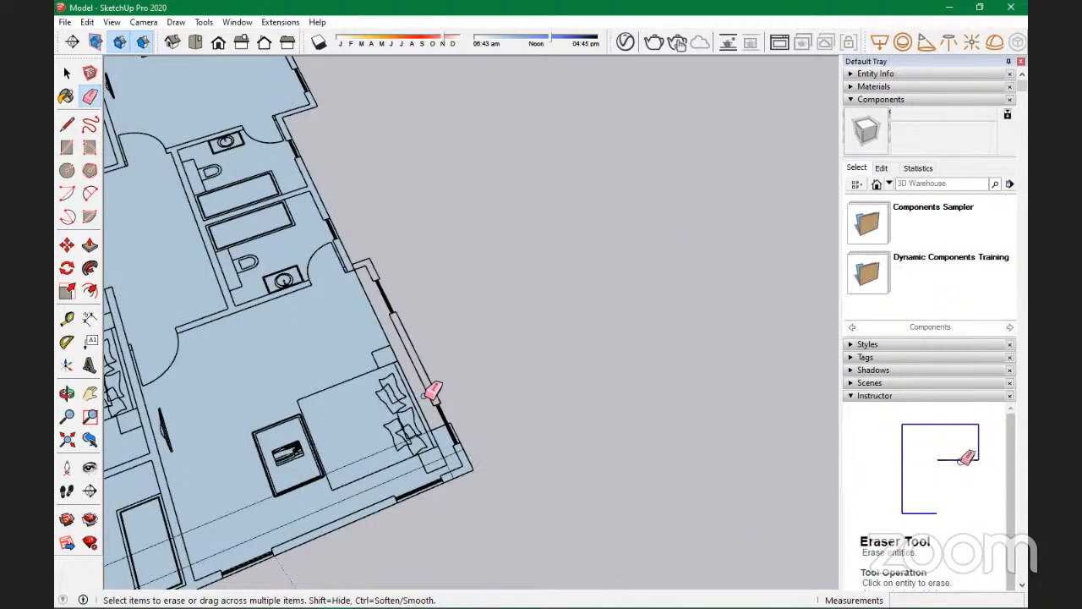
key("r")
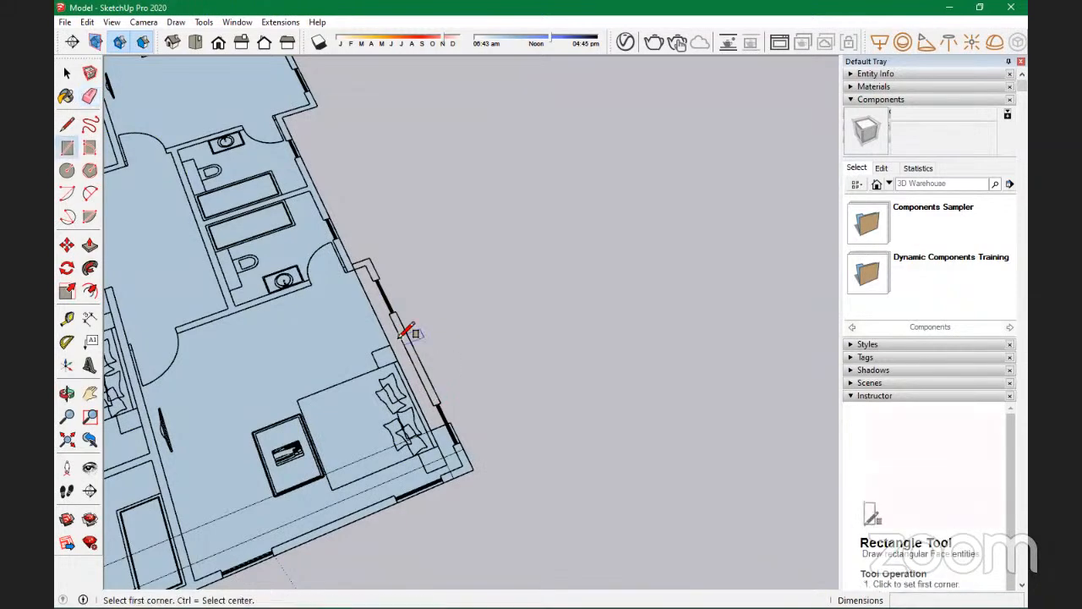
scroll(380, 279, "up", 3)
left_click(367, 232)
scroll(367, 232, "down", 2)
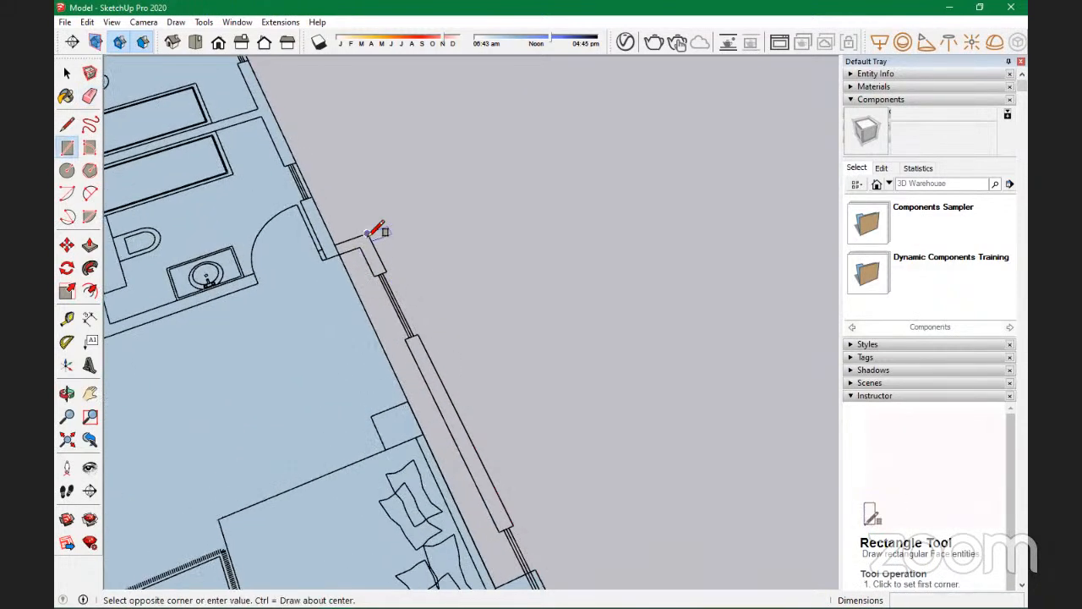
left_click(498, 554)
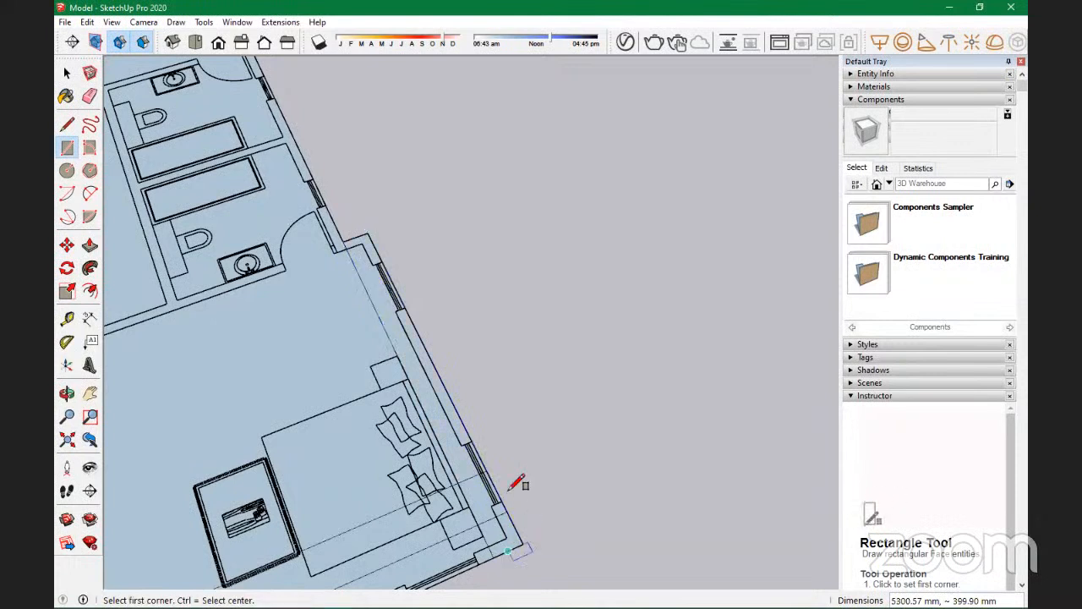
Step: Erase the leftover rectangle lines crossing the lower-right bedroom and its outer corner
key("e")
left_click_drag(371, 285, 350, 293)
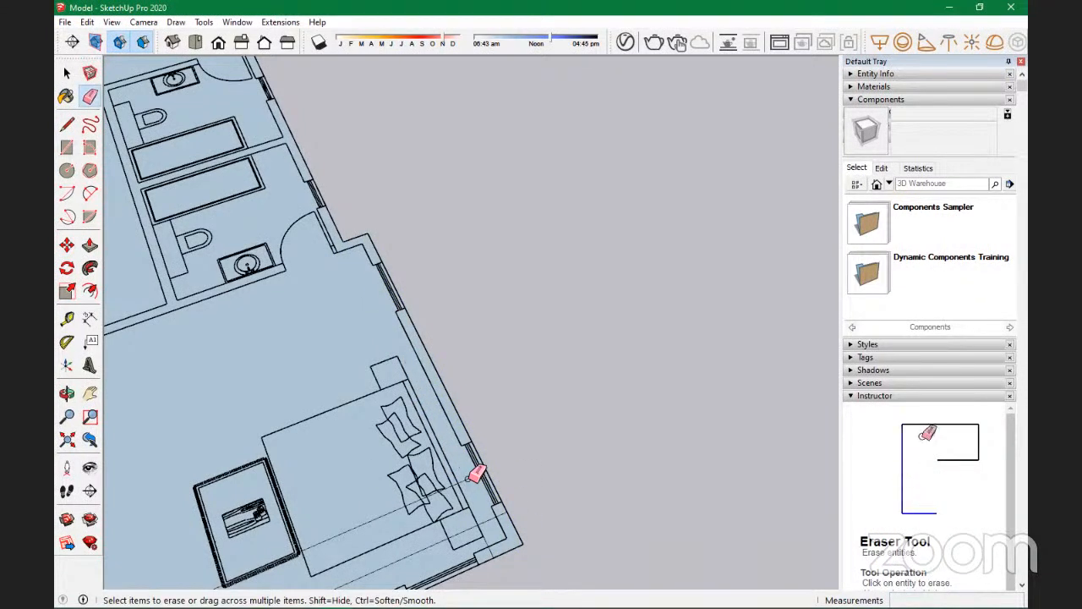
scroll(480, 431, "down", 4)
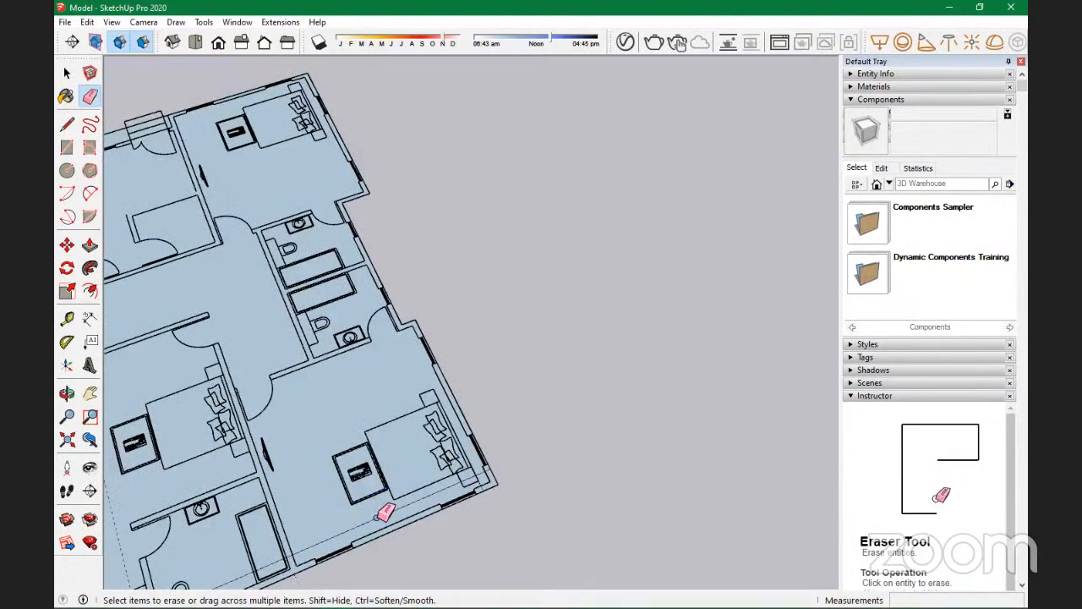
scroll(486, 483, "up", 3)
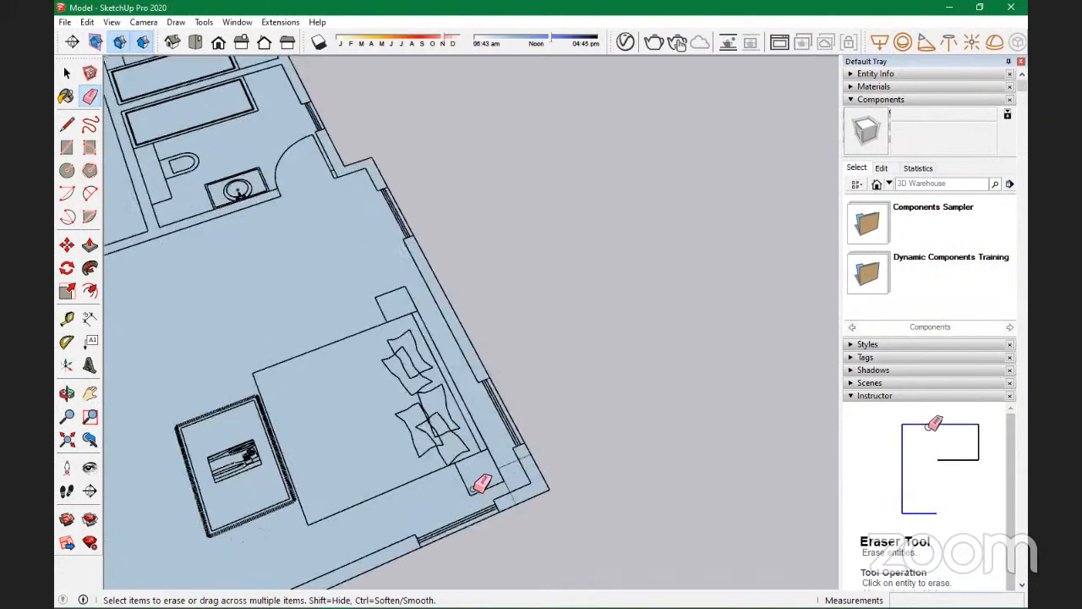
scroll(480, 484, "up", 3)
Step: Erase the surplus edges along the remaining outline recesses and the leftover line inside the living room's outer wall
scroll(565, 448, "down", 6)
scroll(655, 400, "down", 4)
scroll(450, 500, "up", 5)
scroll(454, 497, "up", 3)
scroll(565, 423, "down", 2)
scroll(591, 406, "down", 5)
scroll(367, 355, "up", 5)
scroll(393, 405, "down", 2)
scroll(423, 305, "down", 2)
scroll(449, 240, "up", 1)
scroll(446, 242, "up", 4)
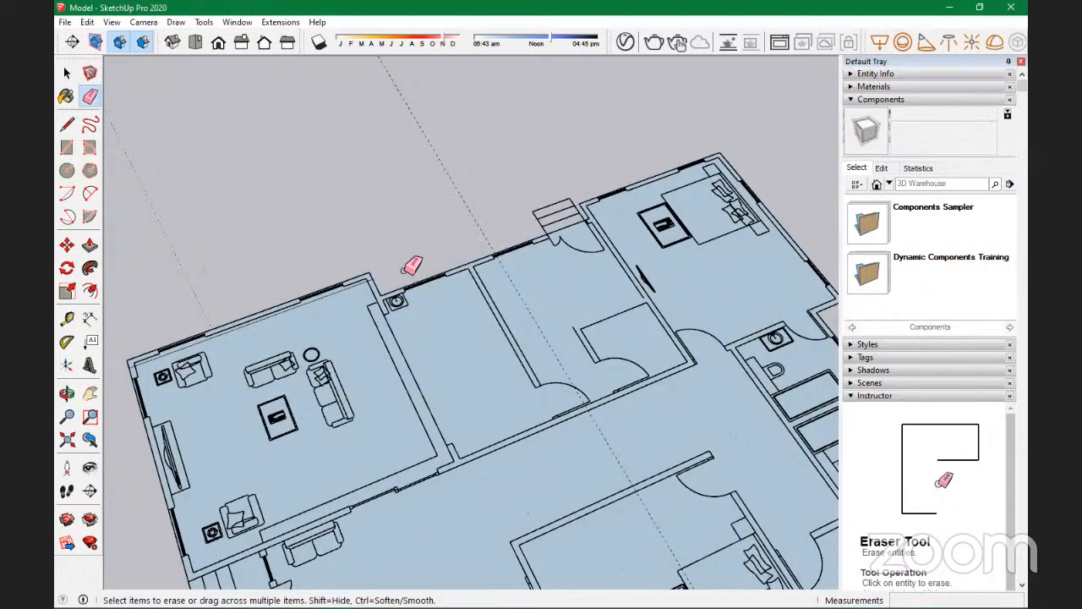
scroll(351, 283, "up", 3)
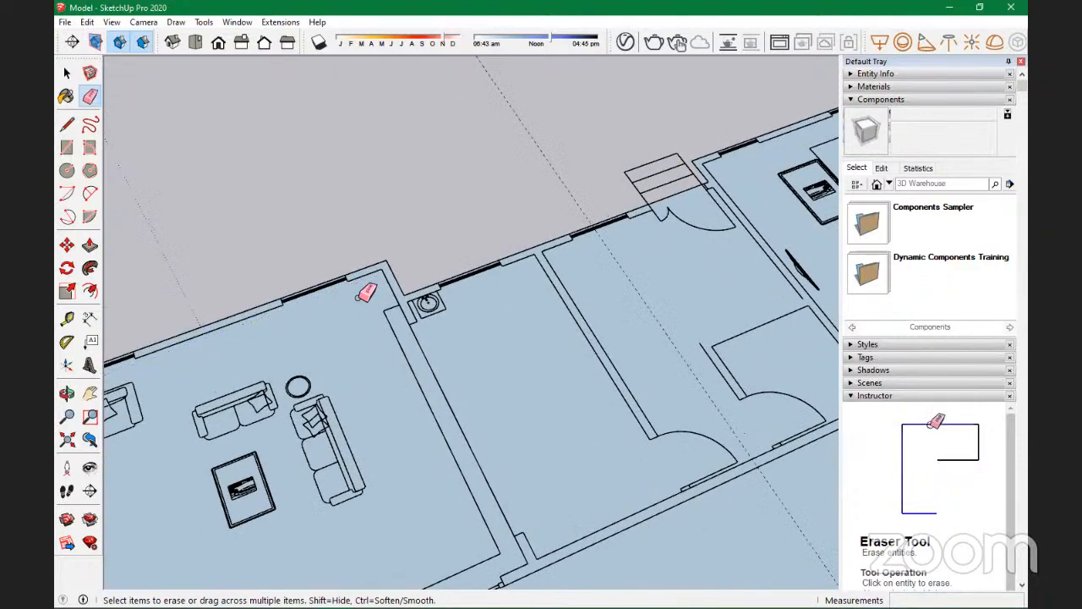
scroll(371, 279, "down", 2)
scroll(220, 317, "down", 4)
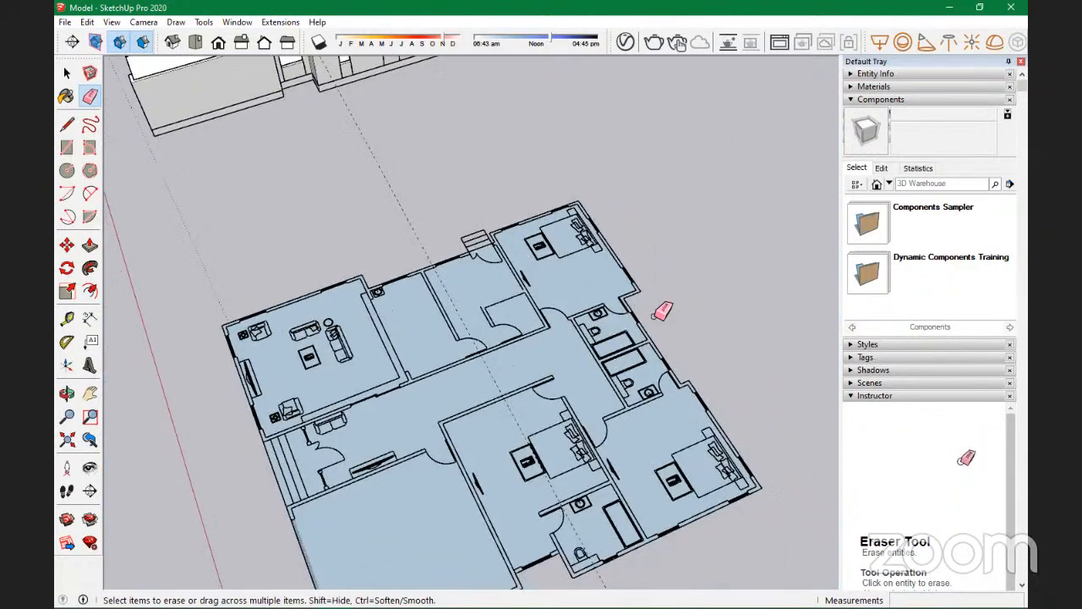
Step: Draw a rectangle of about 1200 by 900 mm over the side entrance steps beside the upper bedroom
scroll(466, 212, "up", 5)
scroll(300, 176, "up", 2)
scroll(273, 198, "up", 1)
key("r")
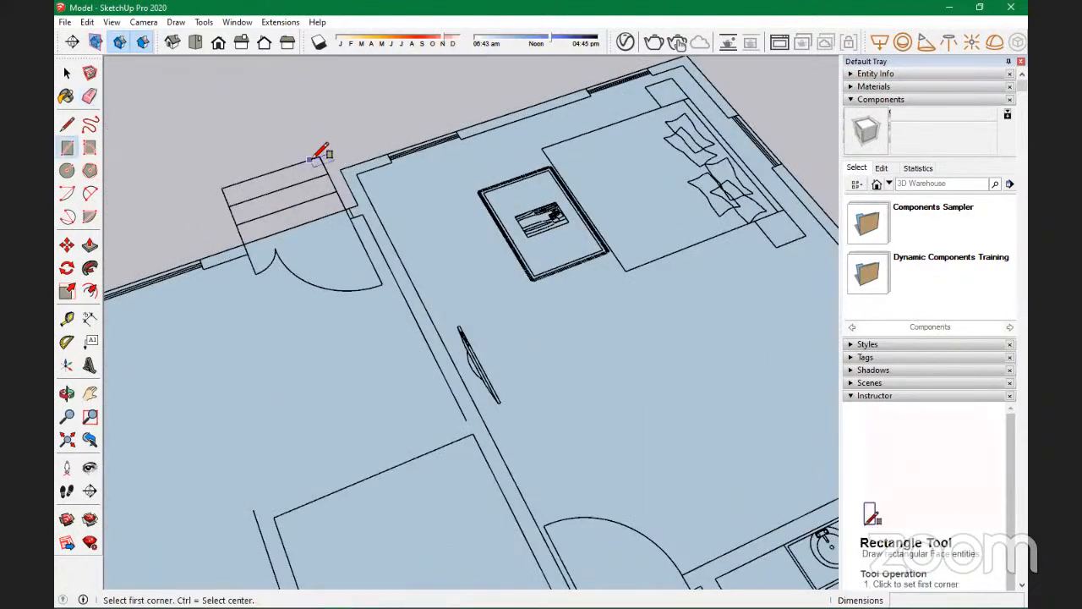
left_click(320, 156)
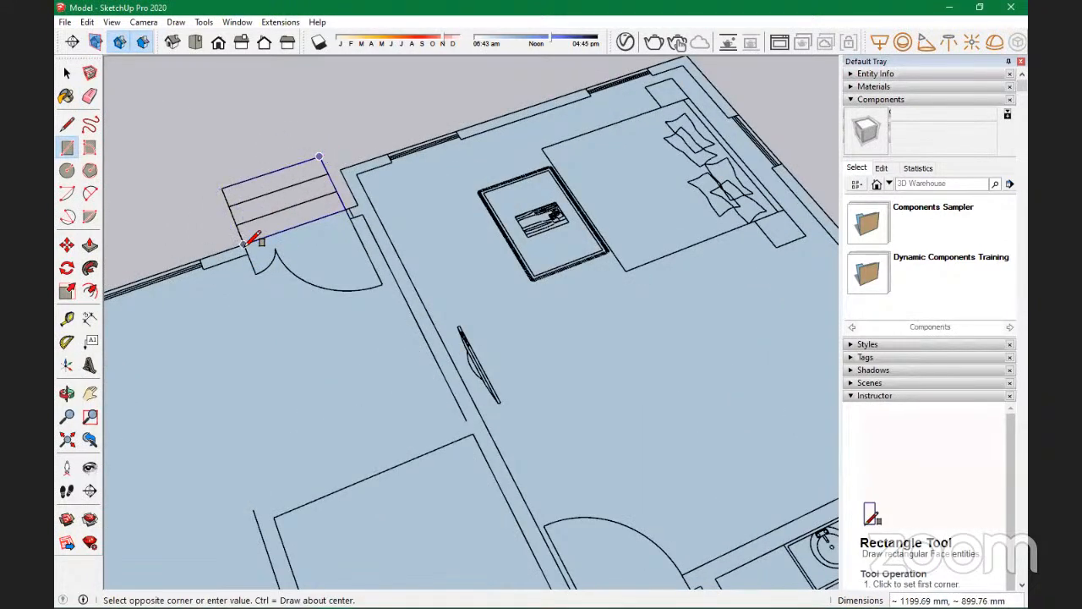
left_click(252, 238)
left_click(328, 175)
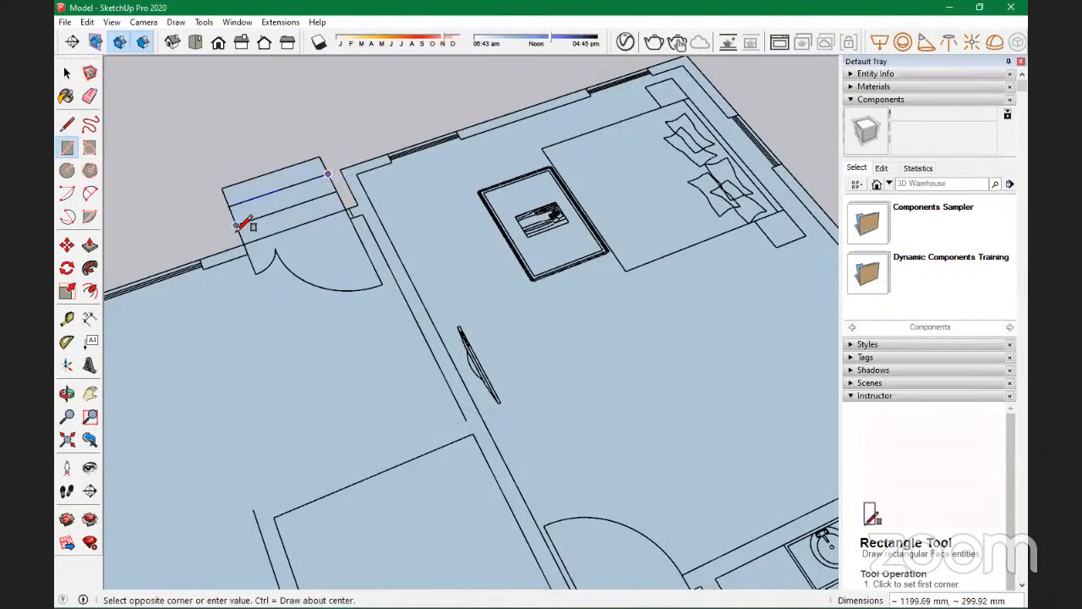
key("Escape")
Step: Select the main floor face with its boundary edges and reverse its orientation
scroll(262, 221, "down", 5)
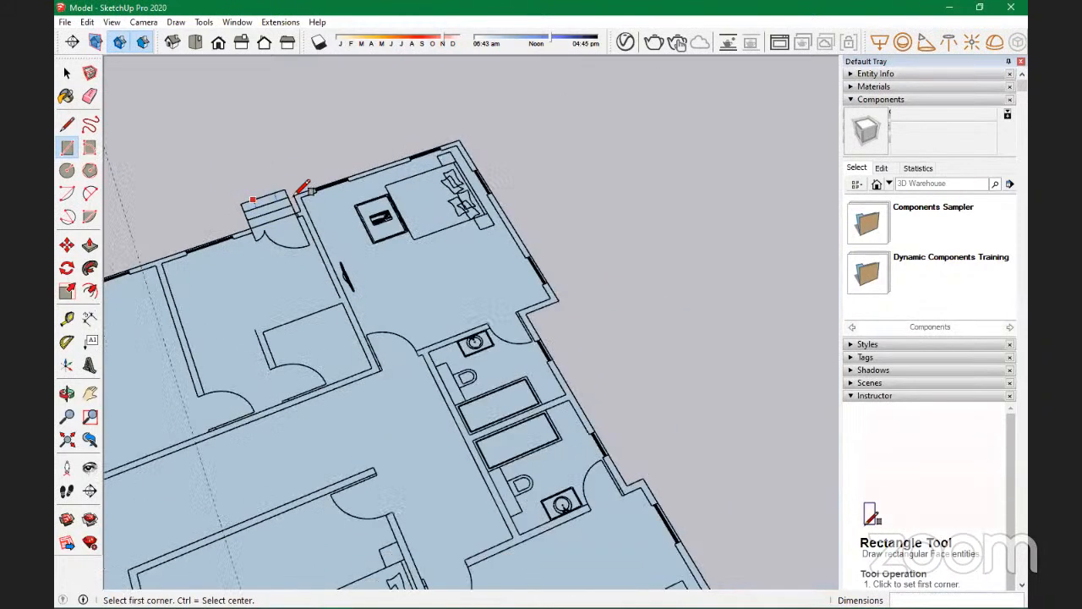
scroll(380, 215, "down", 3)
key("space")
double_click(325, 317)
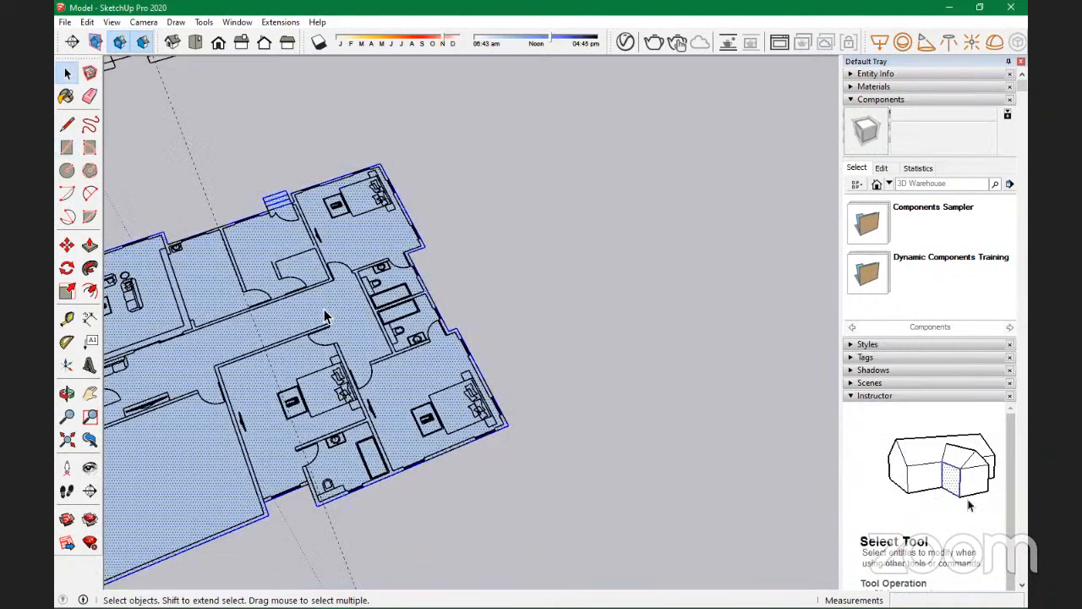
right_click(328, 308)
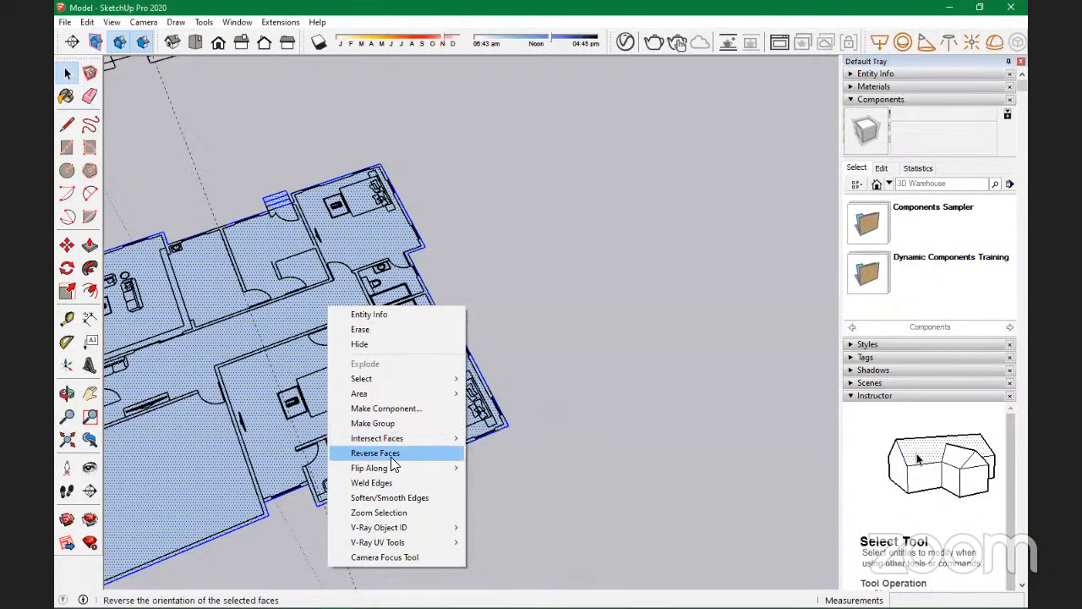
left_click(390, 457)
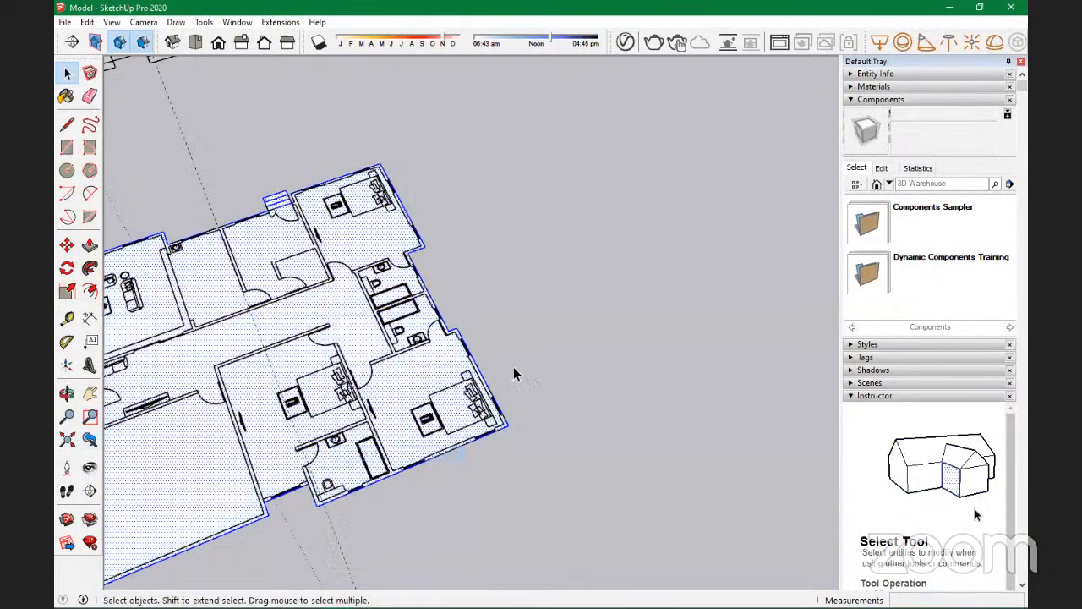
Step: Select only the main floor face and check its extent against the front entrance steps
scroll(621, 264, "down", 3)
middle_click_drag(622, 264, 812, 393)
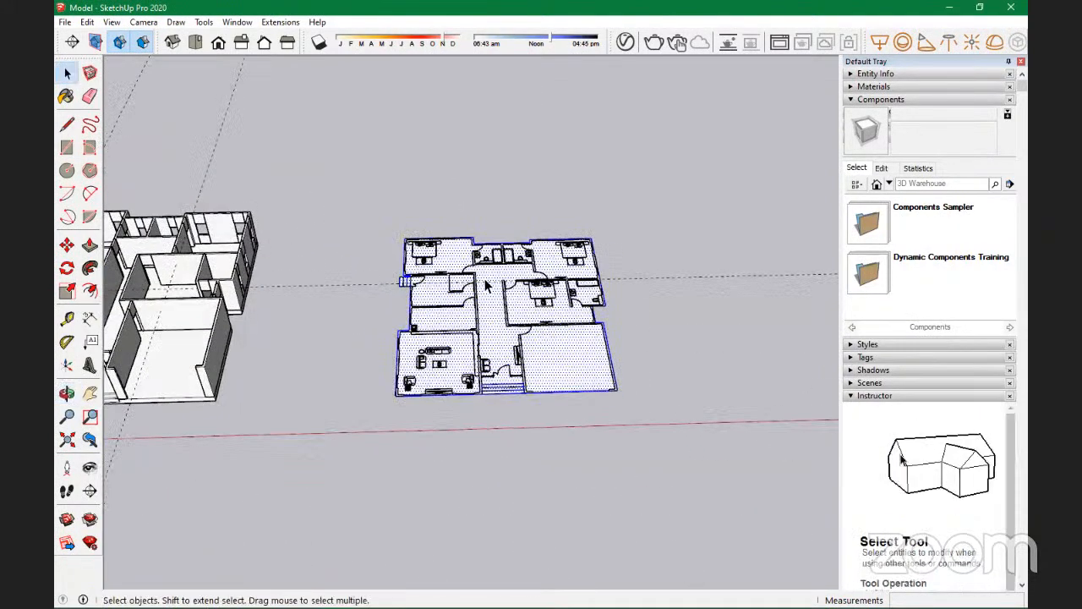
scroll(485, 288, "up", 5)
left_click(296, 153)
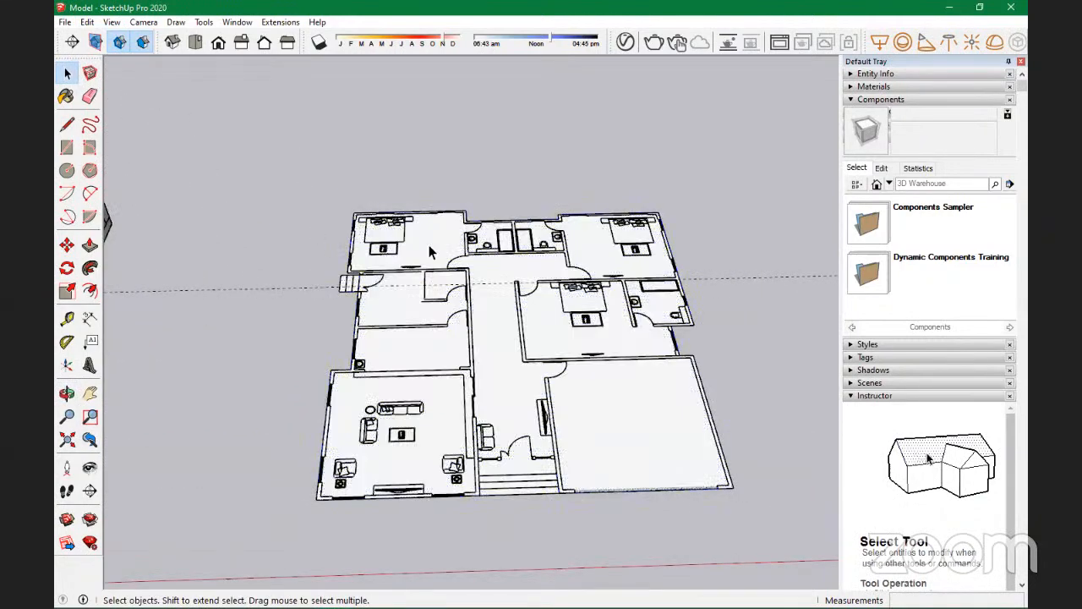
left_click(488, 359)
scroll(503, 491, "up", 5)
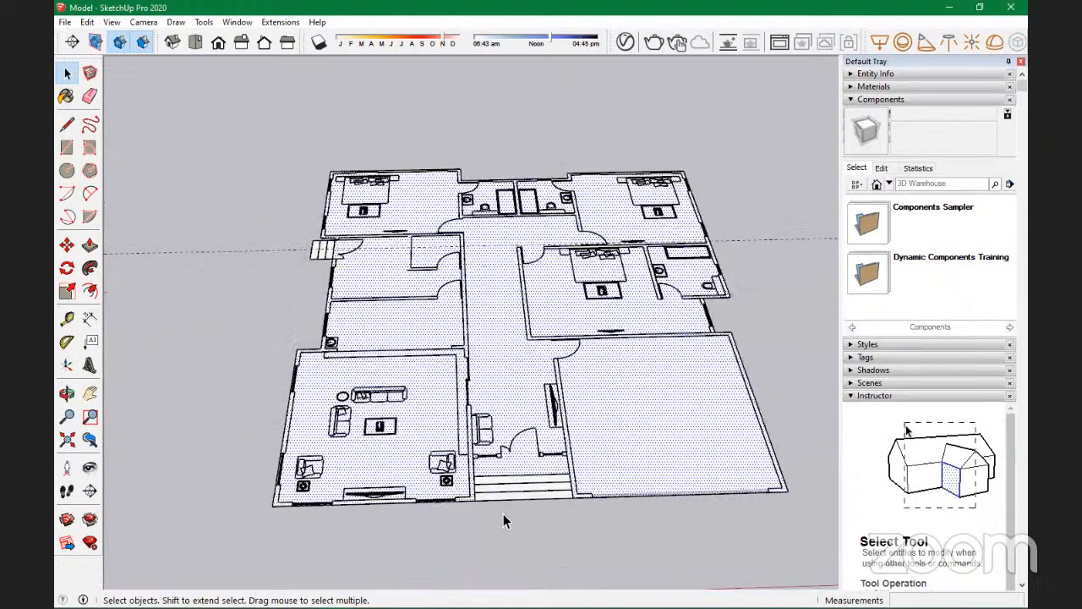
scroll(638, 474, "down", 5)
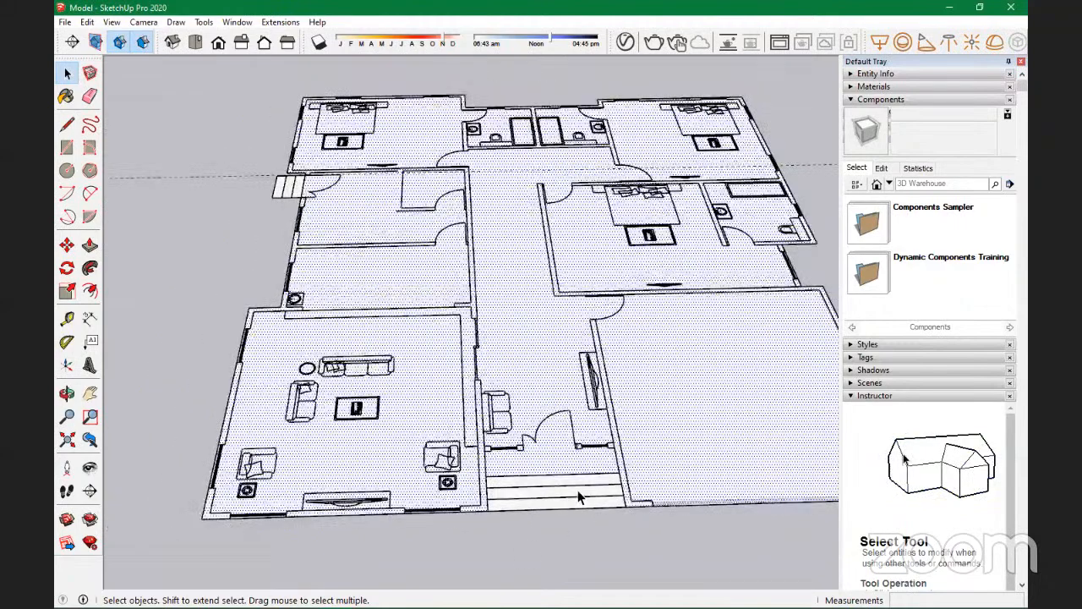
scroll(569, 496, "up", 8)
key("l")
key("r")
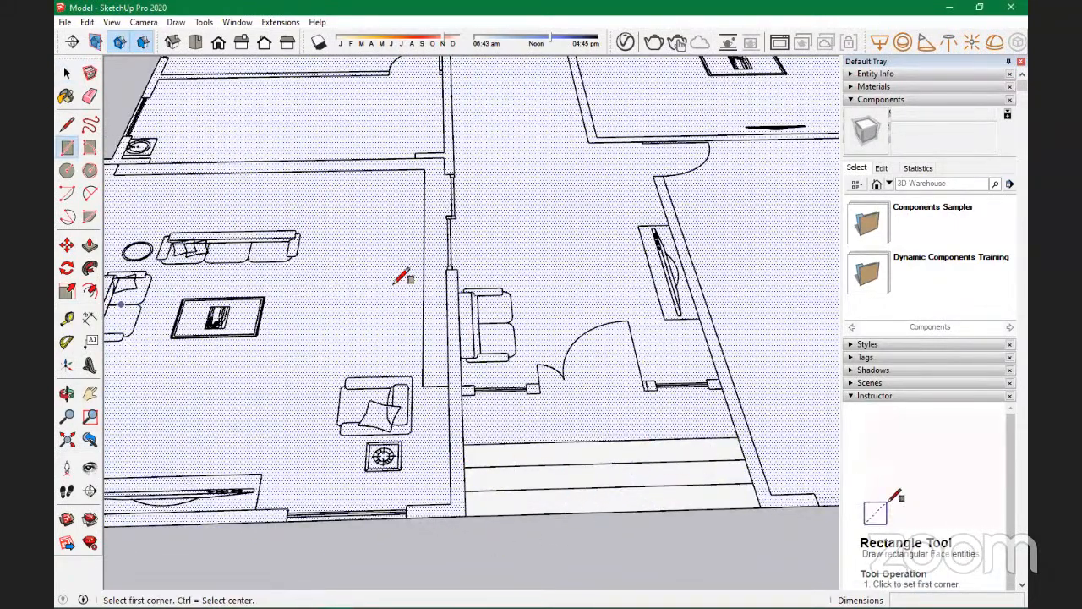
scroll(411, 245, "down", 3)
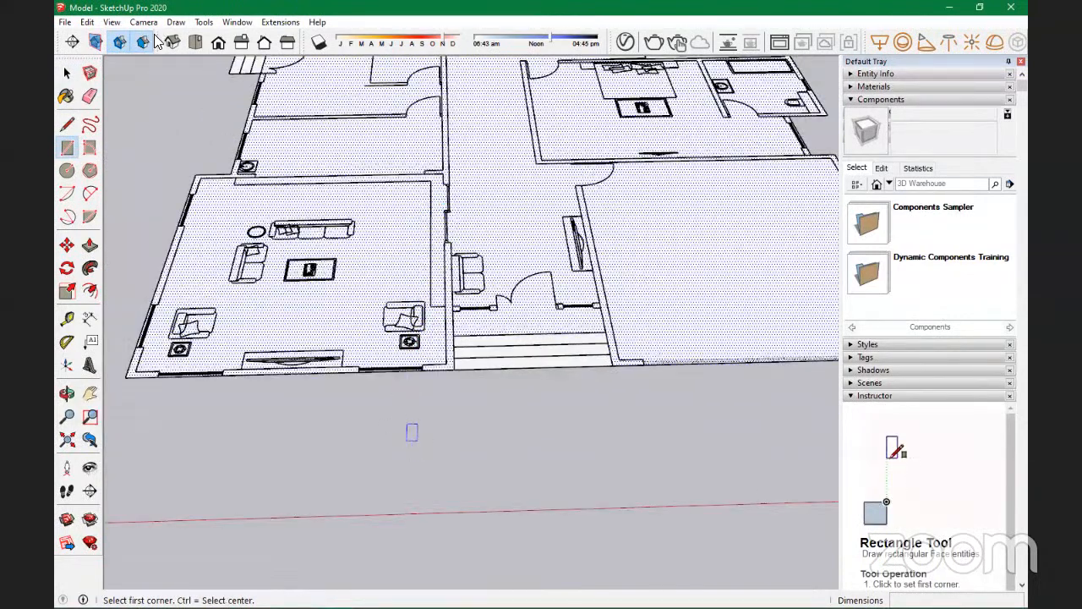
left_click(67, 72)
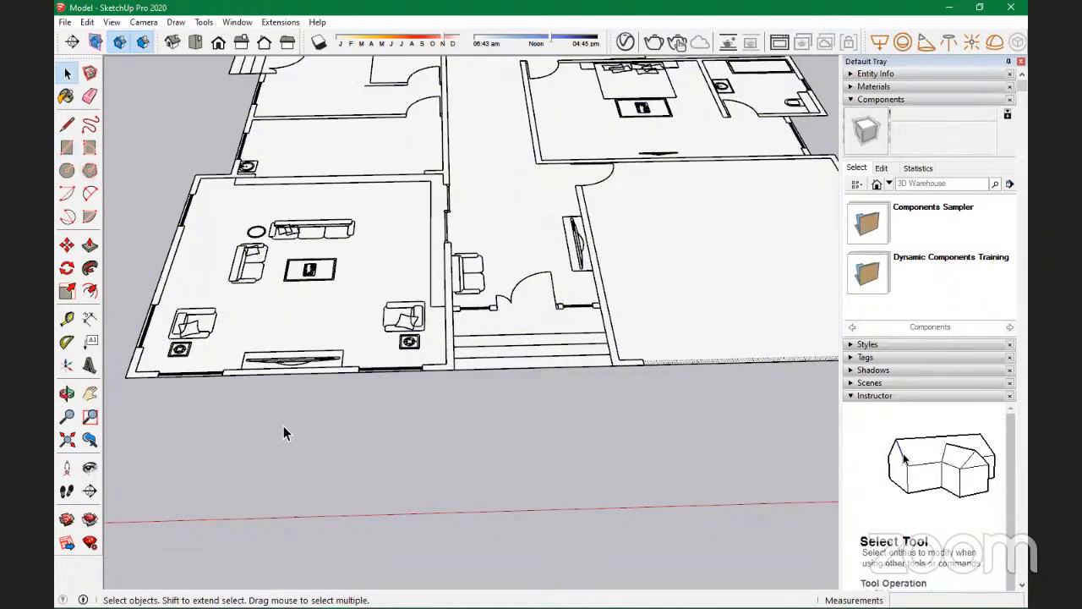
Step: Select the main floor face again and examine the raised base and front entrance steps of the finished house model
scroll(323, 442, "down", 3)
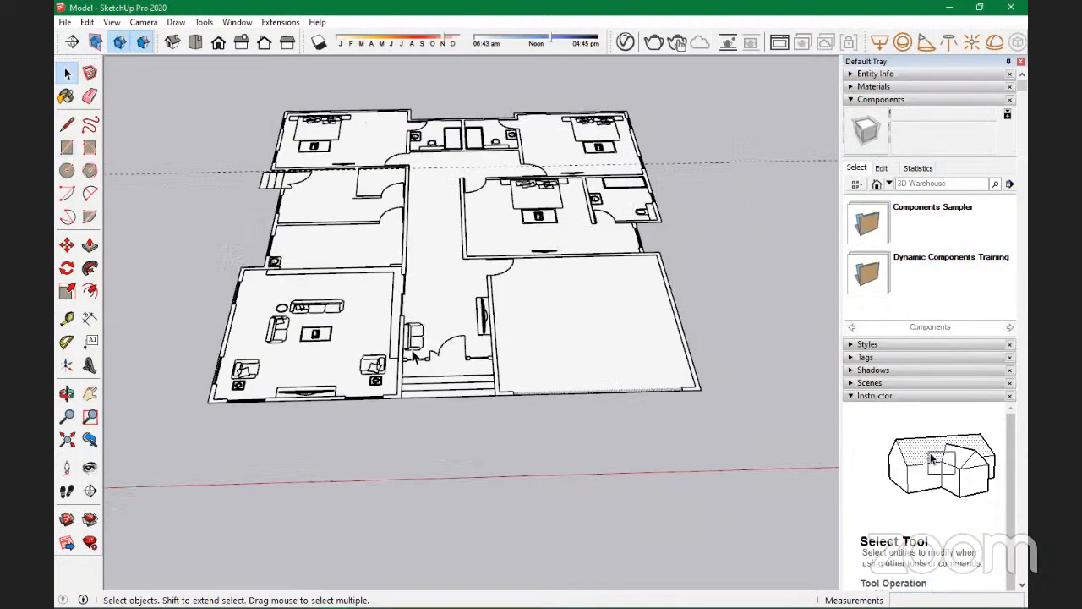
left_click(429, 267)
scroll(584, 353, "down", 2)
scroll(585, 354, "down", 4)
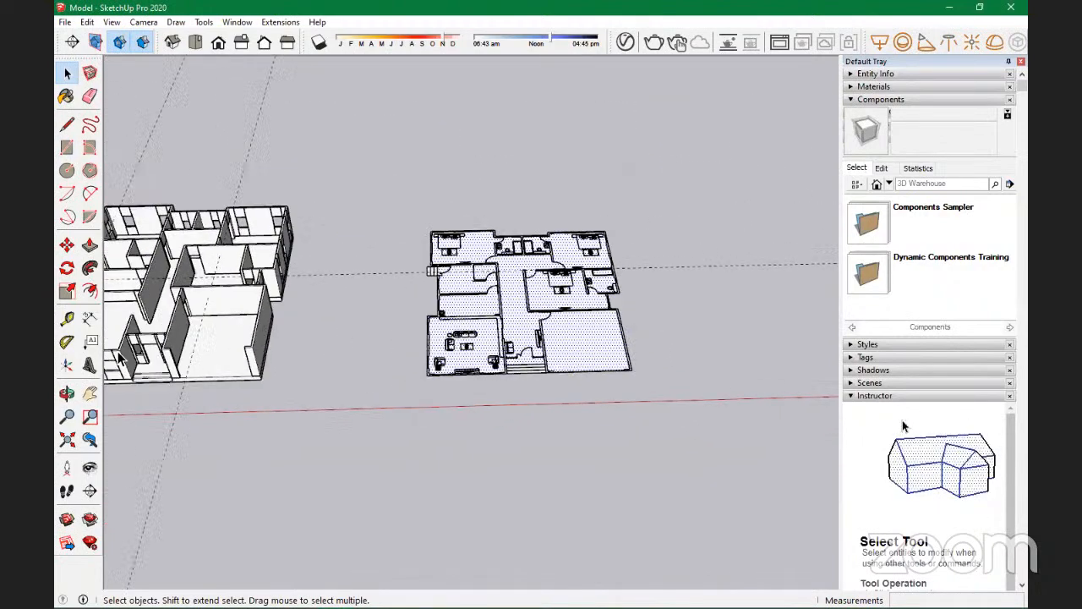
scroll(237, 358, "up", 4)
scroll(233, 374, "up", 2)
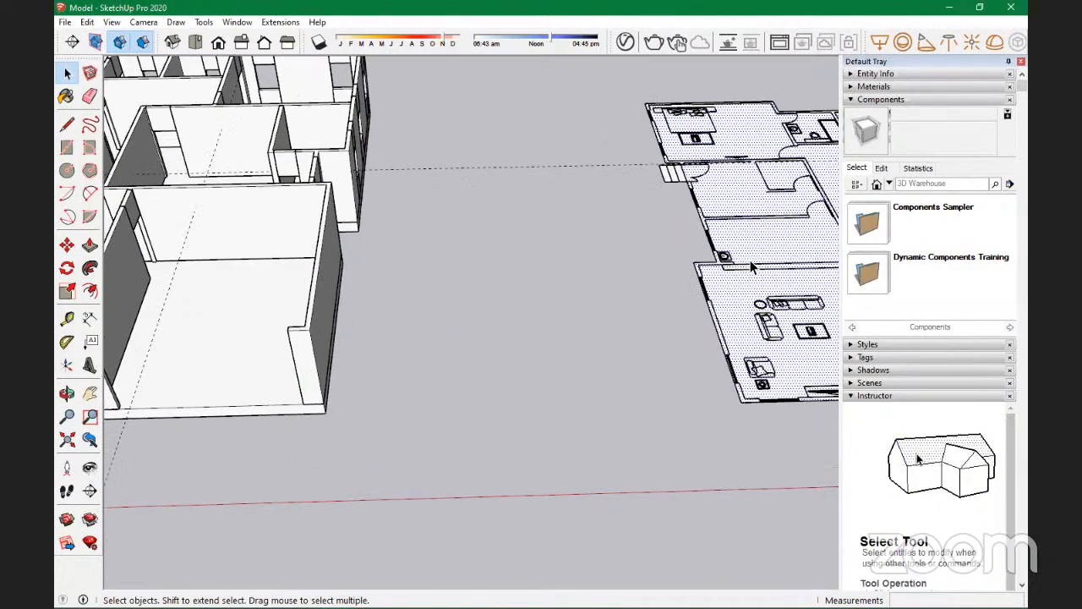
scroll(753, 268, "down", 5)
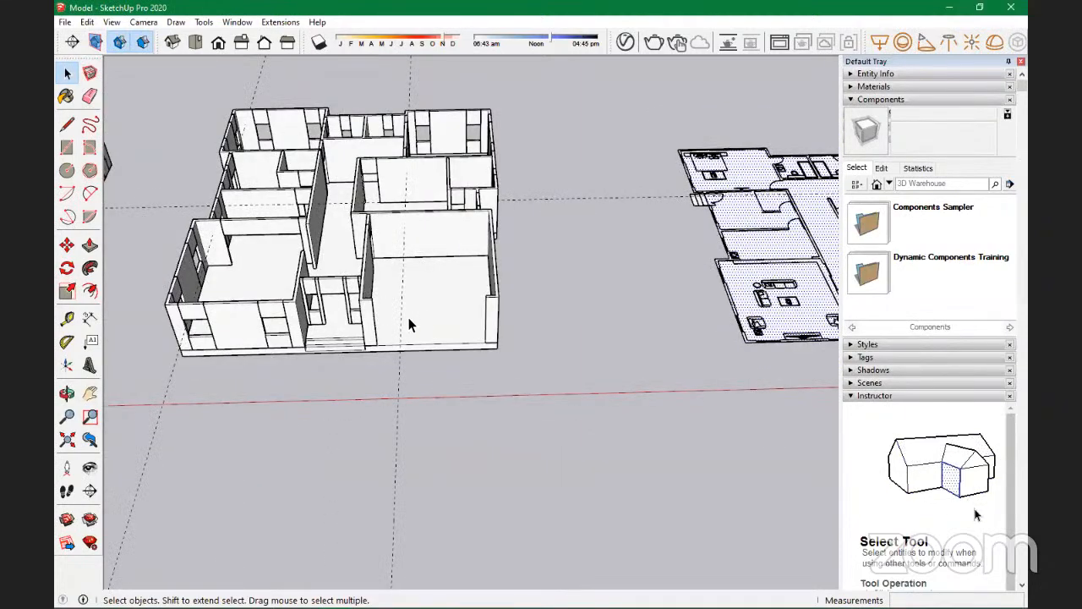
middle_click_drag(398, 315, 429, 358)
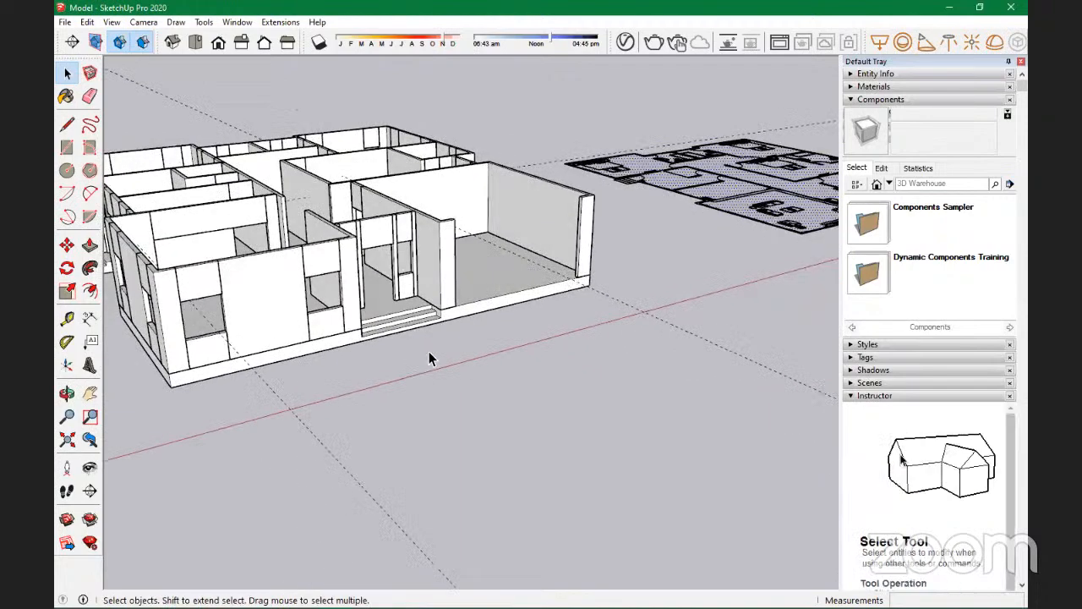
scroll(394, 334, "up", 6)
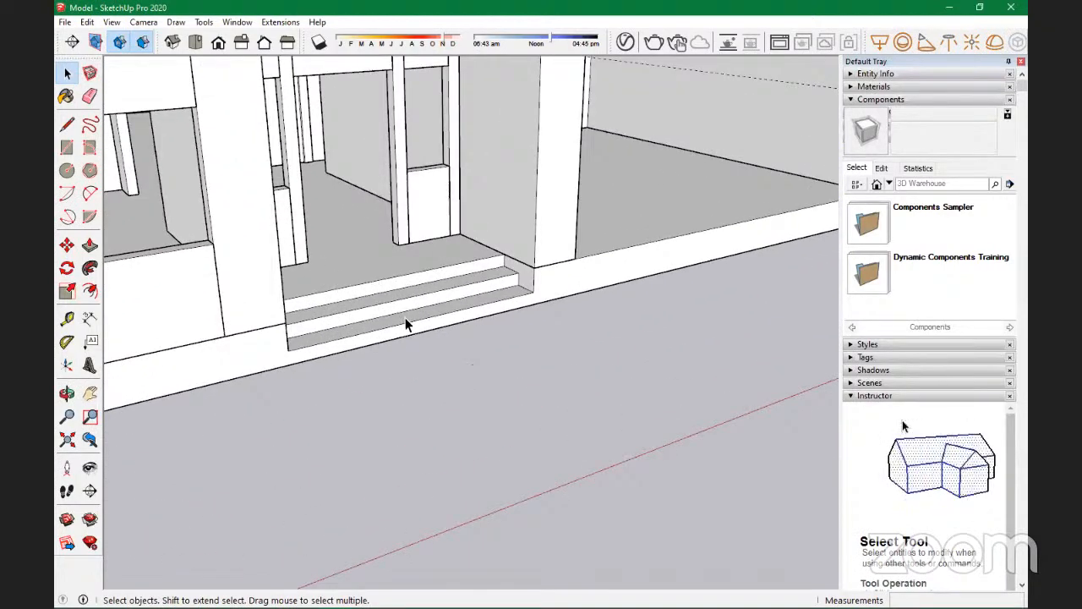
scroll(405, 317, "down", 6)
scroll(364, 336, "down", 5)
scroll(328, 319, "up", 5)
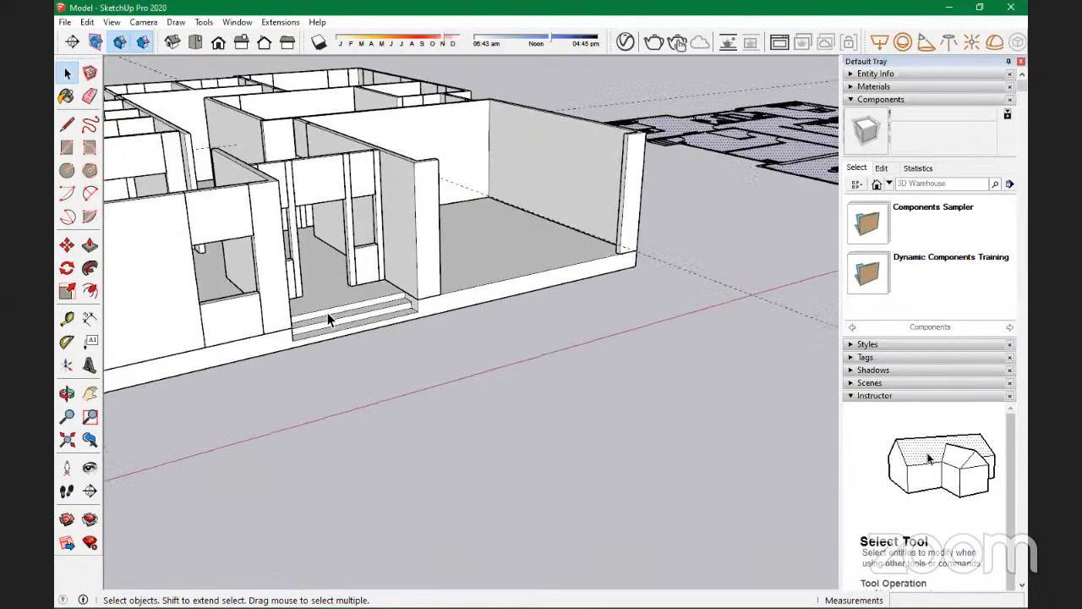
scroll(329, 319, "up", 5)
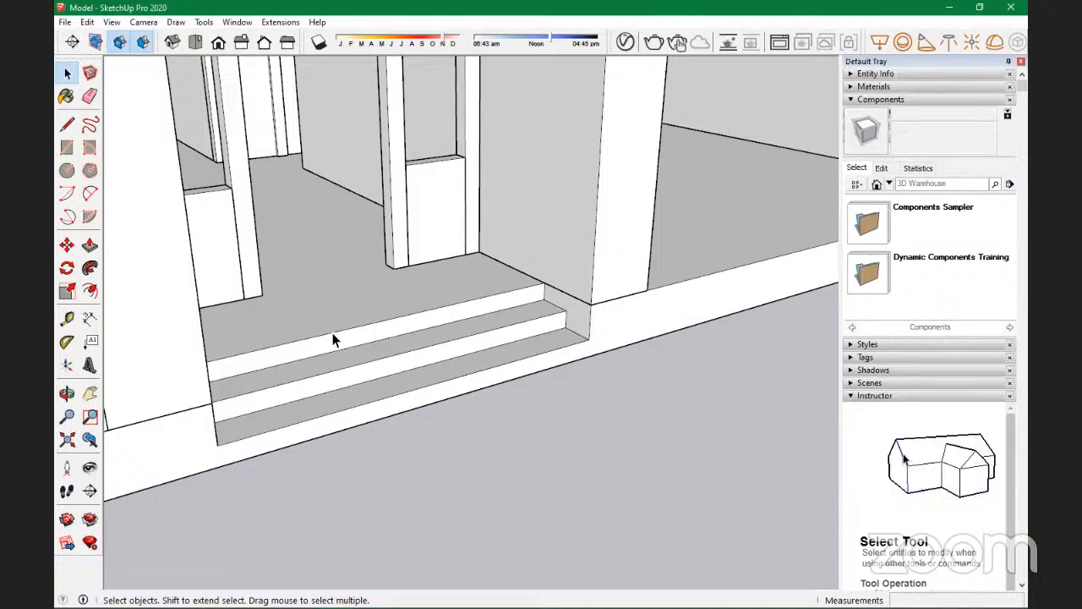
scroll(297, 373, "down", 10)
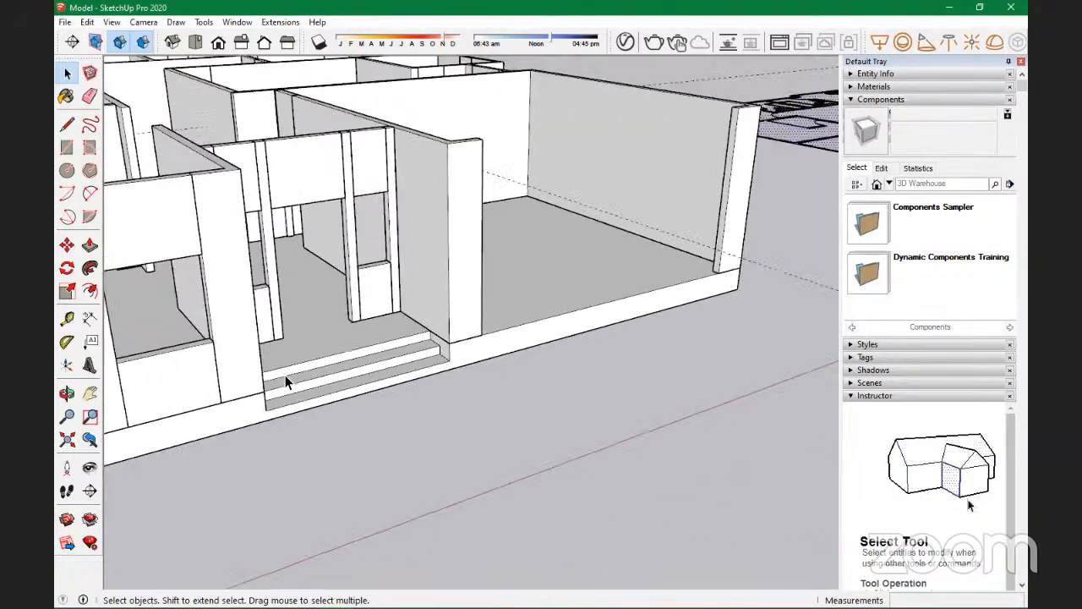
scroll(553, 324, "down", 3)
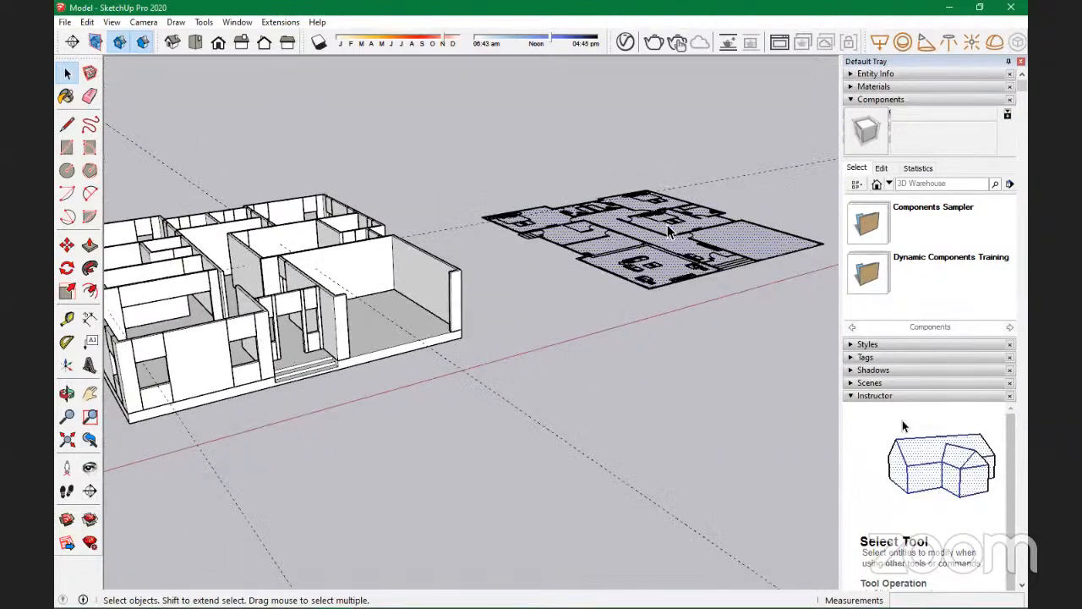
Step: Push/pull the main floor face of the copied plan up to a height of 450 mm
scroll(662, 267, "up", 10)
scroll(662, 268, "up", 5)
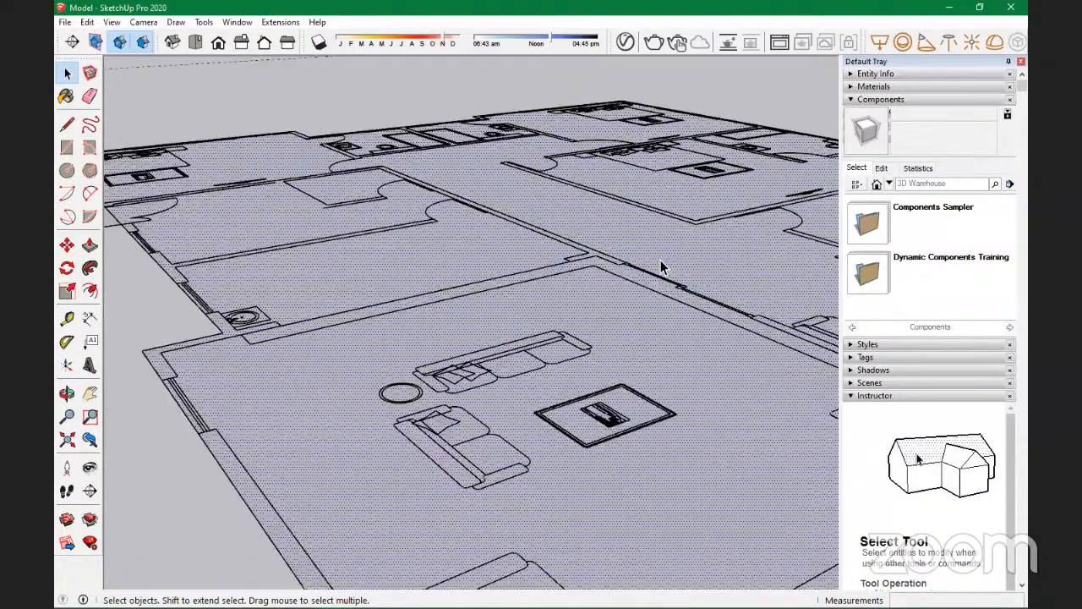
key("p")
scroll(664, 194, "up", 6)
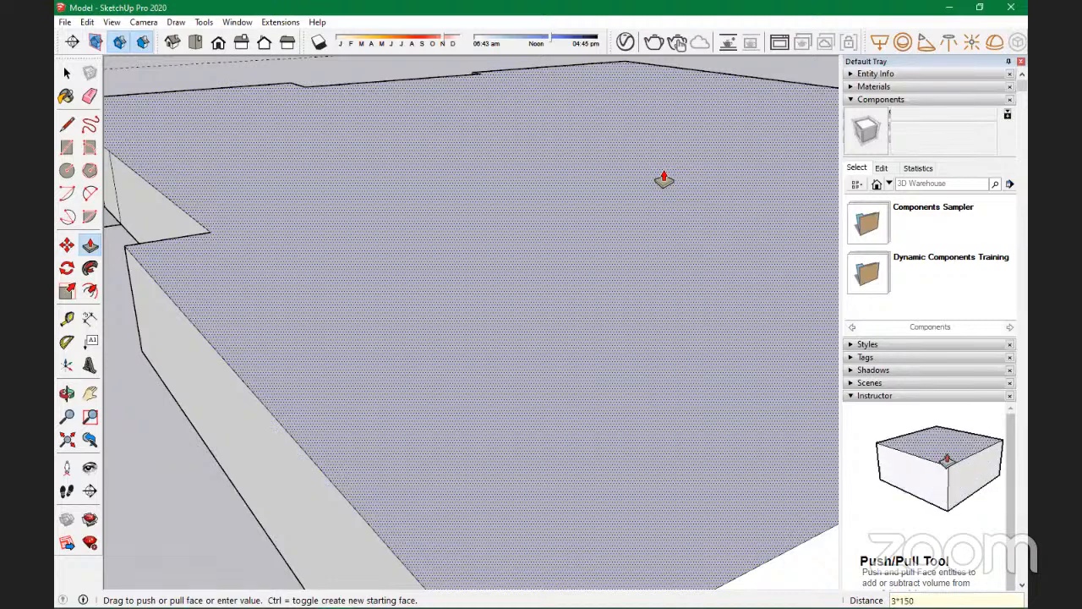
key("Return")
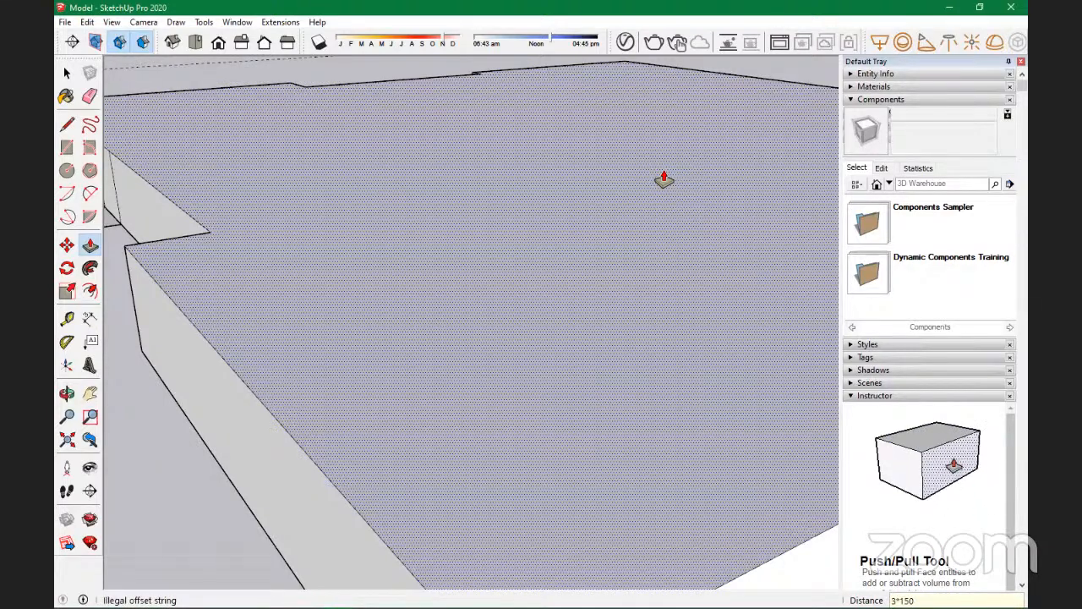
left_click(797, 239)
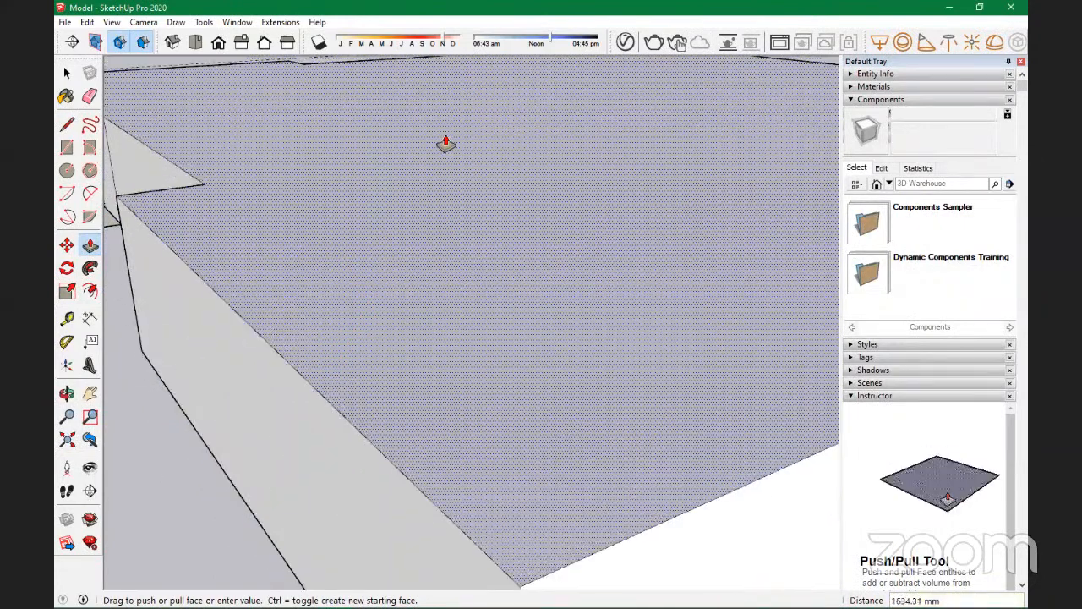
scroll(275, 241, "down", 10)
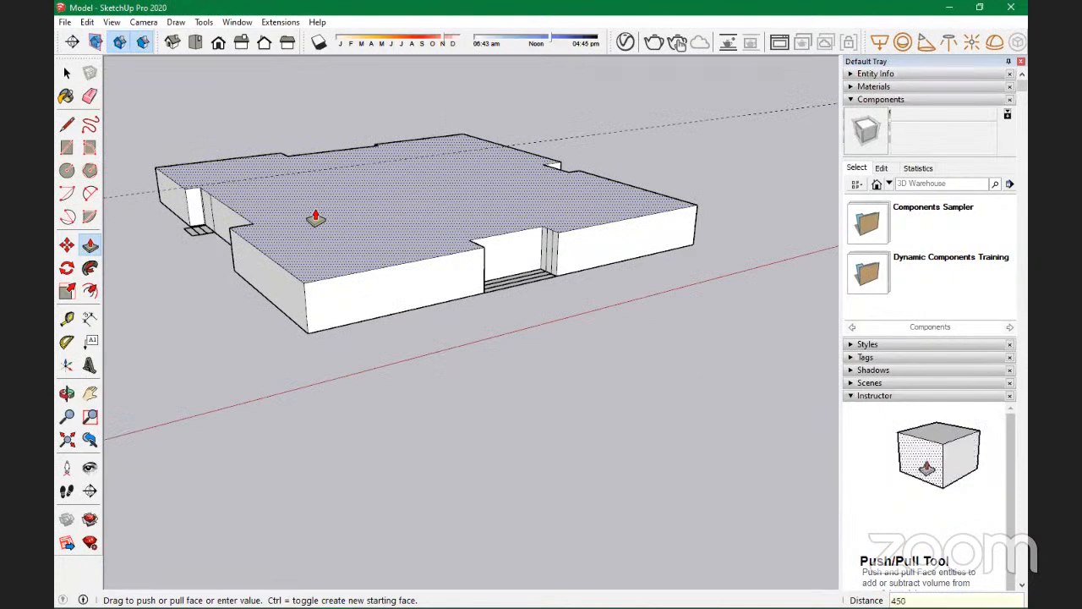
key("Return")
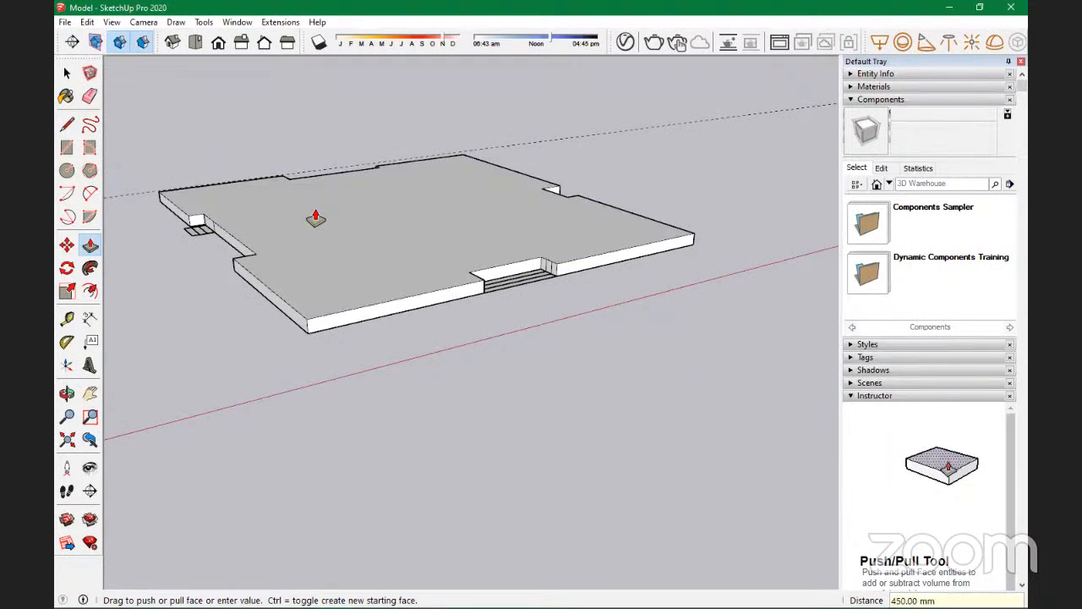
Step: Push/pull the innermost tread of the front entrance steps up 300 mm
scroll(642, 313, "up", 3)
scroll(649, 286, "down", 4)
middle_click_drag(648, 286, 556, 319)
scroll(533, 311, "up", 3)
middle_click_drag(478, 296, 346, 327)
scroll(440, 439, "up", 4)
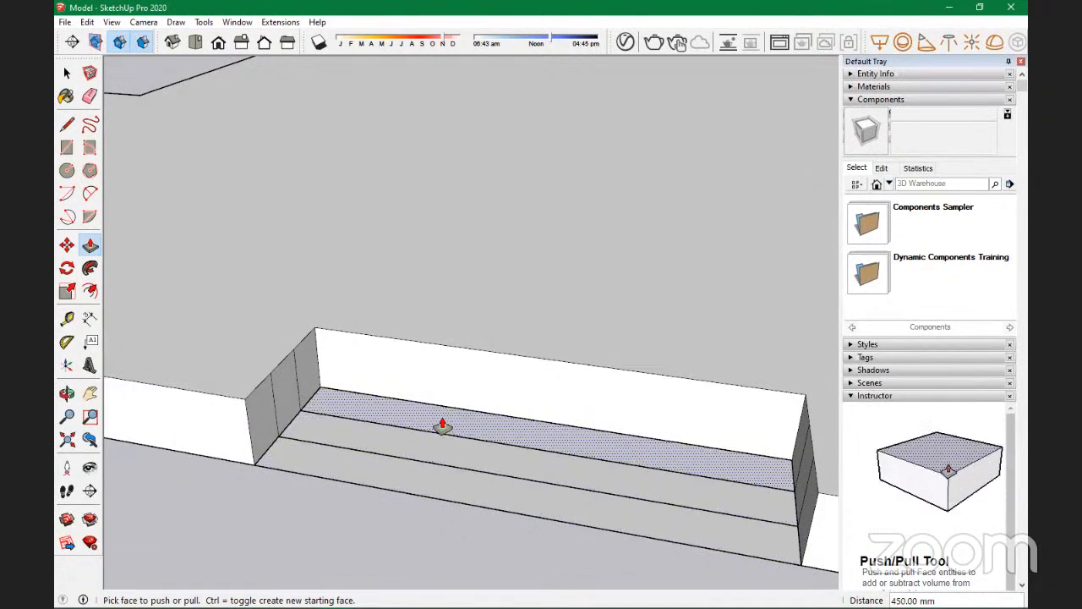
left_click_drag(449, 430, 441, 390)
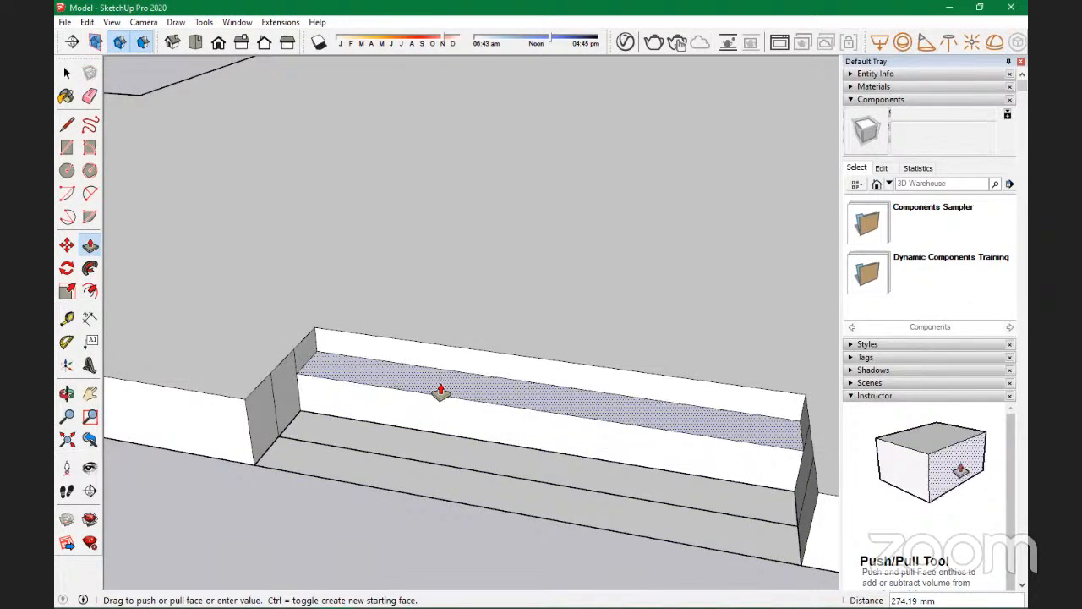
key("Return")
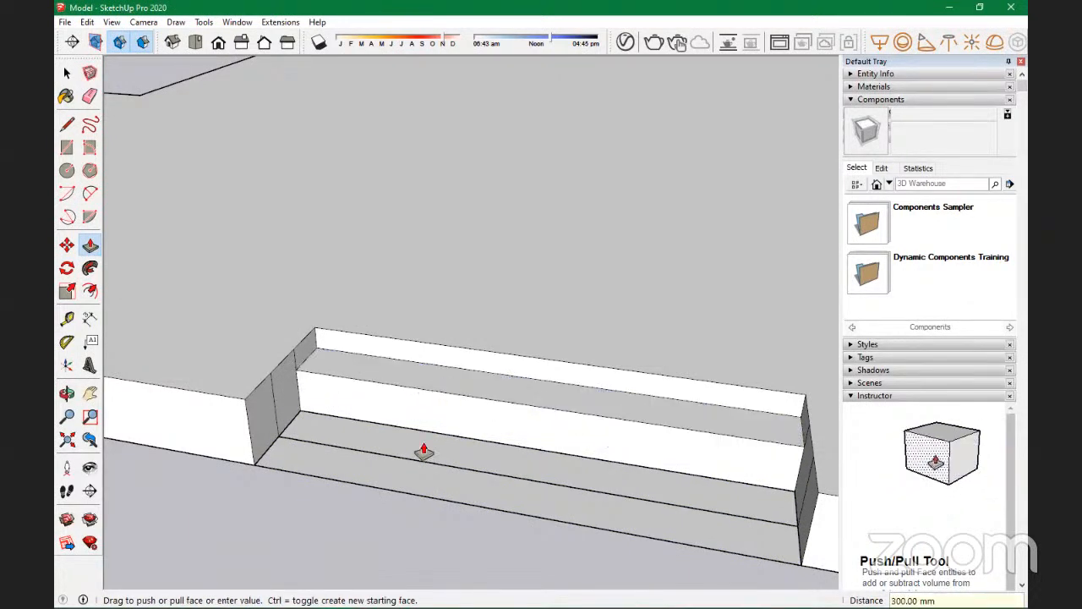
Step: Push/pull the middle tread of the front entrance steps up about 187 mm
middle_click_drag(391, 467, 372, 406)
scroll(367, 450, "up", 4)
left_click_drag(360, 454, 367, 409)
scroll(440, 350, "down", 2)
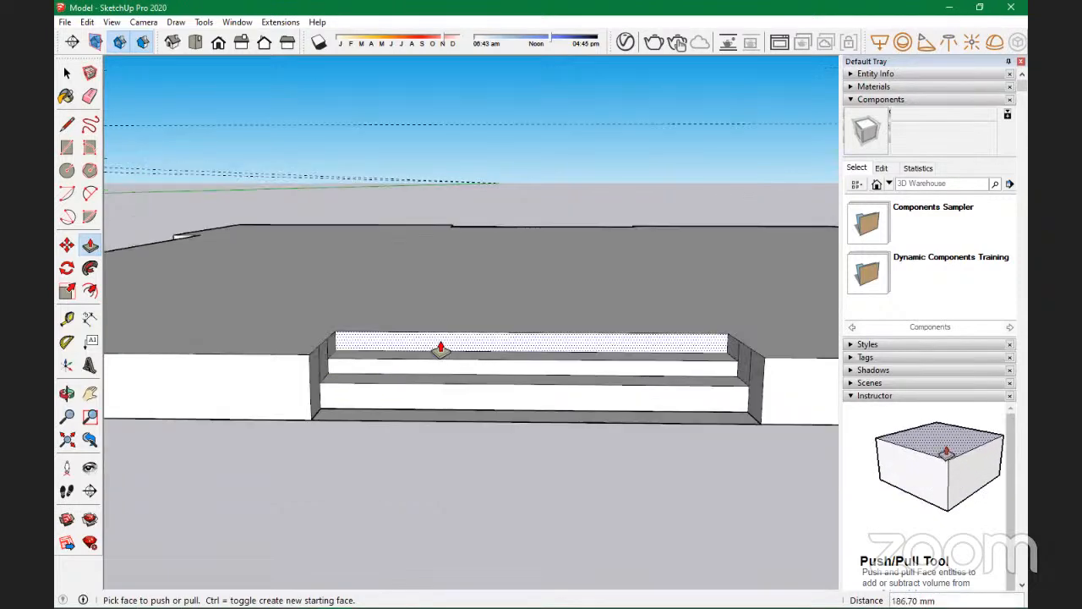
scroll(535, 384, "down", 8)
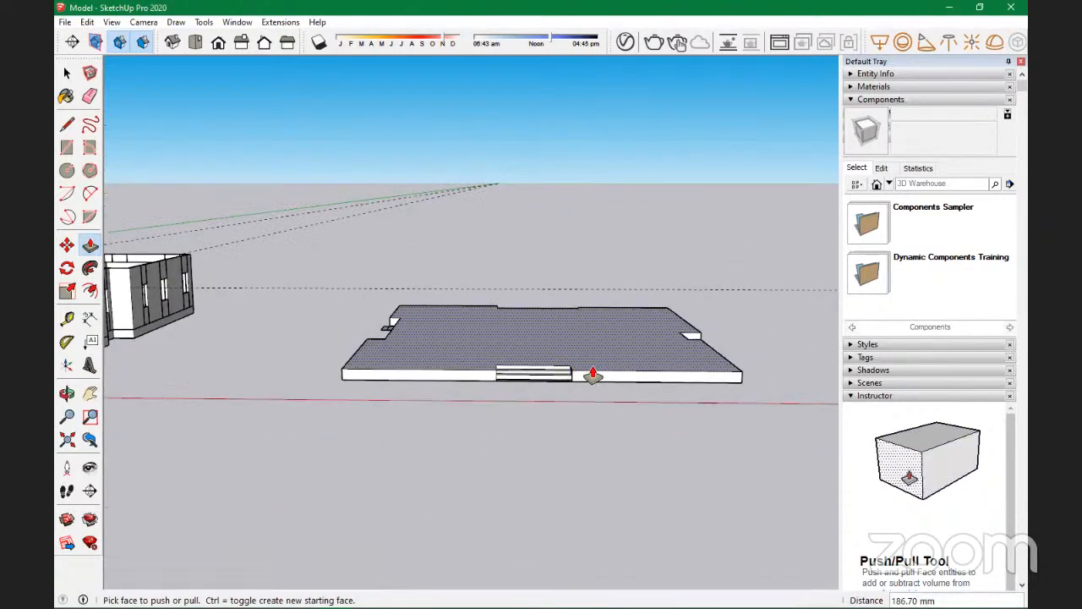
Step: Examine the front entrance steps of the finished house model and how their top tread meets the floor
scroll(612, 373, "down", 3)
scroll(459, 366, "down", 3)
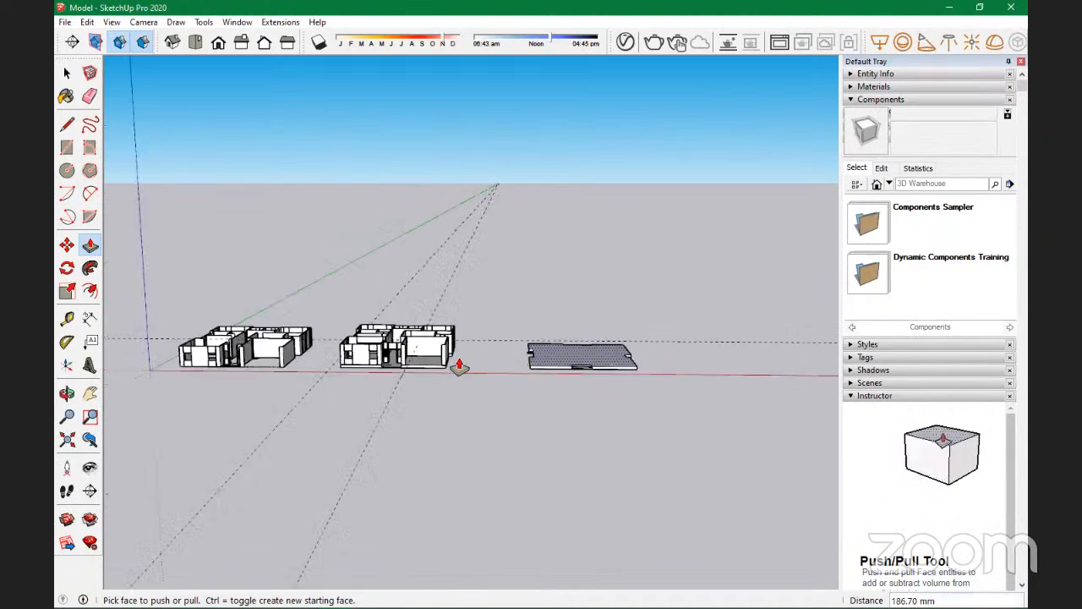
scroll(386, 370, "up", 10)
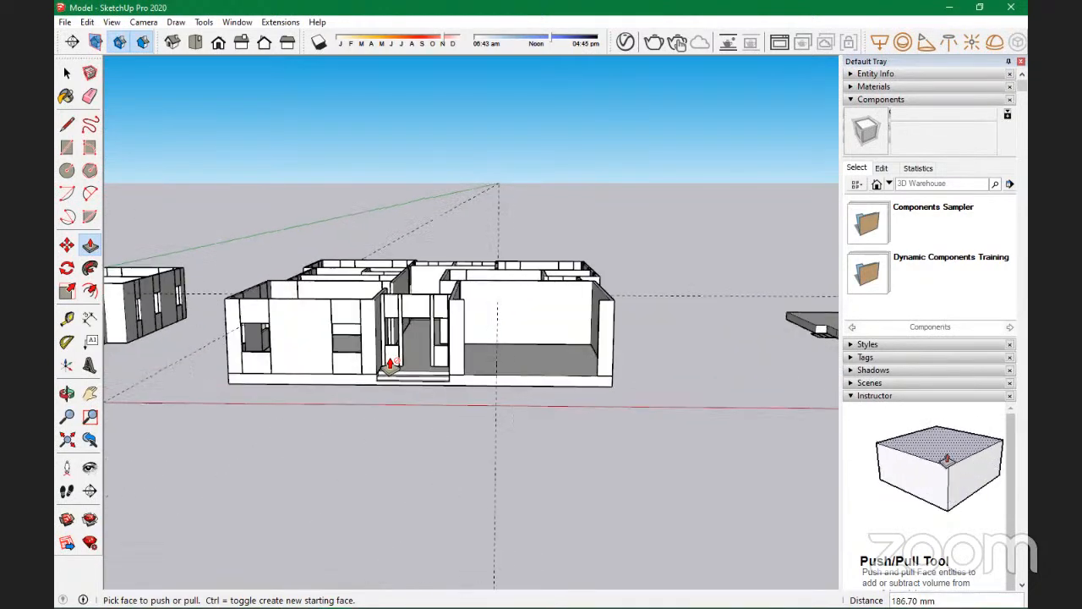
scroll(389, 365, "up", 3)
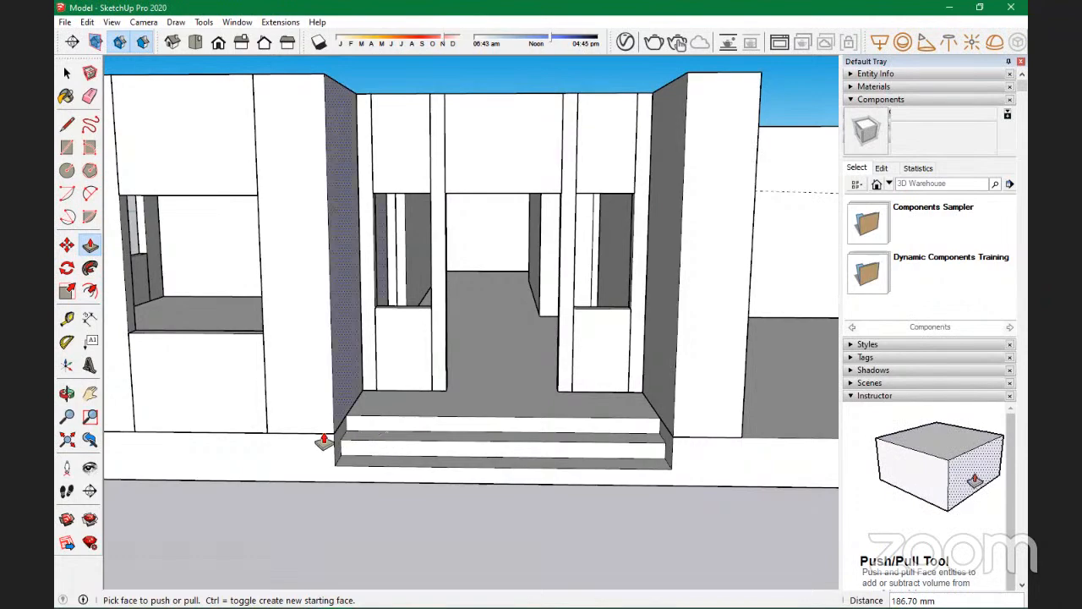
scroll(324, 441, "down", 3)
middle_click_drag(464, 434, 268, 396)
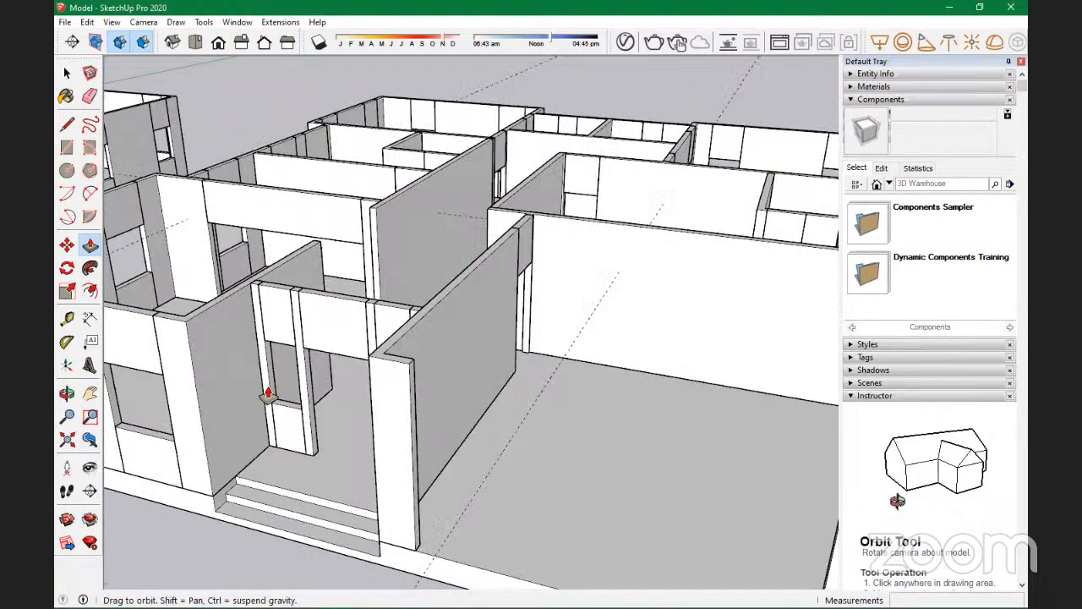
scroll(234, 335, "down", 6)
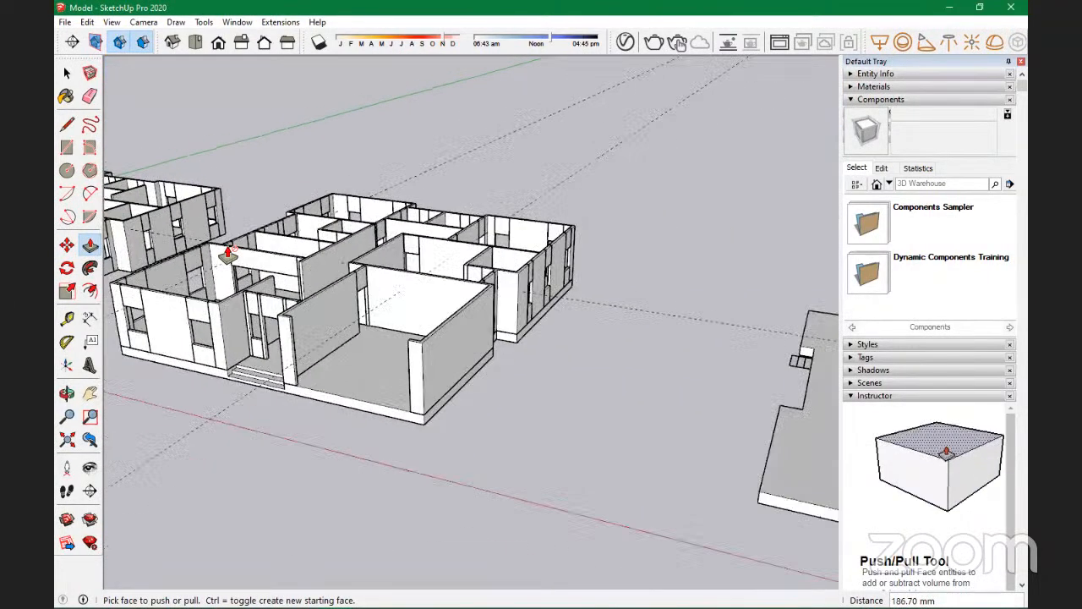
scroll(227, 252, "down", 5)
Step: Undo the middle tread's last push/pull and raise the front entrance's innermost tread another 150 mm, flush with the main floor
scroll(493, 355, "up", 4)
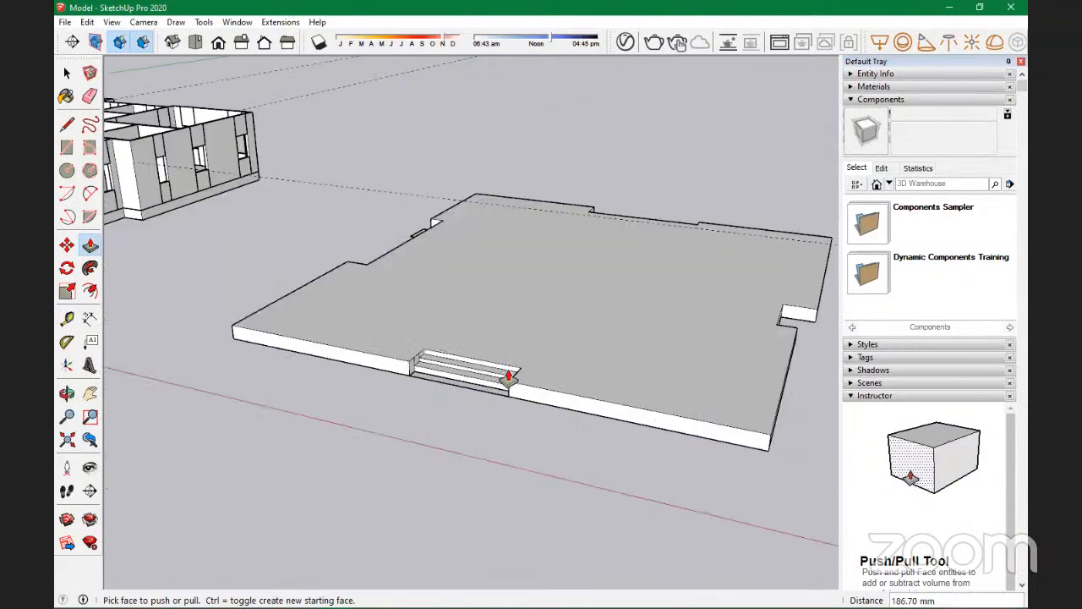
scroll(509, 378, "up", 6)
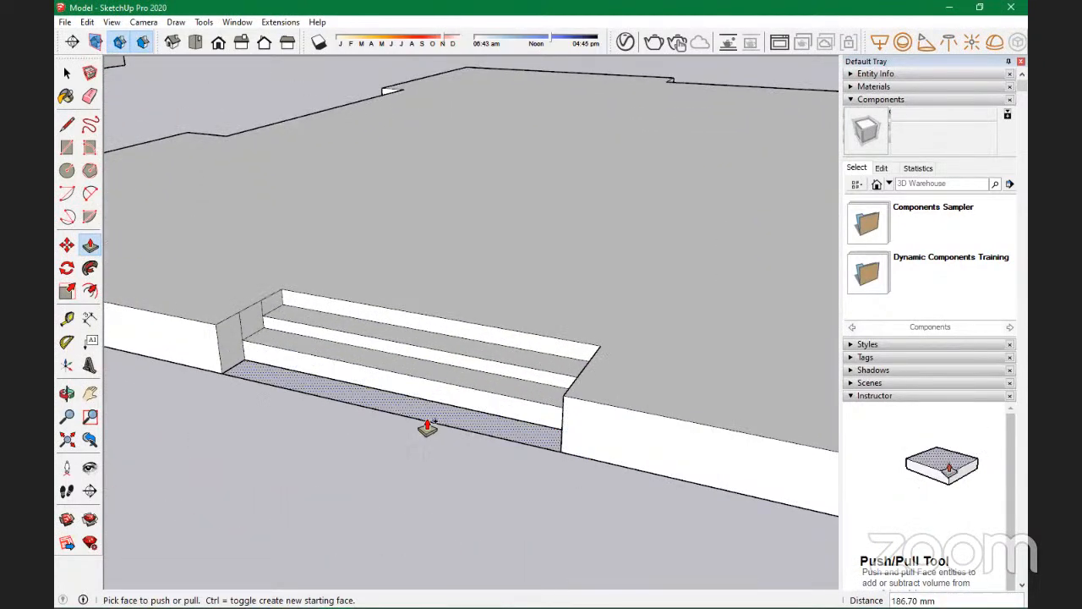
key("ctrl+z")
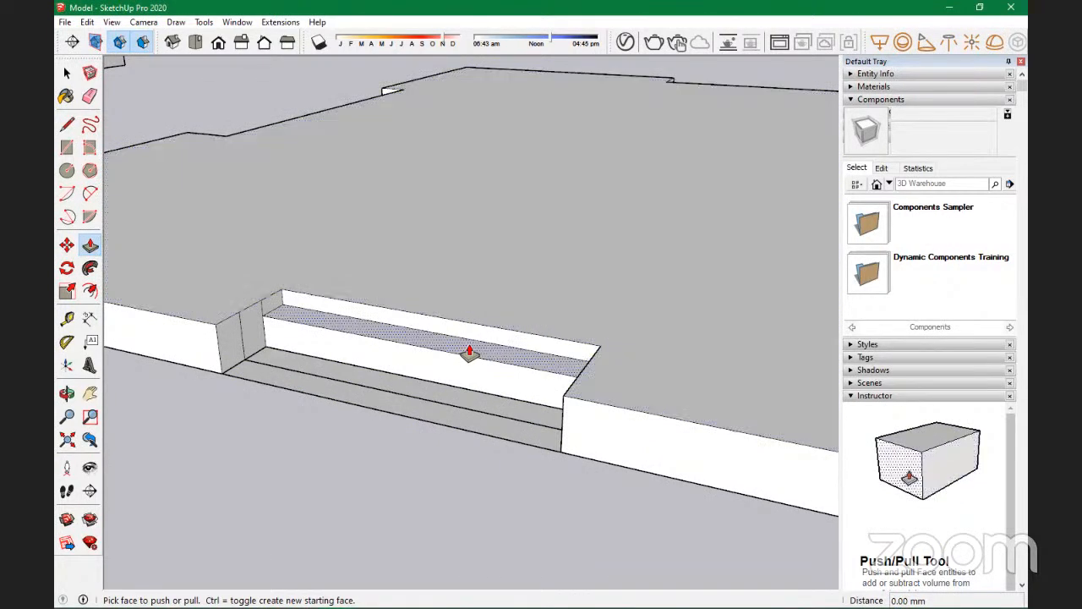
left_click(475, 351)
left_click(491, 308)
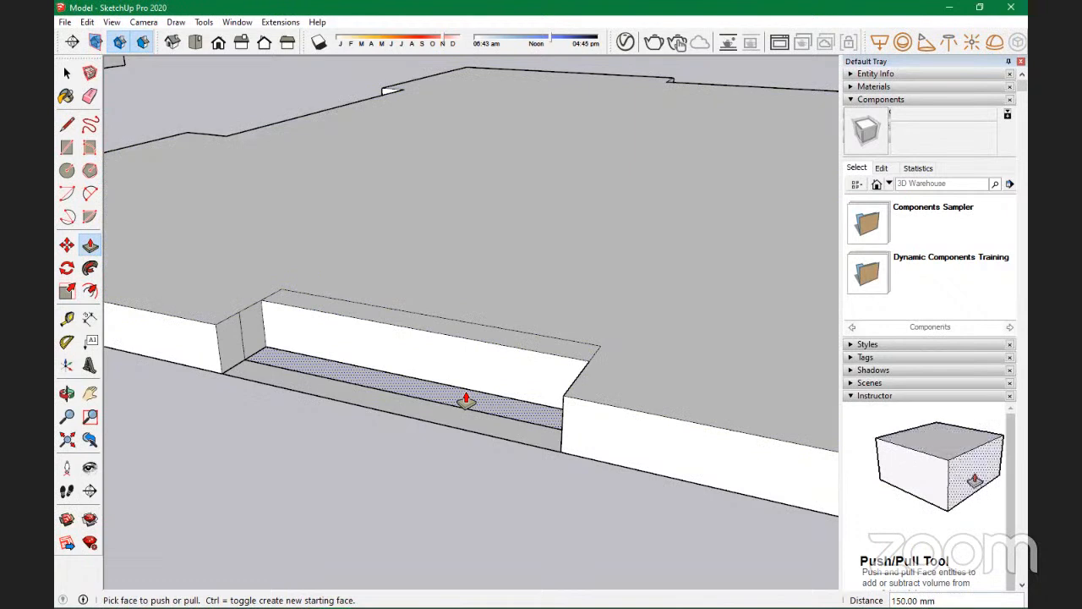
Step: Push/pull the front entrance's middle tread up 300 mm and its outermost tread up 150 mm
left_click(466, 401)
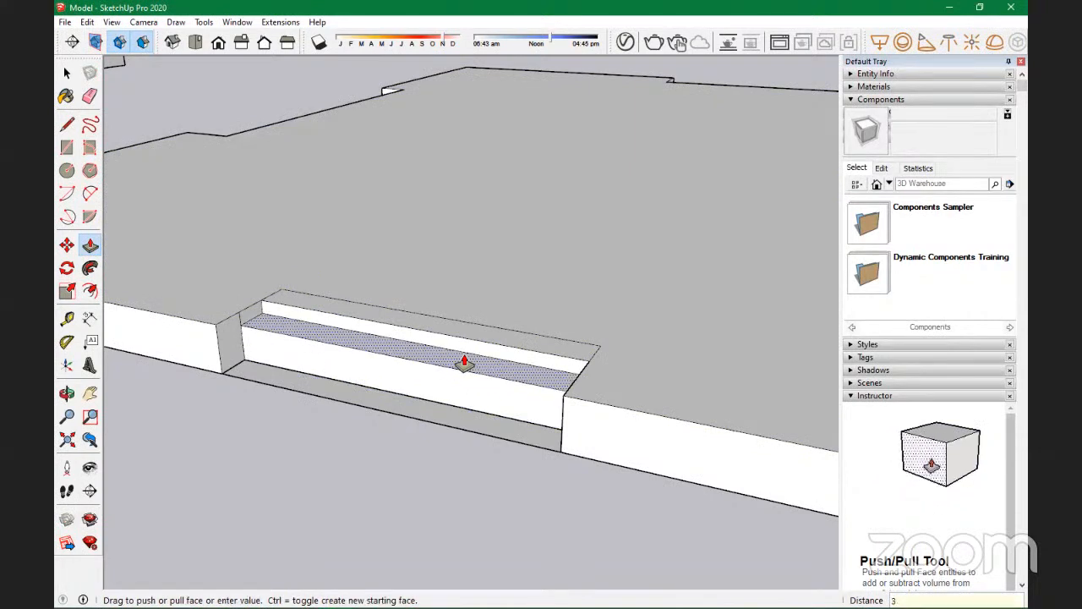
key("Return")
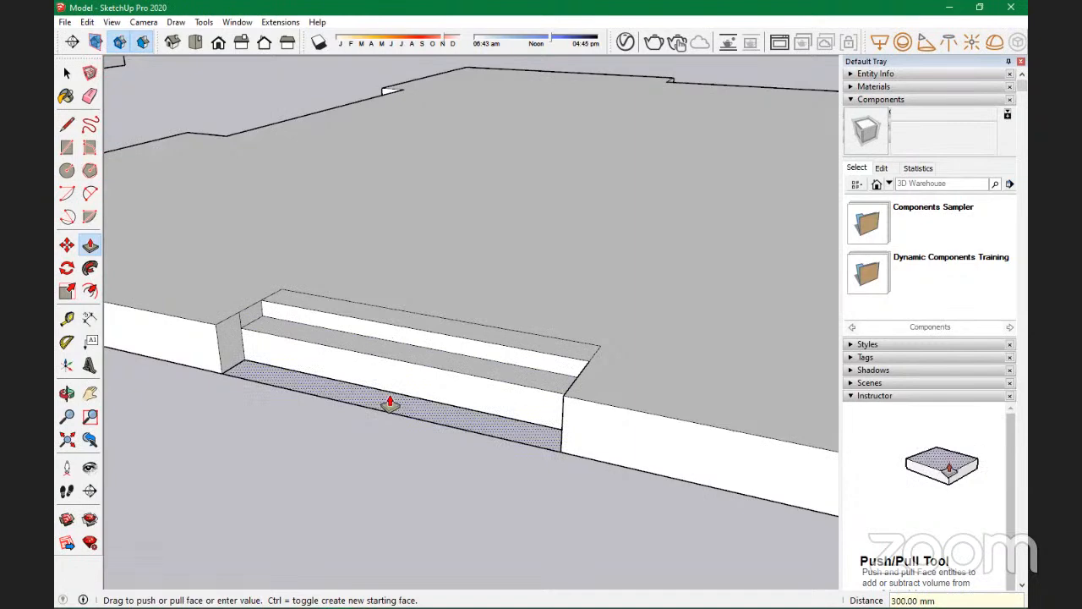
type("150")
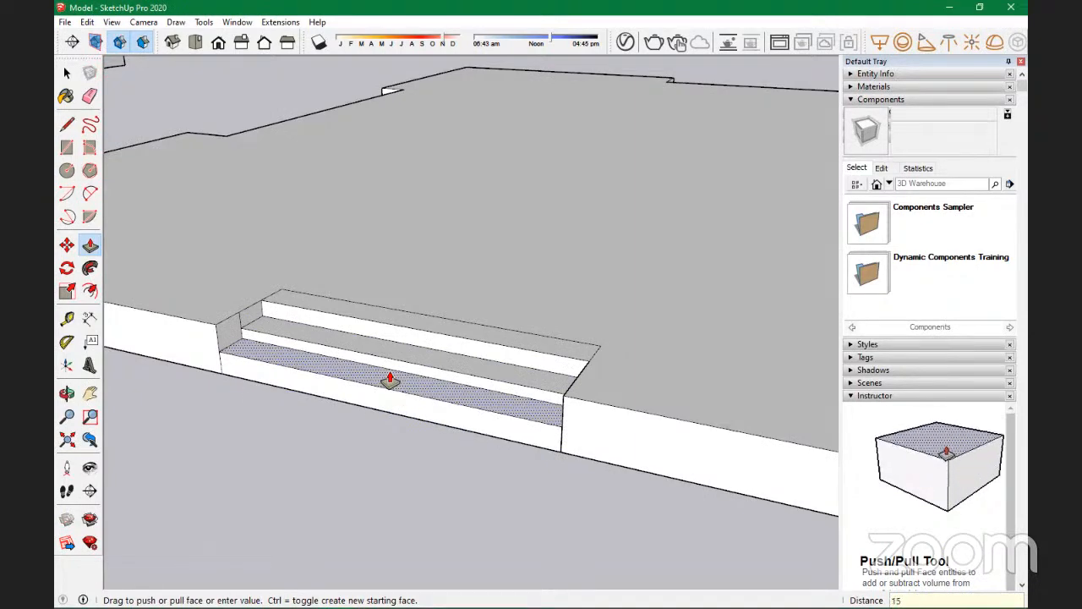
key("Return")
scroll(451, 328, "down", 1)
scroll(351, 314, "down", 2)
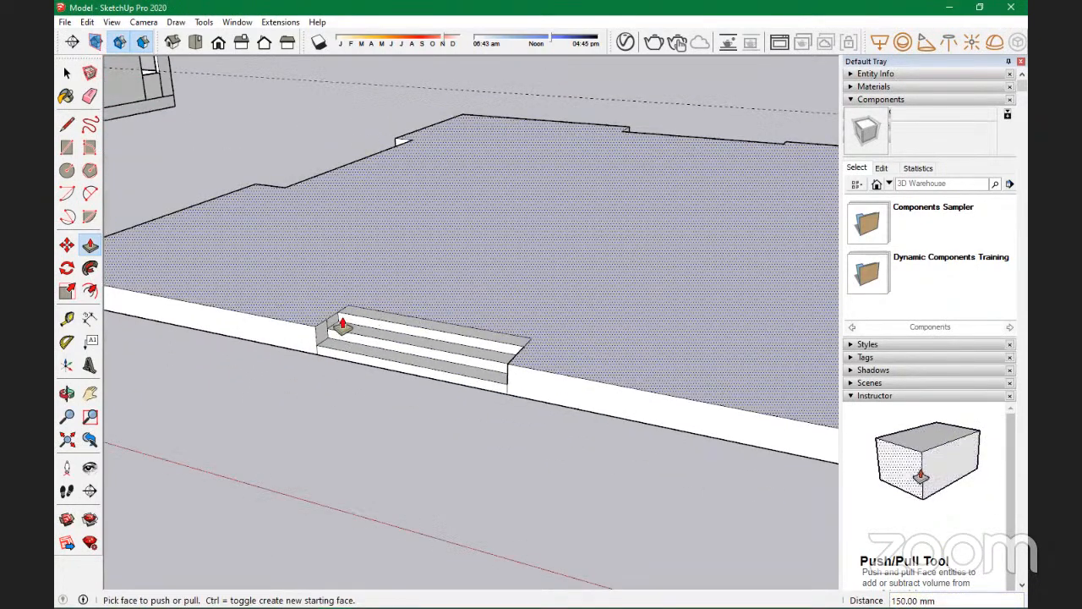
Step: Erase the leftover vertical edges on the side walls at both ends of the front entrance steps
scroll(293, 321, "up", 6)
key("e")
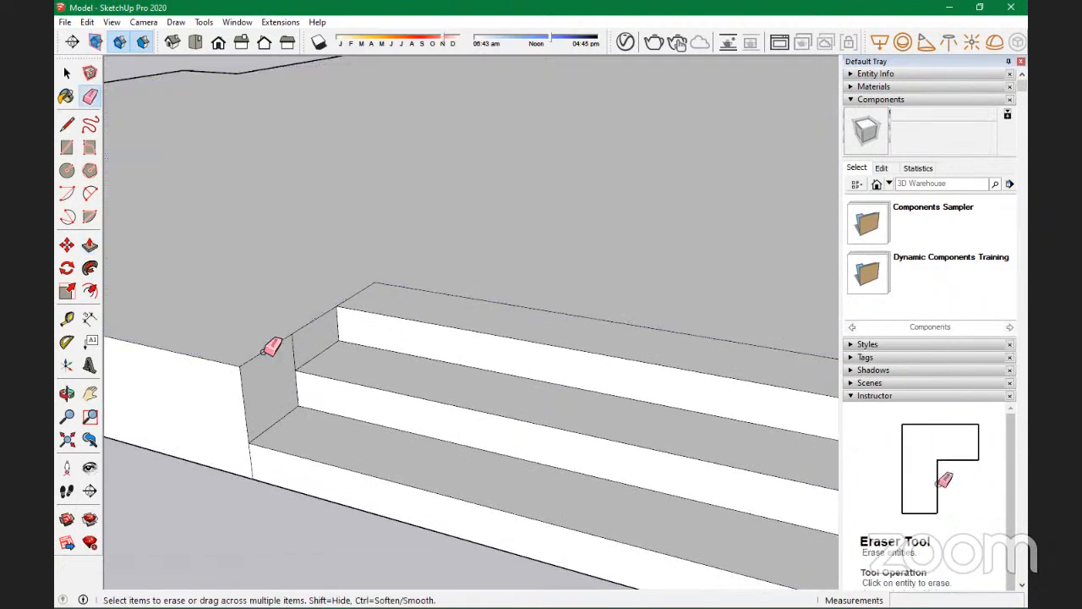
scroll(296, 305, "down", 5)
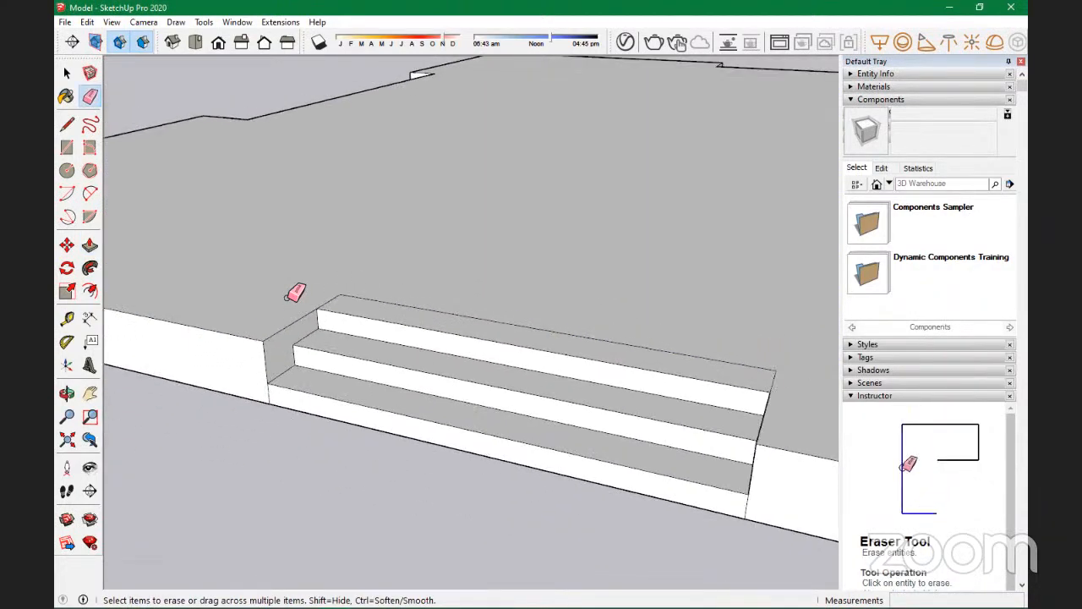
middle_click_drag(295, 330, 691, 289)
scroll(604, 282, "up", 6)
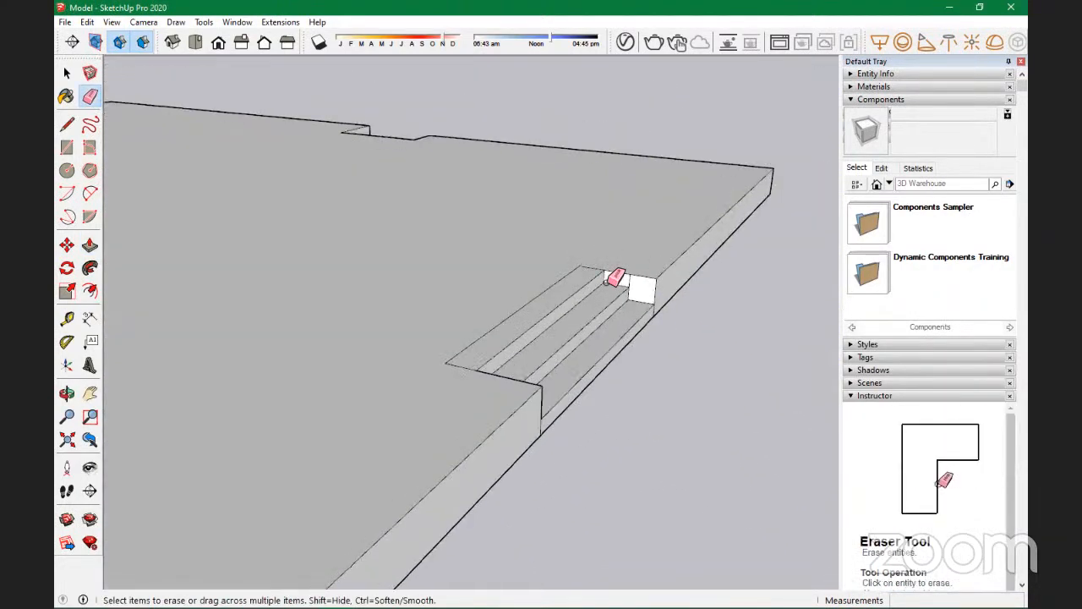
scroll(648, 272, "down", 5)
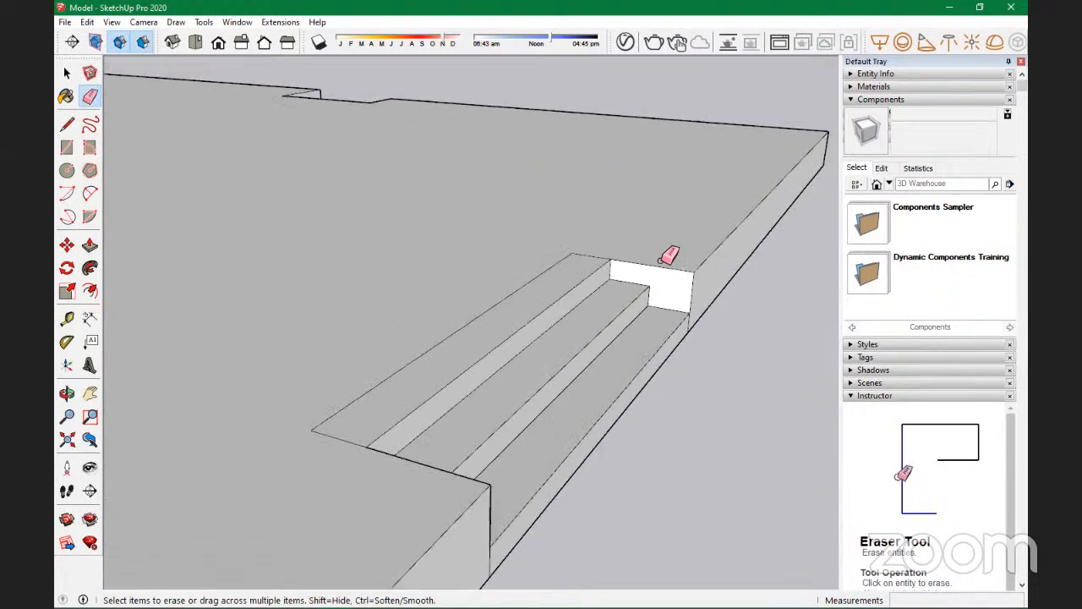
mouse_move(657, 293)
middle_mouse_down()
mouse_move(403, 400)
mouse_move(254, 383)
middle_mouse_up()
left_click(255, 391)
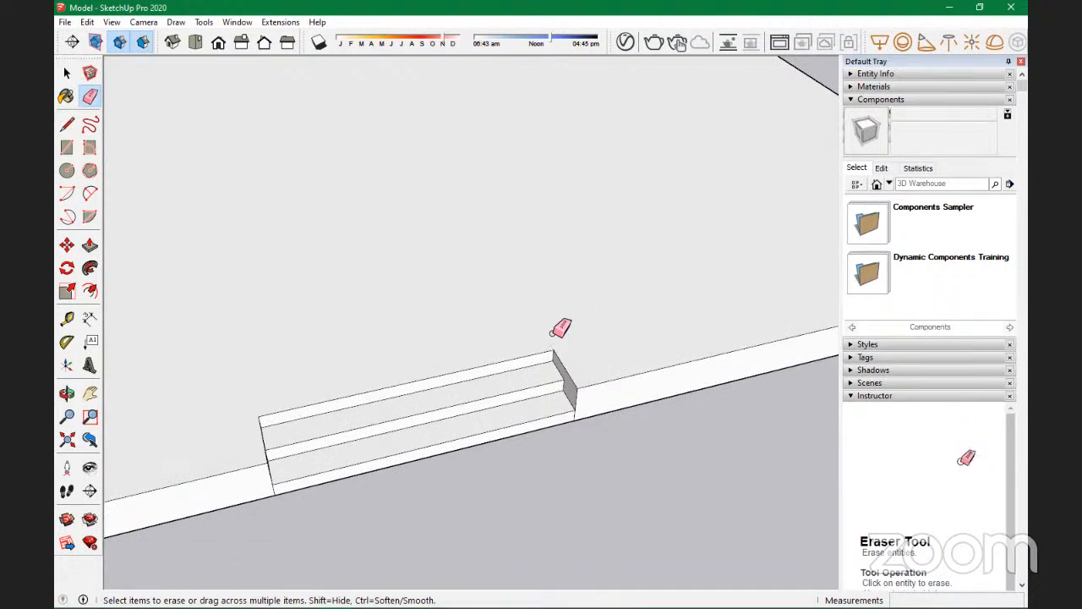
mouse_move(597, 285)
middle_mouse_down()
mouse_move(587, 372)
mouse_move(564, 344)
mouse_move(563, 253)
mouse_move(600, 314)
middle_mouse_up()
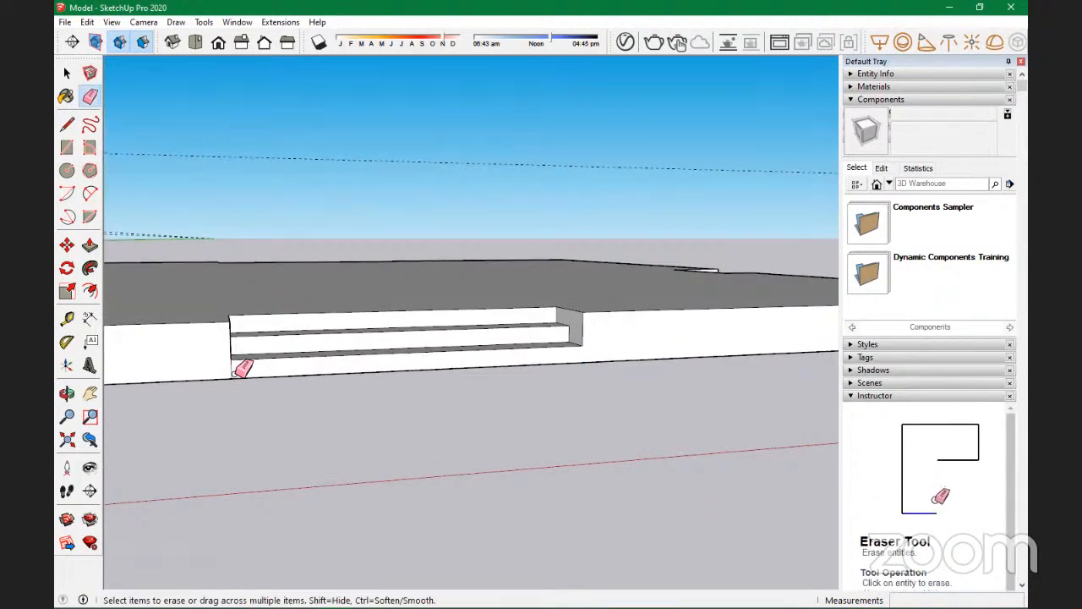
middle_click_drag(234, 367, 683, 388)
Step: Erase the leftover vertical edge on the base wall beside the side entrance's flat treads
scroll(698, 313, "down", 3)
scroll(301, 338, "down", 2)
scroll(322, 309, "up", 6)
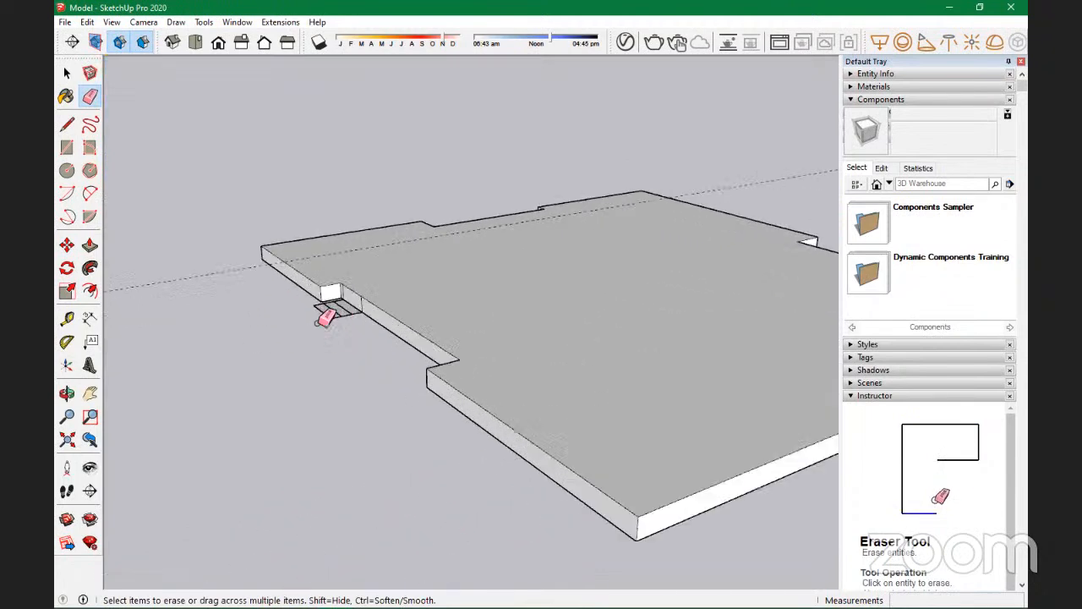
scroll(332, 306, "up", 3)
middle_click_drag(334, 306, 411, 310)
scroll(435, 297, "up", 2)
left_click(430, 301)
left_click_drag(601, 331, 616, 344)
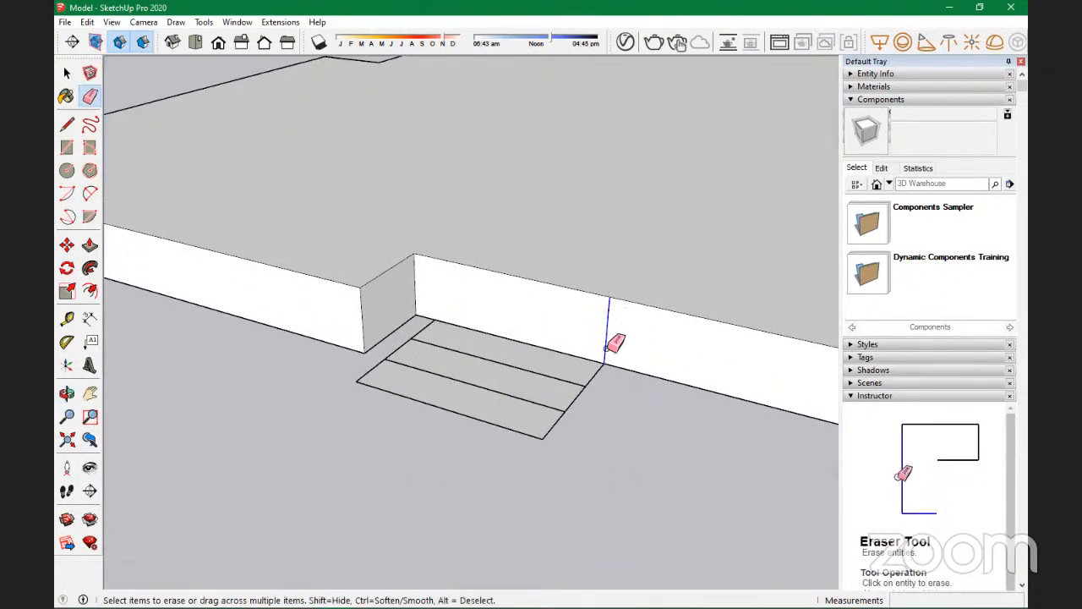
scroll(429, 354, "up", 4)
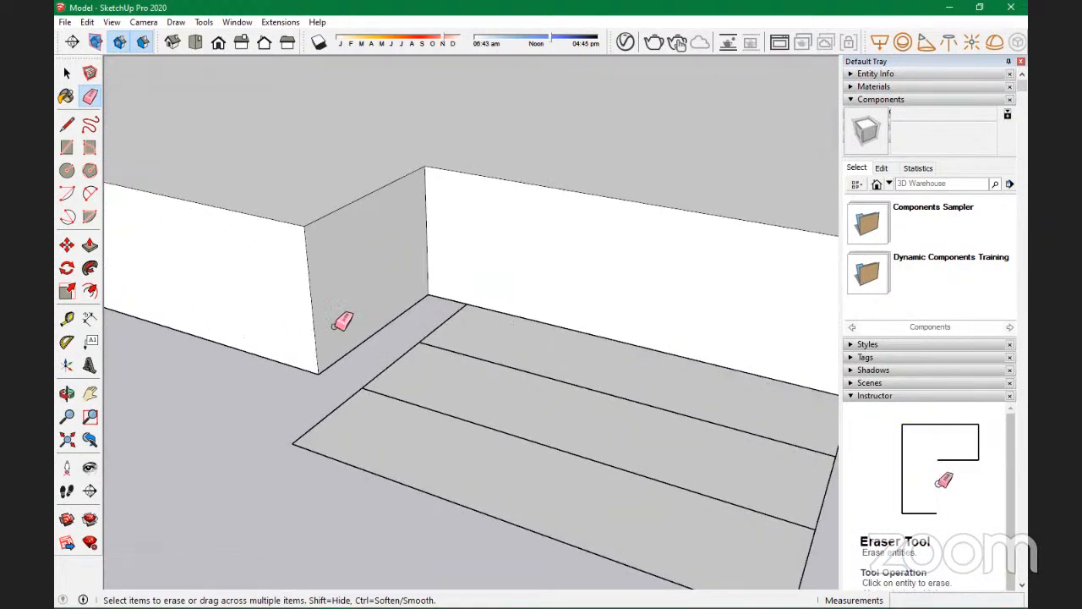
Step: Raise the three step strips beside the slab with Push/Pull to 450, 300 and 150 mm, highest next to the slab
scroll(287, 340, "down", 3)
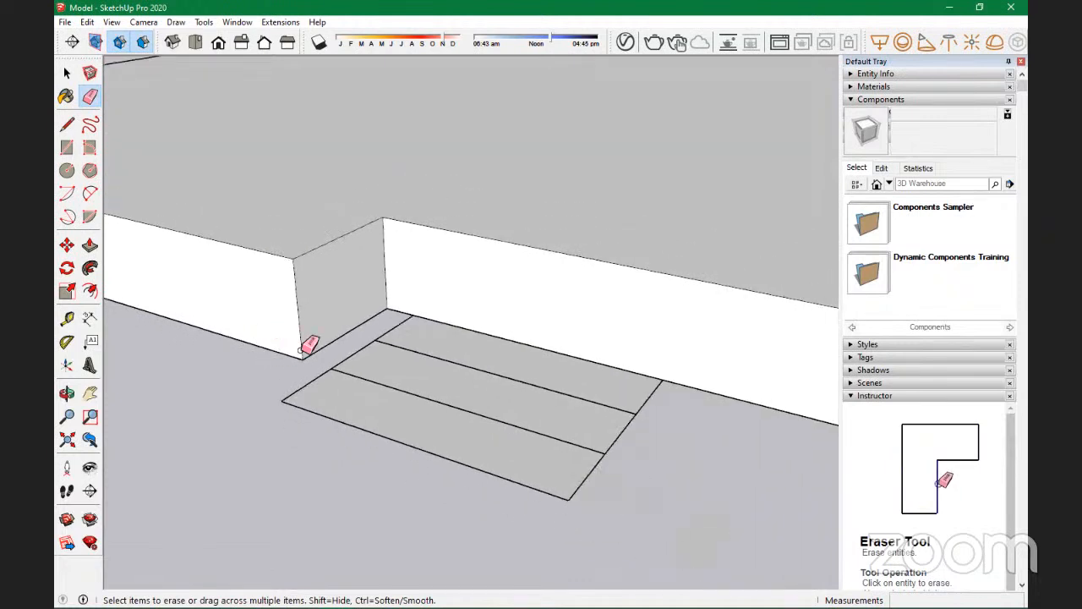
scroll(348, 417, "down", 3)
middle_click_drag(348, 418, 536, 374)
scroll(448, 284, "up", 3)
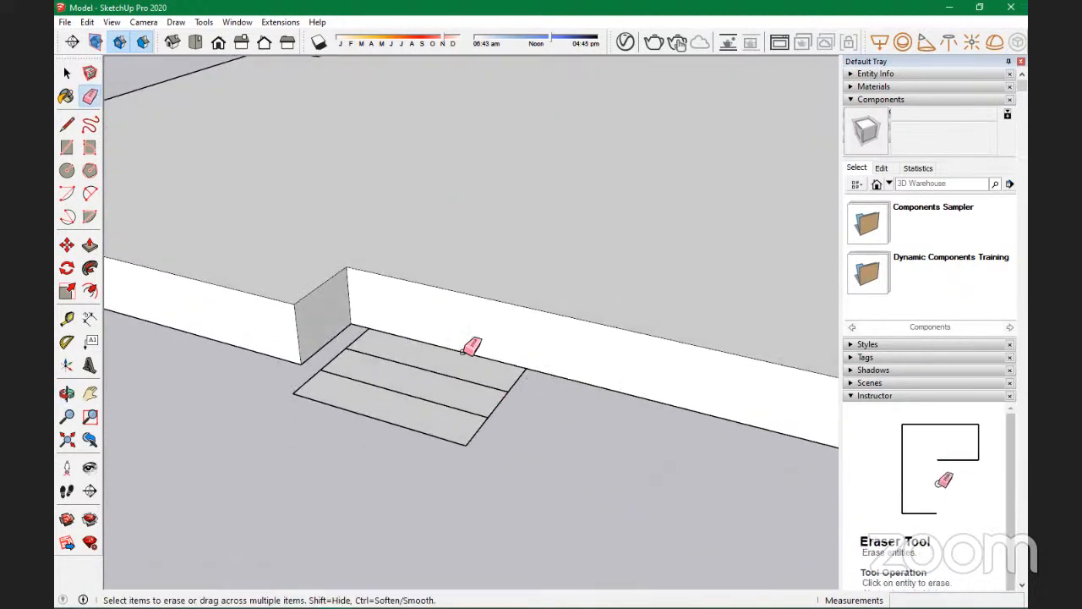
key("p")
mouse_move(447, 377)
left_mouse_down()
mouse_move(481, 316)
mouse_move(546, 299)
mouse_move(551, 307)
left_mouse_up()
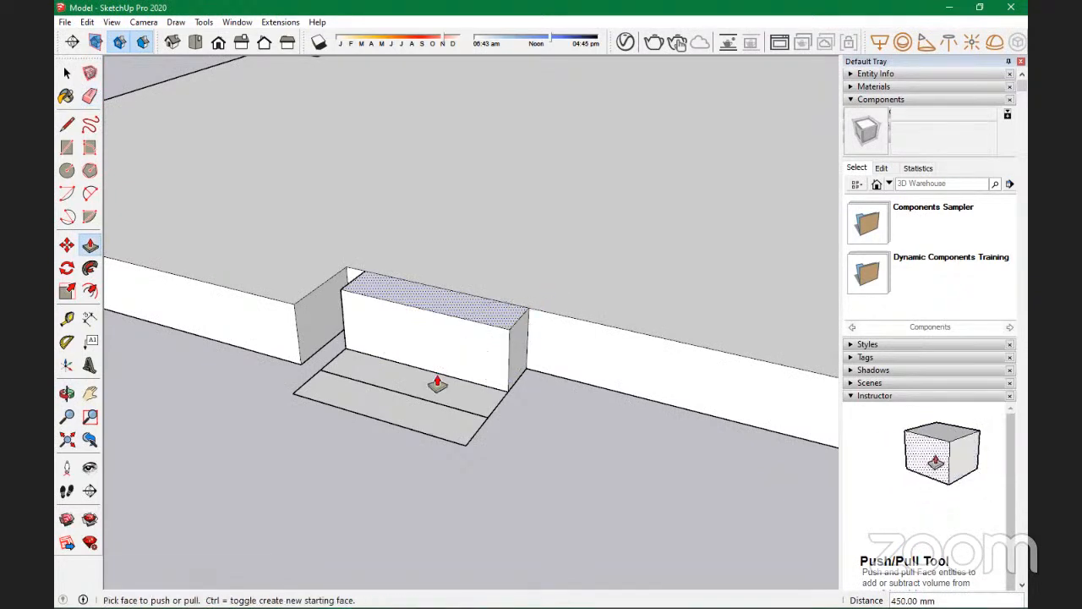
left_click_drag(442, 394, 452, 360)
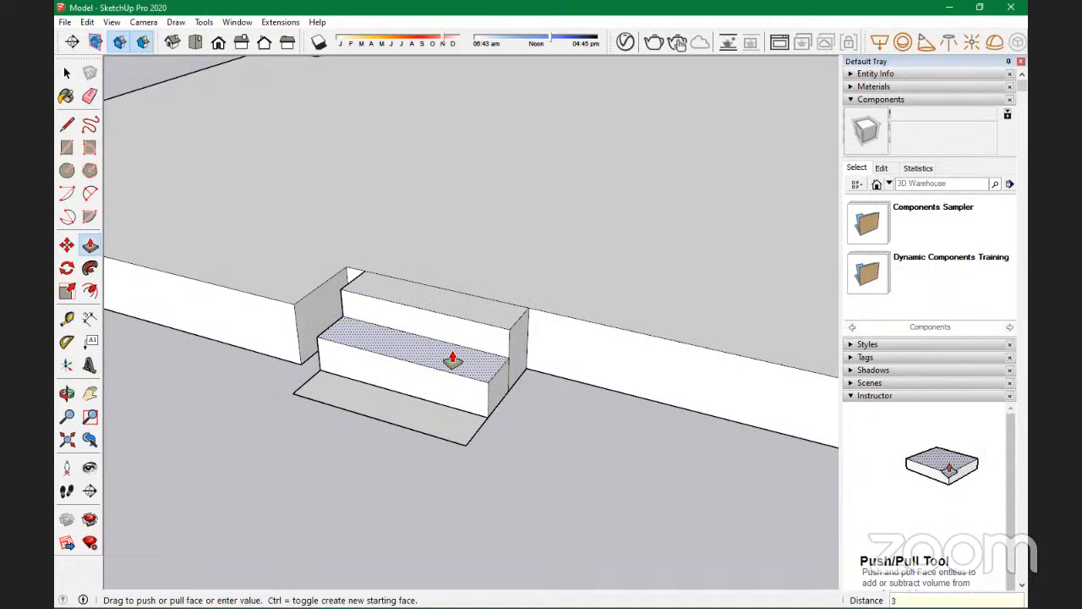
left_click_drag(404, 420, 408, 389)
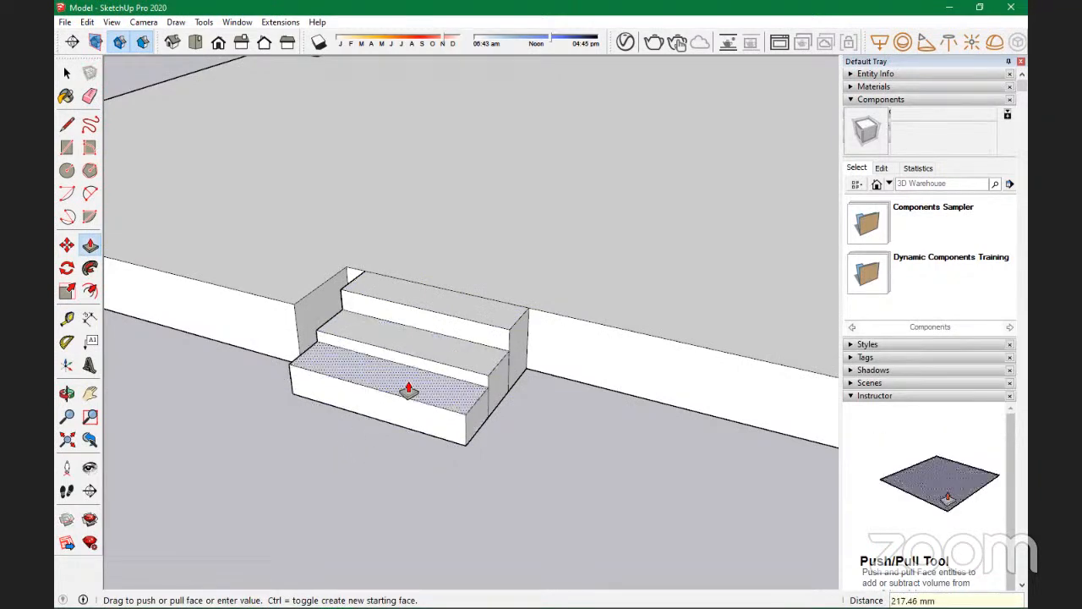
type("1")
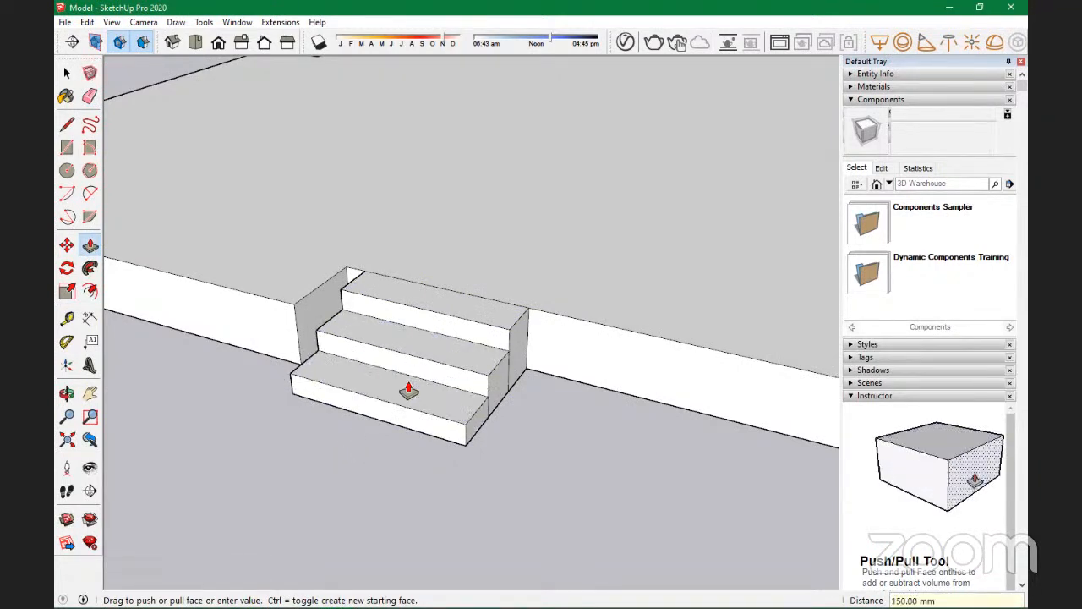
Step: Erase the vertical dividing edges between the steps on both side faces of the stair
scroll(524, 389, "up", 5)
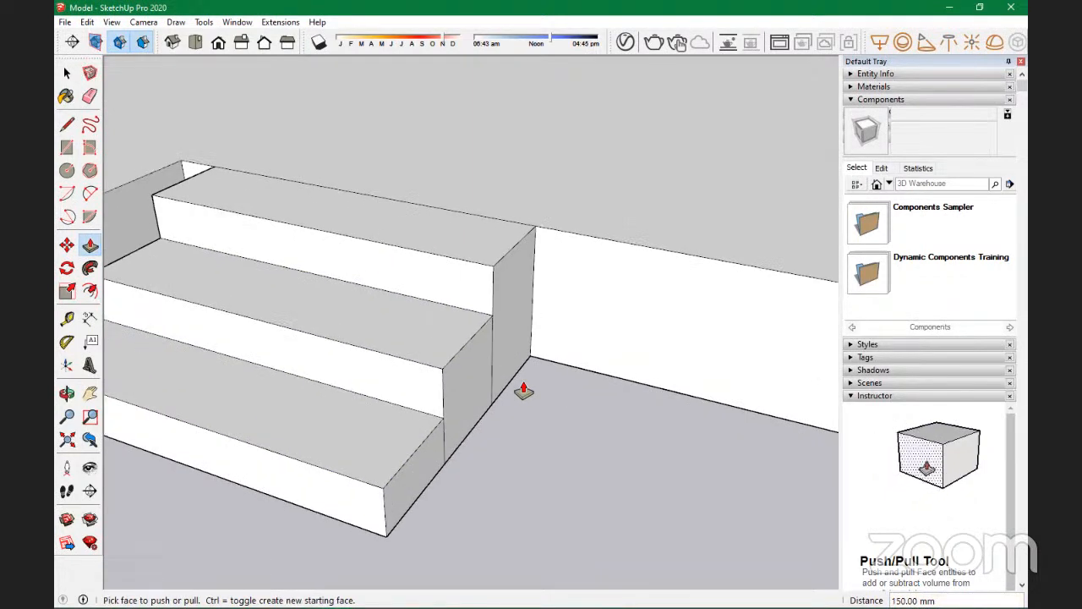
key("e")
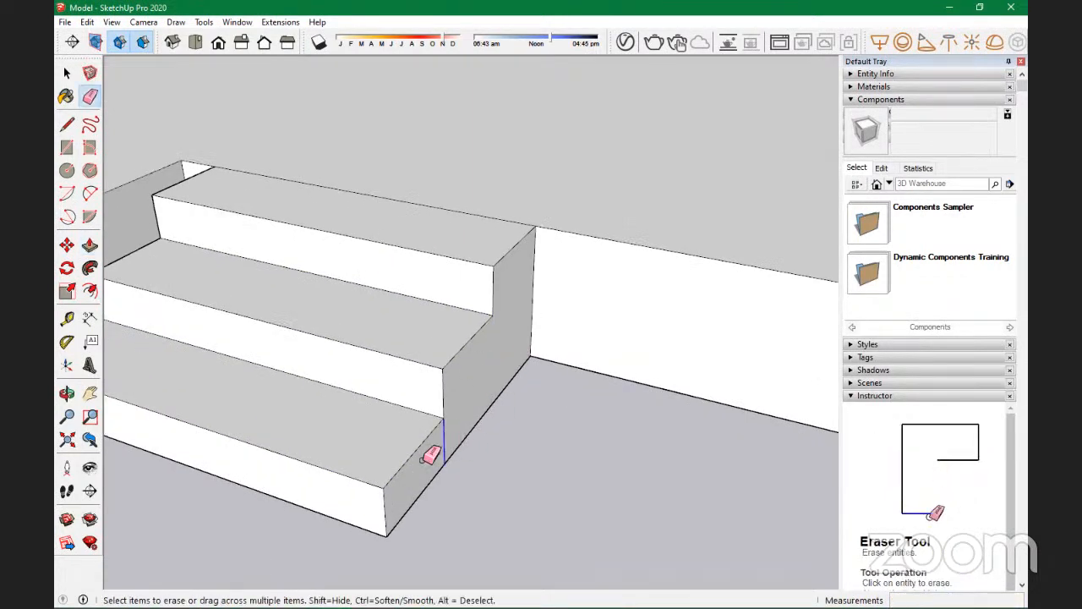
scroll(595, 359, "down", 3)
mouse_move(272, 440)
middle_mouse_down()
mouse_move(918, 379)
mouse_move(764, 363)
mouse_move(764, 346)
mouse_move(603, 406)
middle_mouse_up()
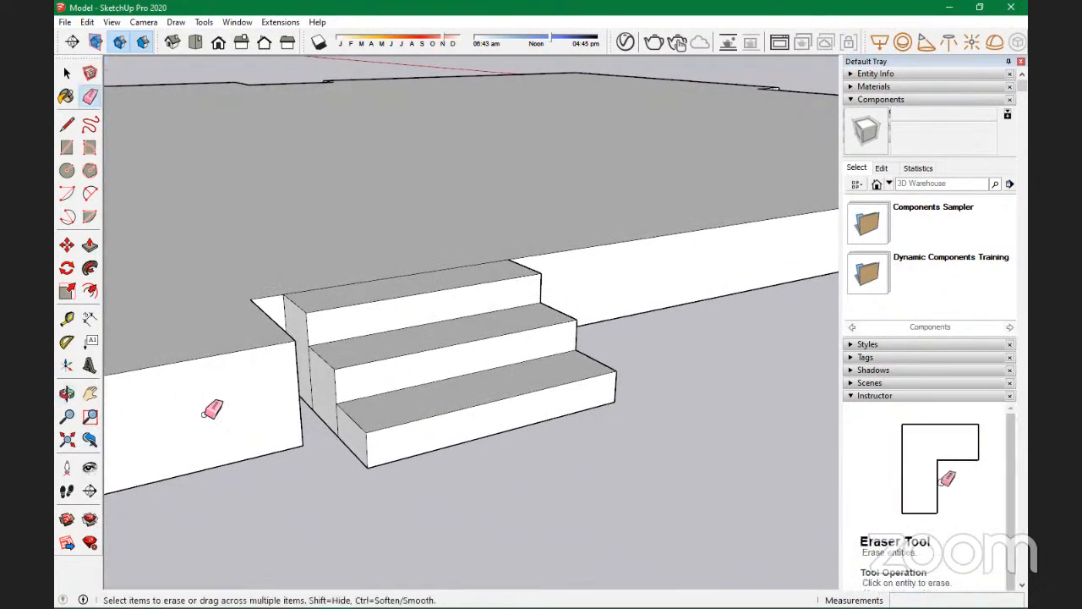
mouse_move(312, 388)
left_mouse_down()
mouse_move(342, 429)
mouse_move(302, 403)
mouse_move(290, 365)
mouse_move(261, 358)
mouse_move(314, 370)
left_mouse_up()
Step: Extend the stair's side face with Push/Pull to close the gap to the adjoining slab wall
key("p")
scroll(476, 380, "down", 5)
middle_click_drag(507, 392, 410, 281)
scroll(484, 363, "down", 4)
scroll(410, 280, "up", 3)
Step: Erase the edges separating the top step from the slab's upper face
key("e")
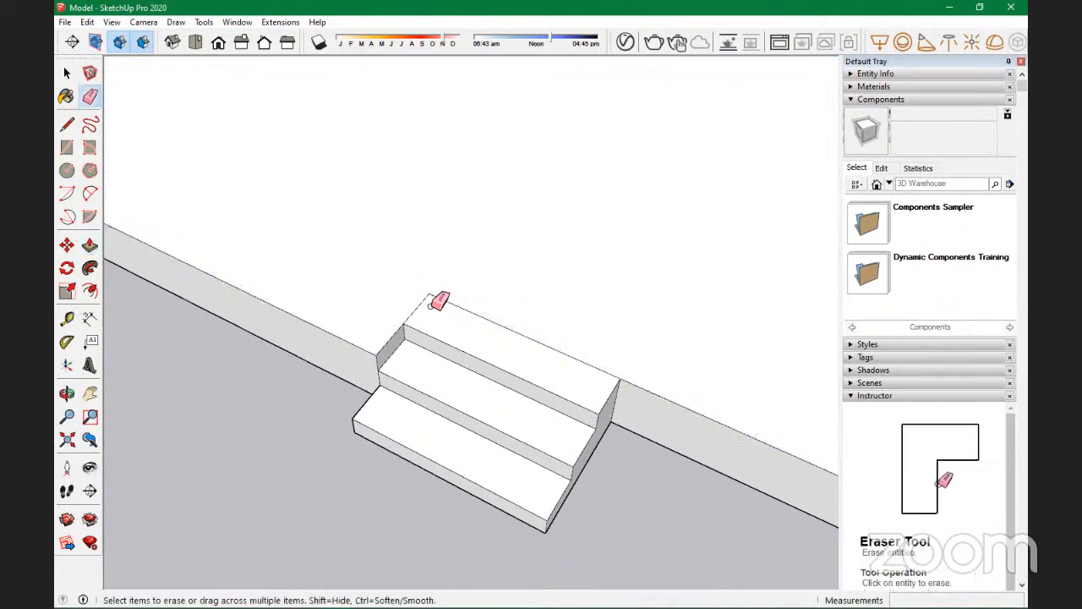
left_click(434, 296)
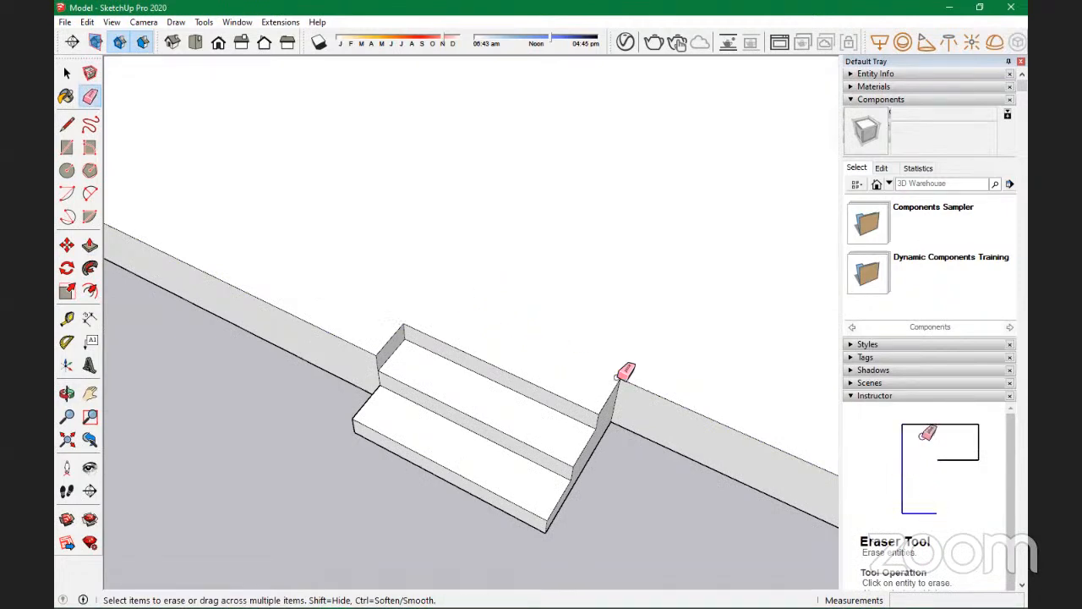
scroll(620, 330, "down", 3)
scroll(382, 336, "down", 5)
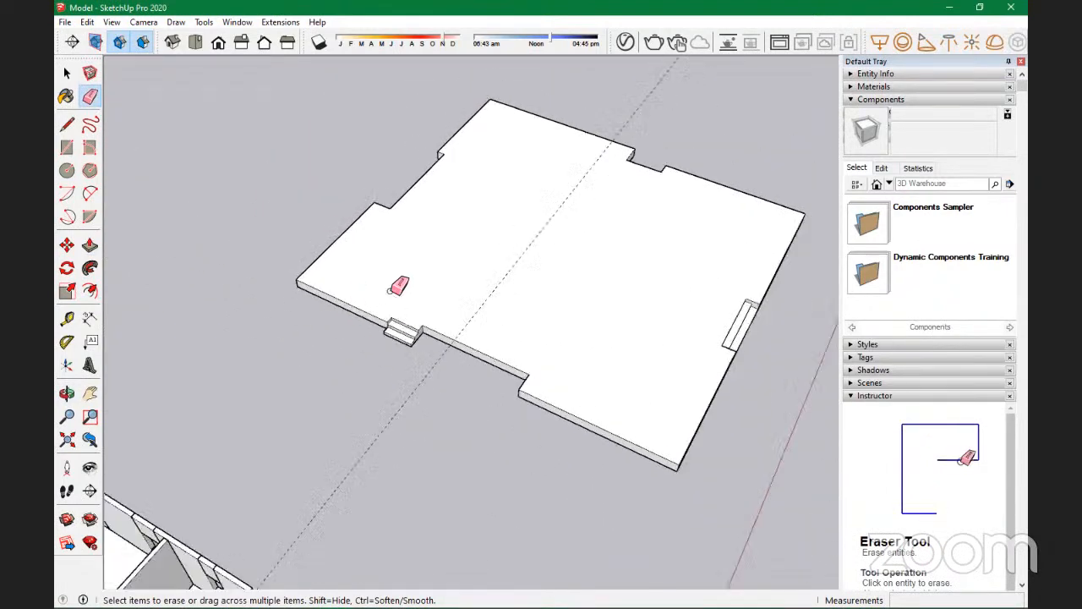
Step: Select the entire floor slab together with its attached steps
mouse_move(643, 363)
middle_mouse_down()
mouse_move(423, 386)
mouse_move(439, 375)
middle_mouse_up()
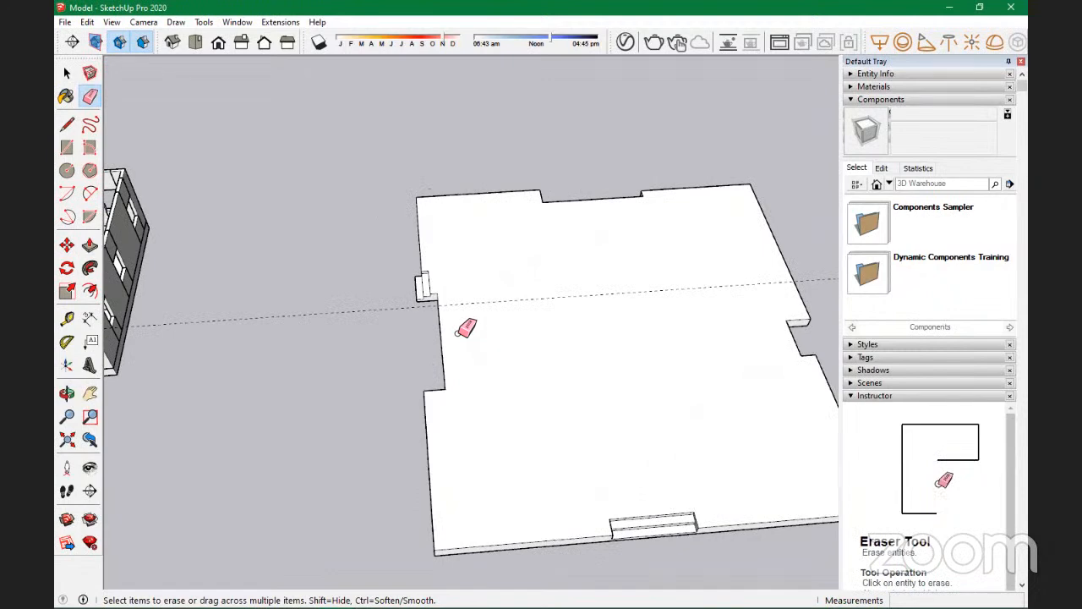
scroll(478, 325, "down", 3)
key("space")
mouse_move(587, 377)
middle_mouse_down()
mouse_move(489, 331)
mouse_move(482, 341)
middle_mouse_up()
triple_click(585, 384)
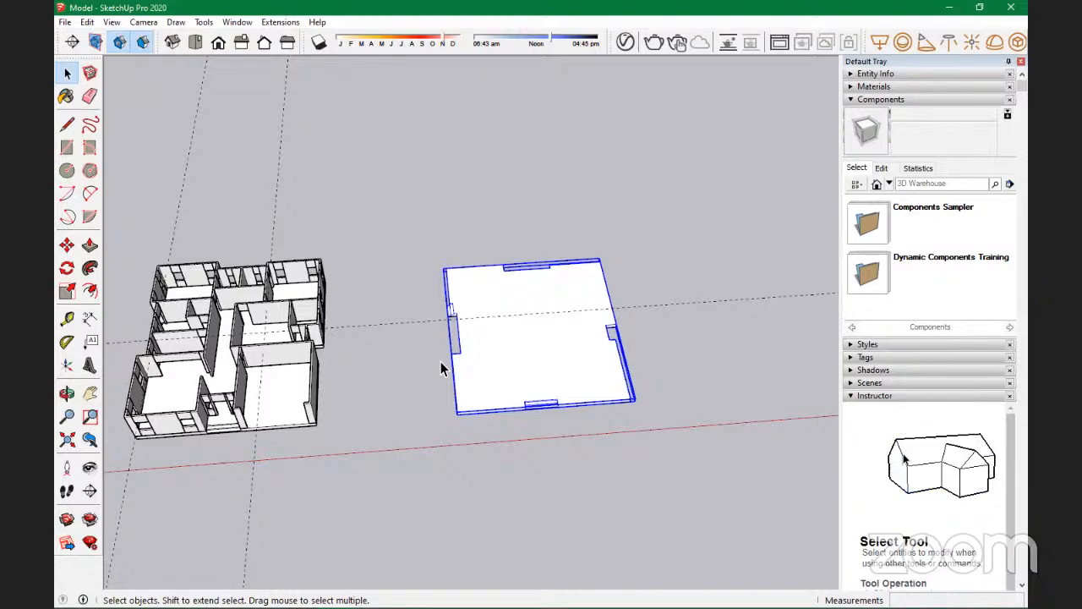
Step: At the first house's front entrance, draw two edges linking the meeting point of the door arcs to the base corner of the adjacent jamb
scroll(224, 414, "up", 3)
mouse_move(224, 414)
middle_mouse_down()
mouse_move(236, 428)
mouse_move(222, 319)
mouse_move(387, 337)
middle_mouse_up()
scroll(532, 290, "down", 5)
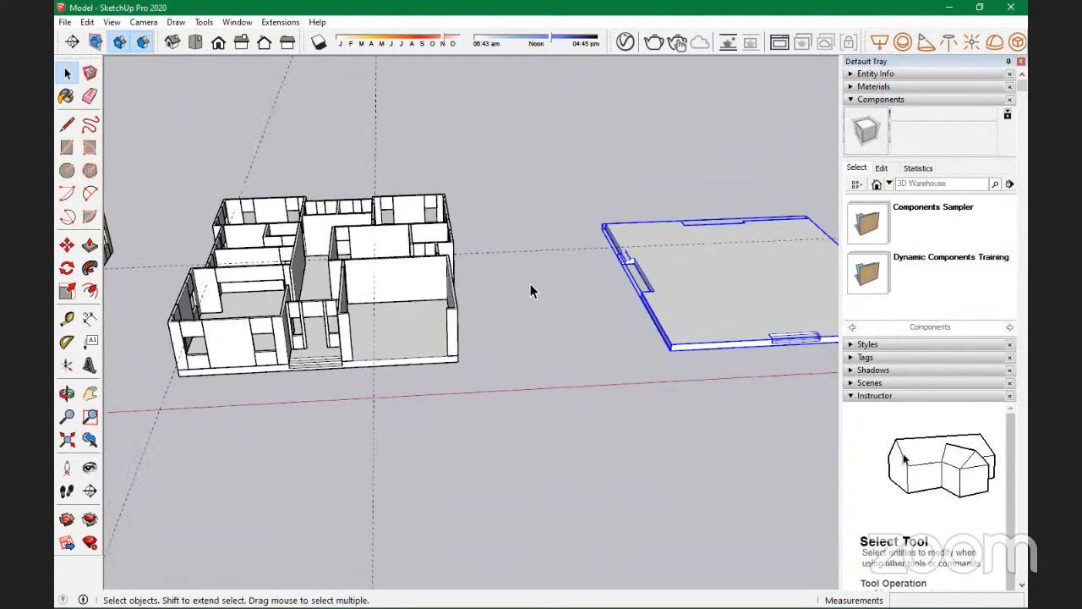
scroll(319, 320, "up", 6)
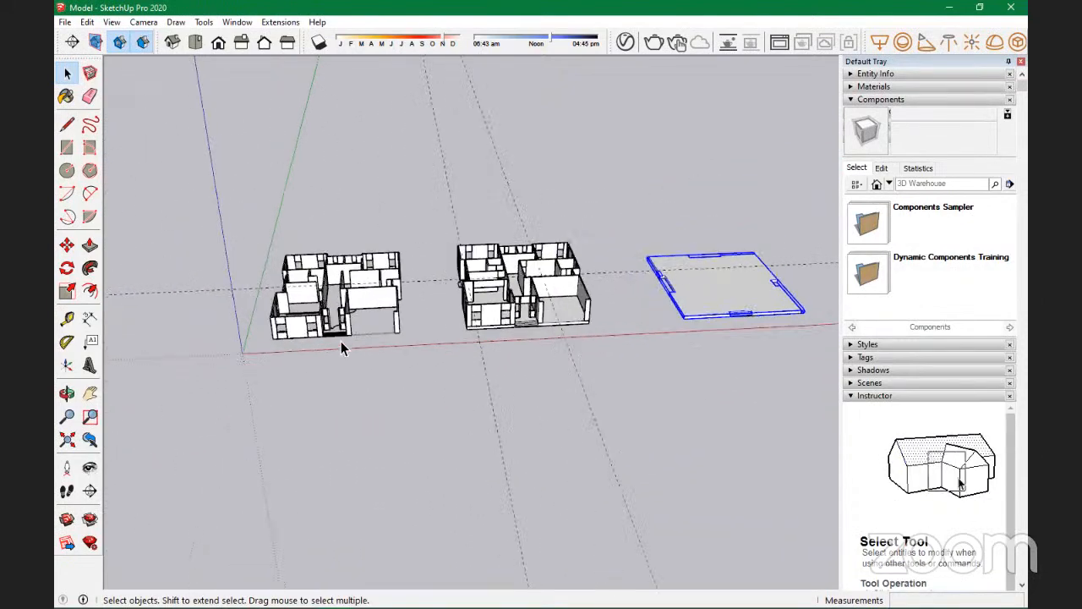
scroll(334, 325, "up", 8)
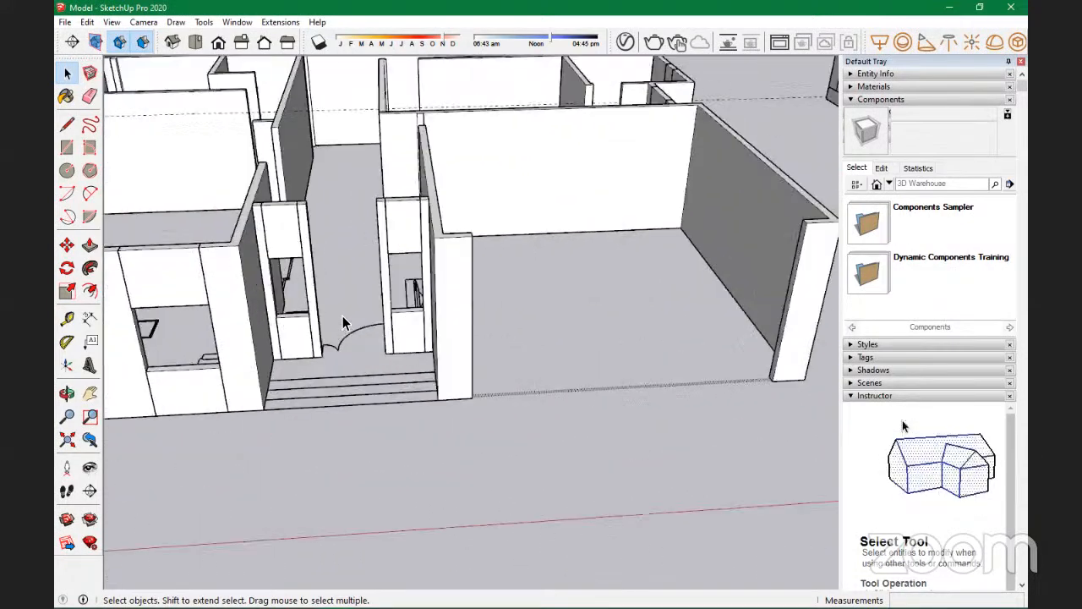
scroll(263, 364, "up", 4)
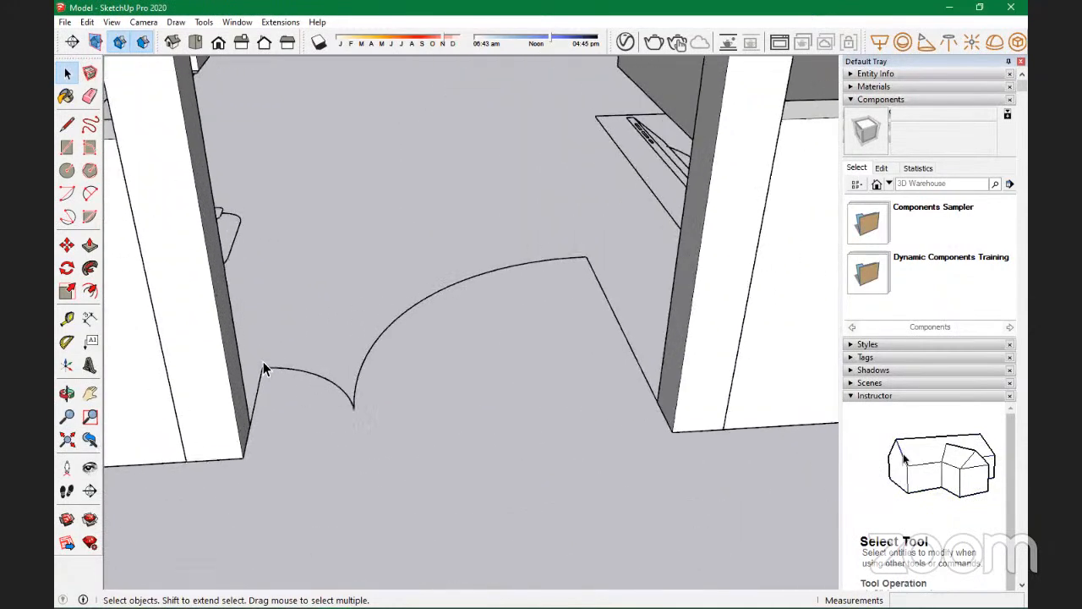
scroll(293, 437, "down", 3)
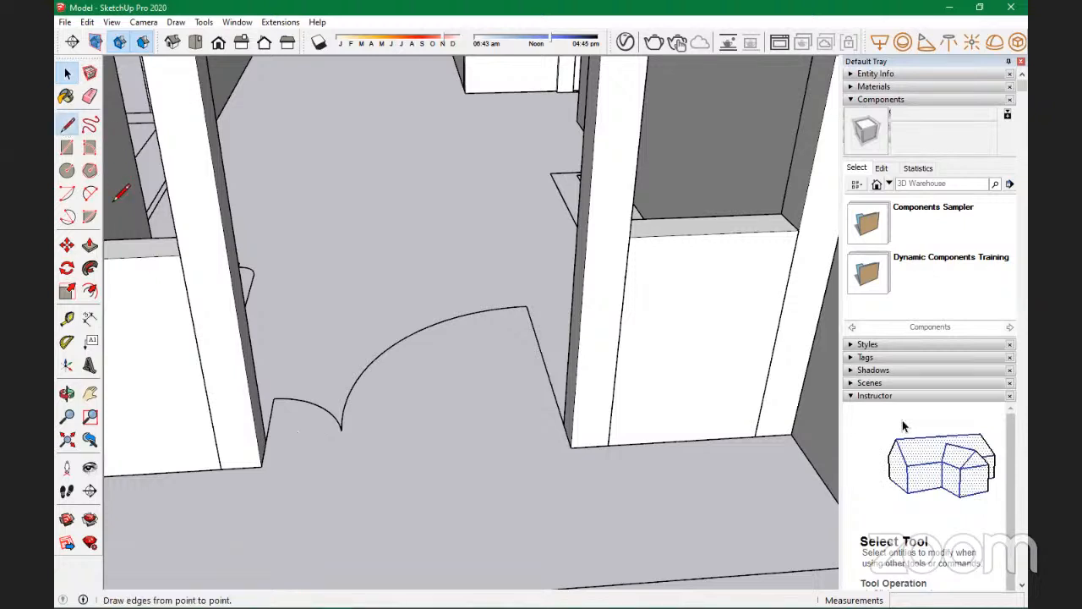
left_click(66, 124)
left_click(341, 431)
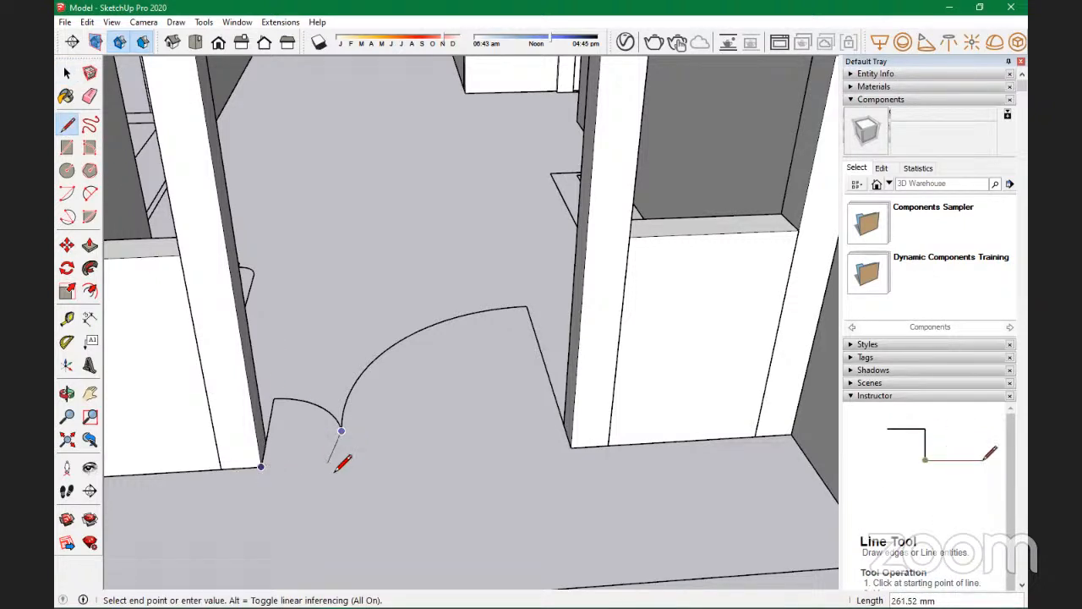
left_click(339, 462)
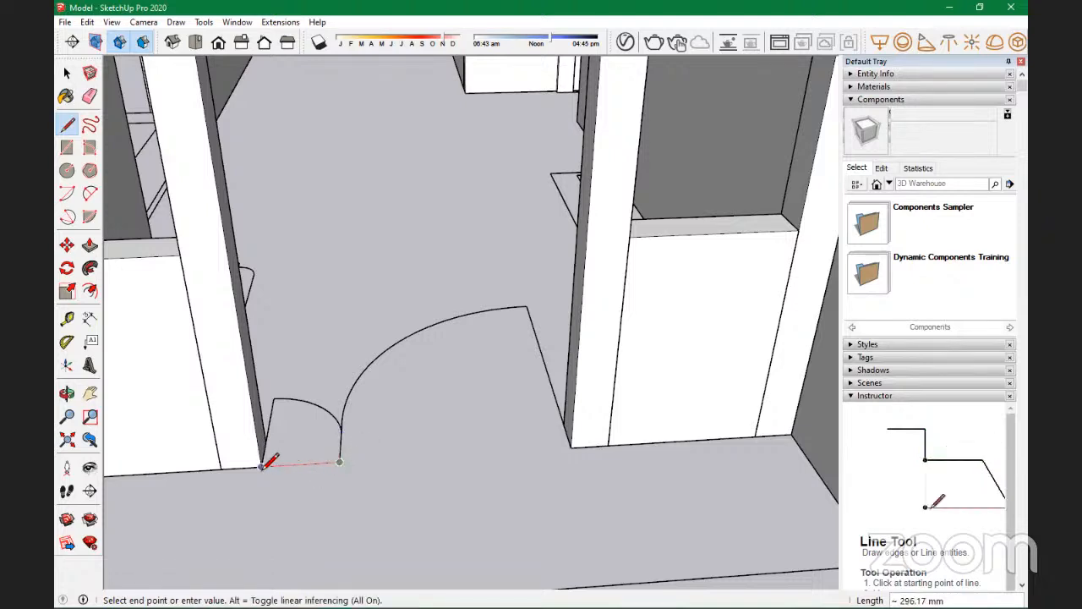
left_click(262, 466)
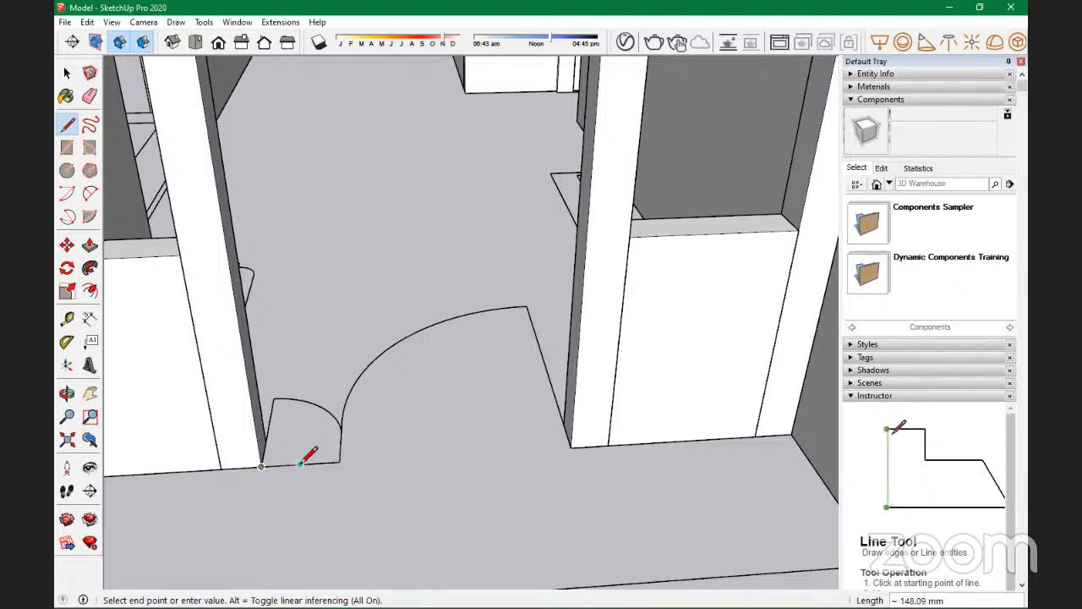
Step: Draw a floor rectangle of about 296 by 149 mm under the narrow door leaf, between the jamb and the new edge
key("r")
left_click(264, 440)
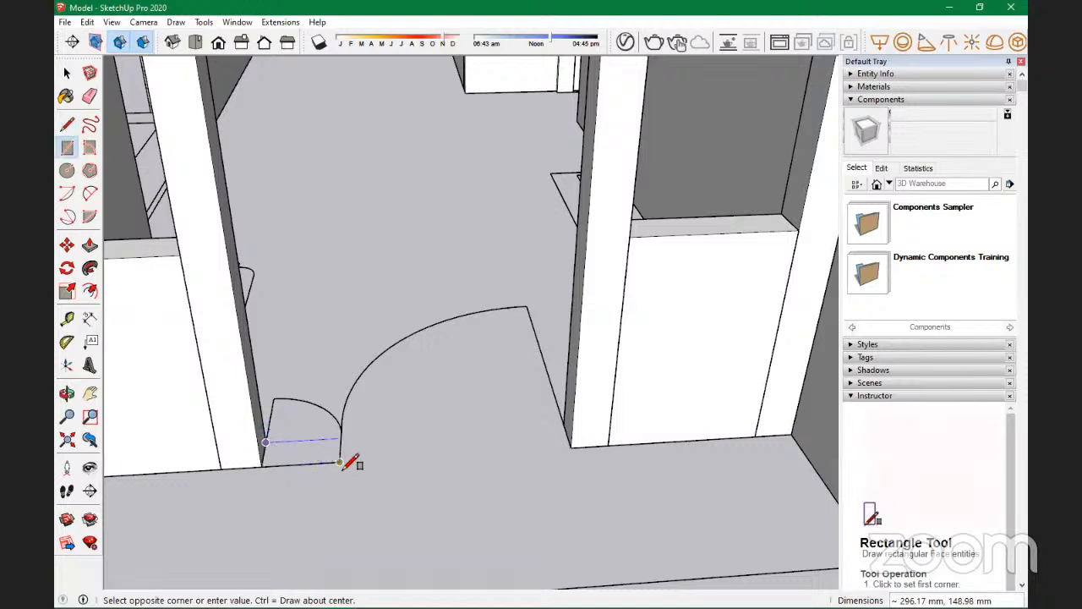
left_click(341, 463)
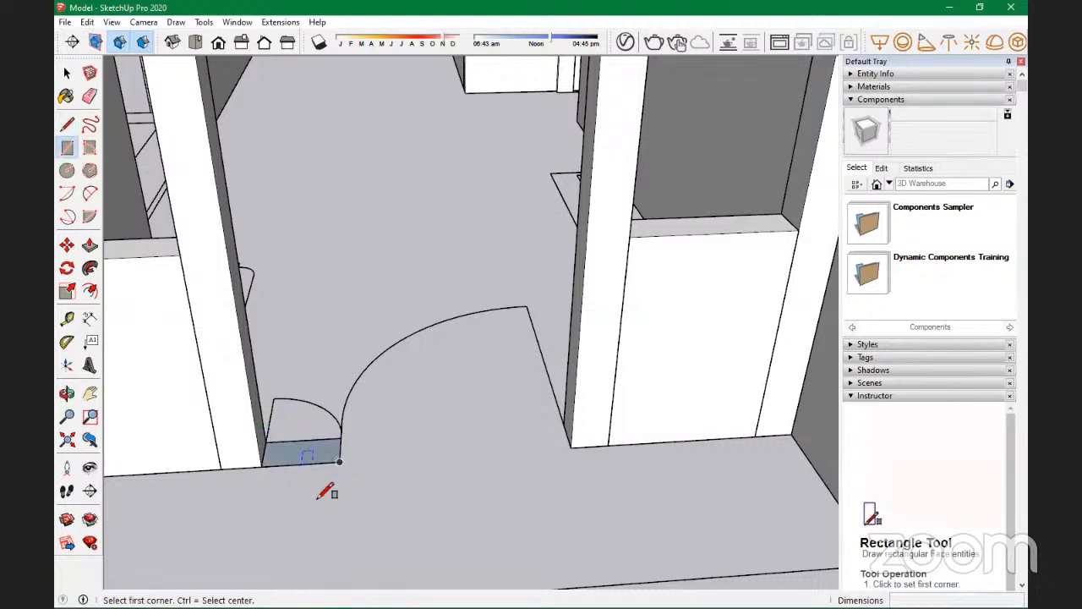
Step: Extrude the small rectangle beside the entrance jamb upward by 2100 mm
scroll(329, 480, "down", 4)
key("p")
left_click(314, 468)
type("2100")
key("Return")
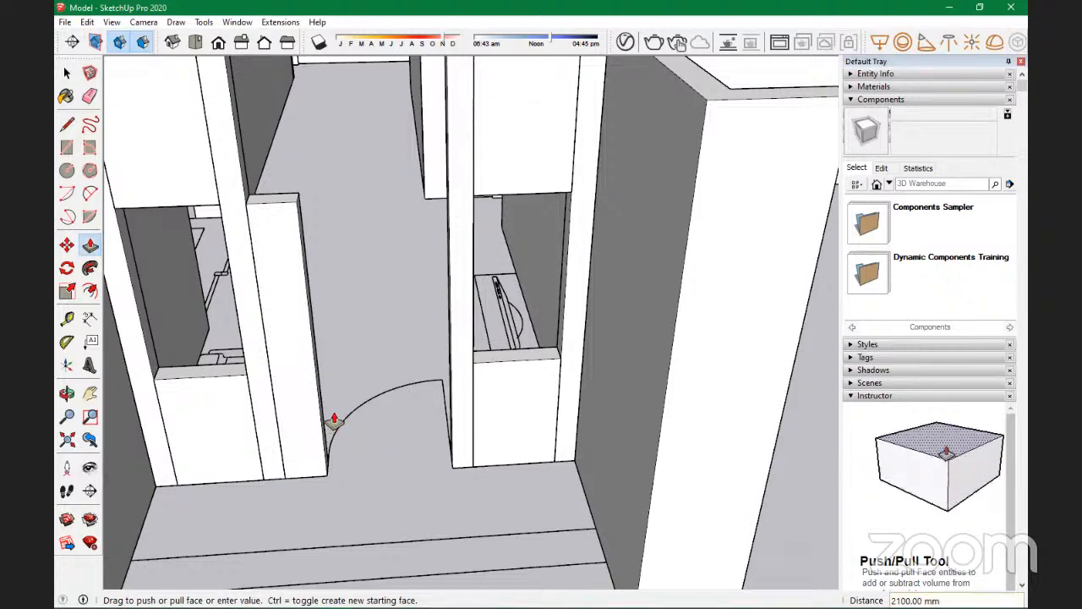
Step: Select the whole 2100 mm high block in the entrance and make it a group
scroll(338, 427, "up", 3)
middle_click_drag(358, 442, 267, 443)
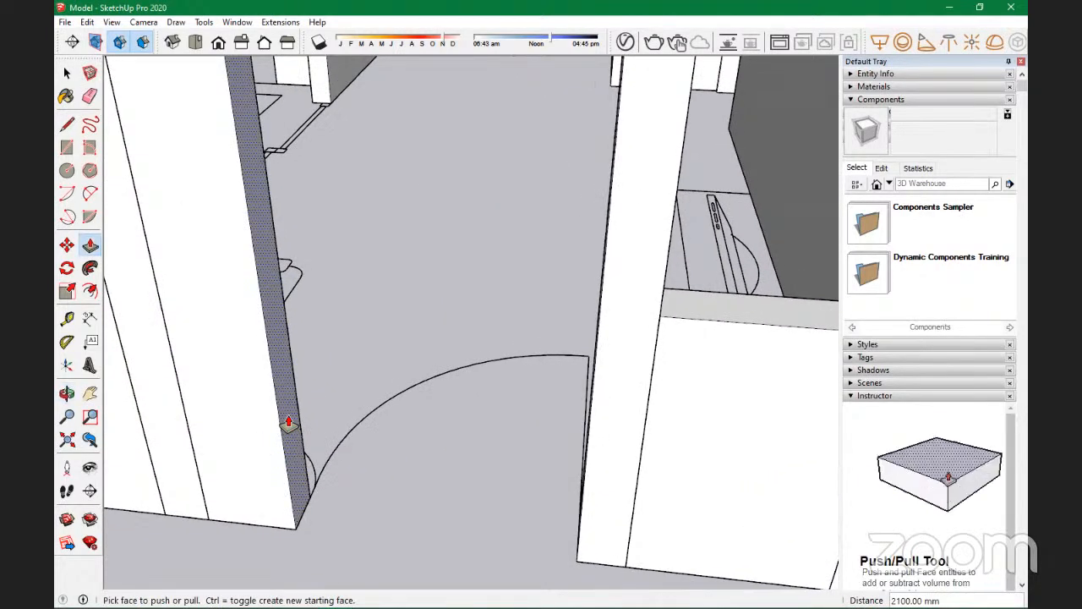
key("space")
triple_click(263, 415)
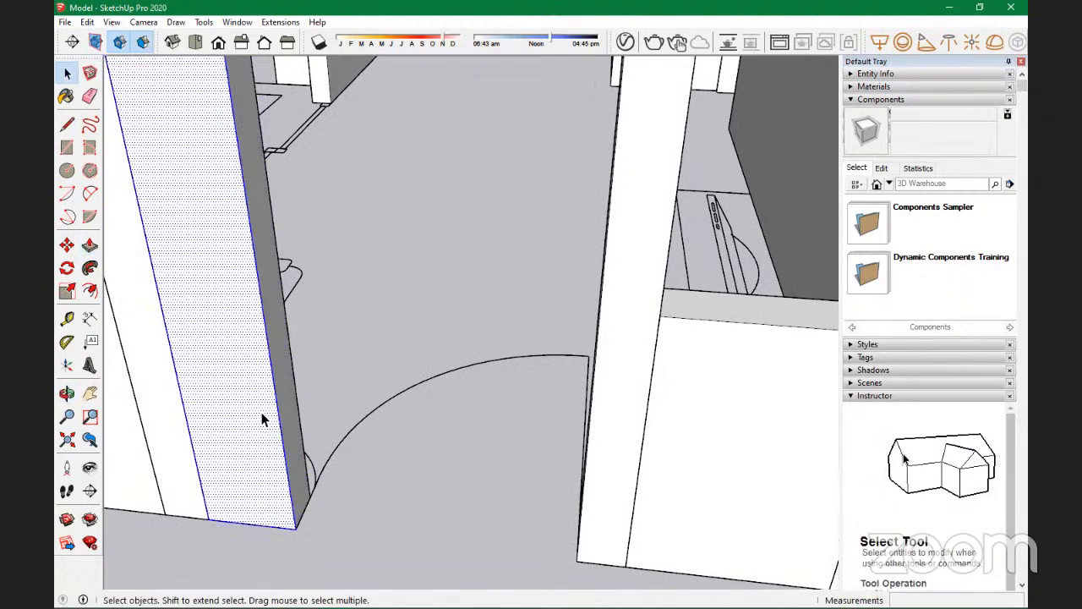
key("ctrl+g")
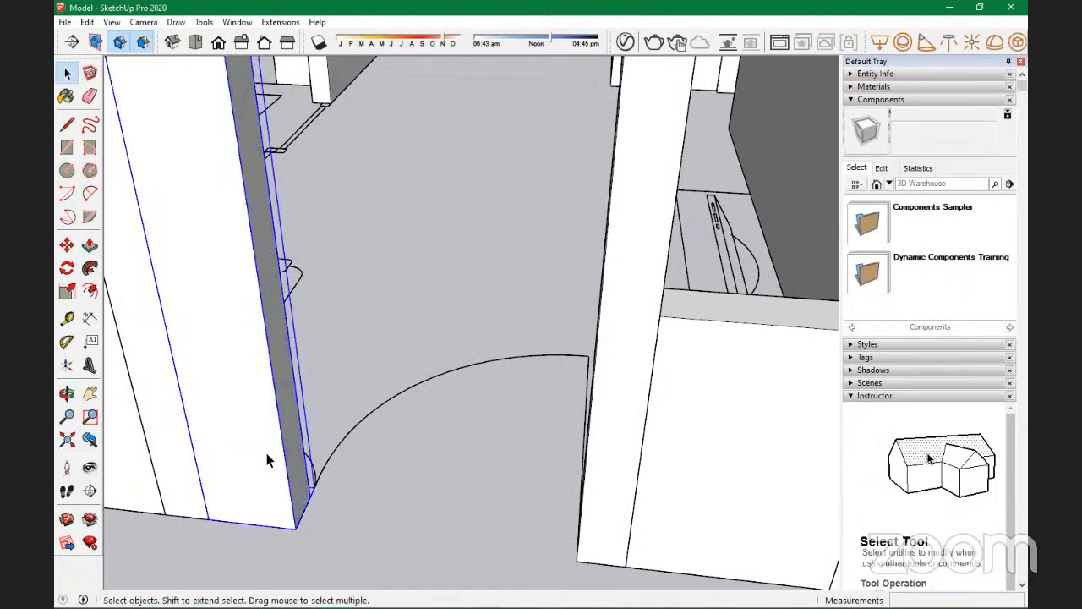
Step: Draw a rectangle on the floor across the remaining door opening, from the grouped block to the opposite jamb, and open its context options
key("r")
left_click(311, 496)
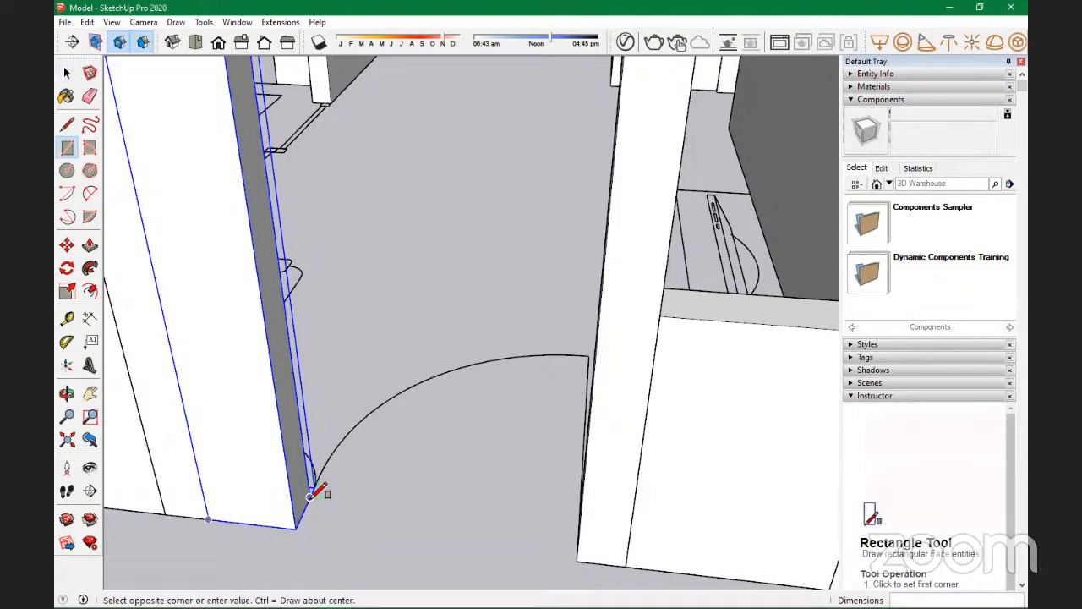
scroll(313, 495, "down", 3)
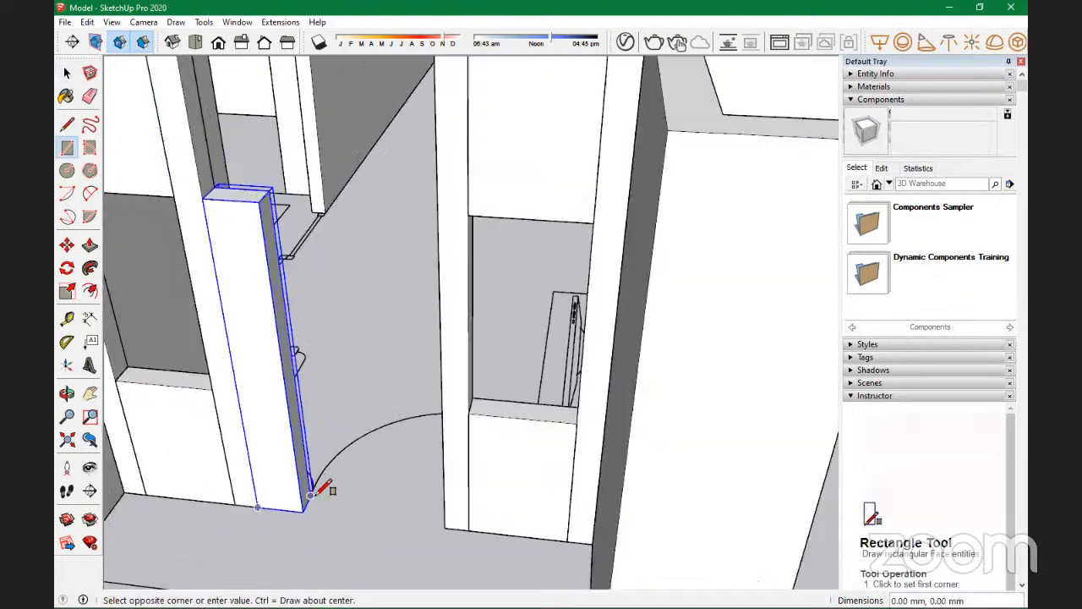
left_click(445, 529)
middle_click_drag(424, 508, 446, 495)
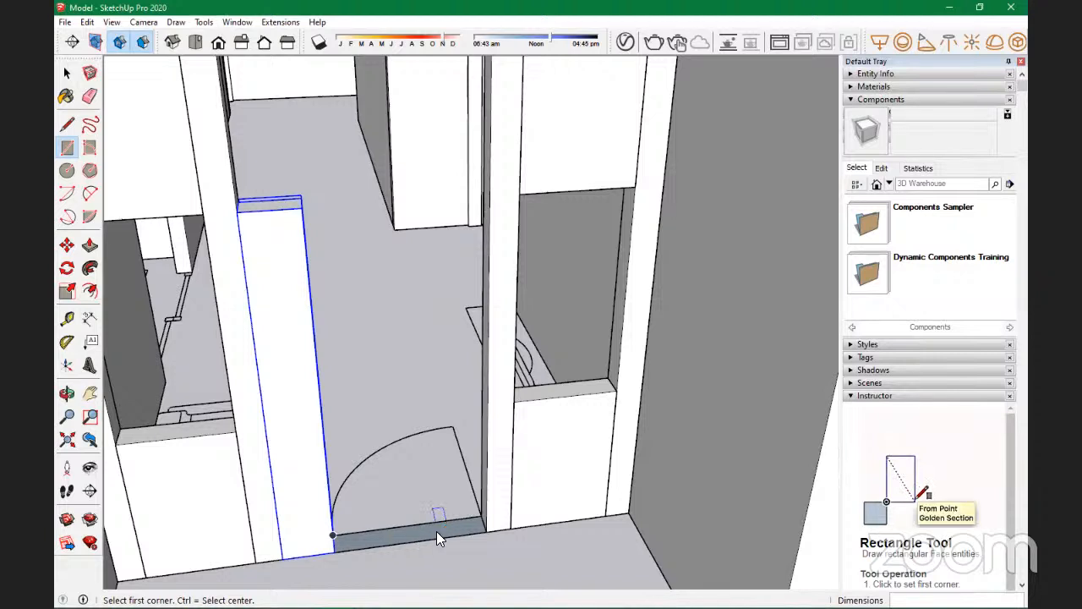
right_click(437, 532)
mouse_move(493, 377)
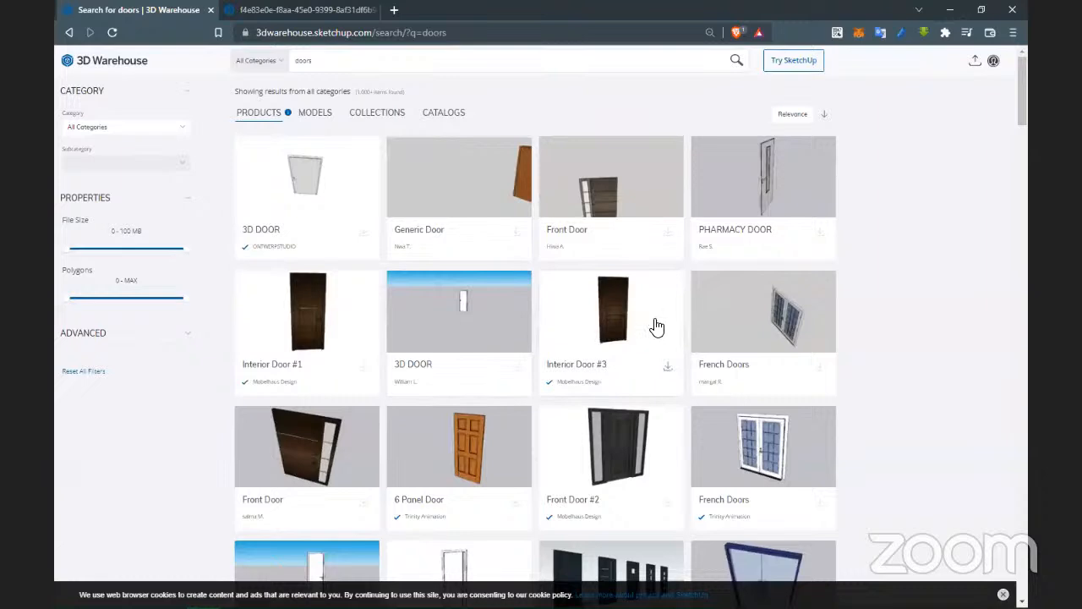
Step: Sign in to 3D Warehouse through Google with the first listed account so that door models can be downloaded
scroll(657, 327, "down", 12)
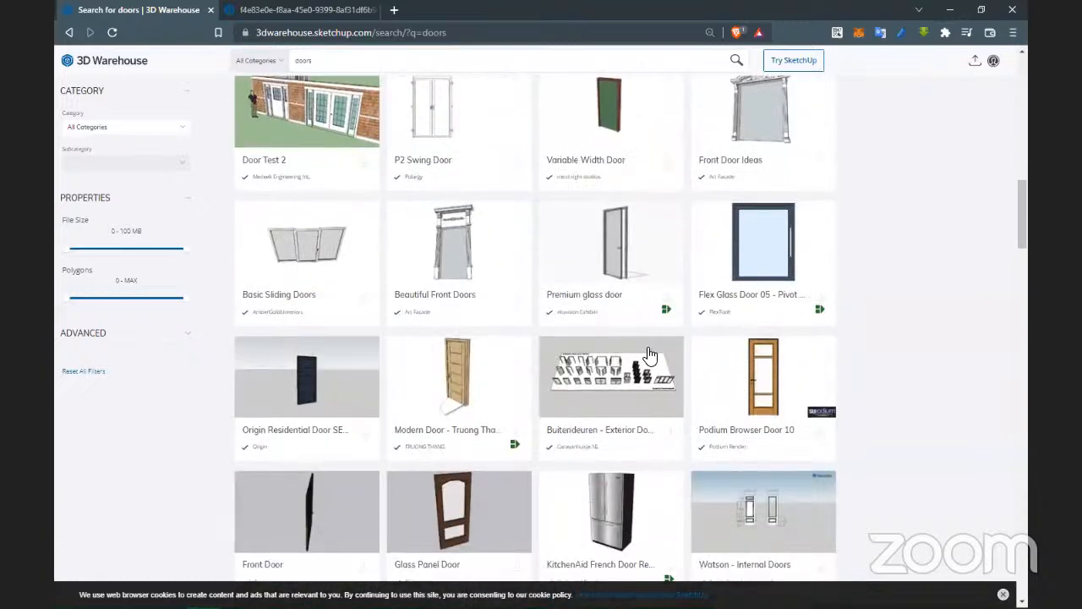
scroll(649, 355, "up", 6)
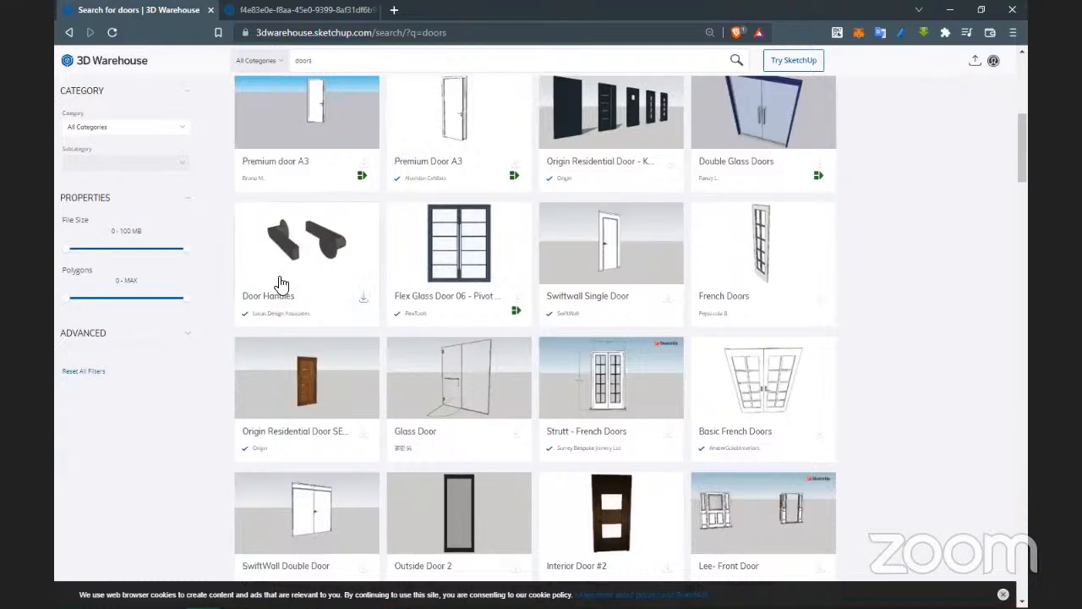
left_click(364, 303)
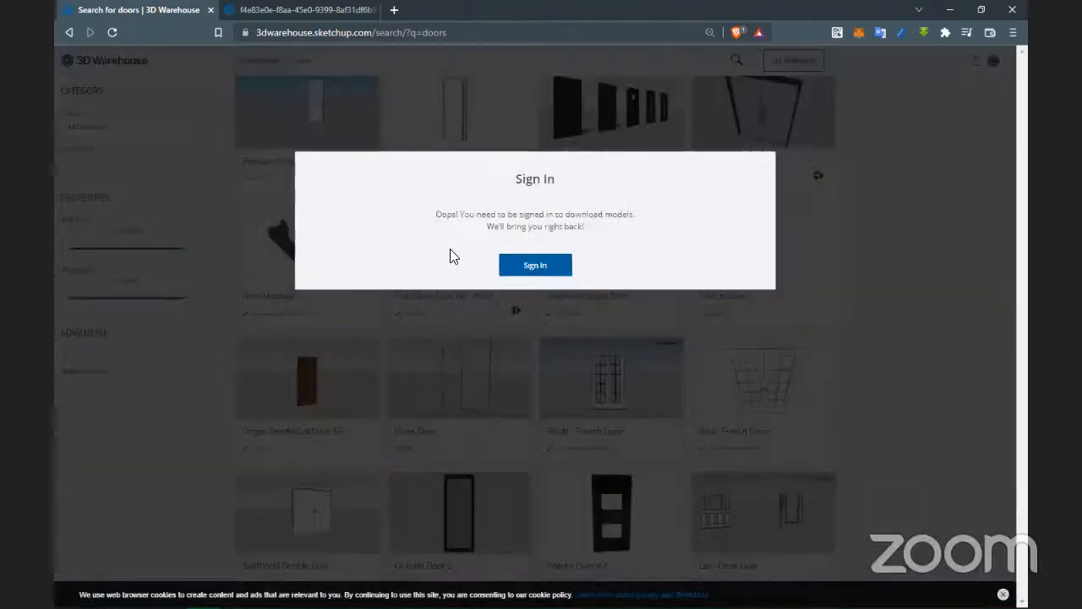
left_click(550, 268)
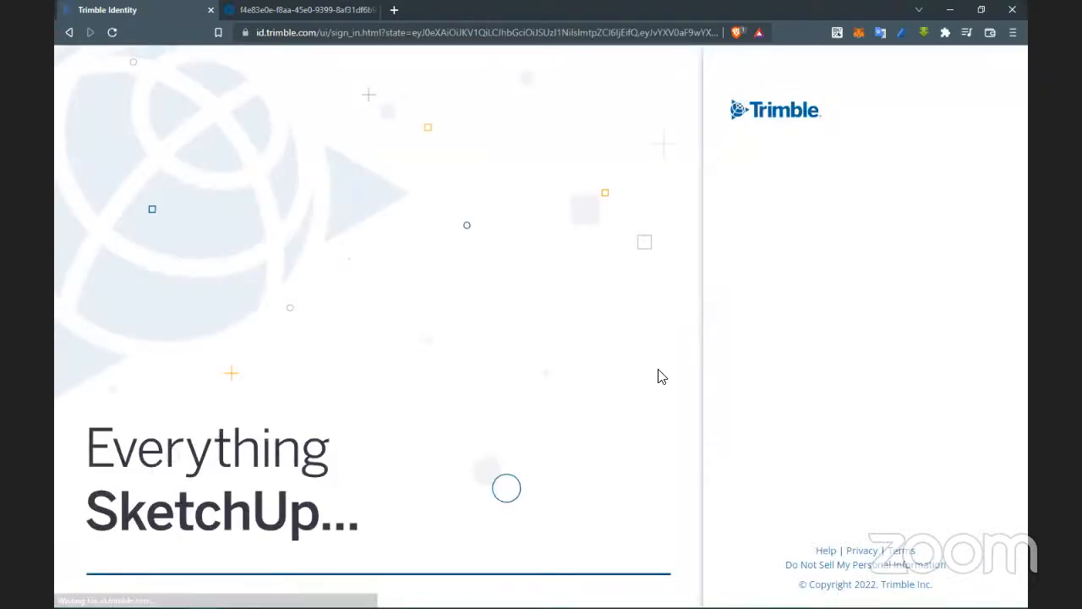
left_click(853, 361)
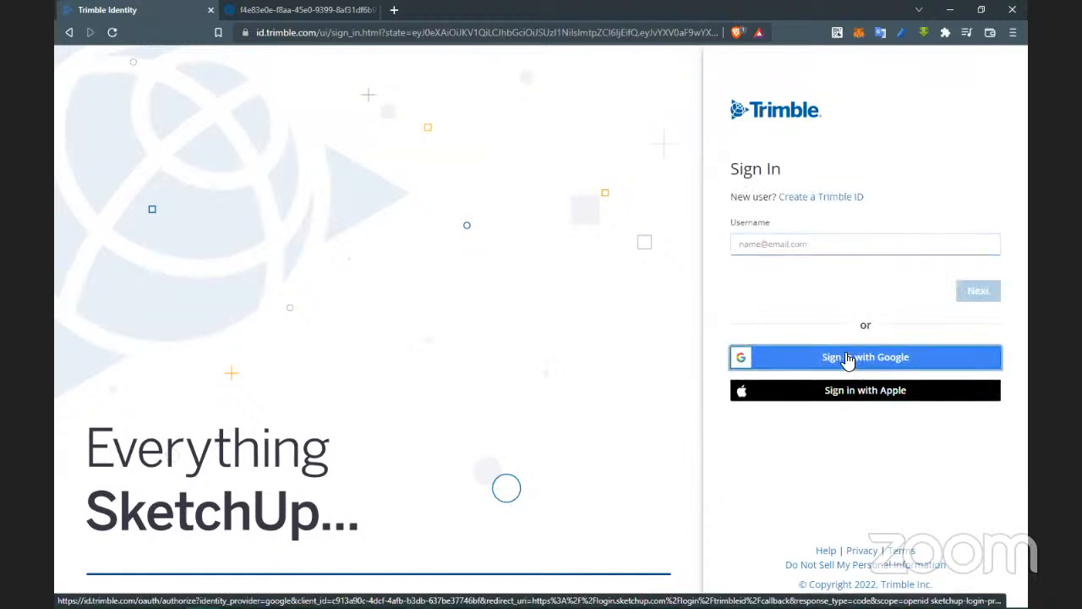
left_click(848, 360)
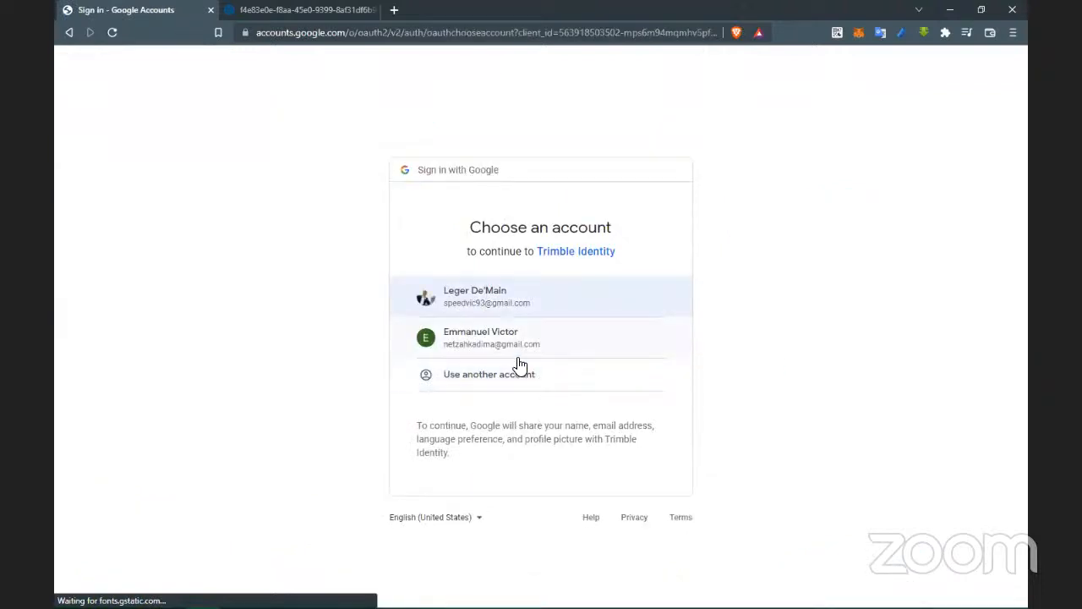
left_click(473, 296)
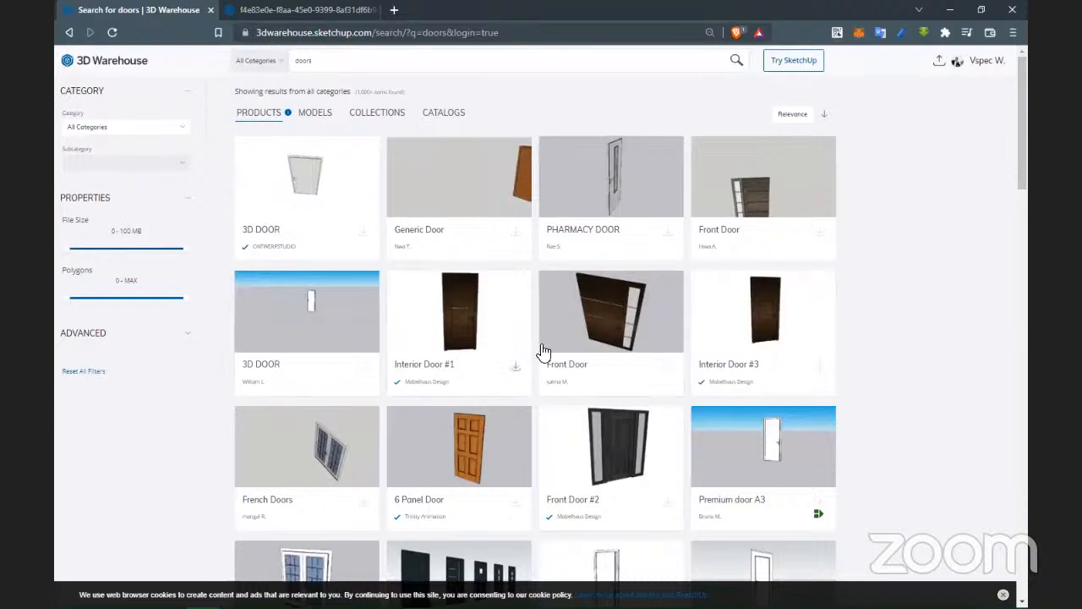
Step: Download the Door Handles model as a SketchUp file and save it in K.C Tasks as Door Handle
scroll(554, 351, "down", 4)
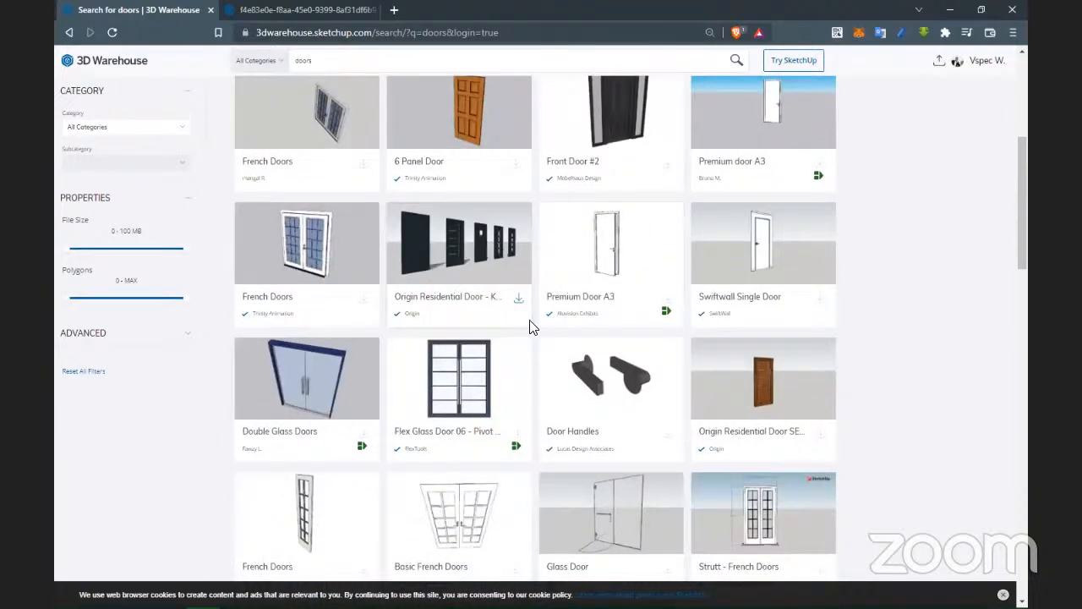
left_click(668, 434)
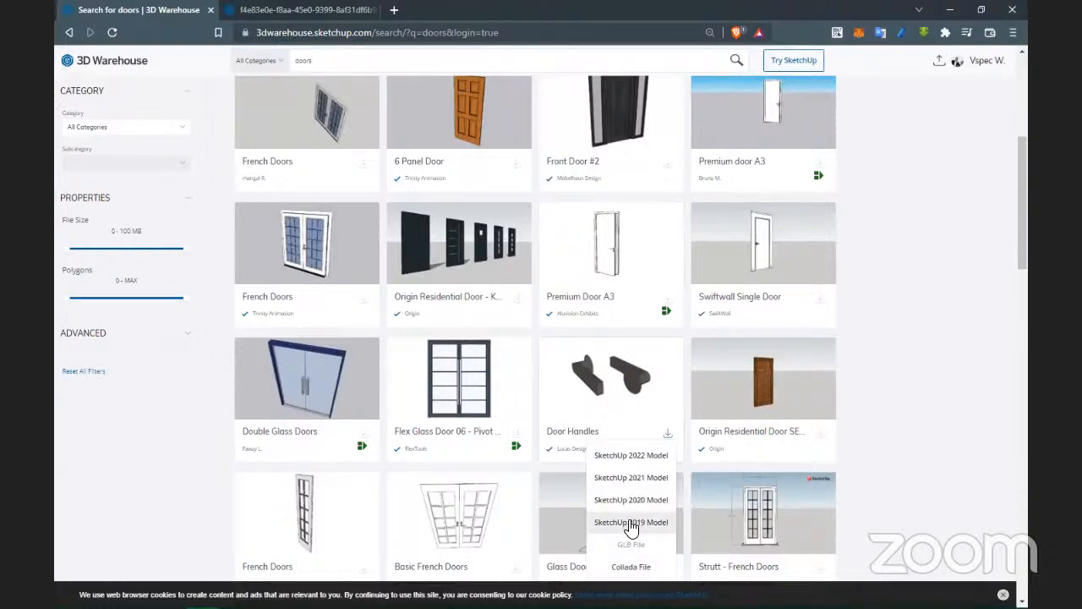
scroll(630, 524, "down", 3)
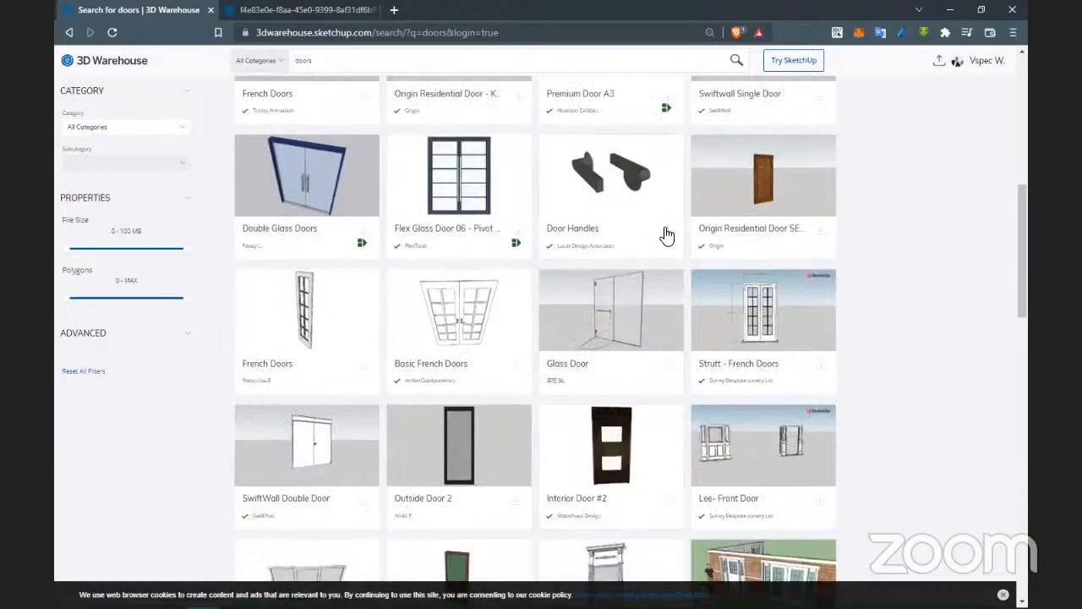
left_click(566, 311)
left_click(516, 243)
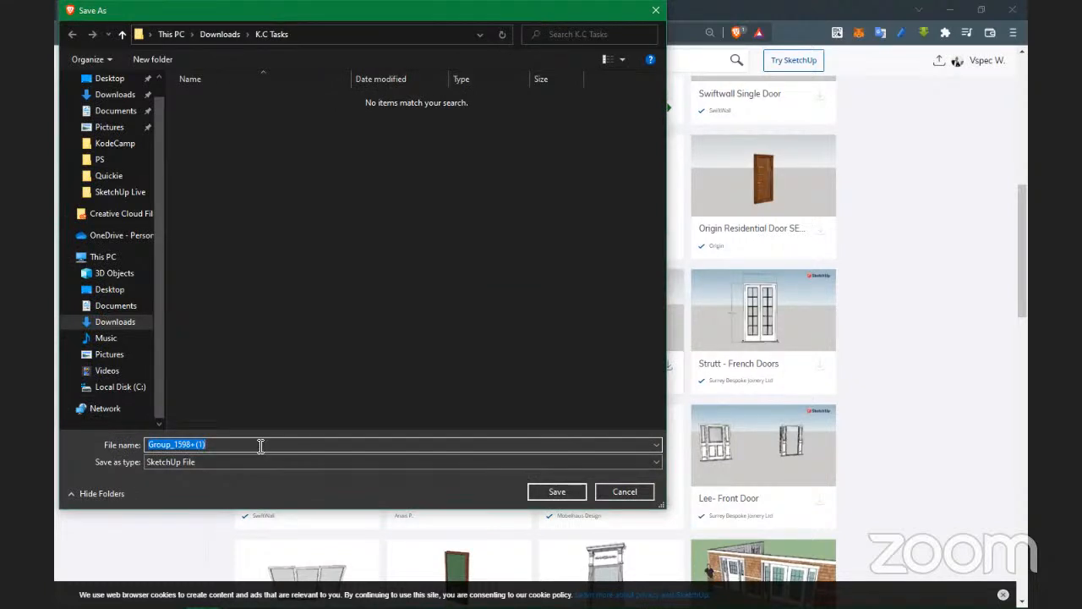
type("Door Handle")
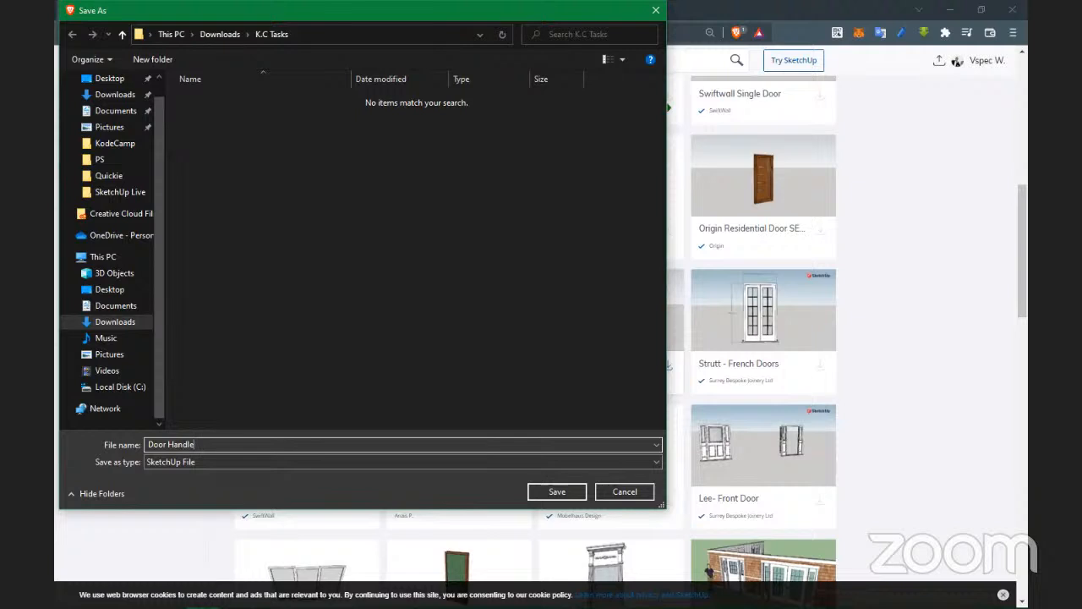
key("Return")
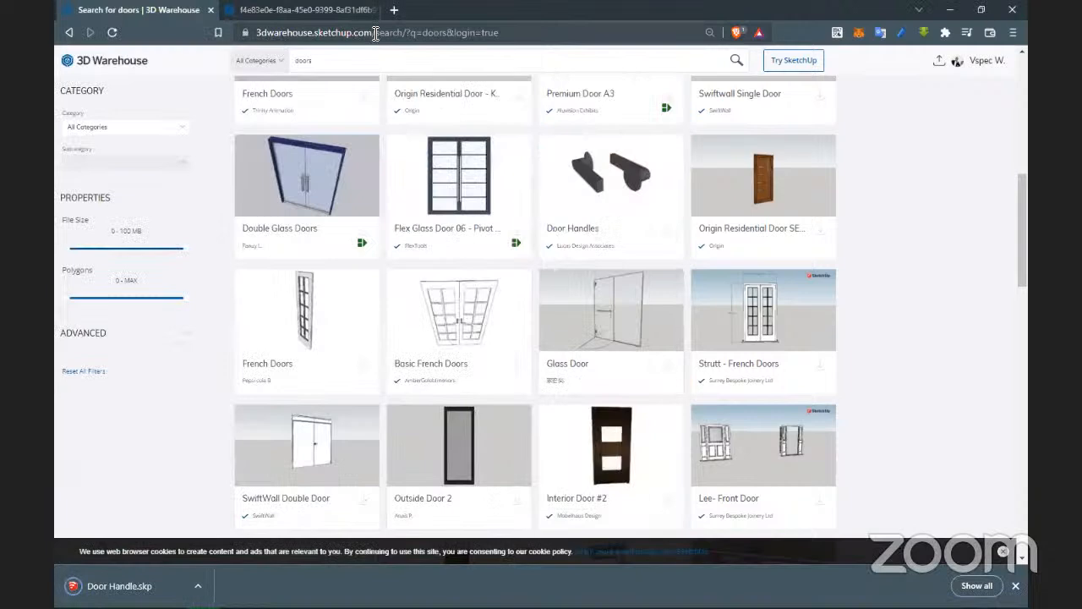
Step: Download the Origin Residential Door model with the five dark doors as a SketchUp 2019 Model, keeping its suggested file name
left_click_drag(373, 32, 317, 27)
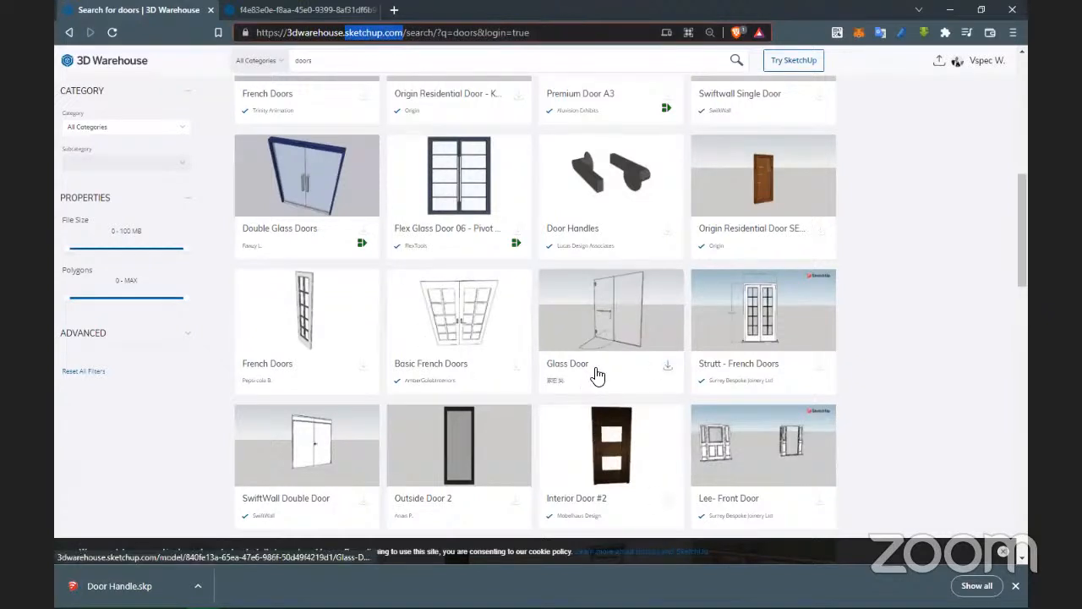
scroll(596, 377, "up", 4)
scroll(526, 305, "down", 1)
left_click(519, 299)
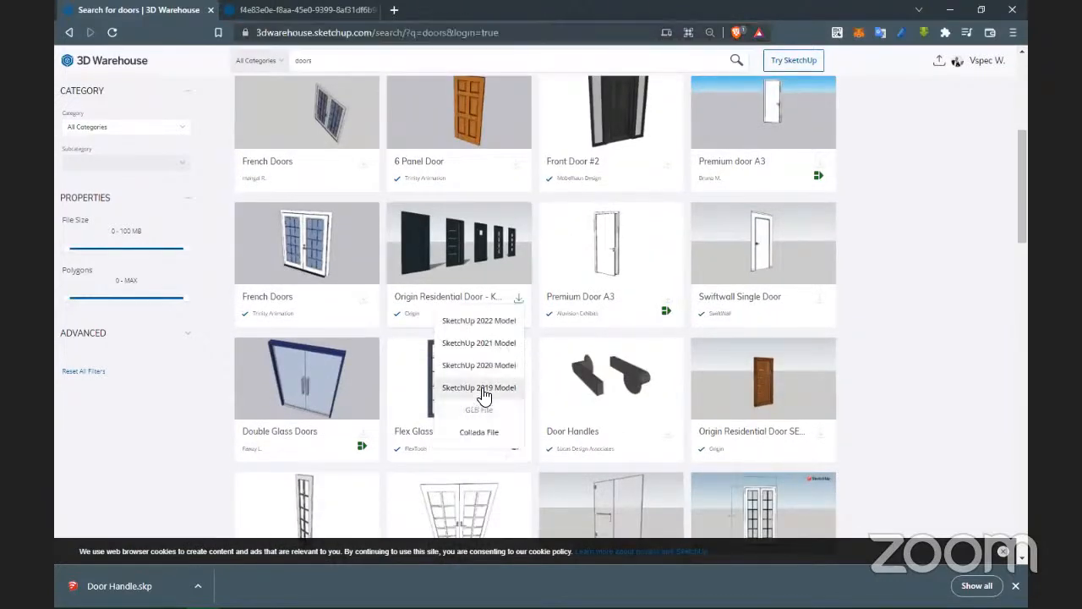
left_click(484, 392)
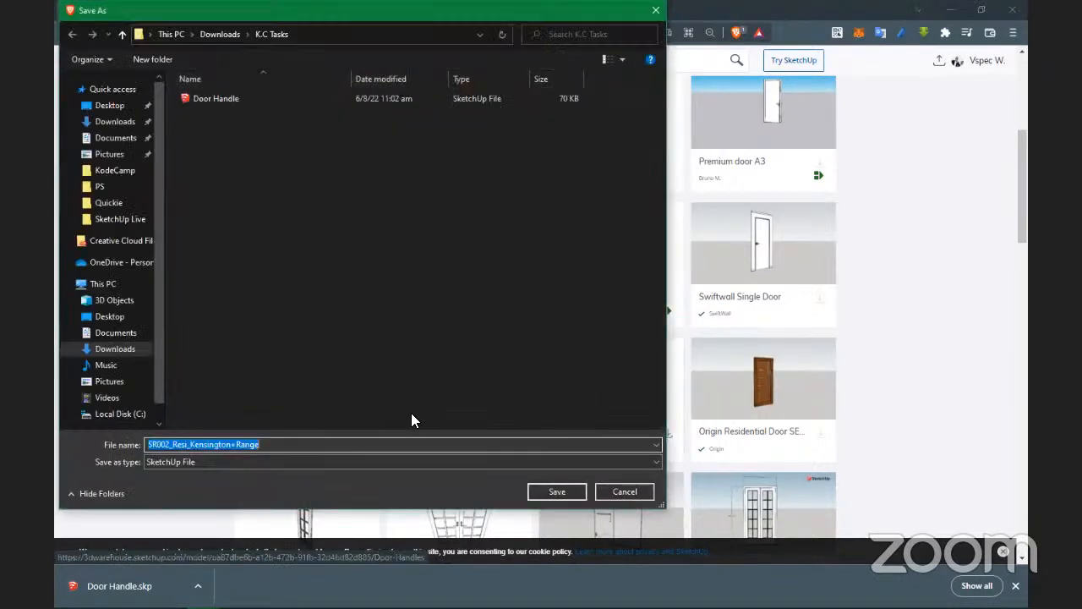
left_click(547, 487)
Step: Find Basic Sliding Doors in the search results and download it as a SketchUp 2019 Model under its suggested file name
scroll(751, 338, "down", 5)
scroll(755, 351, "down", 4)
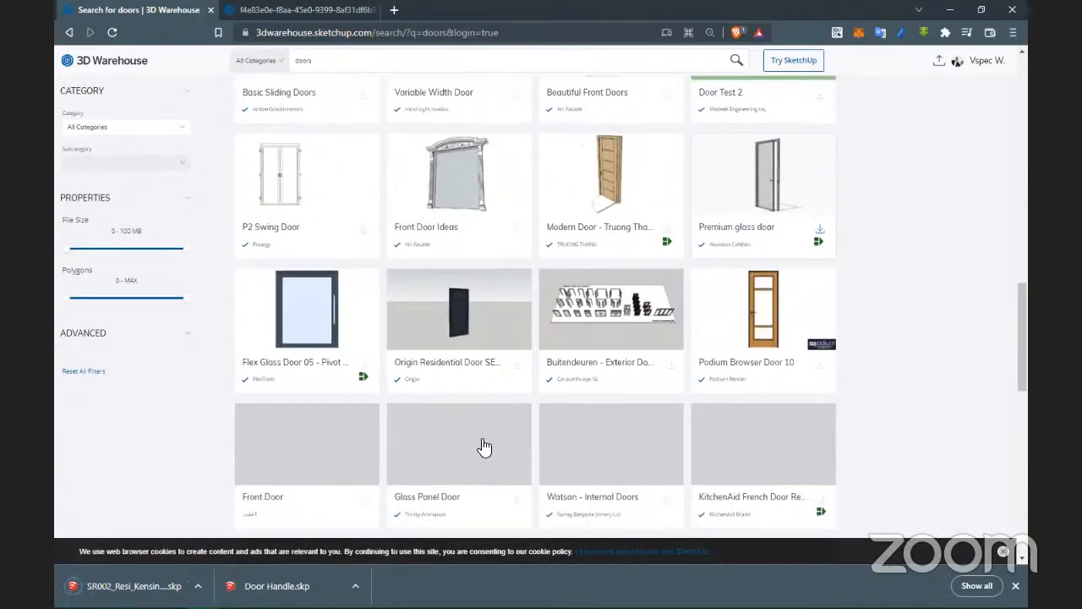
scroll(598, 417, "down", 5)
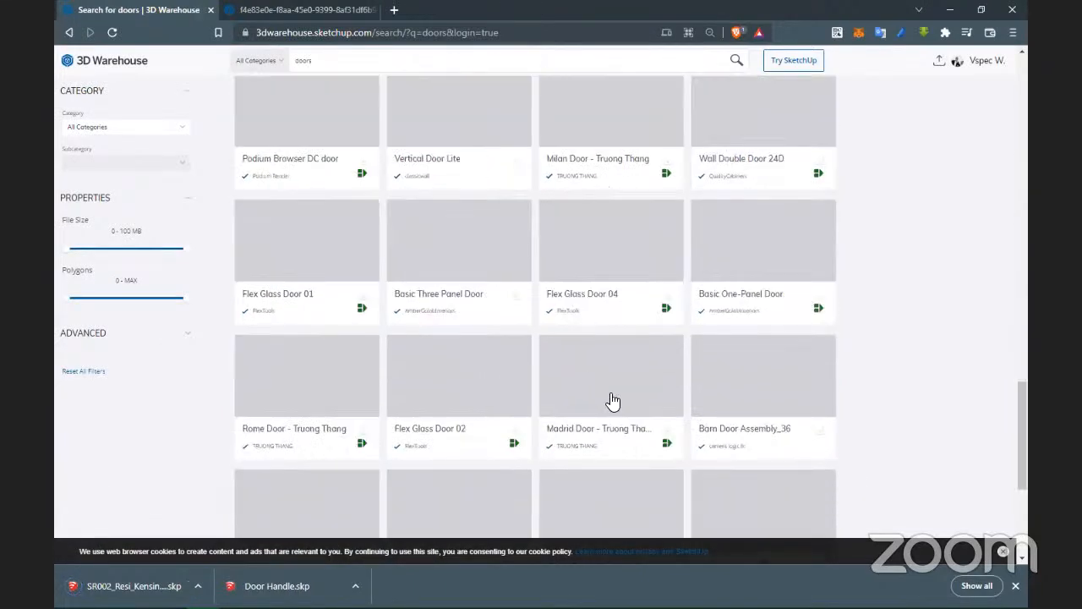
scroll(609, 397, "up", 10)
scroll(611, 394, "down", 4)
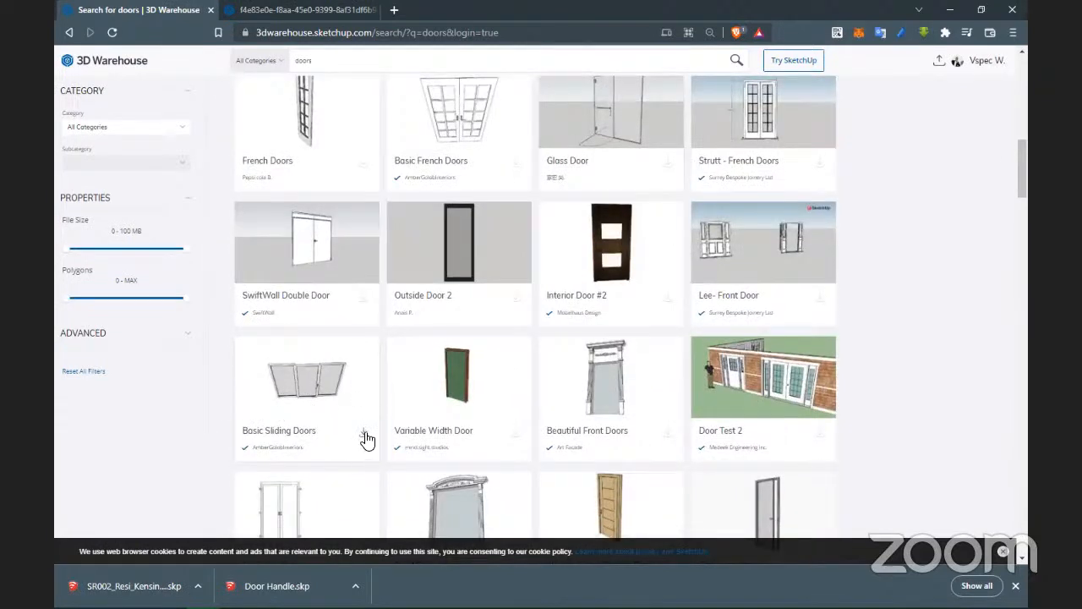
left_click(363, 434)
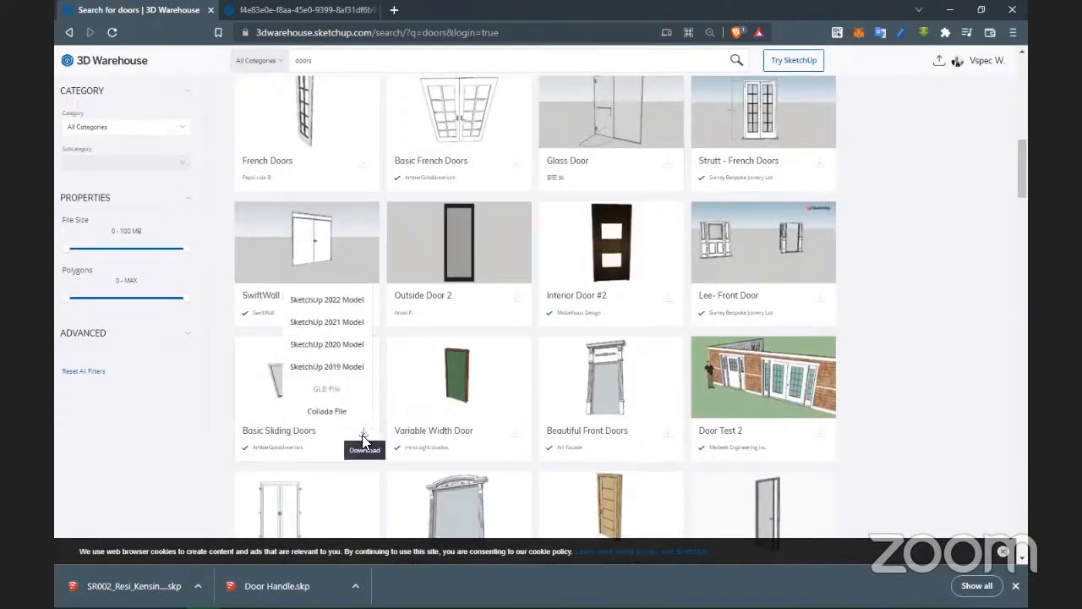
left_click(330, 371)
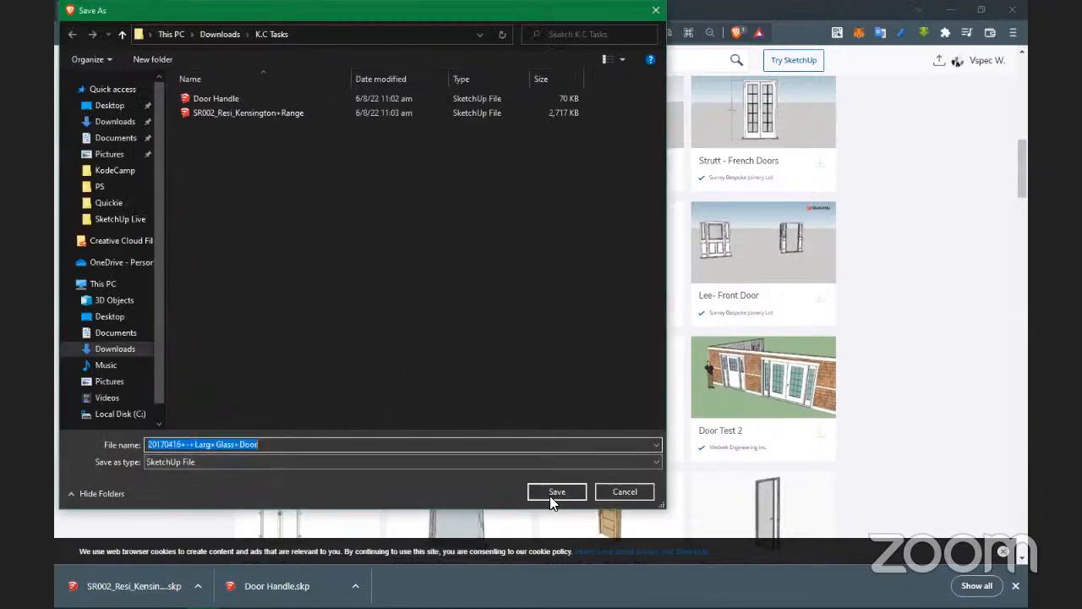
left_click(555, 492)
Step: Look over the remaining door results and the open thumbnail image, and switch back to the house model in SketchUp
scroll(593, 323, "down", 5)
scroll(593, 323, "up", 3)
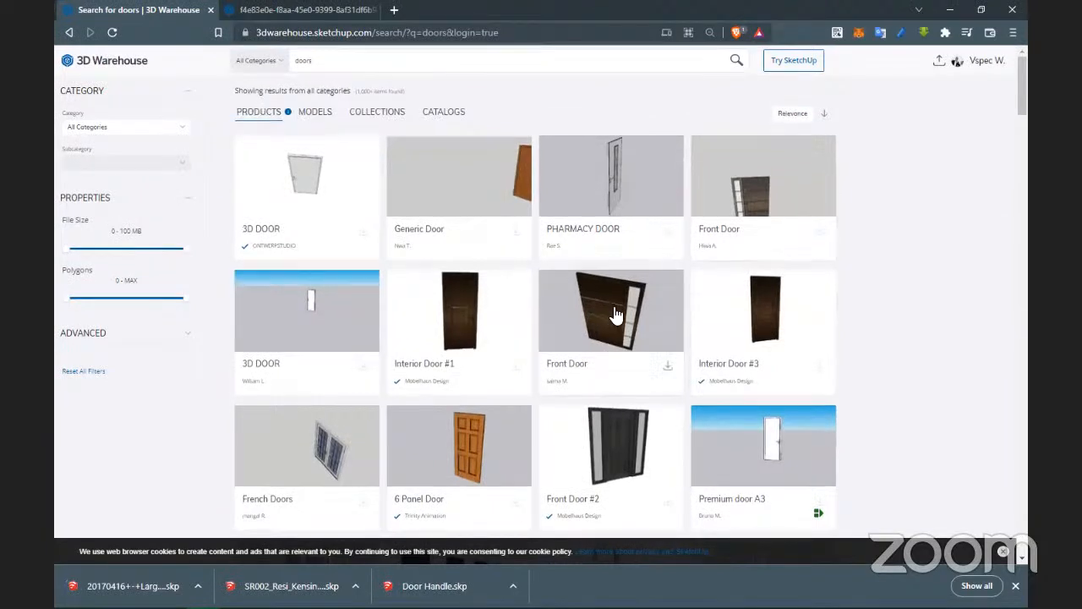
scroll(499, 281, "down", 5)
scroll(486, 176, "up", 5)
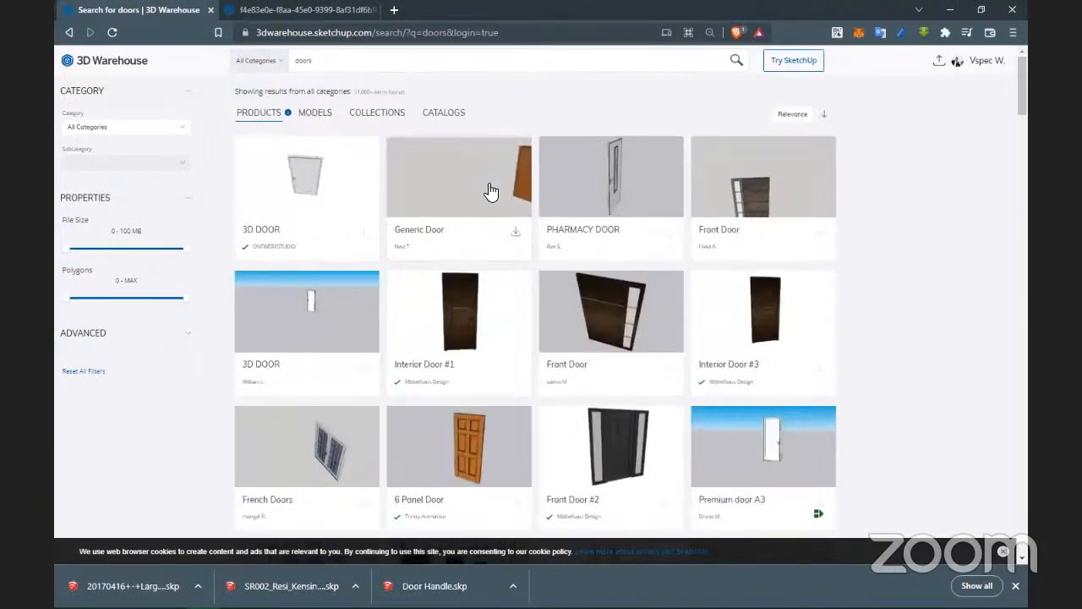
left_click(301, 11)
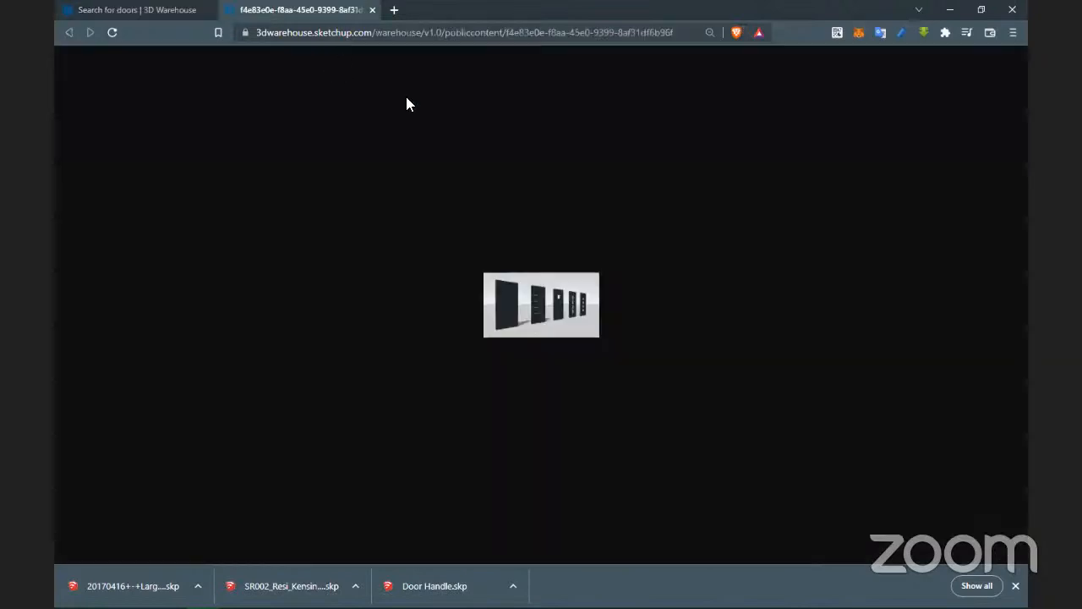
left_click(950, 9)
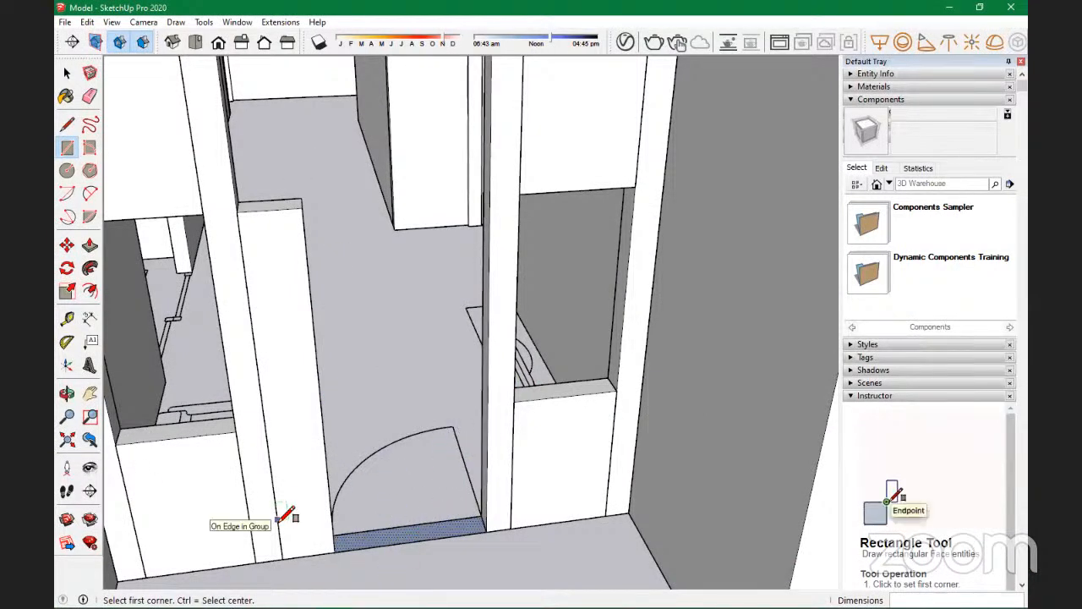
Step: Extrude the rectangle across the door opening upward by 2100 mm, level with the top of the grouped block beside it
scroll(389, 537, "up", 2)
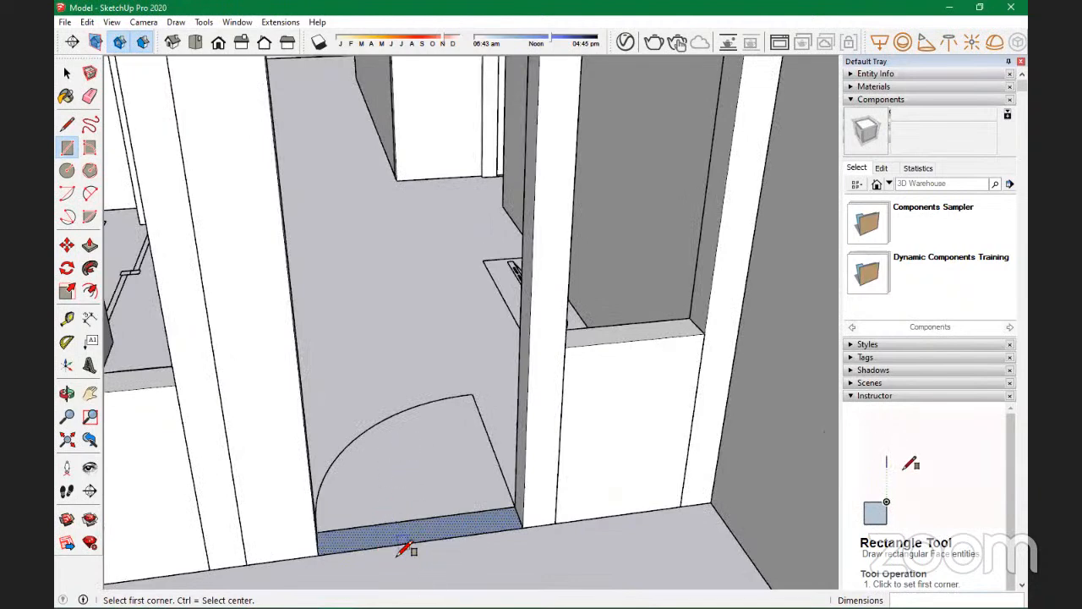
key("p")
left_click(432, 531)
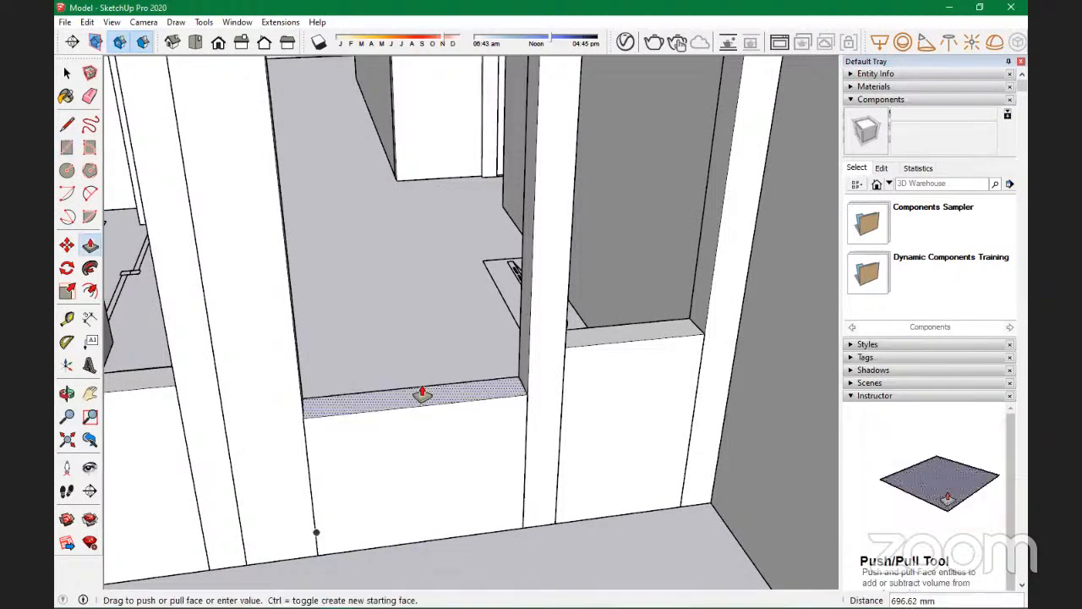
scroll(445, 375, "down", 3)
left_click(345, 198)
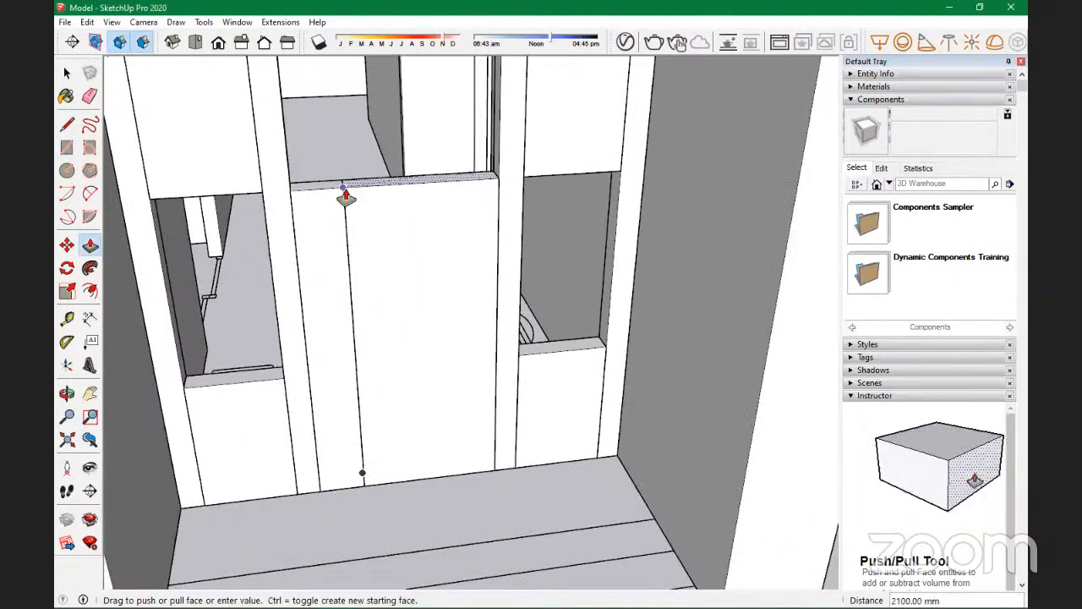
Step: Select the whole newly extruded door block in the entrance and make it a group
key("space")
left_click(425, 236)
triple_click(426, 236)
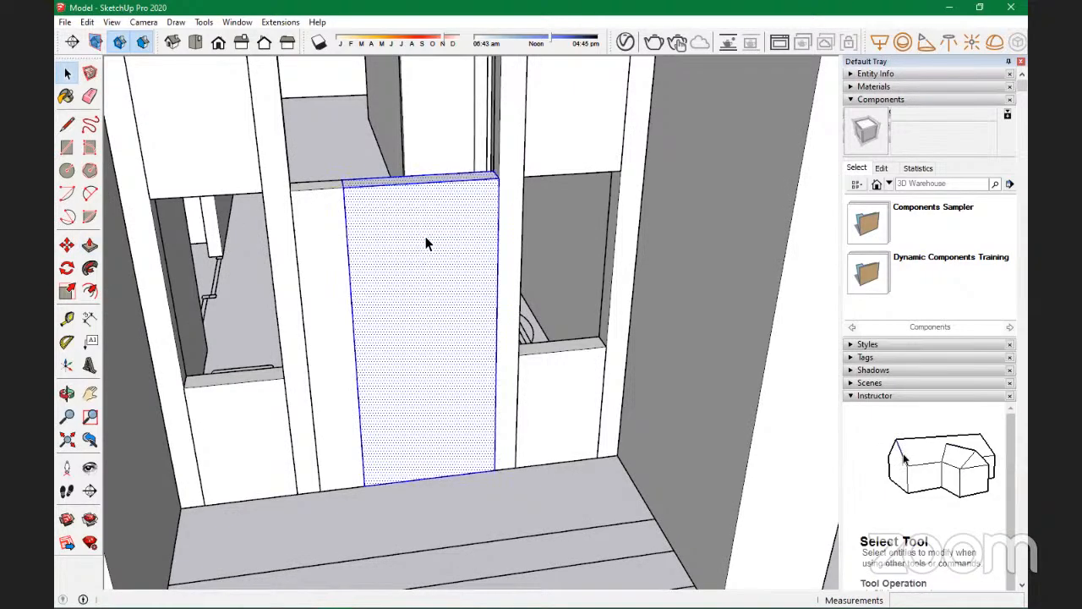
key("ctrl+g")
Step: Try a horizontal rectangle of about 1200 by 149 mm between the tops of the two entrance jambs, and undo it
scroll(408, 231, "up", 2)
middle_click_drag(459, 268, 385, 160)
scroll(385, 161, "up", 2)
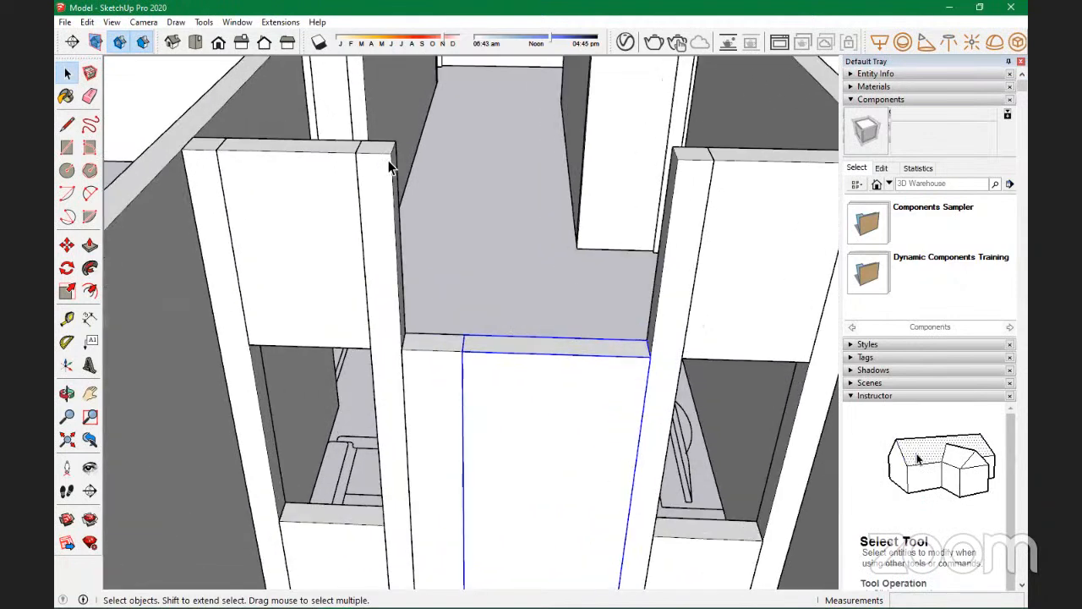
key("r")
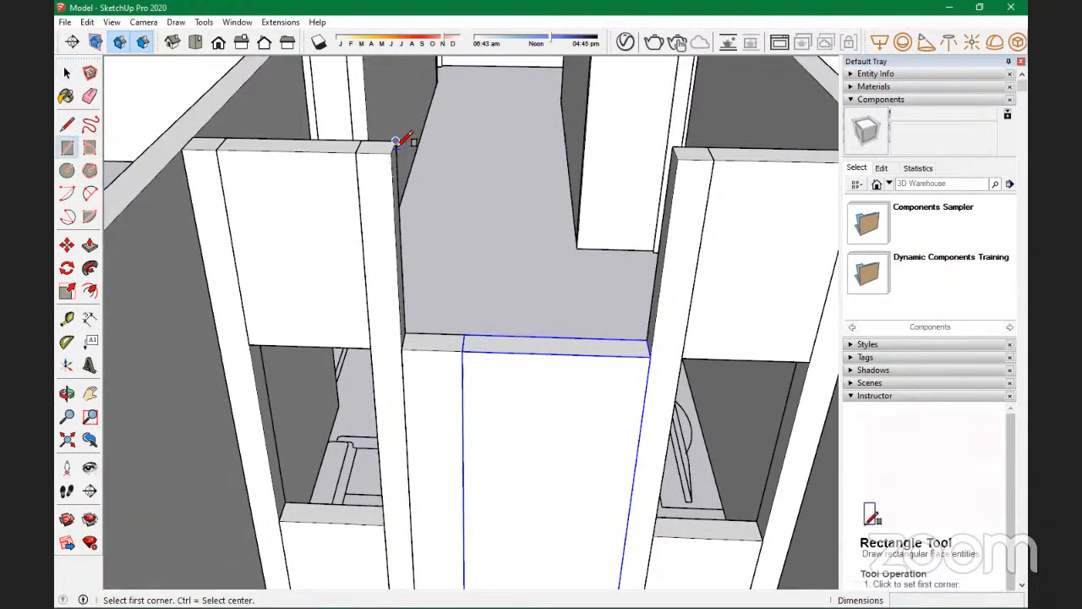
left_click(394, 142)
left_click(686, 158)
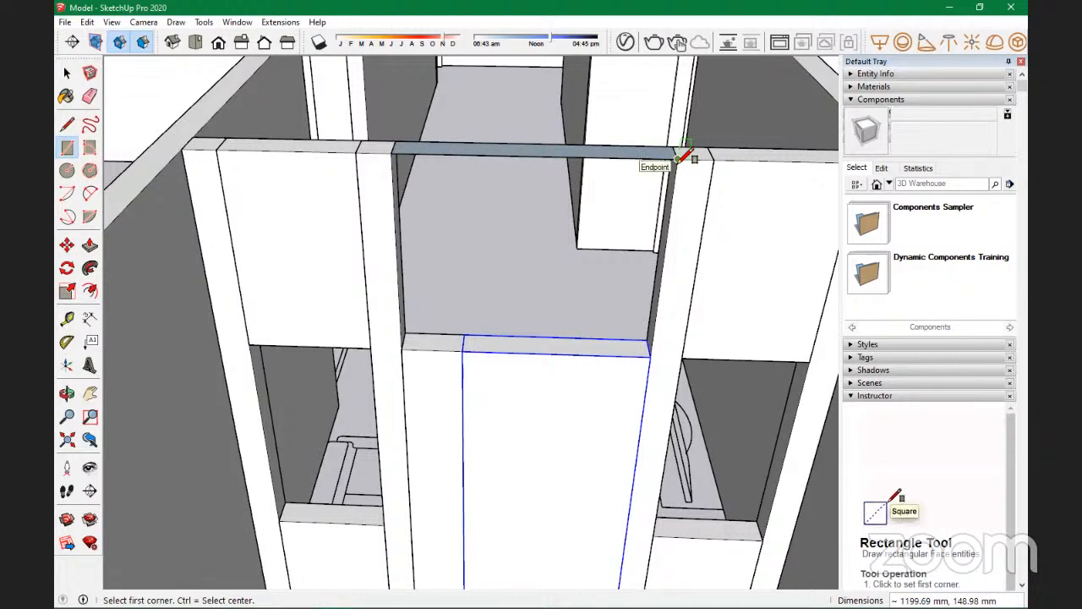
key("ctrl+z")
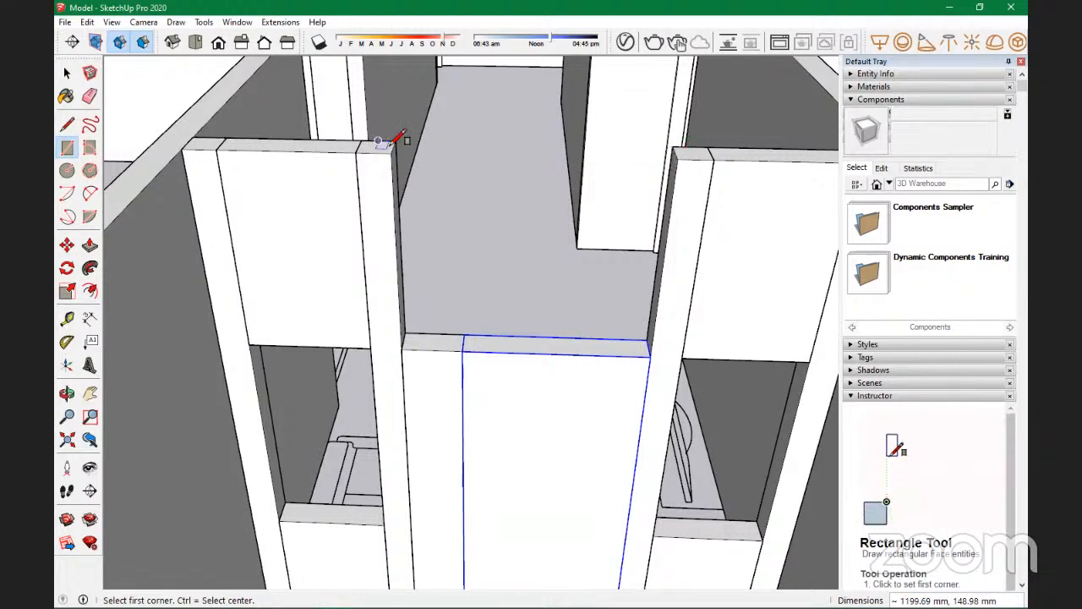
Step: Draw a vertical rectangle filling the gap above the entrance door and extrude it about 149 mm, flush with the adjoining wall faces
left_click(395, 142)
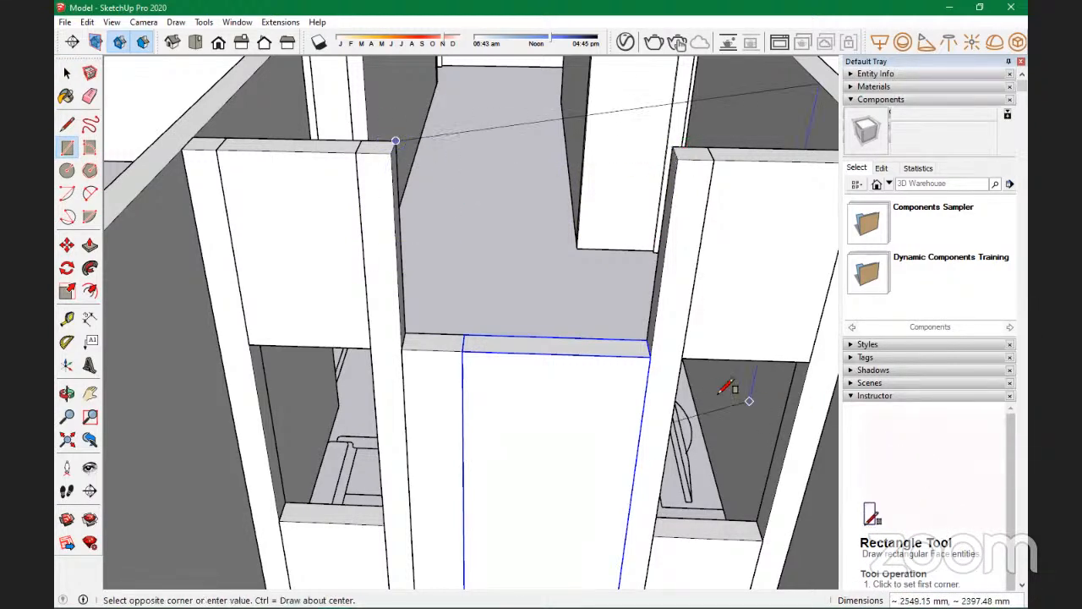
left_click(649, 339)
key("p")
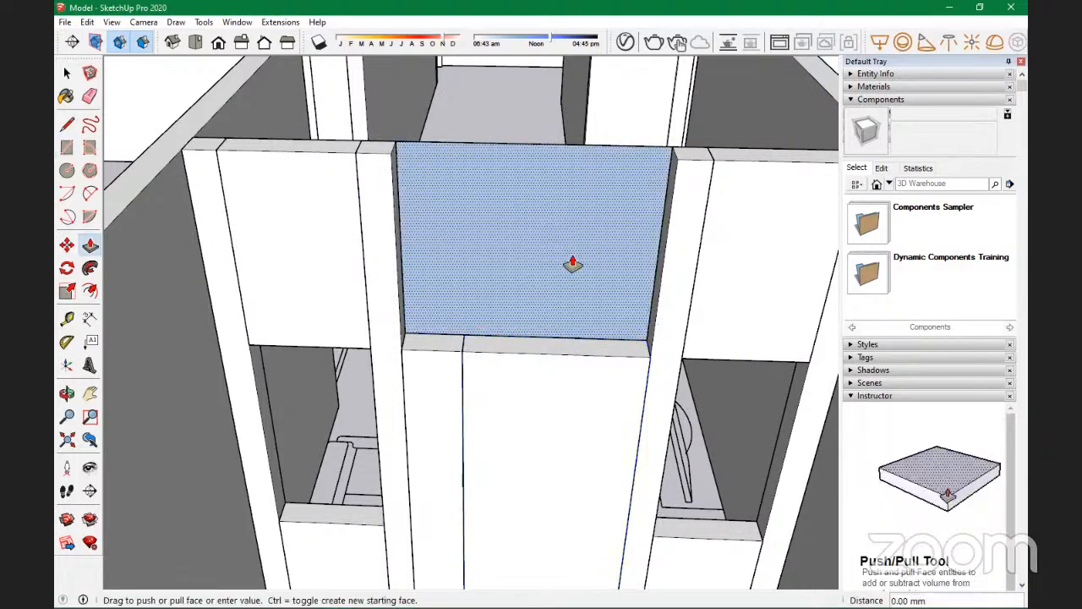
left_click(570, 259)
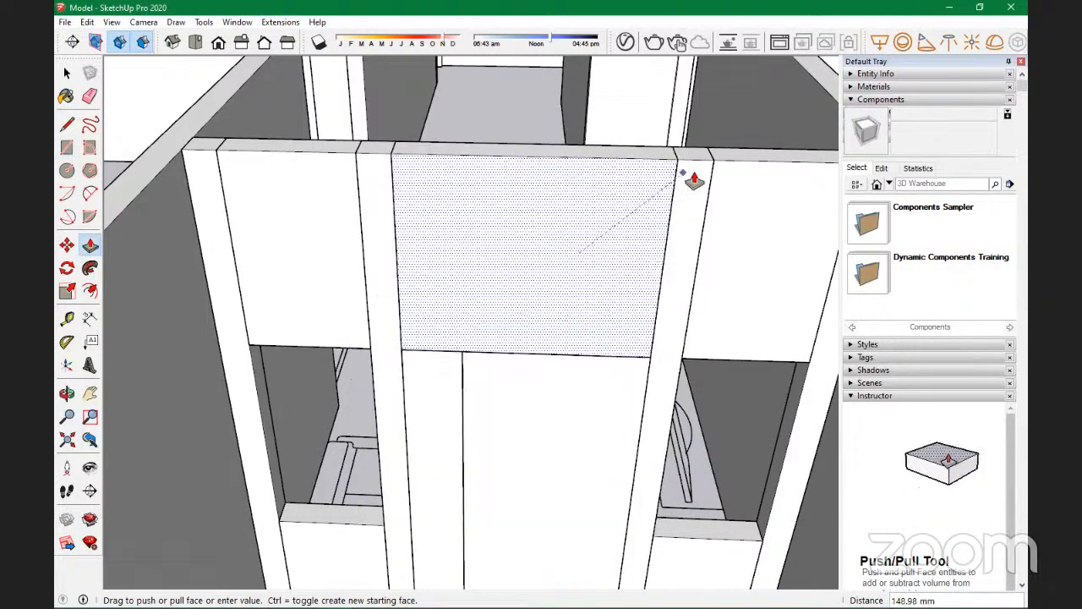
left_click(715, 167)
Step: Select the whole new wall block above the entrance door and make it a group
key("space")
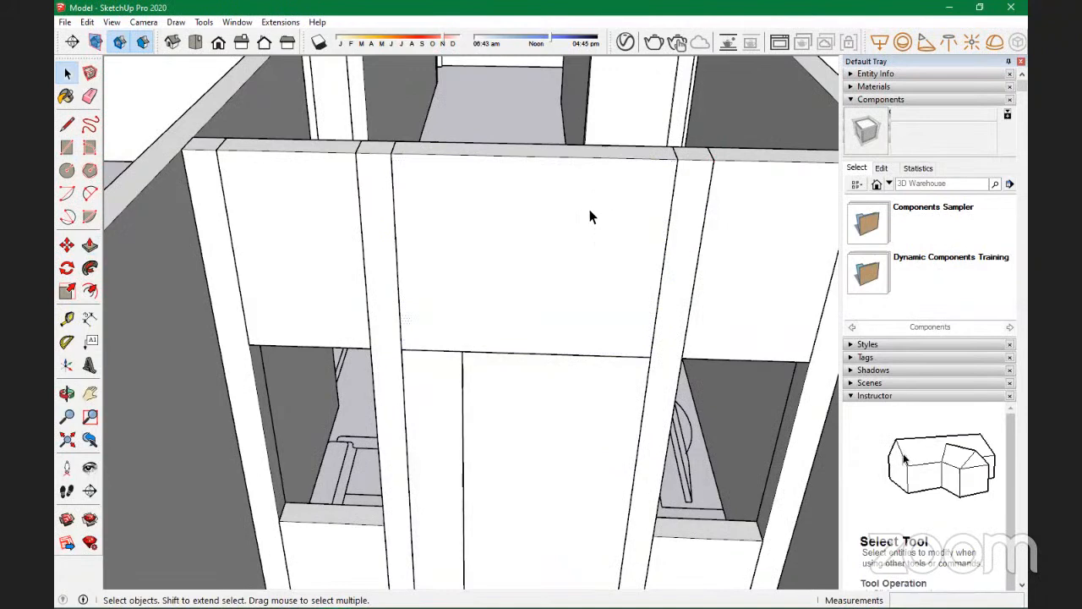
double_click(589, 211)
key("ctrl+g")
scroll(617, 146, "down", 5)
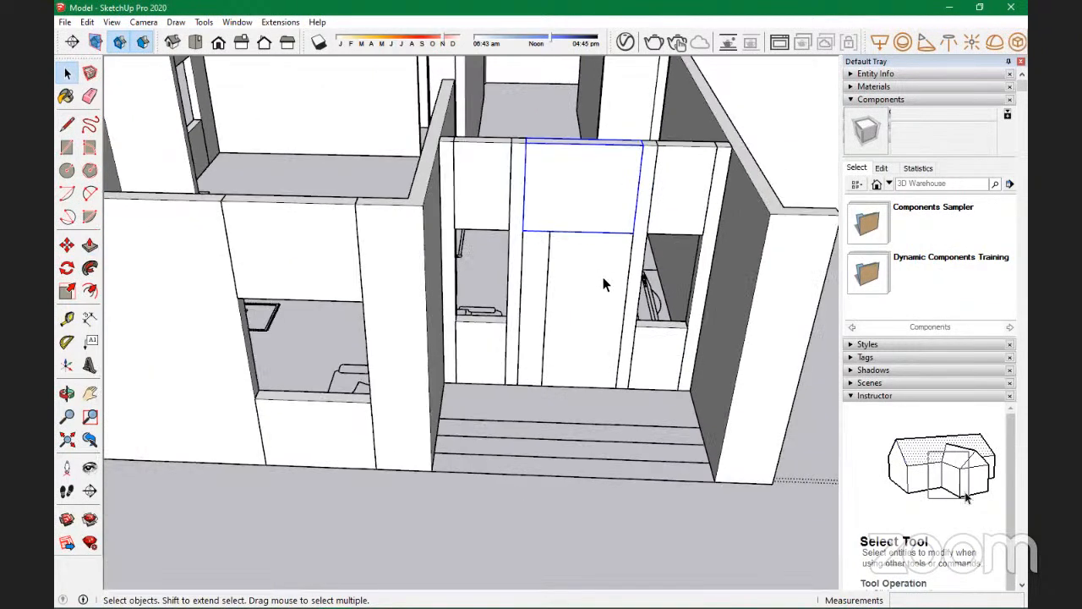
Step: Select both entrance door leaves together and make them a component named "Created door"
scroll(579, 272, "up", 3)
left_click(534, 290, "shift")
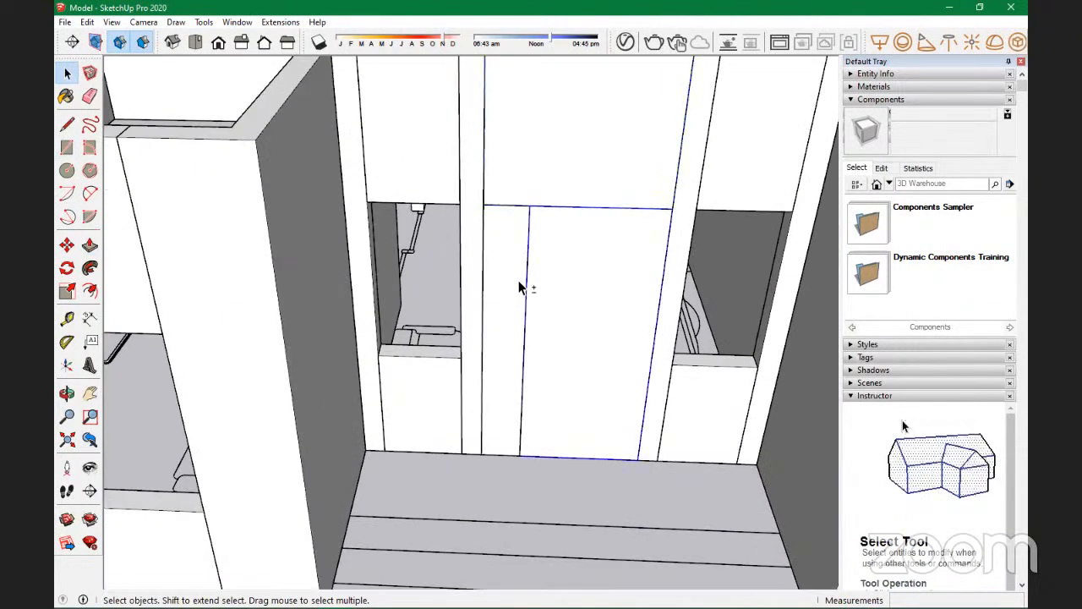
right_click(561, 293)
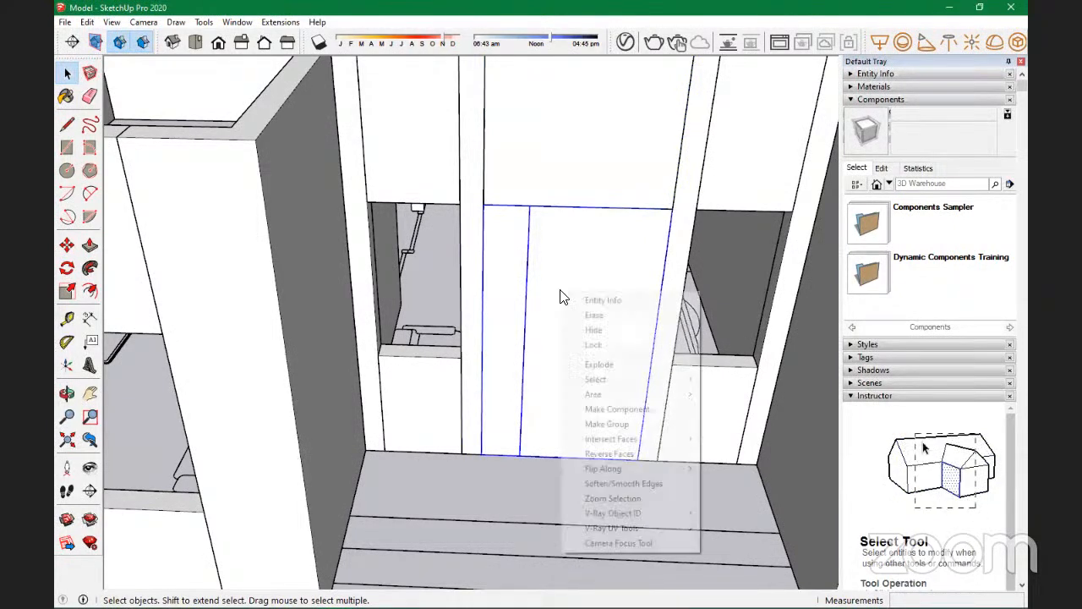
left_click(651, 411)
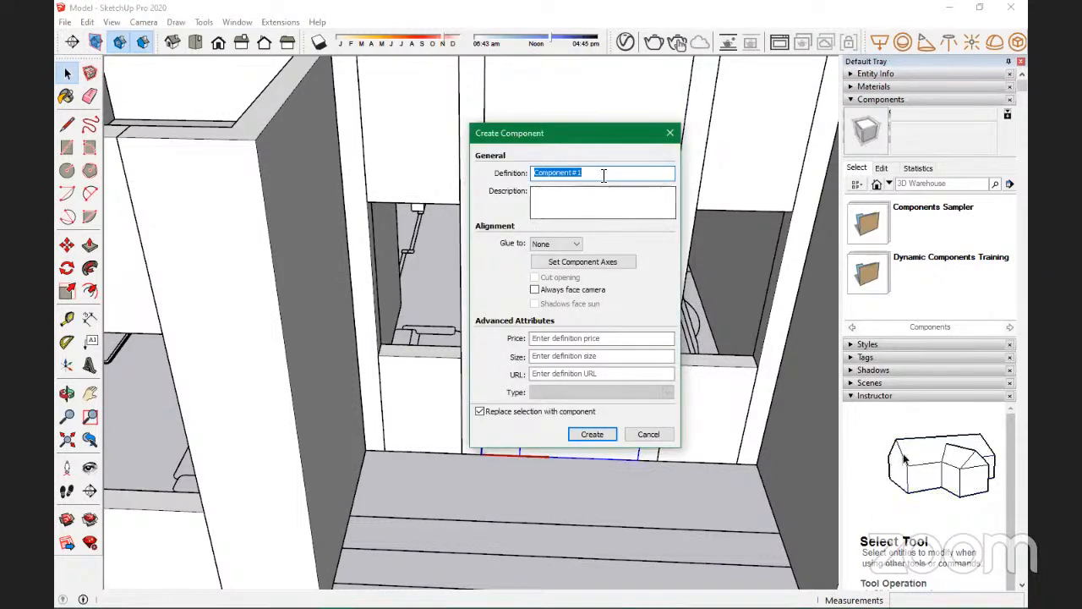
type("Created")
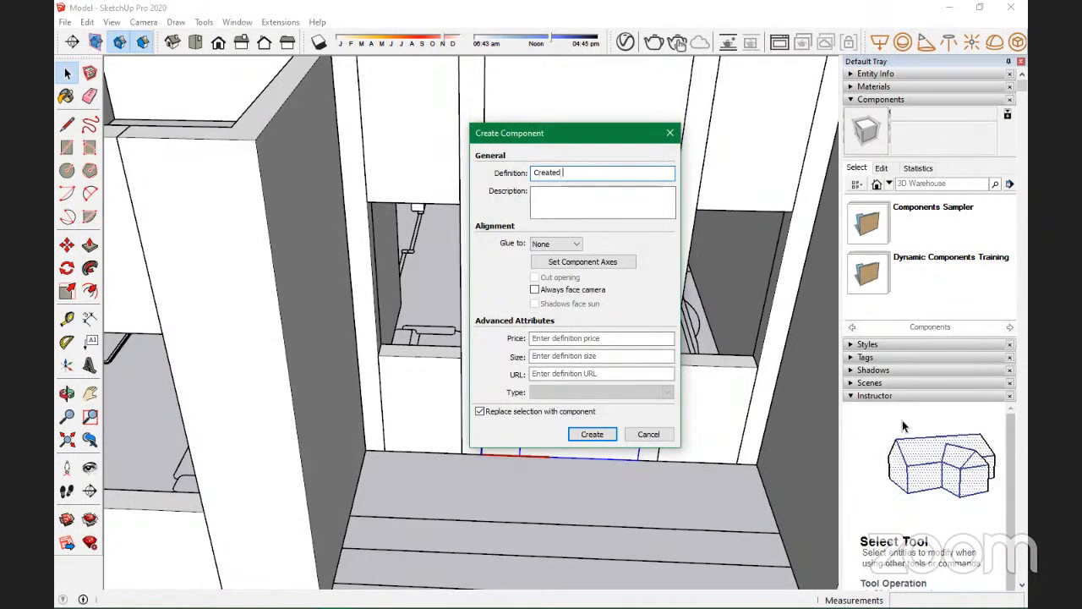
type(" door")
left_click(601, 432)
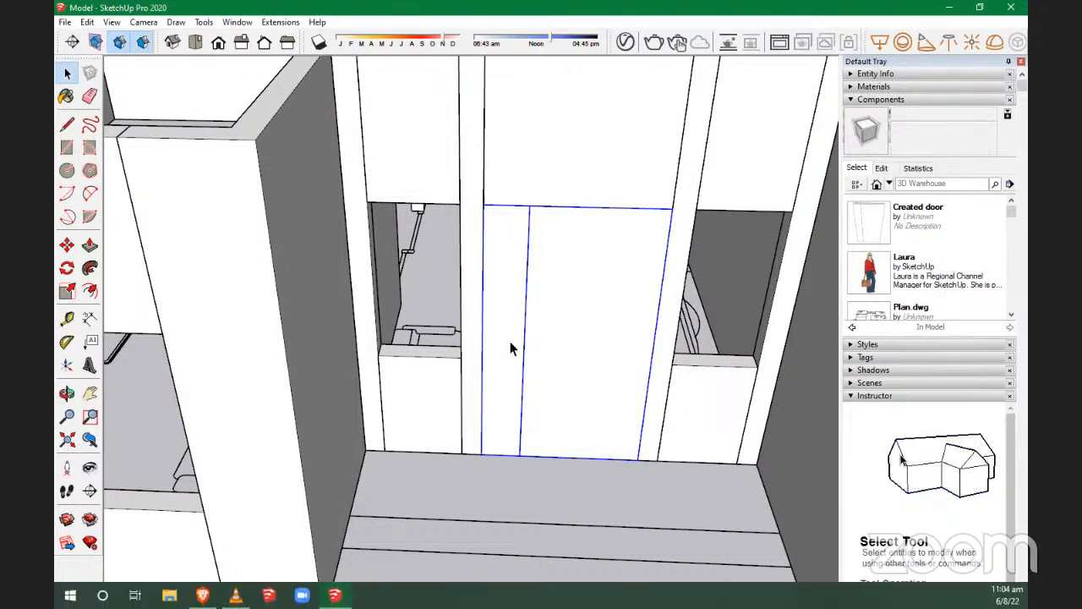
Step: Open the Created door component in the entrance for editing
double_click(573, 298)
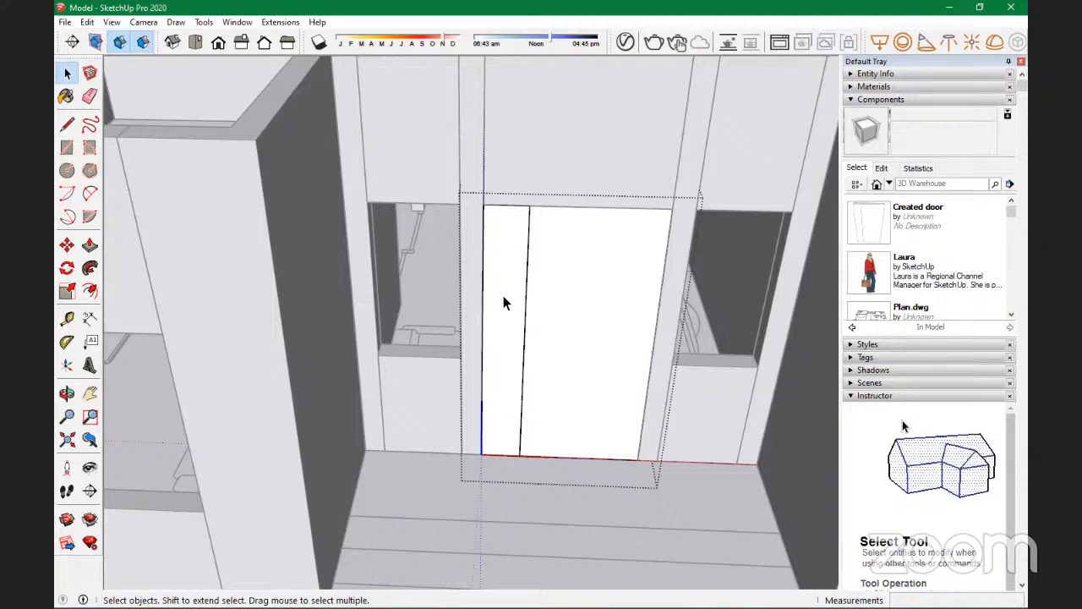
scroll(561, 313, "up", 2)
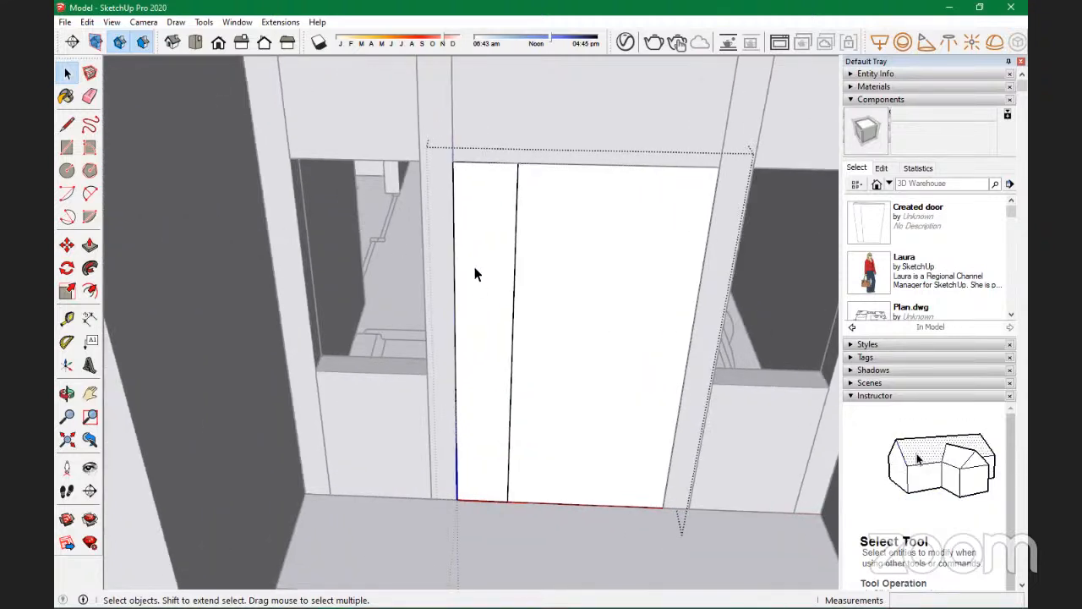
scroll(476, 275, "down", 1)
scroll(478, 274, "down", 5)
scroll(493, 367, "down", 1)
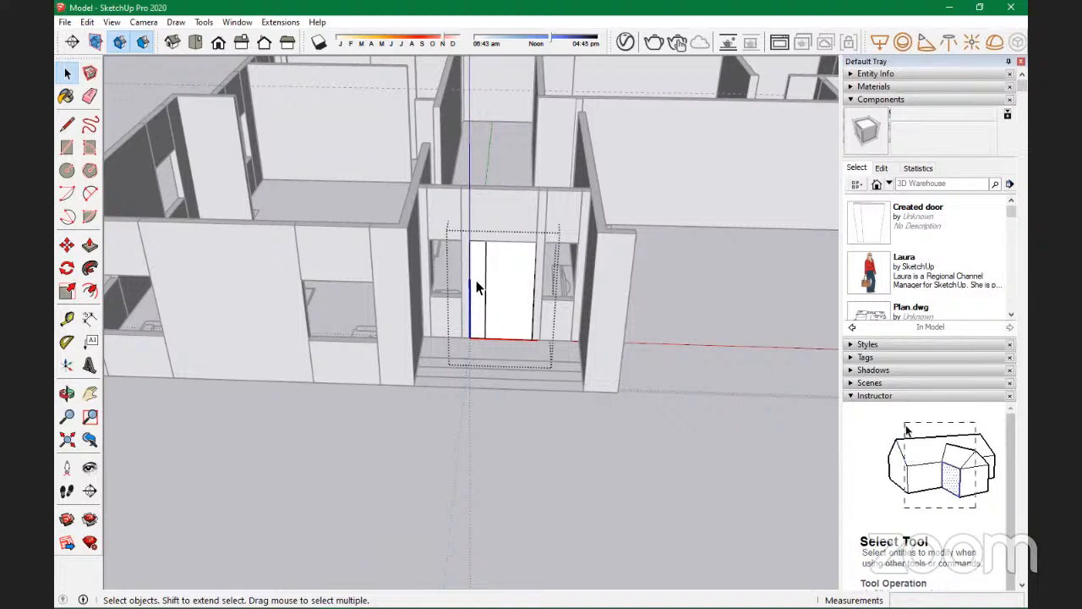
Step: Turn on Hide Rest Of Model for component editing so that only the door component is shown
left_click(89, 25)
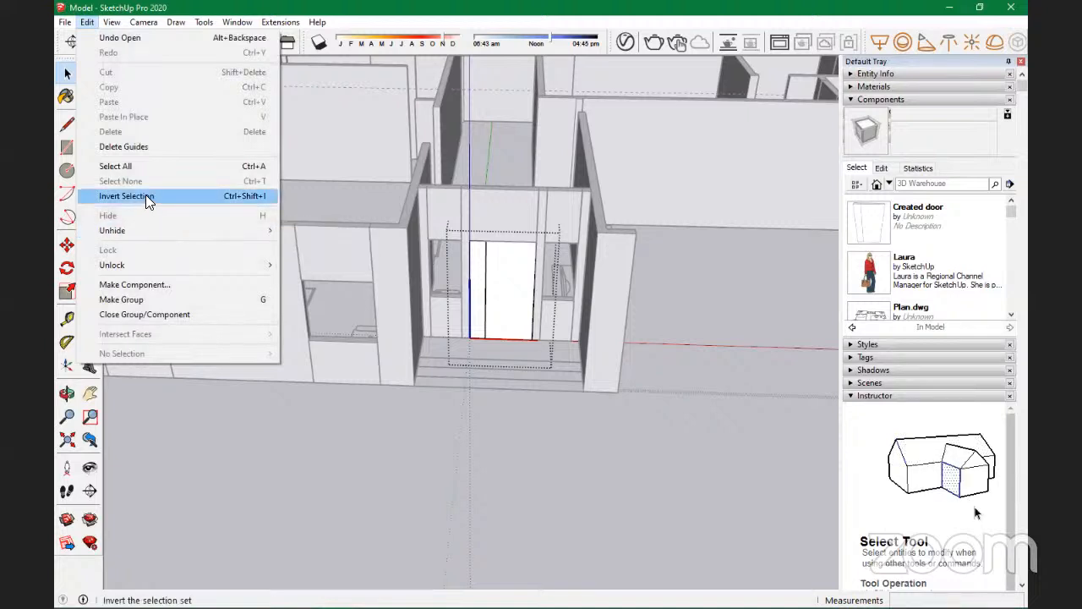
mouse_move(111, 23)
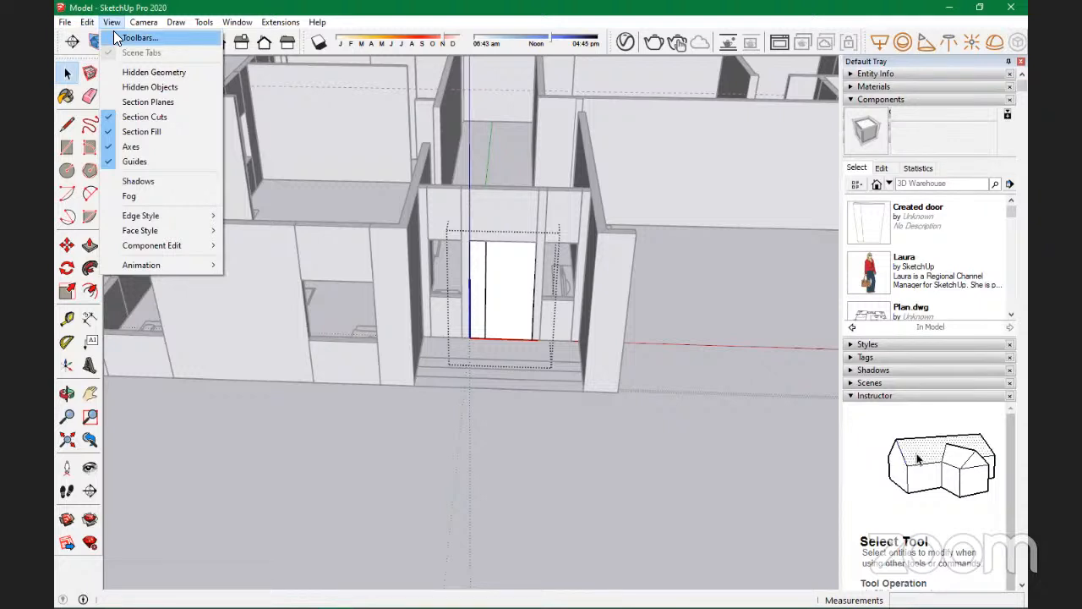
mouse_move(67, 26)
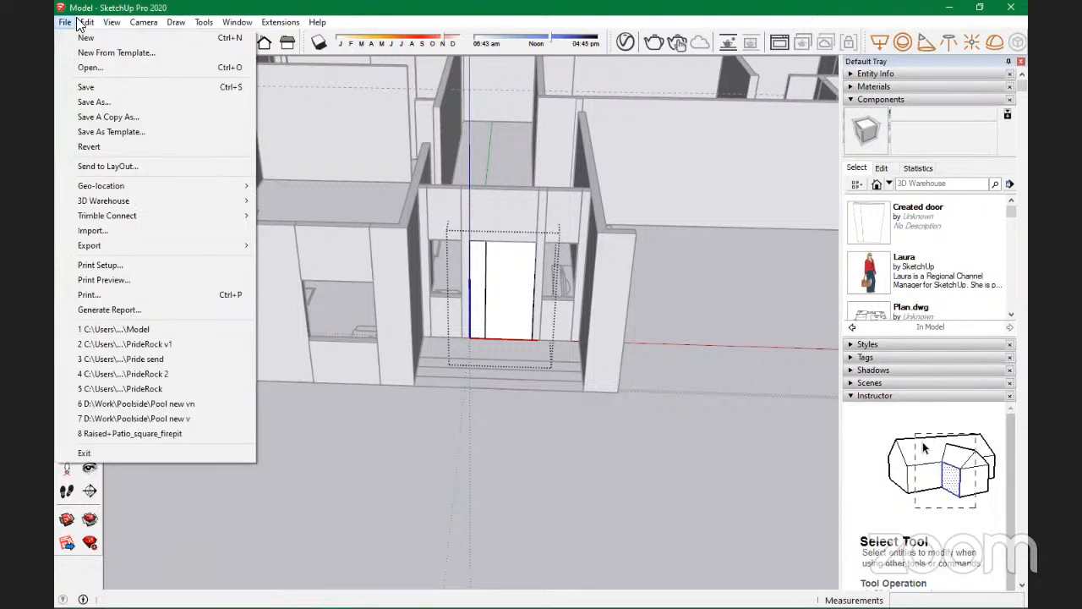
mouse_move(154, 26)
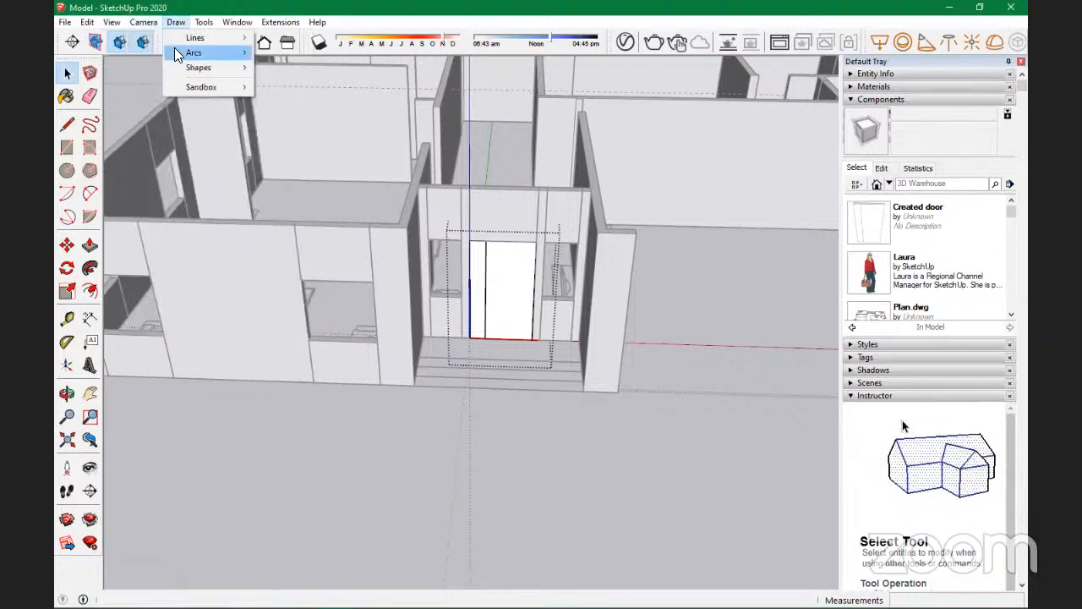
mouse_move(203, 25)
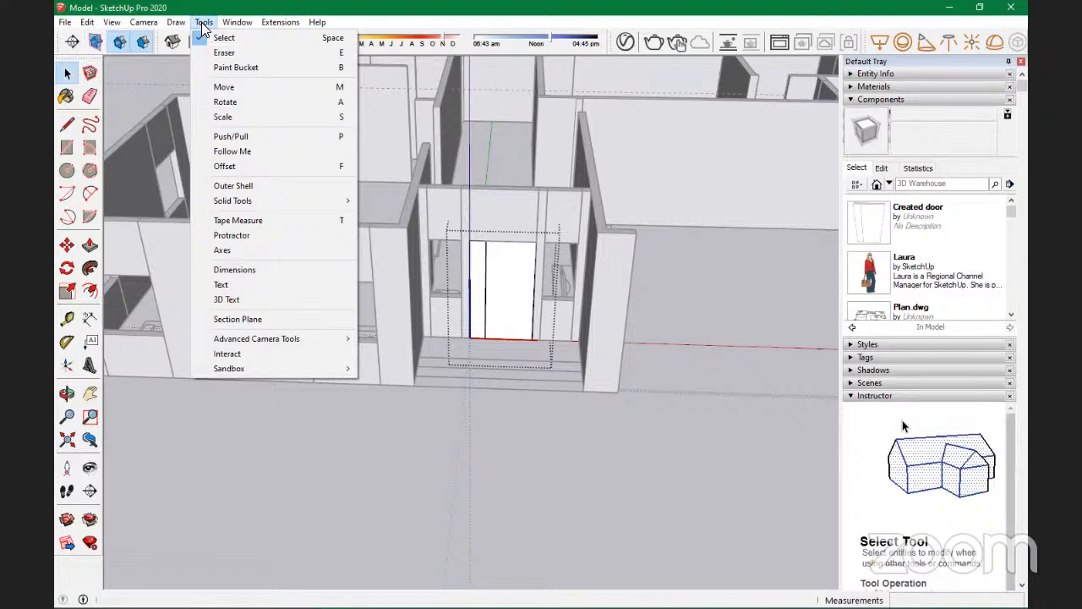
mouse_move(306, 342)
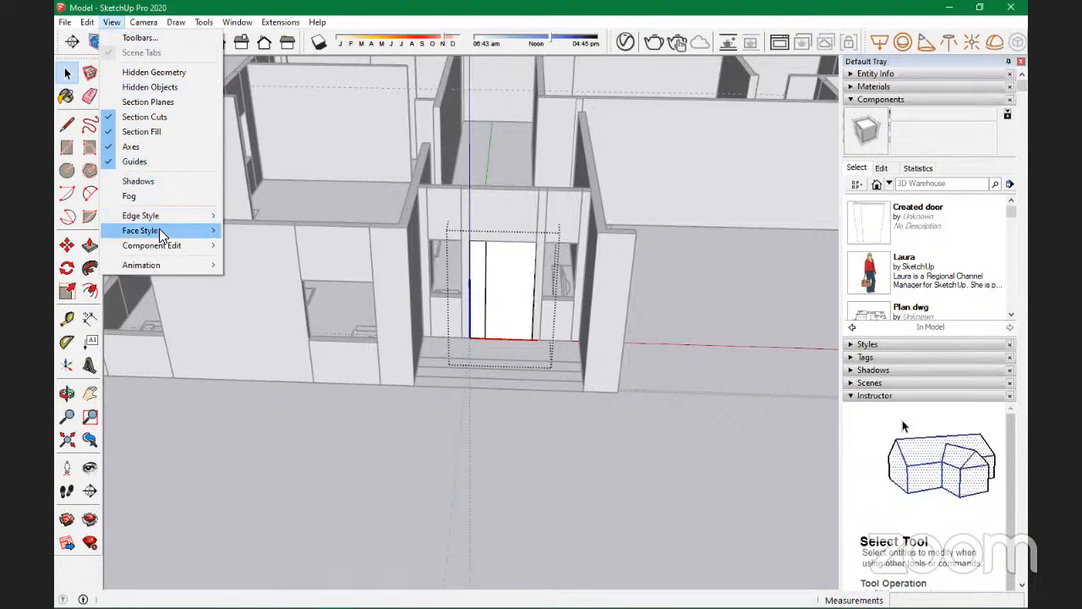
mouse_move(159, 229)
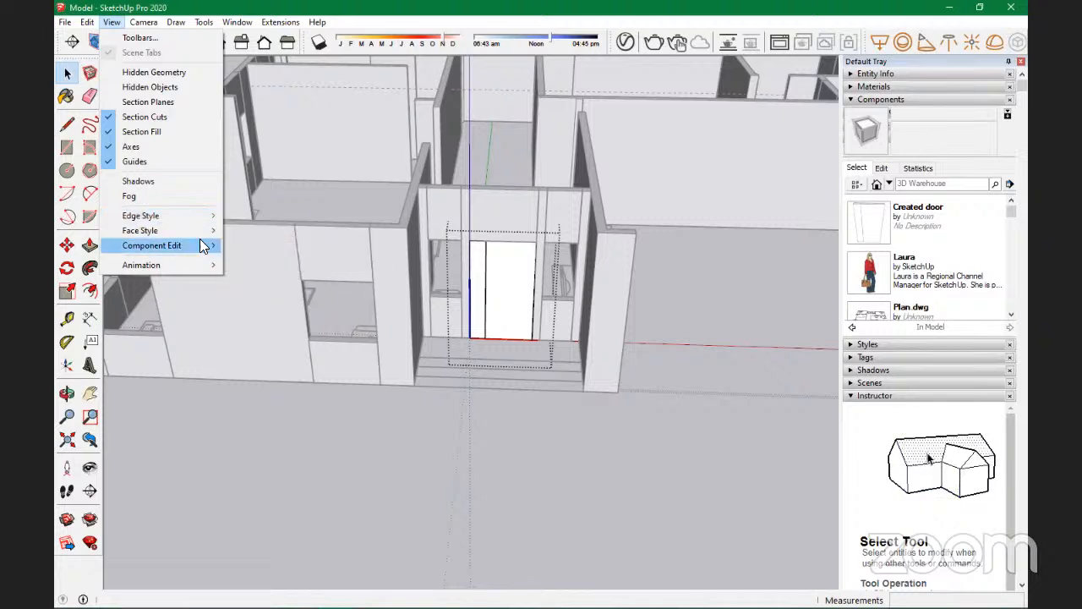
mouse_move(211, 246)
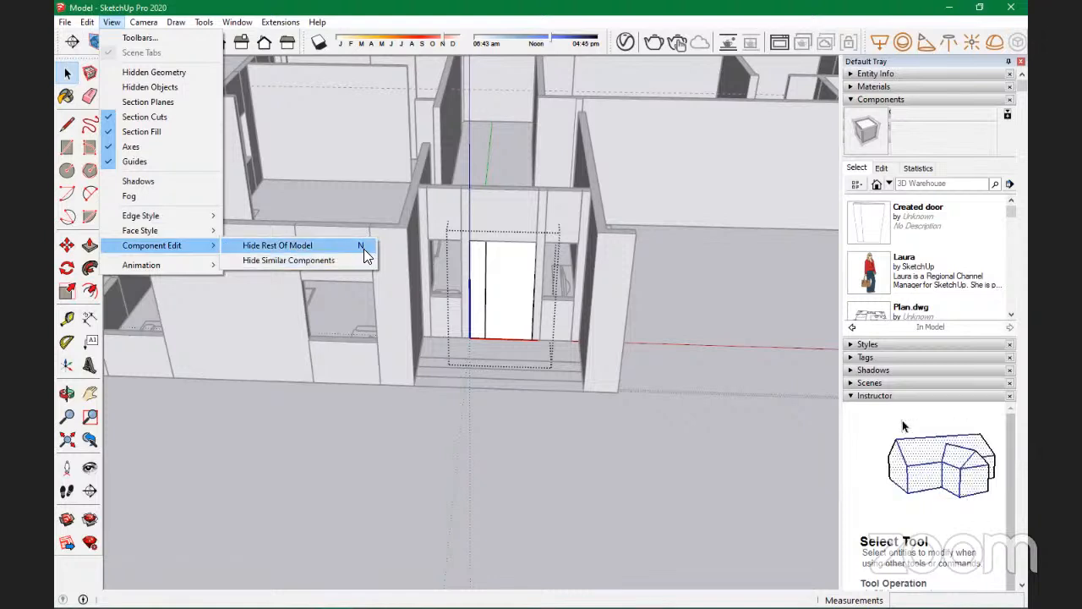
left_click(309, 248)
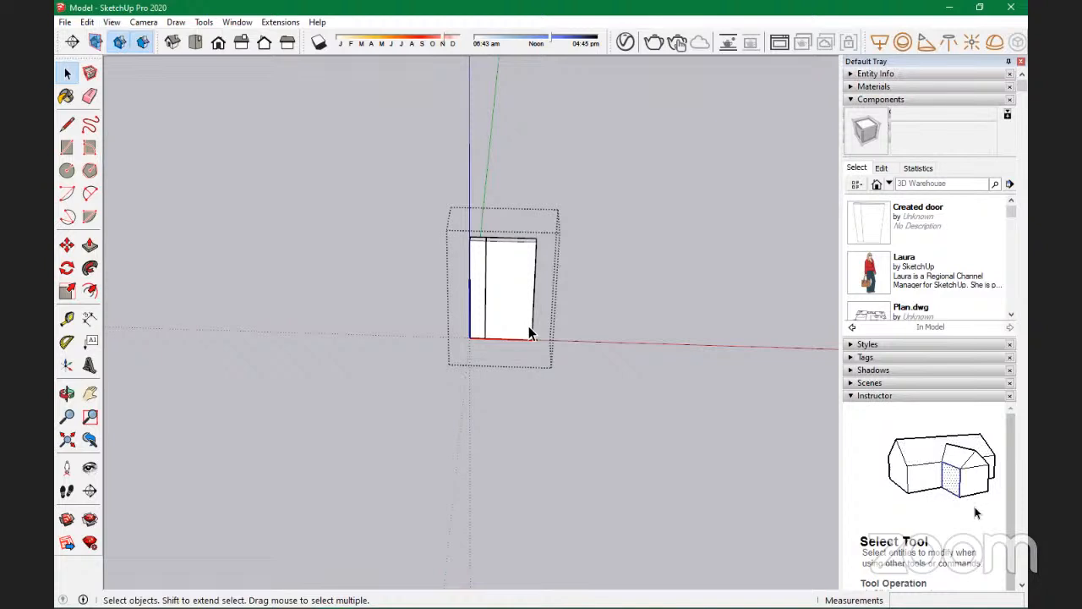
Step: Delete the wider door leaf inside the component, keeping only the narrow leaf
scroll(515, 299, "up", 4)
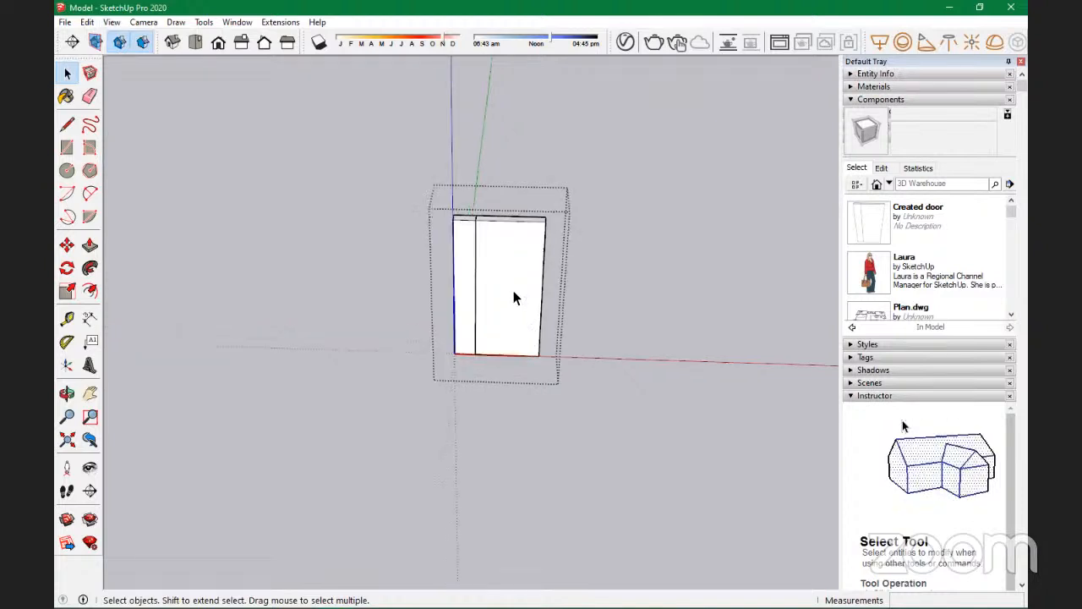
middle_click_drag(543, 290, 477, 337)
scroll(543, 239, "up", 2)
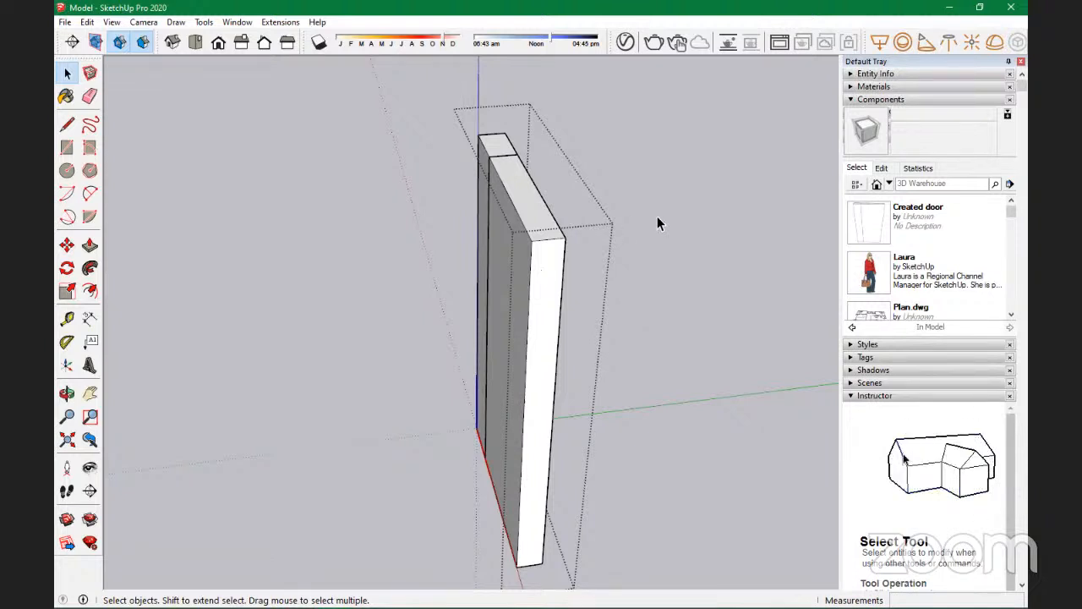
middle_click_drag(517, 369, 884, 335)
scroll(369, 183, "up", 3)
scroll(394, 191, "down", 1)
left_click(374, 168)
left_click(474, 244)
left_click(354, 220)
left_click(476, 251)
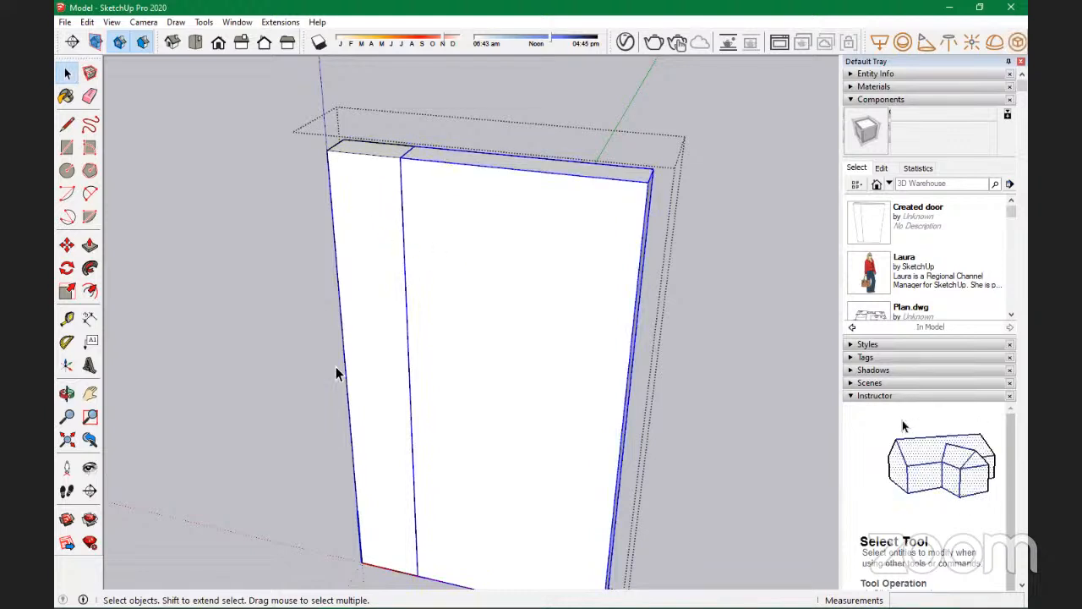
key("Delete")
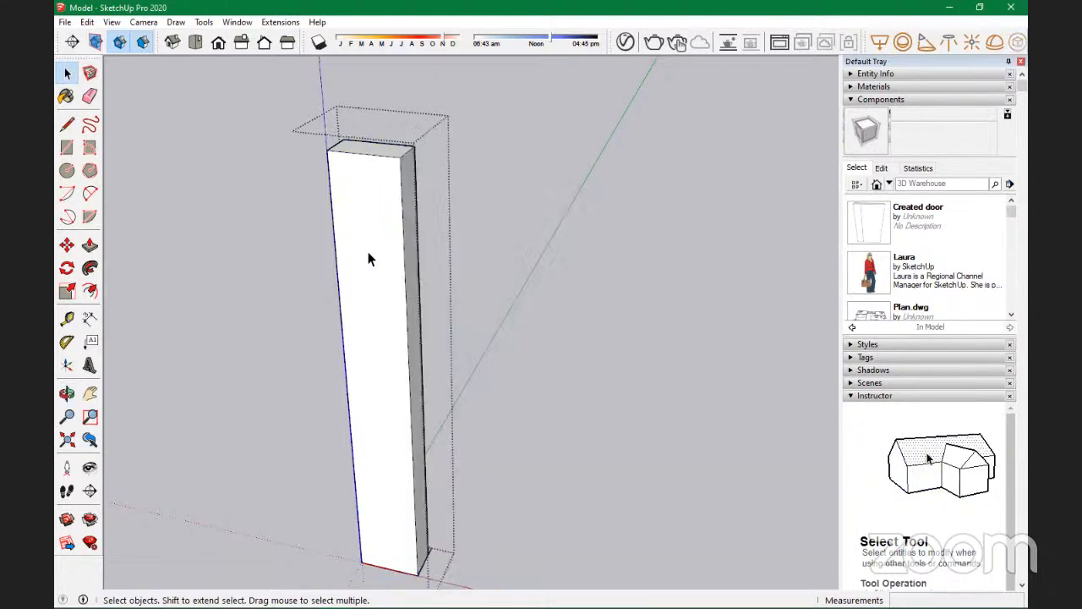
Step: Push the rear face of the narrow door leaf inward by 50 mm to thin it
key("p")
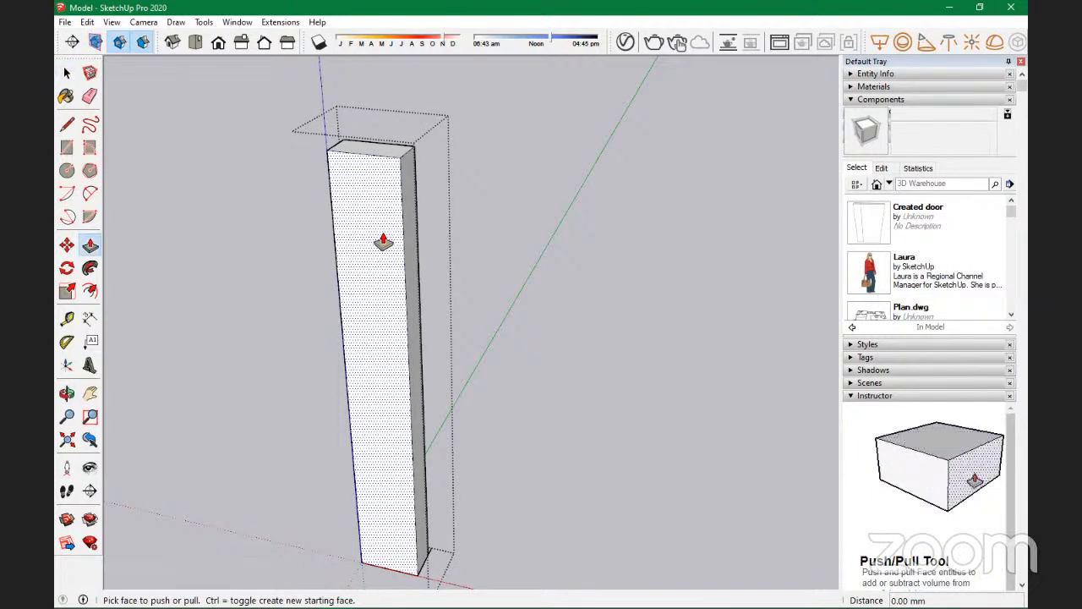
middle_click_drag(372, 208, 357, 265)
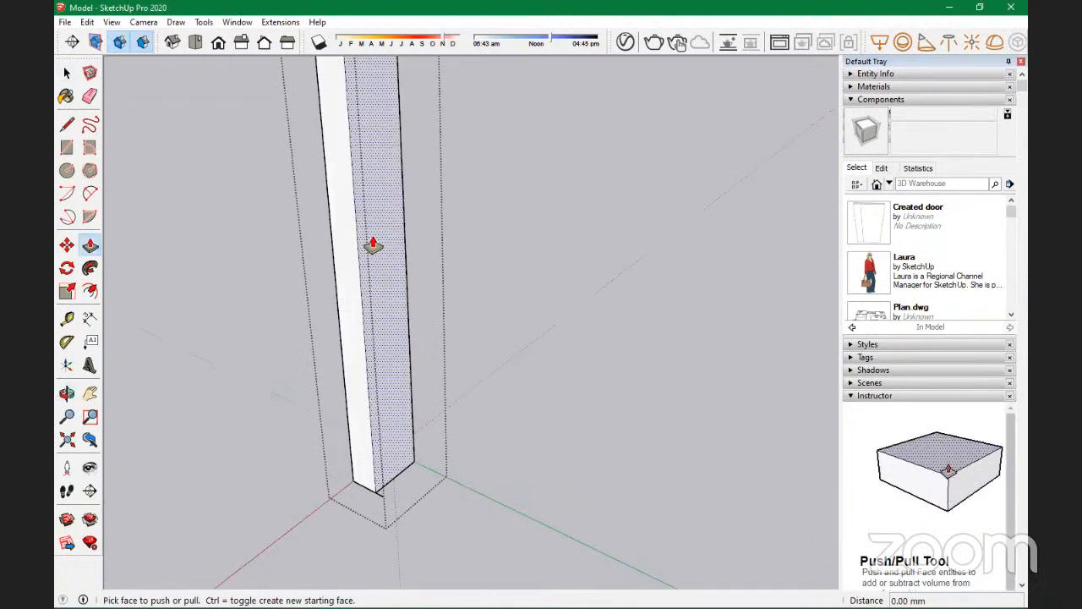
left_click(348, 232)
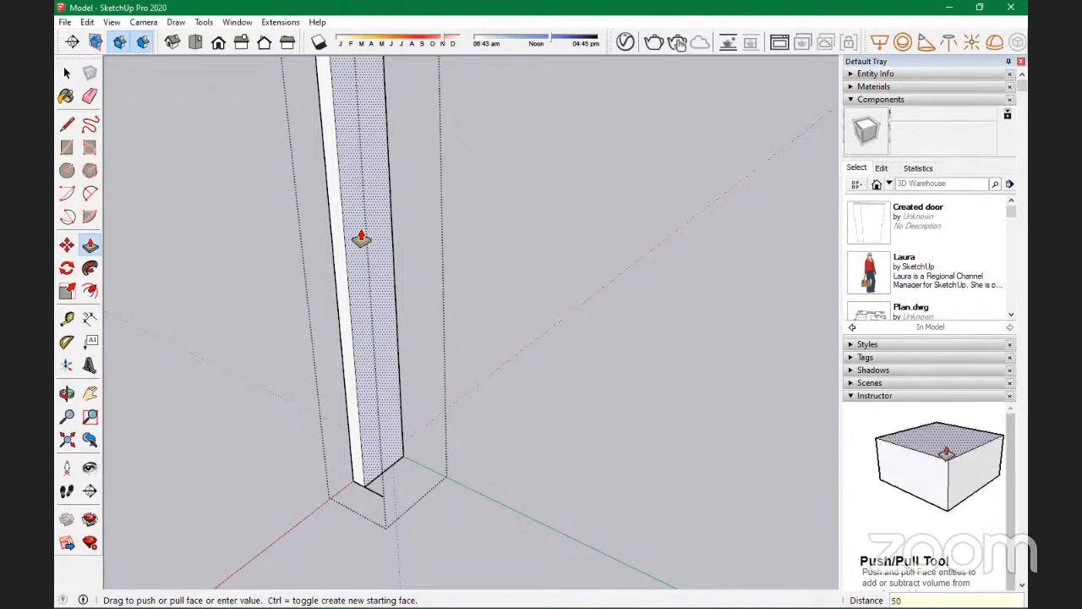
key("Return")
Step: Offset the outline of the narrow leaf's front face inward by 20 mm to form a border
middle_click_drag(346, 350, 804, 338)
scroll(352, 161, "up", 4)
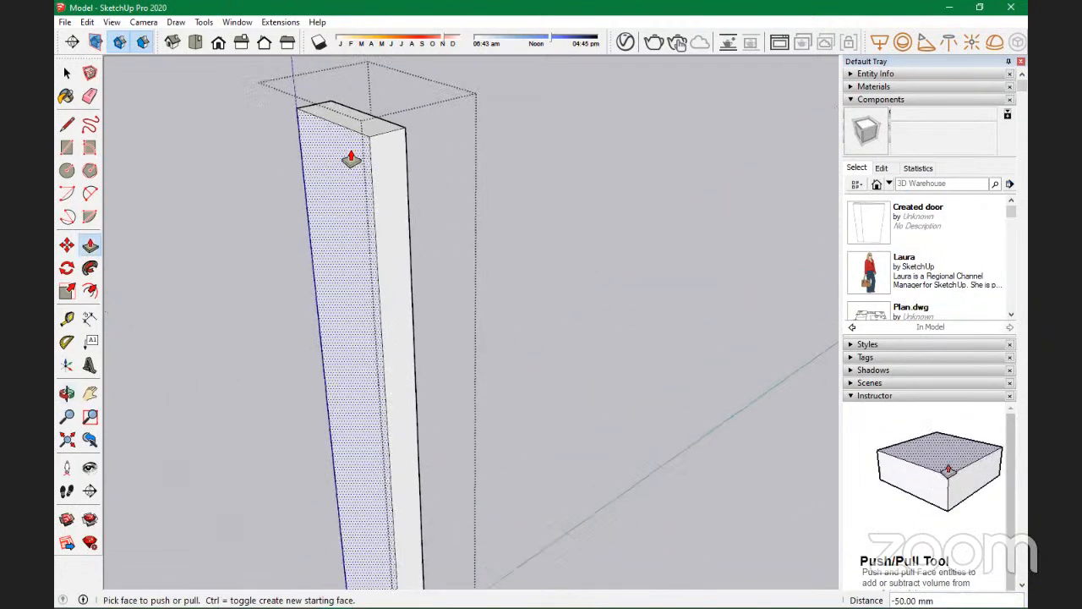
middle_click_drag(291, 182, 355, 170)
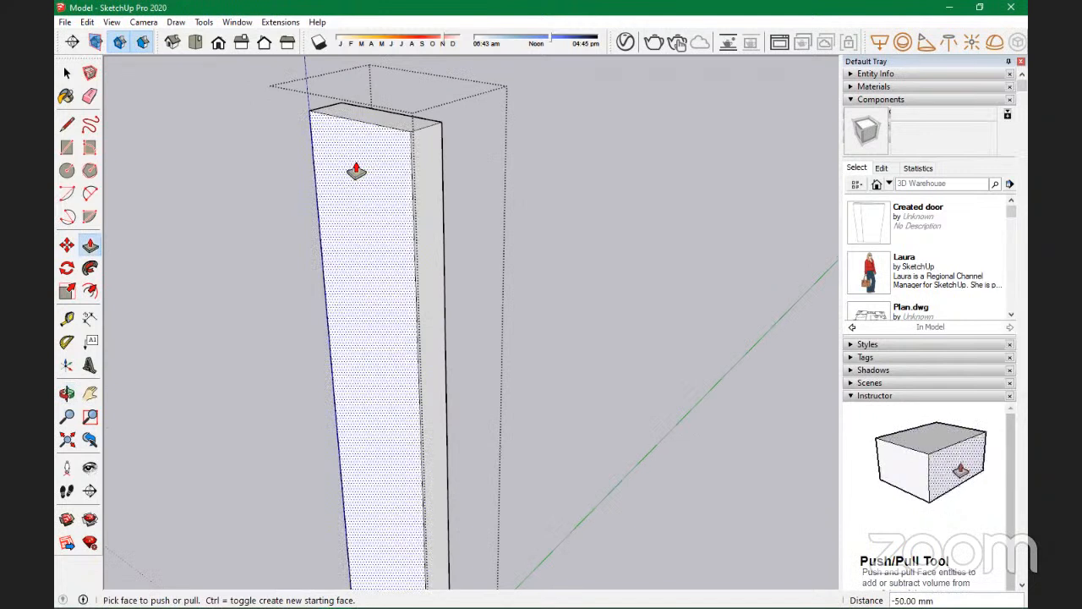
scroll(350, 202, "up", 1)
middle_click_drag(350, 195, 377, 222)
double_click(366, 216)
scroll(366, 216, "up", 2)
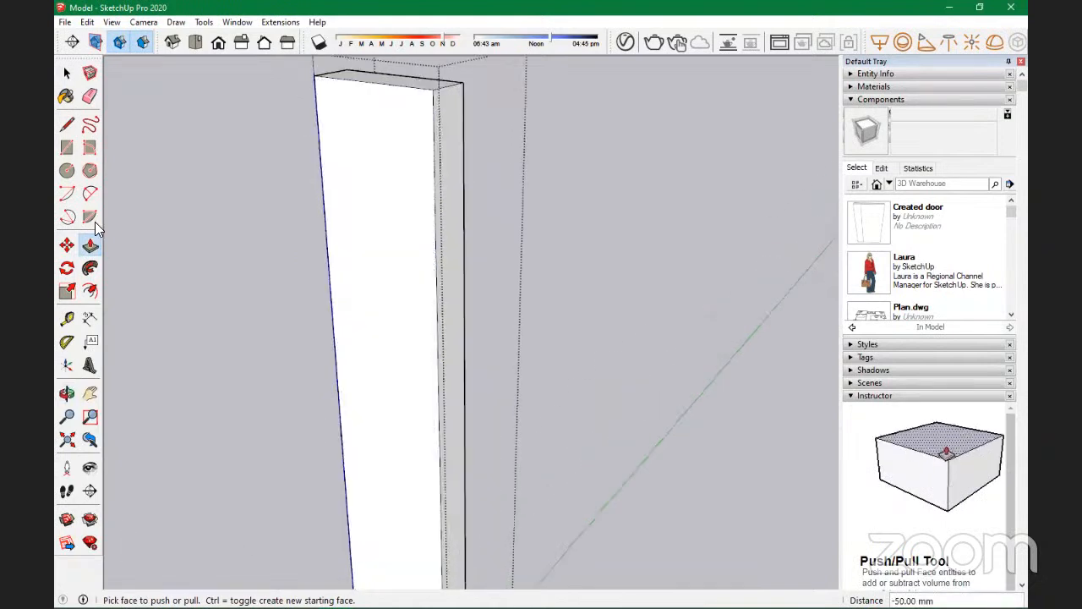
left_click(91, 290)
left_click(385, 213)
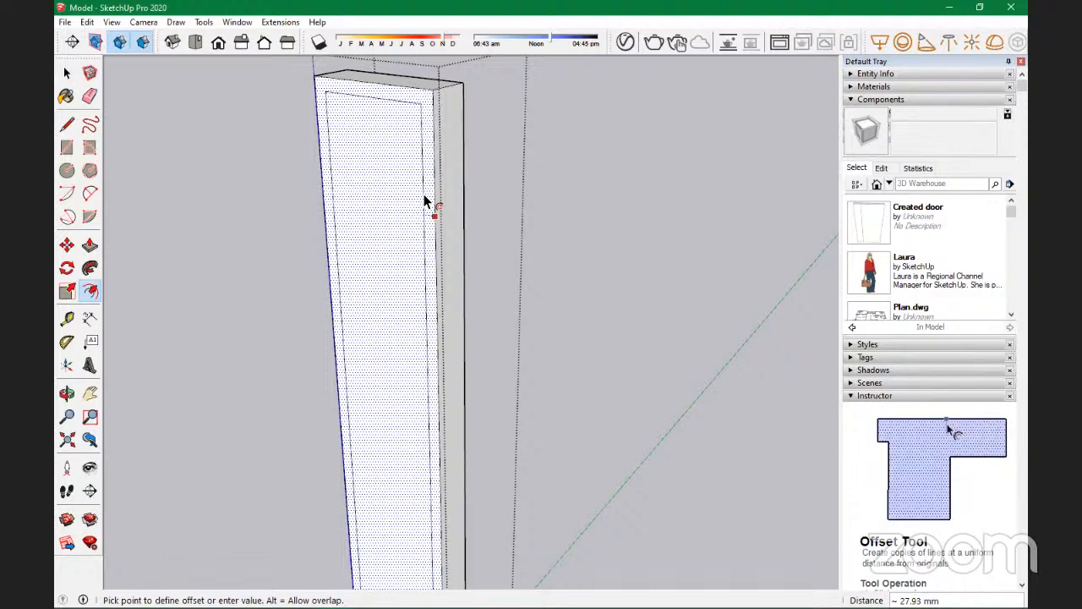
type("20")
key("Return")
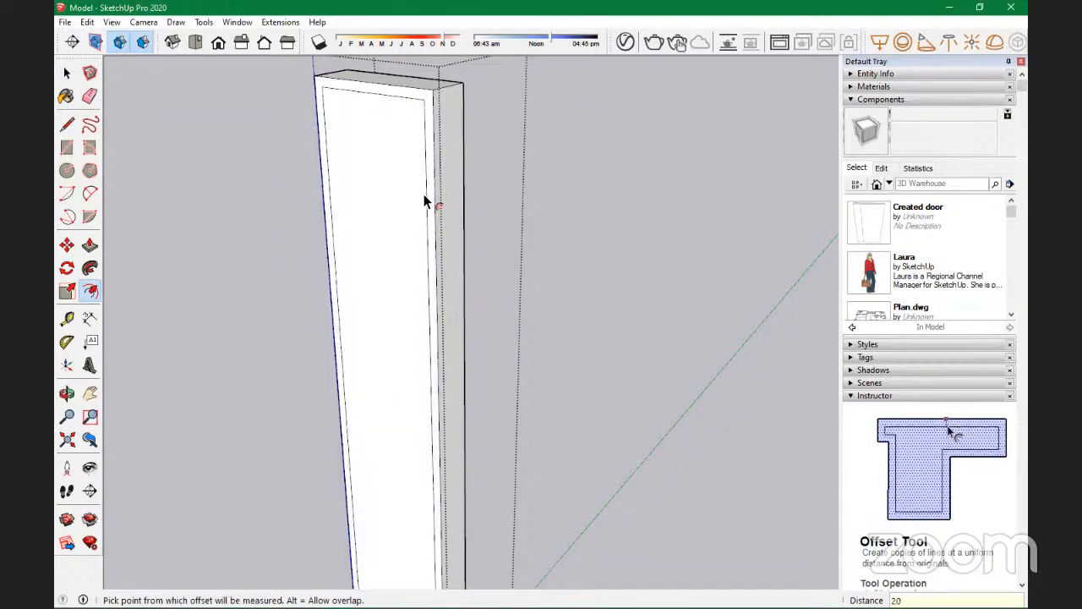
Step: Try recessing the panel face inside the narrow leaf's border by 15 mm with Push/Pull
scroll(447, 147, "up", 2)
middle_click_drag(446, 141, 330, 144)
key("p")
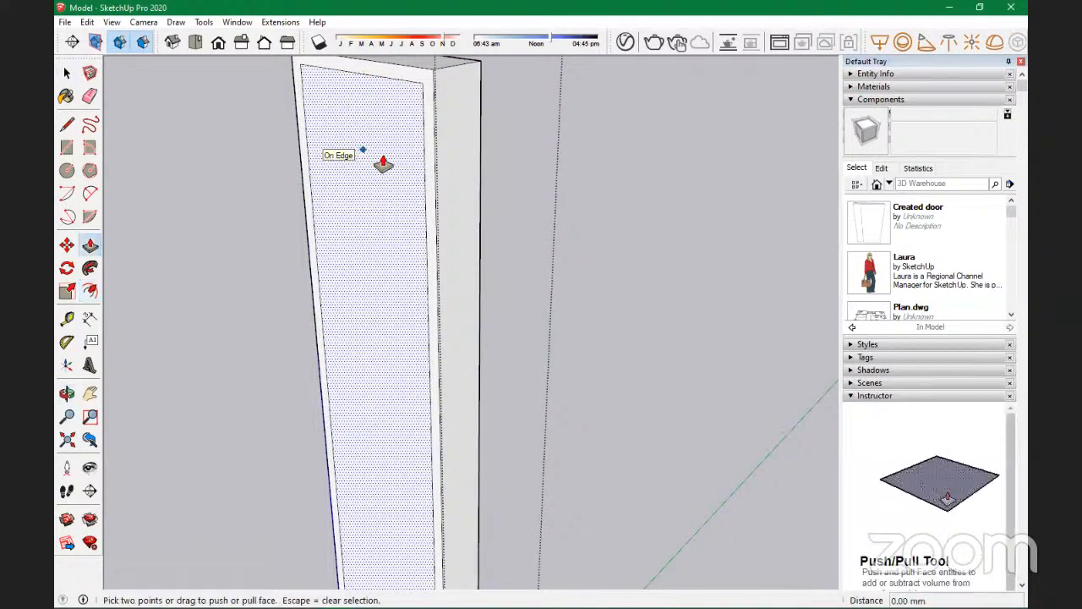
left_click(376, 160)
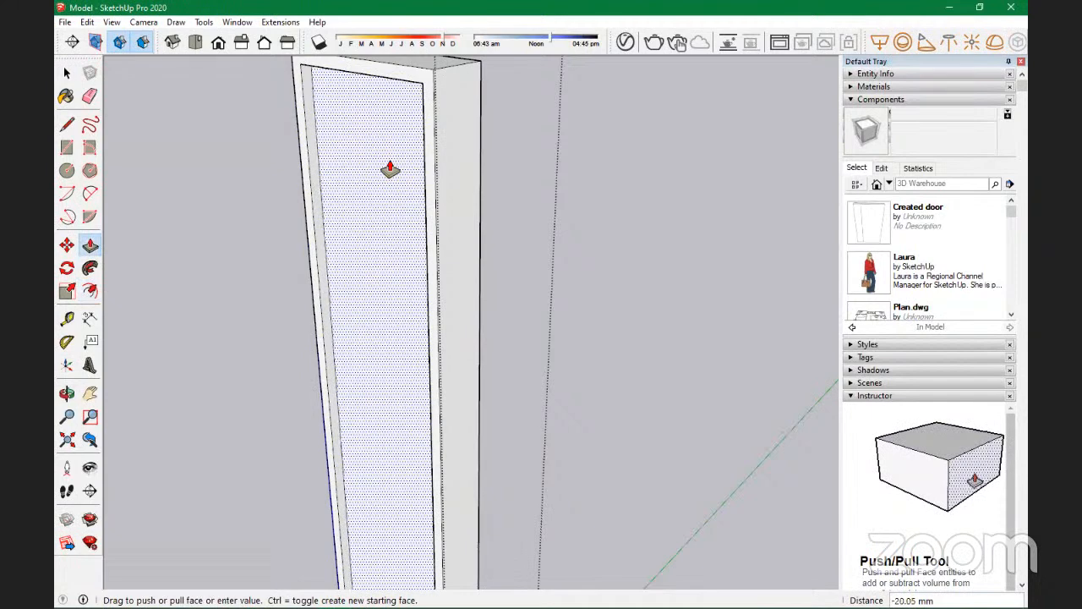
key("Return")
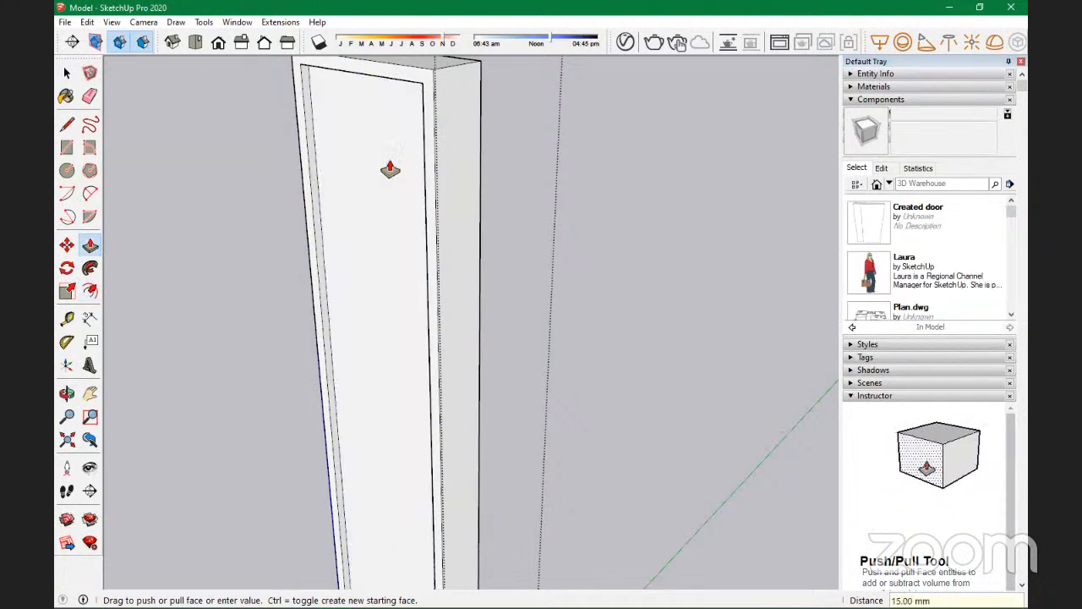
middle_click_drag(394, 169, 534, 220)
scroll(355, 145, "up", 4)
middle_click_drag(379, 189, 353, 142)
double_click(351, 173)
scroll(368, 182, "up", 2)
middle_click_drag(410, 169, 149, 194)
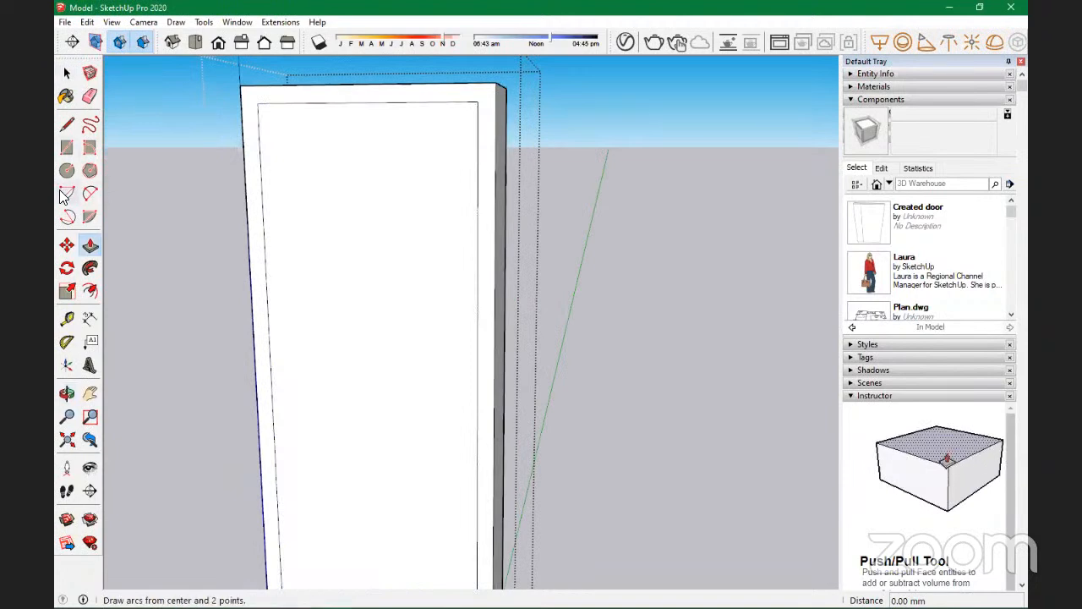
Step: Try rounding the inner outline's upper-left corner with a two-point arc tangent to the edges, about 8.6 mm in radius
left_click(90, 194)
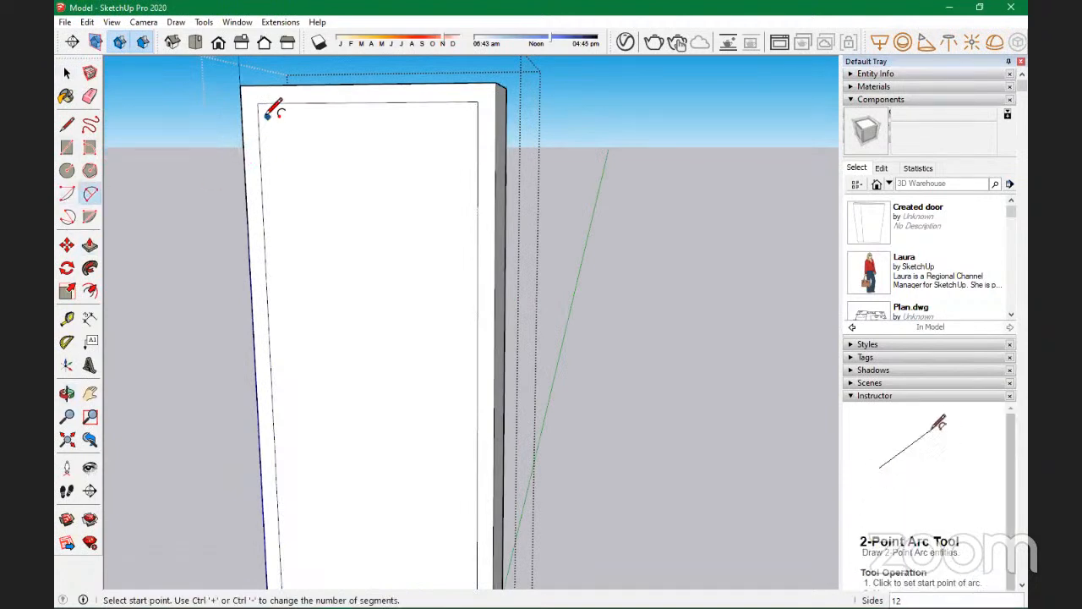
scroll(275, 111, "up", 3)
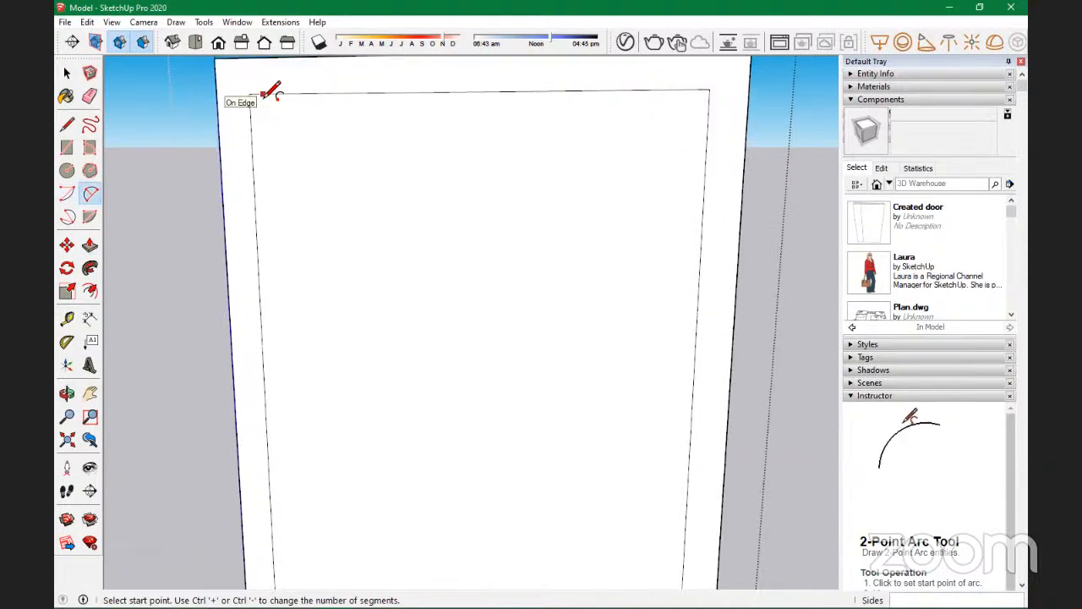
left_click(251, 96)
left_click(256, 109)
scroll(263, 99, "up", 3)
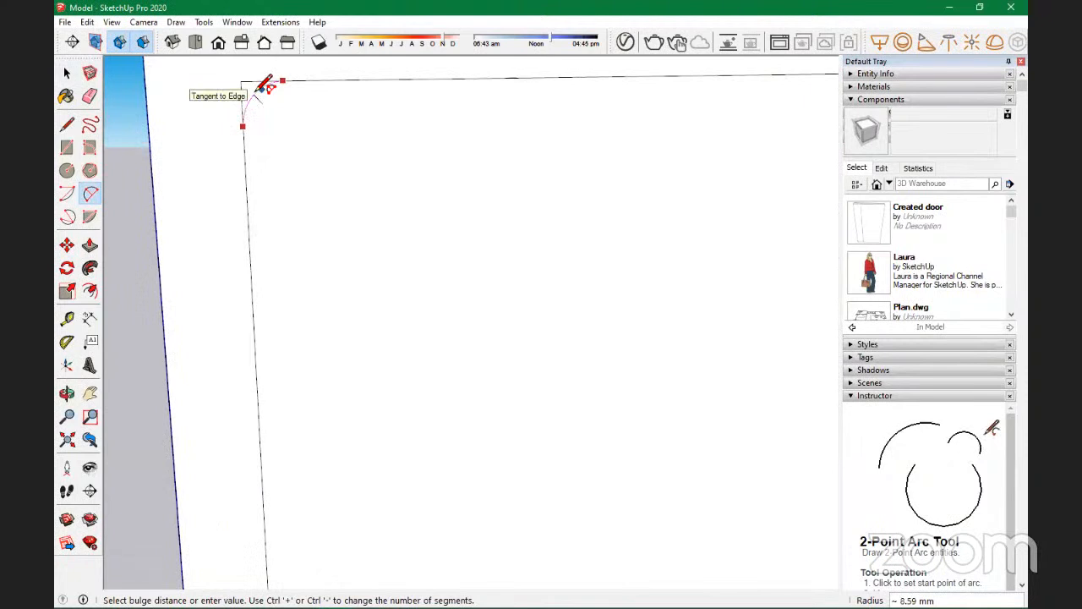
left_click(262, 92)
scroll(245, 119, "down", 1)
scroll(234, 126, "down", 4)
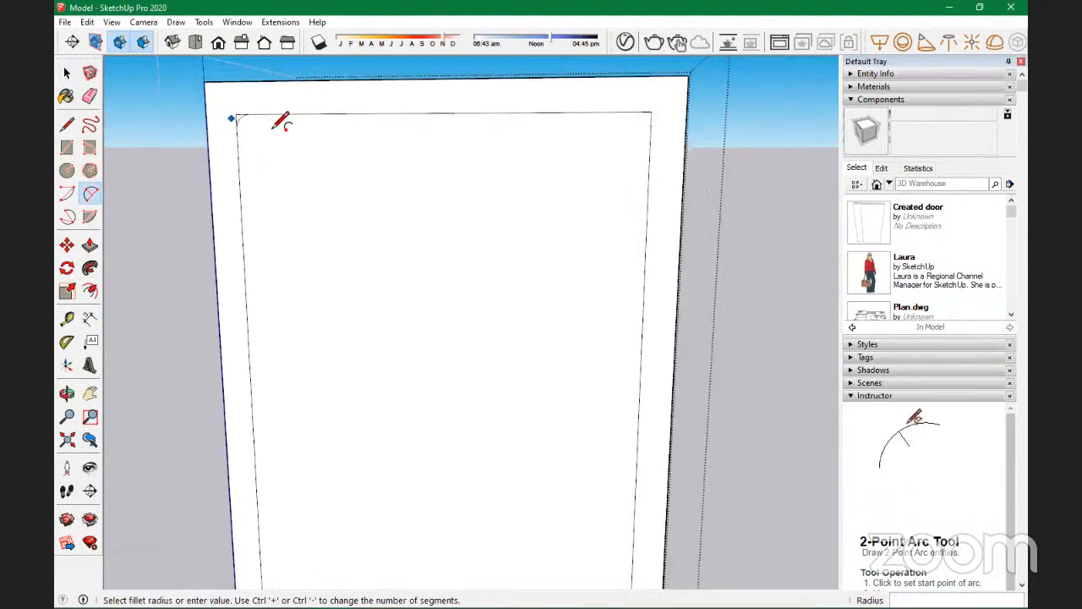
scroll(501, 143, "up", 4)
scroll(495, 125, "down", 4)
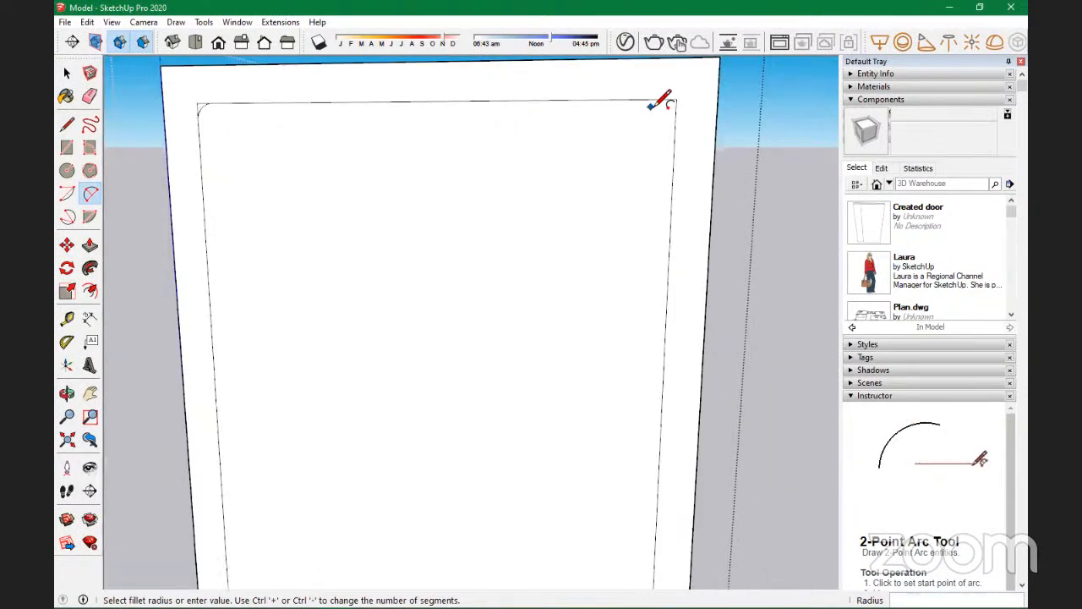
scroll(680, 100, "up", 3)
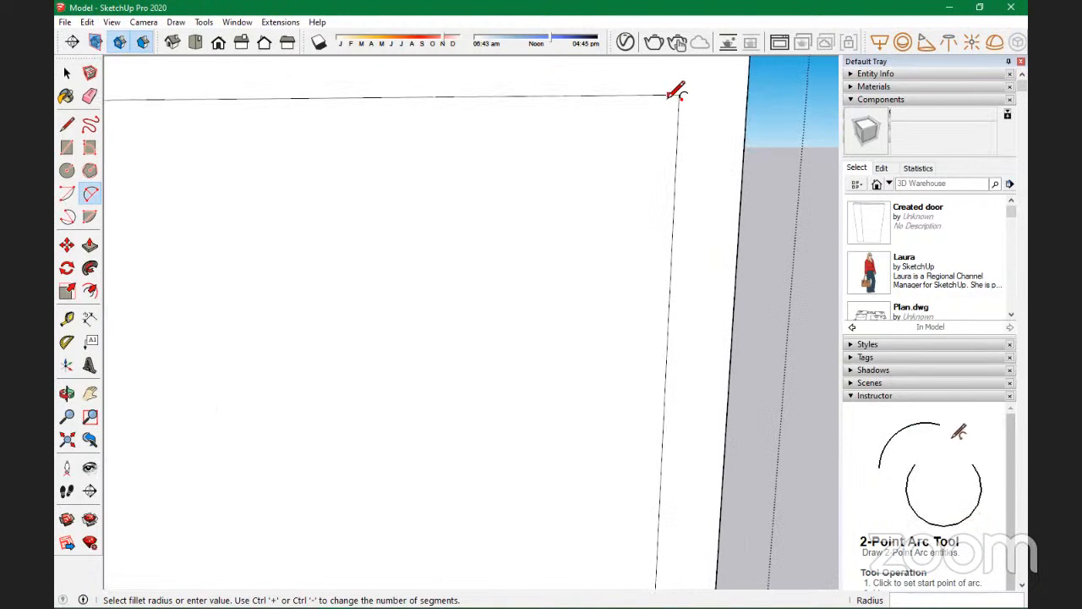
scroll(676, 96, "down", 5)
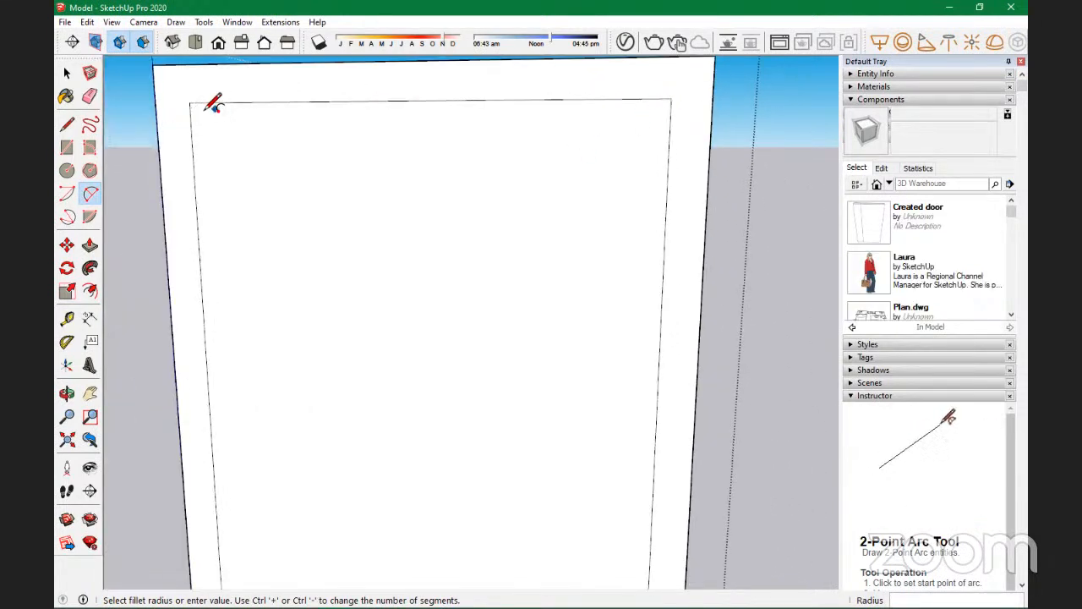
scroll(203, 106, "up", 2)
scroll(210, 101, "up", 1)
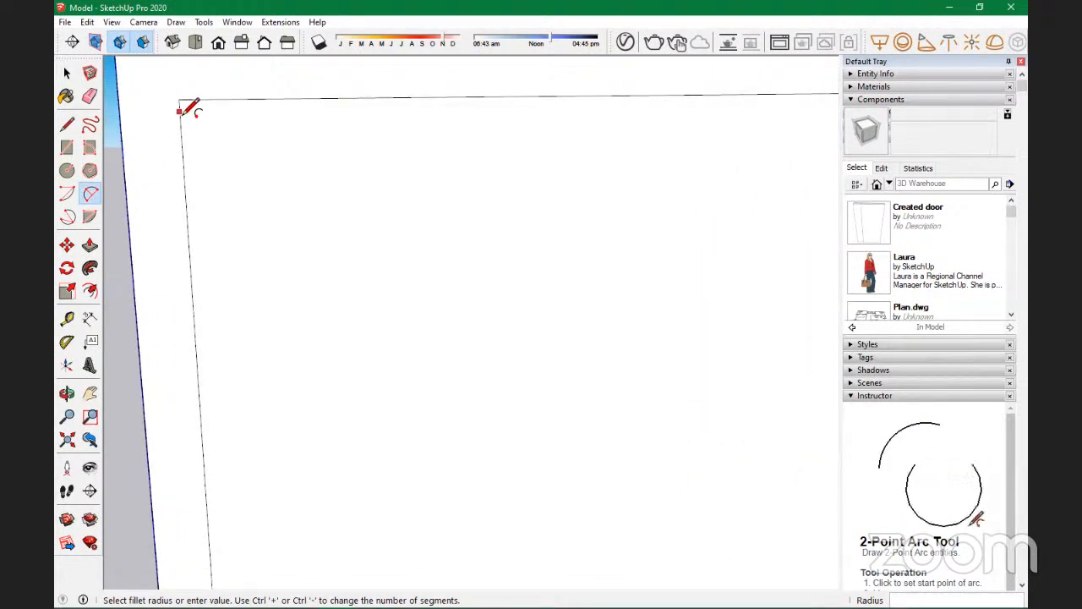
Step: Draw a 7 × 7 mm square inside the upper-left corner of the leaf's inner outline
key("r")
left_click(178, 100)
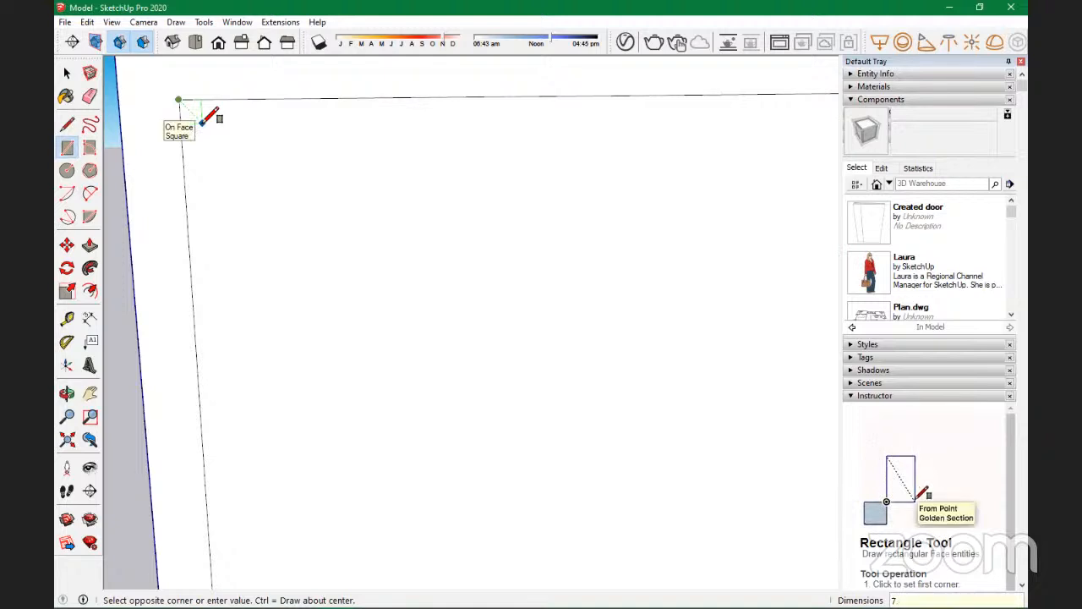
type("7,7")
key("Return")
left_click(201, 100)
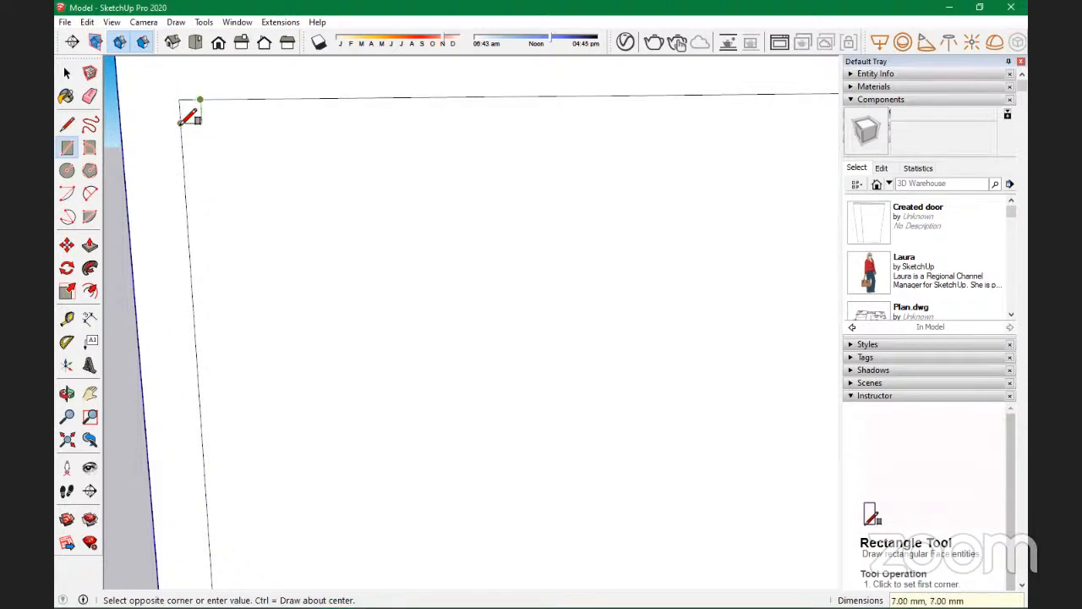
left_click(183, 124)
scroll(185, 114, "up", 1)
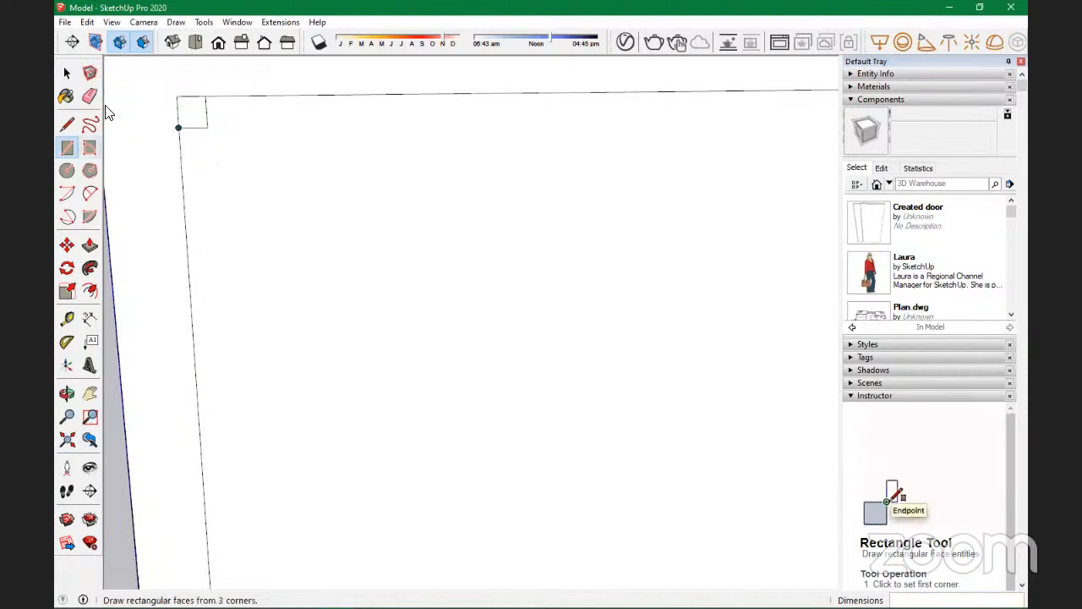
left_click(90, 194)
left_click(207, 95)
left_click(178, 128)
scroll(192, 108, "up", 2)
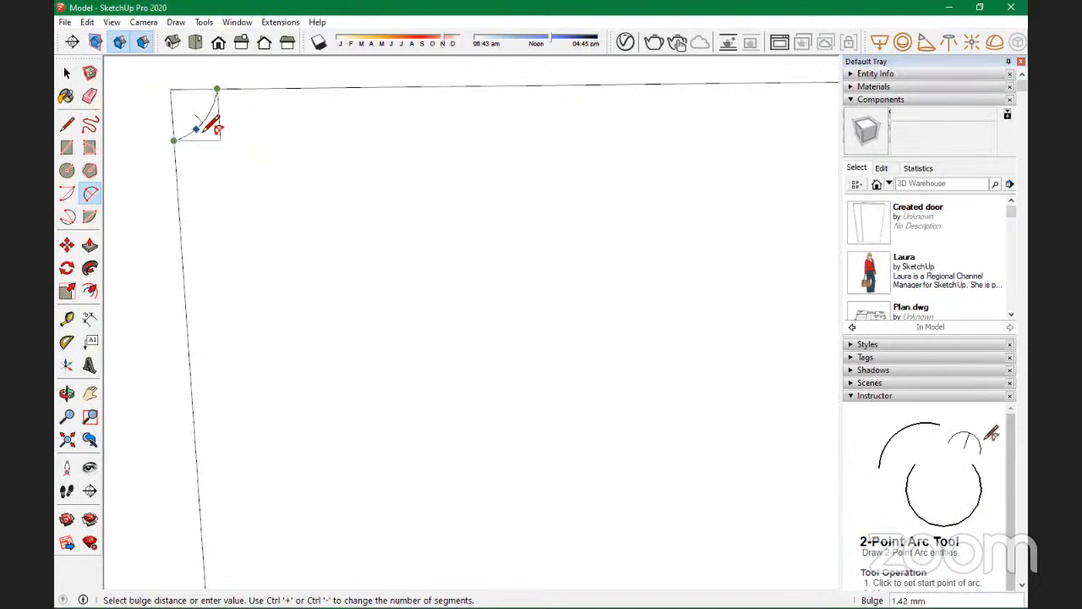
scroll(211, 123, "down", 3)
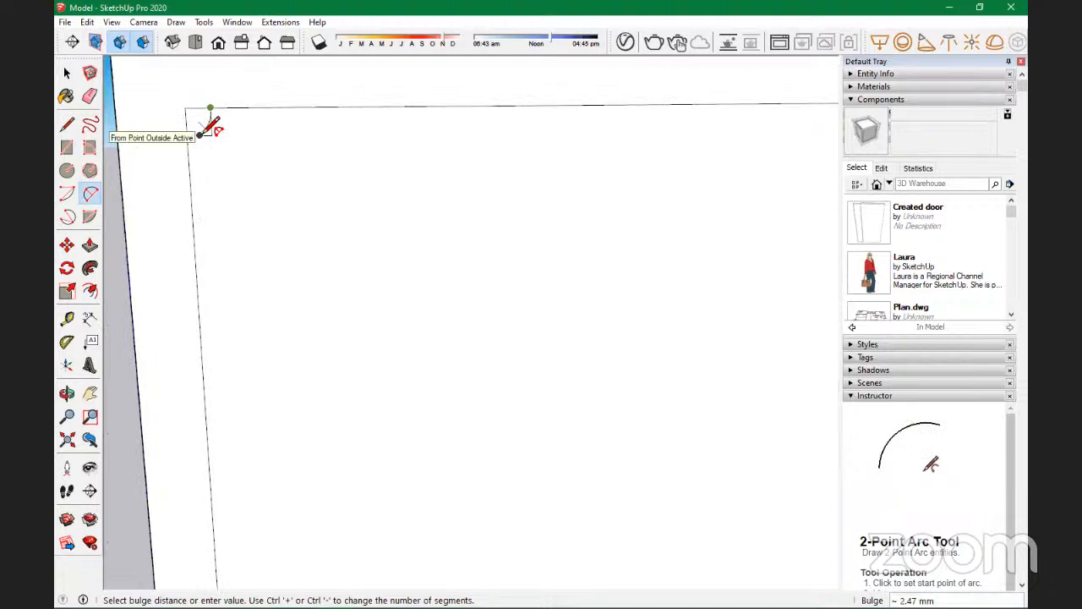
scroll(204, 133, "up", 2)
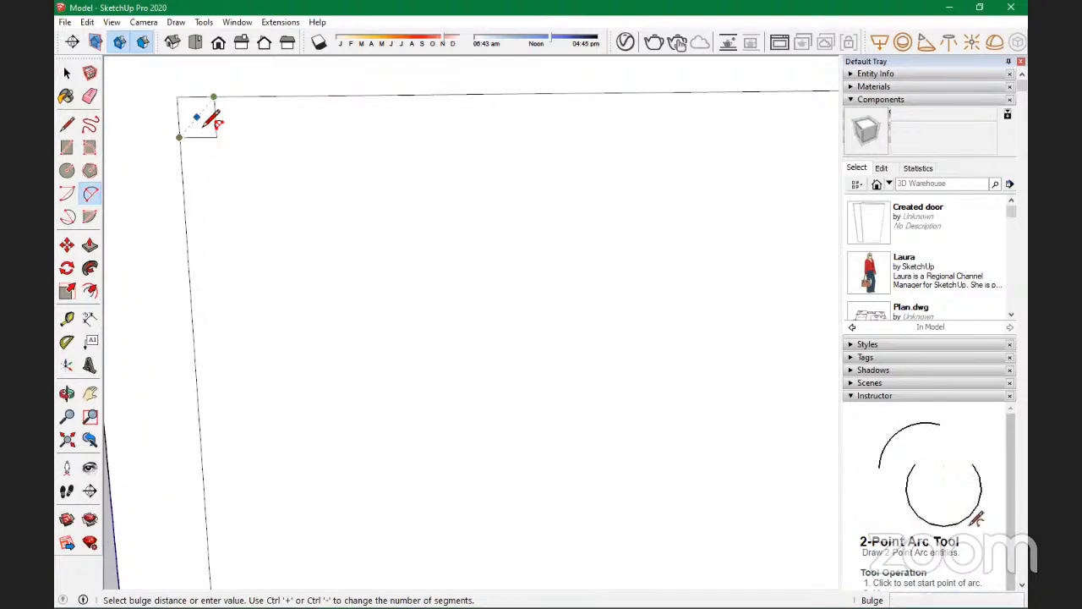
scroll(214, 122, "up", 1)
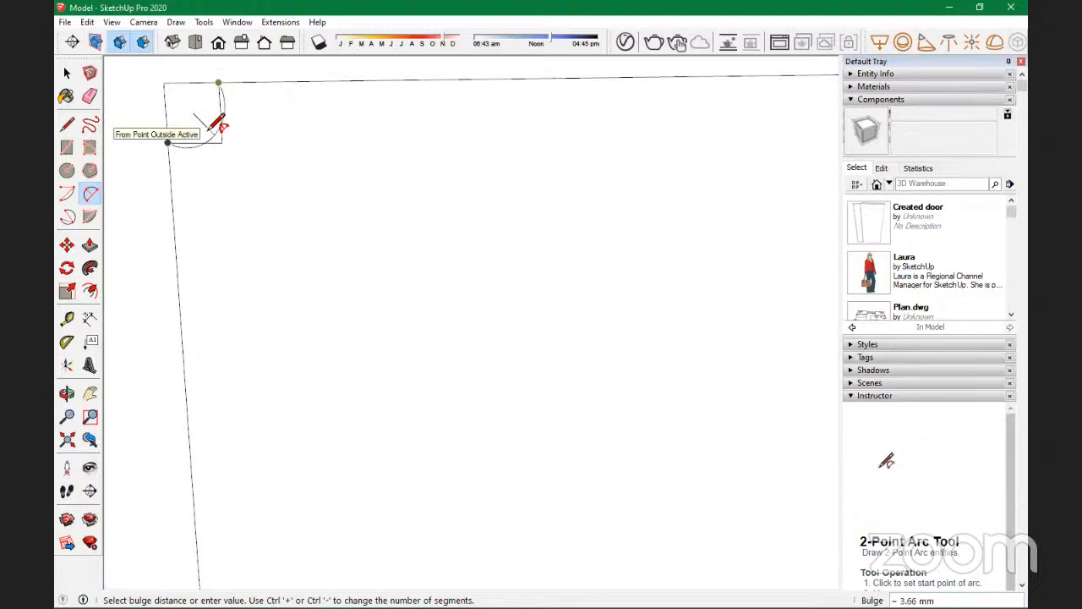
key("Escape")
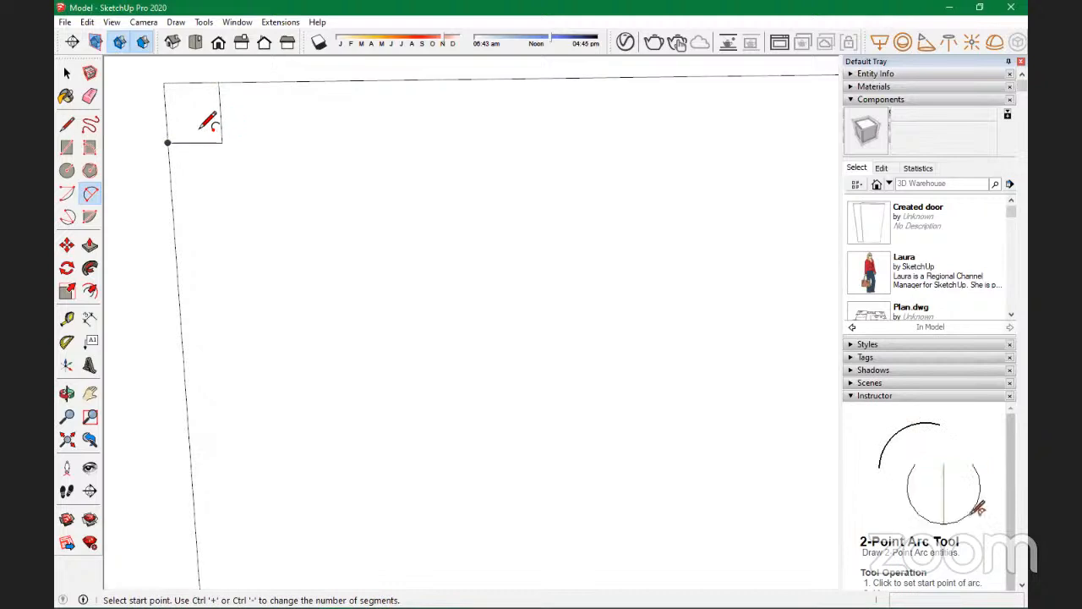
Step: Draw a 10 × 10 mm square from the upper-left corner of the leaf's inner outline
key("r")
left_click(164, 82)
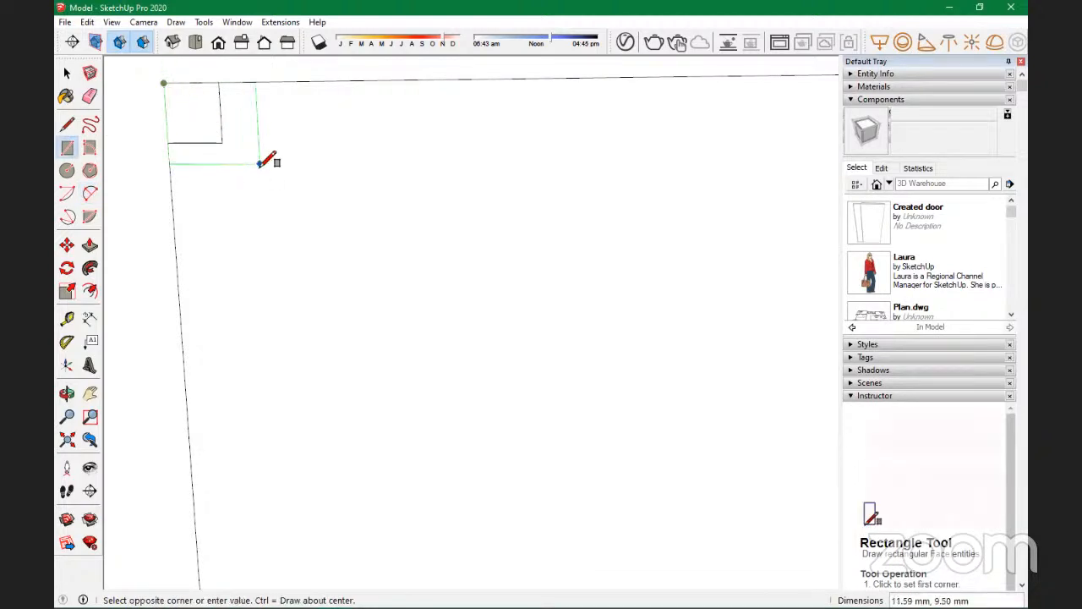
type("10,10")
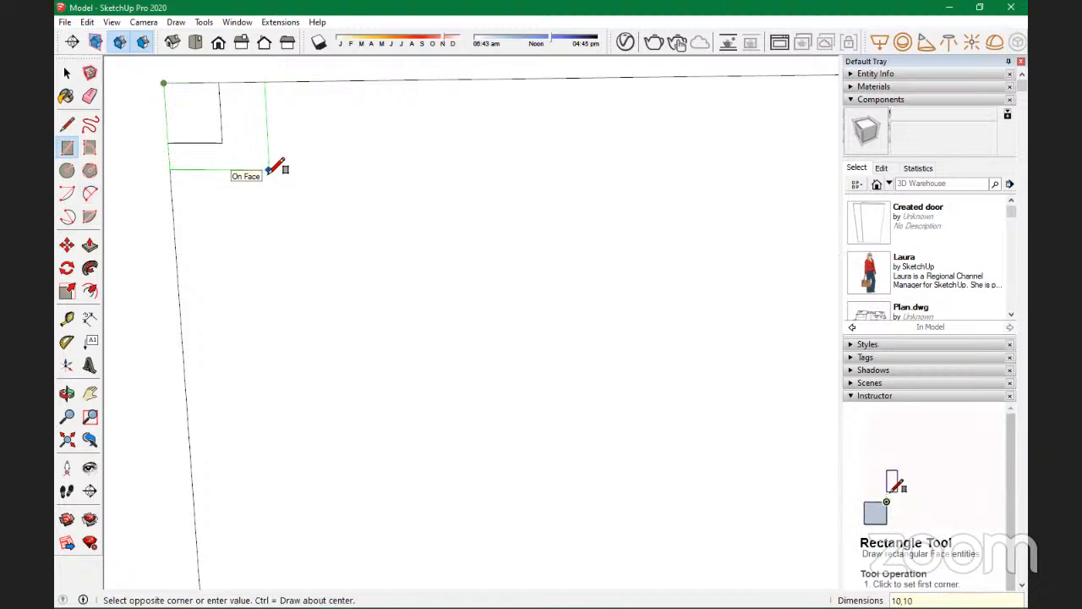
key("Return")
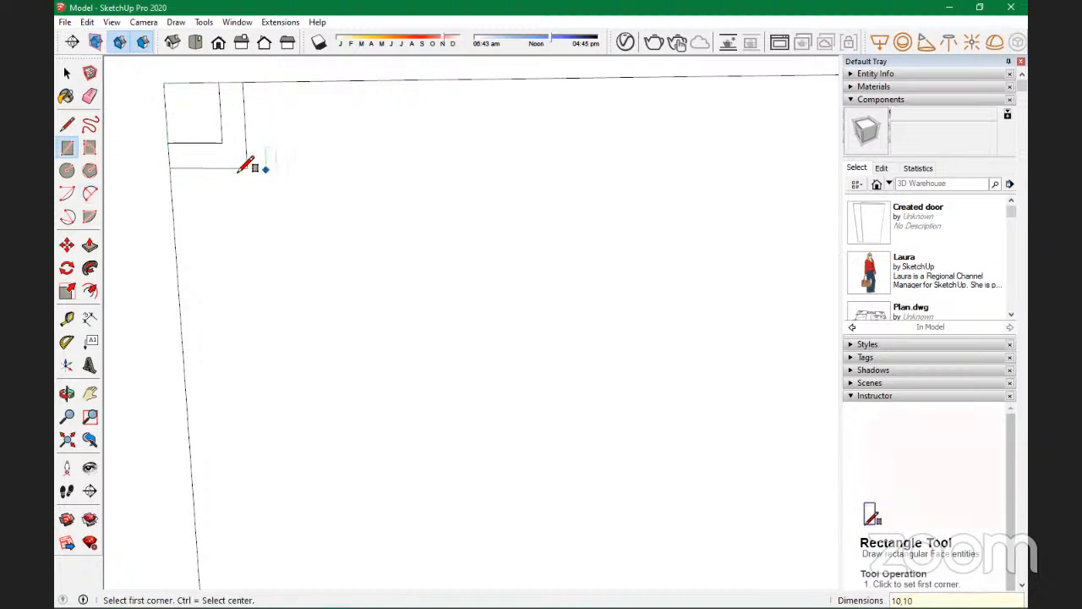
Step: Delete the two inner edges of the smaller 7 mm corner square
key("space")
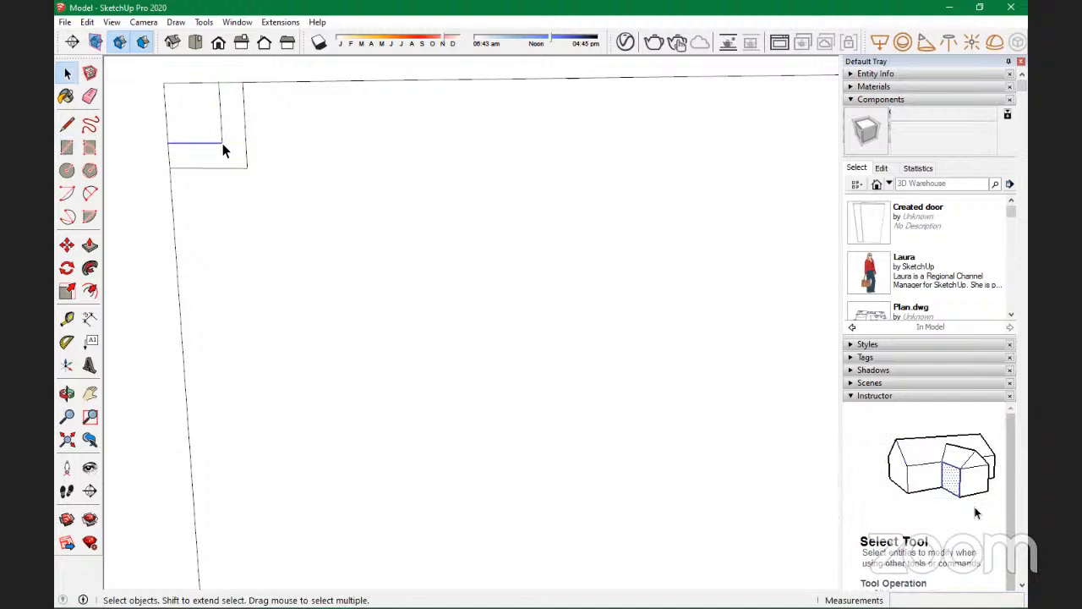
key("Delete")
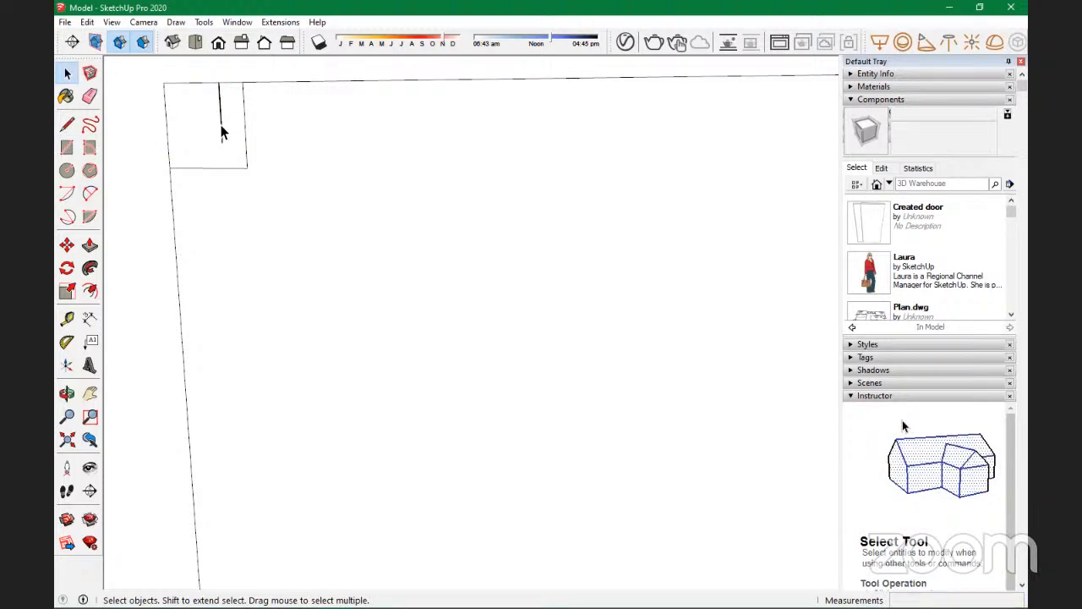
left_click(221, 126)
key("Delete")
Step: Draw a two-point arc with a 3 mm bulge across the 10 mm square, bowing toward the inner outline's upper-left corner
key("r")
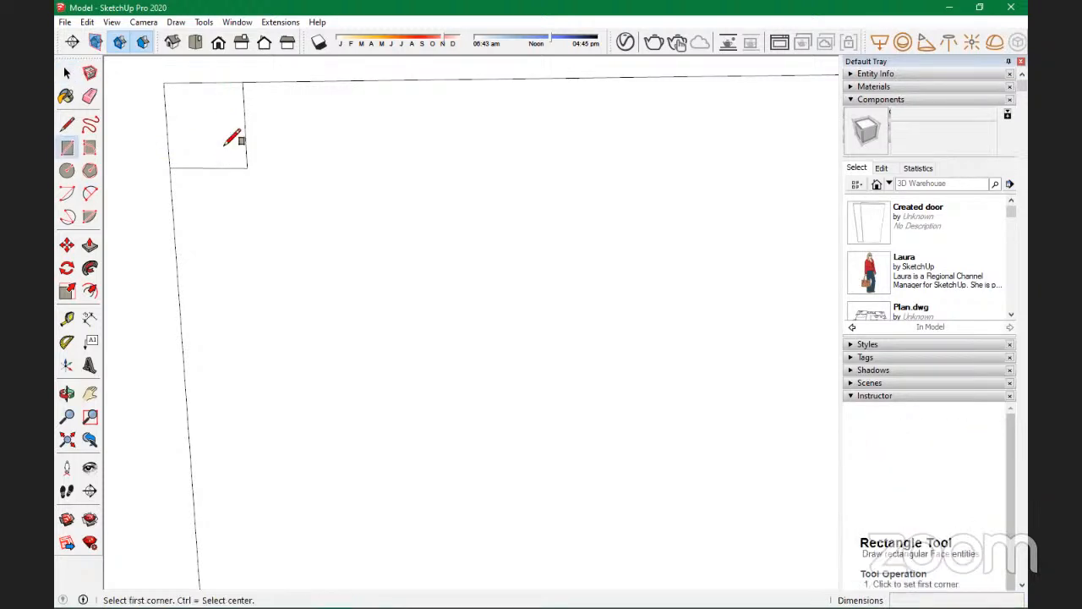
left_click(90, 193)
left_click(242, 82)
left_click(170, 167)
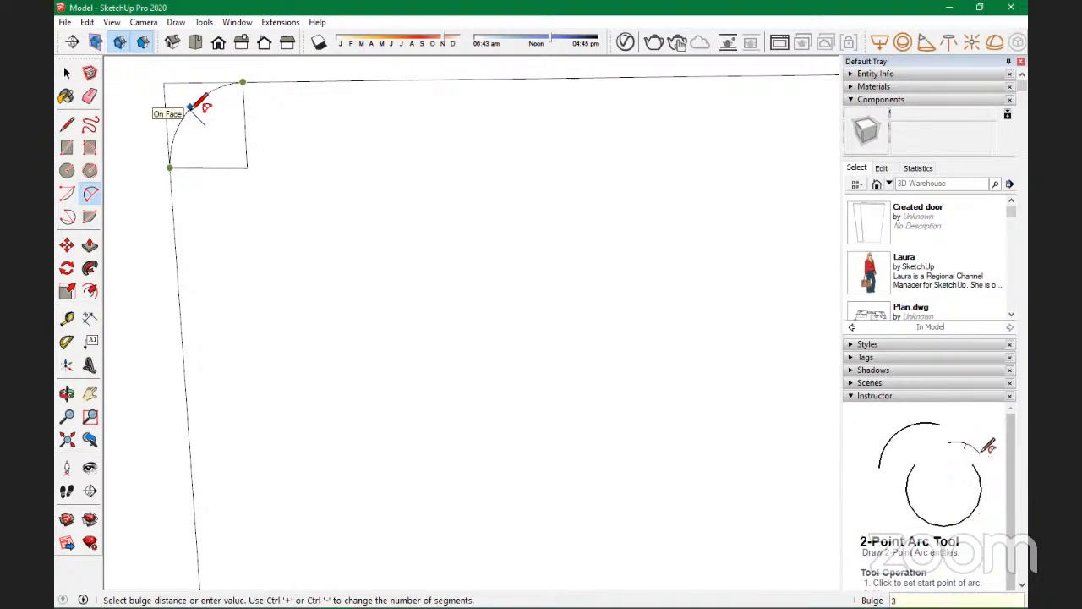
key("Return")
Step: Erase the construction square's edges and the sharp corner outside the arc at the inner outline's upper left
scroll(173, 166, "up", 3)
scroll(175, 169, "down", 4)
key("e")
left_click_drag(209, 166, 225, 214)
mouse_move(175, 127)
left_mouse_down()
mouse_move(167, 132)
mouse_move(222, 161)
left_mouse_up()
Step: Draw a 10 × 10 mm square inside the upper-right corner of the leaf's inner outline
scroll(196, 131, "down", 1)
scroll(173, 118, "down", 3)
scroll(399, 148, "up", 6)
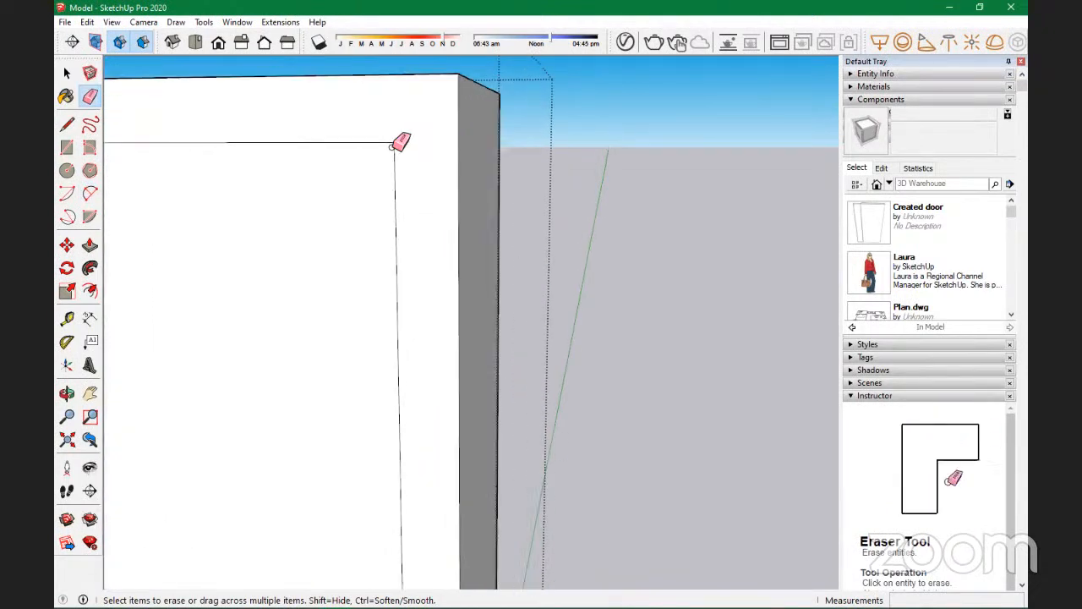
key("r")
left_click(394, 142)
type("10,10")
key("Return")
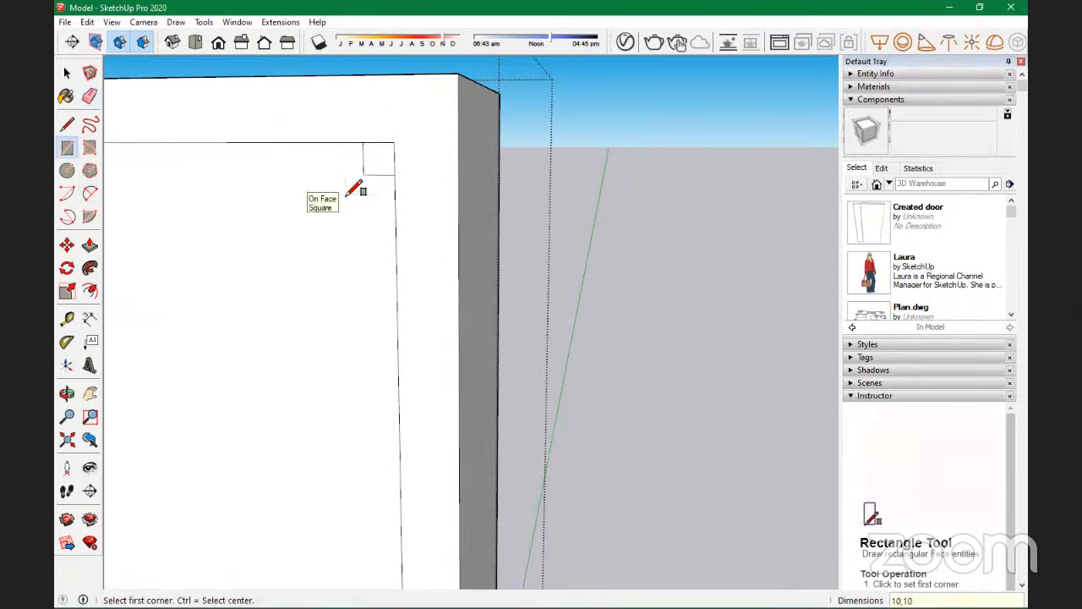
Step: Draw a two-point arc with a 3 mm bulge across the upper-right square, bowing toward the outline's corner
scroll(372, 161, "up", 4)
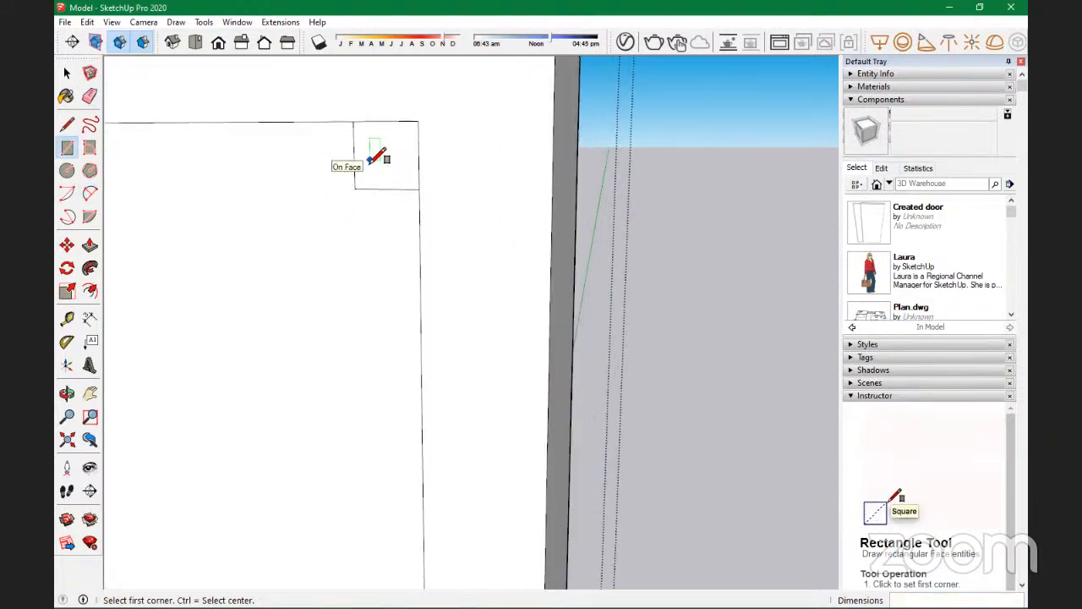
left_click(89, 193)
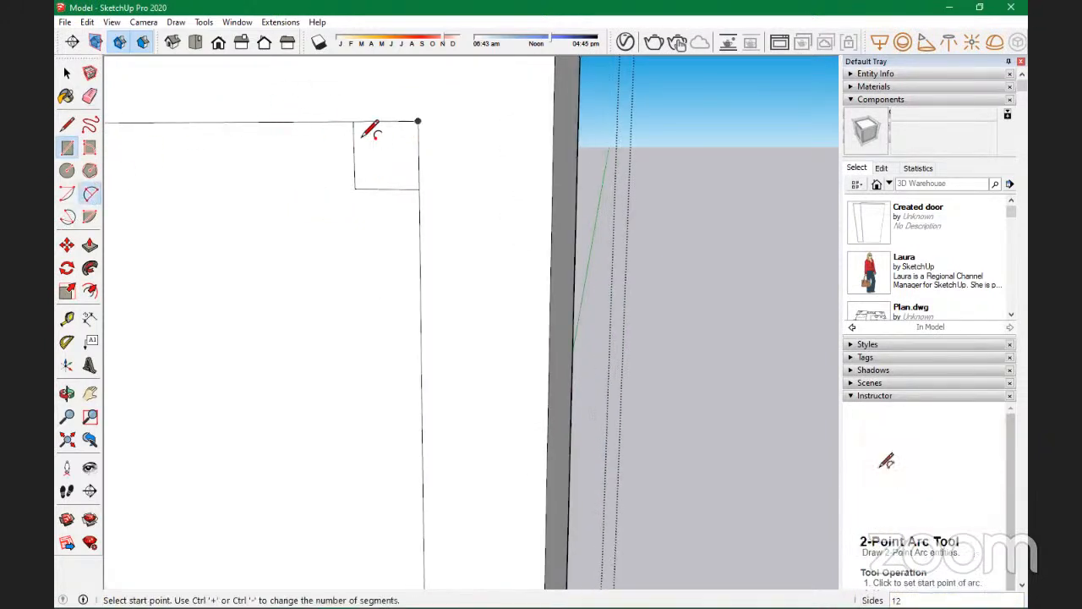
left_click(353, 122)
left_click(418, 189)
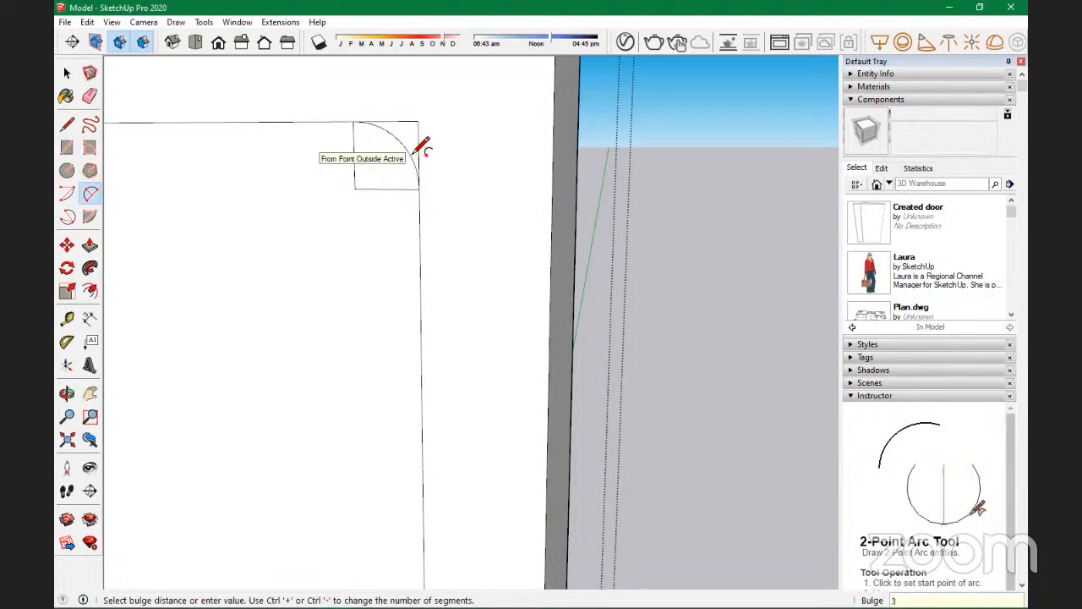
left_click(399, 144)
Step: Erase the upper-right construction square's edges and the sharp corner outside the arc, leaving the rounded outline
key("e")
mouse_move(341, 183)
left_mouse_down()
mouse_move(360, 188)
mouse_move(437, 156)
mouse_move(407, 121)
left_mouse_up()
scroll(513, 157, "down", 8)
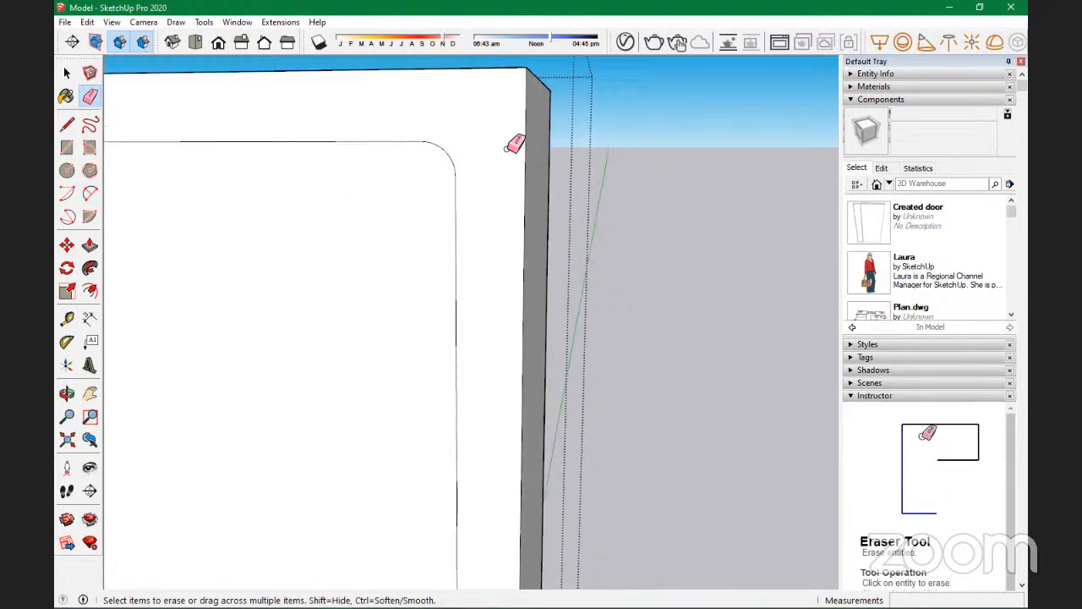
middle_click_drag(402, 236, 323, 238)
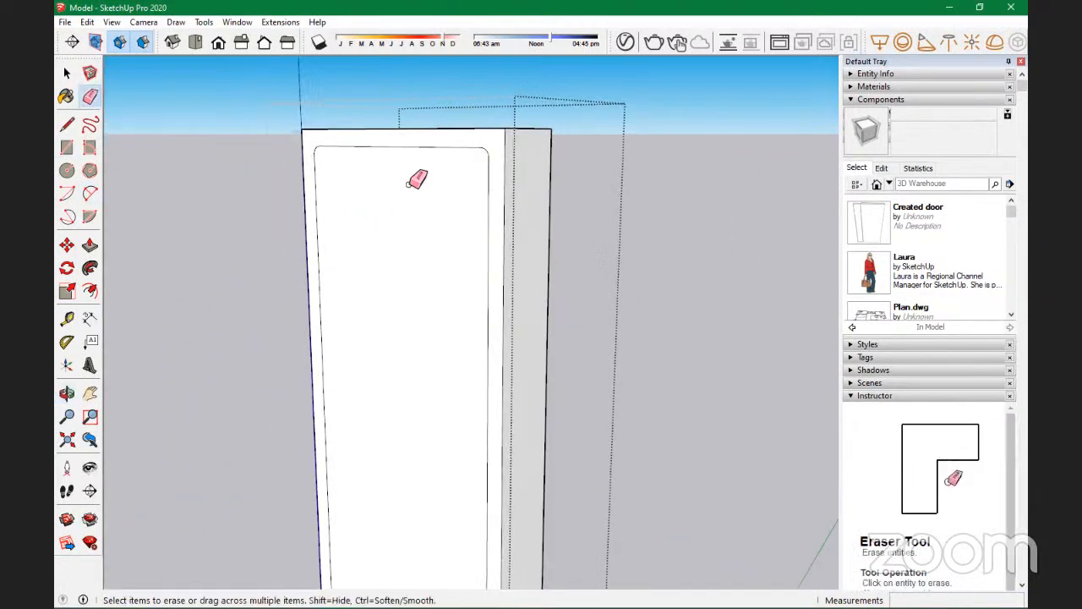
scroll(414, 186, "up", 3)
mouse_move(467, 228)
middle_mouse_down()
mouse_move(411, 231)
mouse_move(457, 215)
middle_mouse_up()
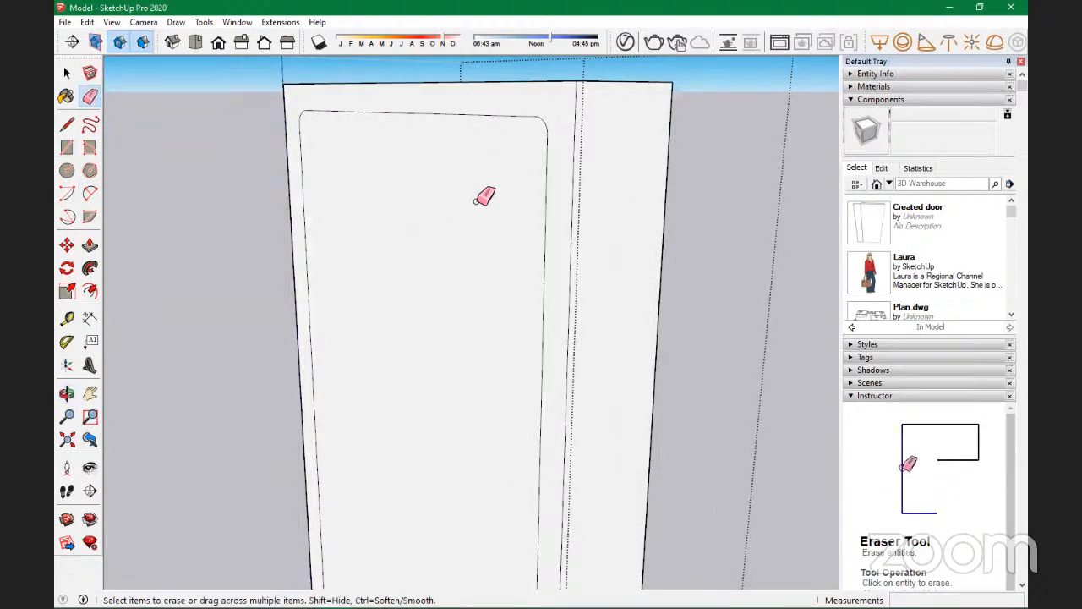
Step: Push the rounded inner panel face of the door leaf 5 mm inward to form a recess
key("p")
left_click(486, 188)
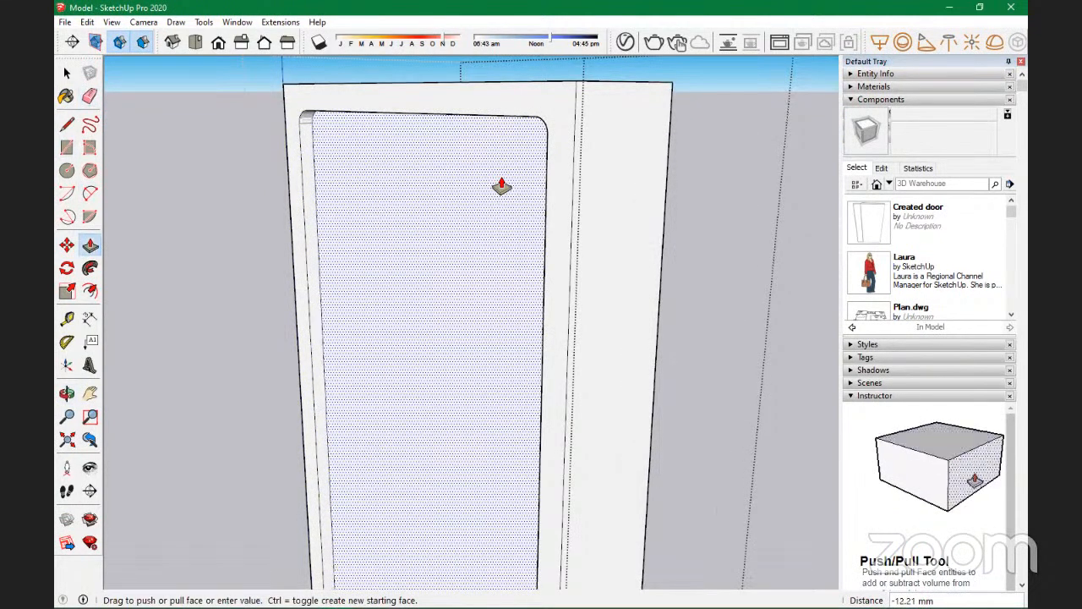
type("5")
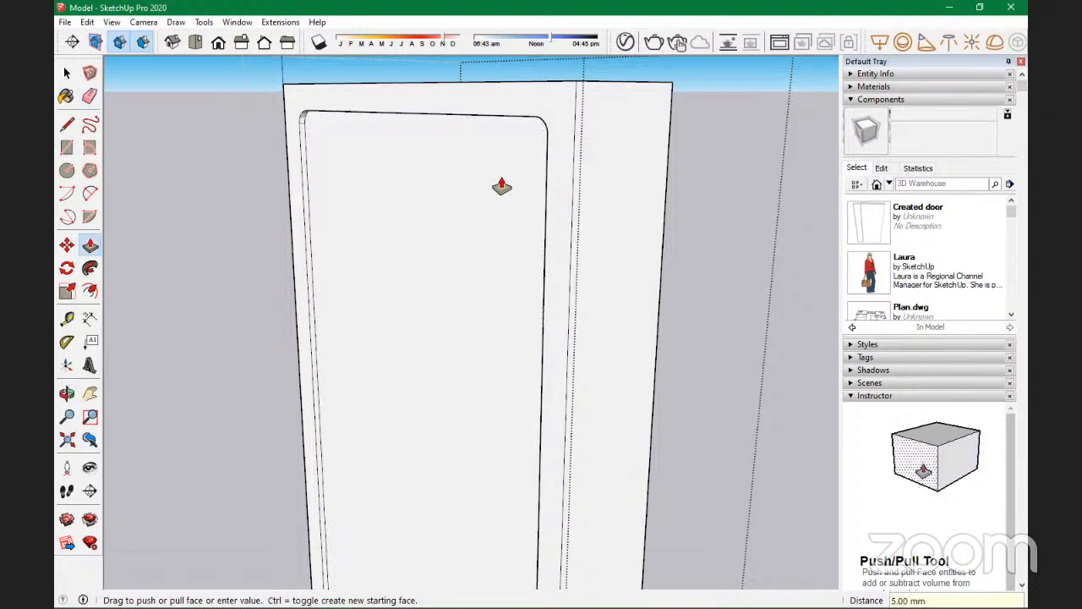
mouse_move(493, 257)
middle_mouse_down()
mouse_move(527, 92)
mouse_move(667, 135)
mouse_move(742, 125)
mouse_move(840, 203)
mouse_move(499, 217)
mouse_move(445, 261)
mouse_move(630, 292)
mouse_move(430, 198)
mouse_move(435, 169)
mouse_move(475, 265)
middle_mouse_up()
scroll(630, 292, "down", 5)
scroll(428, 229, "down", 2)
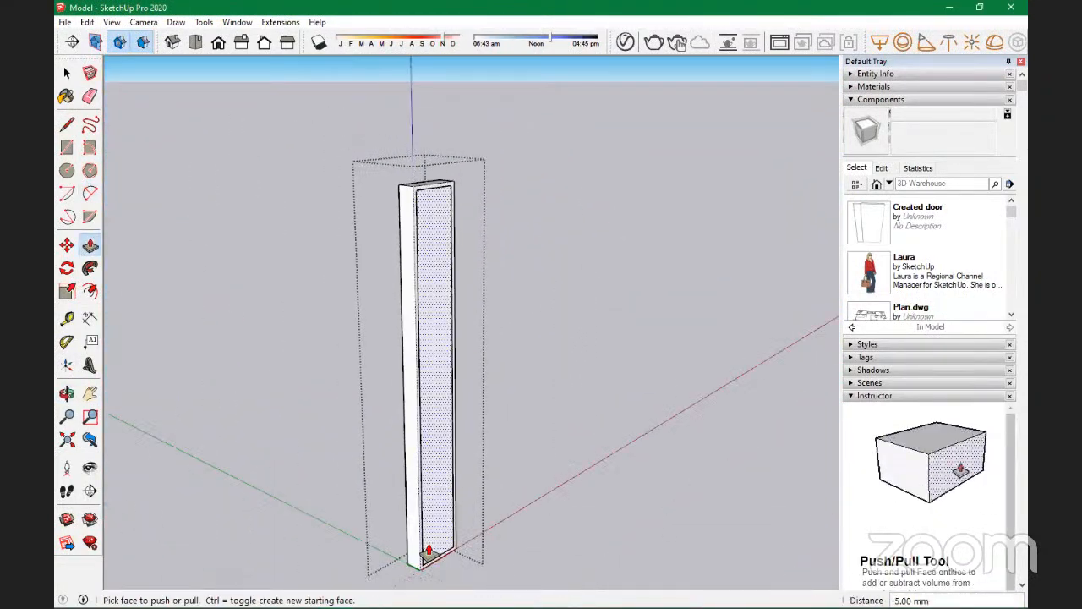
Step: Examine the bottom corners of the recessed panel at the foot of the door leaf
scroll(430, 568, "up", 5)
middle_click_drag(432, 573, 283, 496)
scroll(302, 455, "up", 2)
key("space")
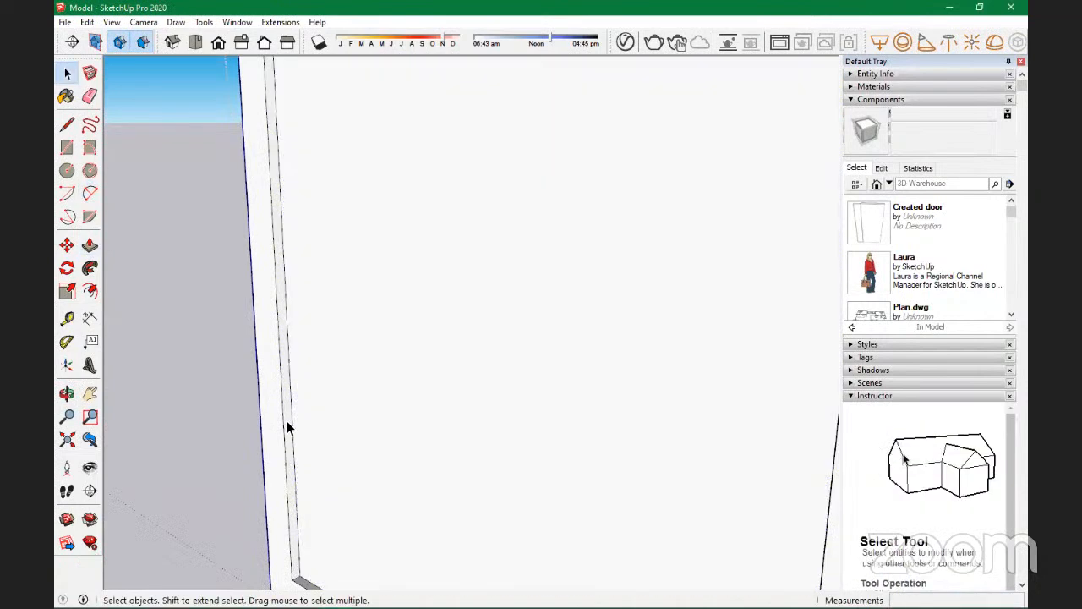
scroll(288, 418, "down", 8)
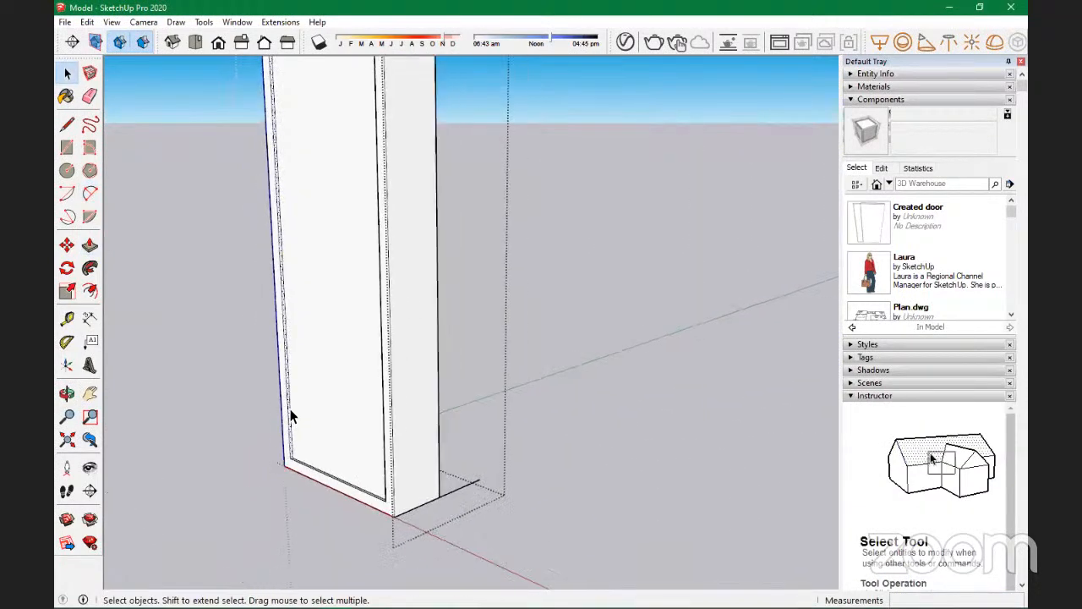
scroll(301, 431, "down", 3)
middle_click_drag(301, 425, 321, 454)
scroll(319, 448, "up", 7)
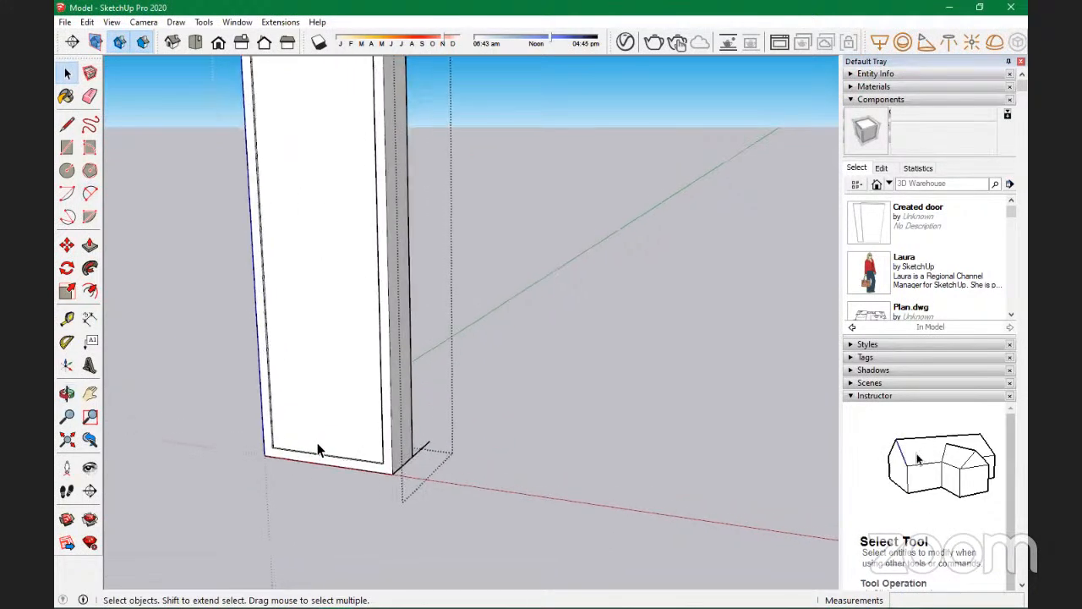
scroll(229, 469, "up", 2)
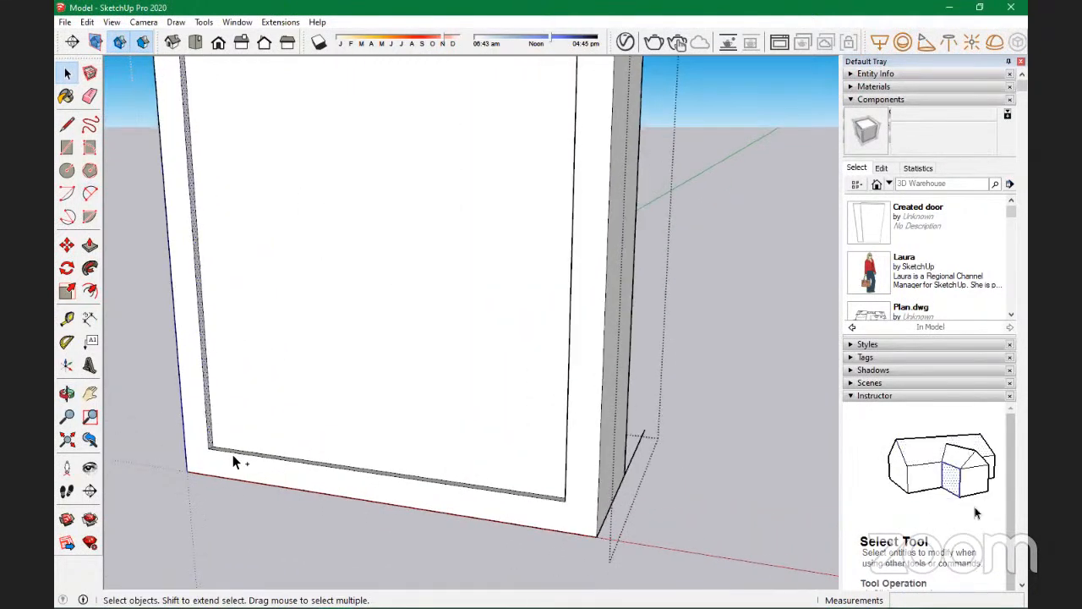
scroll(295, 466, "down", 6)
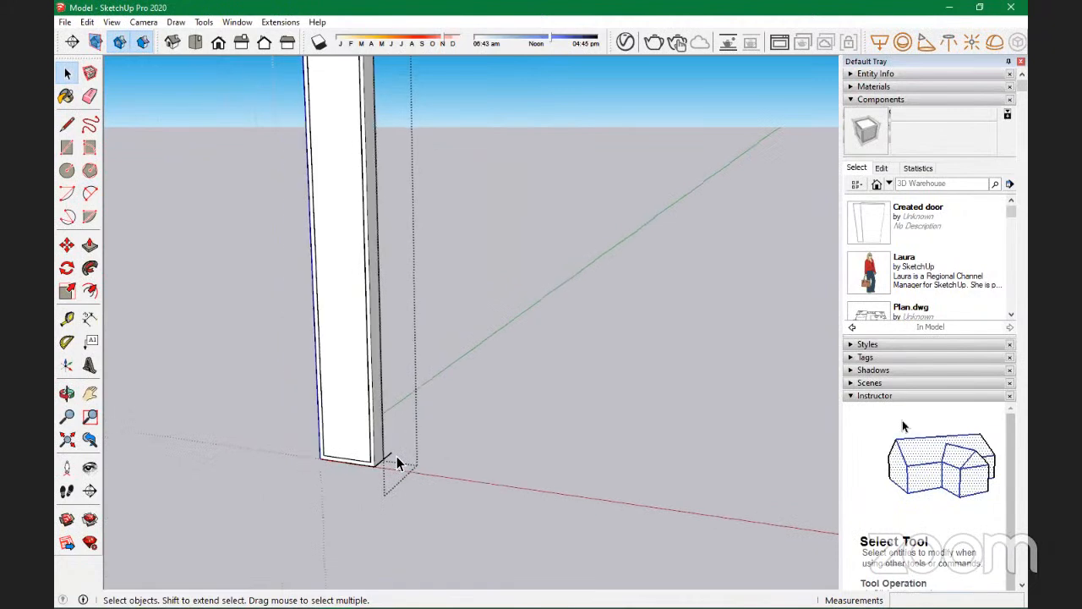
Step: Draw a rectangle about 1025 × 256 mm on the recessed face, from its right edge to its lower-left corner, dividing it into two panels
middle_click_drag(338, 371, 509, 360)
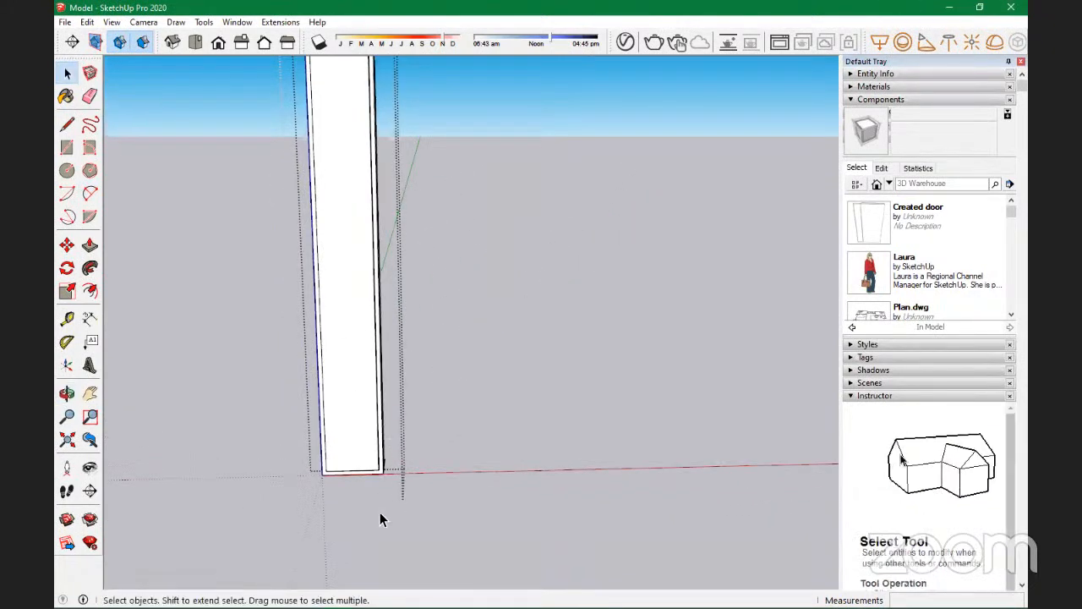
scroll(381, 508, "down", 2)
scroll(364, 276, "up", 3)
scroll(359, 305, "up", 1)
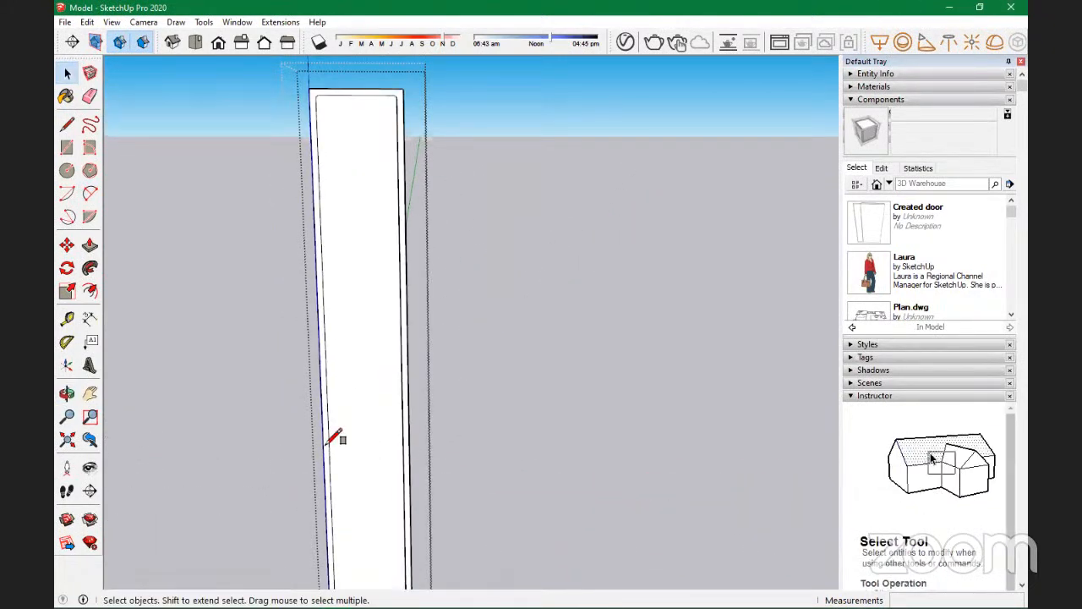
key("r")
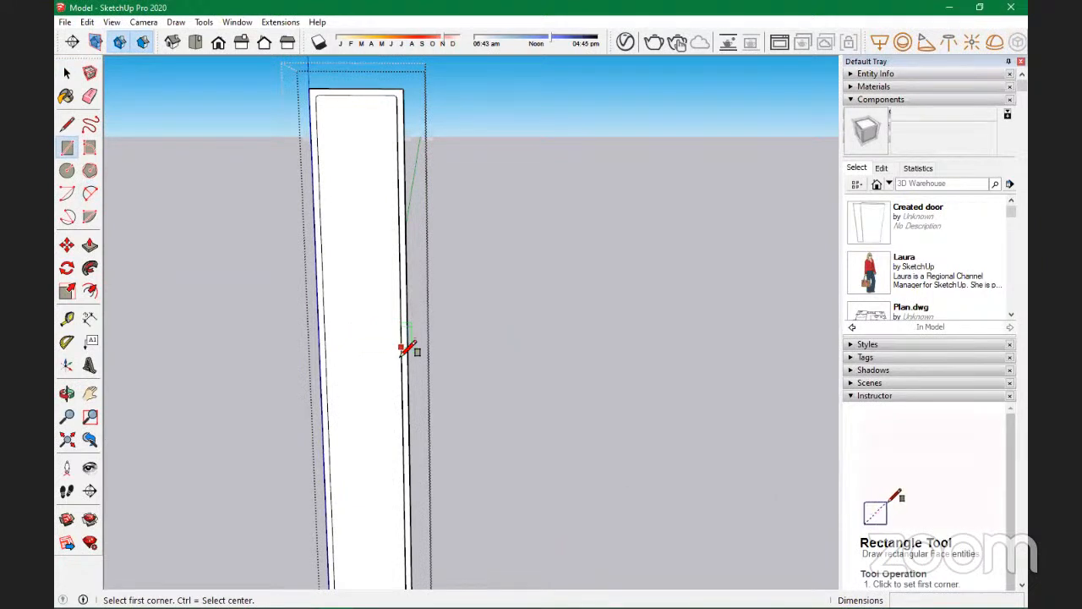
left_click(403, 402)
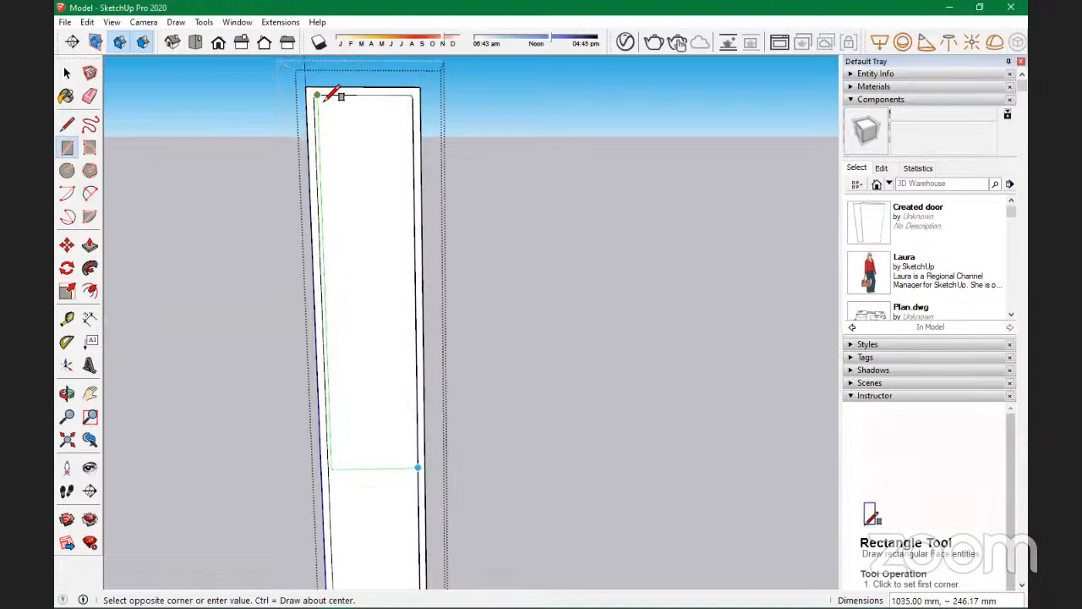
scroll(326, 94, "down", 3)
scroll(350, 398, "up", 3)
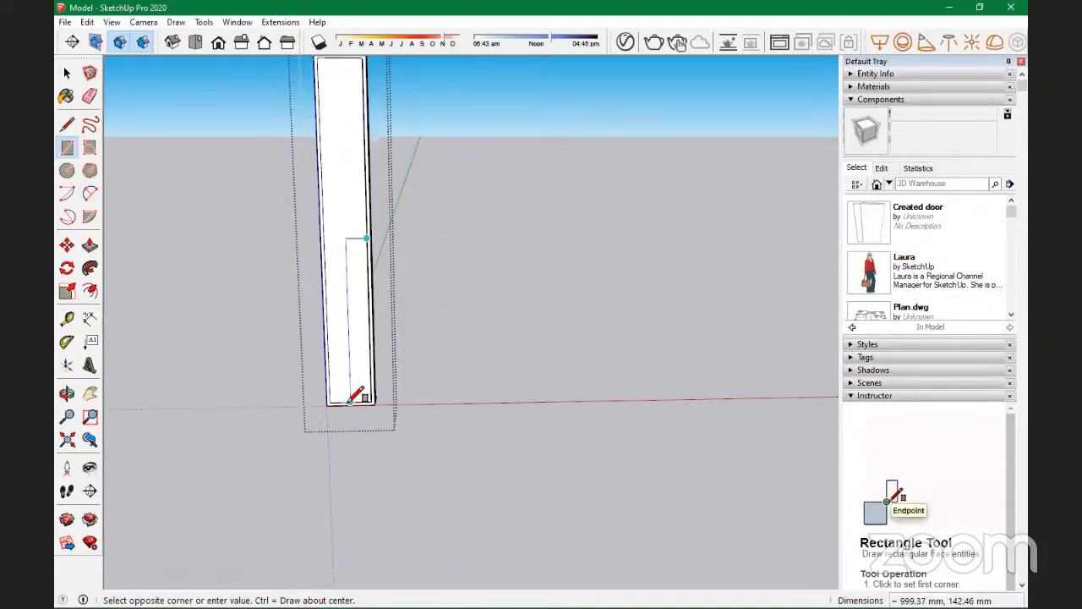
scroll(348, 398, "up", 6)
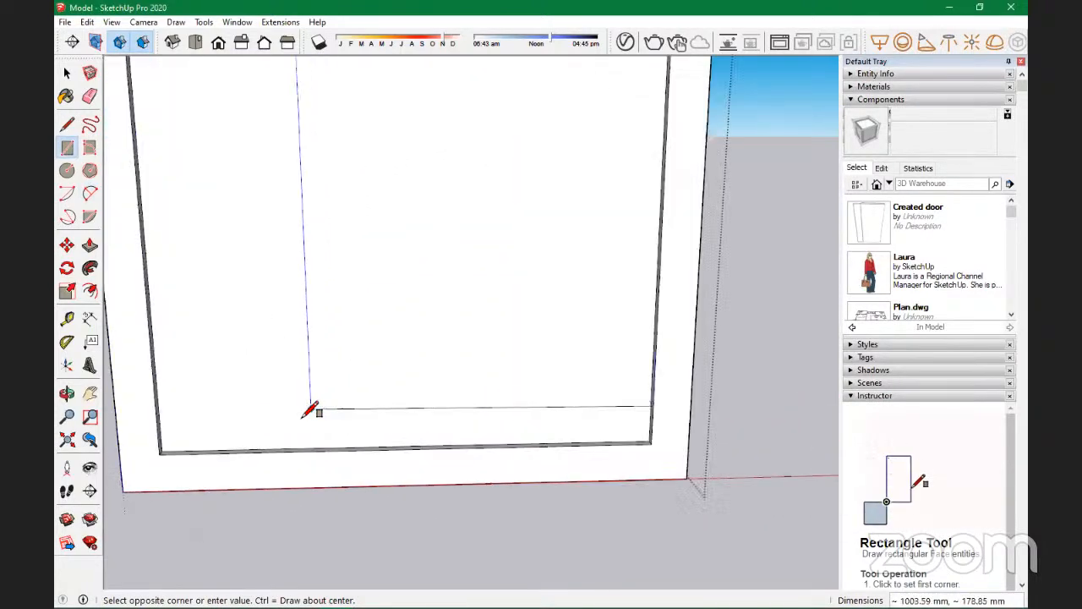
scroll(185, 443, "down", 5)
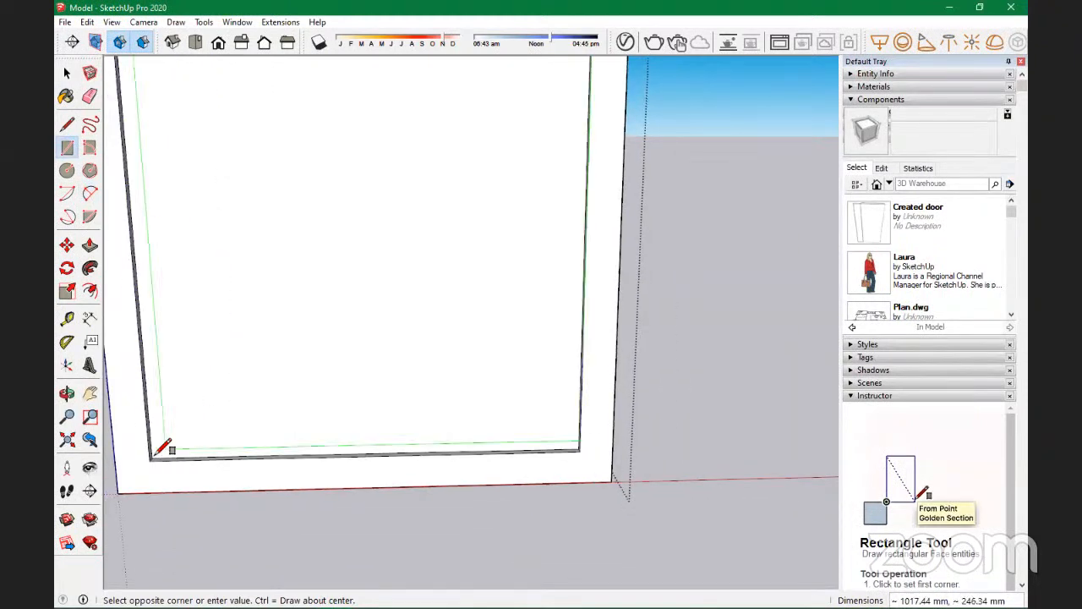
scroll(163, 449, "up", 2)
left_click(151, 461)
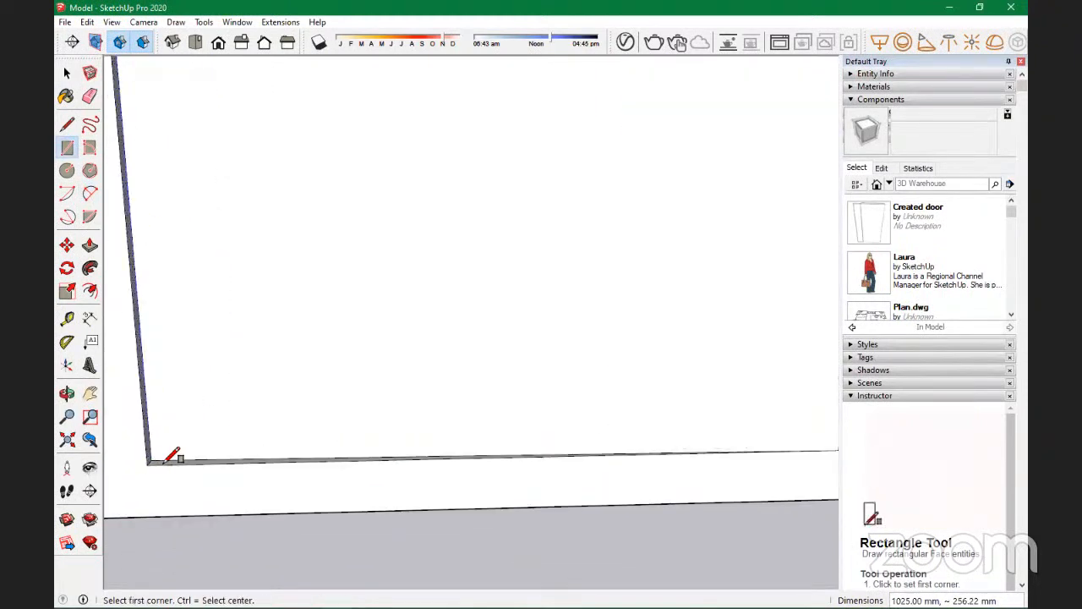
Step: Offset the upper panel's outline inward by about 39 mm and repeat the same offset on the lower panel
scroll(203, 457, "down", 6)
scroll(415, 445, "down", 4)
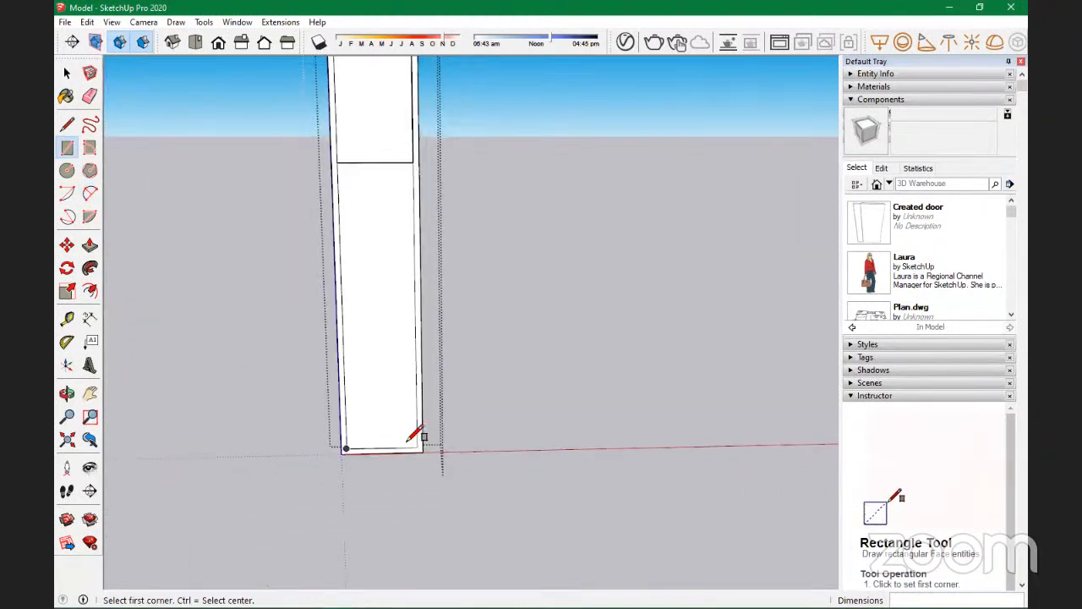
key("f")
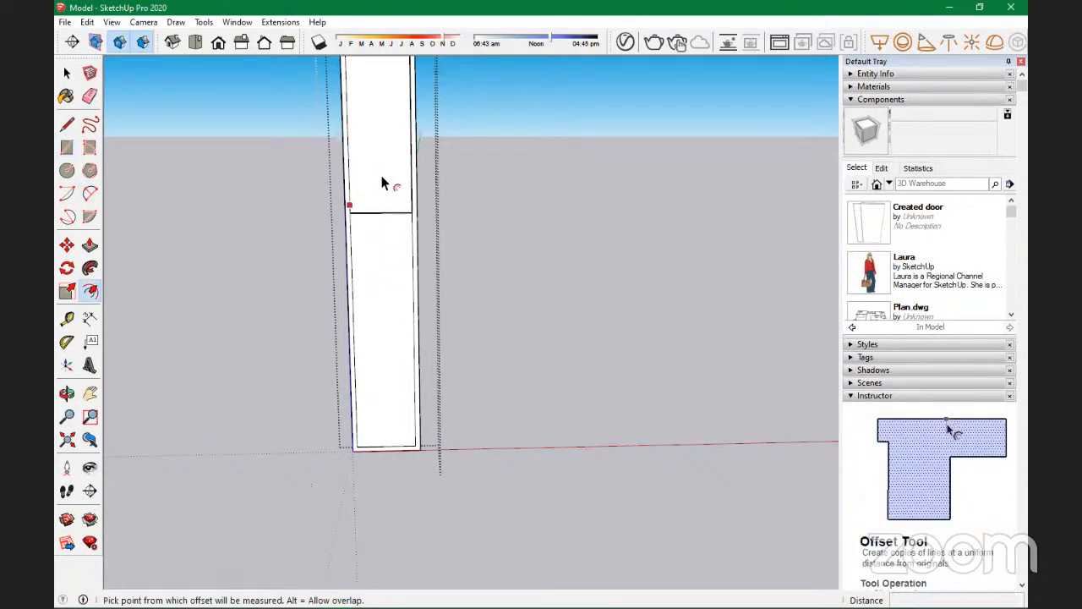
scroll(389, 196, "up", 3)
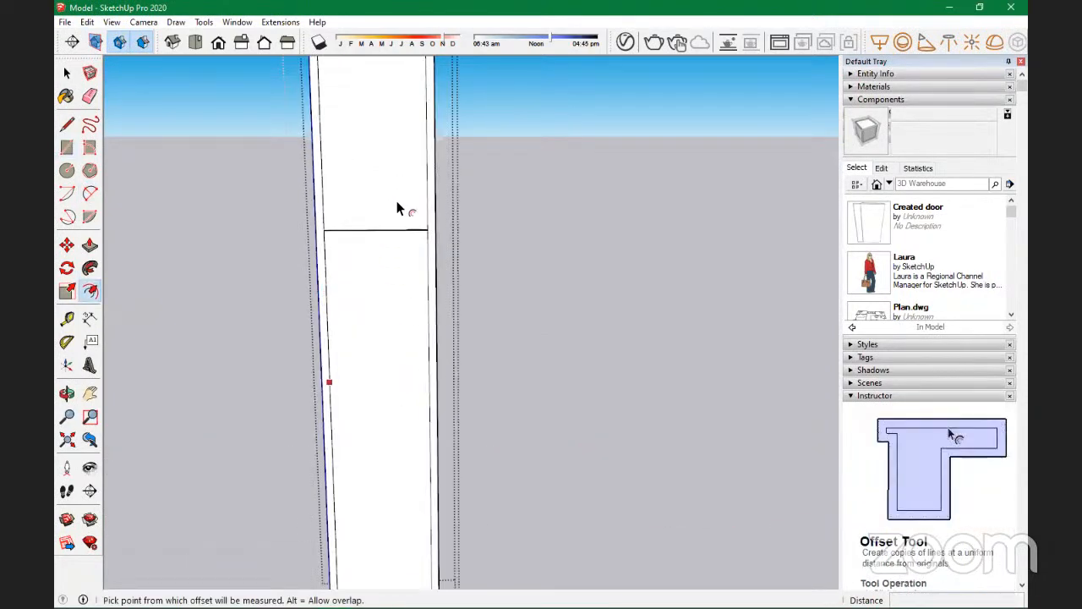
left_click(388, 183)
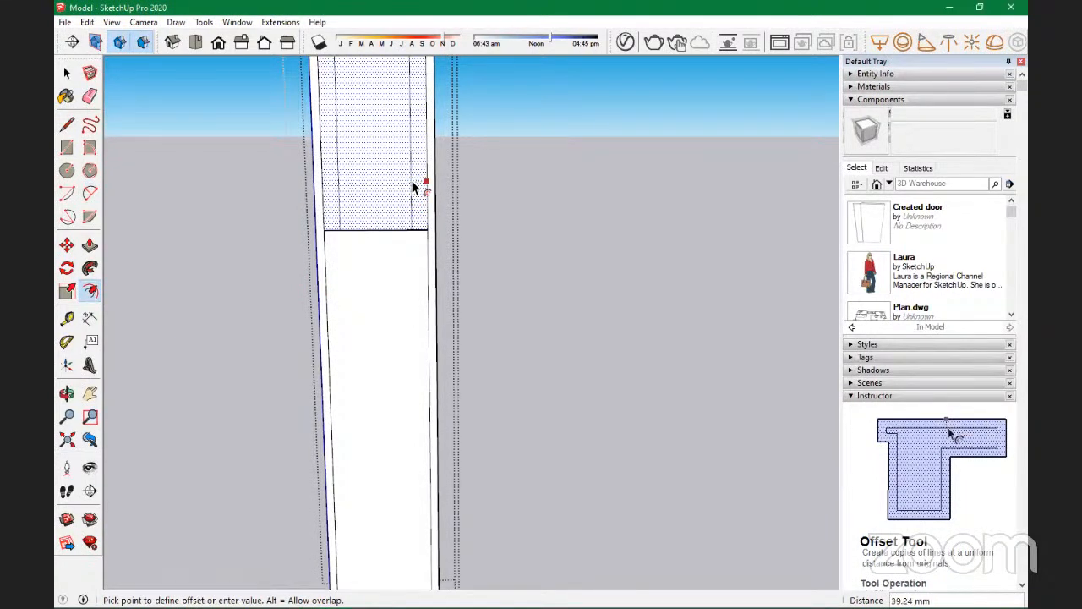
left_click(411, 203)
double_click(395, 303)
scroll(402, 262, "down", 1)
scroll(395, 236, "up", 2)
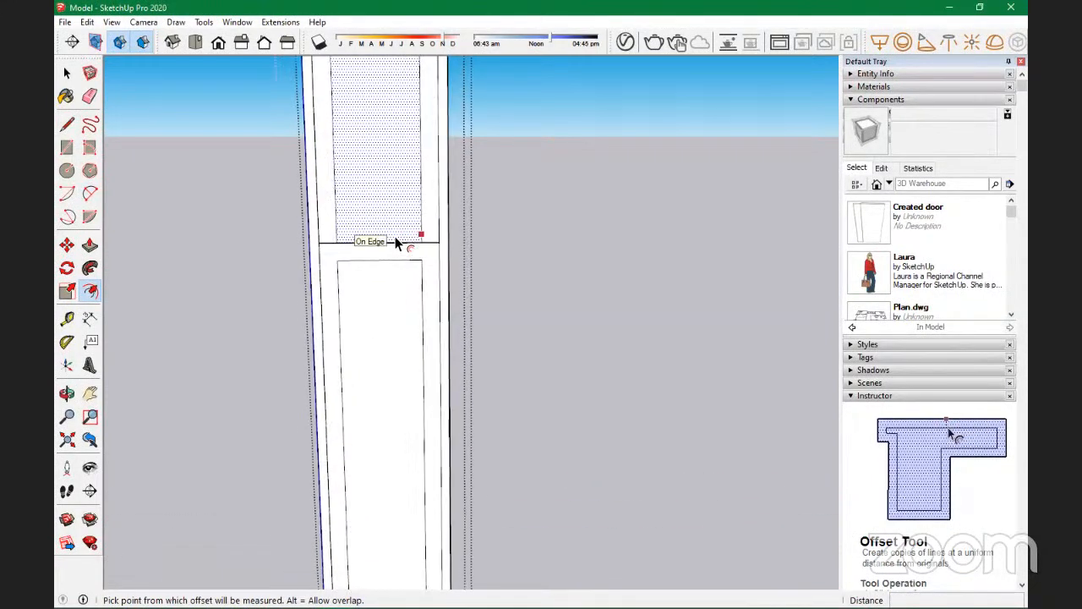
Step: Try to erase the left end of the dividing line between the panels, undo it, and select the dividing line
key("e")
scroll(402, 233, "up", 2)
scroll(350, 253, "up", 2)
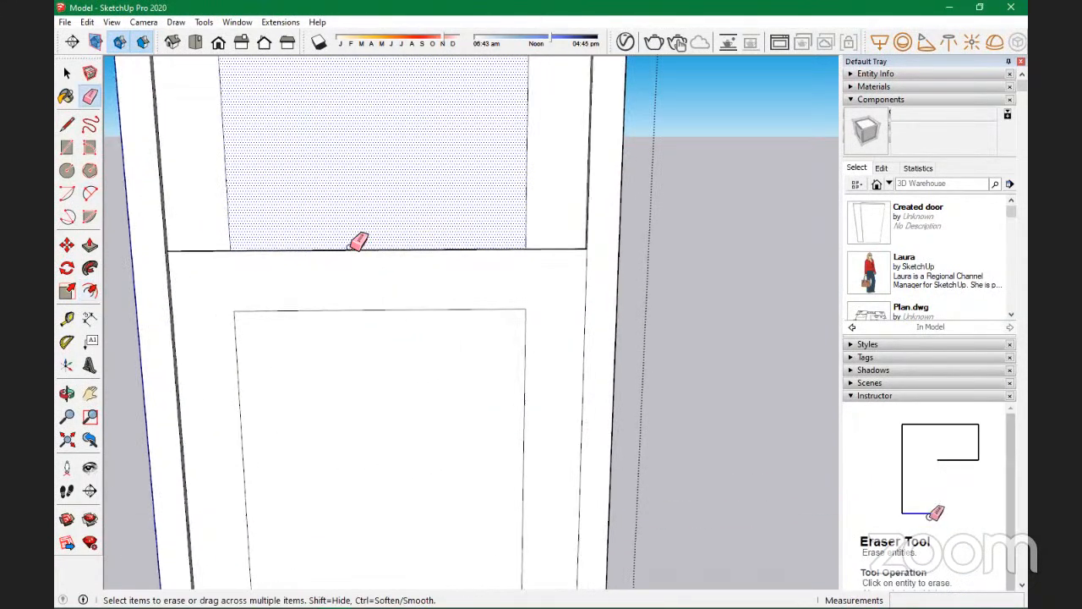
left_click(203, 252)
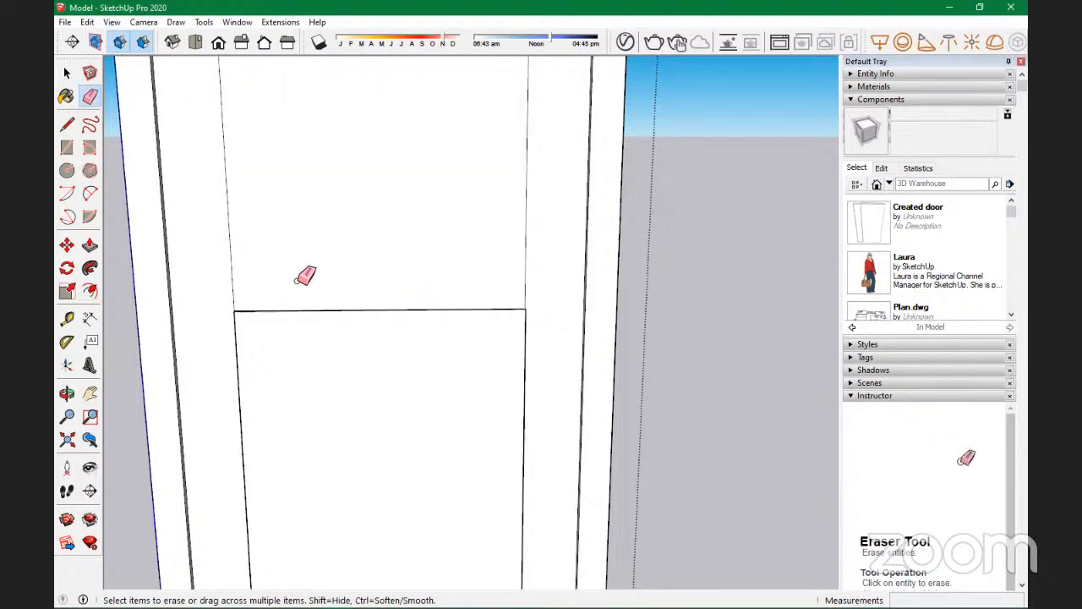
key("ctrl+z")
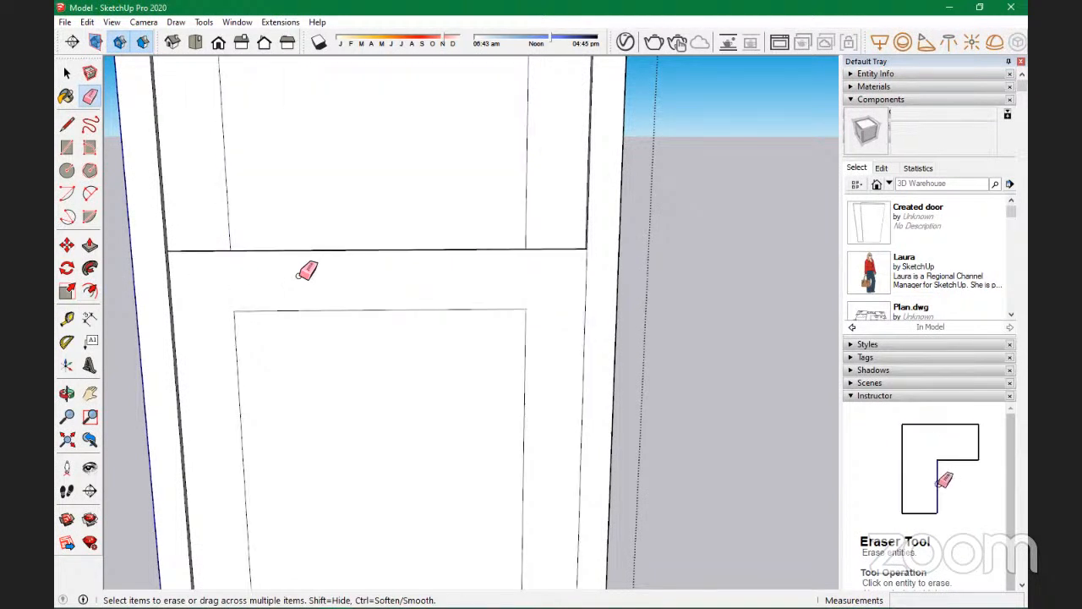
left_click(201, 250)
key("ctrl+z")
key("space")
left_click(203, 253)
left_click(204, 259)
left_click(205, 257)
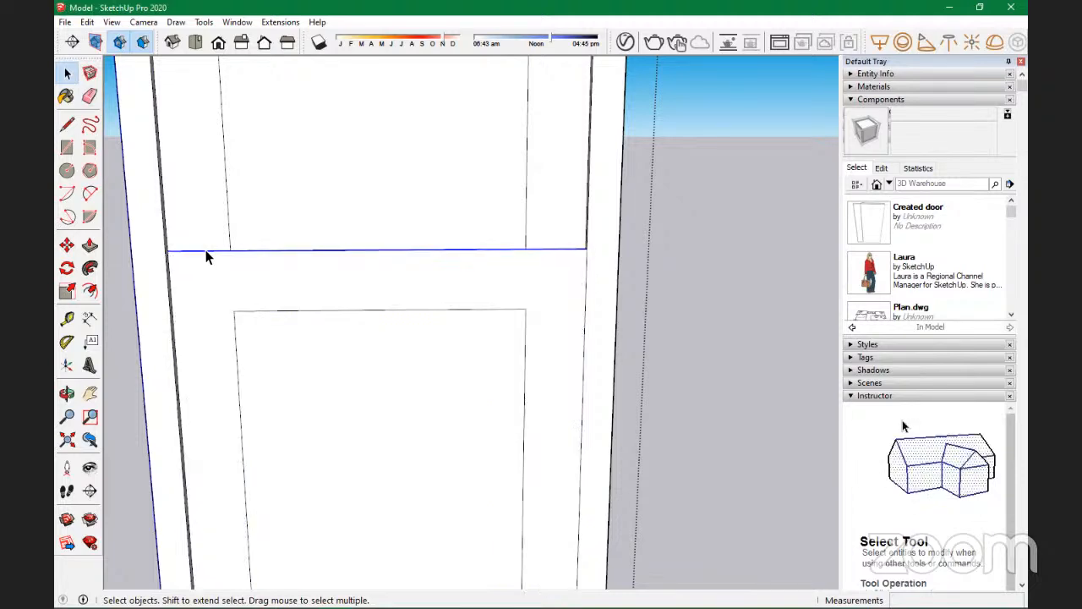
Step: Draw a rectangle about 184 × 997 mm over the upper panel's inner outline, from its upper-left corner to the dividing line
middle_click_drag(466, 326, 522, 287)
scroll(542, 273, "up", 1)
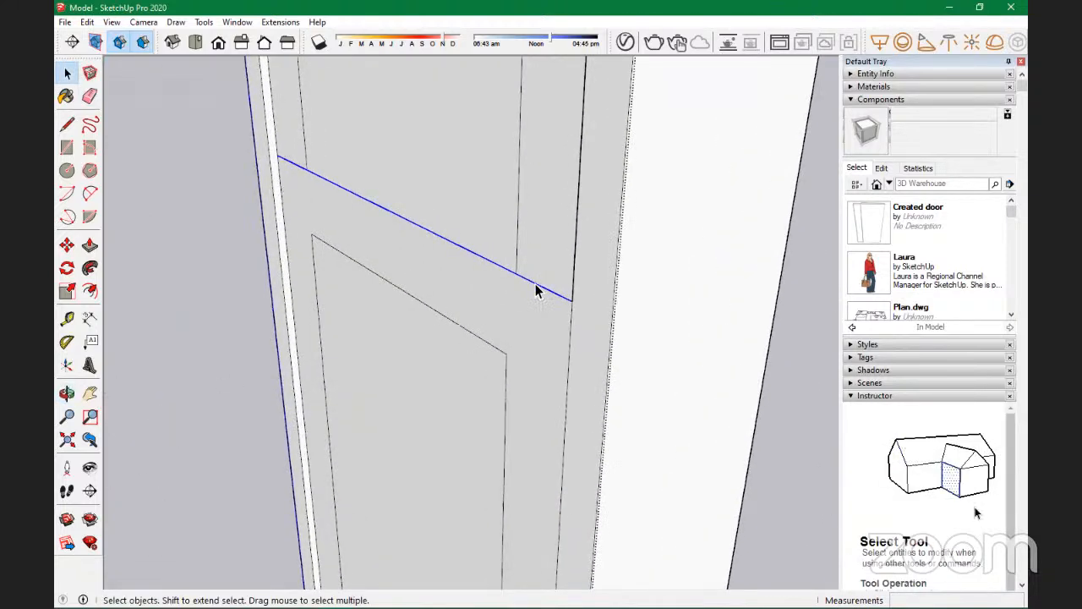
key("r")
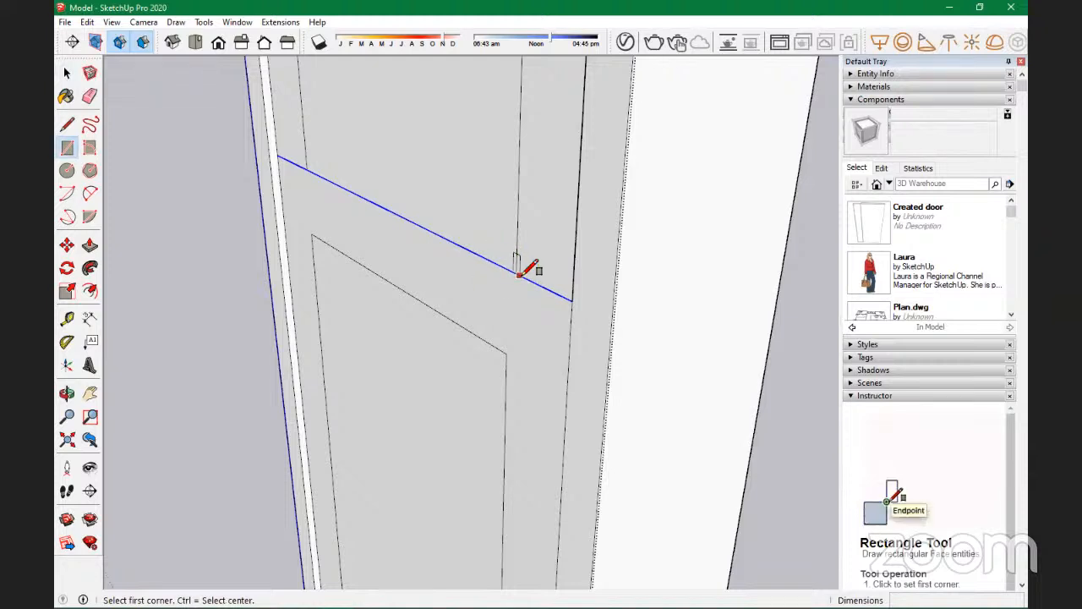
scroll(621, 380, "down", 3)
scroll(609, 389, "down", 6)
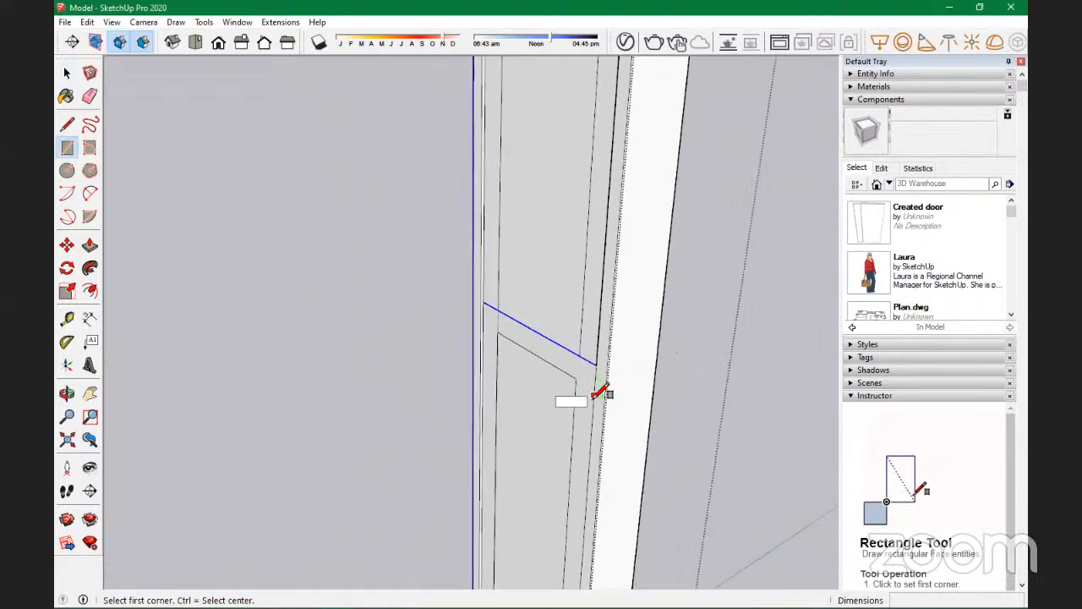
scroll(587, 191, "up", 3)
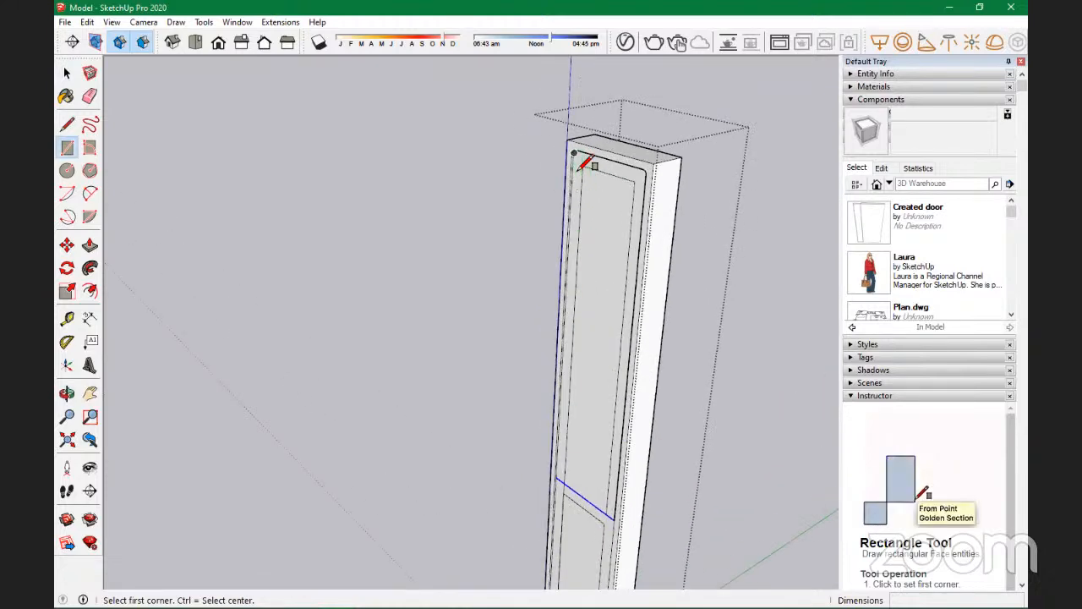
left_click(578, 160)
scroll(605, 520, "up", 2)
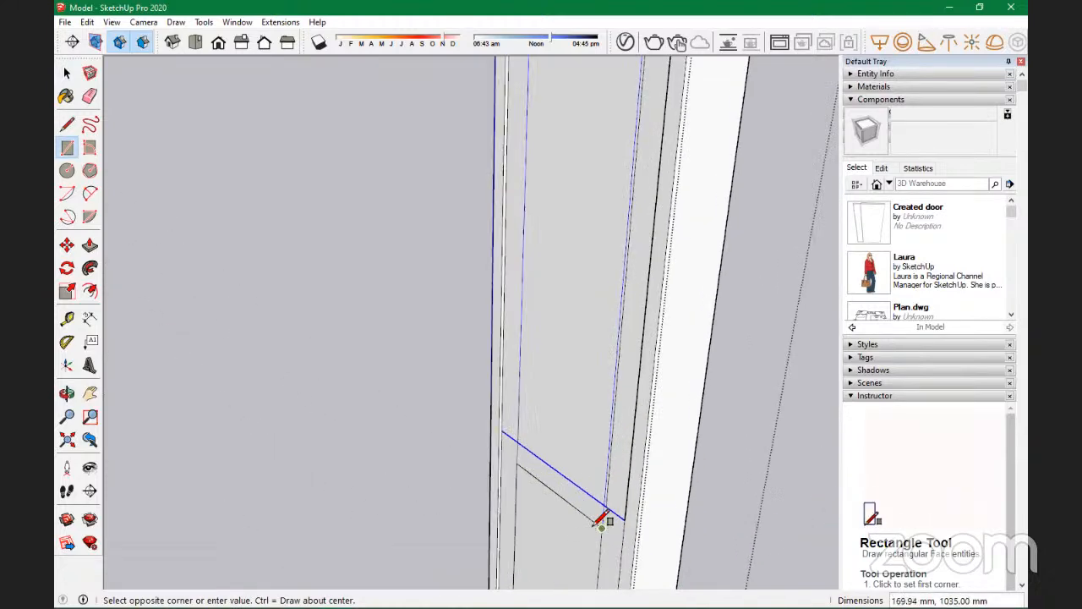
scroll(596, 507, "up", 3)
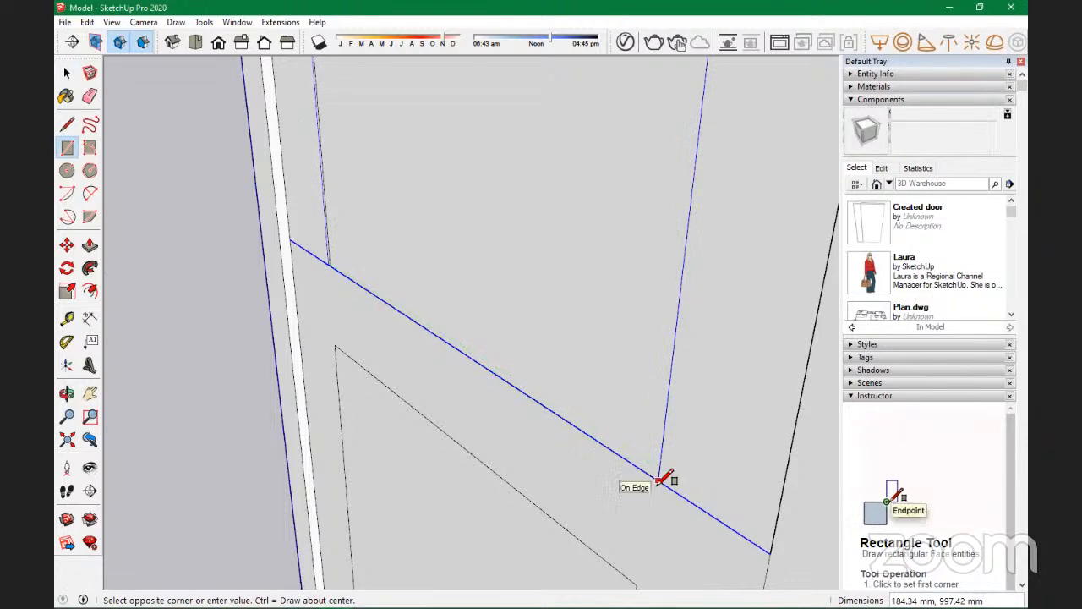
left_click(660, 479)
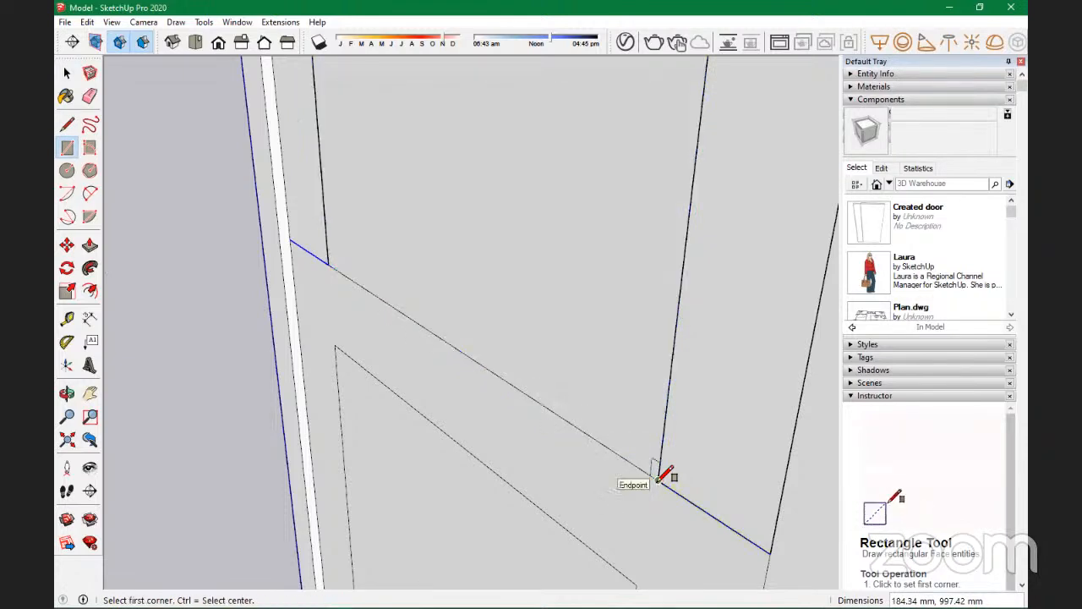
Step: Erase the dividing line's ends outside the upper inner outline and the stray edges connecting it to the lower one
key("e")
left_click(680, 516)
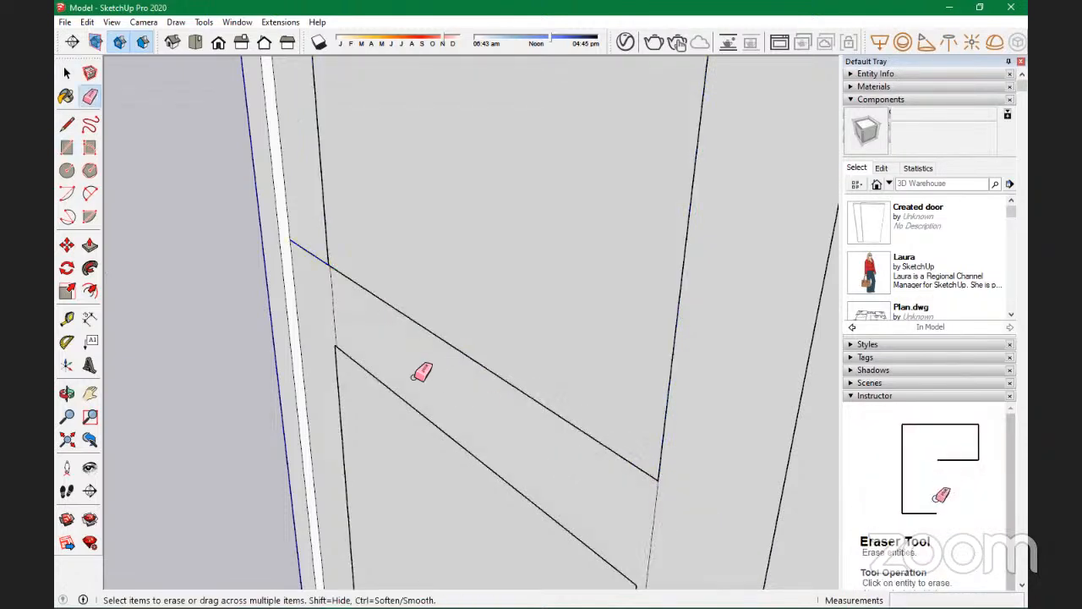
left_click(332, 290)
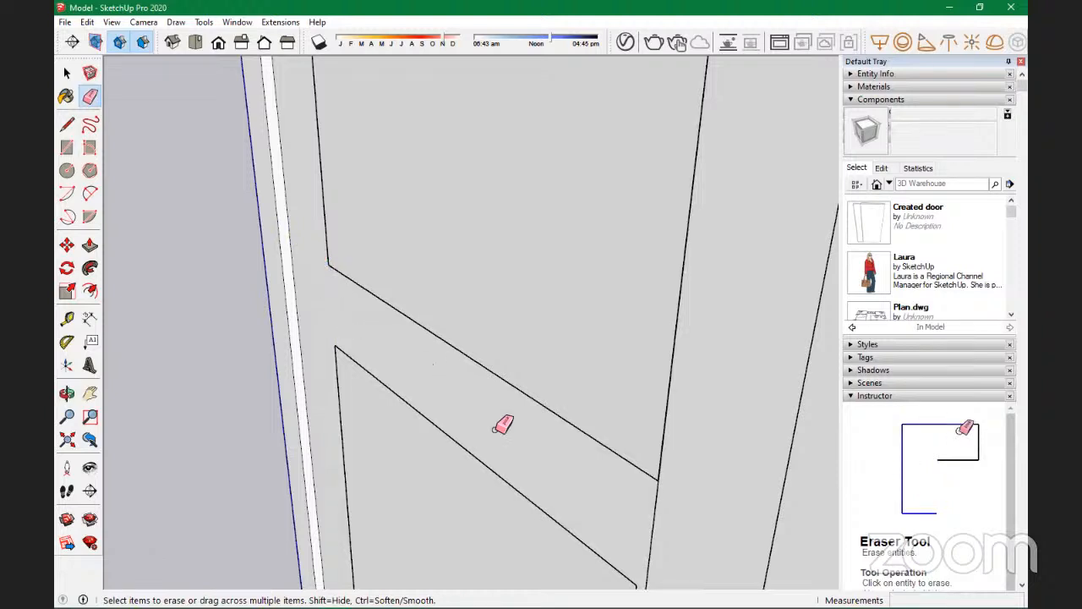
left_click(662, 517)
scroll(667, 309, "down", 5)
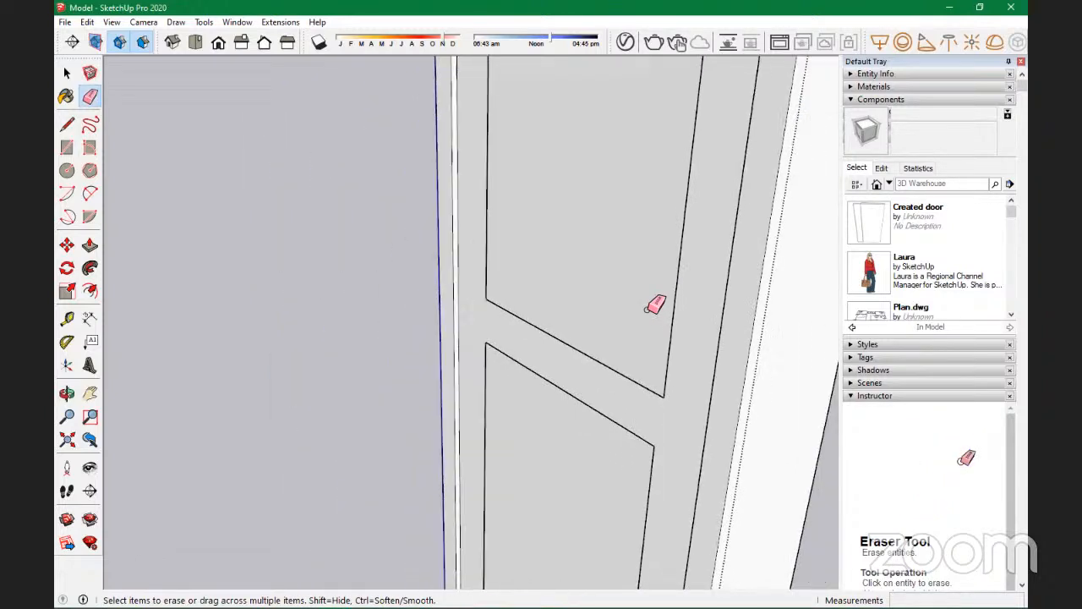
Step: Push the narrow door leaf's upper inner panel in by about 6 mm and repeat the same push on its lower panel
scroll(660, 317, "down", 2)
key("p")
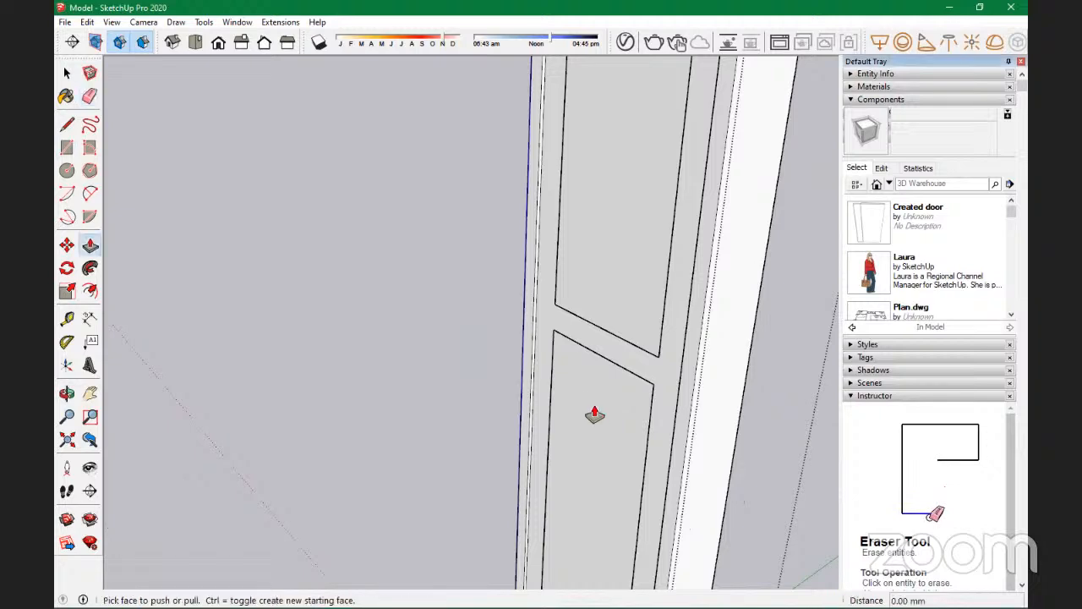
left_click(580, 295)
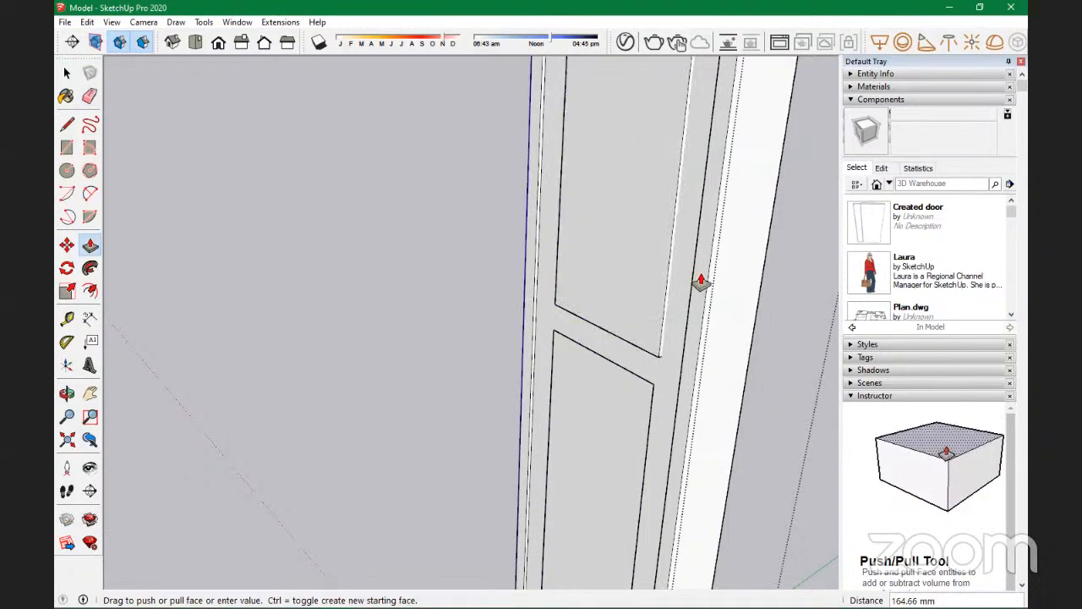
left_click(701, 320)
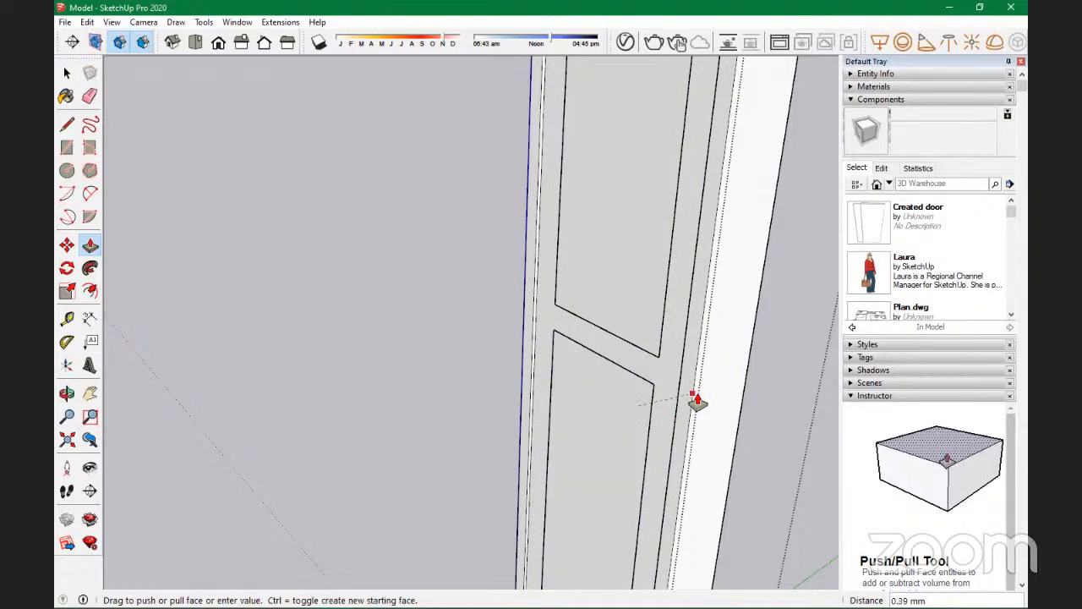
middle_click_drag(632, 314, 644, 390)
left_click(645, 345)
left_click(516, 334)
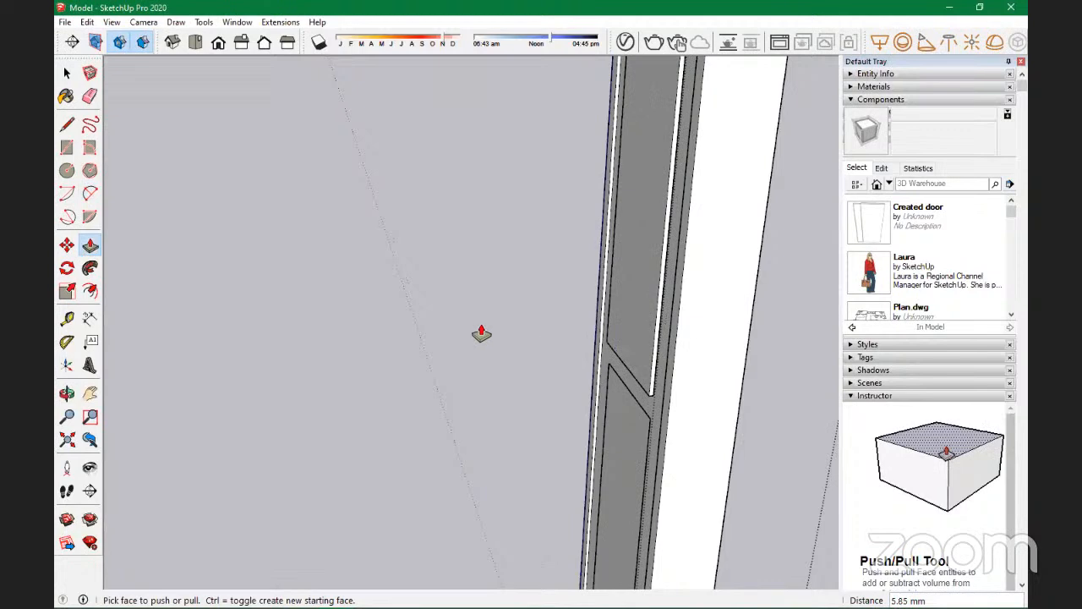
double_click(612, 448)
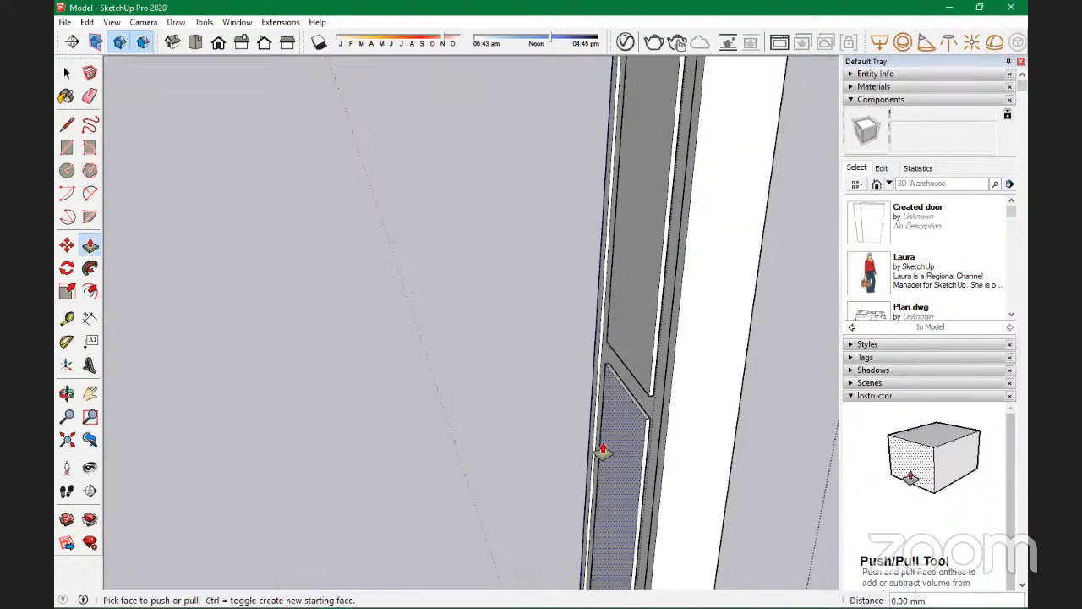
scroll(576, 260, "down", 1)
scroll(576, 261, "down", 3)
middle_click_drag(581, 302, 604, 364)
scroll(605, 362, "down", 1)
key("space")
left_click(533, 358)
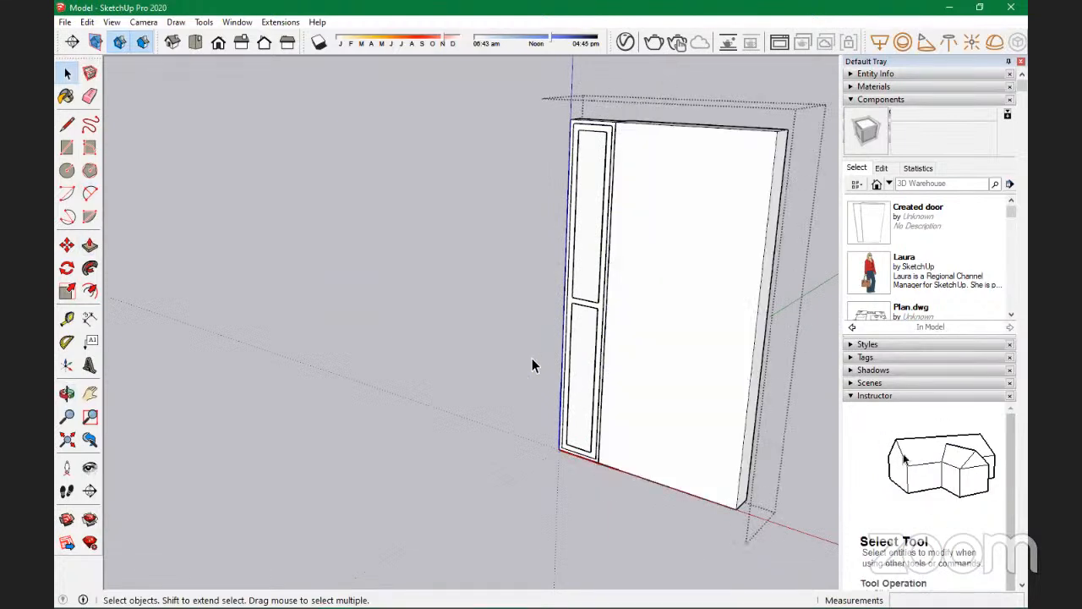
Step: Push the wide door leaf's back face in by 50 mm to make the leaf thinner
scroll(589, 272, "up", 3)
scroll(307, 375, "down", 3)
middle_click_drag(307, 375, 659, 398)
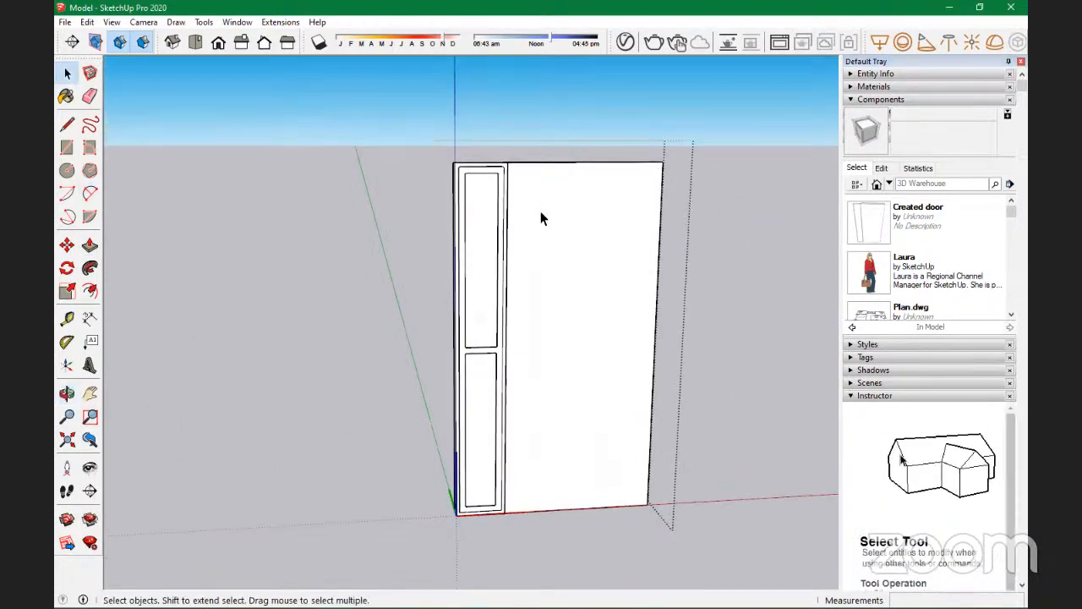
scroll(589, 235, "up", 4)
scroll(541, 240, "down", 2)
scroll(488, 164, "up", 3)
middle_click_drag(481, 205, 321, 194)
scroll(569, 243, "down", 2)
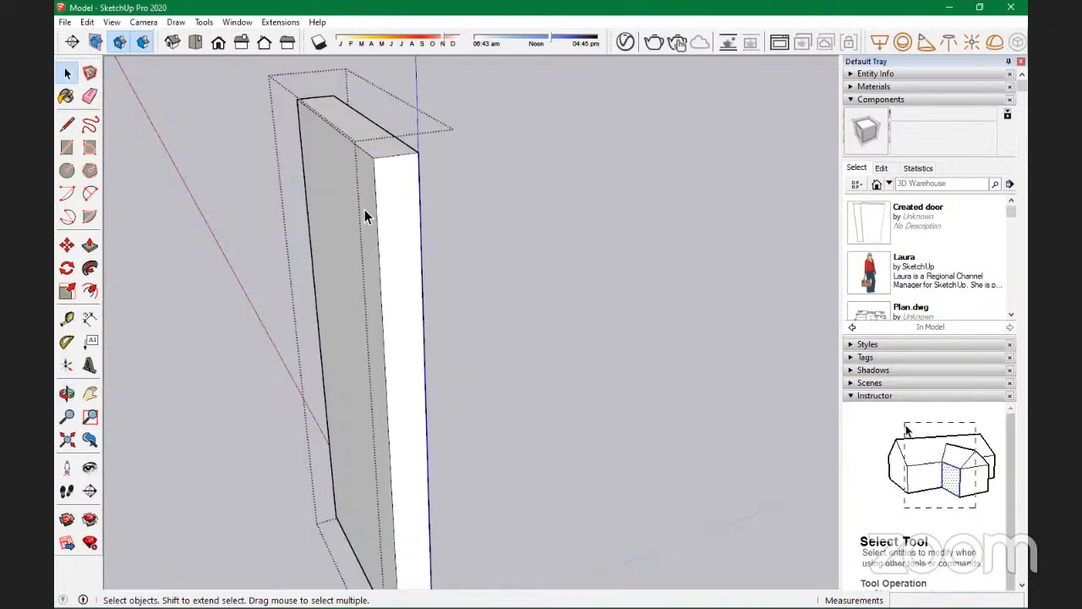
scroll(365, 213, "up", 2)
key("p")
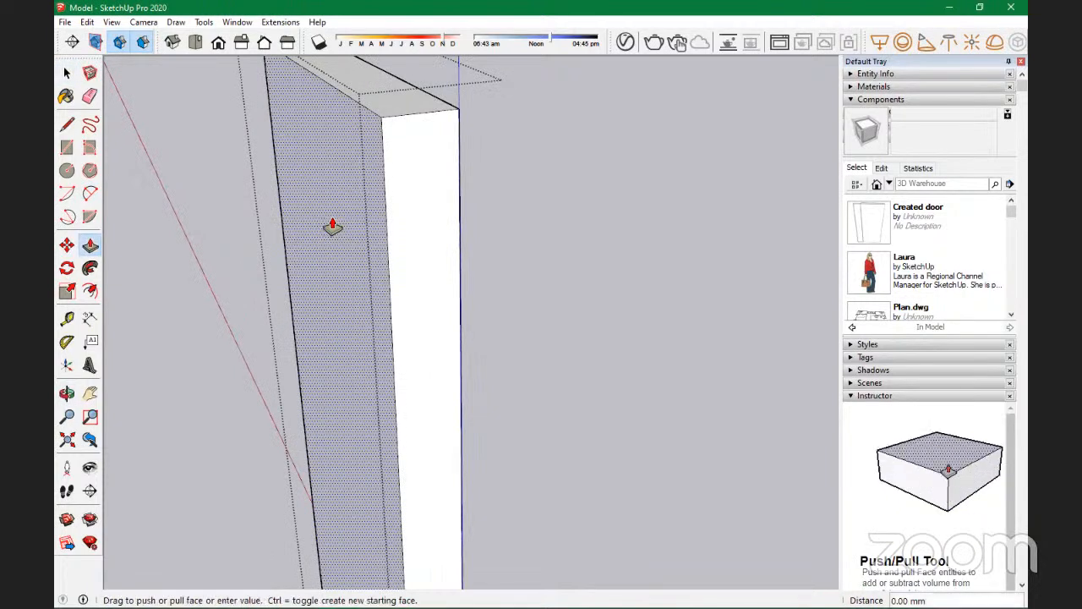
left_click(330, 227)
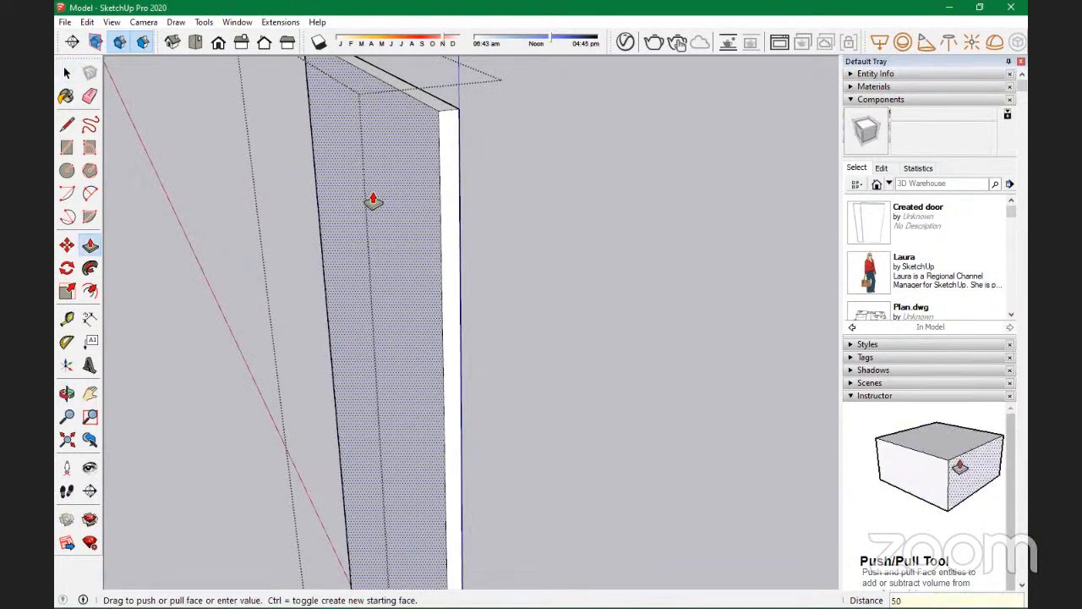
key("Return")
scroll(454, 175, "down", 5)
middle_click_drag(490, 212, 379, 316)
key("space")
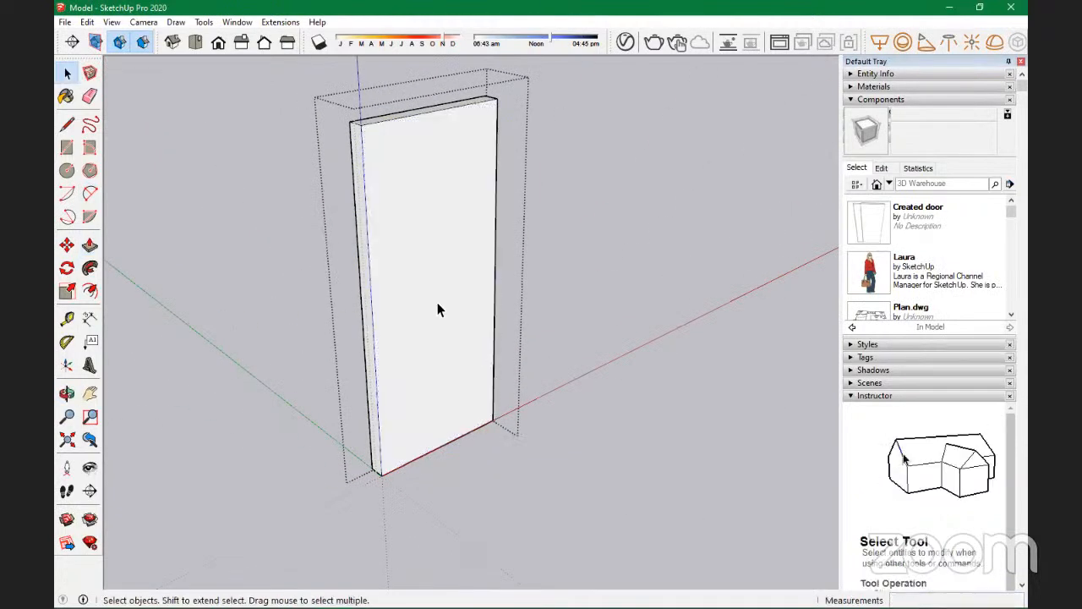
Step: Measure the narrow leaf's margin beside the upper panel and the gap between its upper and lower panels
middle_click_drag(437, 300, 263, 280)
scroll(185, 256, "up", 3)
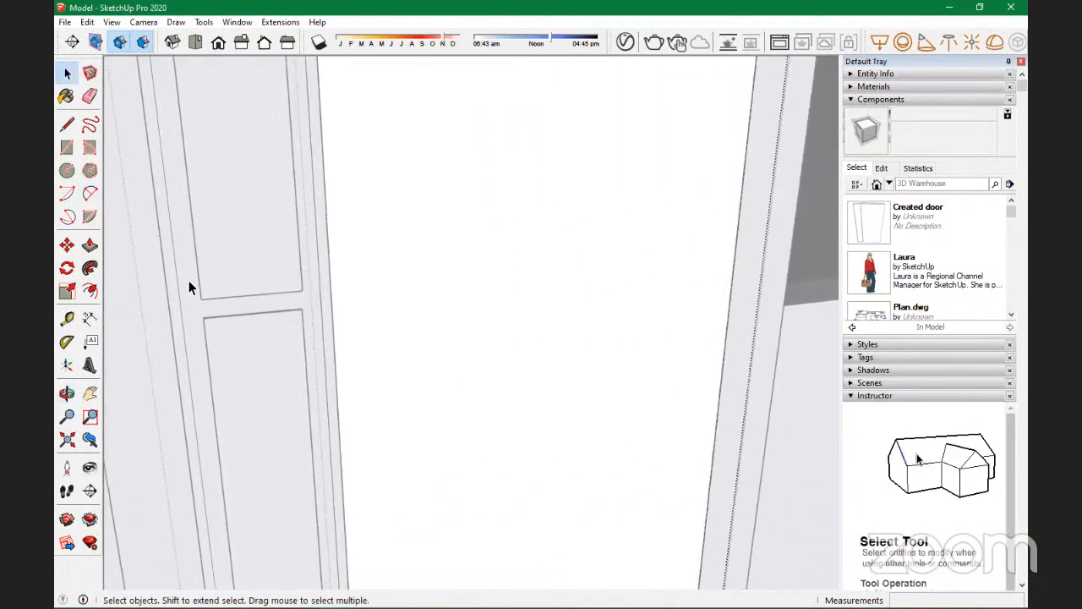
scroll(192, 287, "up", 2)
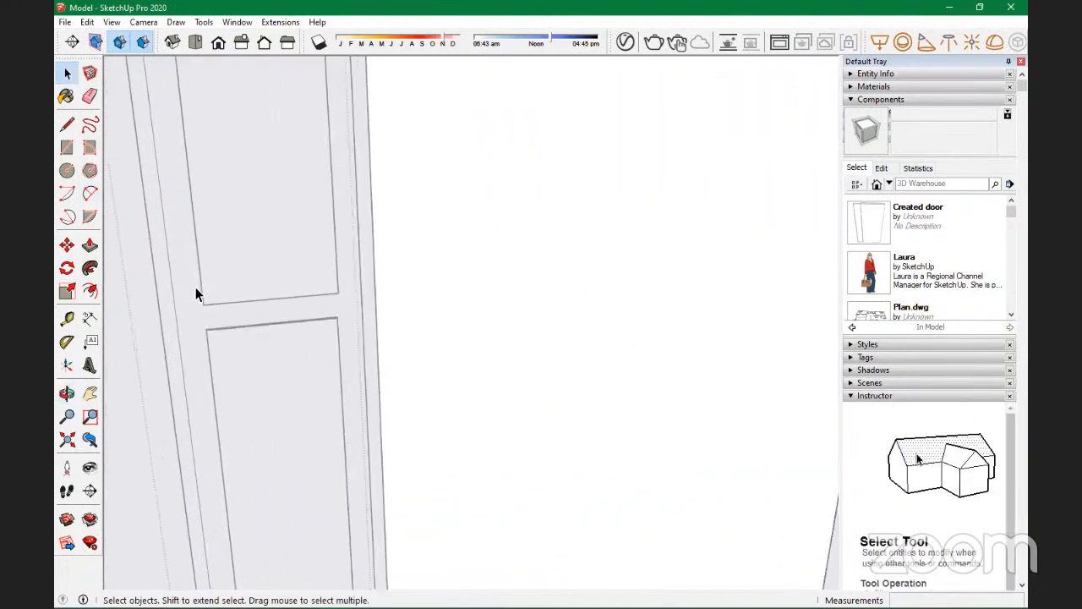
key("t")
left_click(352, 296)
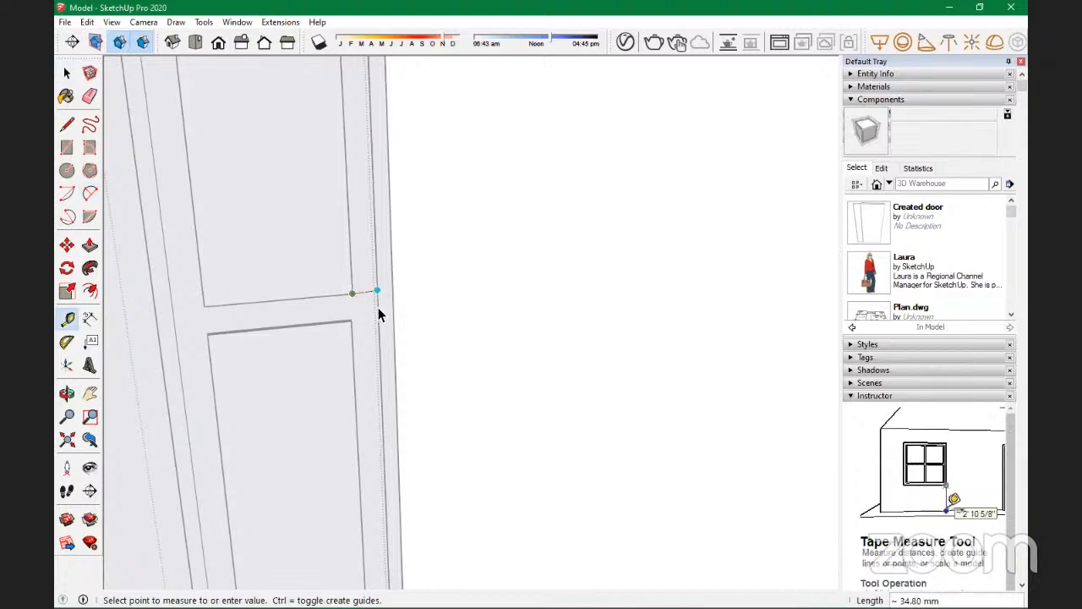
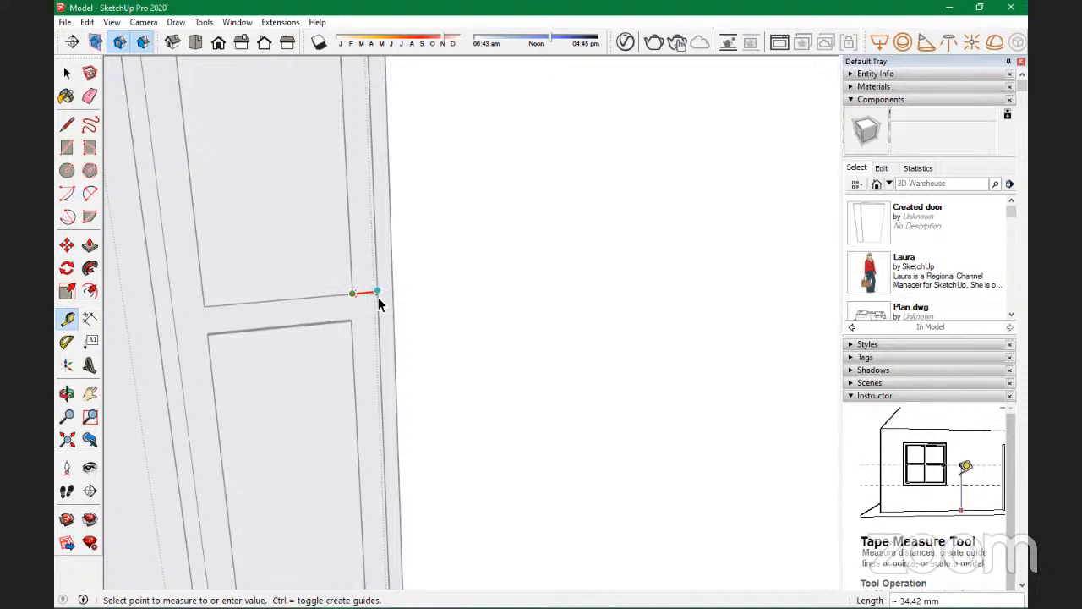
left_click(373, 292)
scroll(289, 341, "down", 7)
middle_click_drag(394, 388, 309, 369)
scroll(288, 311, "up", 6)
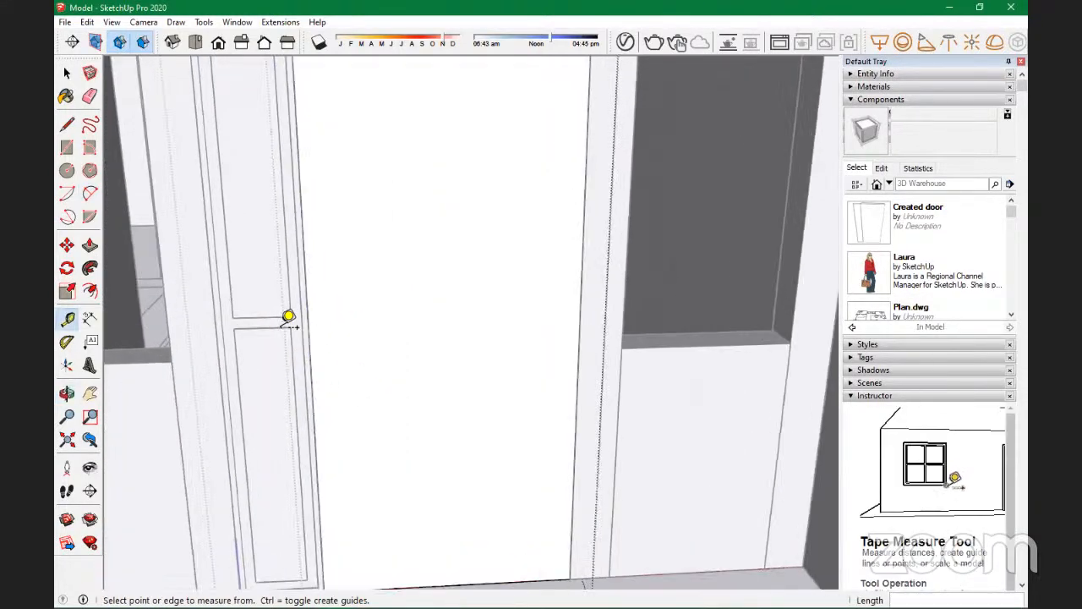
left_click(311, 300)
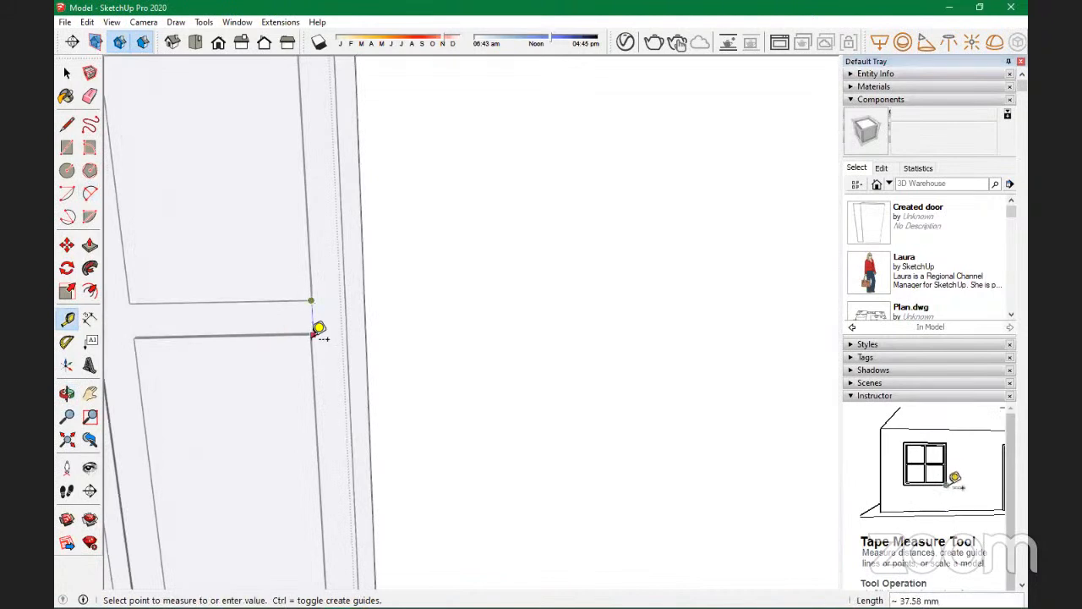
left_click(313, 335)
Step: Try offsetting the wide leaf's front face outline inward by 30 mm, compare it with the narrow leaf, and undo it
scroll(251, 374, "down", 7)
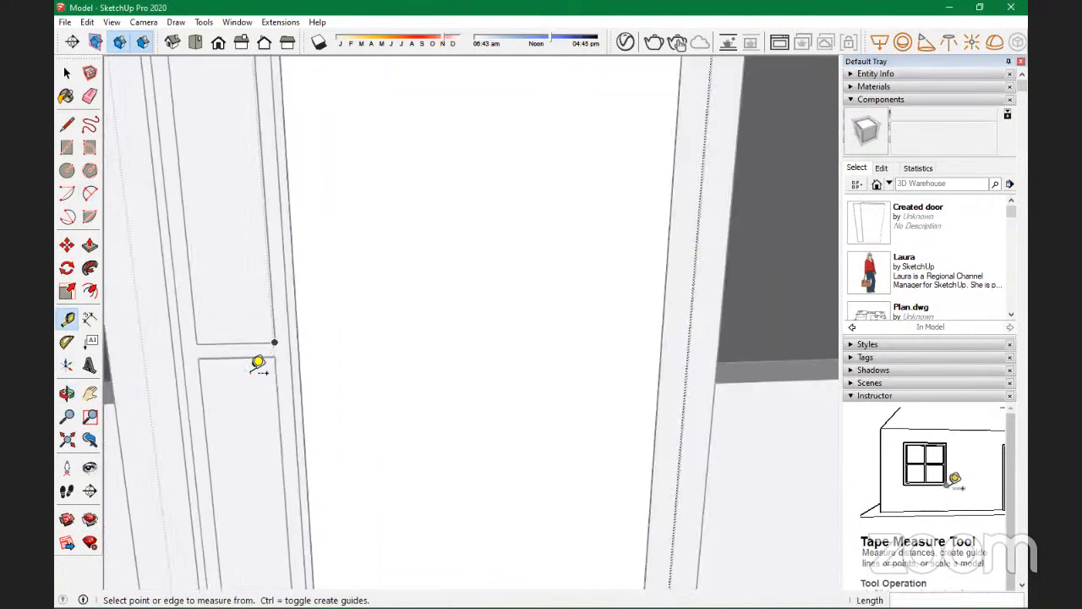
scroll(362, 373, "down", 3)
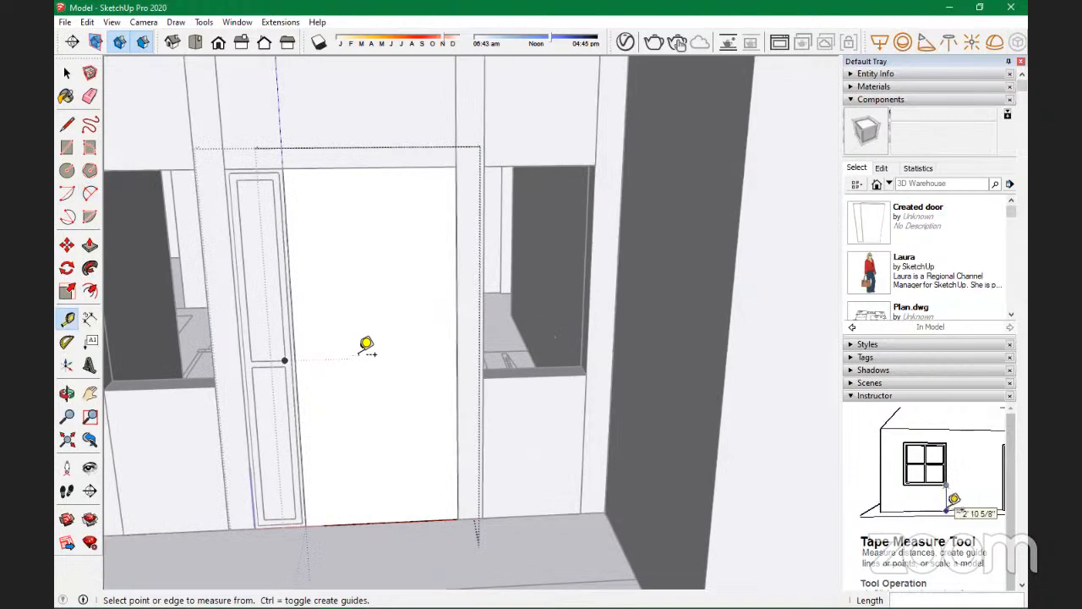
scroll(367, 349, "up", 5)
scroll(488, 363, "up", 2)
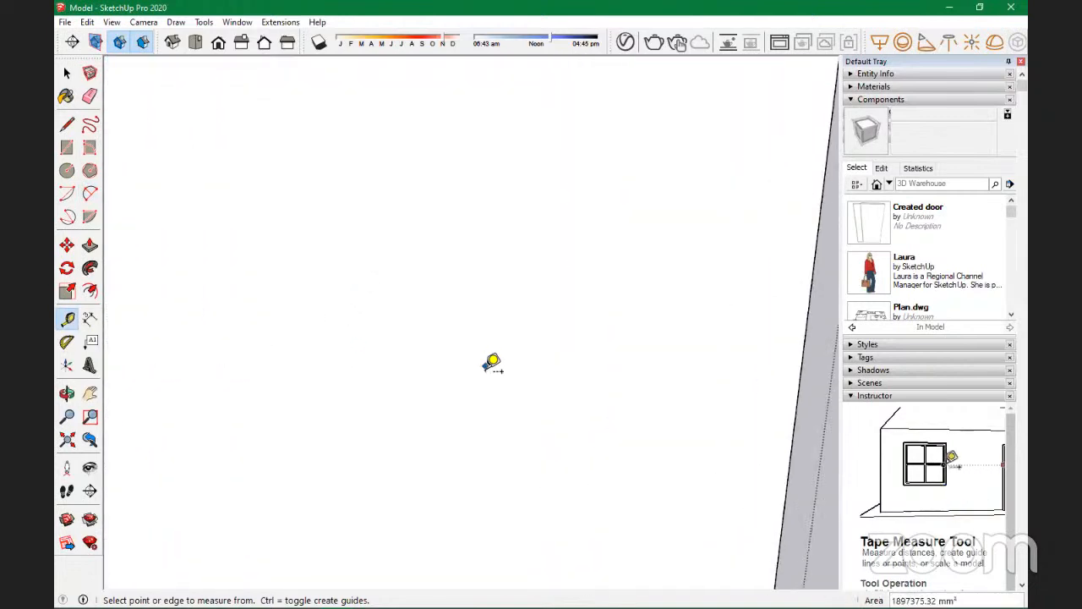
scroll(493, 363, "down", 4)
scroll(498, 366, "down", 3)
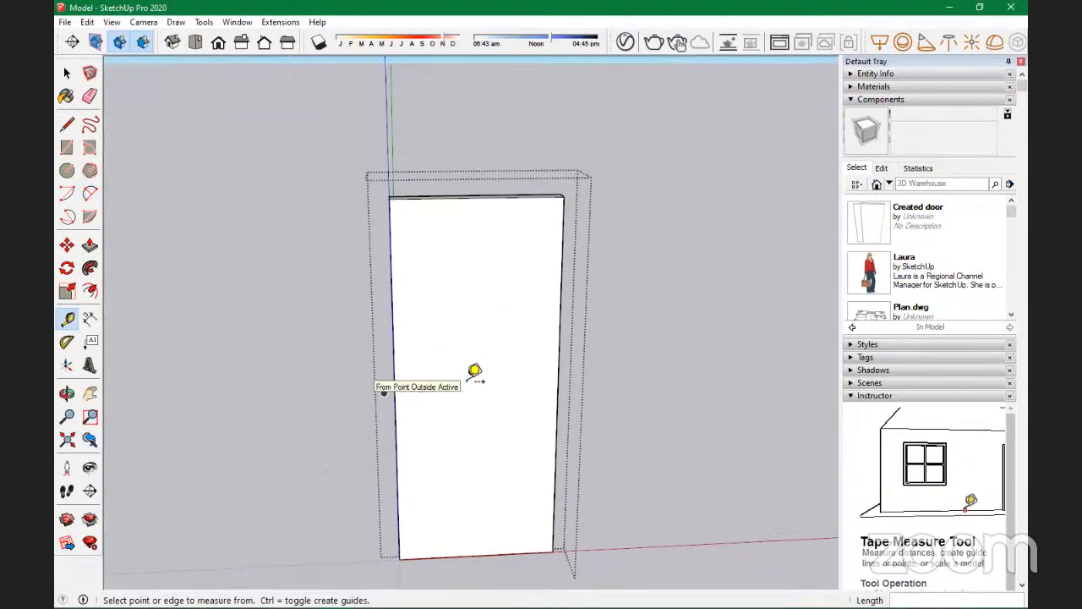
key("f")
left_click(508, 355)
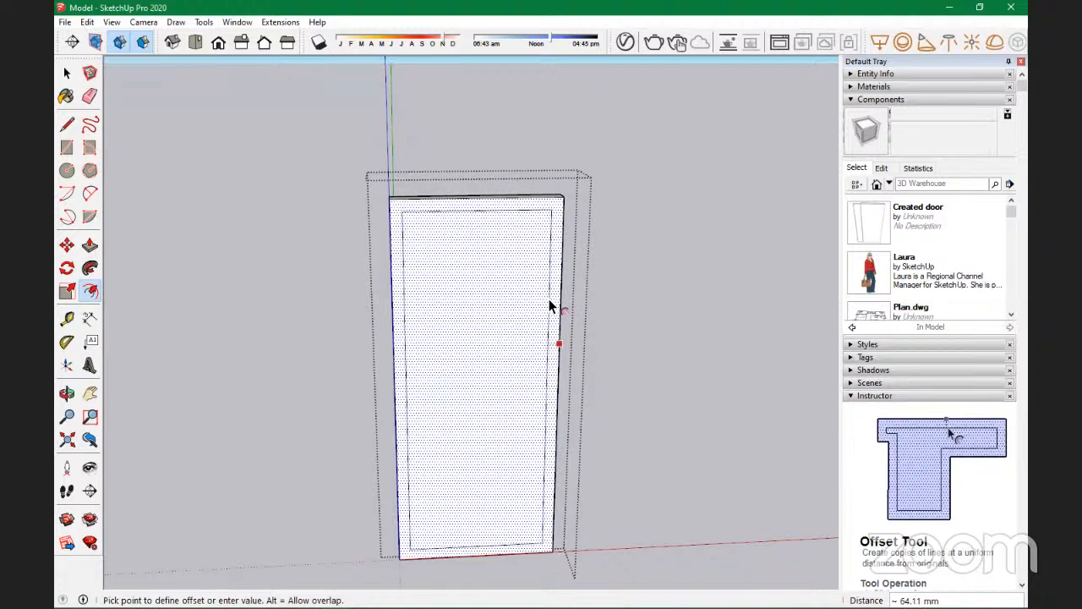
type("30")
key("Return")
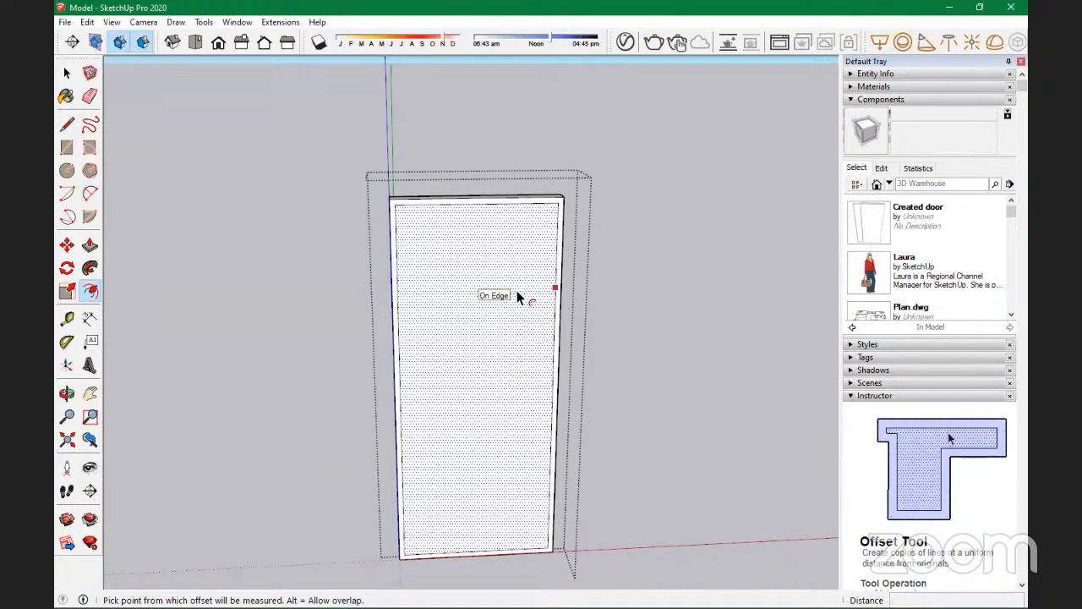
key("i")
scroll(410, 224, "up", 5)
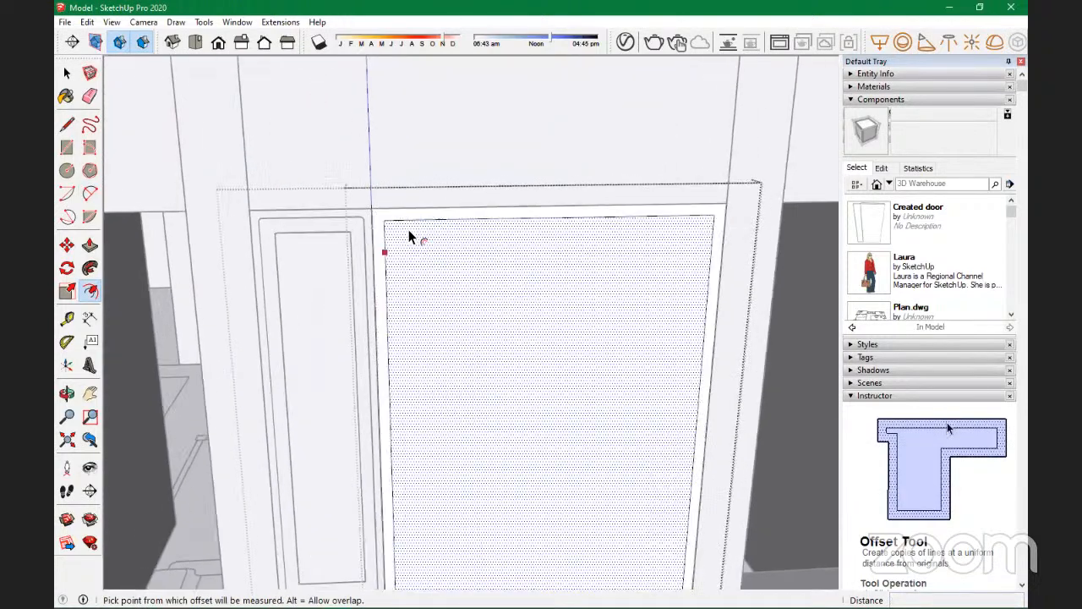
mouse_move(393, 241)
middle_mouse_down()
mouse_move(398, 186)
mouse_move(386, 169)
middle_mouse_up()
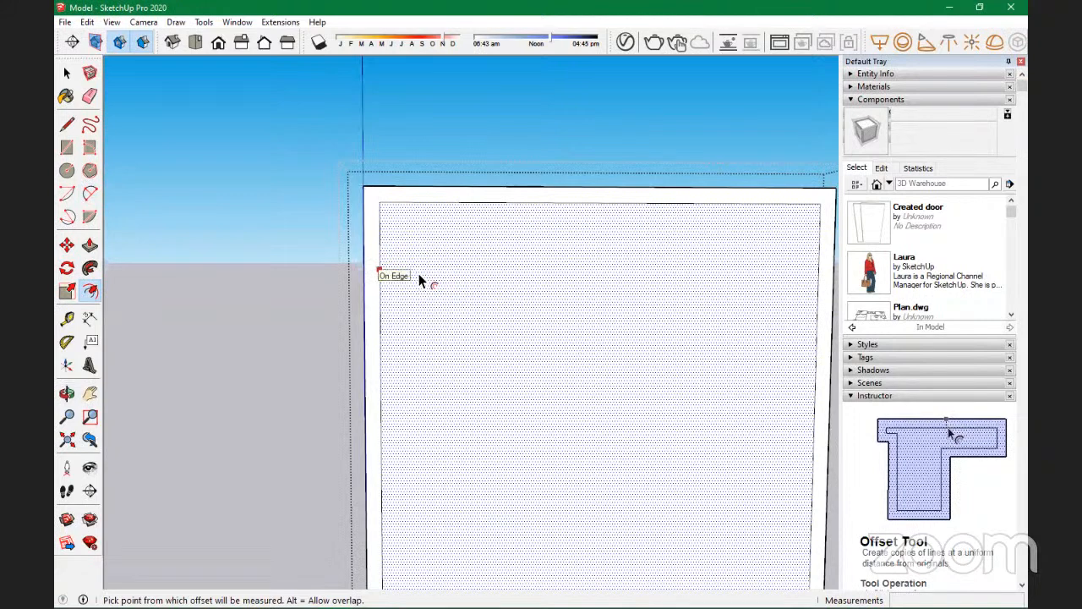
left_click(419, 273)
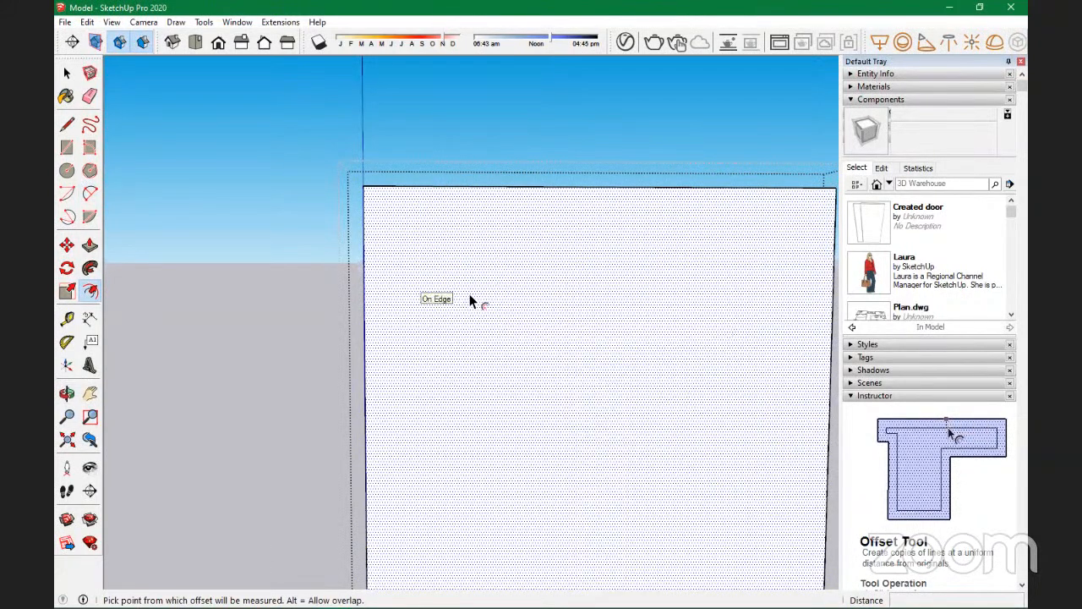
Step: Offset the wide leaf's front face outline inward by 20 mm
left_click(472, 294)
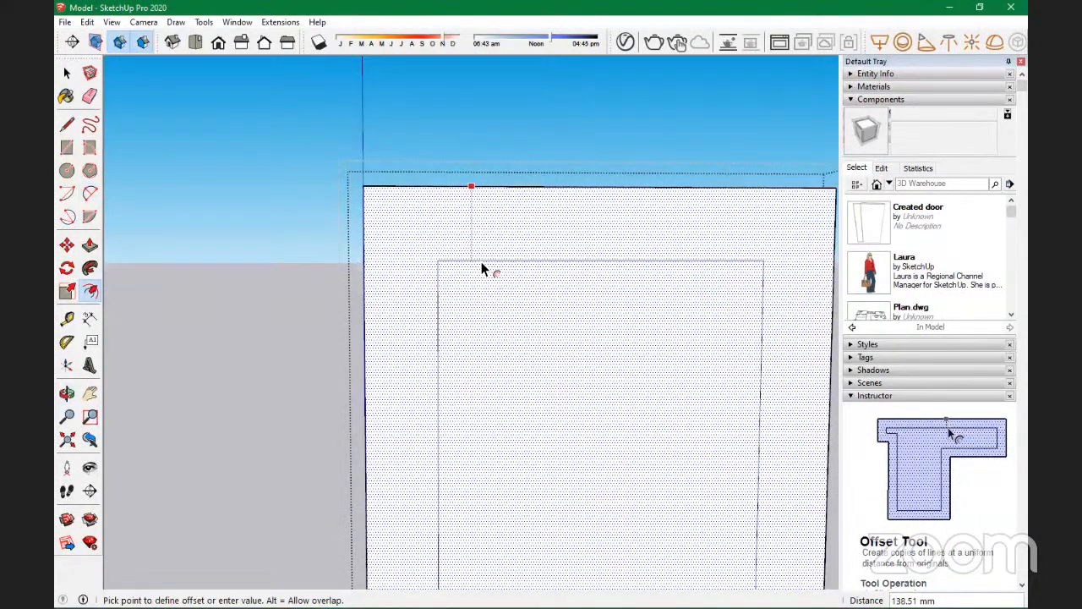
type("20")
key("Return")
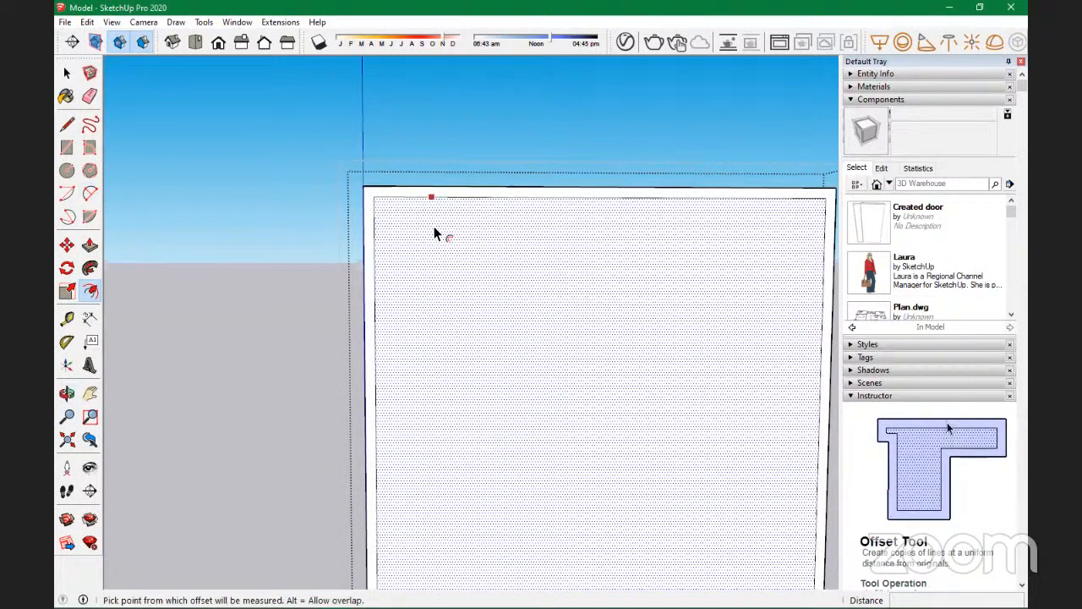
Step: Draw a 10 × 10 mm square inside the upper-left corner of the wide leaf's offset outline
scroll(375, 211, "up", 2)
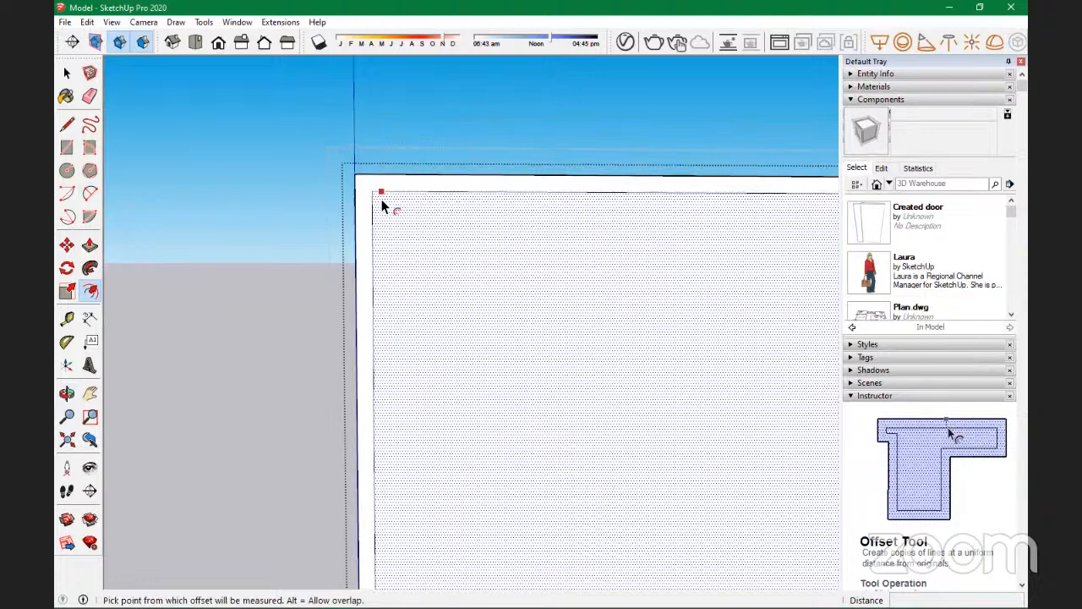
scroll(385, 205, "up", 3)
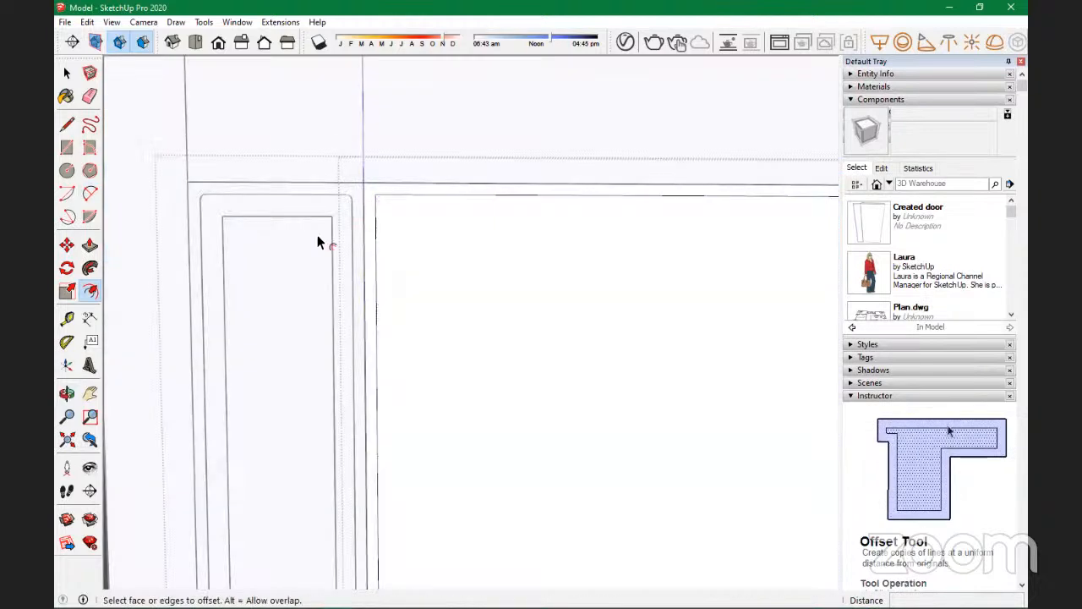
scroll(459, 266, "up", 4)
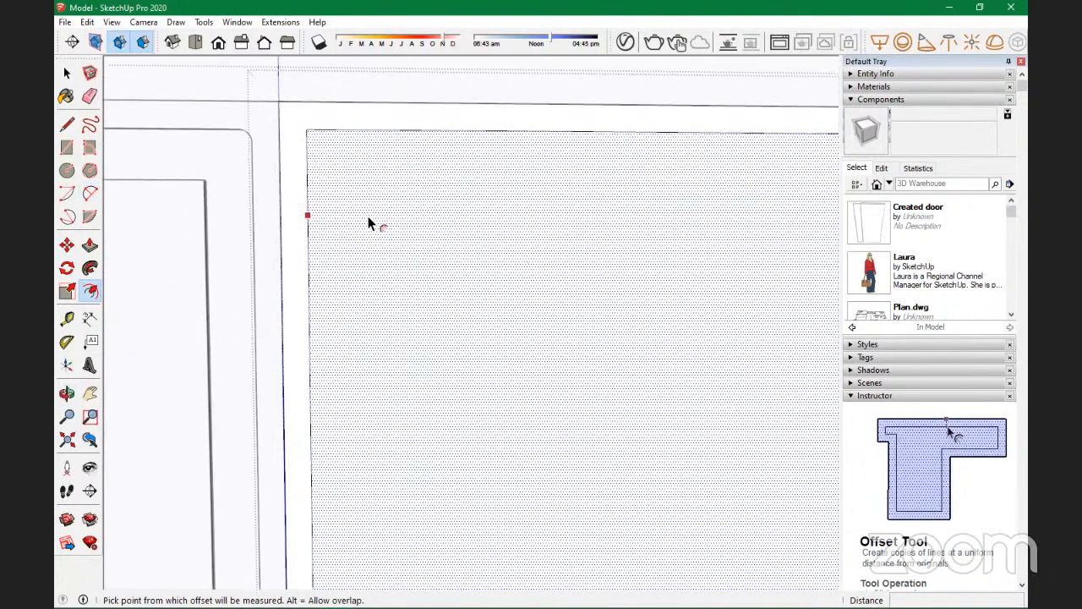
key("r")
left_click(309, 133)
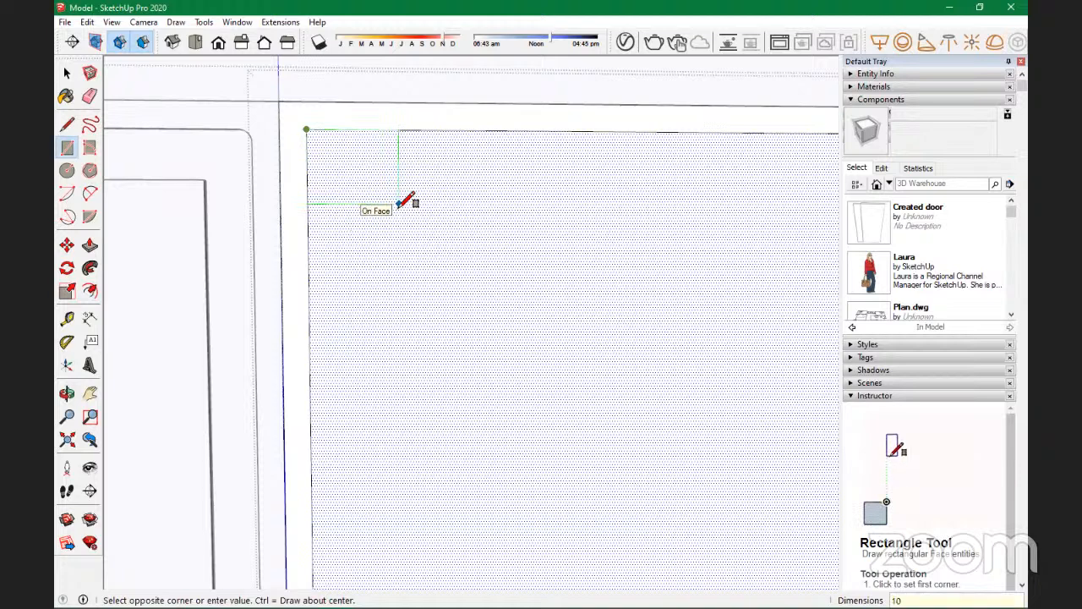
type("10,10")
key("Return")
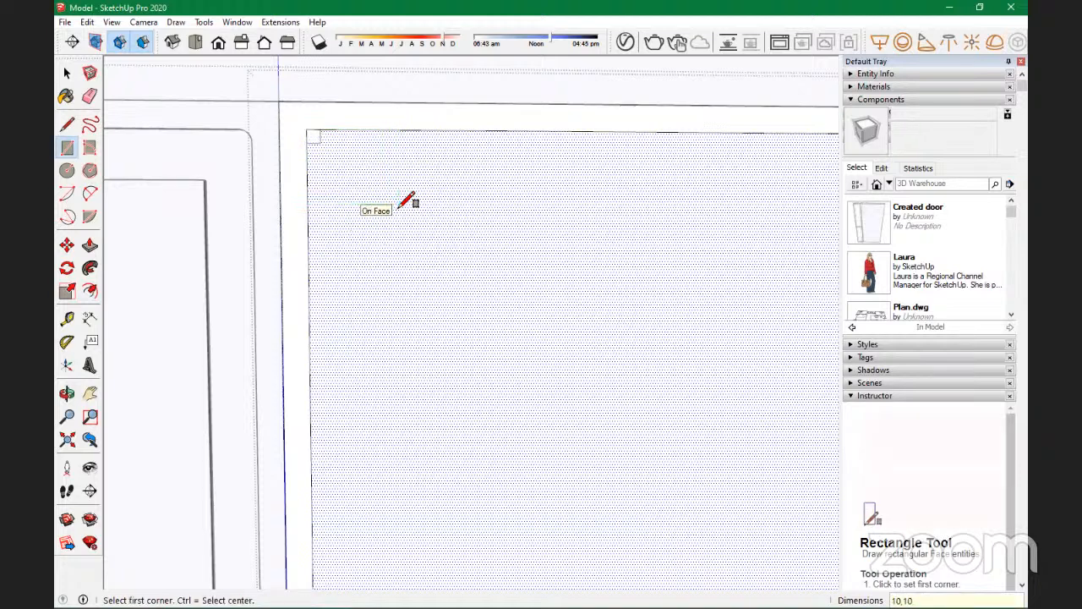
Step: Draw a two-point arc with a 3 mm bulge across the small square in the wide leaf's upper-left corner
scroll(296, 141, "up", 4)
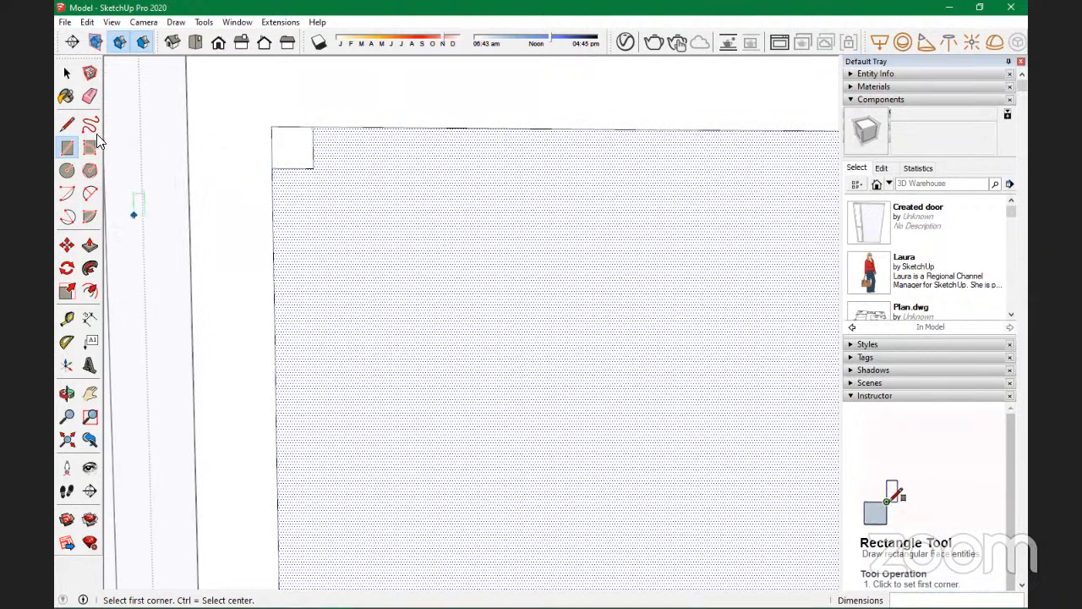
left_click(90, 194)
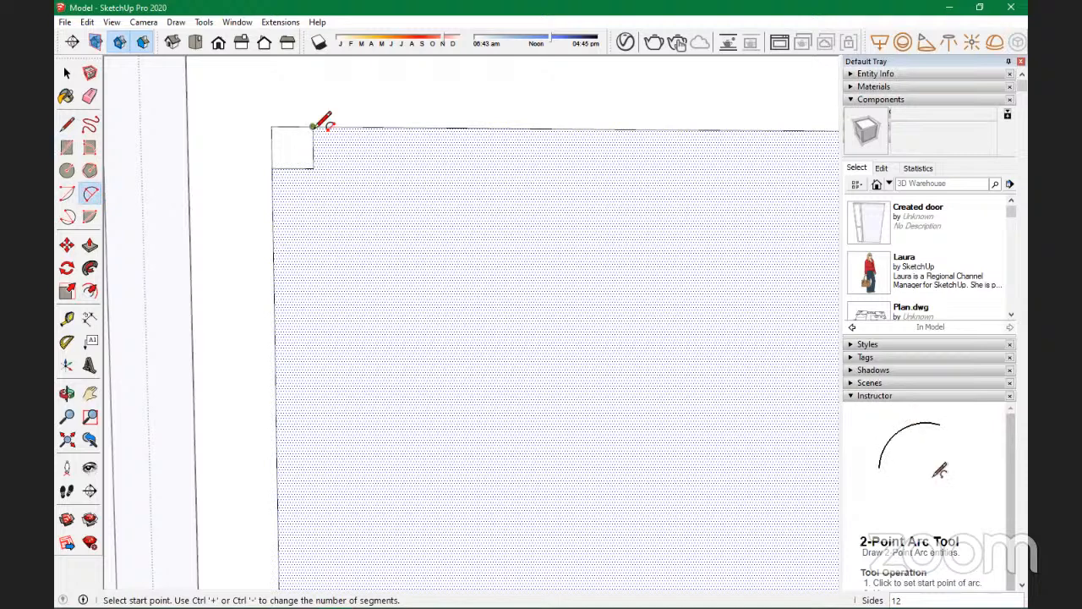
left_click(312, 127)
left_click(272, 169)
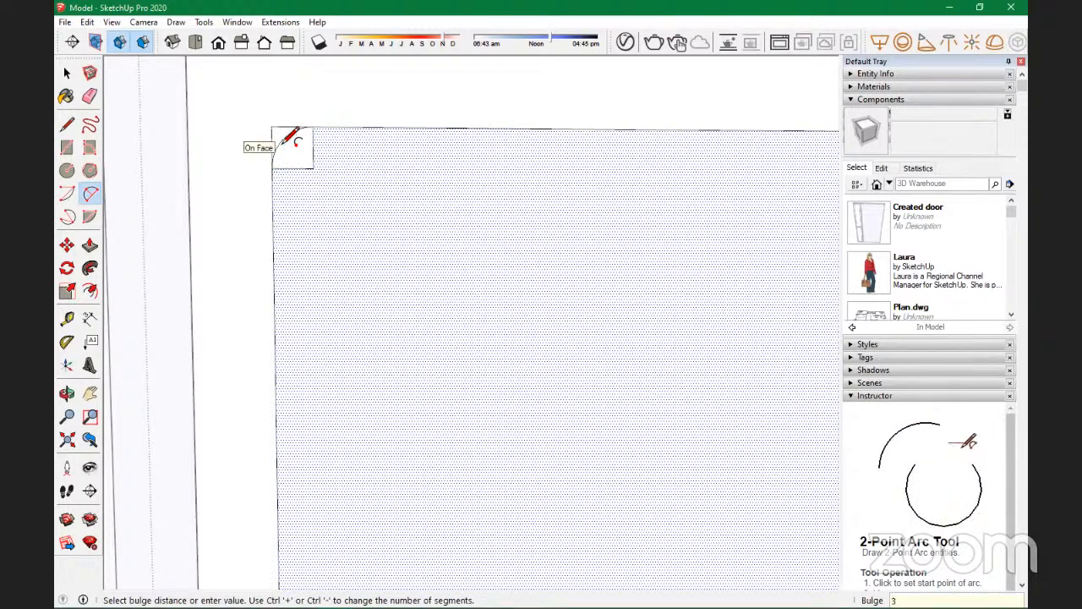
left_click(291, 138)
scroll(214, 169, "down", 5)
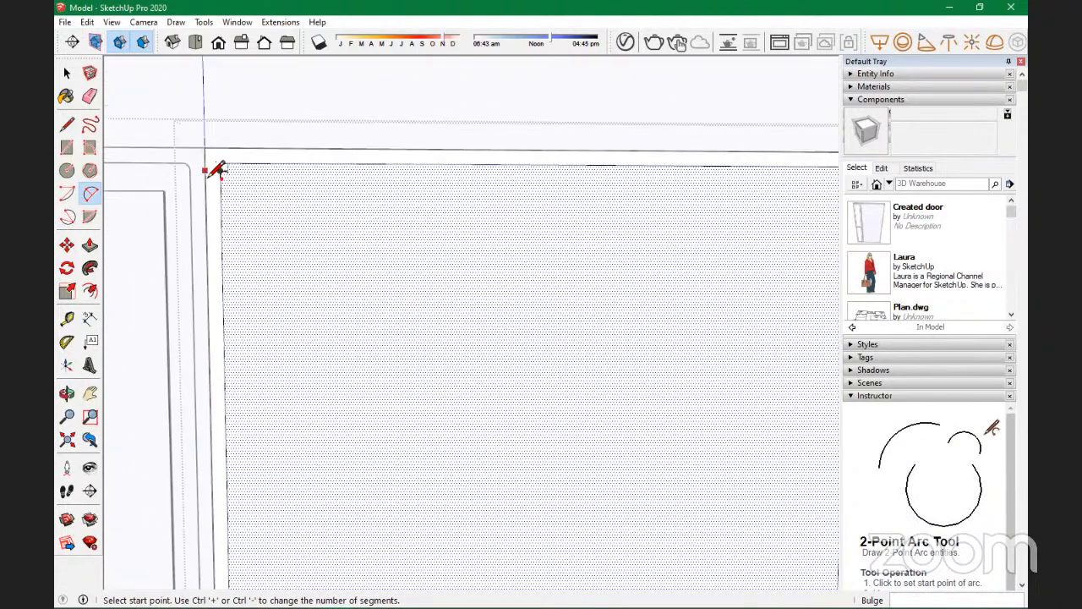
Step: Draw a 10 × 10 mm square inside the upper-right corner of the wide leaf's offset outline
scroll(220, 170, "down", 3)
key("r")
scroll(630, 167, "up", 4)
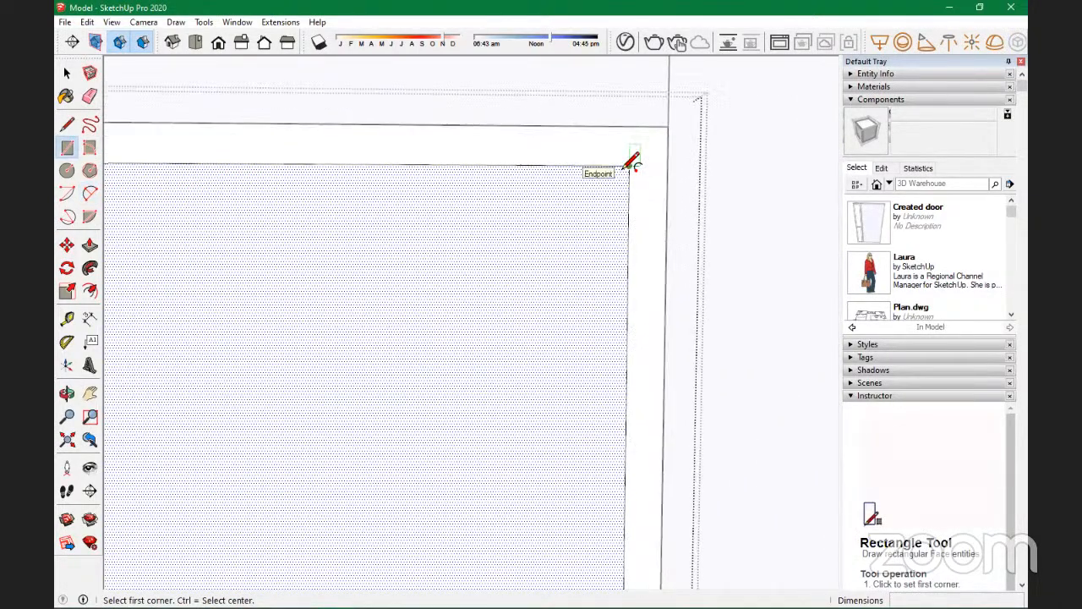
left_click(630, 167)
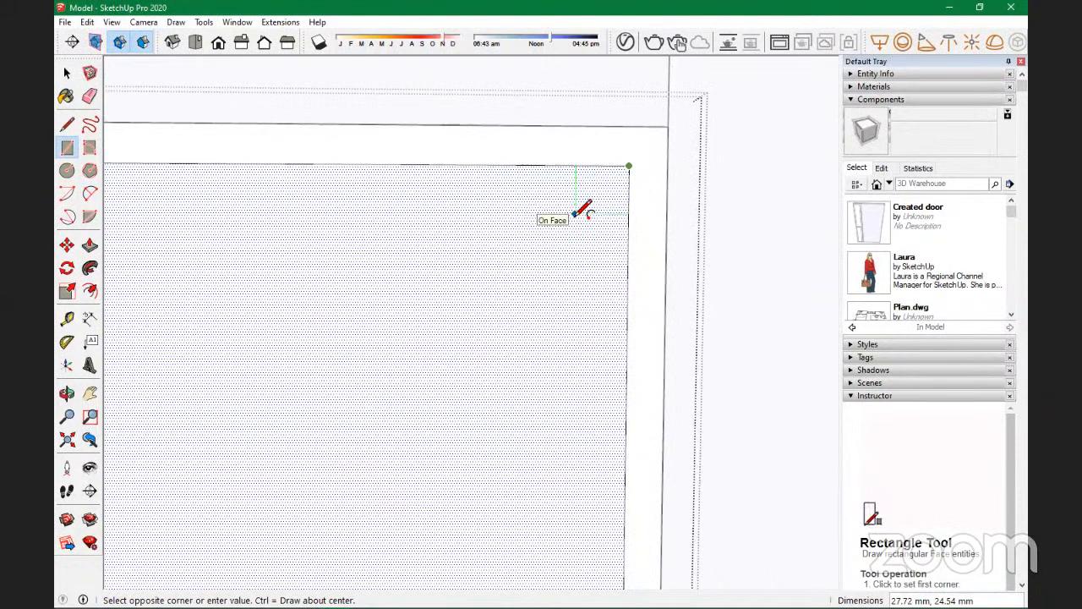
type("10,10")
key("Return")
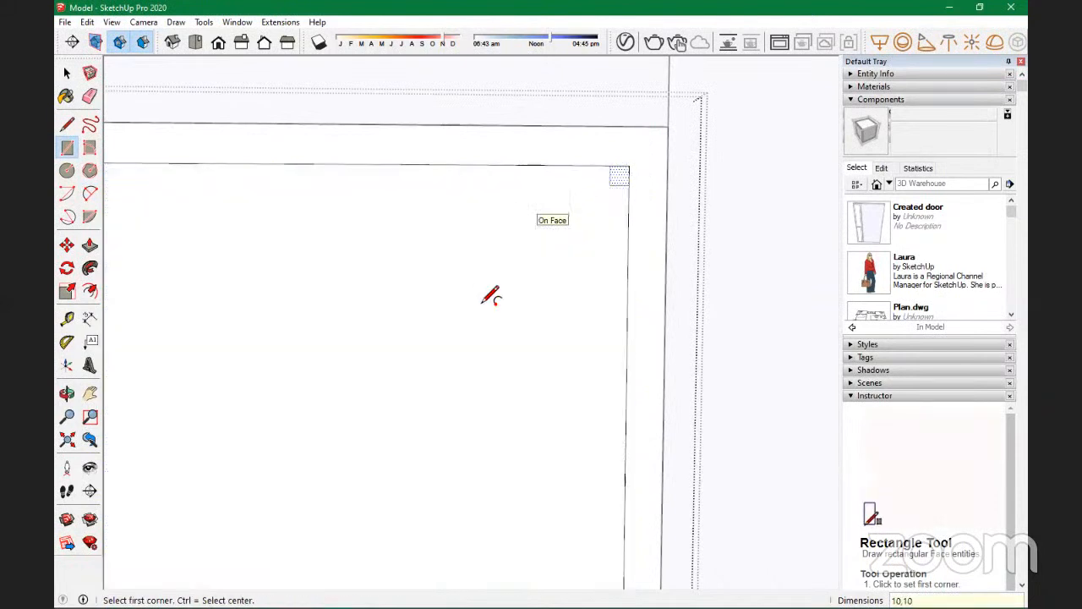
scroll(630, 177, "up", 5)
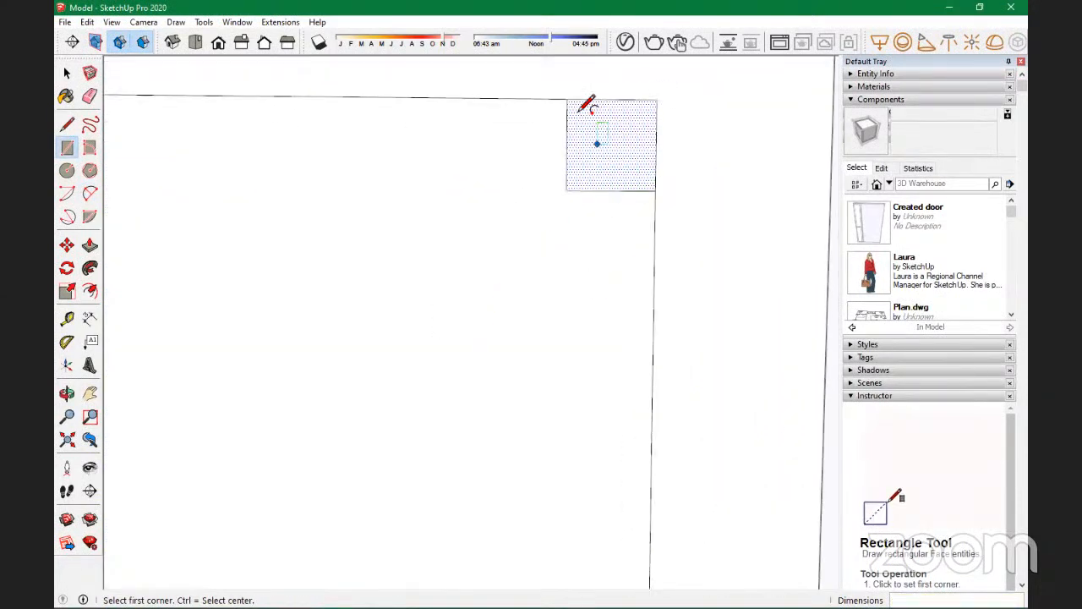
left_click(570, 99)
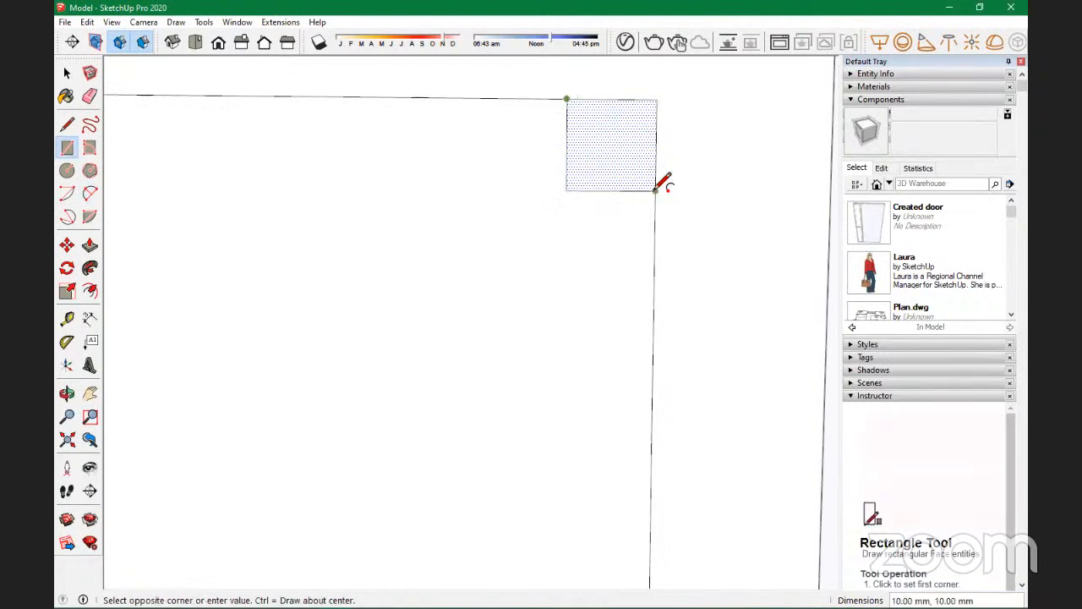
left_click(654, 189)
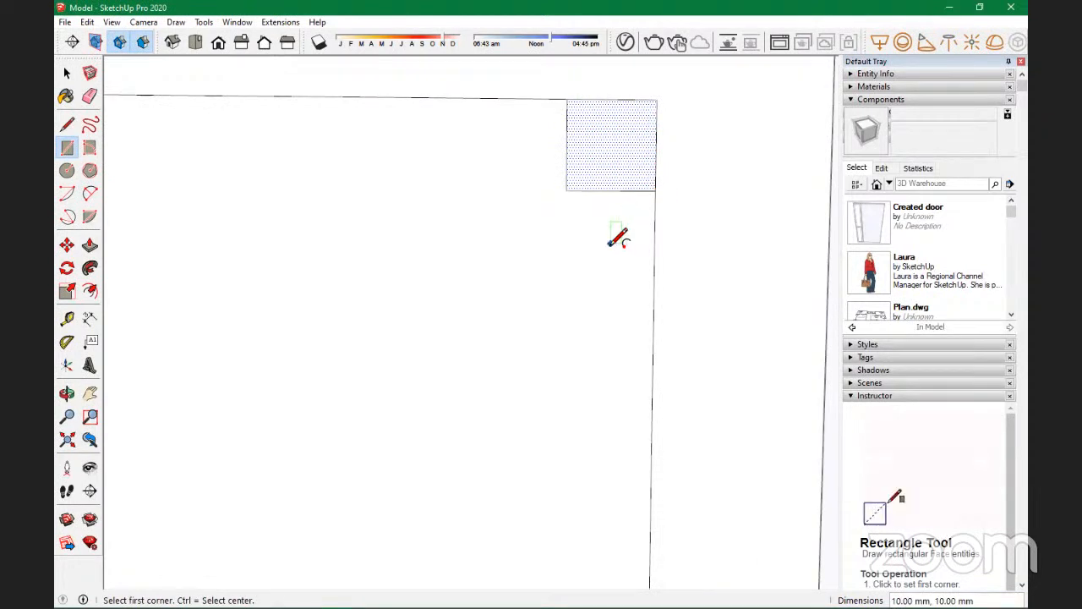
left_click(567, 99)
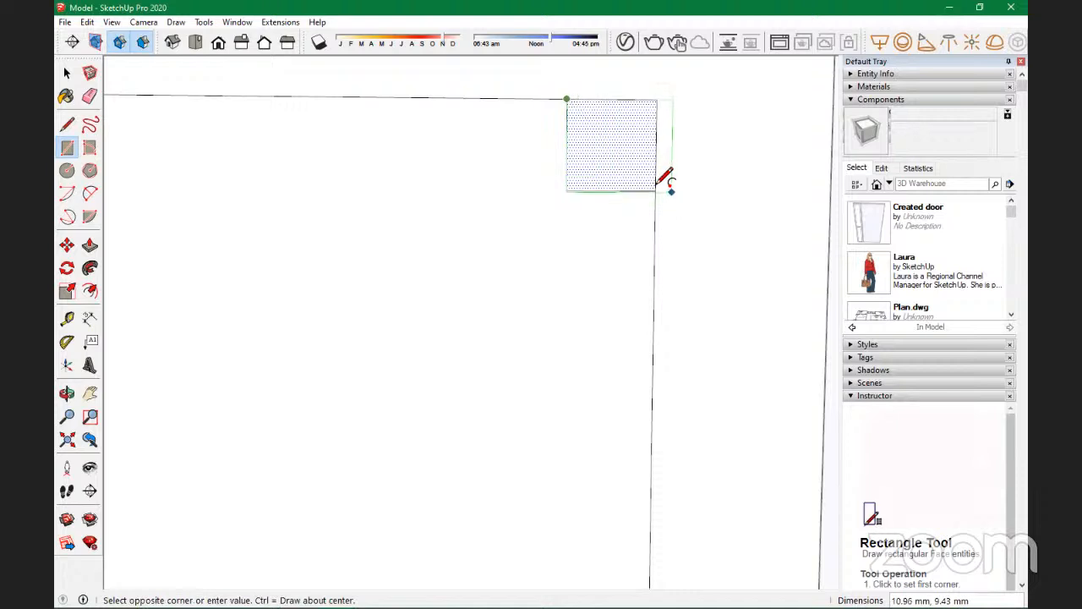
Step: Draw a two-point arc with a 3 mm bulge across the square in the wide leaf's upper-right corner
left_click(90, 193)
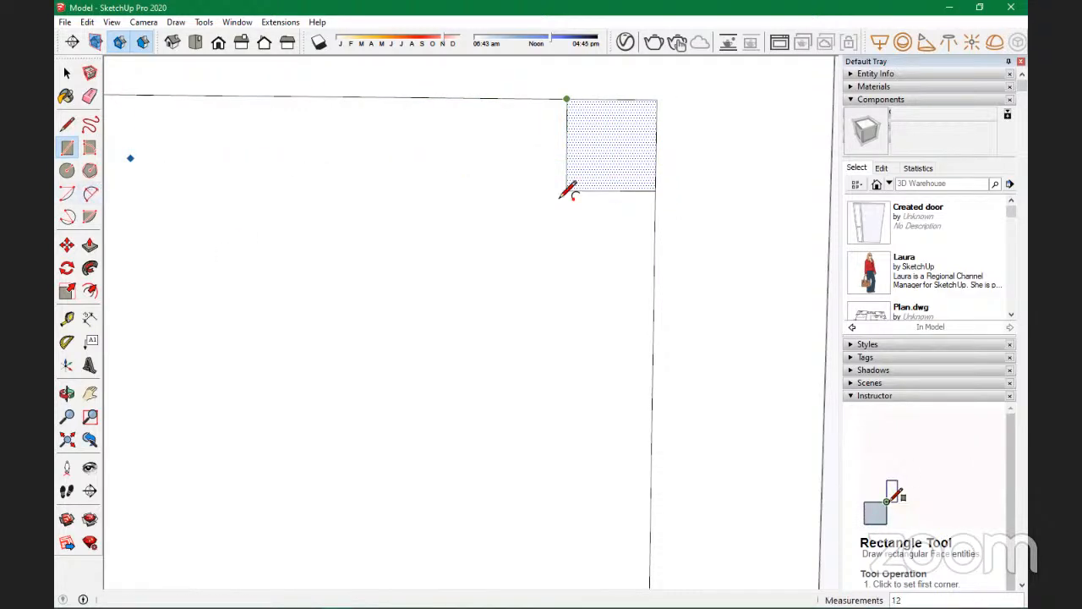
left_click(566, 99)
left_click(656, 189)
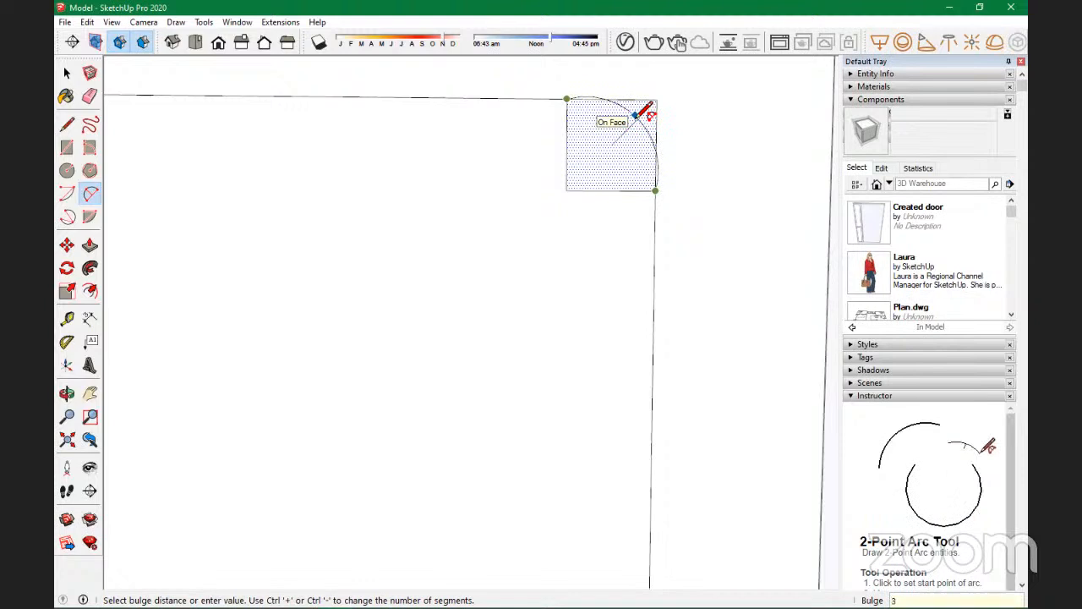
left_click(632, 131)
Step: Erase the helper squares and sharp corner edges around both upper arcs, leaving the wide leaf's inner outline rounded
scroll(628, 141, "up", 1)
key("e")
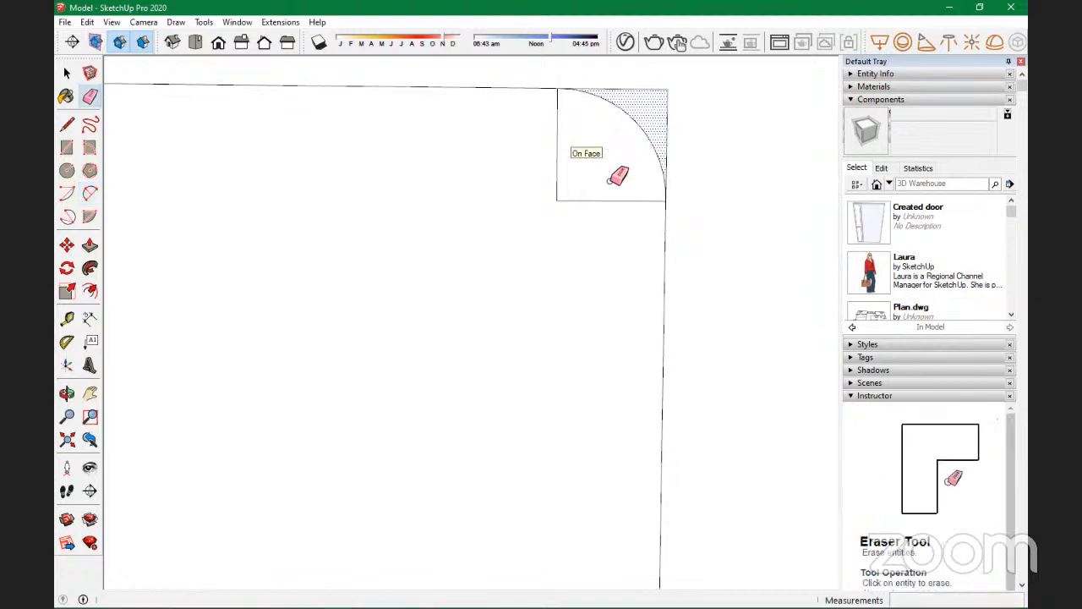
left_click_drag(558, 205, 566, 175)
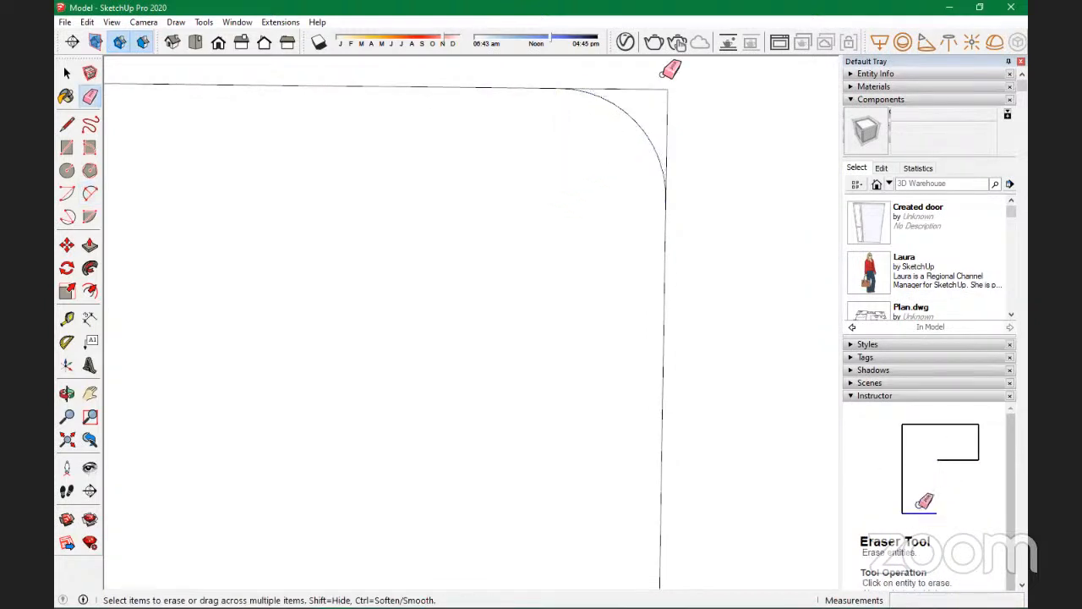
scroll(704, 167, "down", 3)
scroll(778, 224, "down", 5)
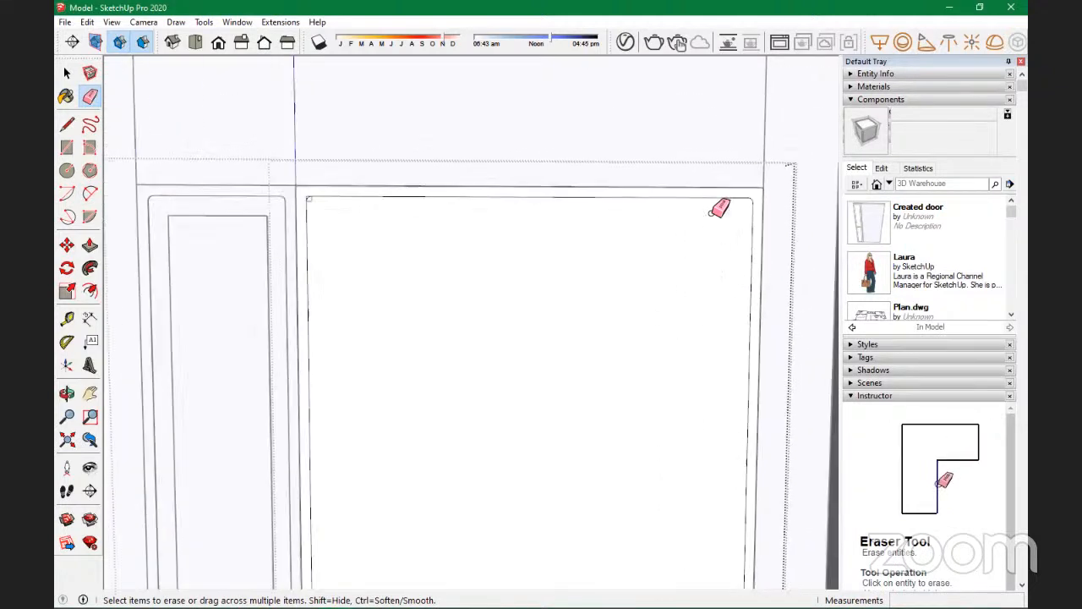
scroll(319, 199, "up", 4)
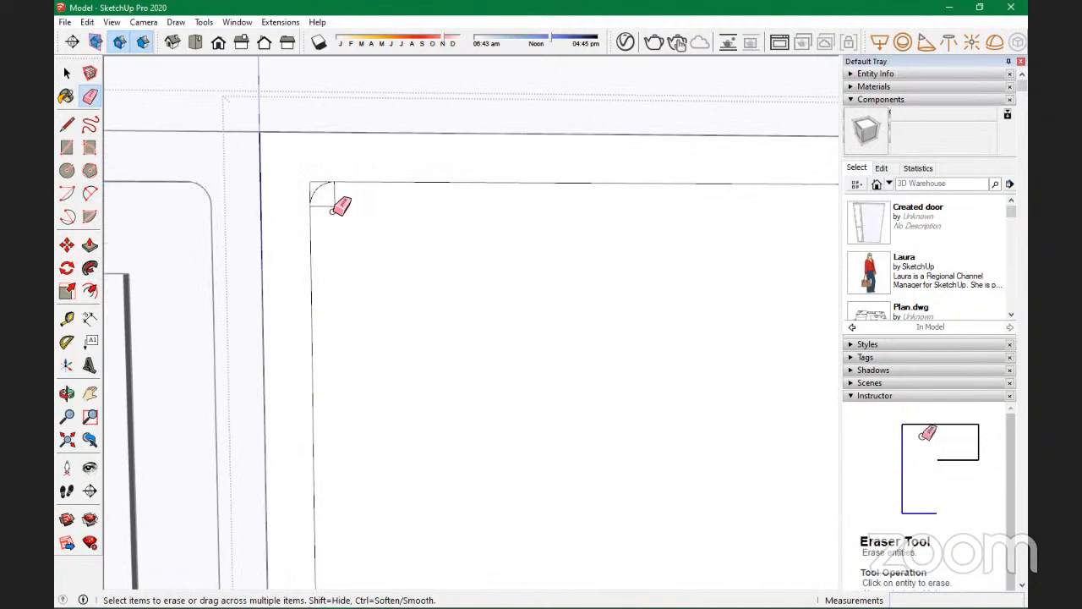
left_click_drag(350, 194, 300, 180)
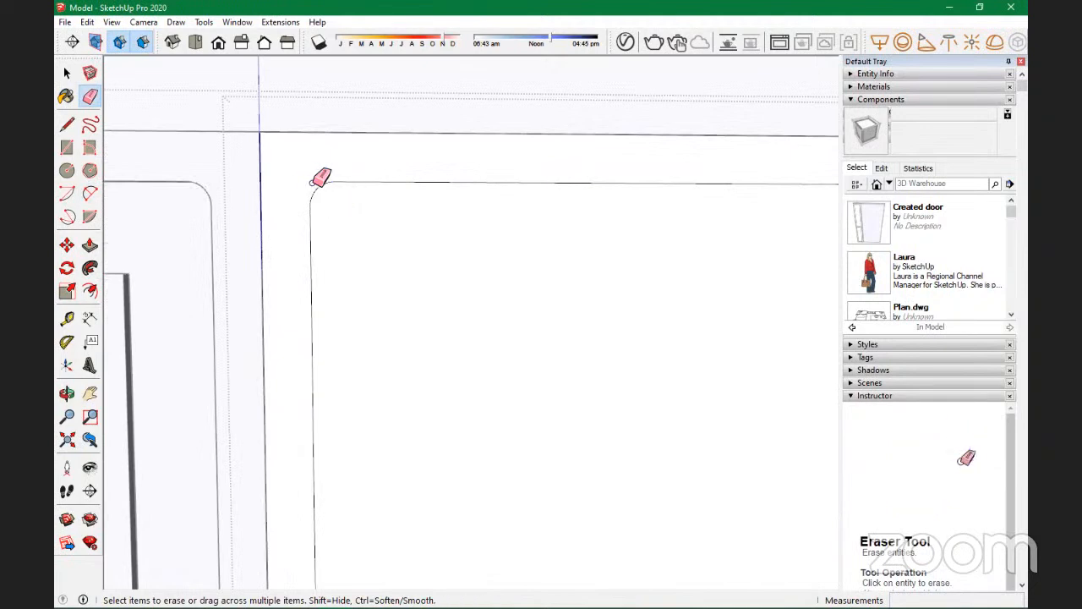
scroll(339, 178, "down", 2)
key("p")
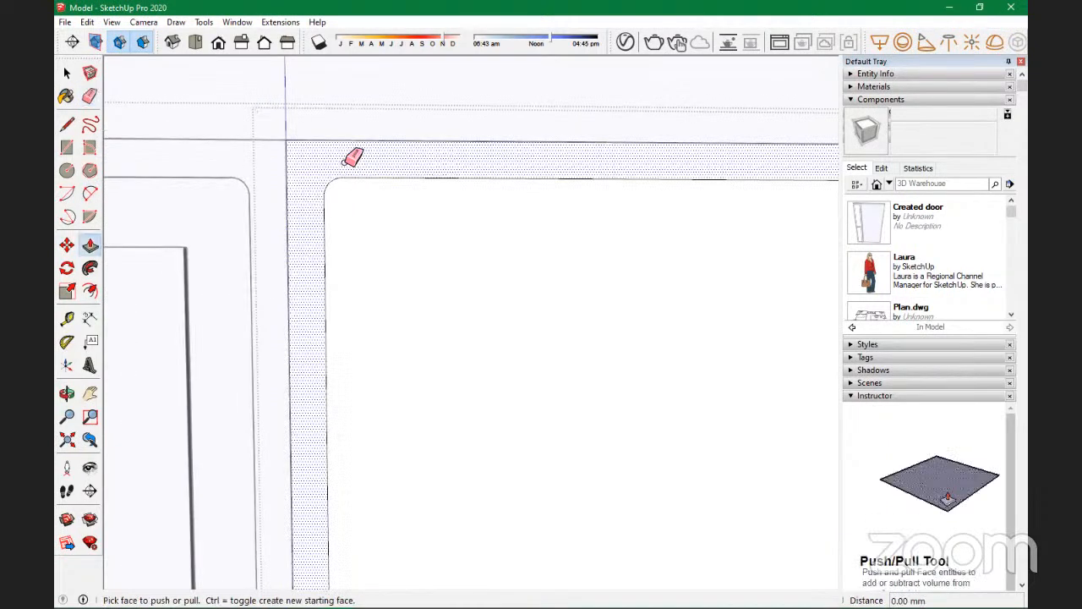
left_click(350, 157)
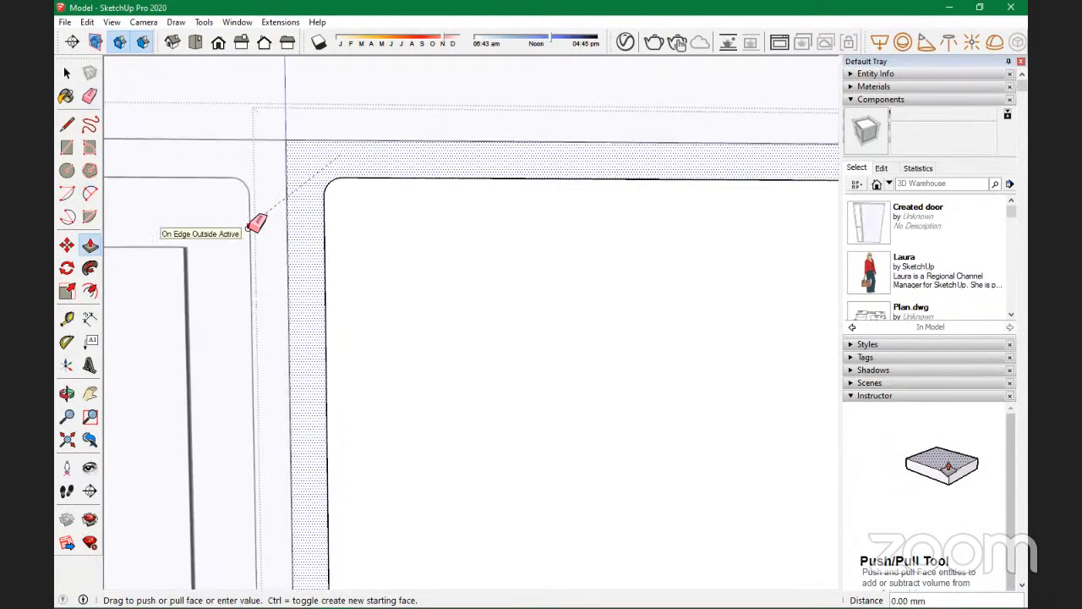
middle_click_drag(259, 242, 476, 365)
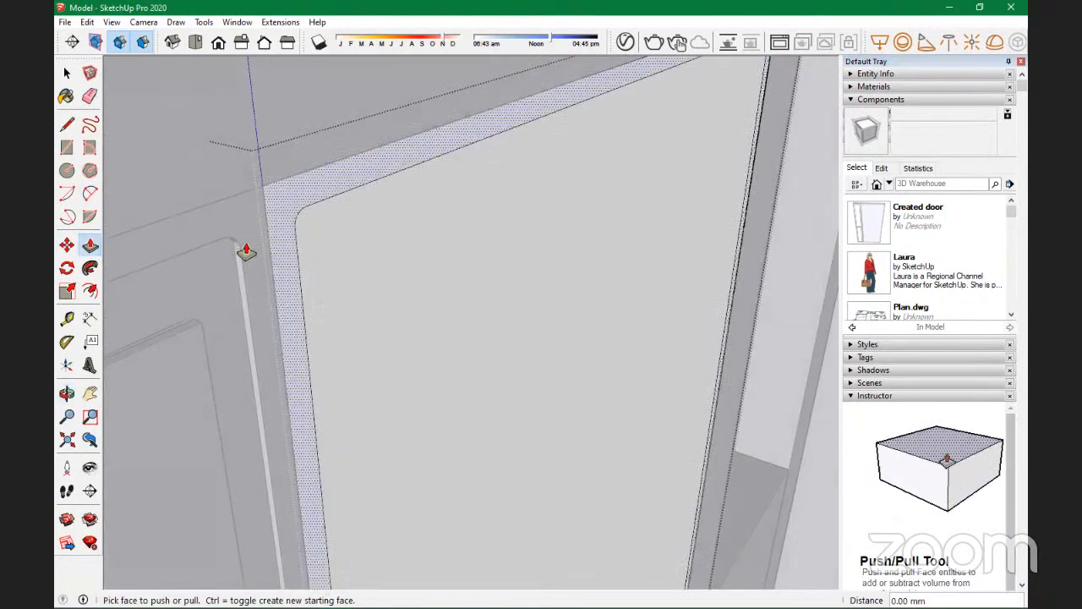
scroll(287, 234, "down", 3)
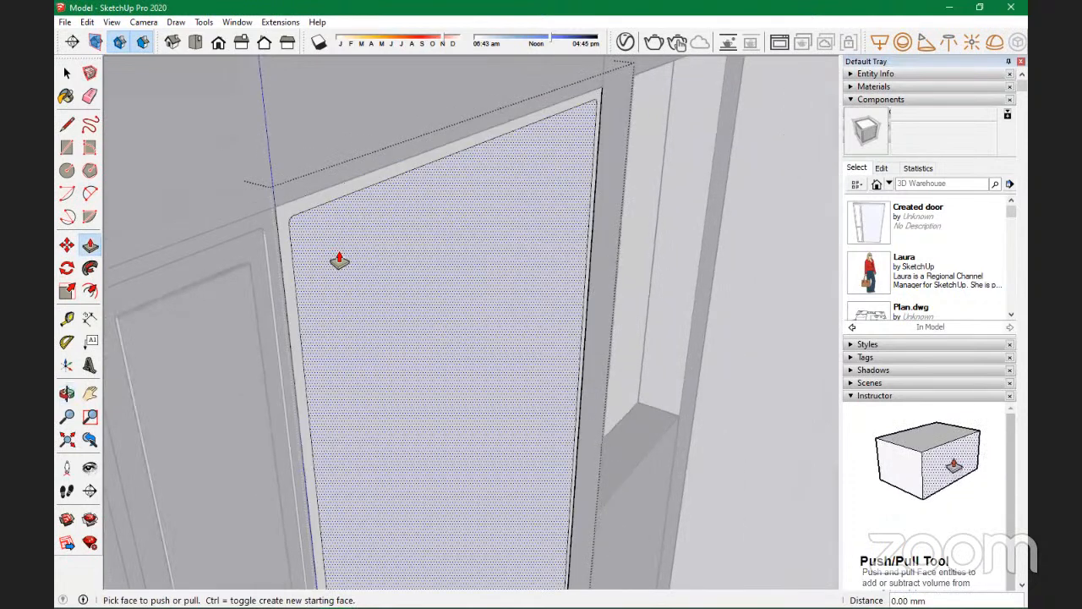
scroll(343, 232, "down", 5)
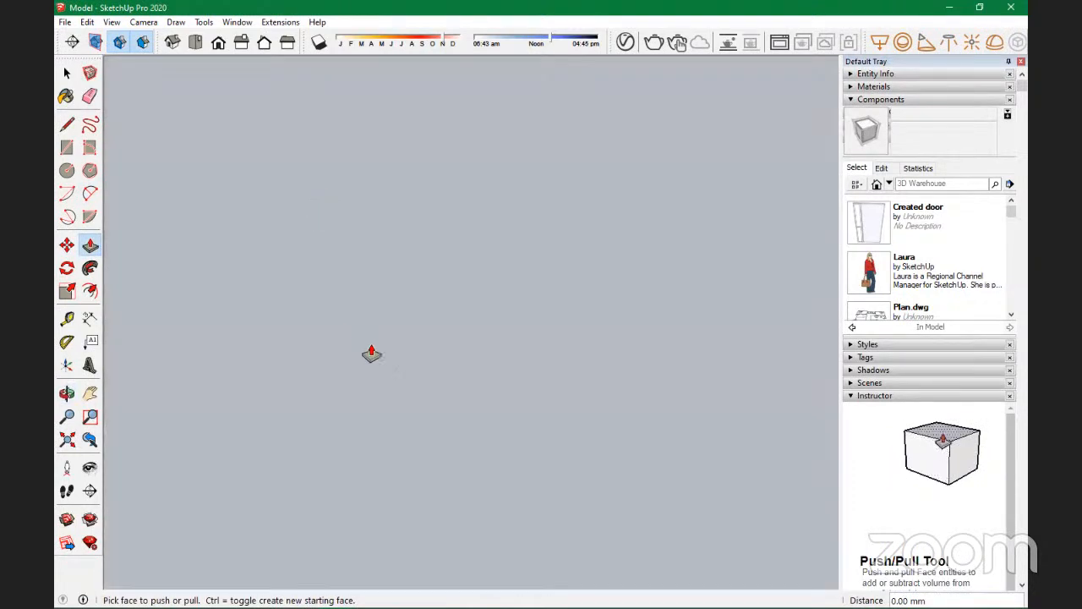
scroll(370, 351, "down", 3)
middle_click_drag(382, 313, 246, 292)
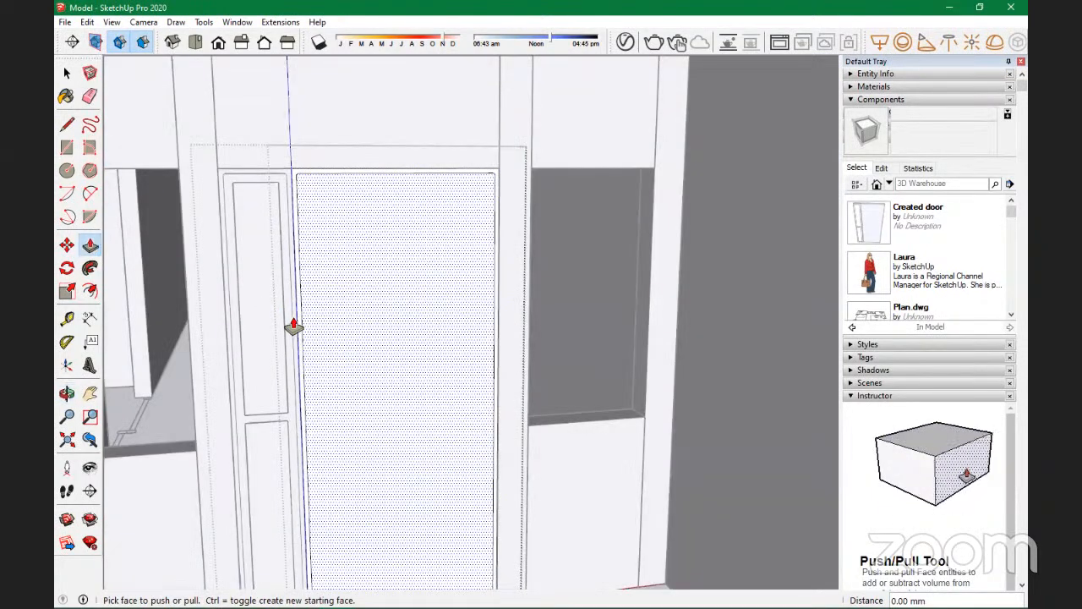
scroll(271, 271, "up", 4)
middle_click_drag(285, 279, 237, 256)
Step: Recess the wide leaf's rounded inner face by 5 mm, matching the depth of the narrow leaf's recessed face
key("p")
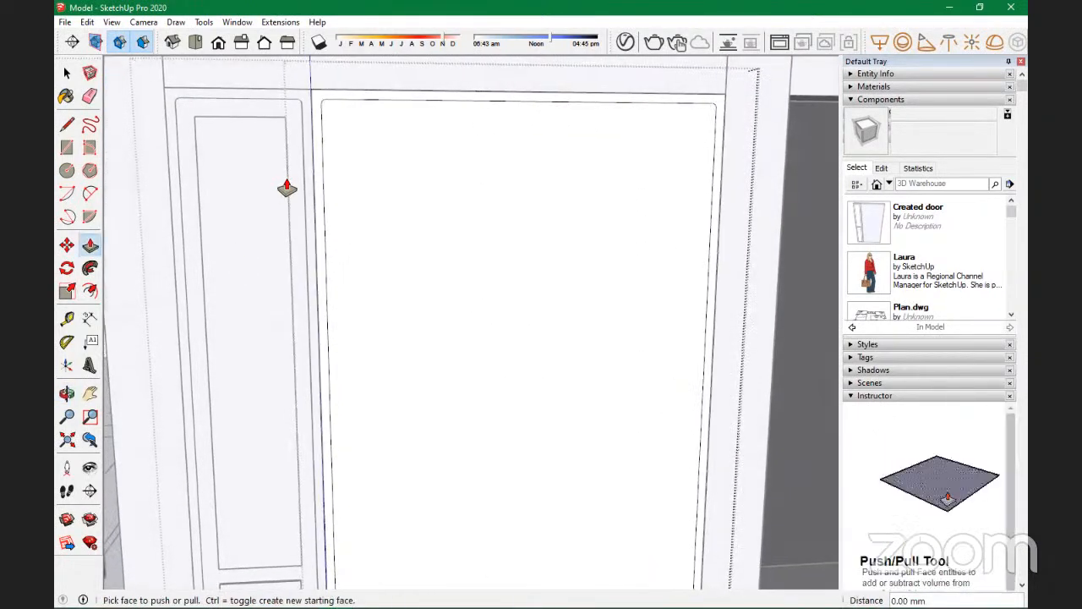
scroll(287, 188, "down", 5)
middle_click_drag(406, 375, 376, 369)
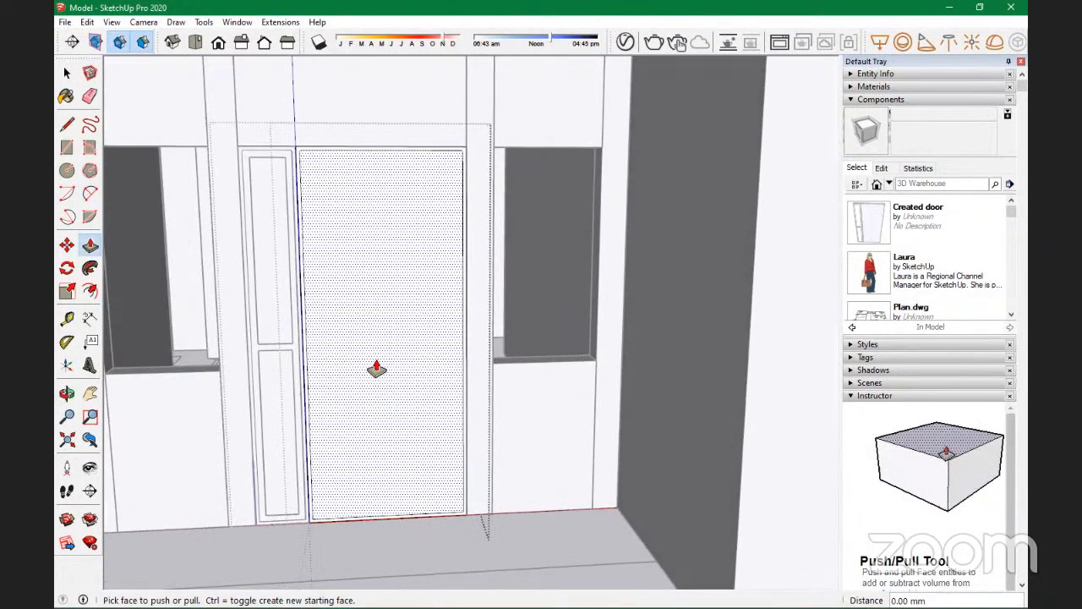
key("t")
scroll(384, 237, "up", 4)
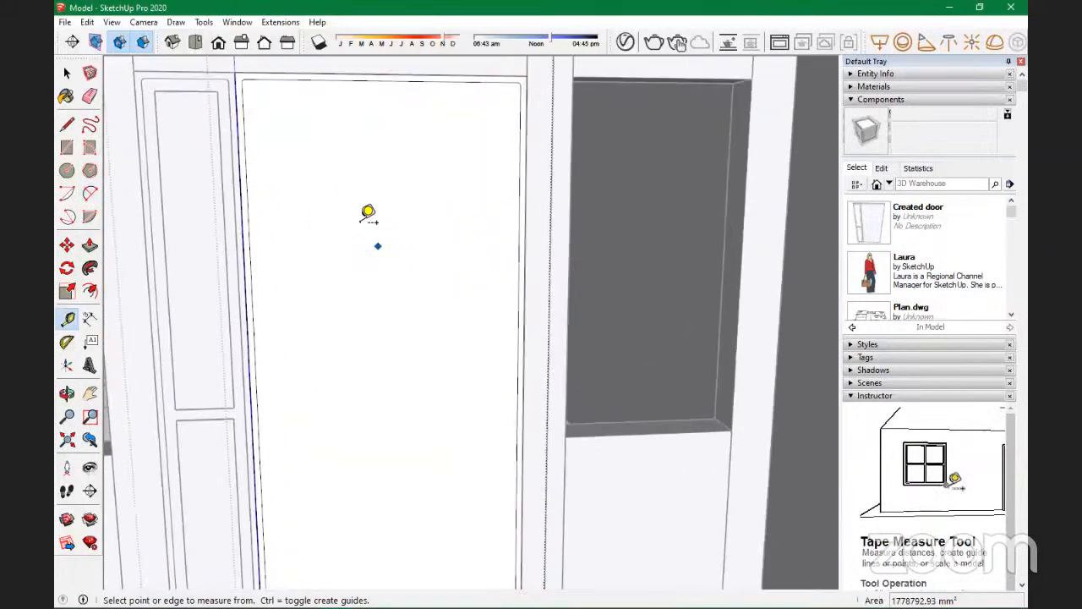
middle_click_drag(362, 258, 203, 220)
scroll(278, 127, "up", 5)
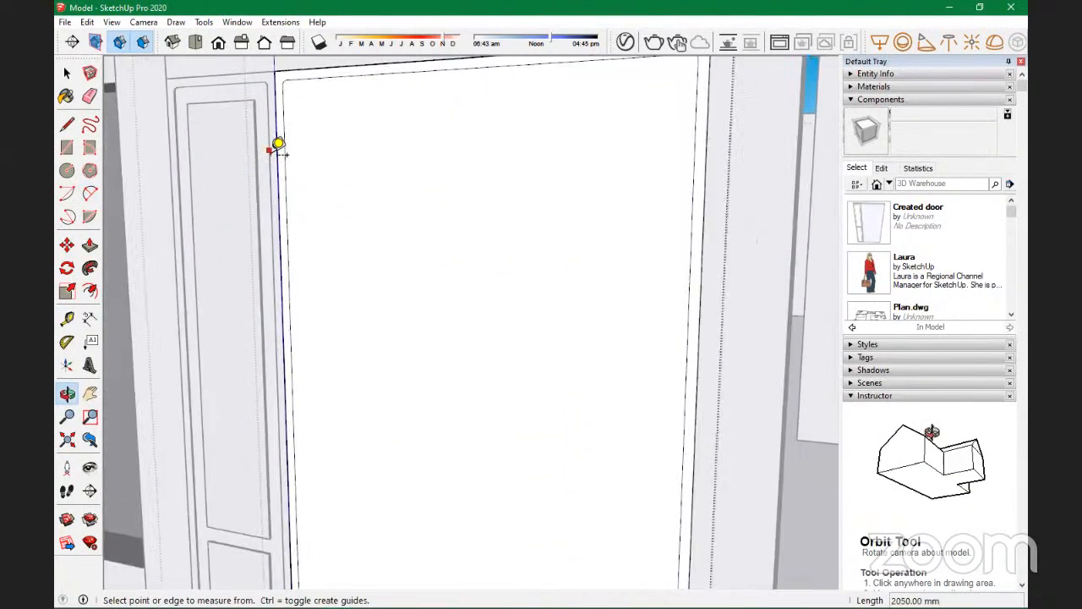
middle_click_drag(298, 153, 280, 279)
scroll(336, 294, "down", 5)
scroll(341, 287, "up", 5)
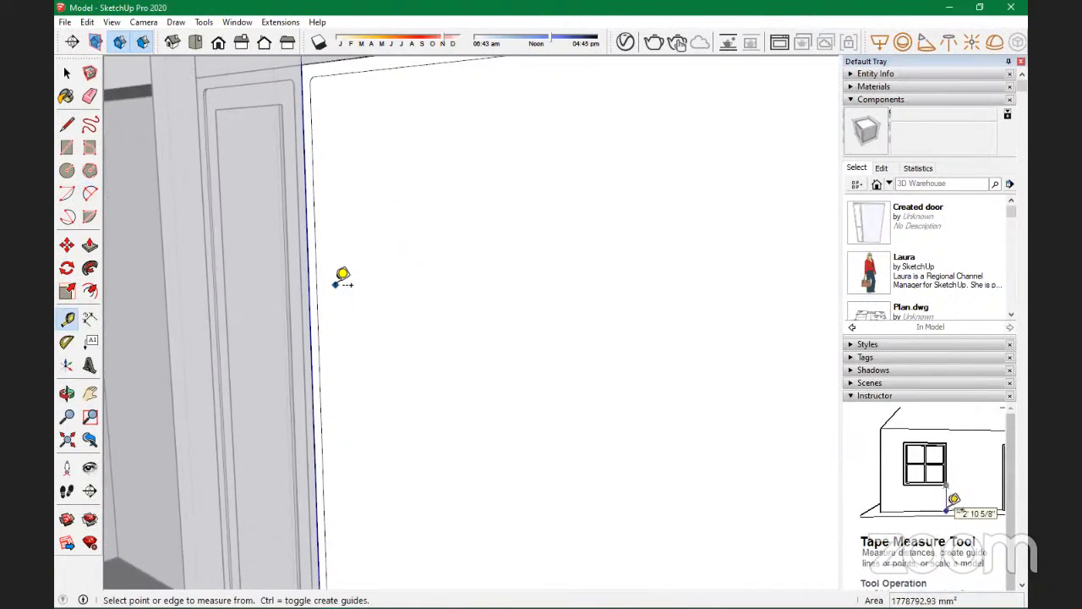
key("p")
left_click(355, 288)
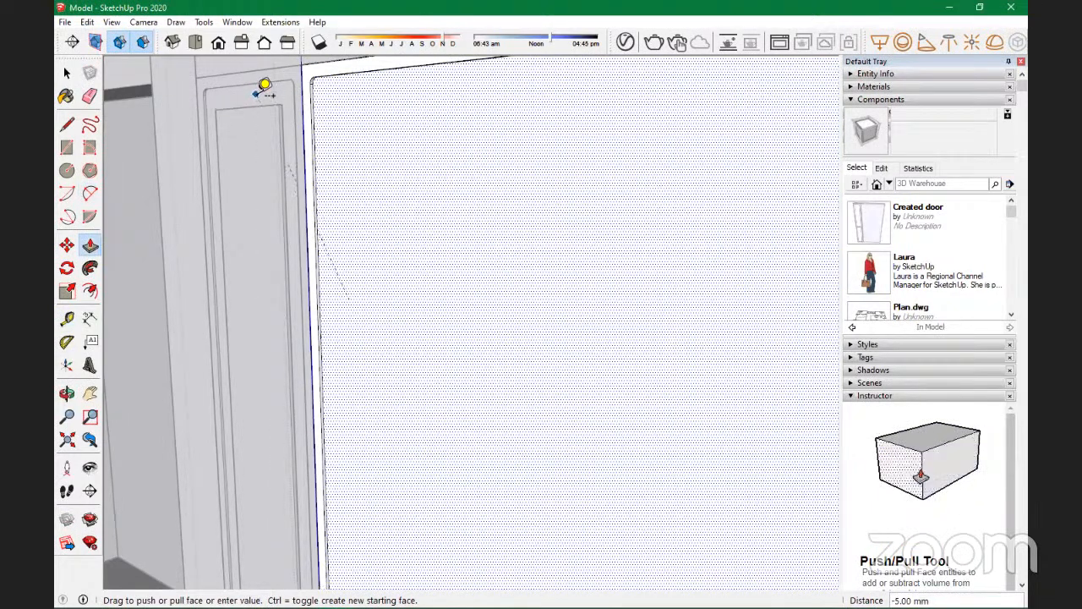
left_click(267, 85)
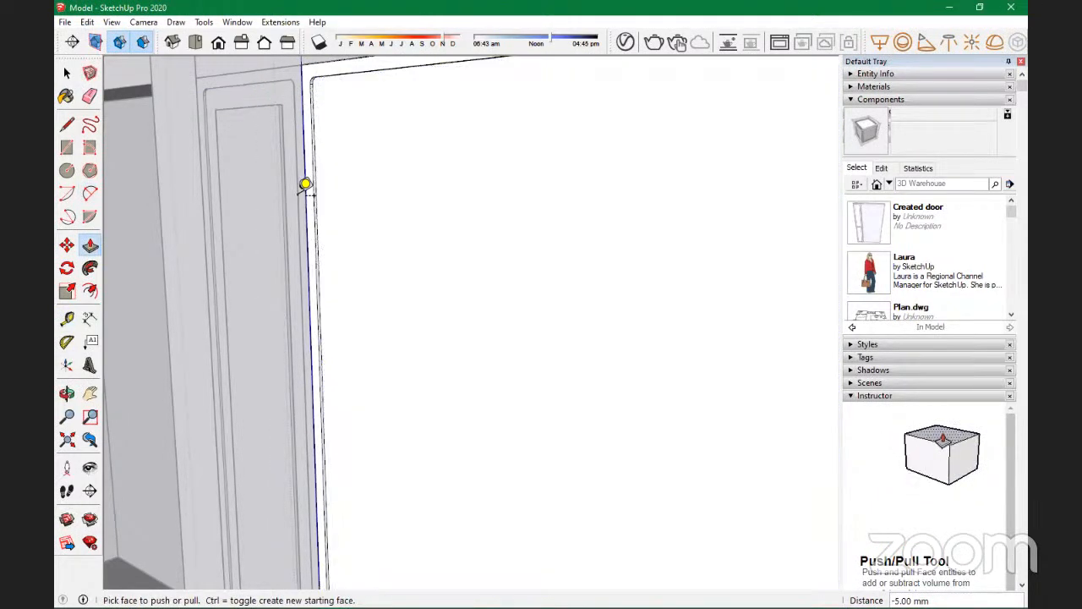
scroll(306, 195, "down", 5)
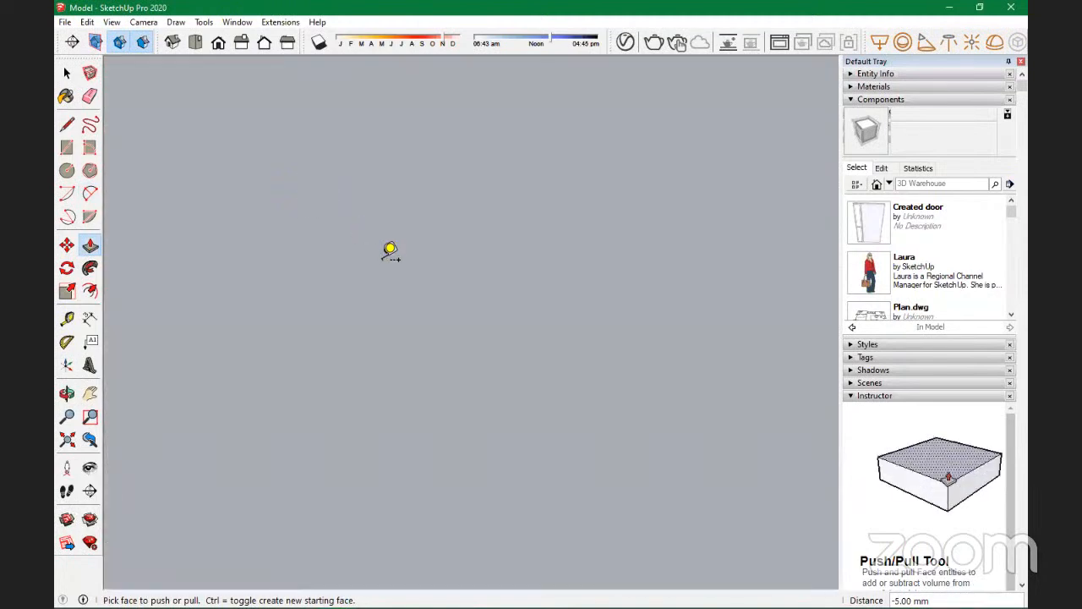
scroll(376, 243, "down", 3)
middle_click_drag(314, 285, 321, 174)
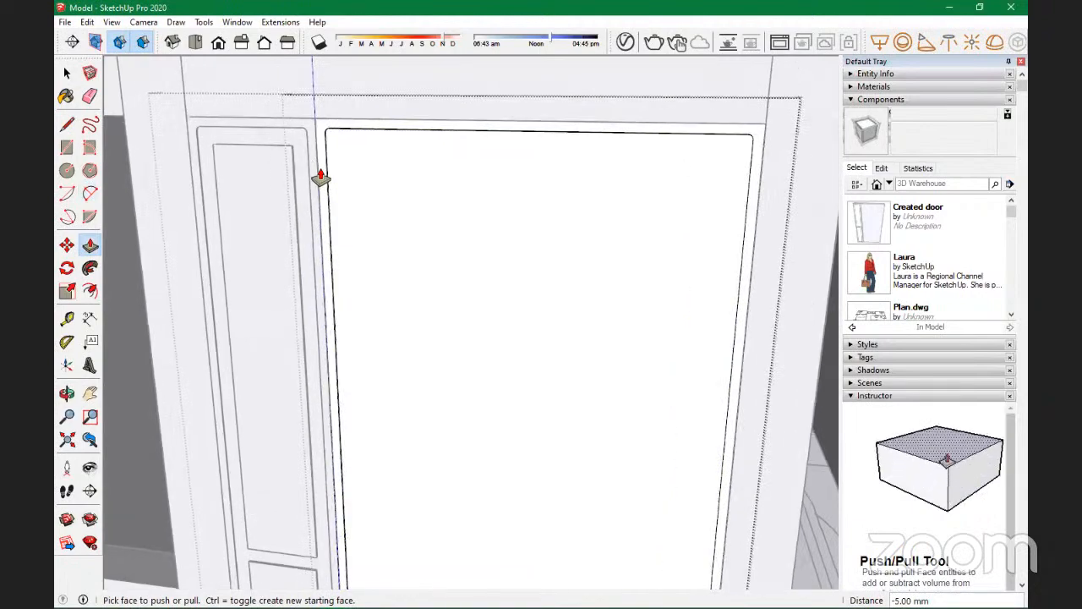
scroll(449, 157, "down", 6)
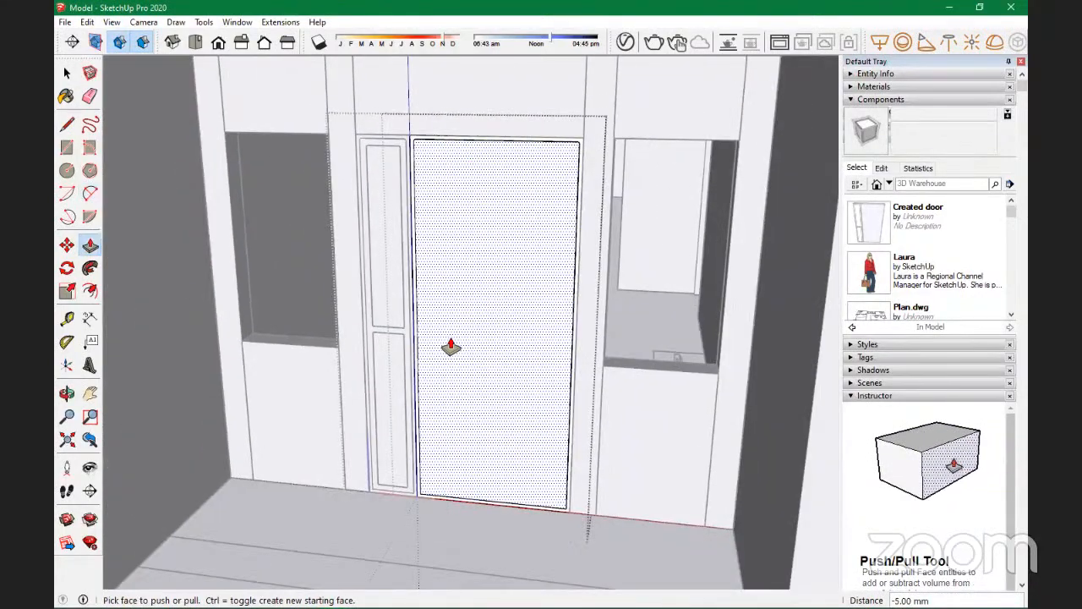
scroll(447, 346, "up", 4)
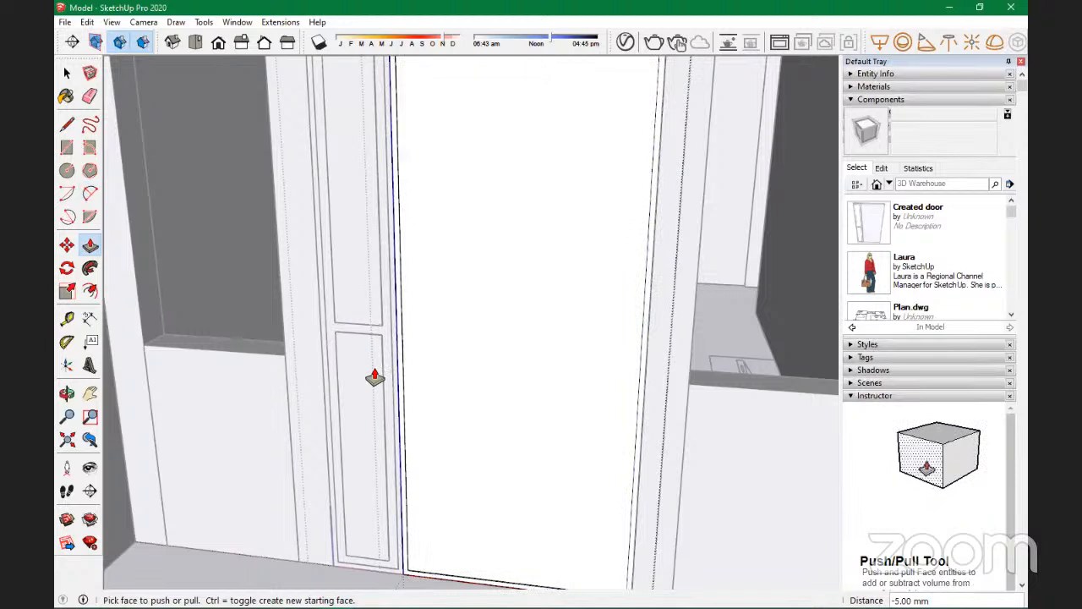
Step: Place horizontal guides across the door, aligned with the narrow leaf's lower panel top edge and upper panel bottom edge
key("t")
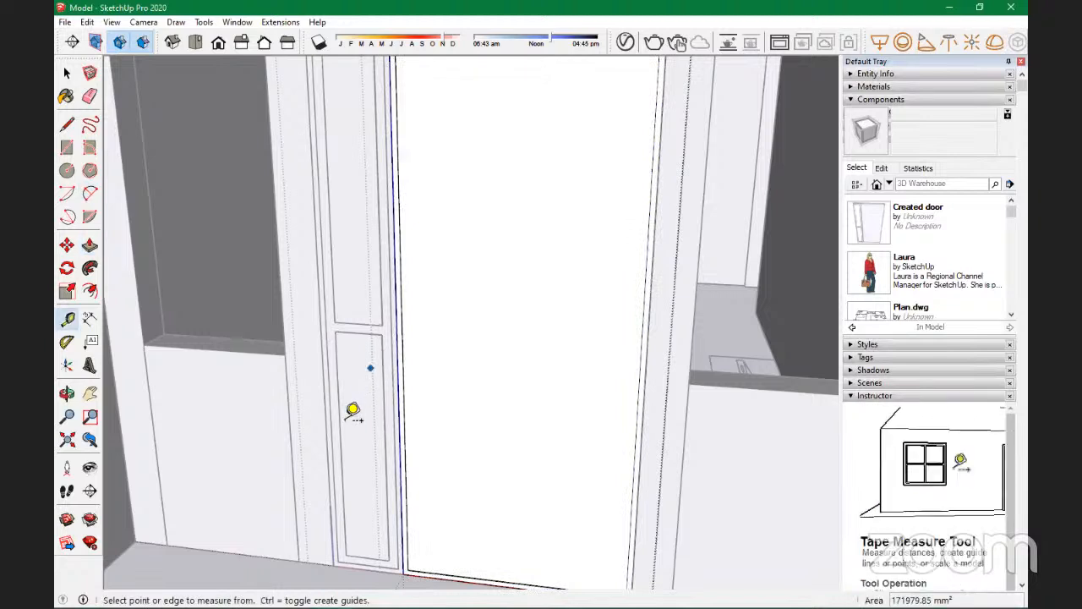
left_click(377, 570)
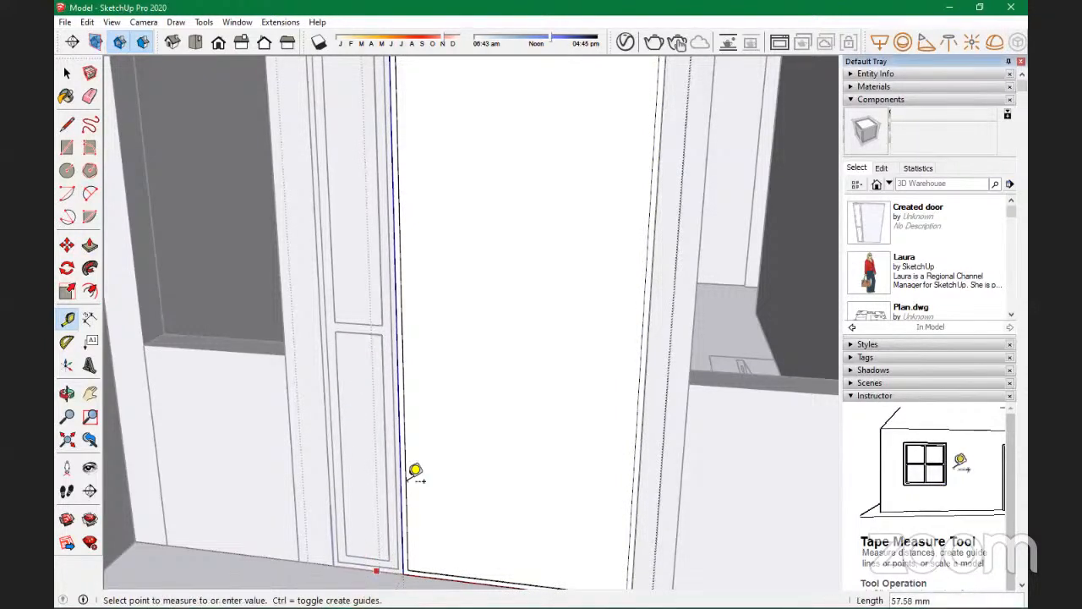
left_click(382, 335)
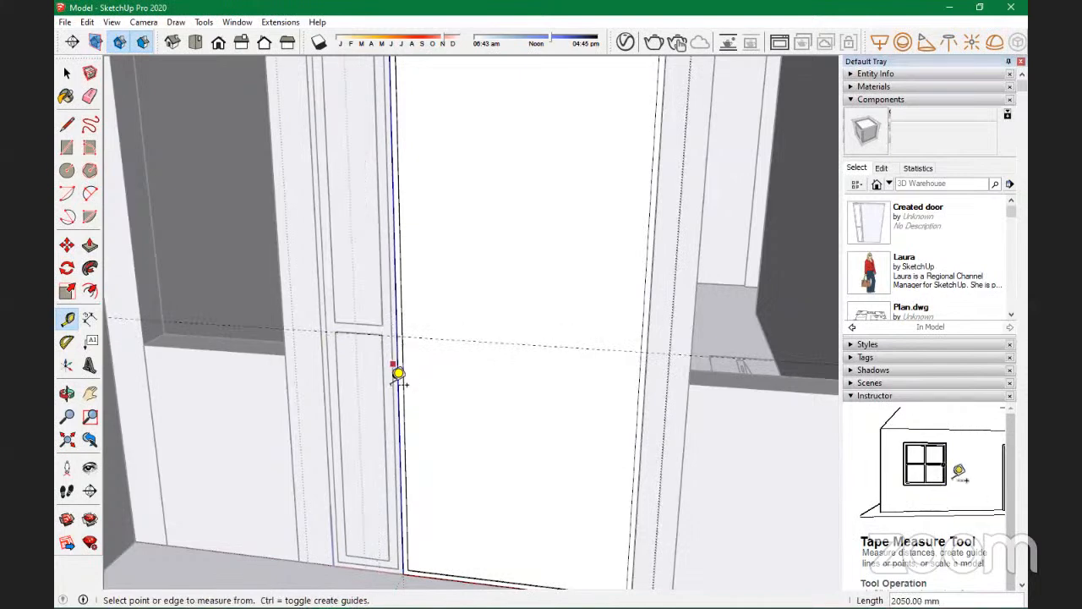
left_click(390, 566)
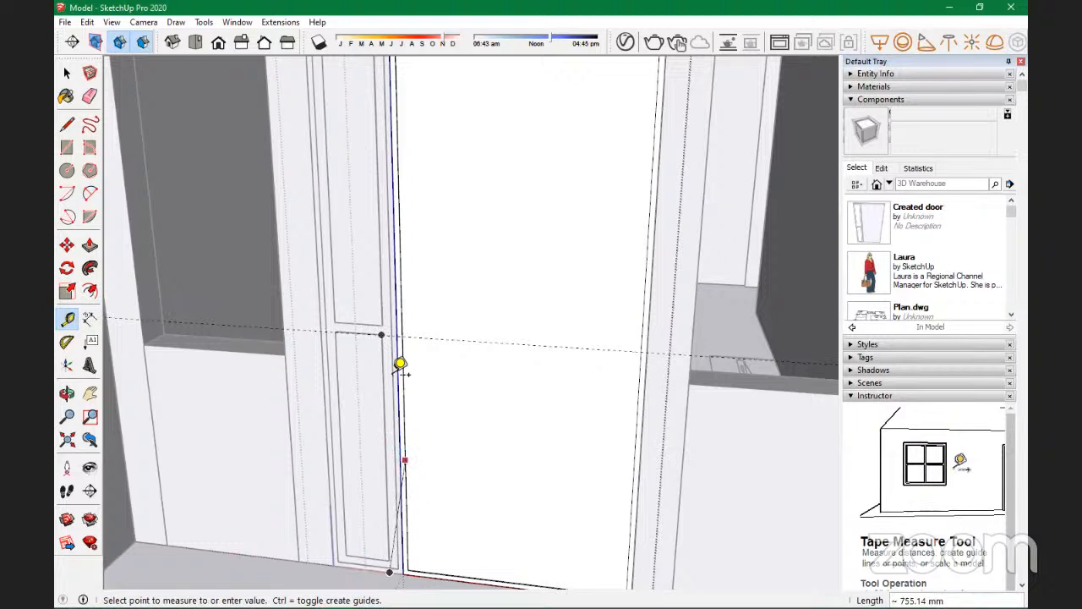
left_click(394, 330)
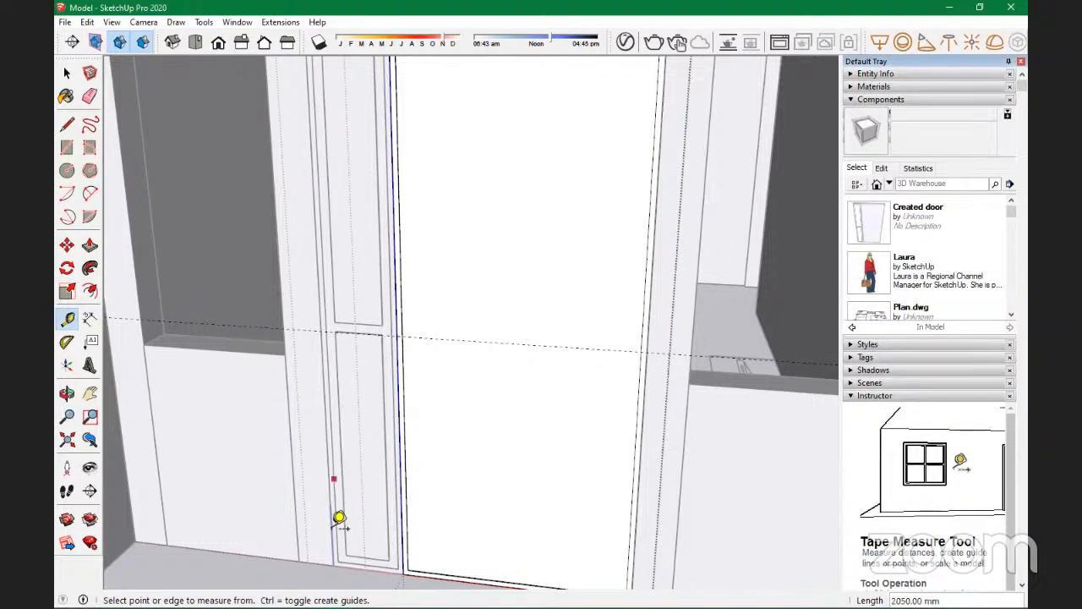
left_click(347, 565)
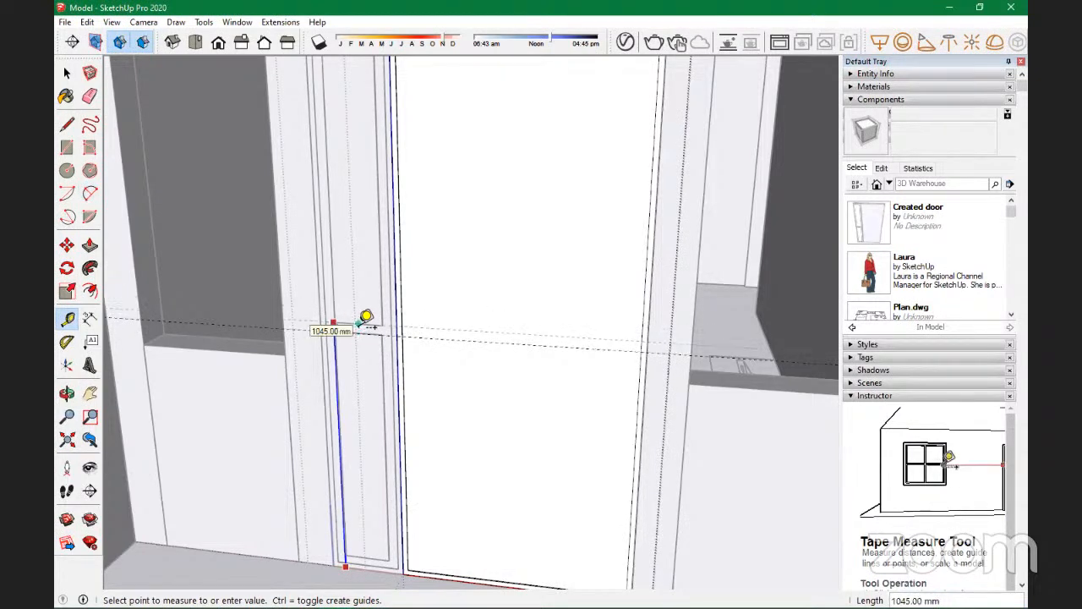
scroll(375, 321, "up", 4)
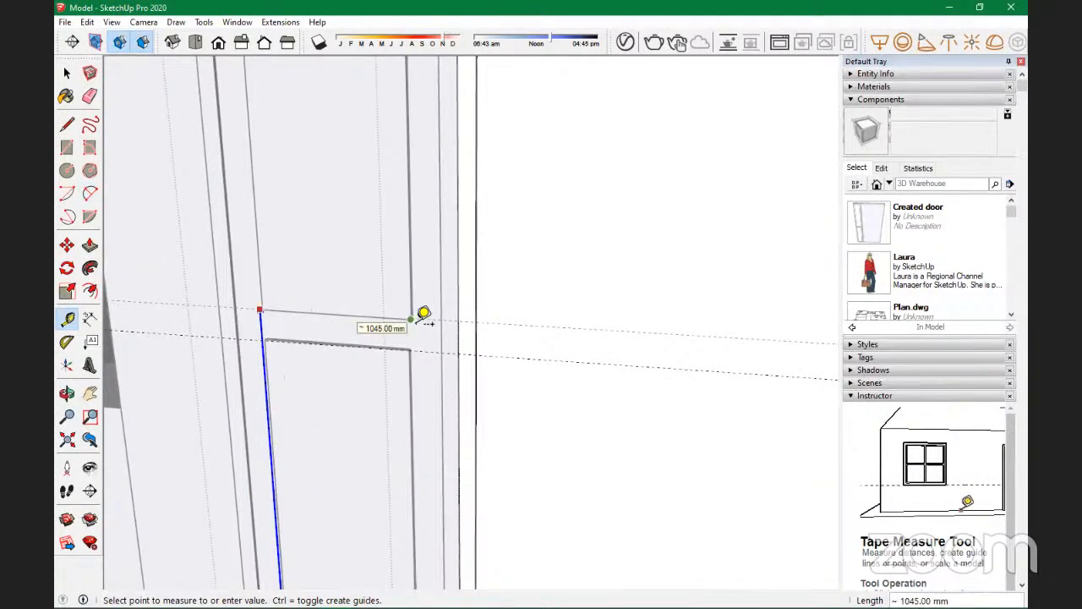
left_click(418, 316)
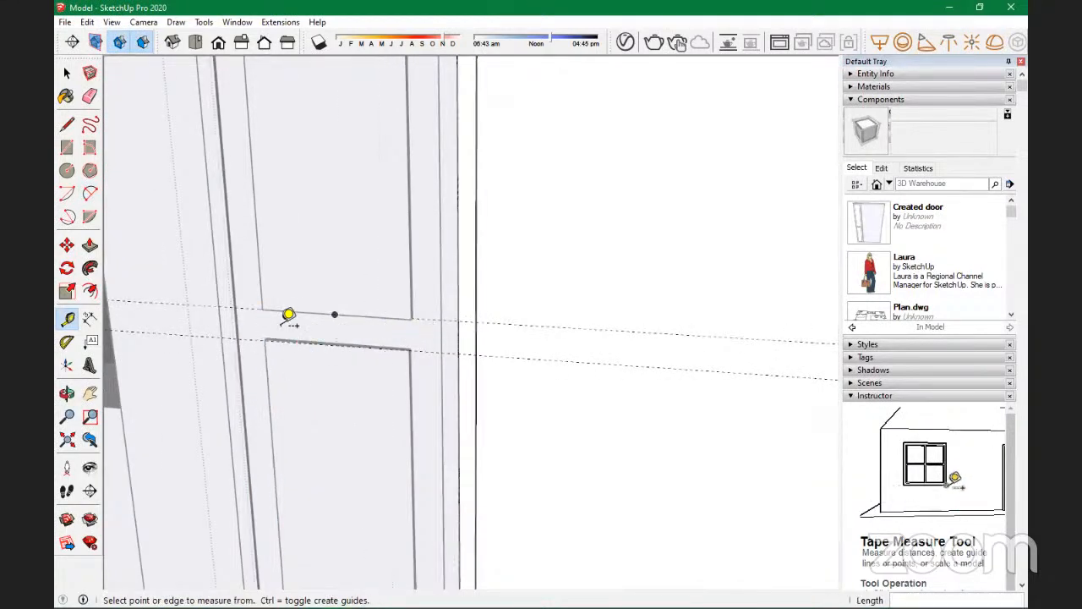
Step: Place a horizontal guide across the door, level with the top edge of the narrow leaf's upper panel
scroll(288, 313, "down", 2)
scroll(289, 315, "down", 2)
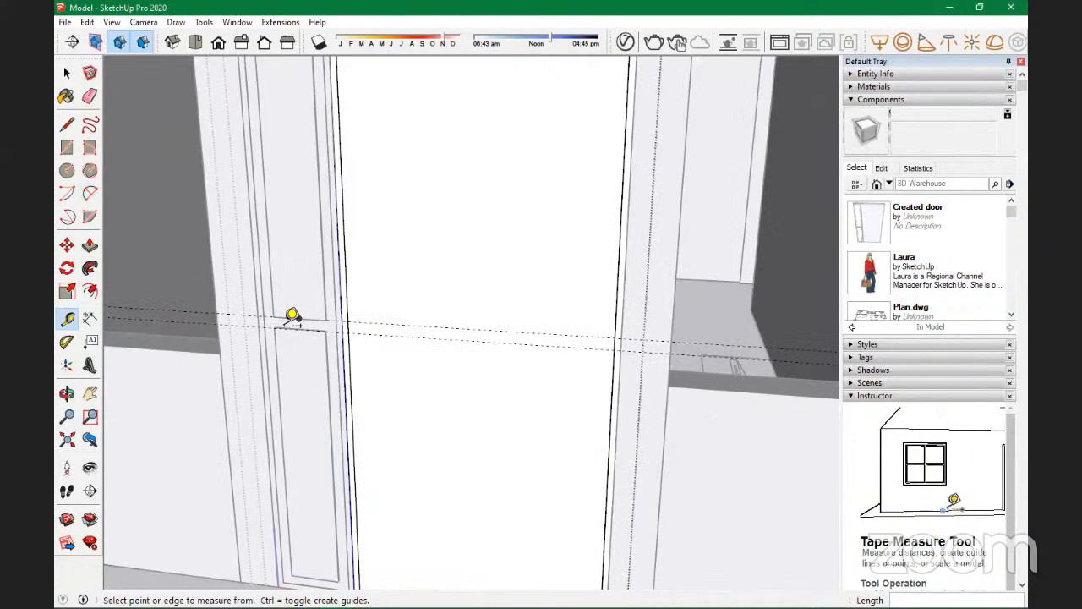
scroll(285, 325, "down", 4)
scroll(288, 165, "up", 2)
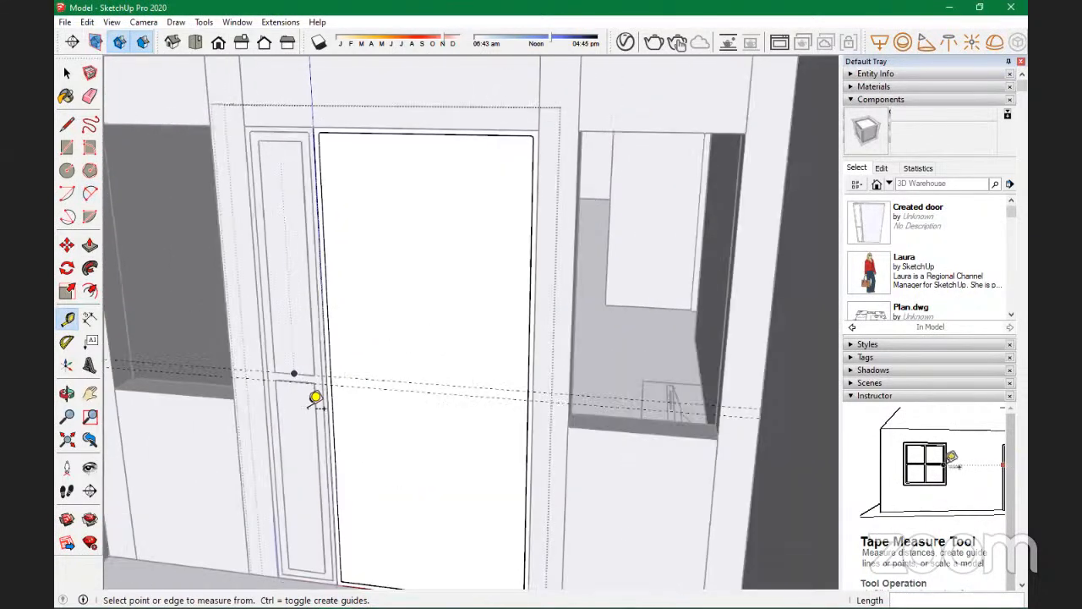
left_click(311, 354)
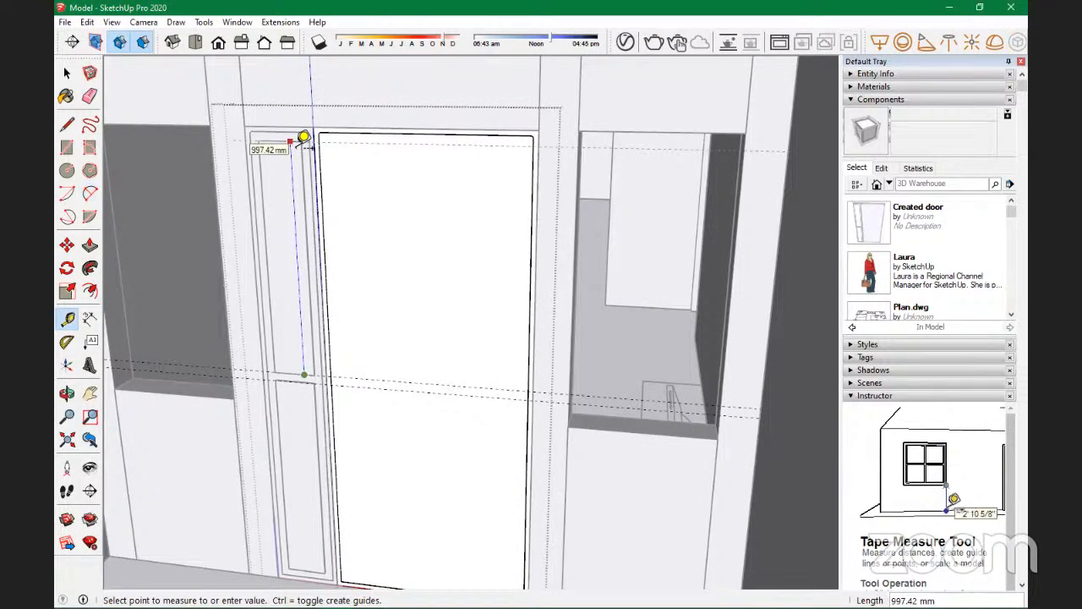
left_click(303, 137)
scroll(303, 128, "up", 1)
scroll(295, 133, "up", 3)
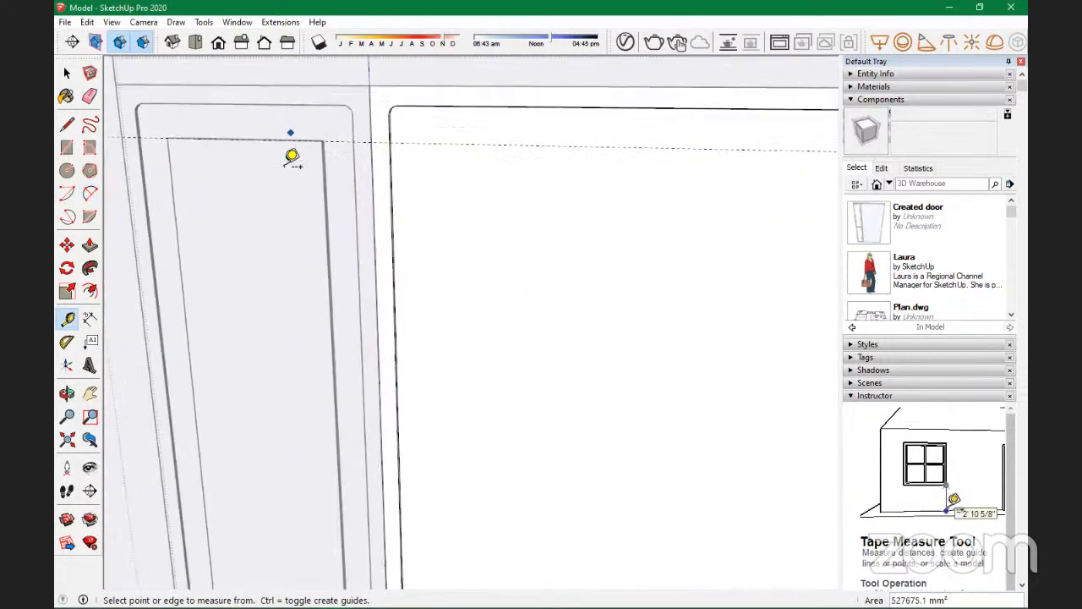
scroll(285, 223, "down", 1)
scroll(314, 207, "down", 4)
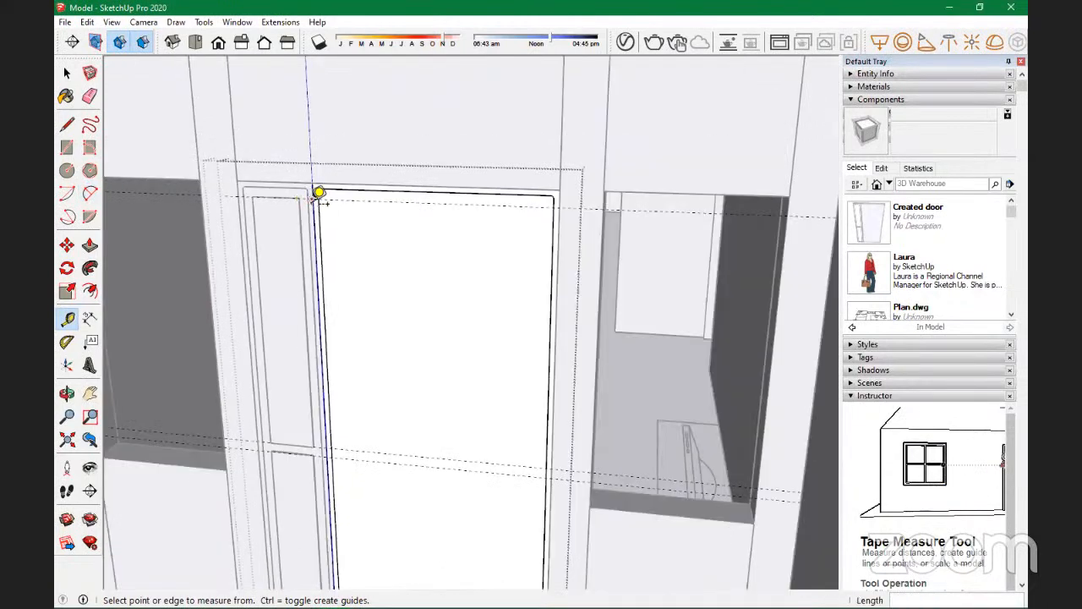
scroll(347, 181, "up", 2)
scroll(349, 207, "up", 1)
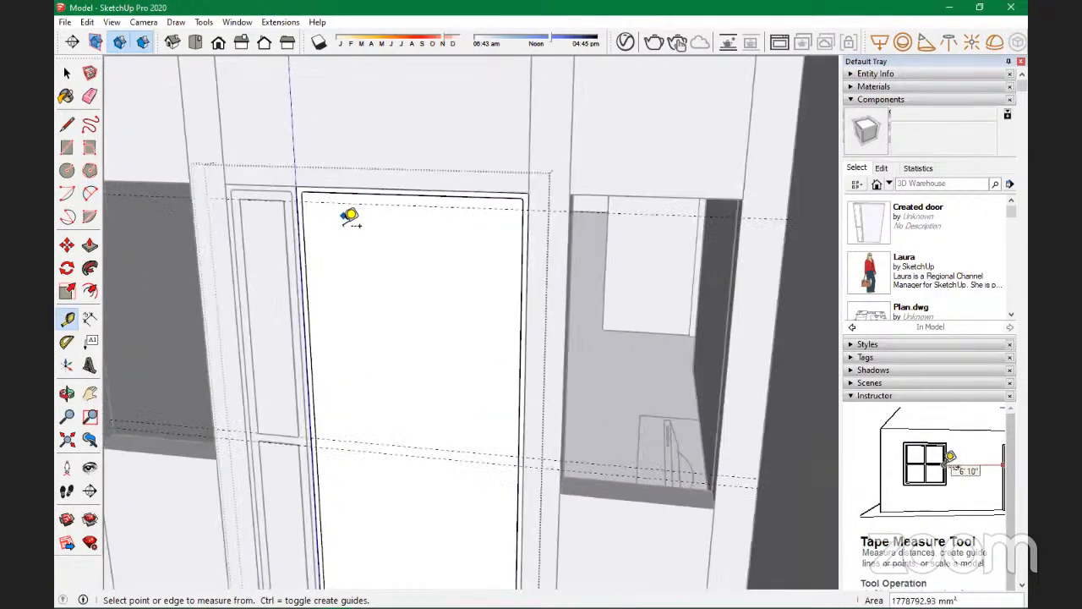
key("f")
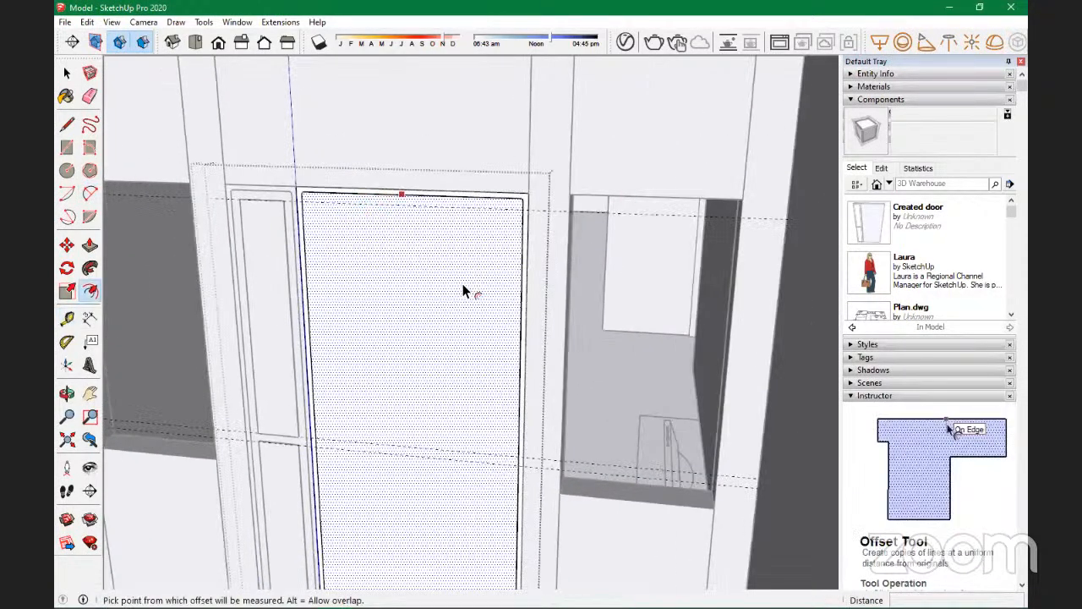
left_click(463, 292)
left_click(450, 213)
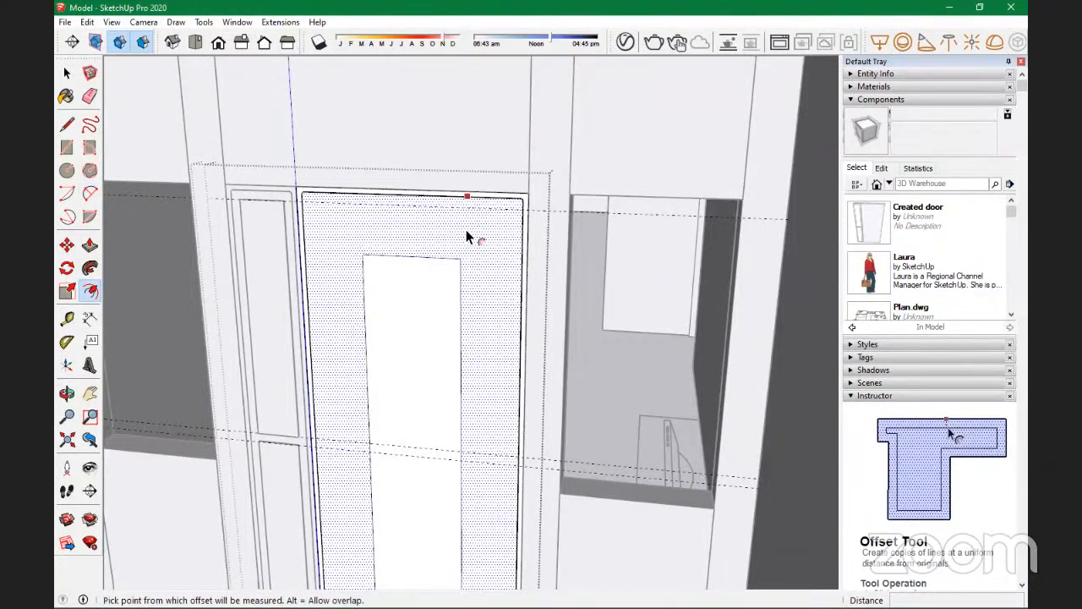
key("ctrl+z")
Step: Offset the wide leaf's recessed face inward by about 38 mm, reaching the guide level with the narrow leaf's upper panel top
left_click(458, 214)
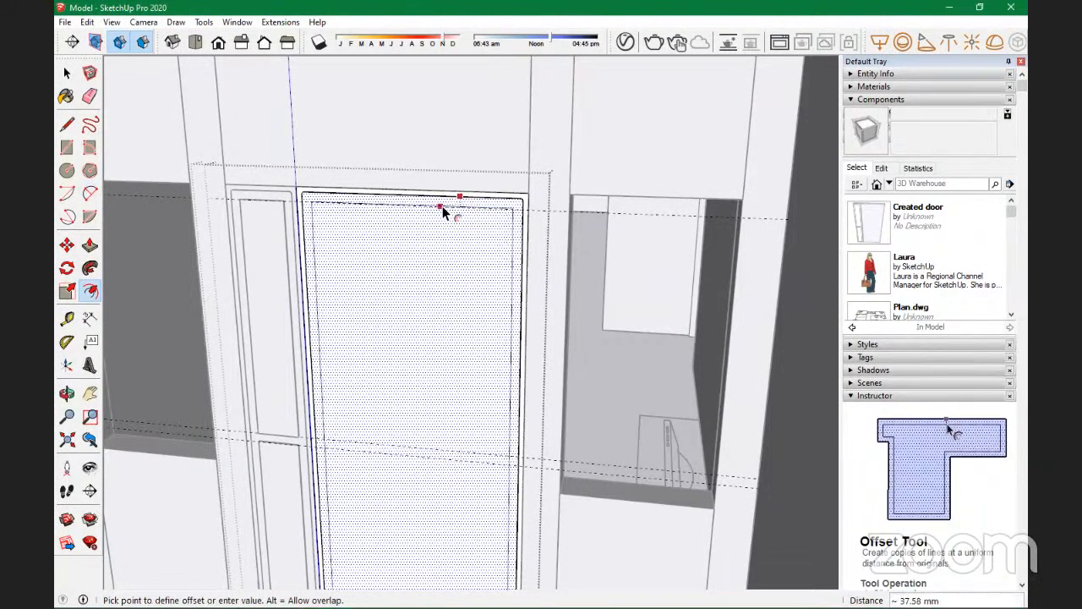
left_click(442, 206)
scroll(470, 287, "down", 2)
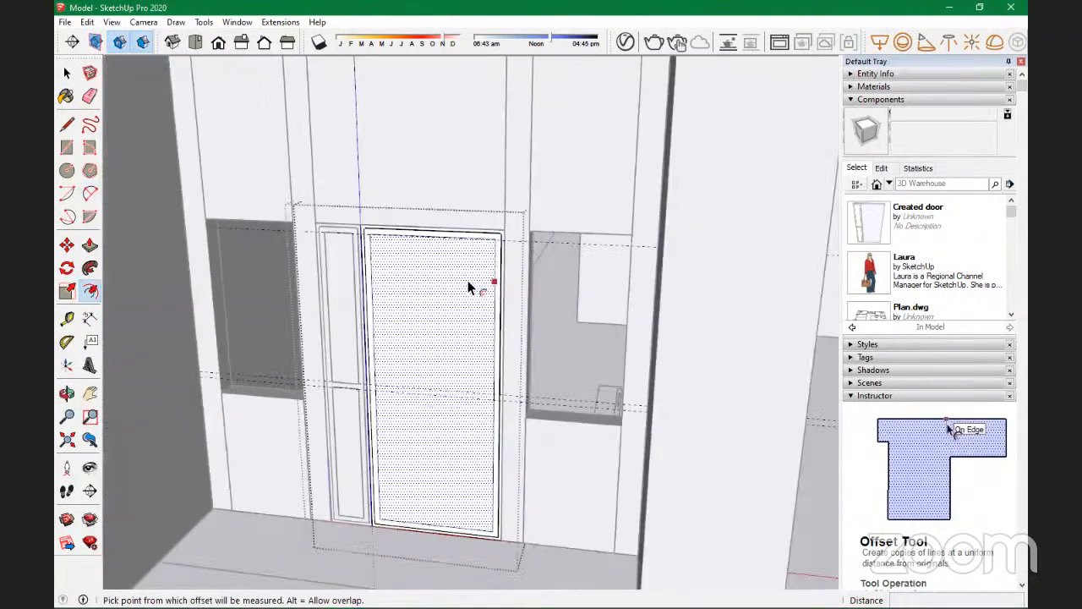
scroll(439, 437, "up", 3)
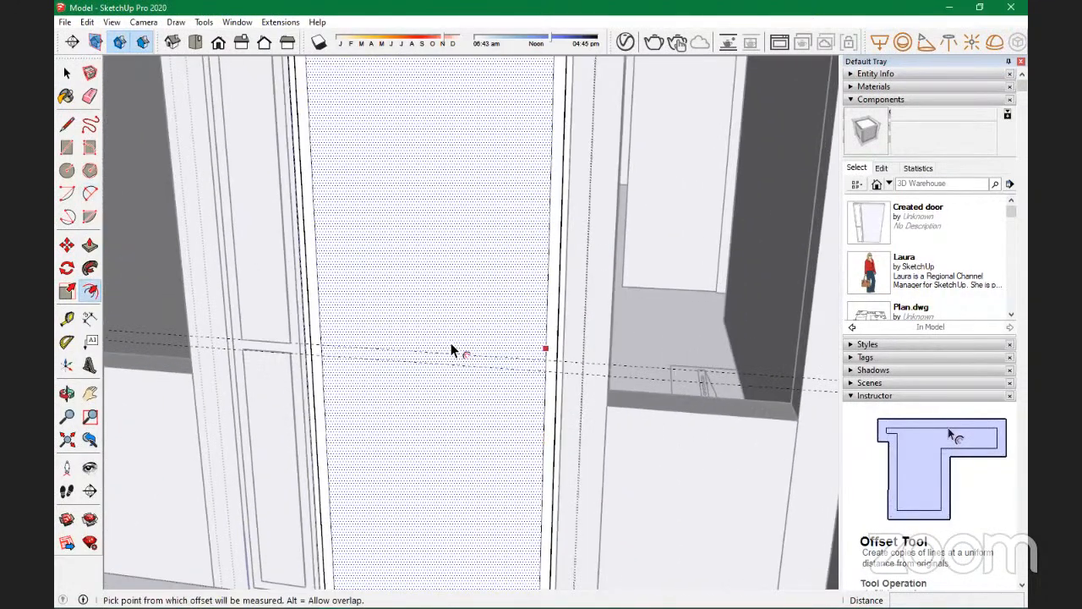
scroll(451, 350, "down", 2)
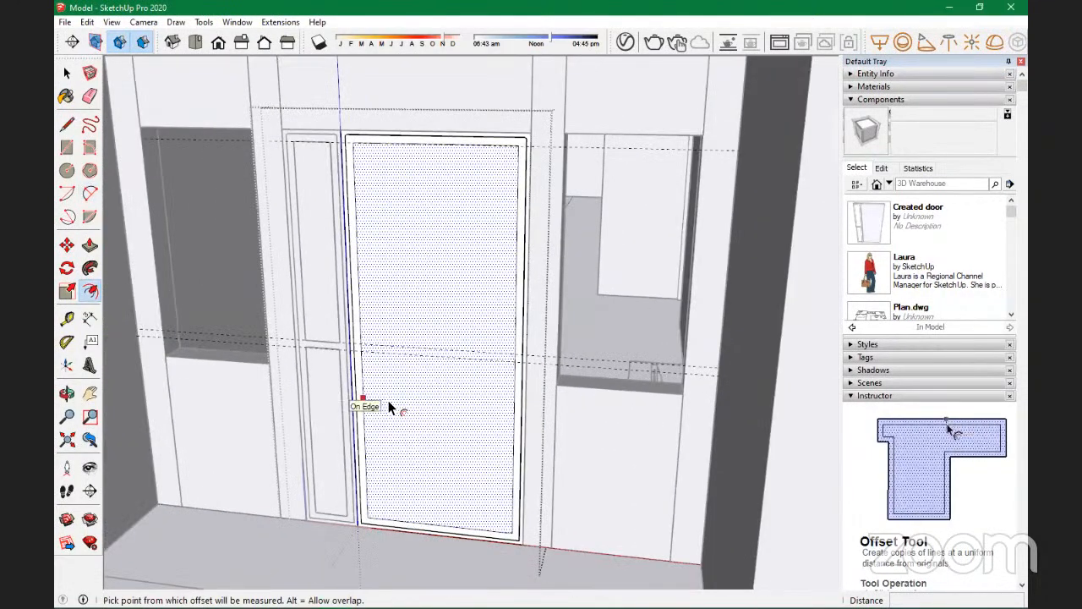
Step: Draw a vertical centre line between the top and bottom midpoints of the wide leaf's inner outline
key("l")
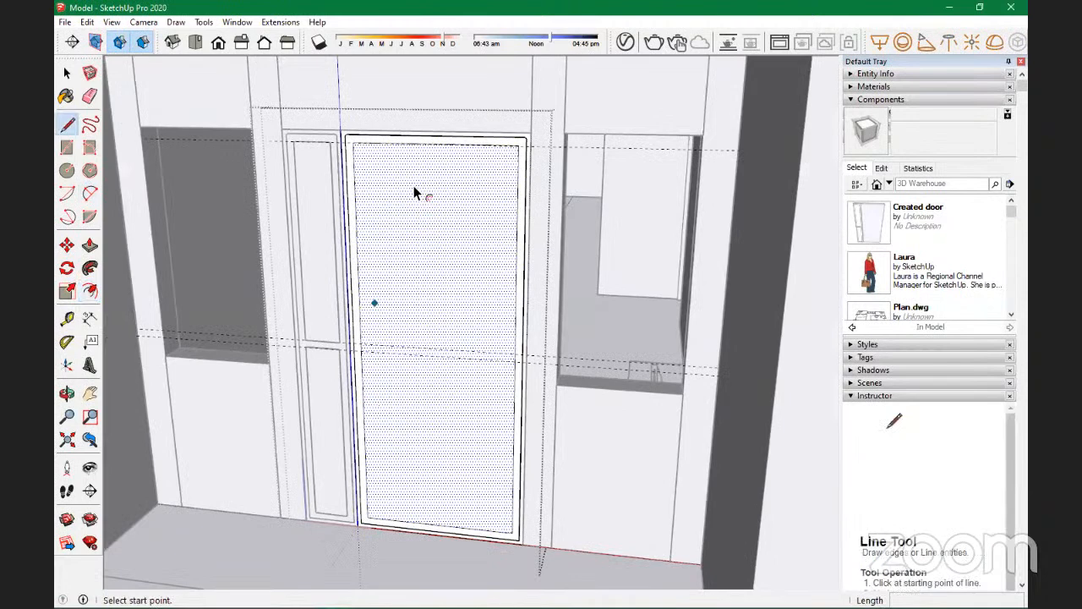
left_click(433, 145)
left_click(435, 523)
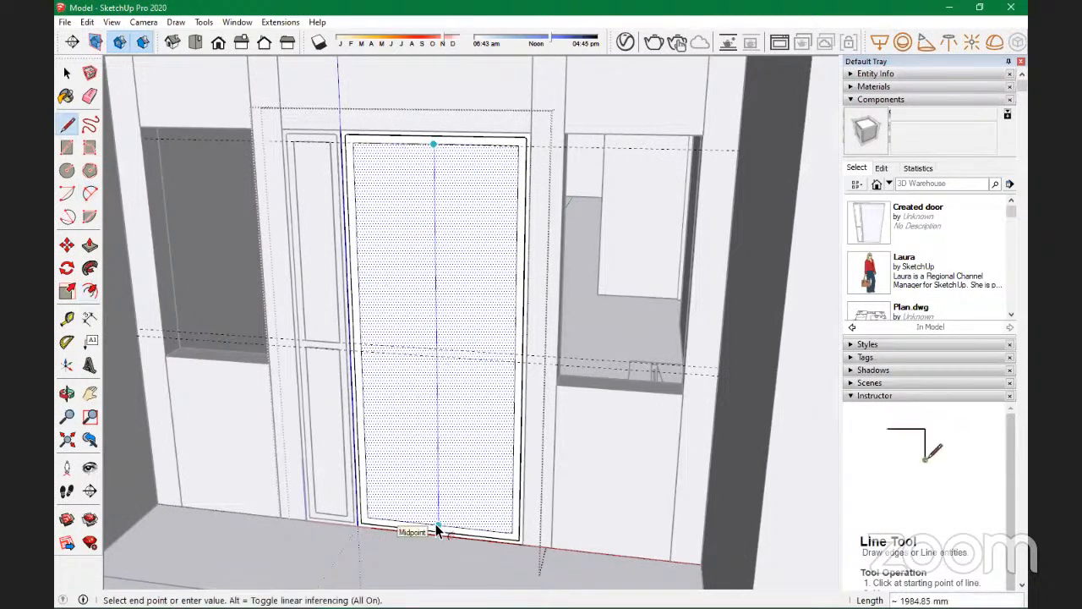
Step: Draw a line along the upper middle guide and a rectangle between the two middle guides to form the wide leaf's cross rail
left_click(502, 360)
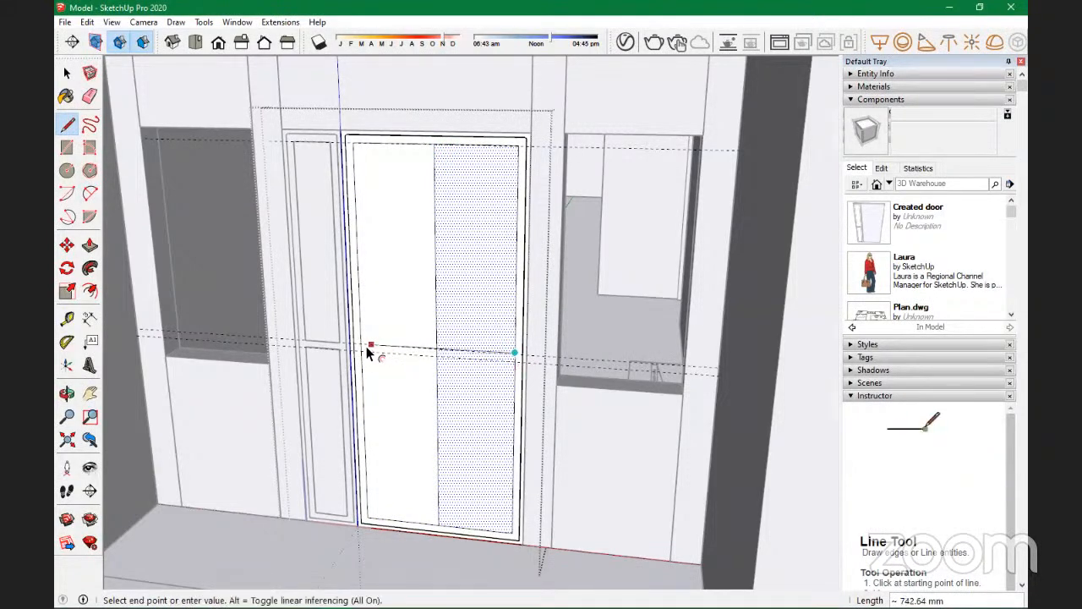
scroll(363, 348, "up", 1)
left_click(363, 347)
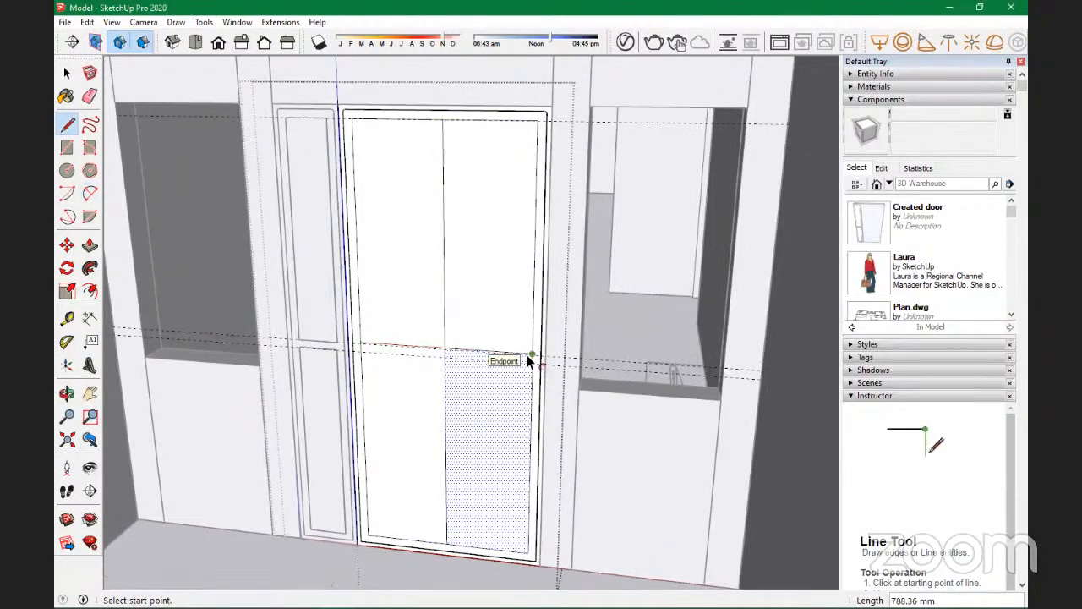
key("r")
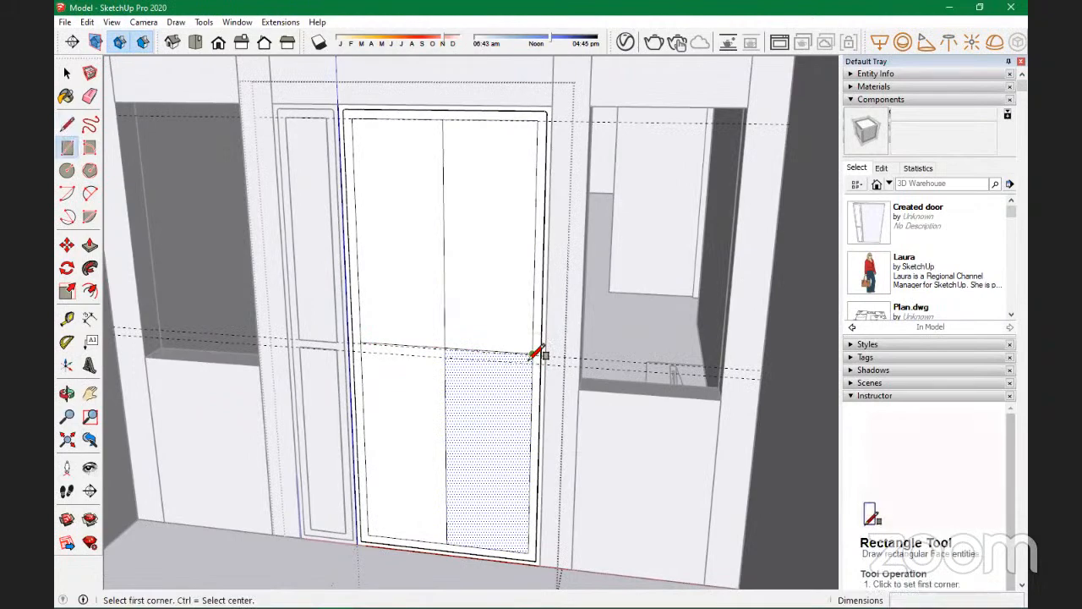
left_click(532, 354)
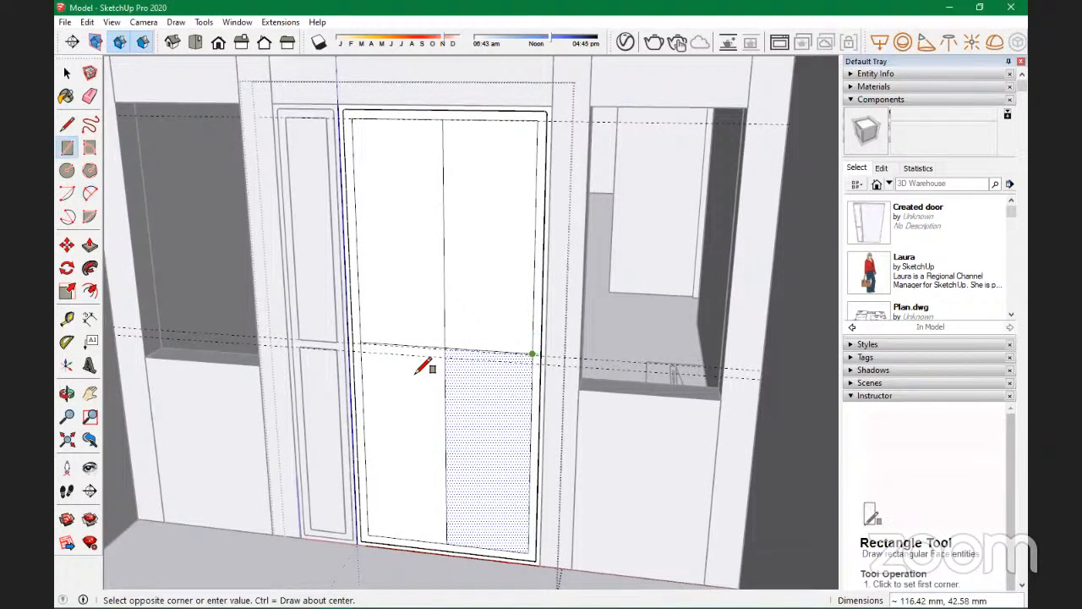
left_click(362, 351)
key("space")
scroll(431, 366, "up", 2)
scroll(437, 369, "down", 1)
scroll(448, 369, "down", 1)
Step: Try copying the upper segment of the wide leaf's vertical centre line 10 mm to its right
key("e")
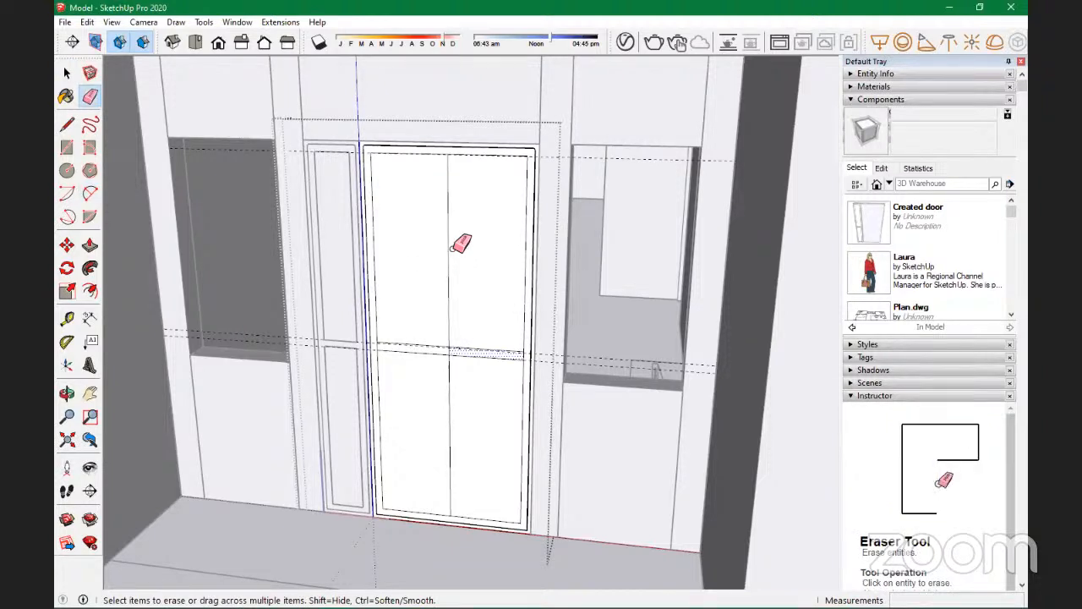
key("m")
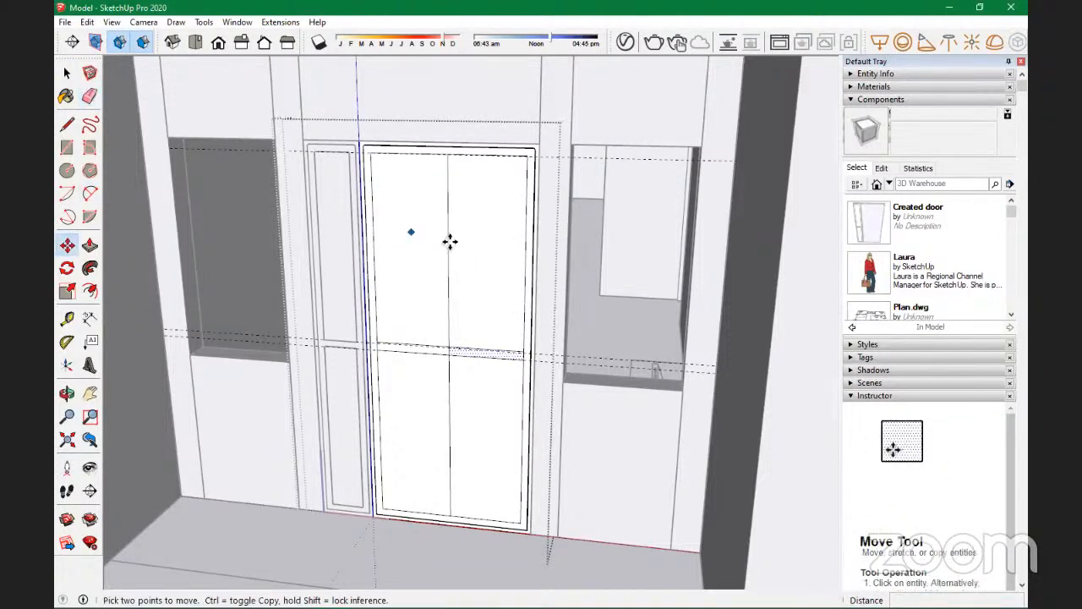
key("space")
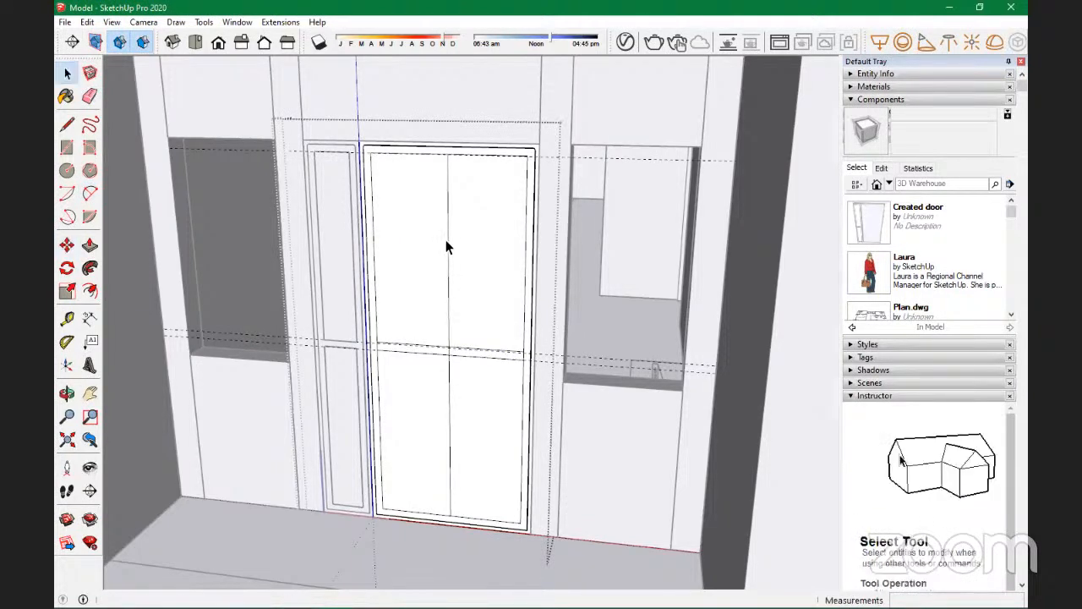
left_click(447, 237)
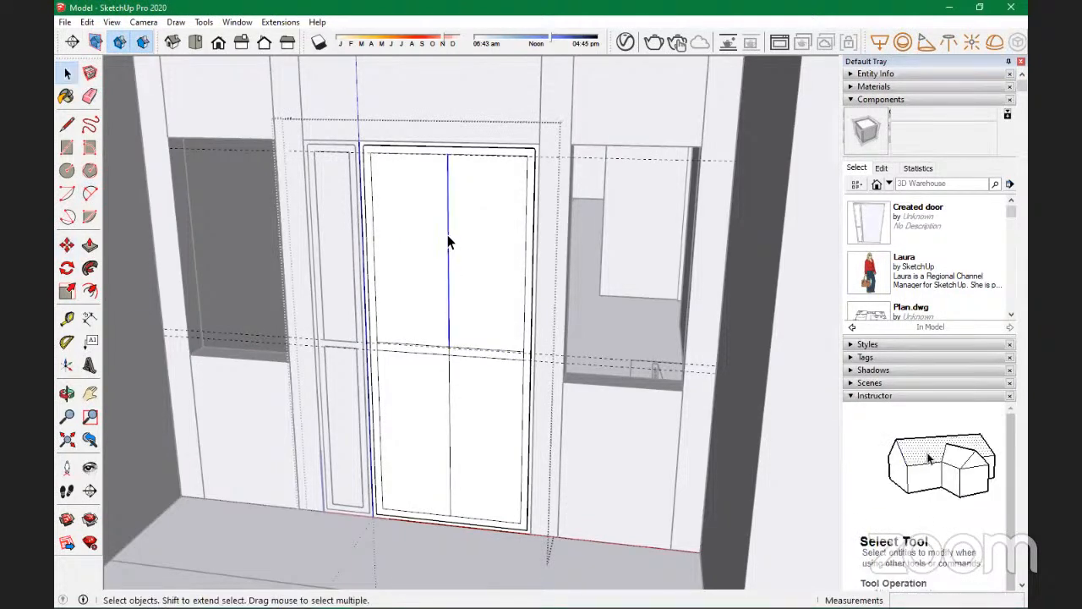
key("m")
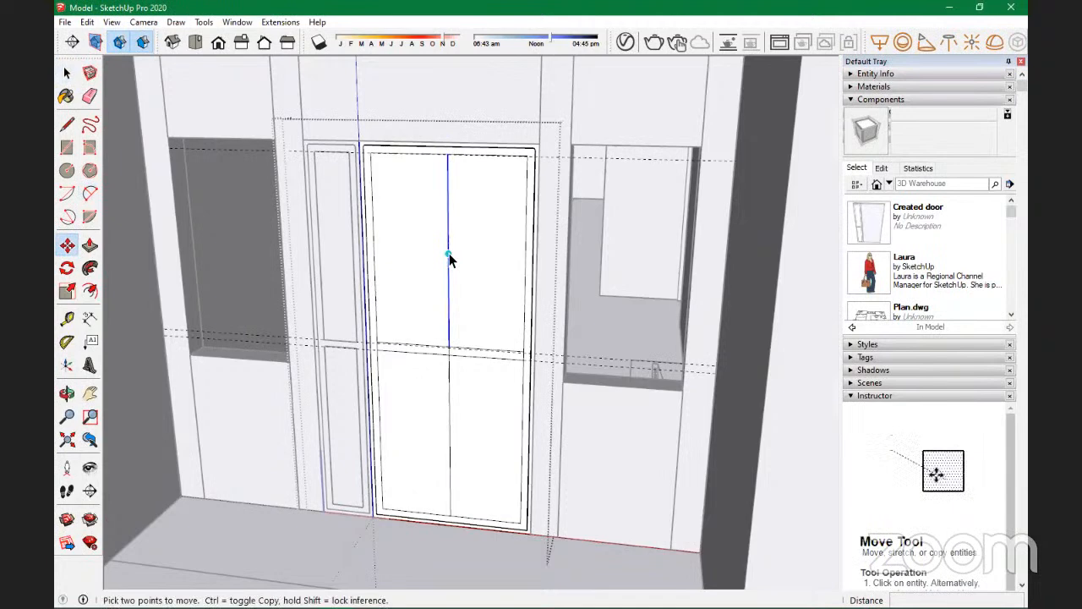
left_click(450, 254)
key("ctrl")
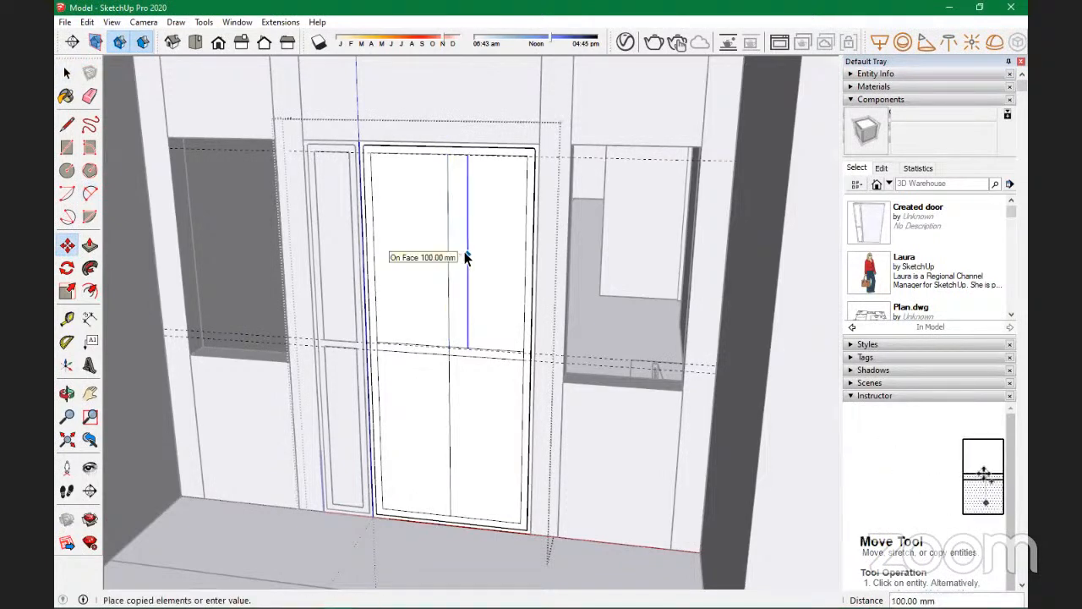
type("10")
key("Return")
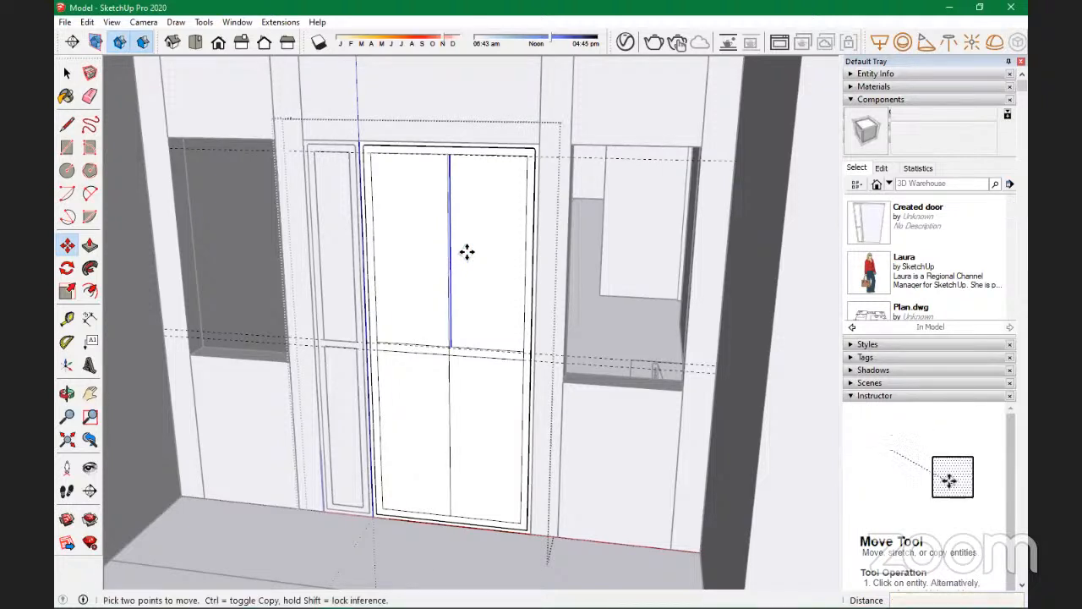
Step: Copy the upper segment of the wide leaf's vertical centre line 18 mm to its right
left_click(449, 254)
key("ctrl")
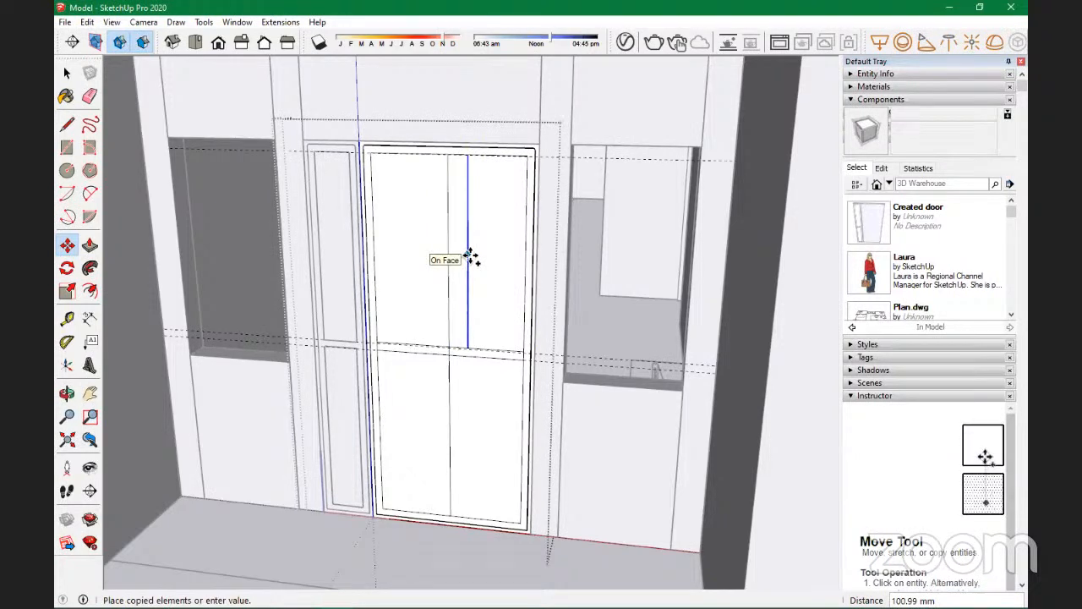
type("3")
key("BackSpace")
type("18")
key("Return")
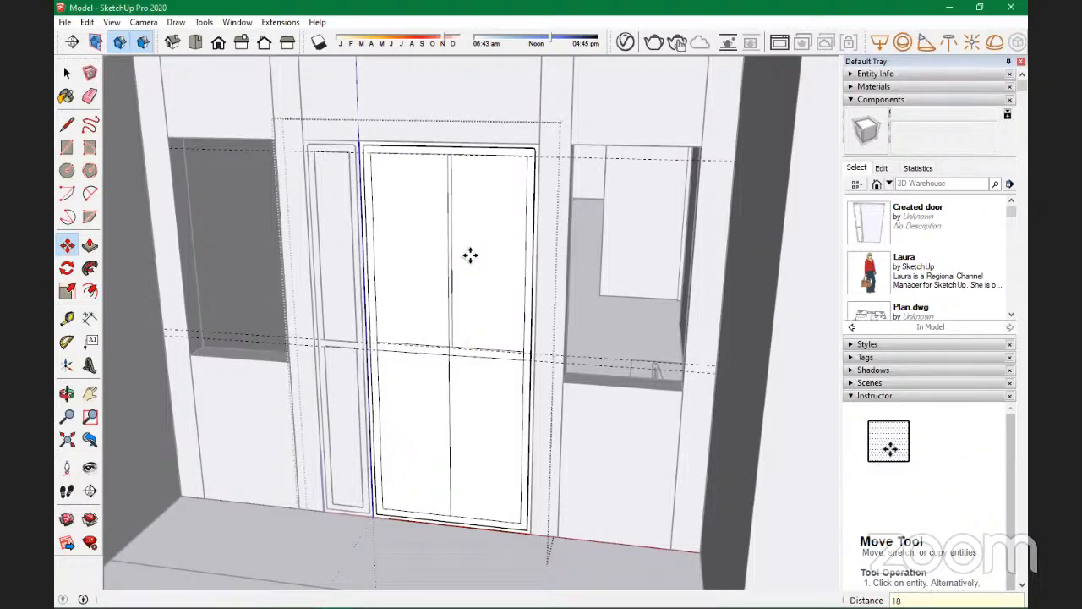
Step: Copy the upper segment of the wide leaf's vertical centre line 18 mm to its left
scroll(451, 278, "up", 4)
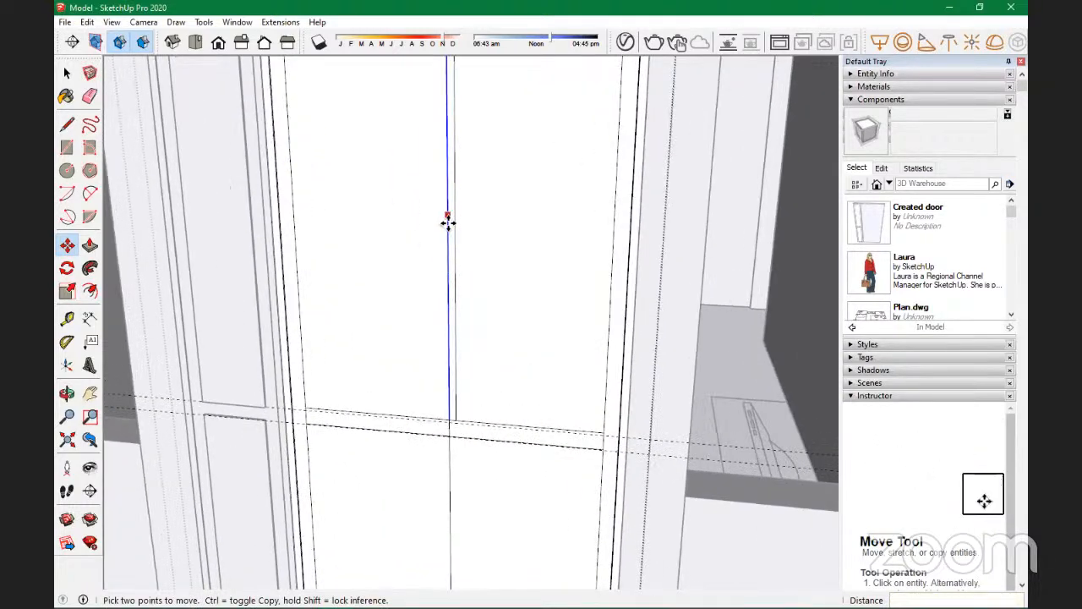
left_click(448, 228)
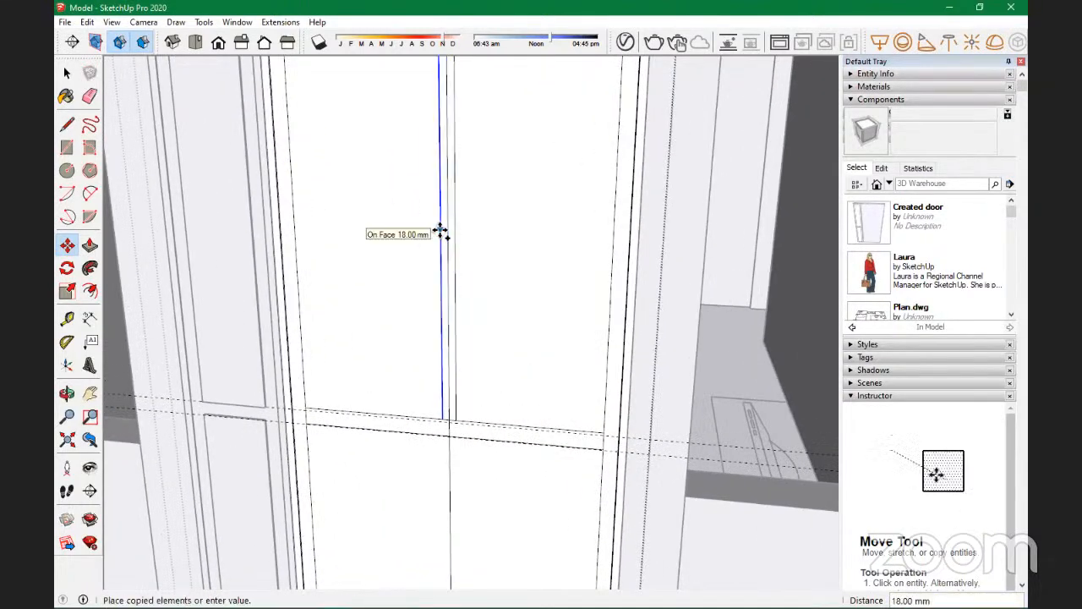
left_click(440, 230)
scroll(449, 189, "down", 4)
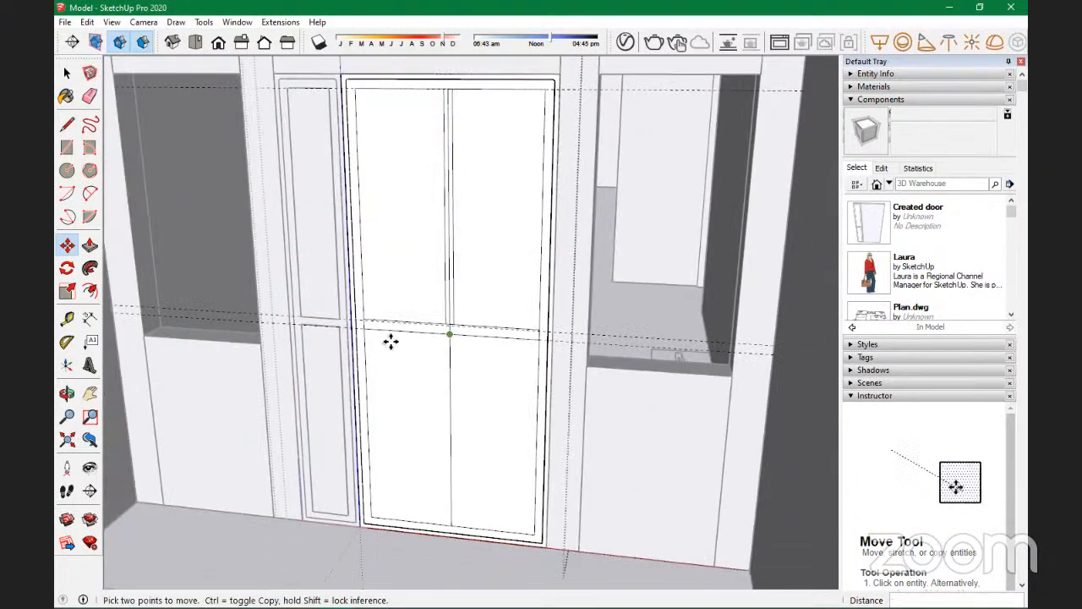
Step: Draw rectangles along the vertical bar's edges, extending it from the top to the bottom of the wide leaf's inner outline
left_click(67, 147)
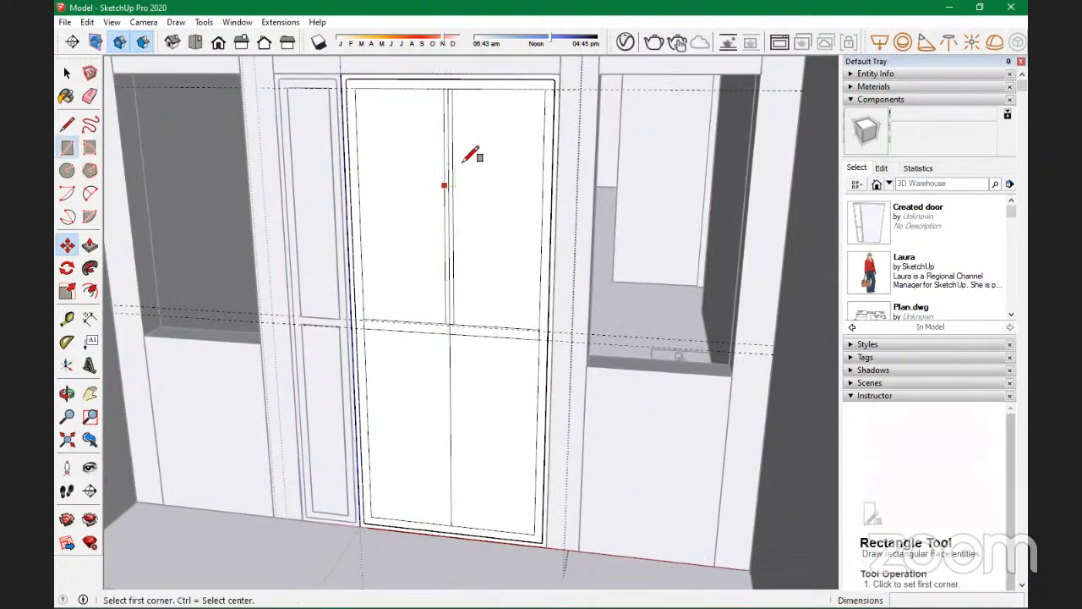
left_click(452, 88)
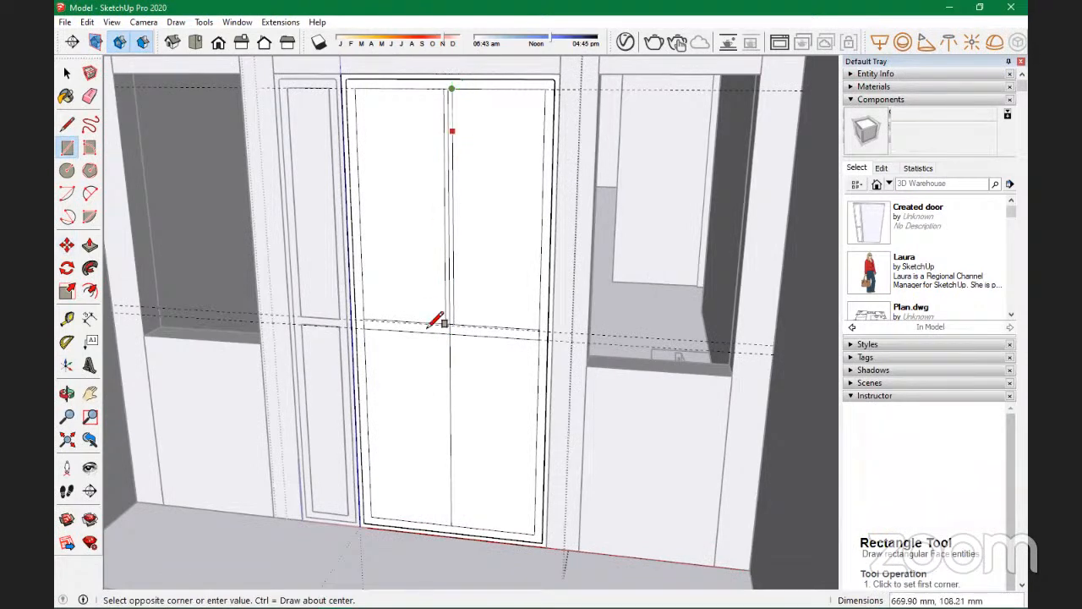
left_click(443, 524)
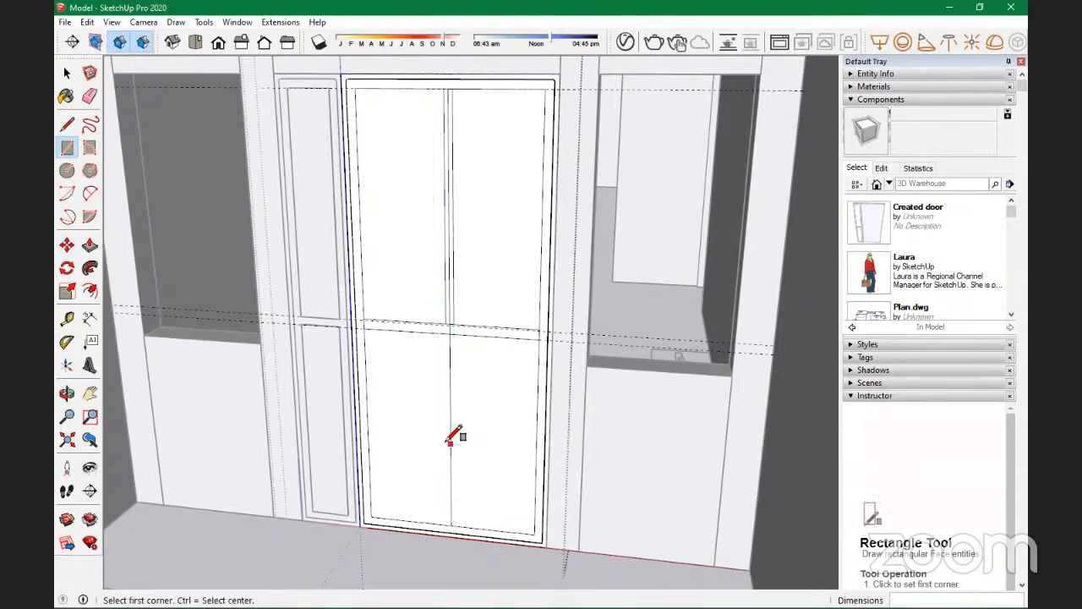
left_click(452, 88)
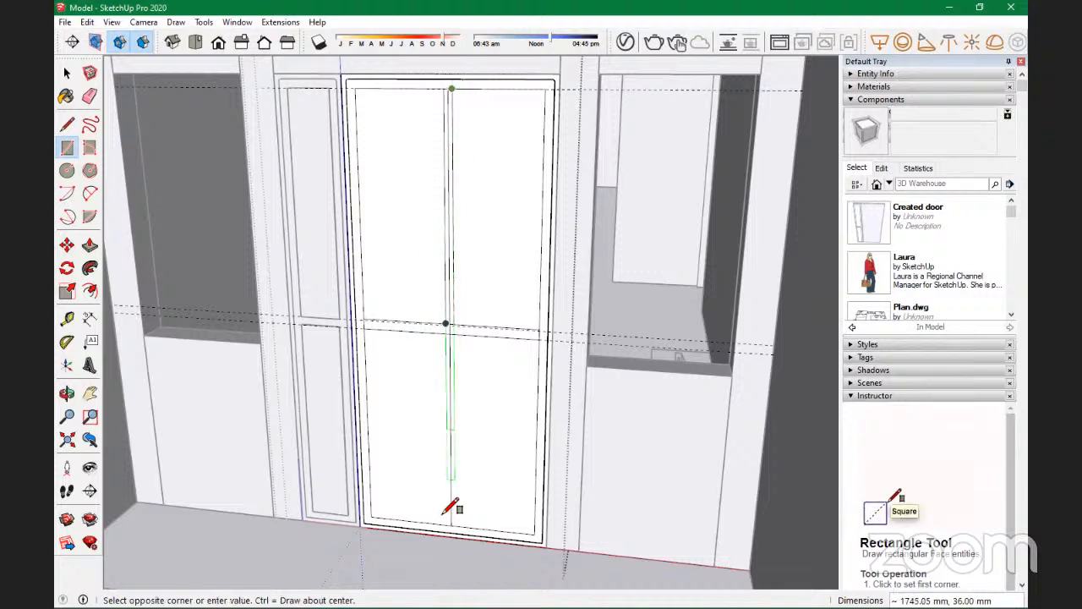
scroll(450, 526, "up", 5)
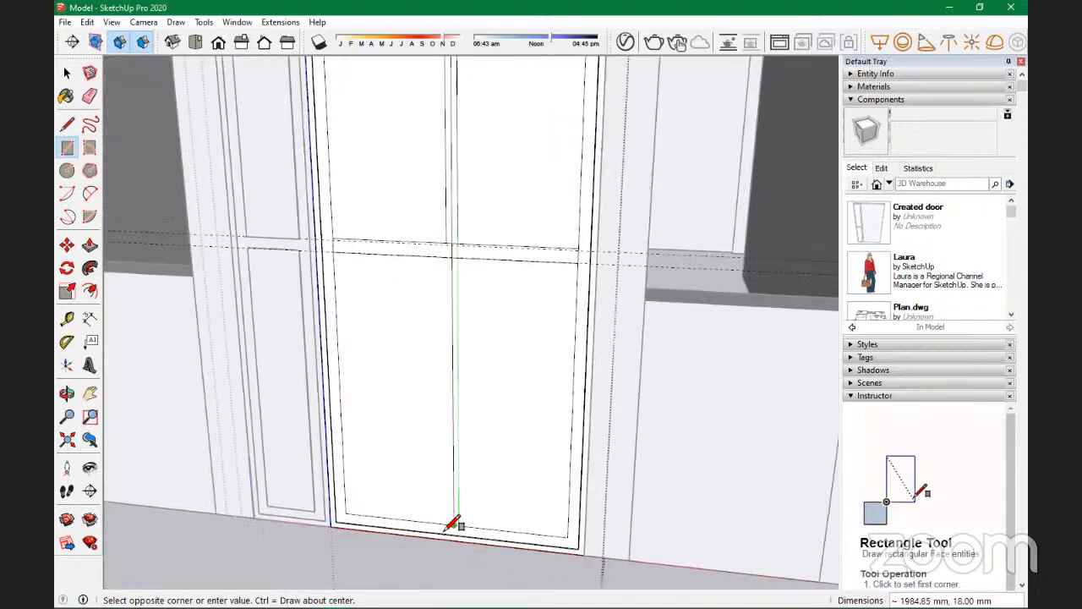
left_click(458, 520)
scroll(454, 490, "down", 3)
scroll(459, 234, "up", 1)
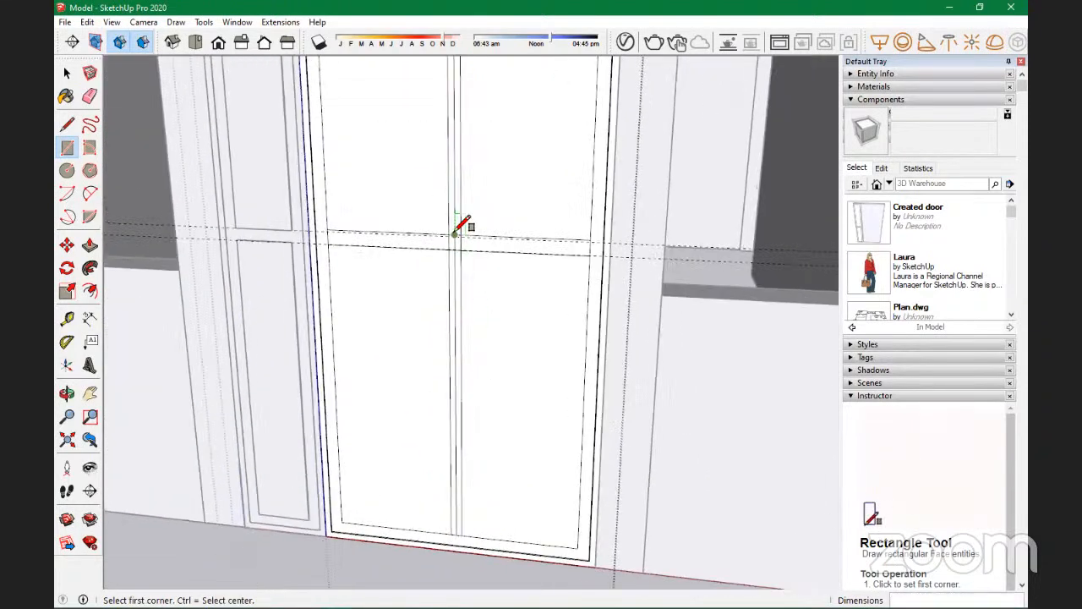
Step: Erase the vertical centre line, the lines crossing at the middle of the bars, and the horizontal guides on the wide leaf
scroll(456, 230, "up", 2)
key("e")
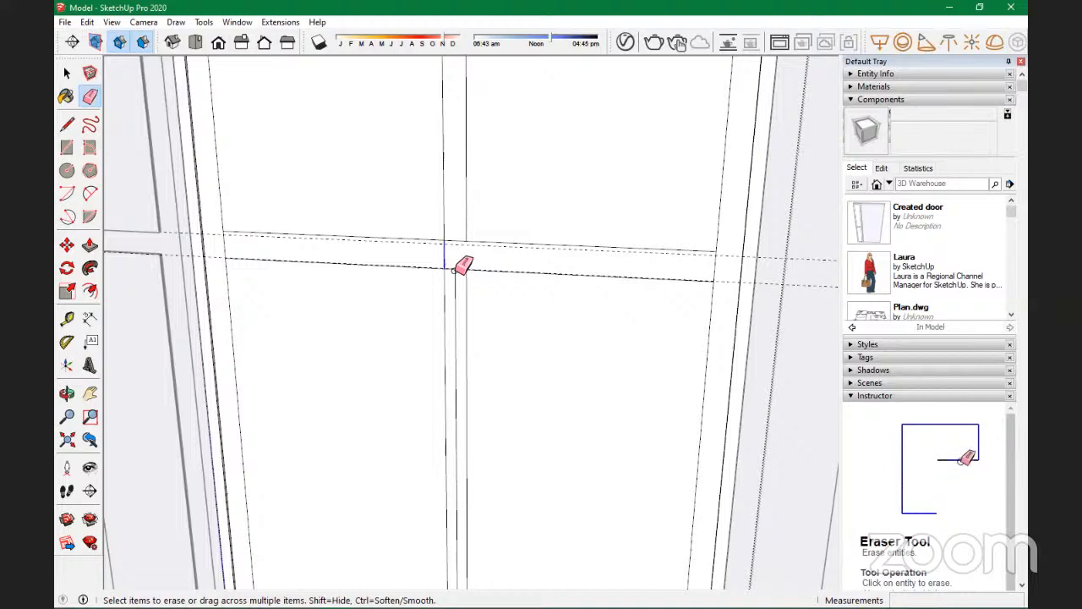
left_click_drag(457, 275, 453, 272)
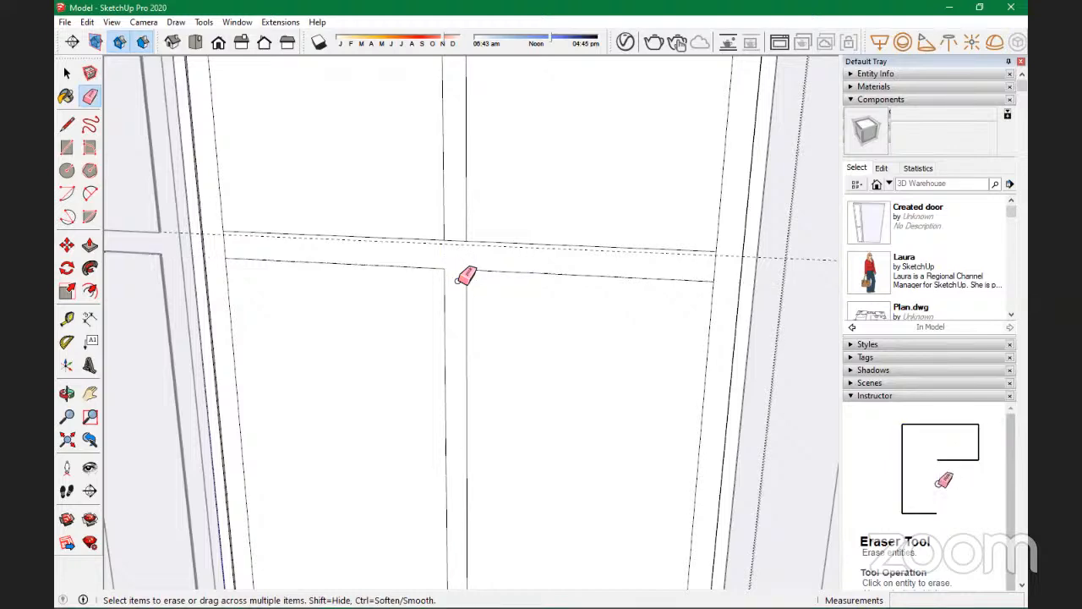
scroll(506, 328, "down", 1)
scroll(498, 301, "down", 1)
scroll(482, 282, "down", 3)
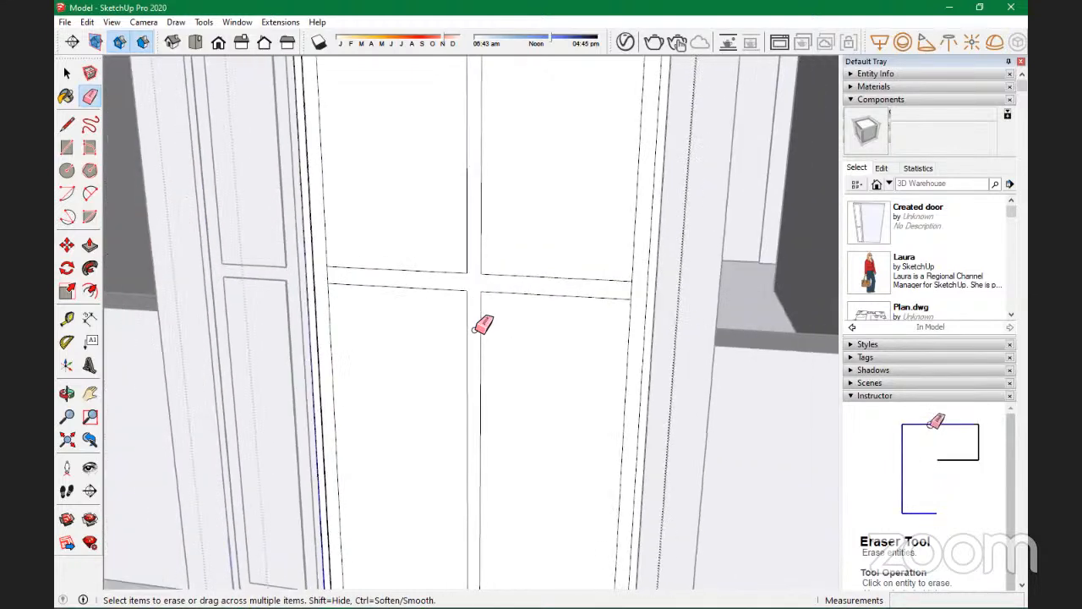
Step: Erase the short outline segments closing the vertical bar at its upper and lower ends
scroll(479, 76, "up", 4)
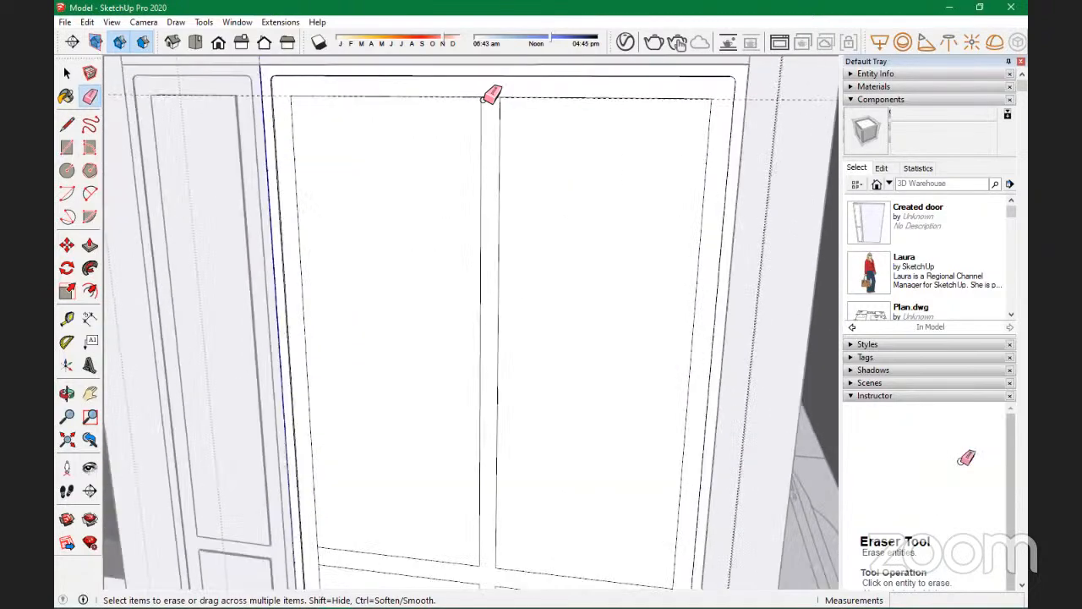
scroll(519, 140, "down", 4)
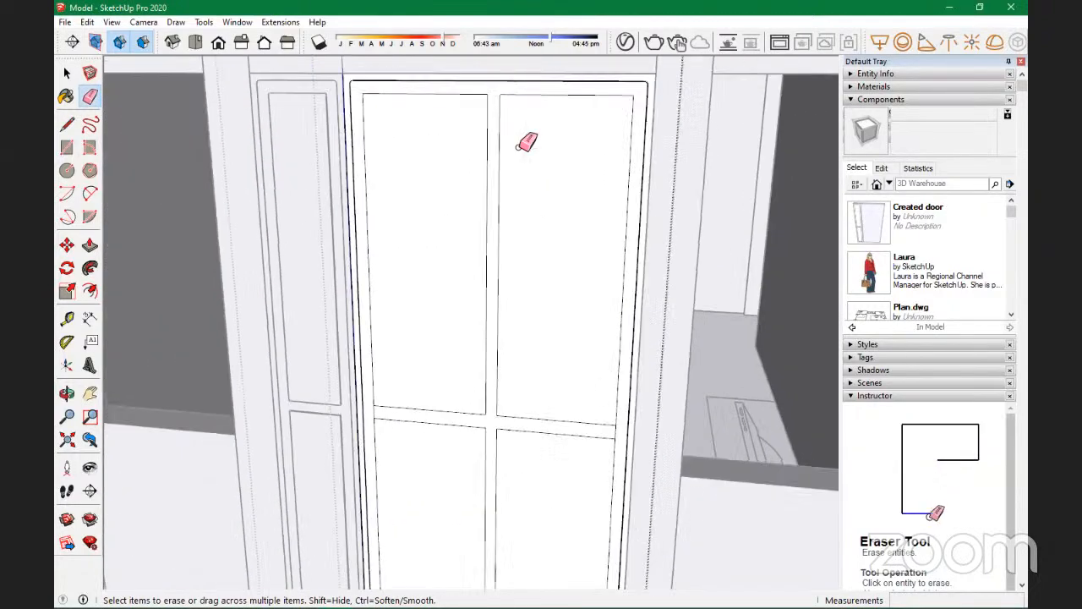
scroll(501, 494, "up", 3)
scroll(501, 495, "up", 1)
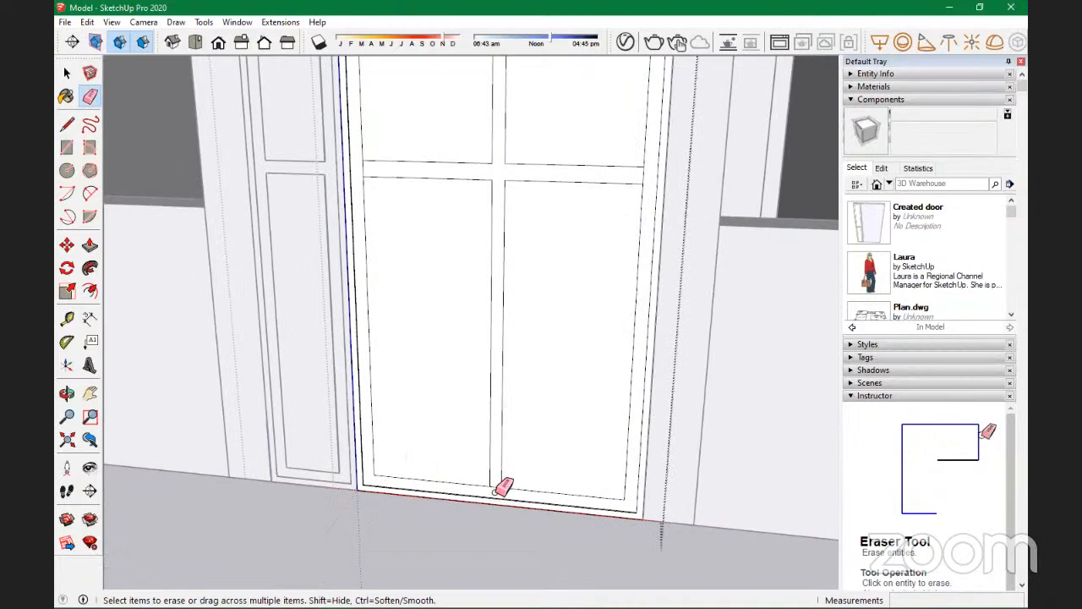
scroll(527, 476, "down", 3)
Step: Push/pull the wide leaf's frame and crossbar face outward by 10.18 mm
middle_click_drag(536, 415, 437, 437)
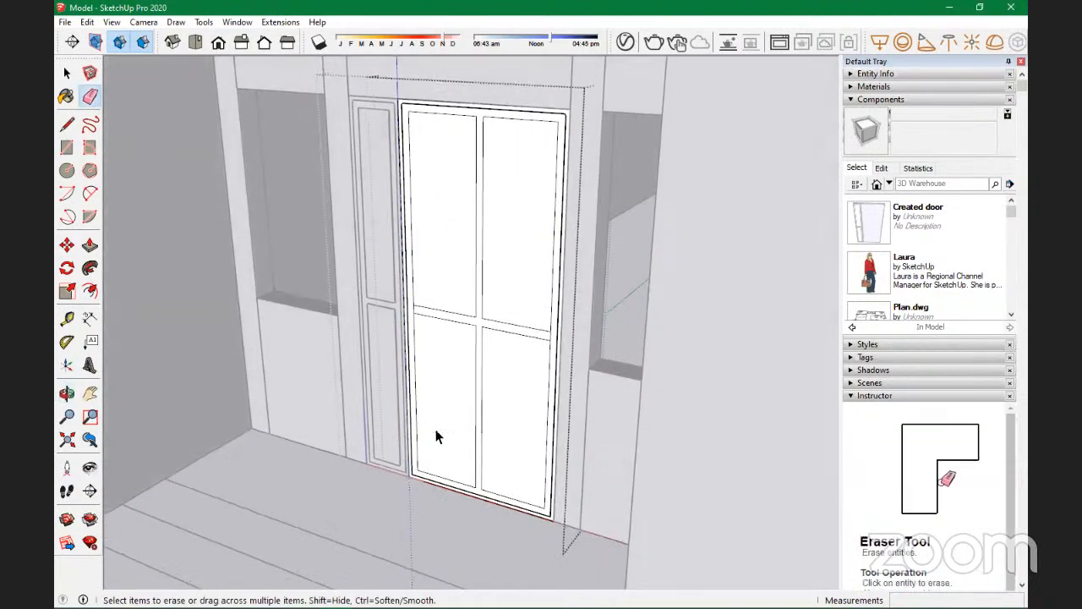
key("space")
key("p")
left_click(480, 320)
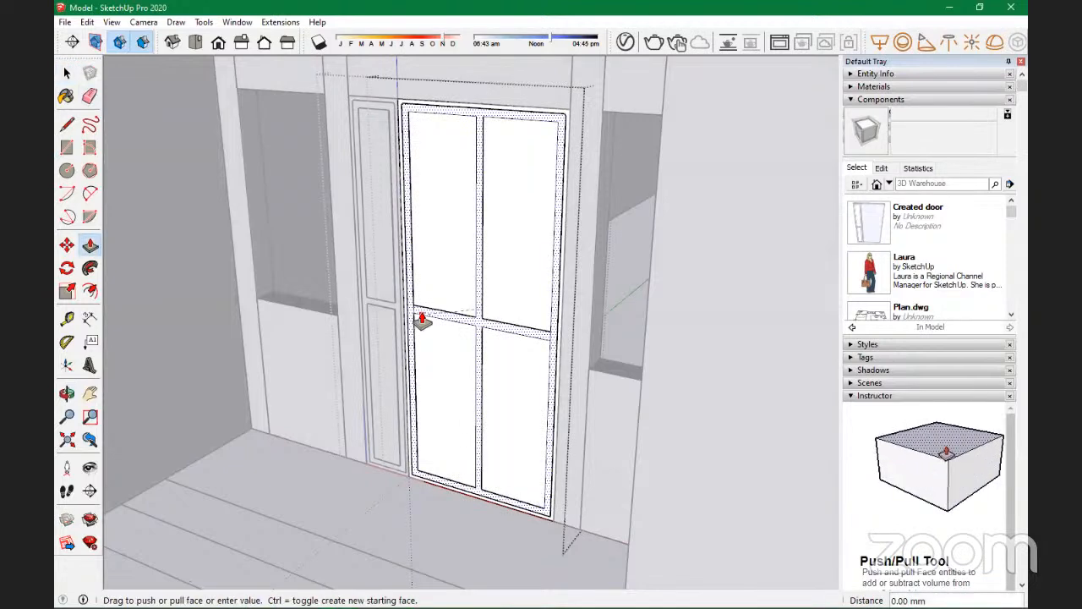
left_click(398, 313)
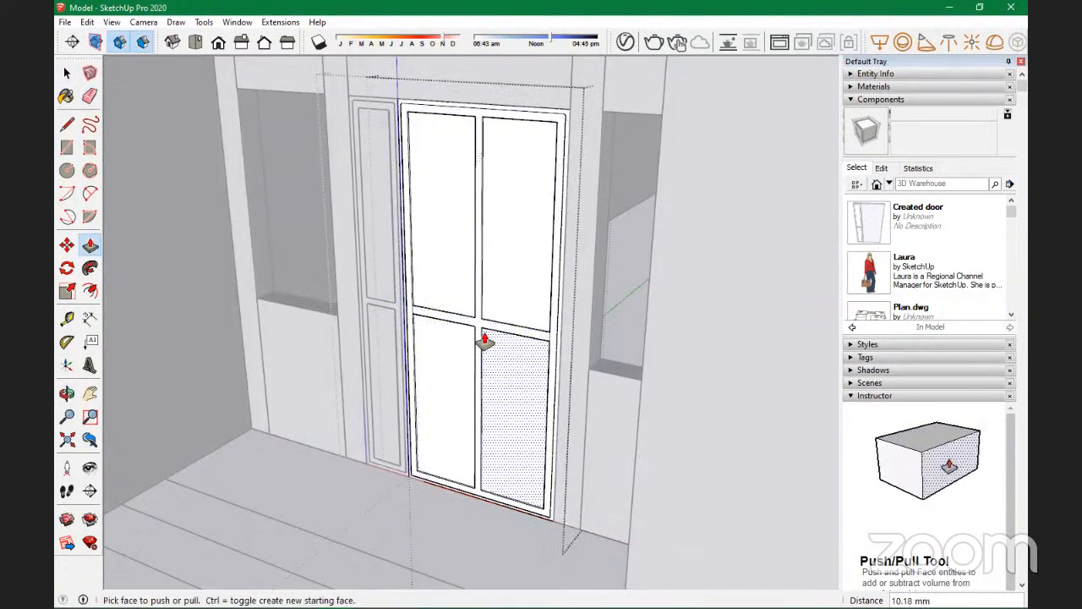
Step: Examine the depth of the wide leaf's raised frame and bars against the narrow leaf's frame
scroll(456, 311, "up", 5)
scroll(495, 294, "down", 6)
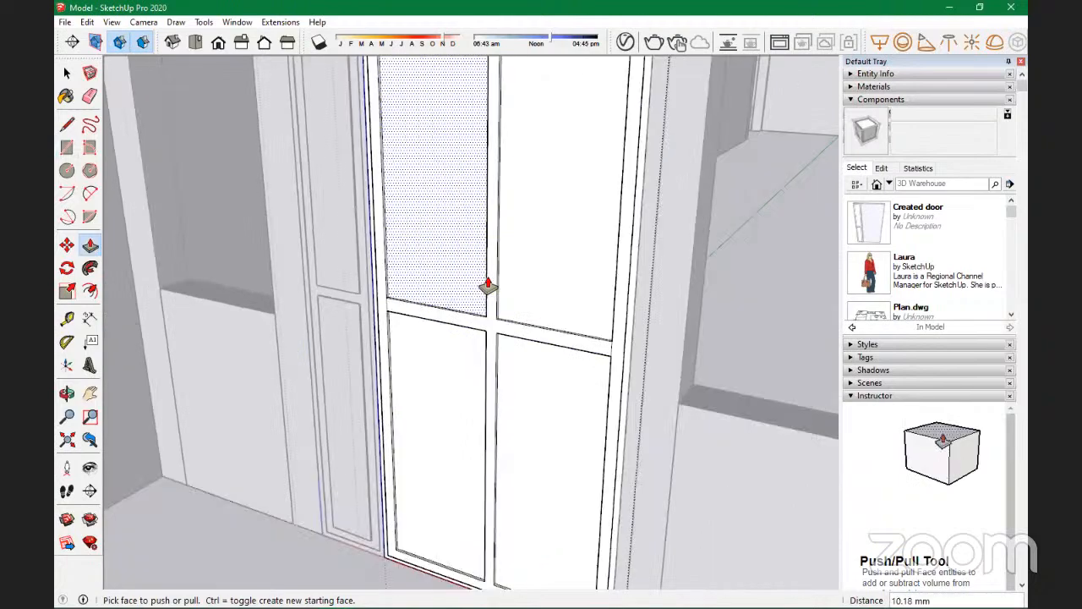
mouse_move(516, 297)
middle_mouse_down()
mouse_move(461, 288)
mouse_move(551, 285)
mouse_move(618, 307)
mouse_move(593, 288)
mouse_move(538, 298)
middle_mouse_up()
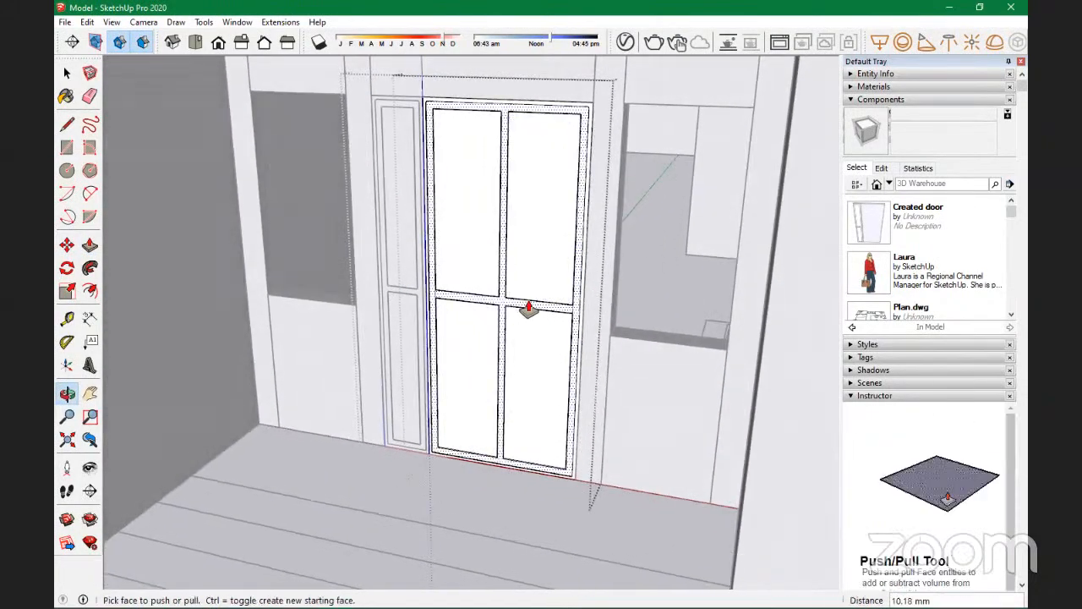
scroll(536, 299, "up", 4)
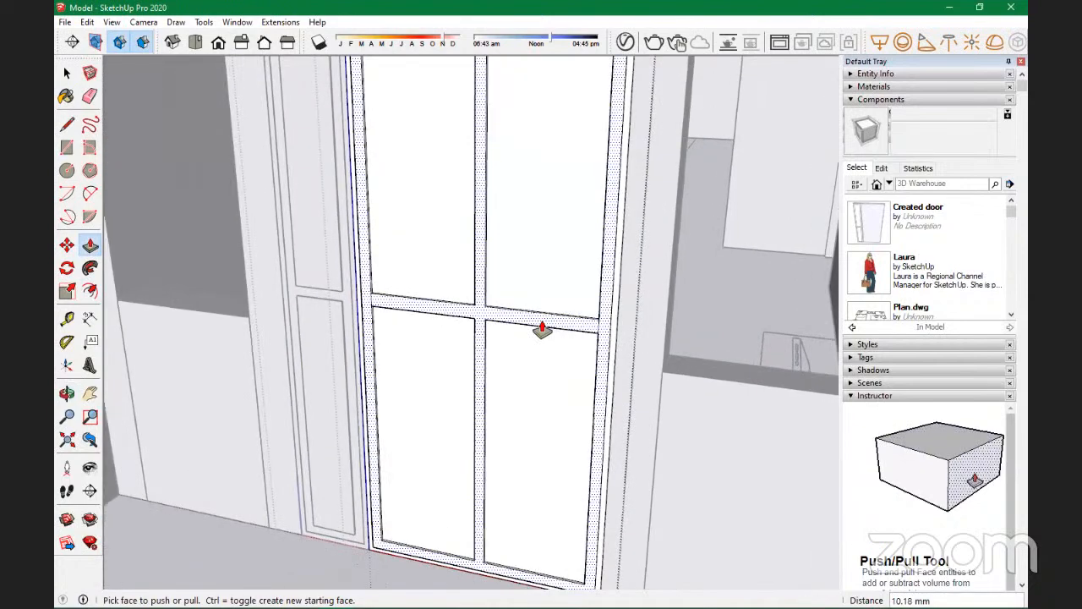
scroll(560, 321, "down", 5)
scroll(499, 342, "down", 3)
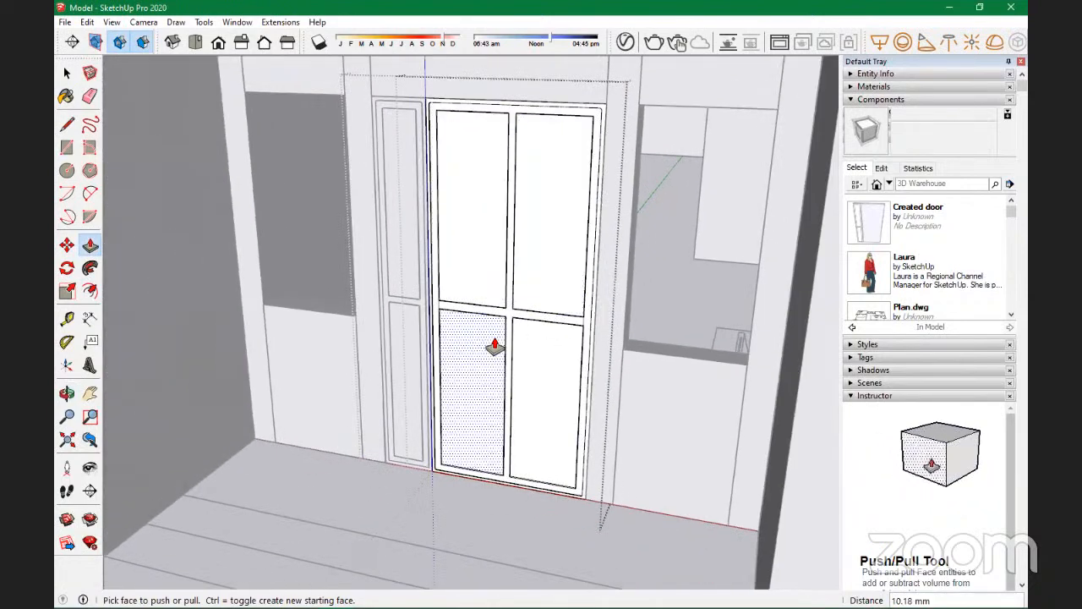
scroll(453, 322, "up", 6)
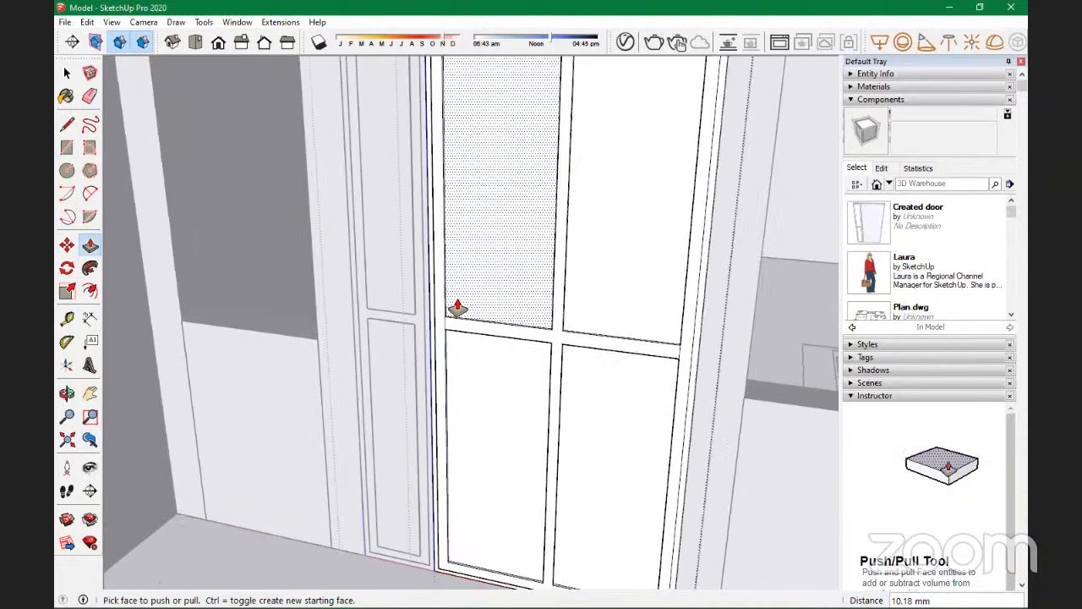
left_click(447, 351)
scroll(435, 350, "up", 2)
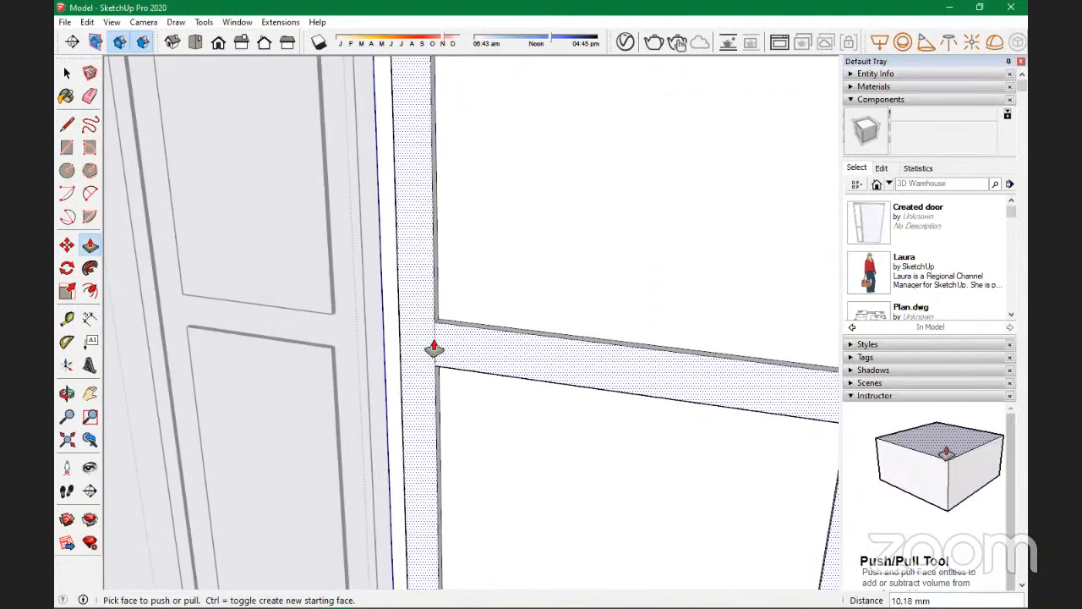
key("e")
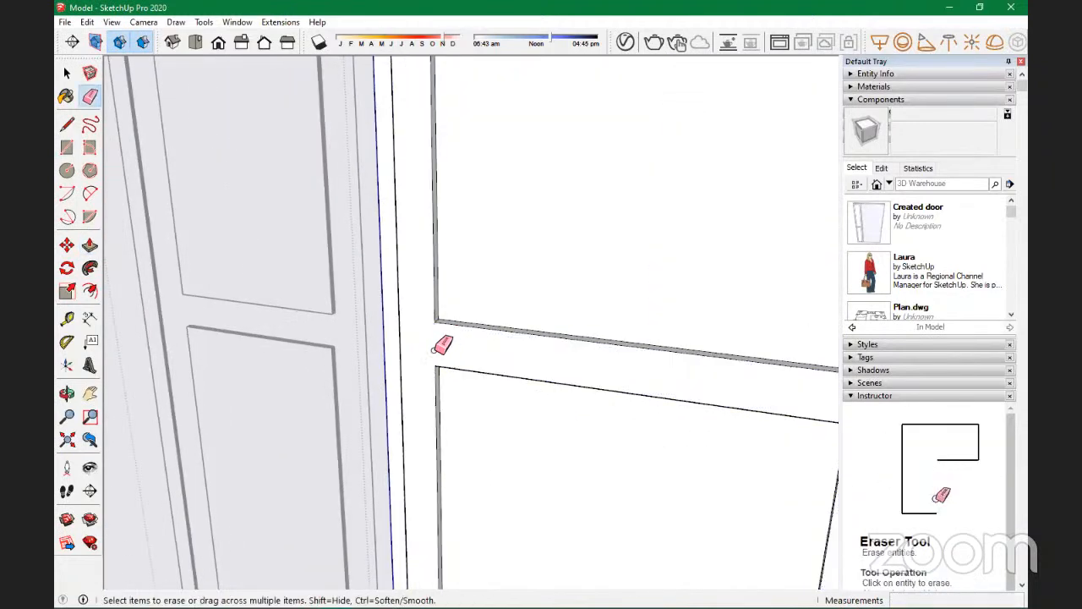
scroll(435, 350, "down", 3)
middle_click_drag(427, 328, 597, 337)
scroll(685, 380, "up", 3)
scroll(698, 371, "down", 1)
scroll(696, 357, "down", 4)
scroll(651, 141, "up", 2)
mouse_move(705, 307)
middle_mouse_down()
mouse_move(541, 169)
mouse_move(613, 226)
mouse_move(414, 164)
mouse_move(426, 186)
mouse_move(446, 188)
middle_mouse_up()
Step: Push the wide leaf's frame and bar face back in by 7.31 mm
scroll(473, 167, "up", 5)
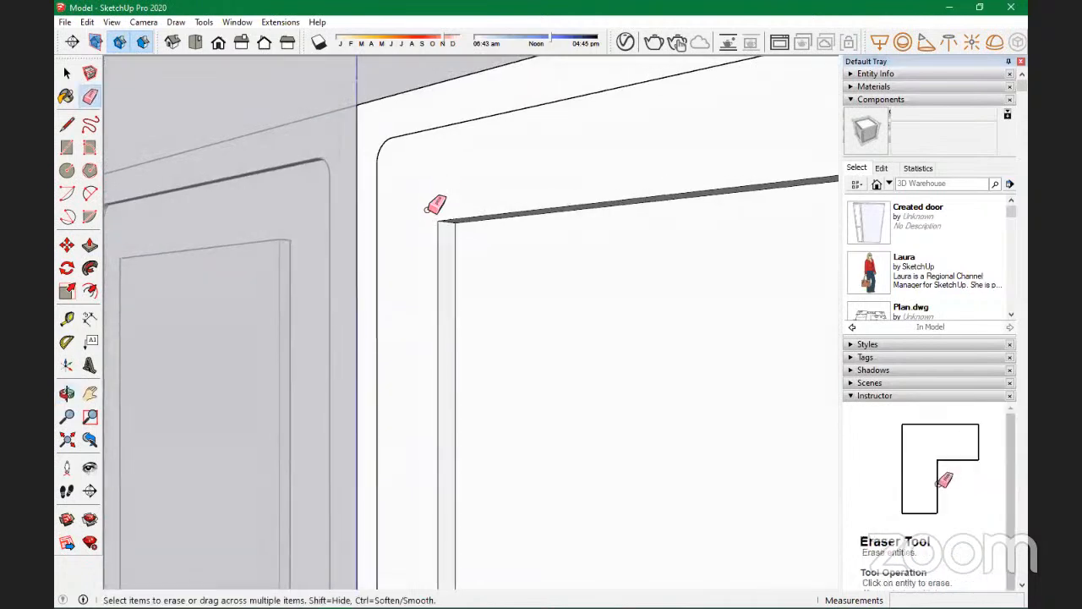
key("p")
left_click(437, 195)
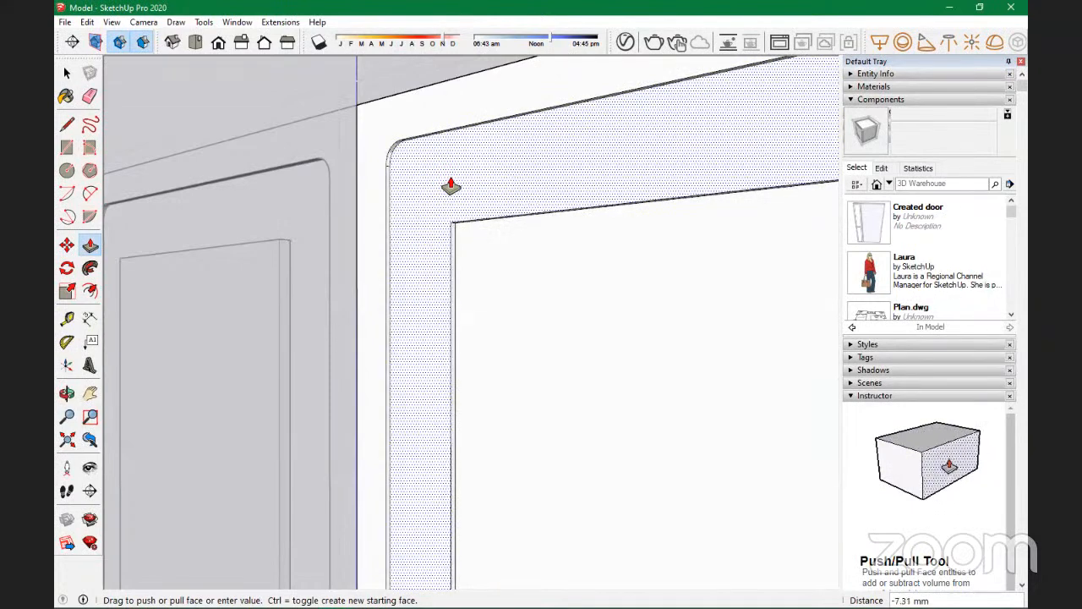
left_click(374, 162)
scroll(387, 215, "down", 4)
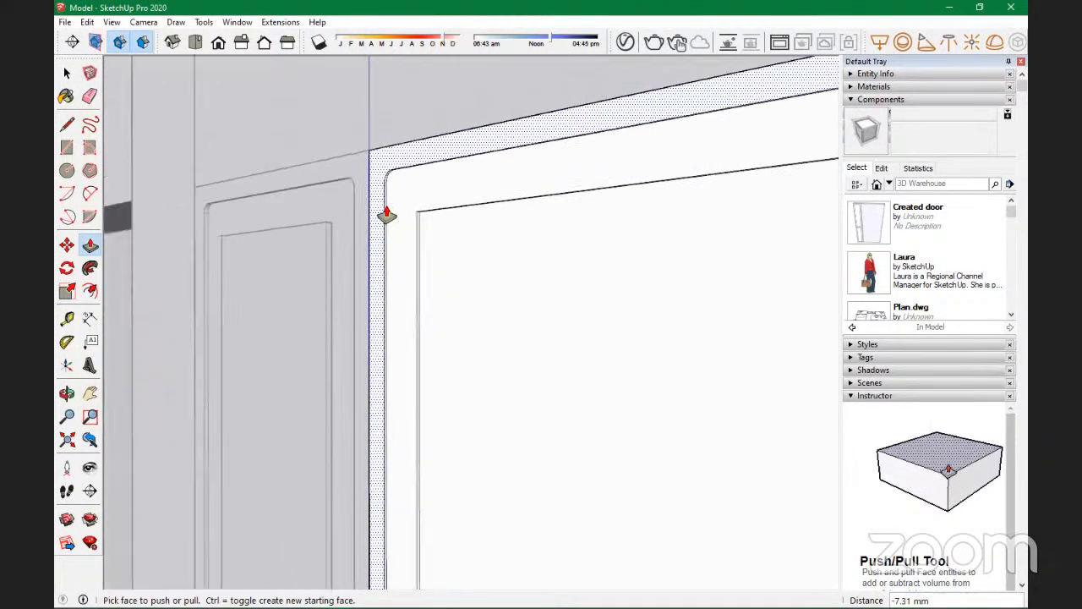
scroll(390, 211, "down", 2)
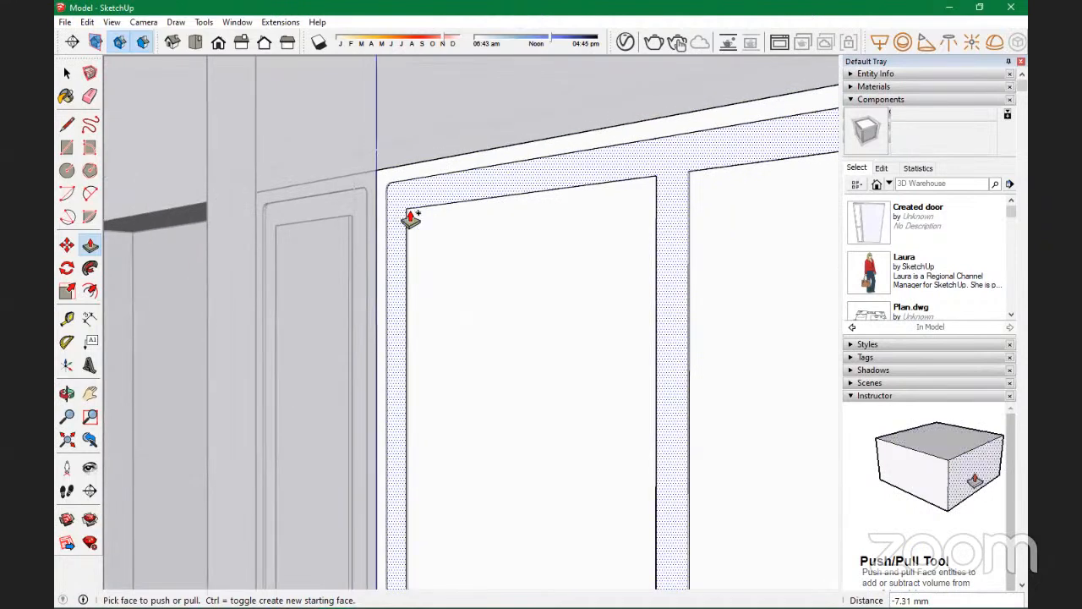
Step: Finish editing the entrance door and return to the whole house model
scroll(440, 246, "down", 6)
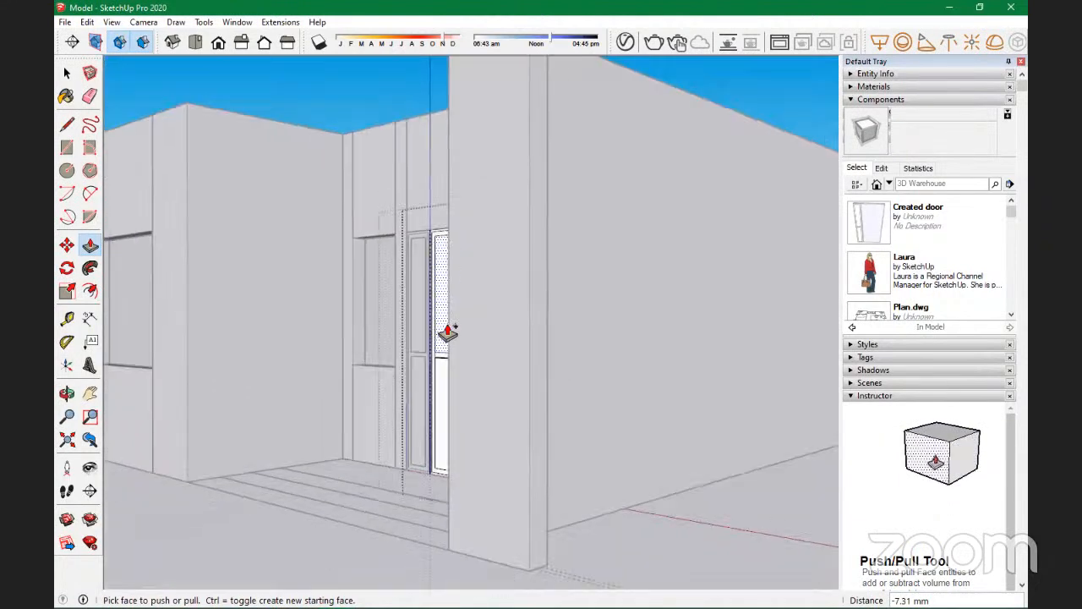
middle_click_drag(536, 357, 600, 362)
key("space")
scroll(573, 268, "down", 3)
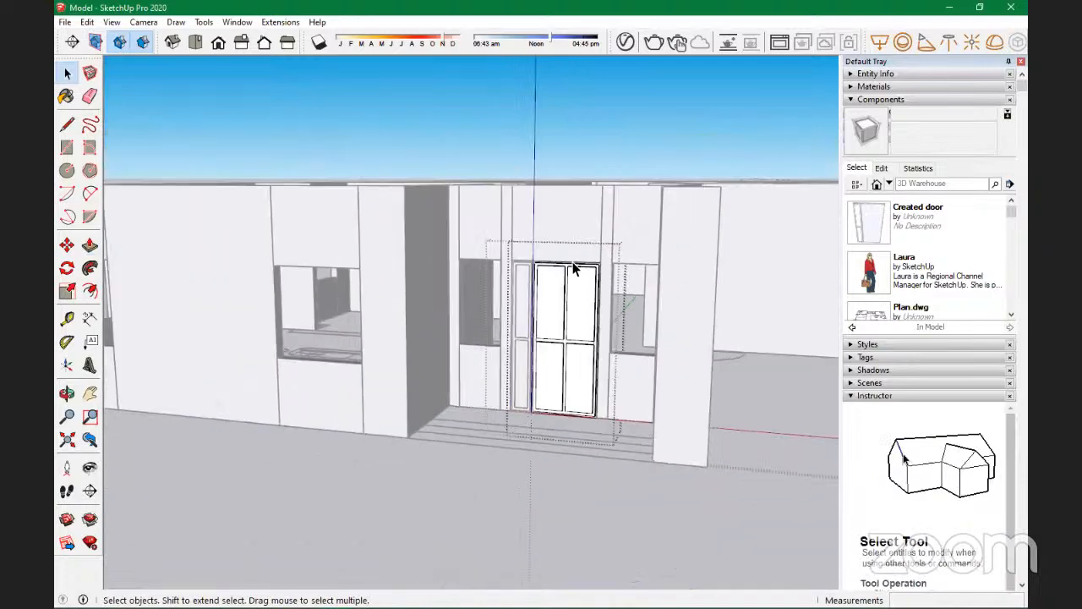
scroll(573, 269, "down", 3)
middle_click_drag(513, 381, 324, 457)
left_click(456, 465)
Step: Paint the whole entrance door with the Formica Laminate Light material from the Synthetic Surfaces collection
scroll(537, 405, "up", 8)
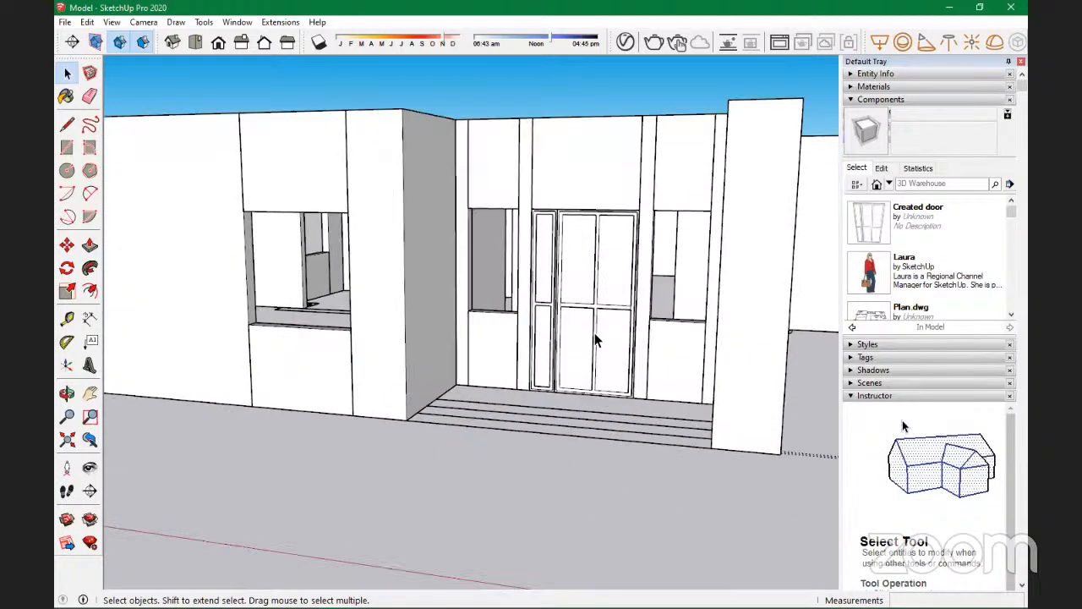
scroll(689, 317, "down", 2)
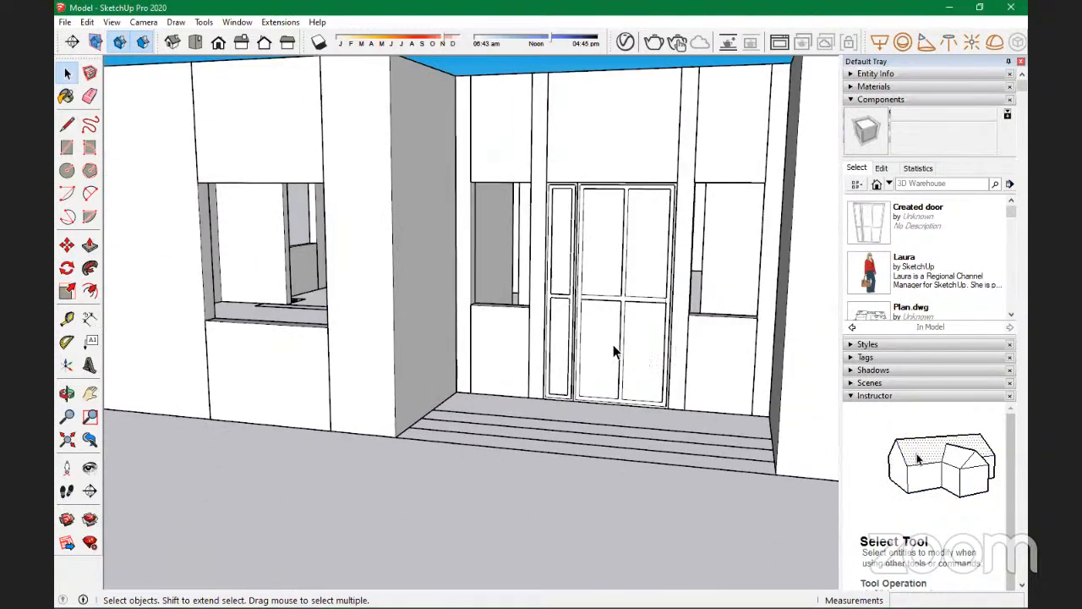
mouse_move(571, 365)
middle_mouse_down()
mouse_move(601, 420)
mouse_move(638, 442)
mouse_move(560, 362)
middle_mouse_up()
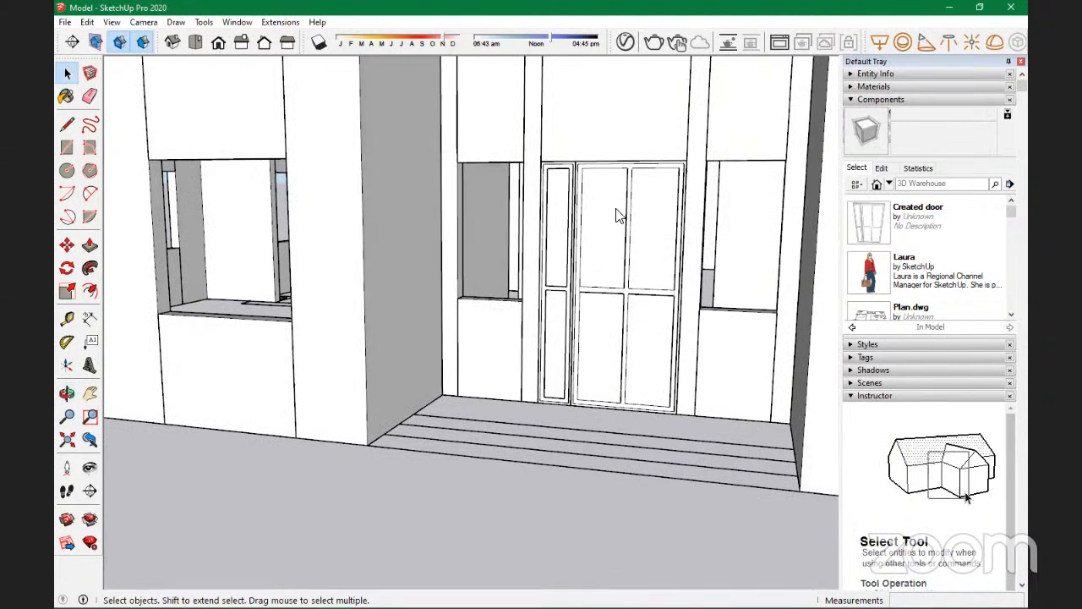
left_click(597, 284)
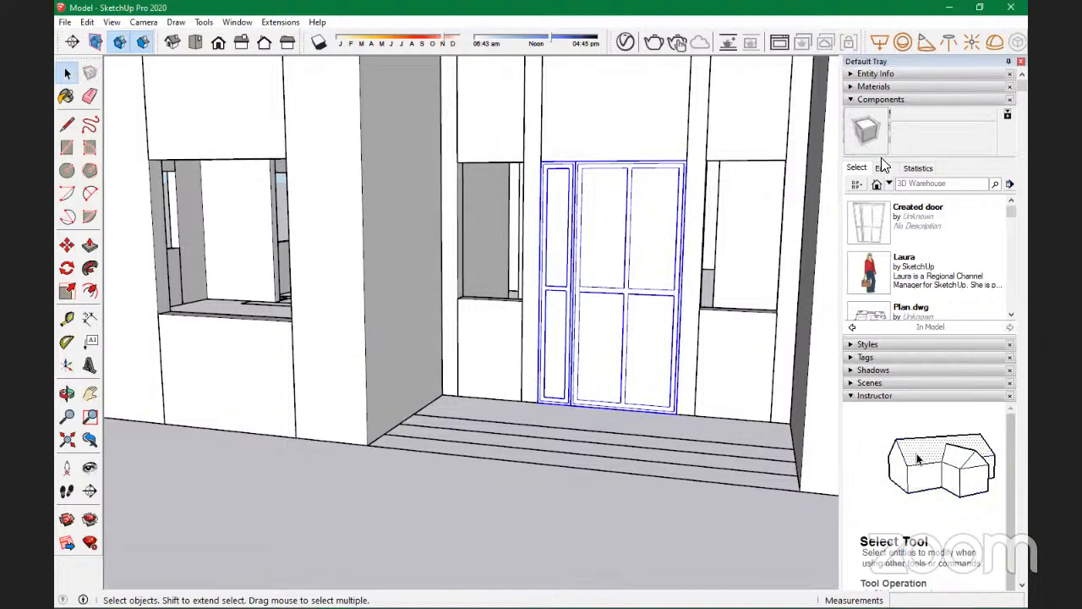
left_click(851, 87)
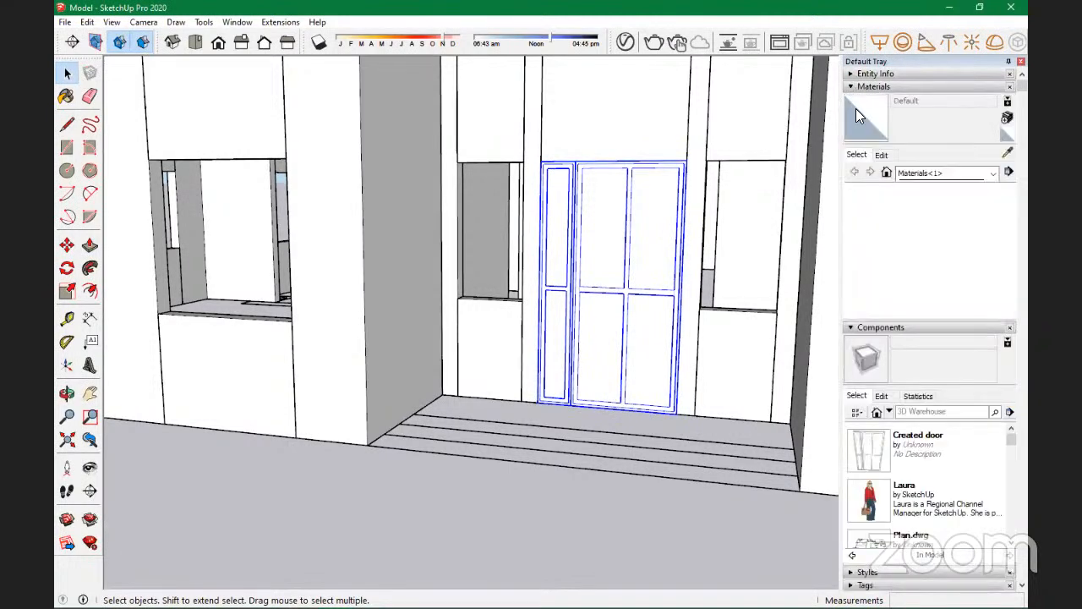
left_click(995, 174)
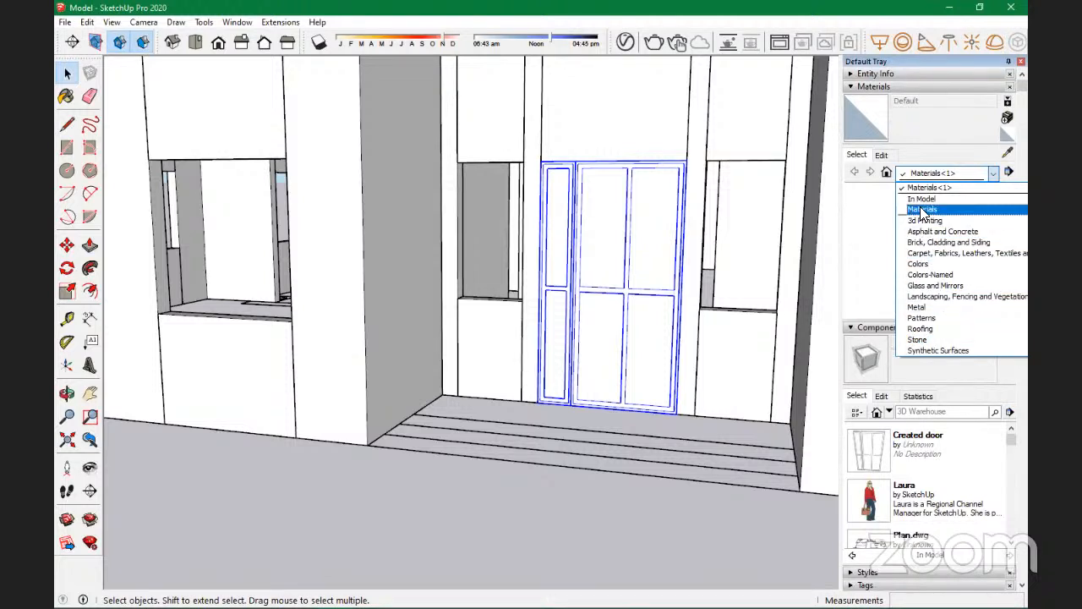
left_click(934, 351)
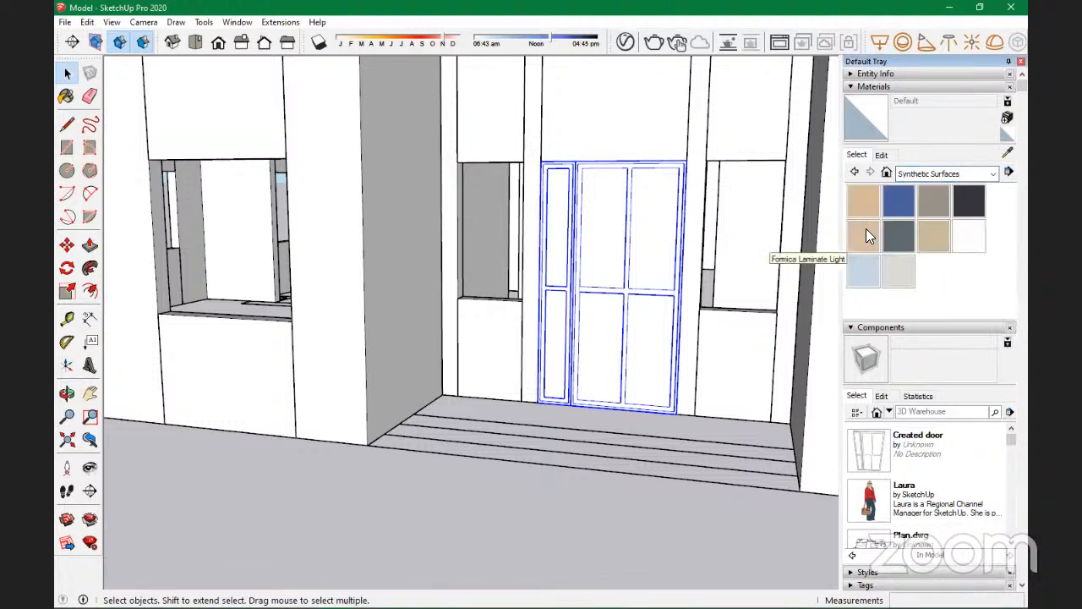
left_click(869, 235)
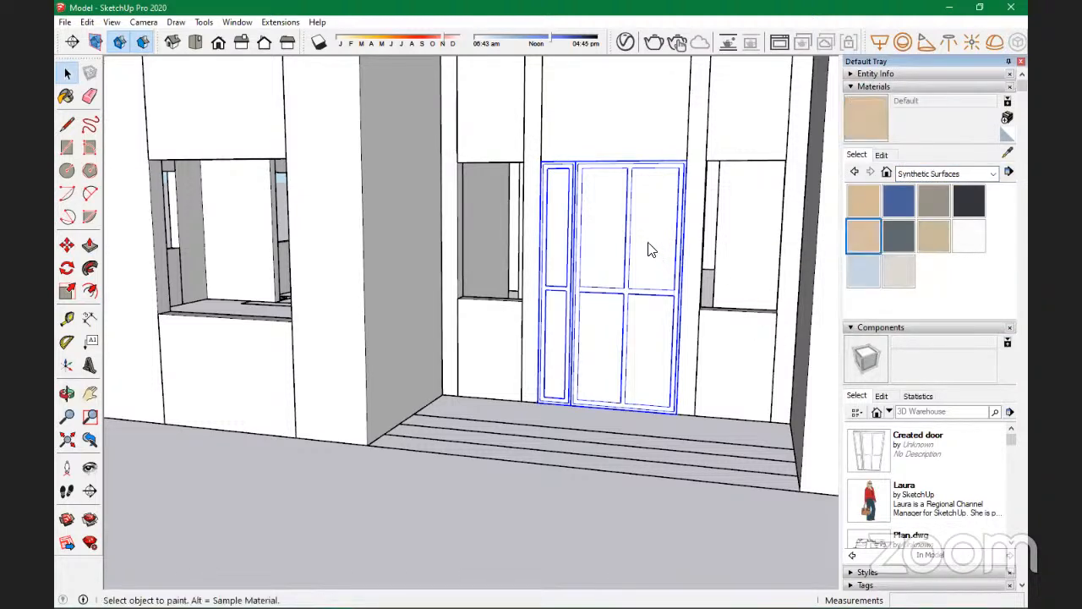
left_click(656, 350)
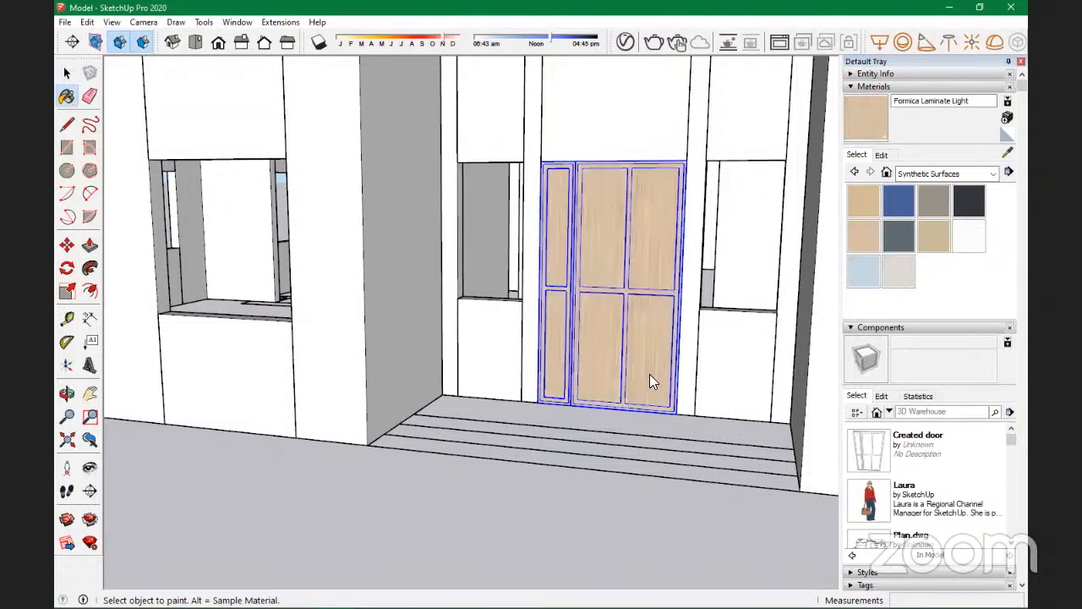
left_click(67, 74)
left_click(326, 533)
Step: Examine the laminate finish on the entrance door, including its panels, frames and rounded upper corners
scroll(635, 396, "down", 4)
mouse_move(499, 400)
middle_mouse_down()
mouse_move(628, 415)
mouse_move(499, 398)
mouse_move(507, 404)
middle_mouse_up()
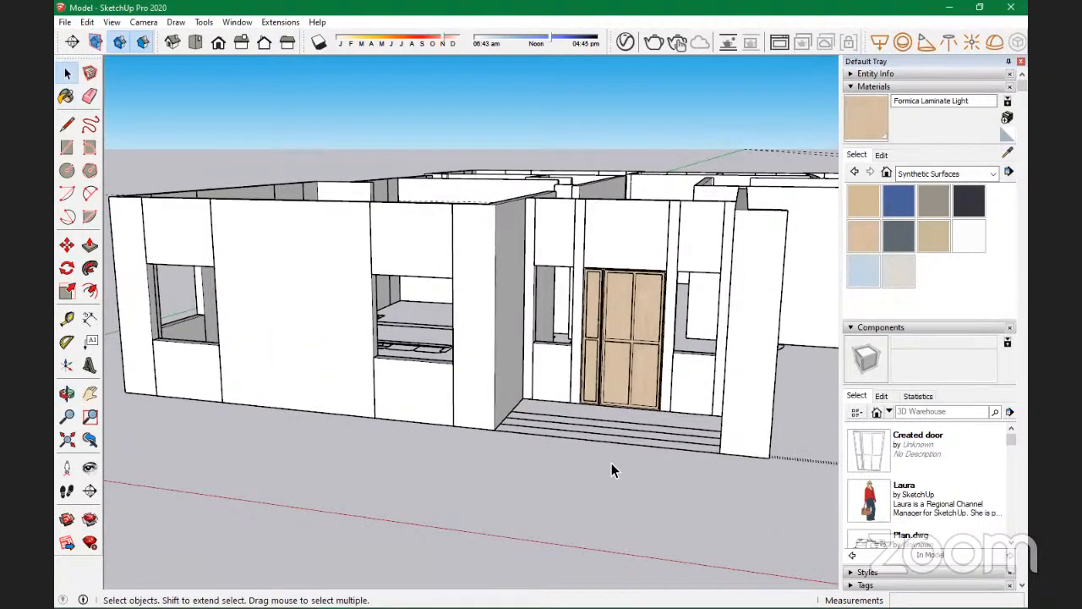
scroll(628, 338, "up", 5)
scroll(628, 338, "up", 4)
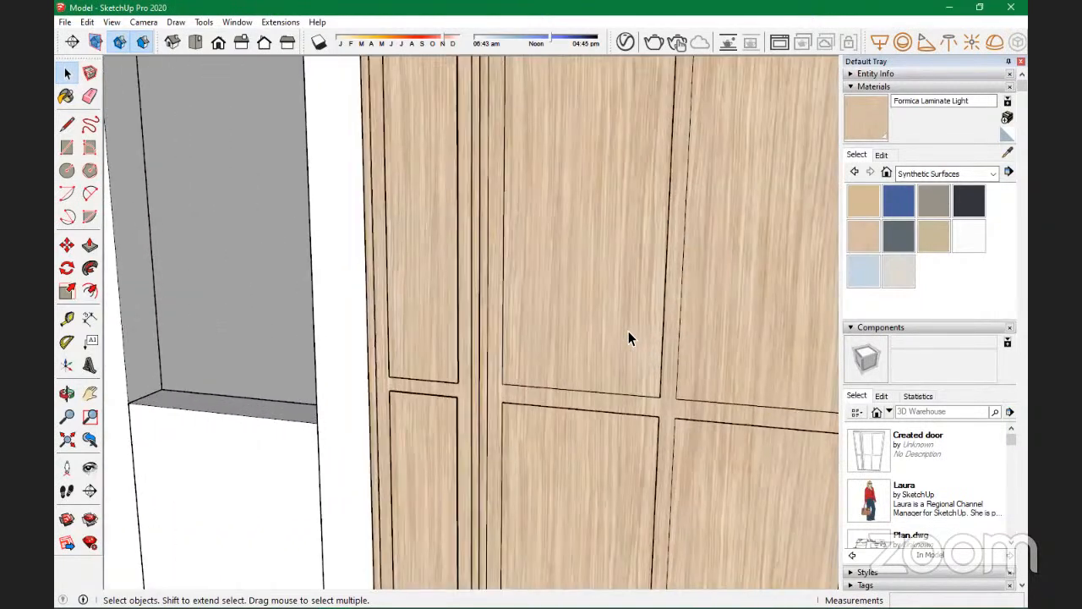
scroll(432, 327, "up", 2)
scroll(423, 320, "down", 5)
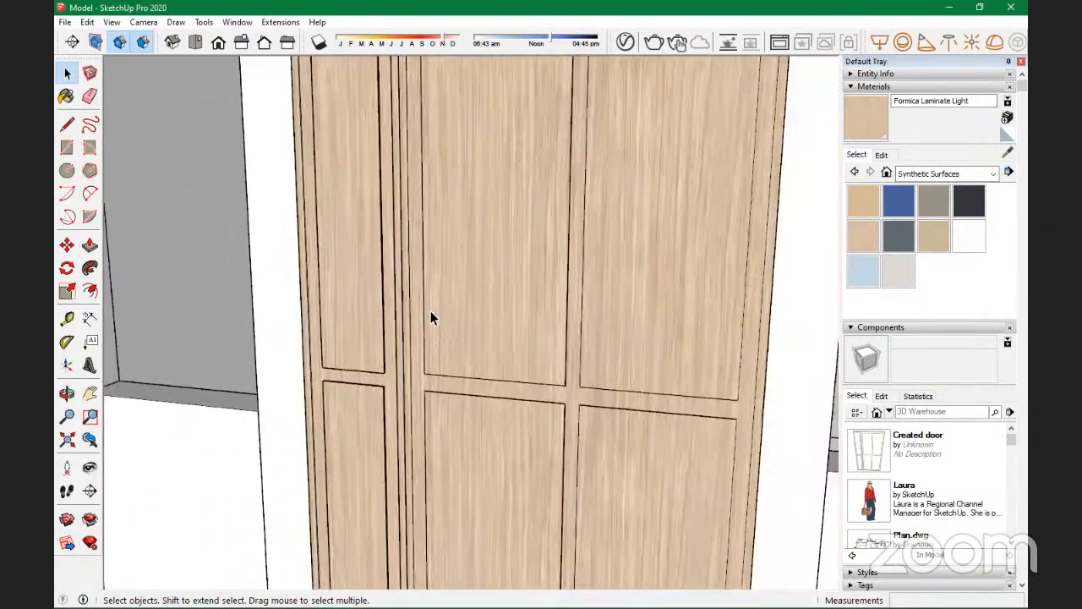
scroll(405, 116, "up", 5)
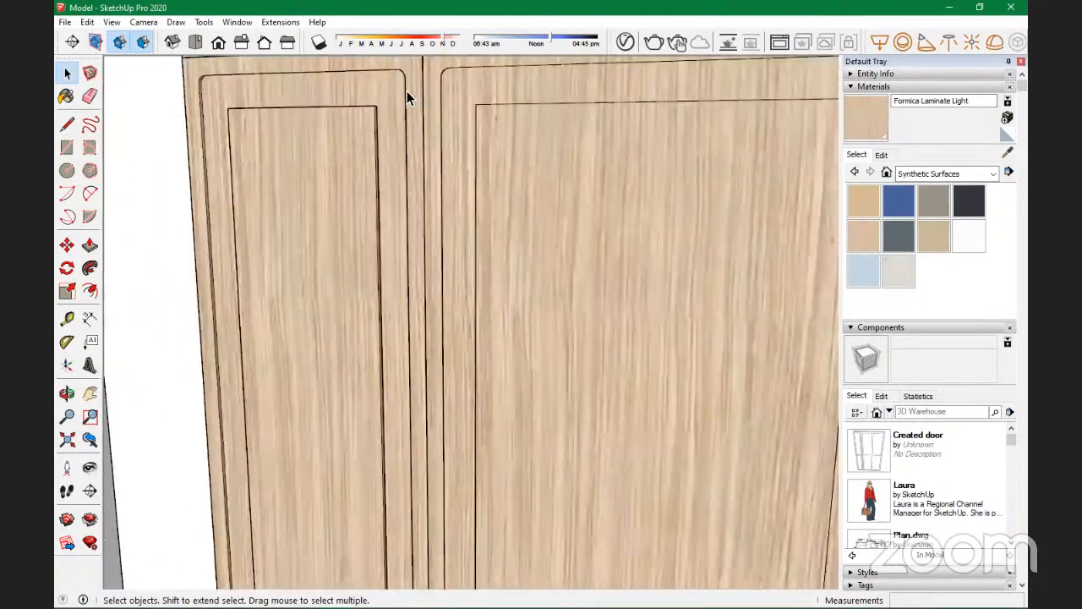
scroll(424, 221, "down", 3)
scroll(435, 170, "up", 2)
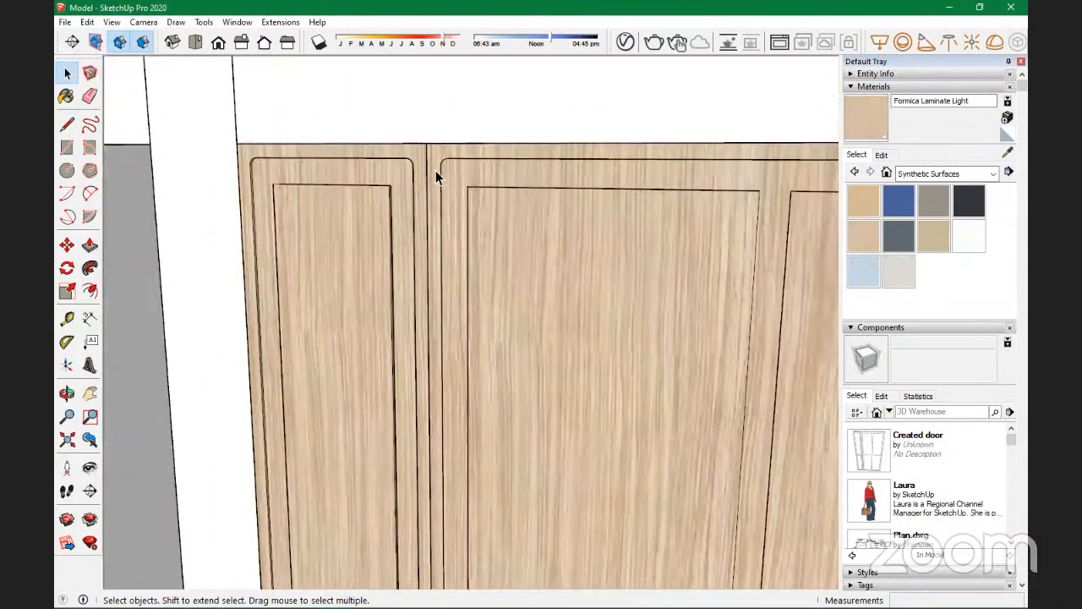
scroll(447, 166, "down", 2)
scroll(473, 212, "up", 2)
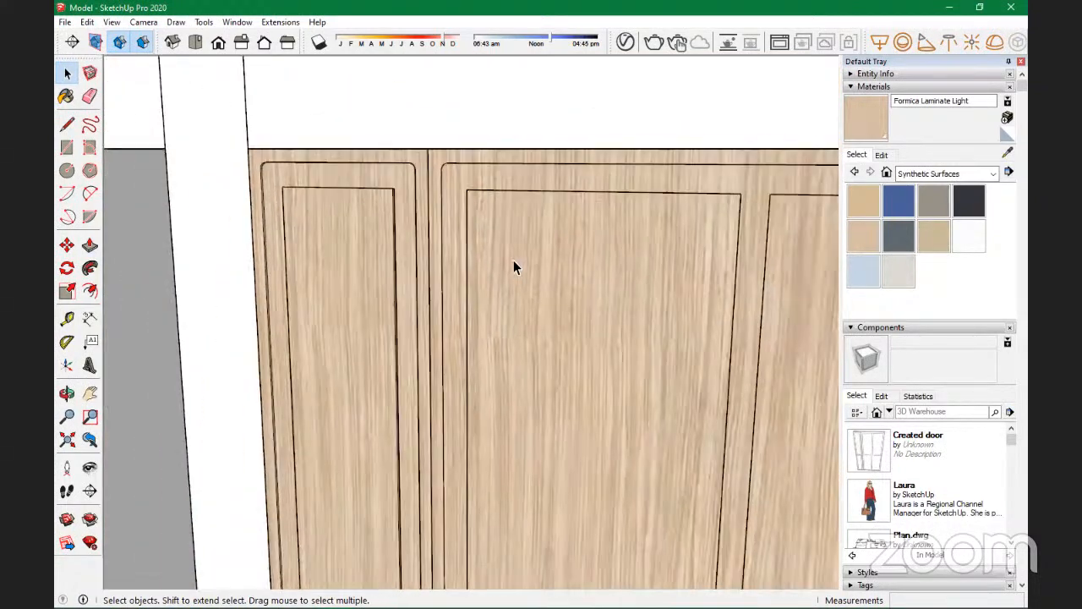
middle_click_drag(528, 297, 338, 296)
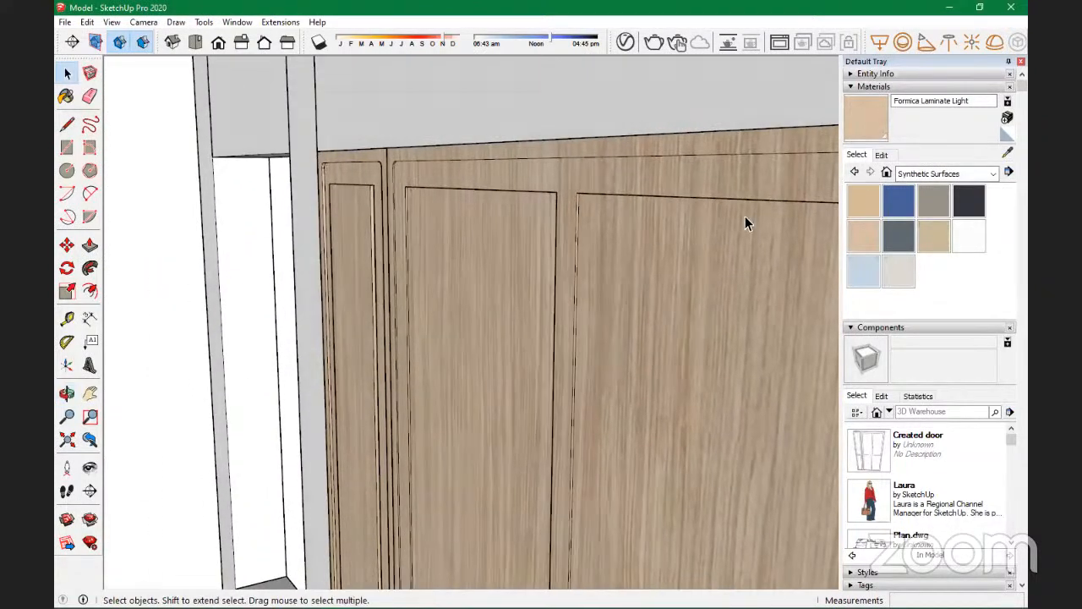
Step: Repaint the entrance door with the Wood Floor material from the Wood collection
left_click(989, 174)
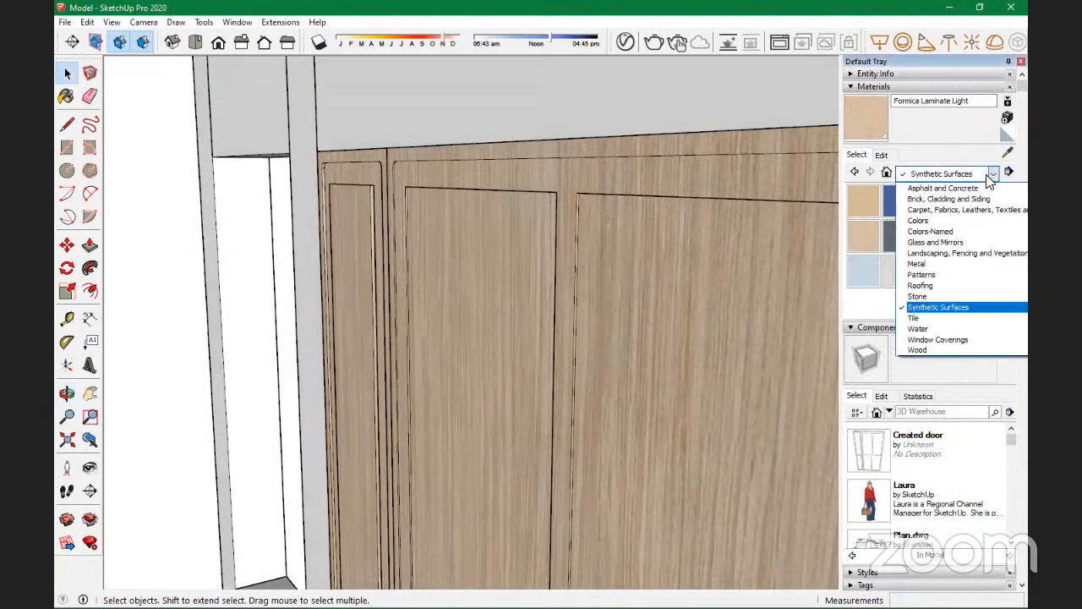
left_click(958, 277)
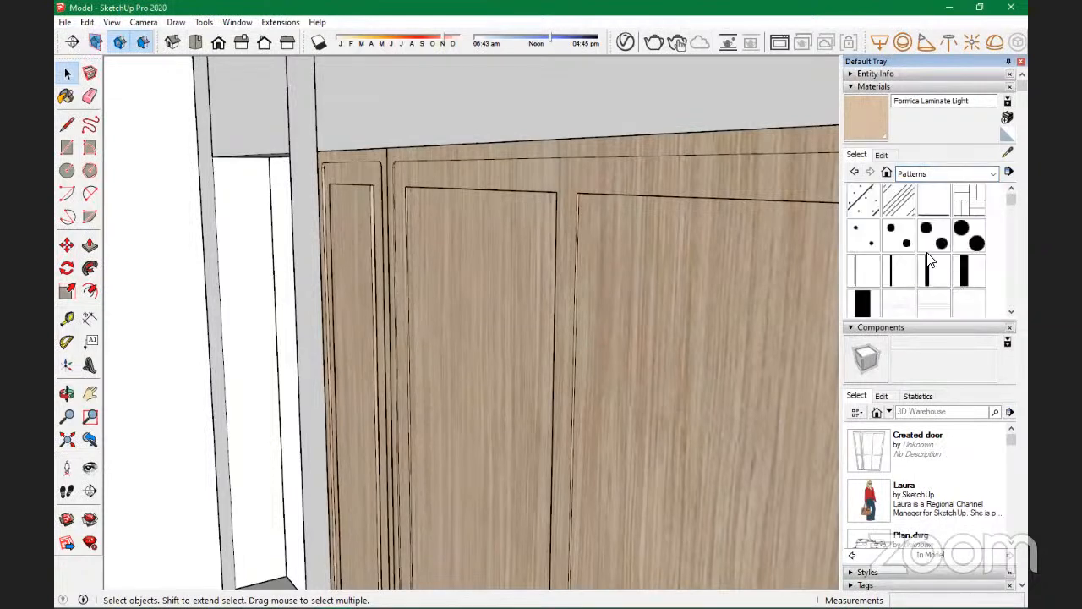
left_click(996, 175)
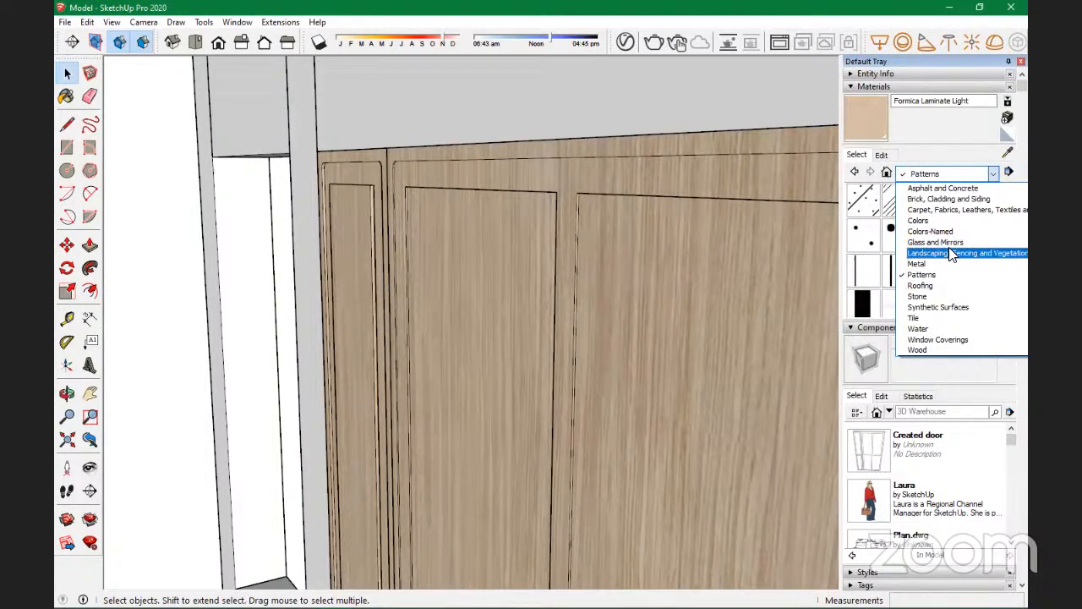
left_click(939, 348)
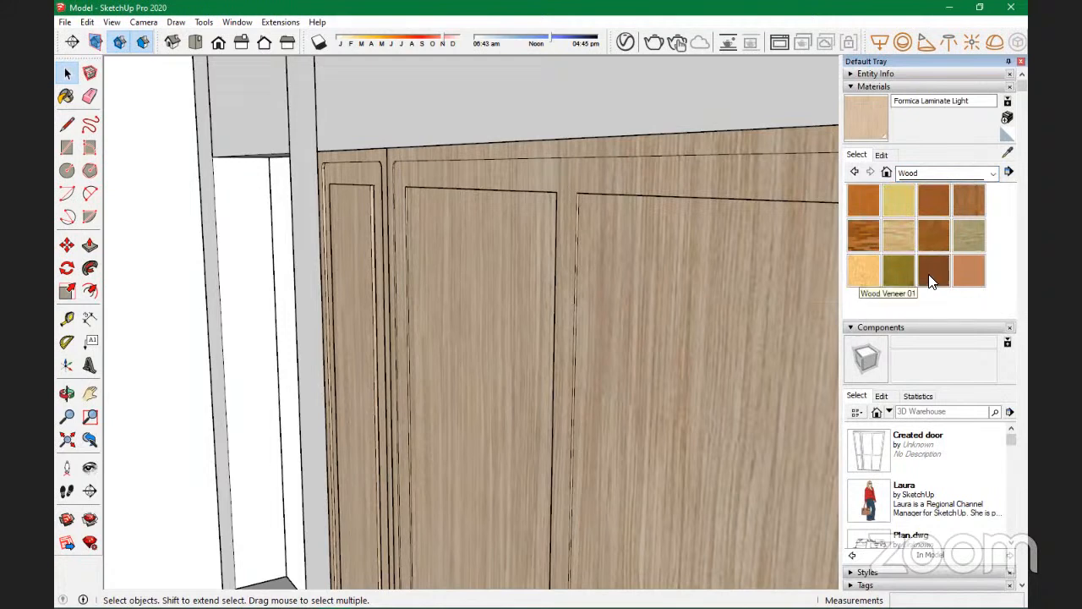
left_click(859, 235)
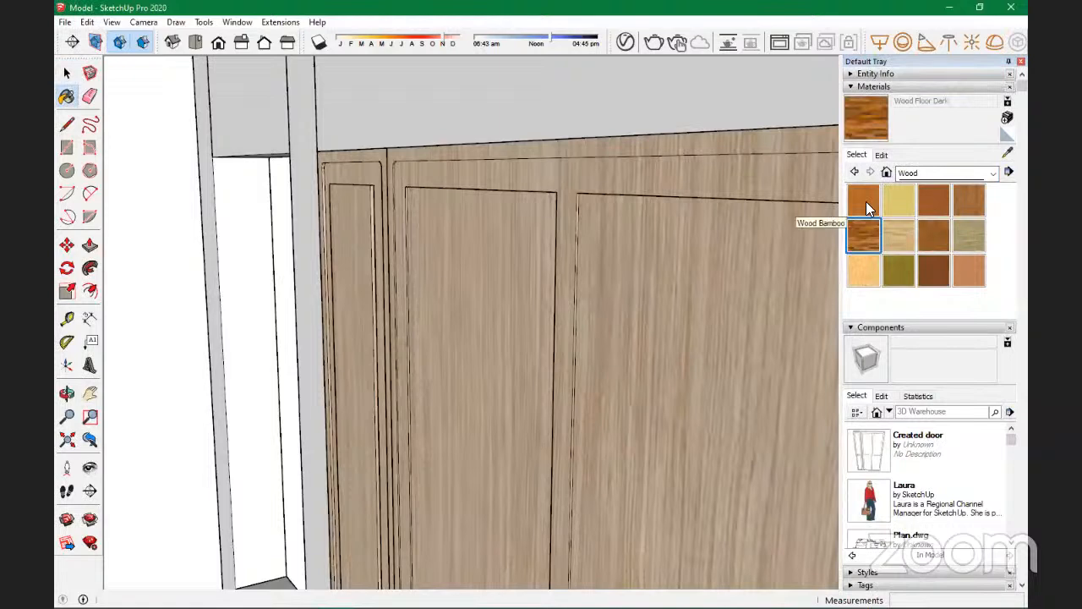
left_click(866, 201)
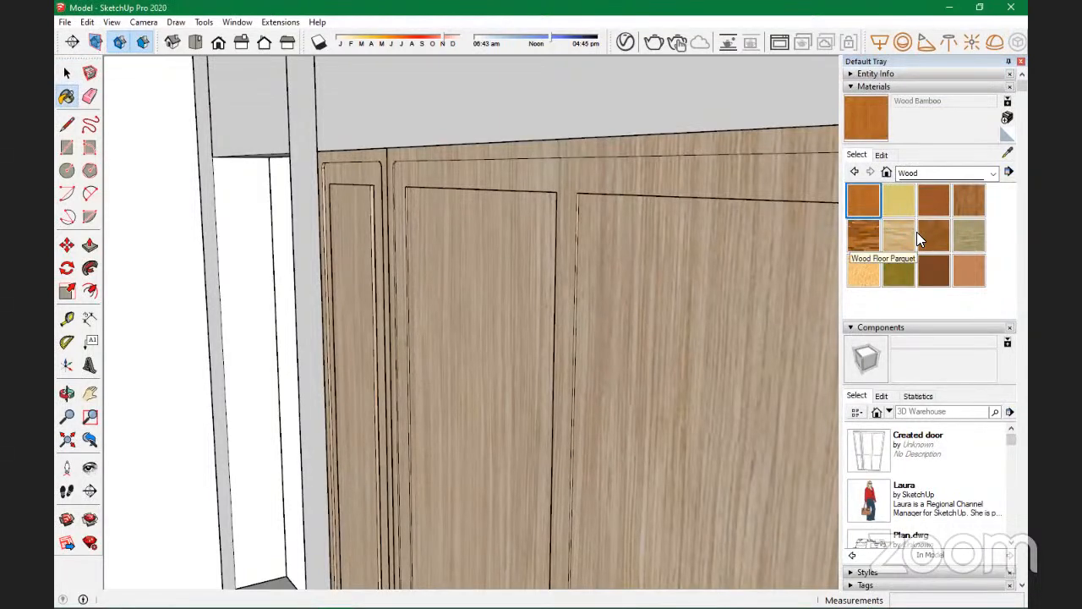
left_click(971, 200)
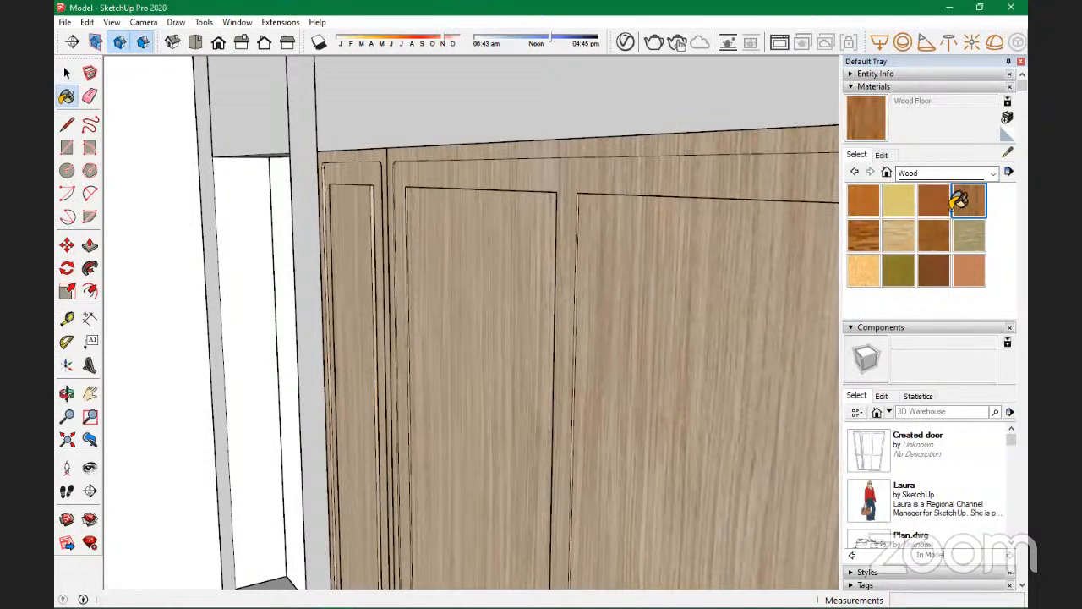
left_click(618, 309)
scroll(626, 306, "down", 2)
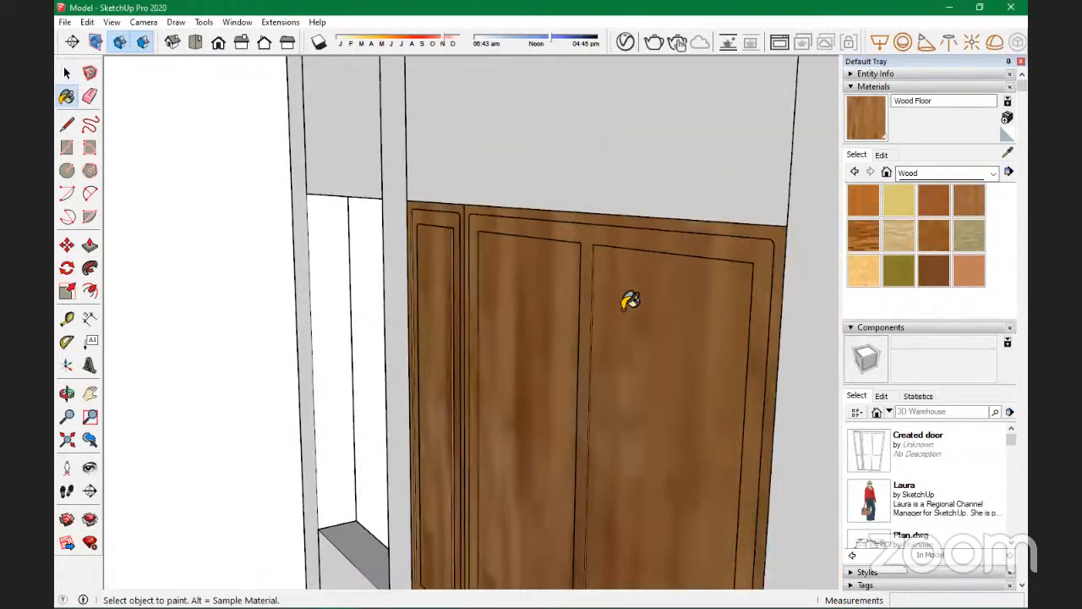
Step: Start a Move copy of the wood-painted entrance door, using the upper corner endpoint of the wall beside the entrance as base point
scroll(631, 301, "up", 5)
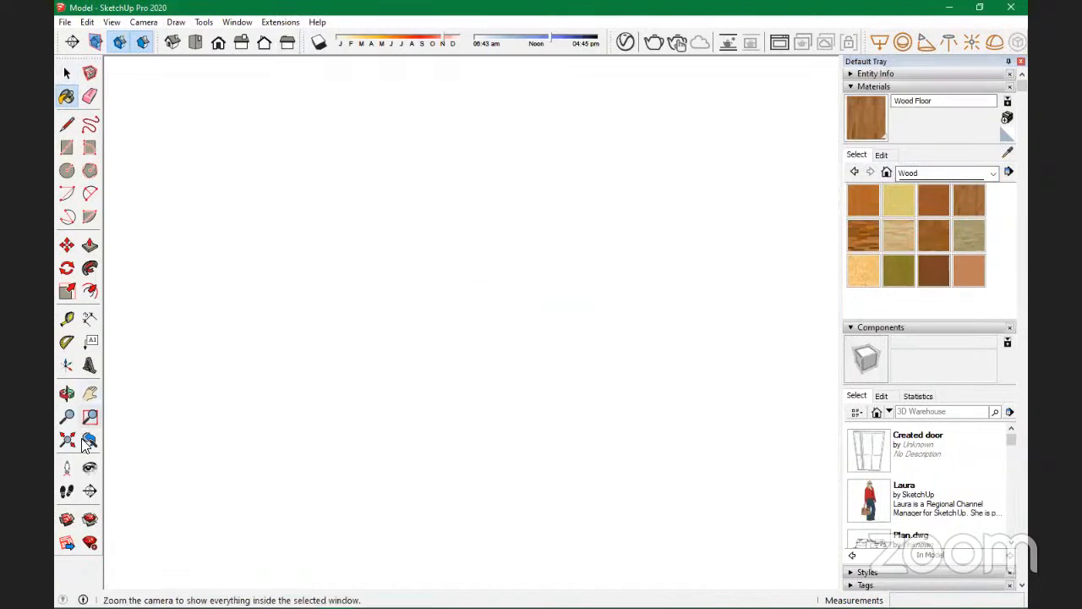
left_click(68, 439)
mouse_move(449, 341)
middle_mouse_down()
mouse_move(744, 416)
mouse_move(542, 380)
mouse_move(451, 327)
middle_mouse_up()
scroll(575, 325, "down", 2)
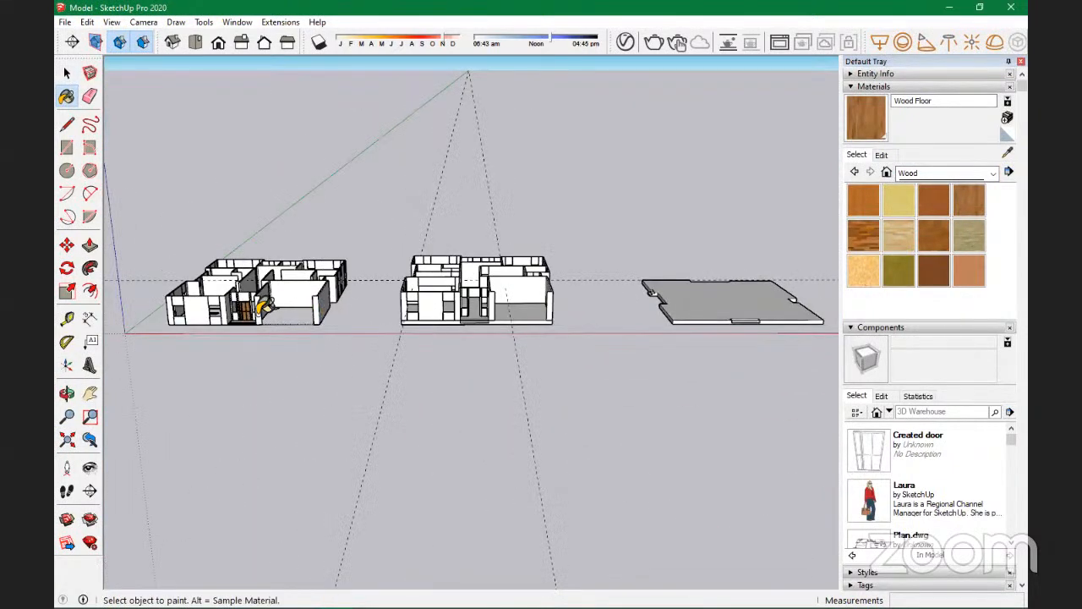
scroll(262, 306, "up", 6)
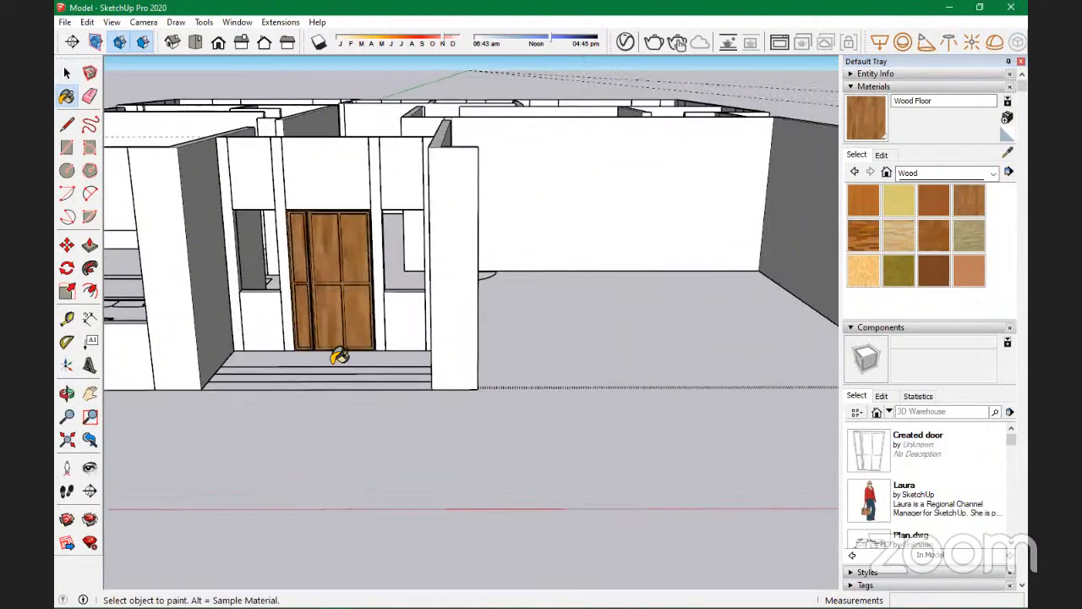
key("space")
scroll(235, 317, "down", 3)
scroll(364, 303, "down", 5)
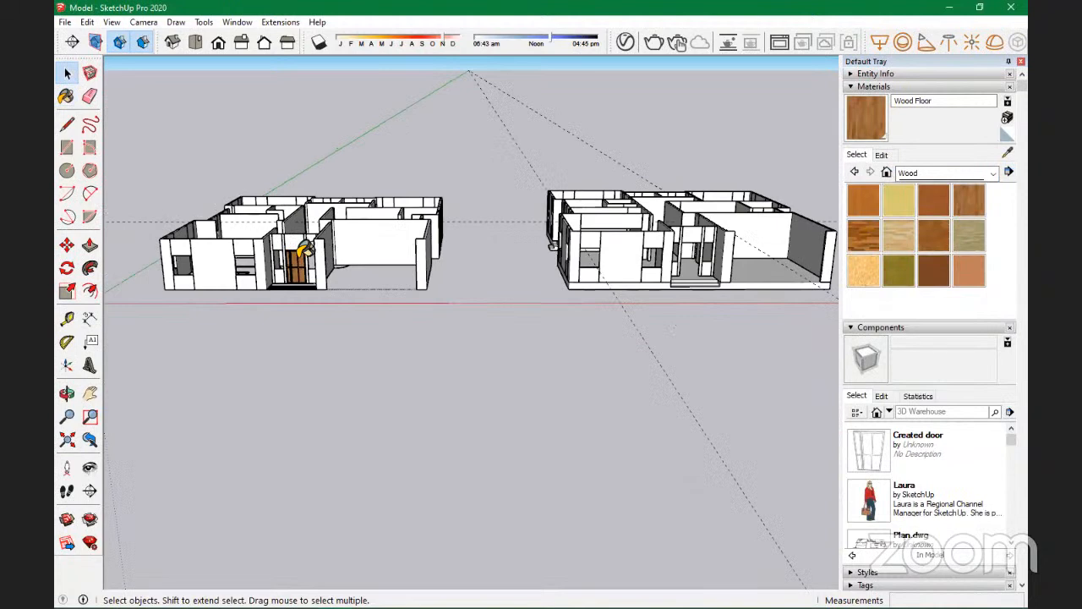
scroll(302, 250, "up", 3)
left_click(292, 270)
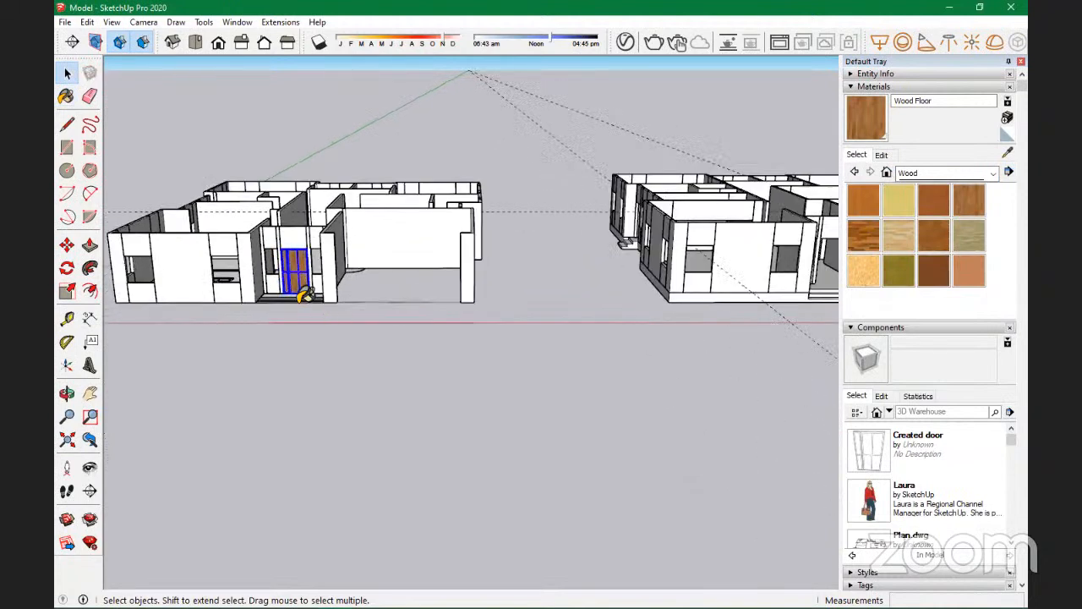
key("m")
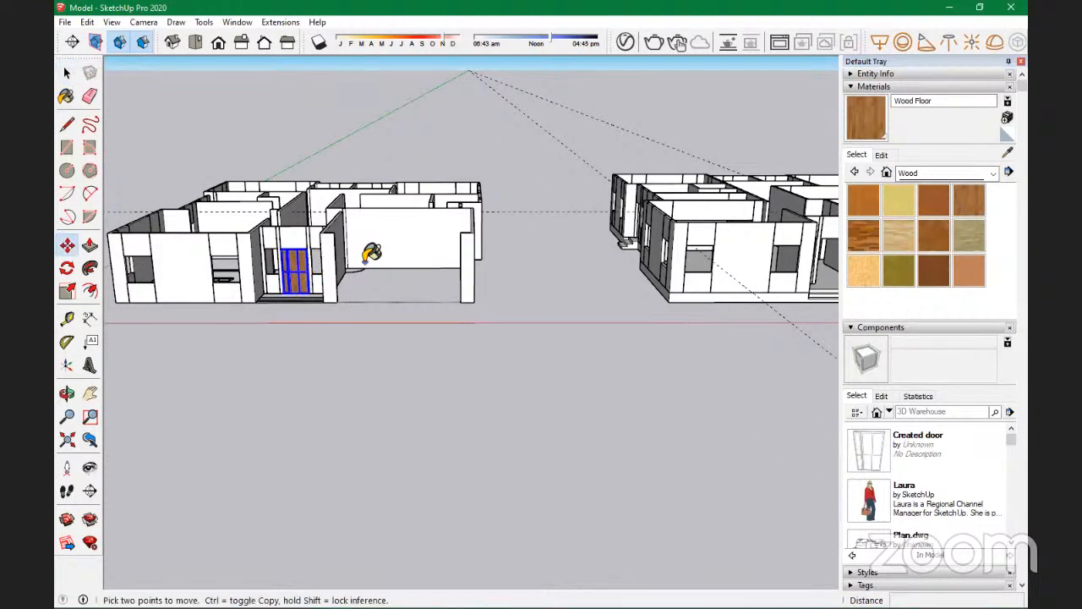
scroll(338, 224, "up", 6)
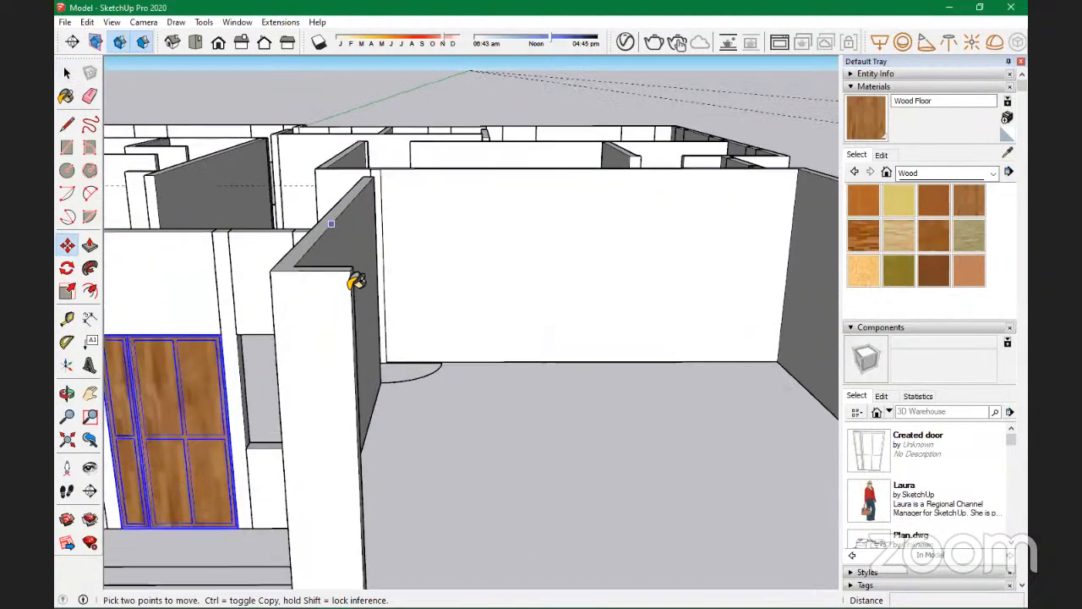
key("ctrl")
left_click(360, 272)
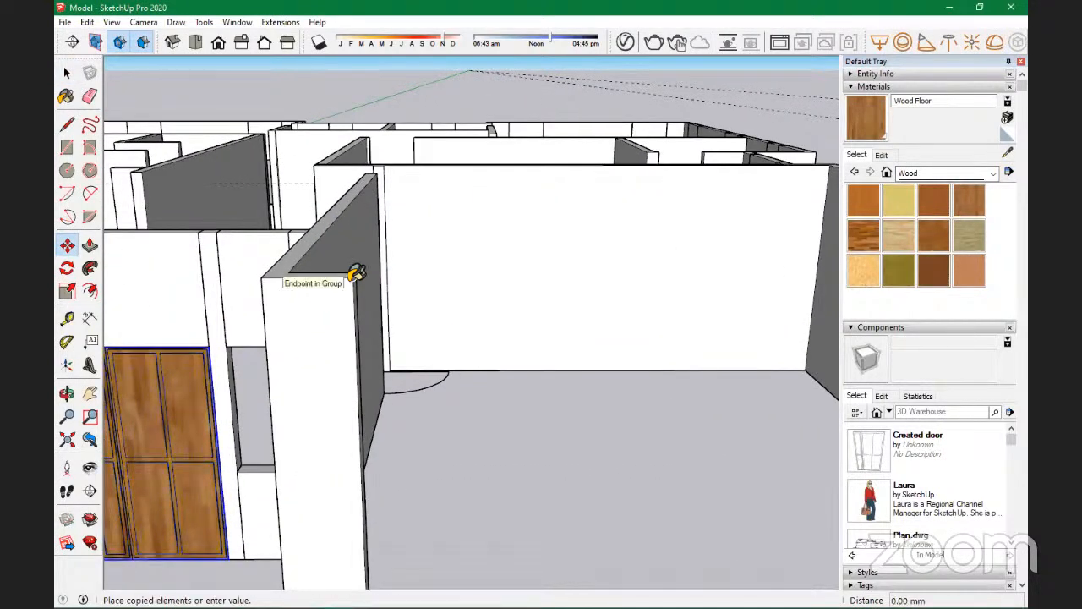
Step: Place a copy of the wooden entrance door in the matching front opening of the second house
scroll(355, 271, "down", 8)
scroll(346, 264, "down", 6)
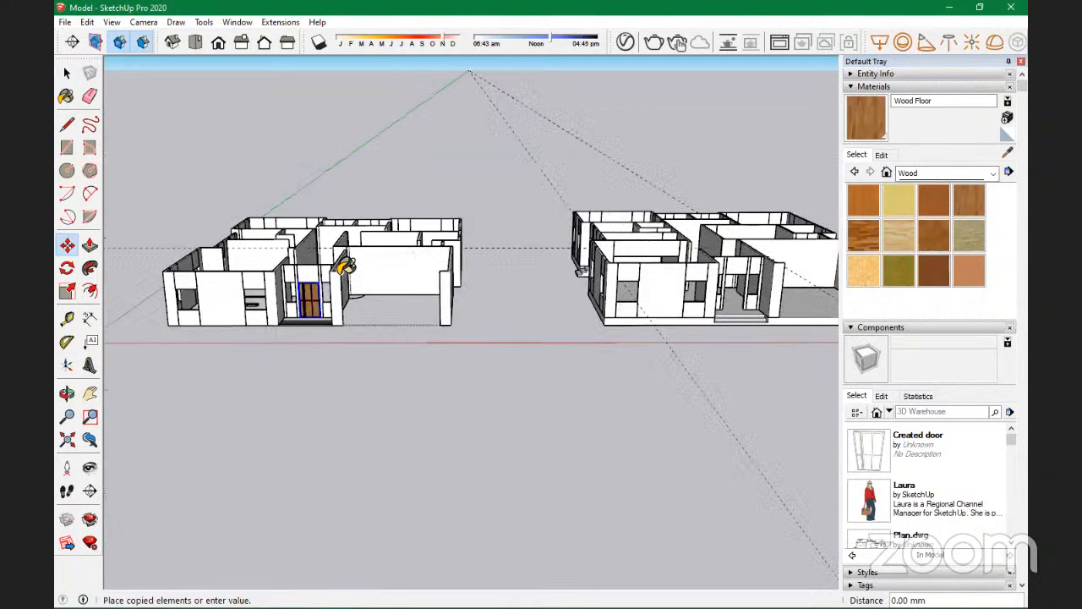
scroll(688, 260, "up", 7)
scroll(687, 259, "up", 6)
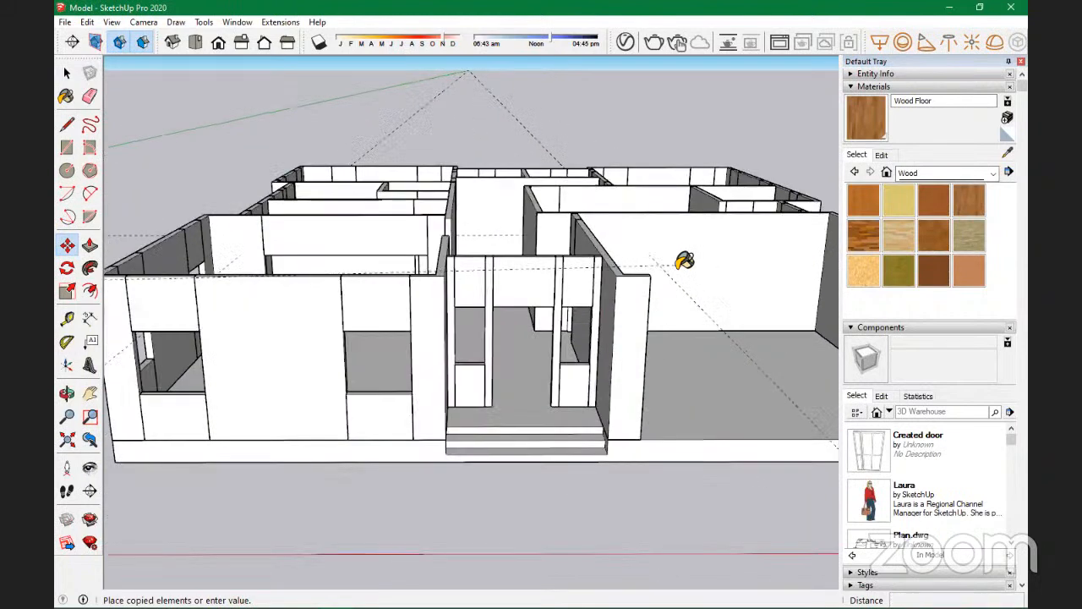
key("Escape")
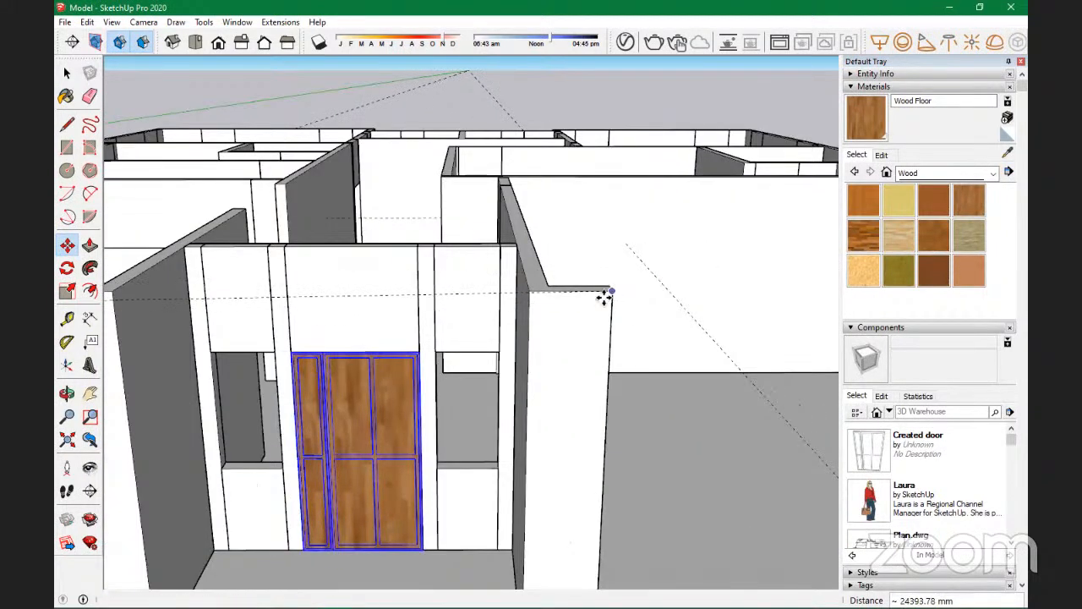
scroll(467, 385, "down", 3)
key("space")
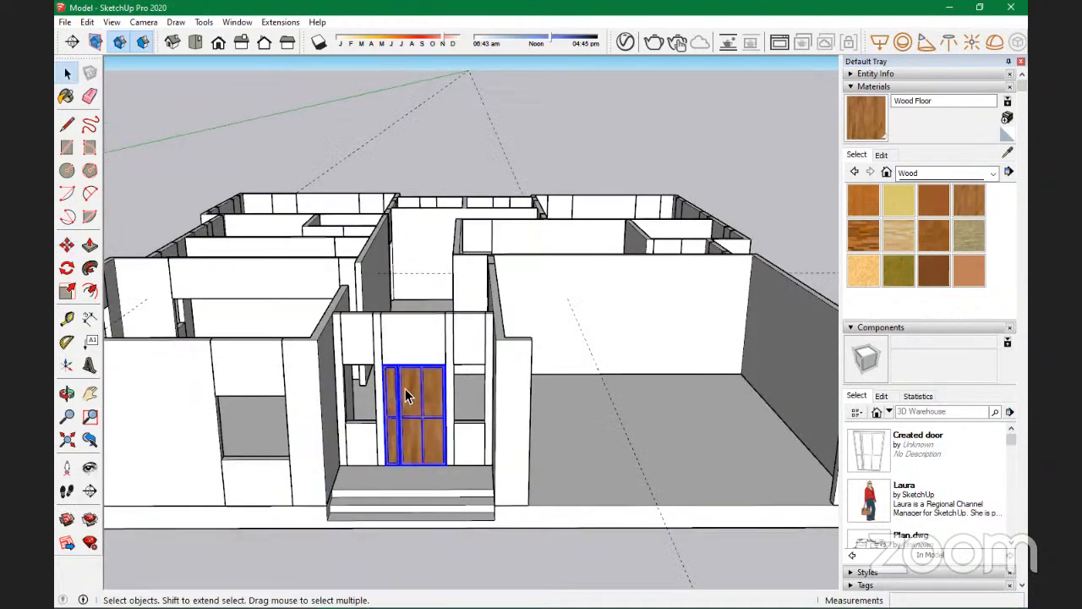
Step: Open the copied door for editing down to its wide leaf and paint the leaf's frame face with Wood Board Cork
double_click(416, 416)
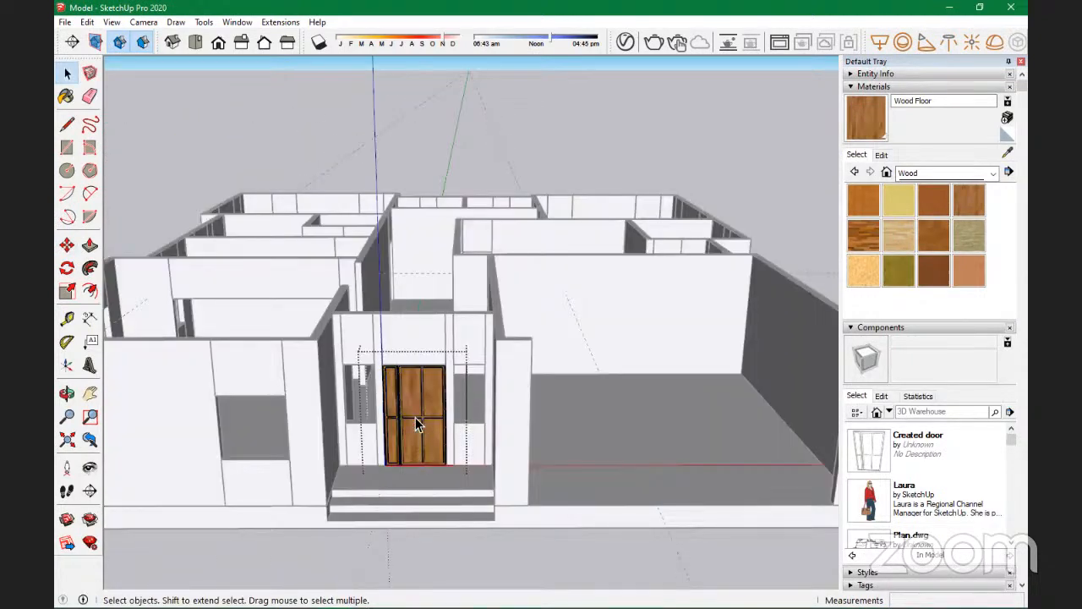
scroll(415, 412, "up", 6)
scroll(427, 429, "up", 3)
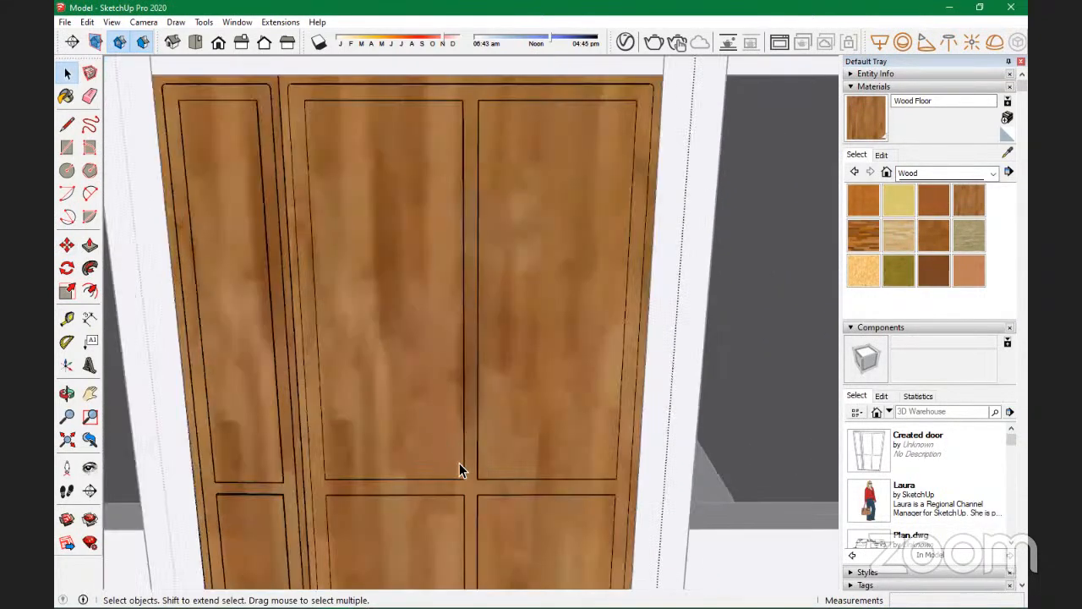
left_click(469, 448)
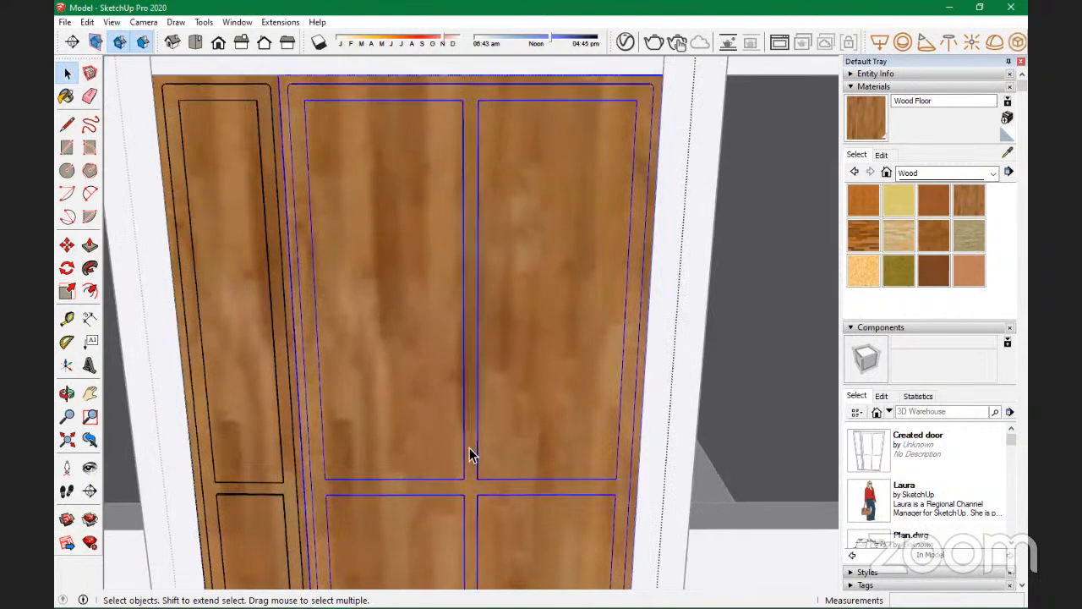
double_click(470, 439)
double_click(469, 427)
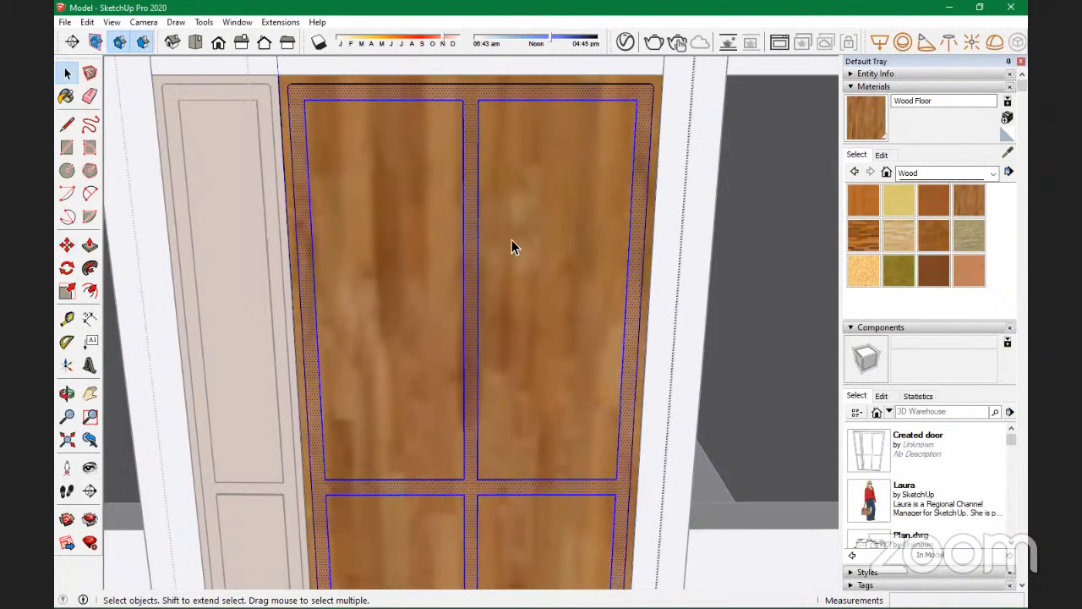
left_click(899, 201)
left_click(479, 262)
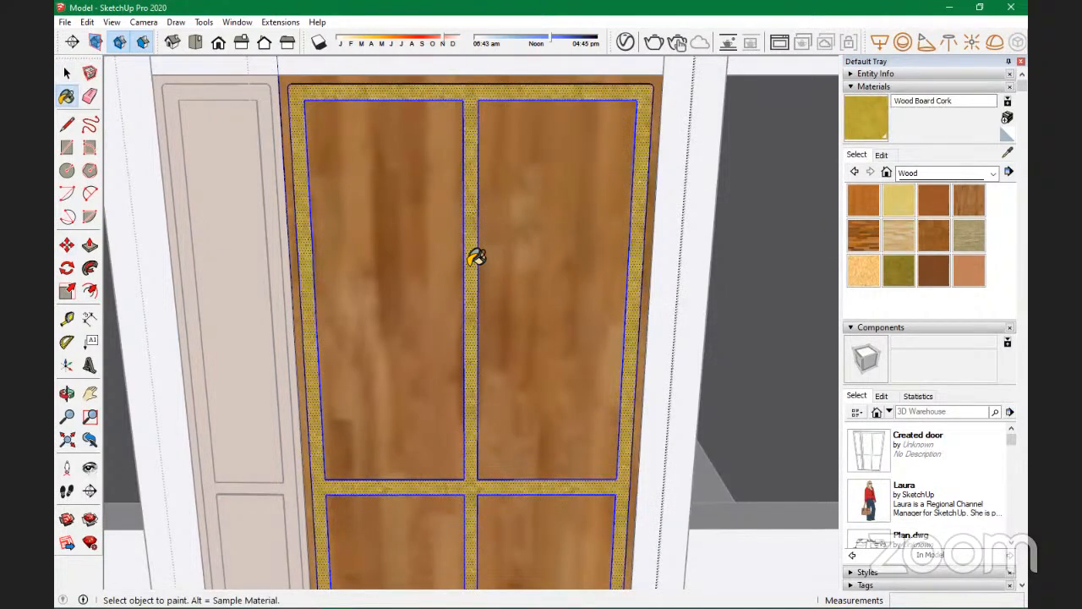
scroll(478, 245, "down", 4)
key("space")
Step: Check the frame material on the first house's door, exit component editing, and examine that house from the front and side
scroll(564, 287, "down", 8)
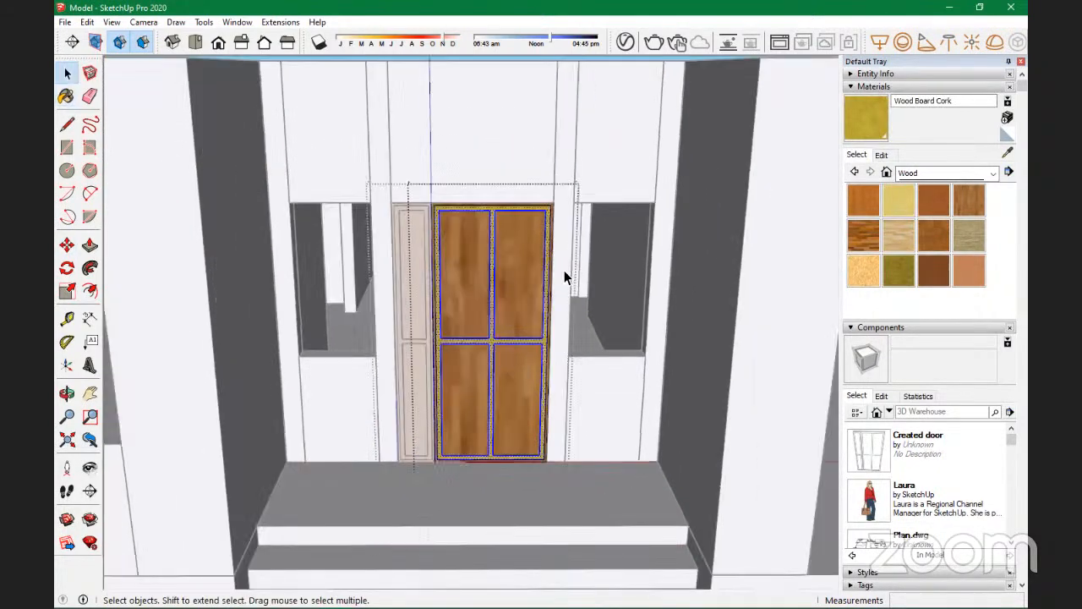
scroll(668, 363, "down", 6)
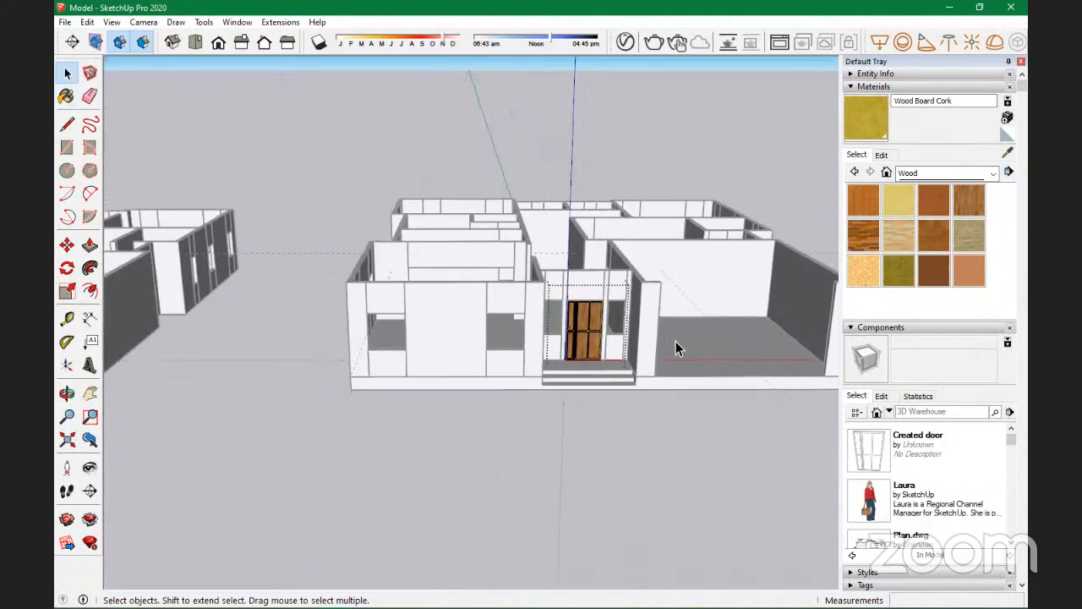
scroll(686, 315, "down", 2)
scroll(349, 327, "up", 10)
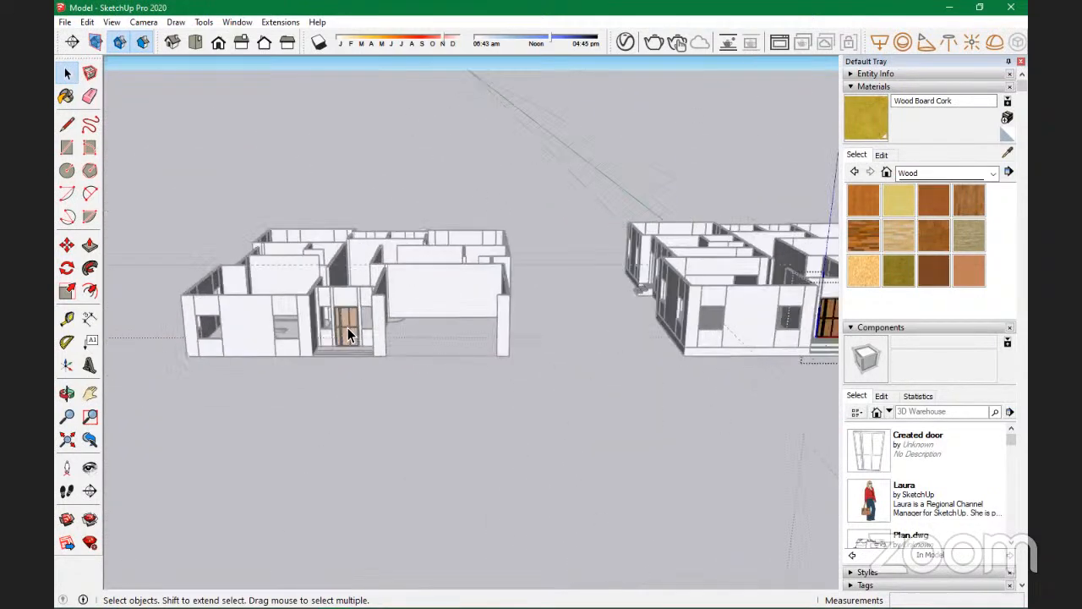
scroll(338, 337, "up", 10)
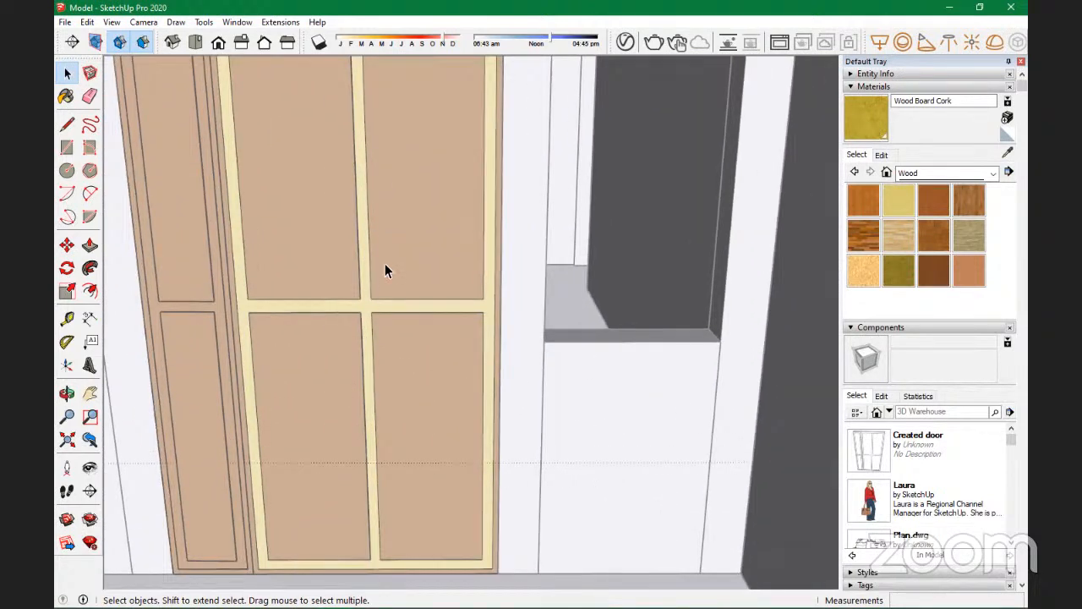
scroll(388, 335, "down", 10)
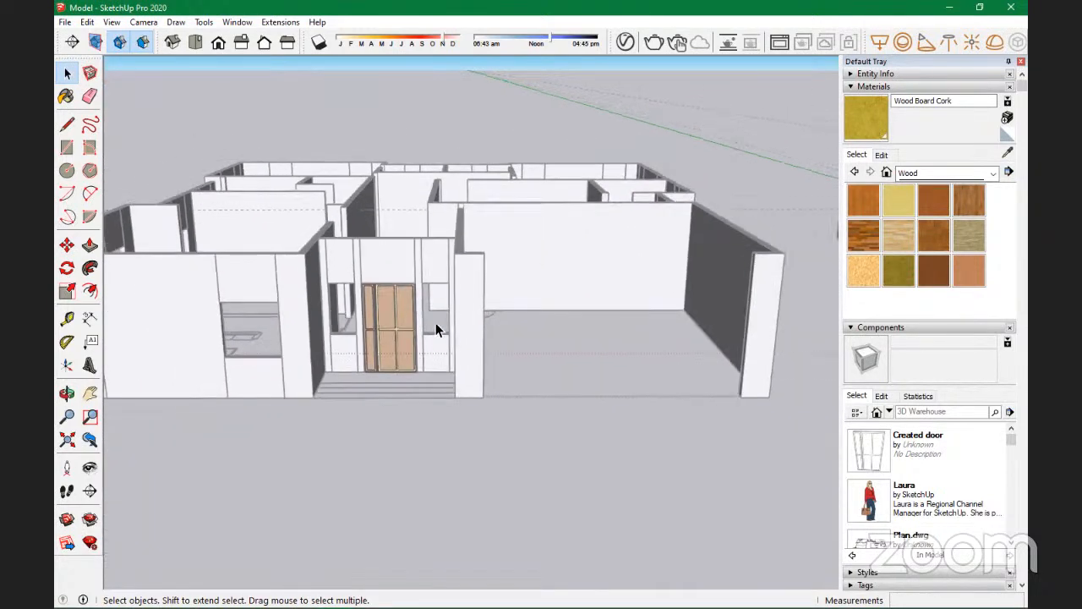
scroll(416, 313, "down", 3)
middle_click_drag(451, 429, 471, 448)
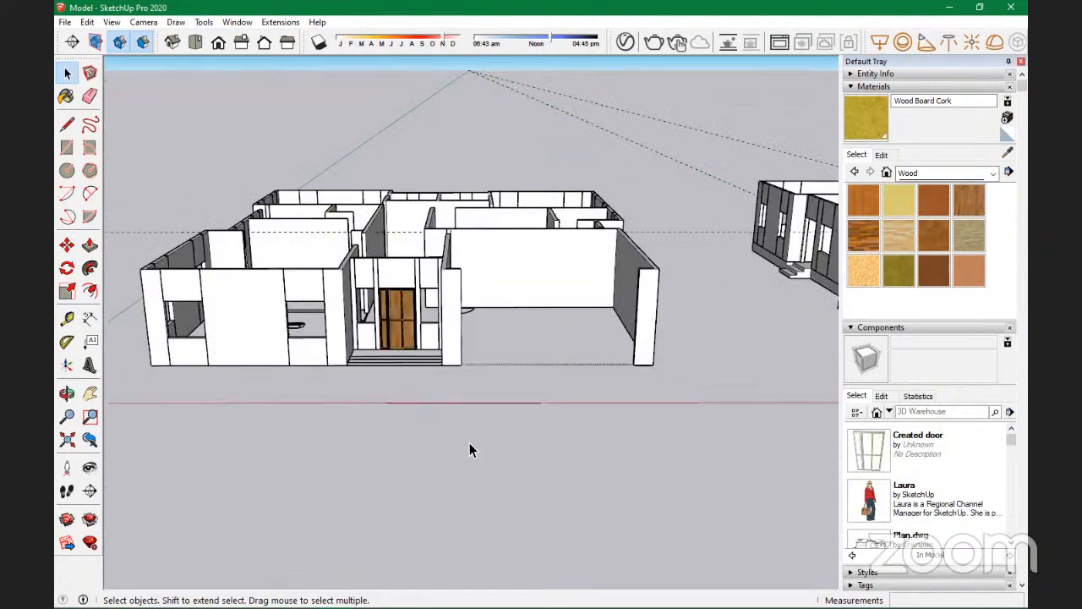
scroll(412, 342, "up", 8)
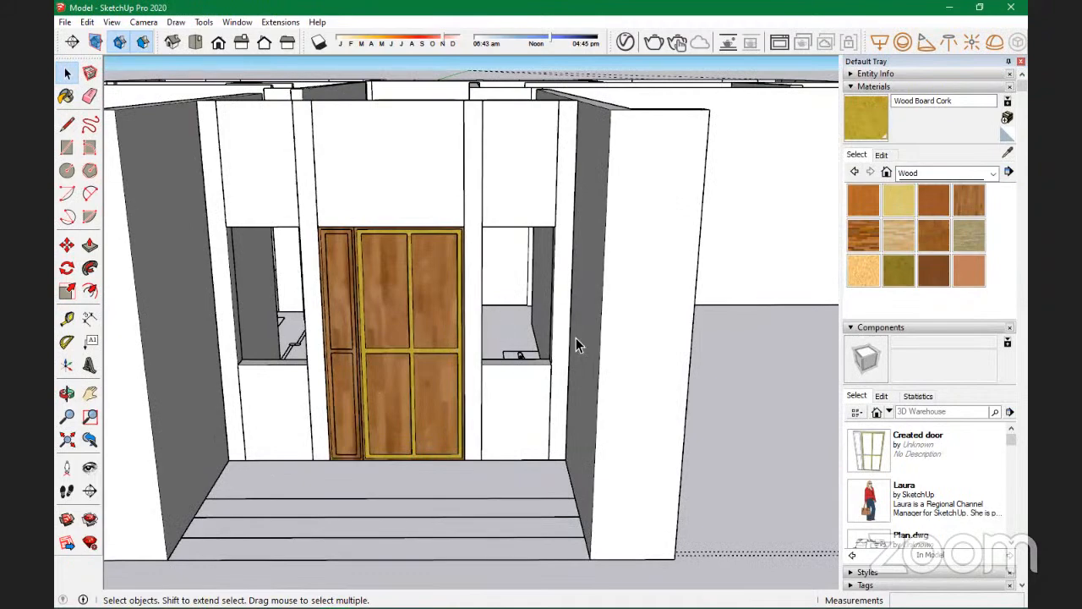
scroll(582, 344, "down", 5)
scroll(370, 380, "down", 2)
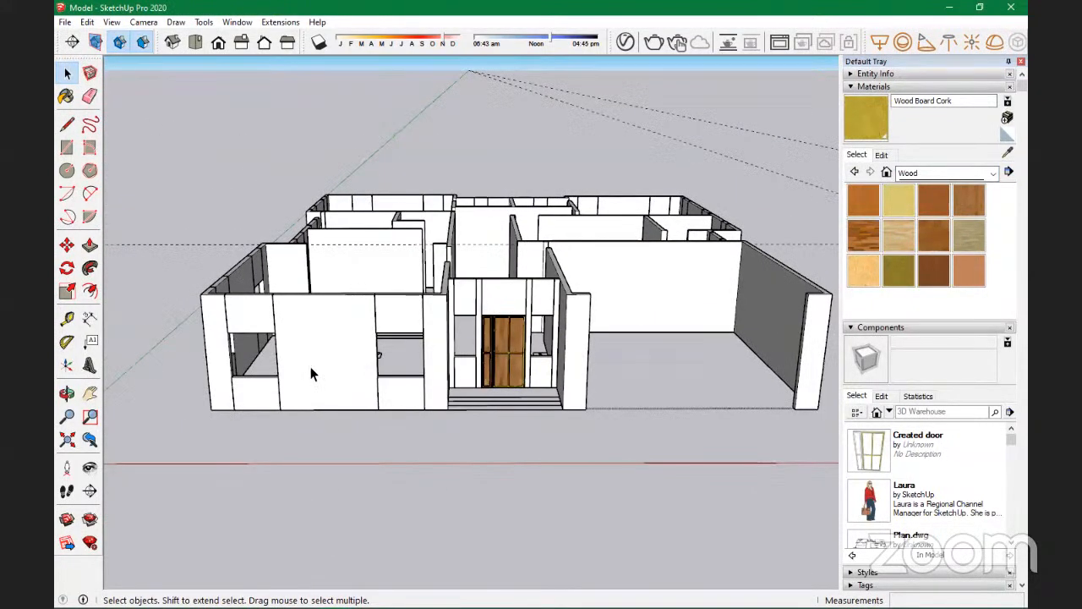
middle_click_drag(367, 363, 638, 381)
scroll(558, 376, "up", 1)
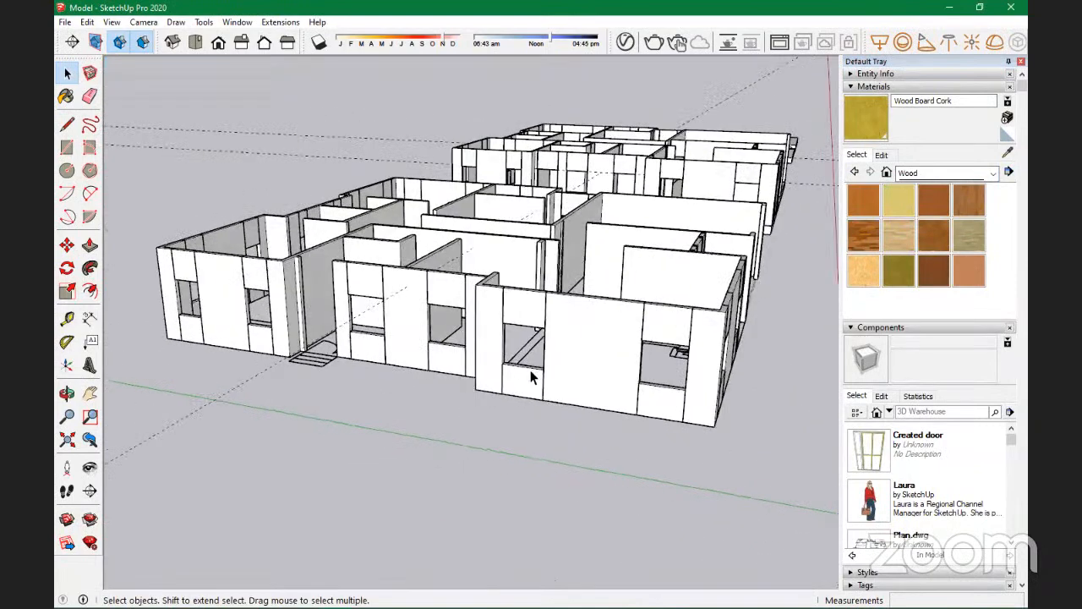
middle_click_drag(298, 358, 550, 391)
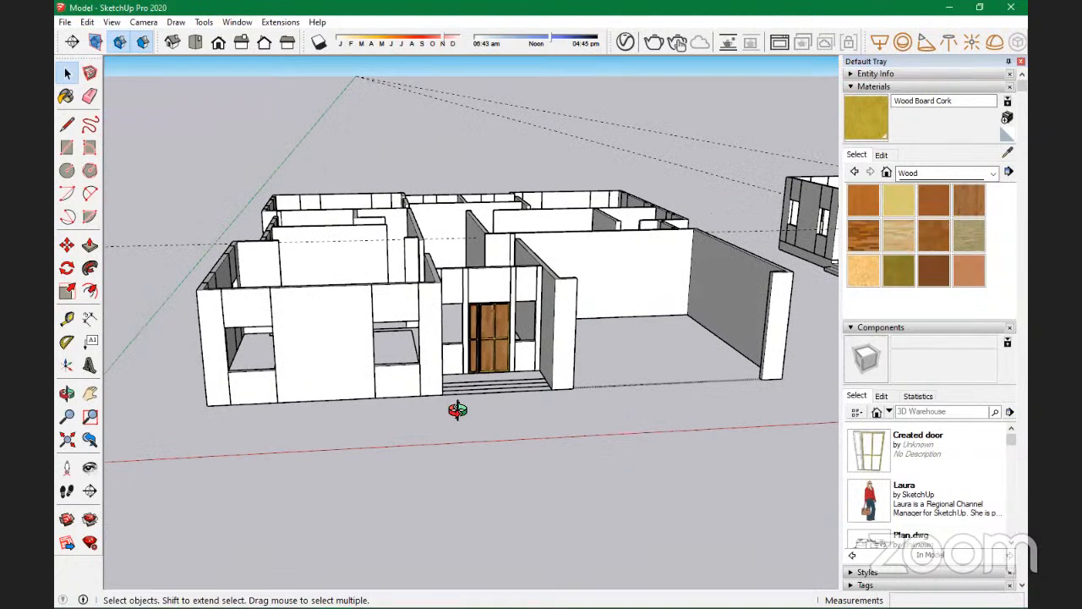
Step: Switch to File Explorer, open the K.C Tasks folder, select SR002_Resi_Kensington+Range and show the files as large thumbnails
left_click(496, 340)
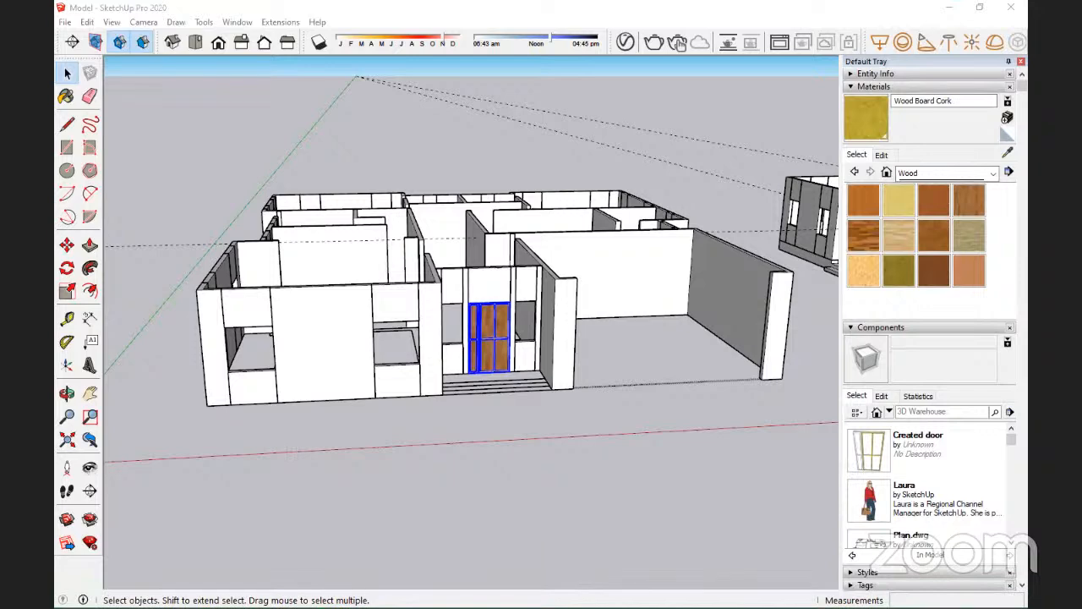
key("super+e")
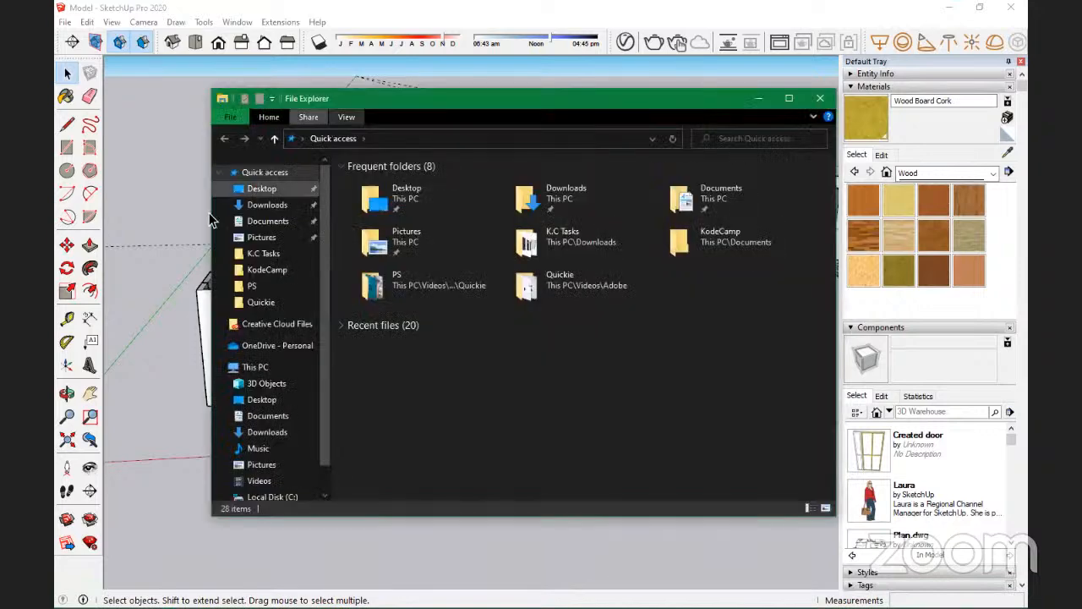
left_click(268, 256)
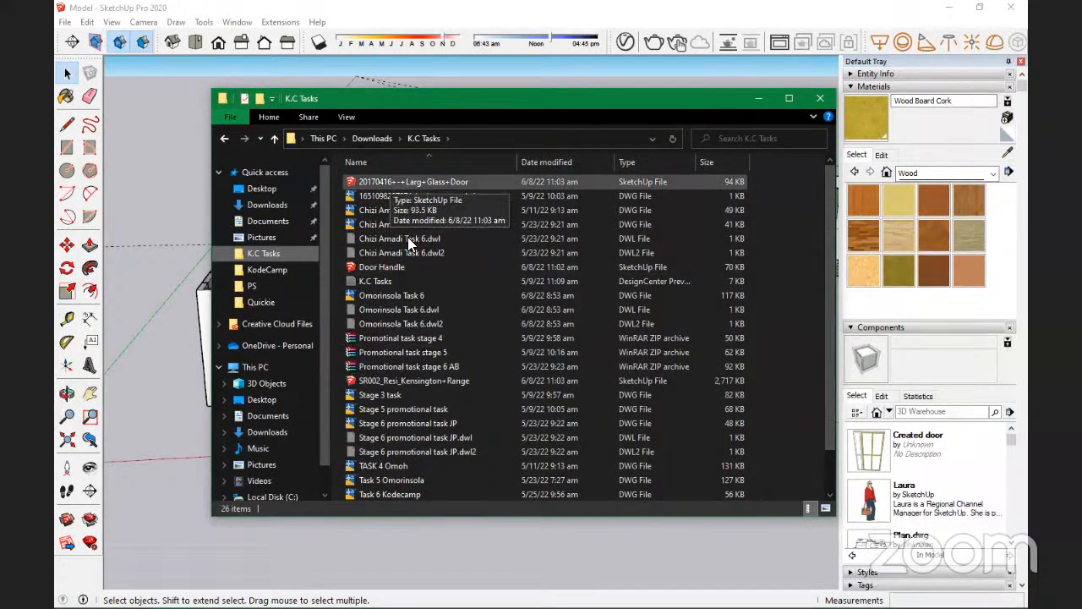
left_click(422, 380)
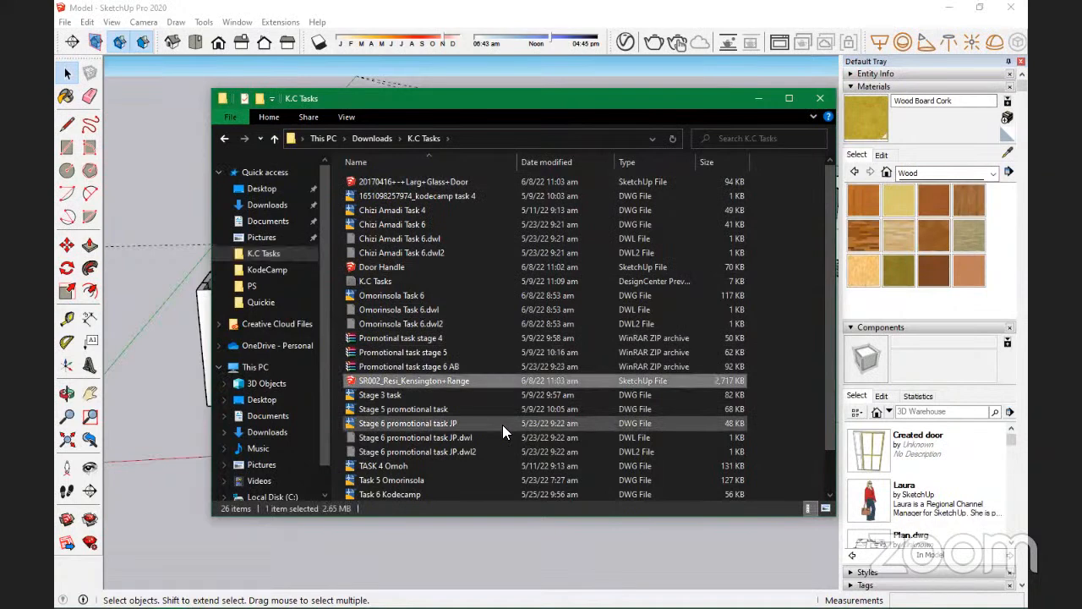
left_click(825, 508)
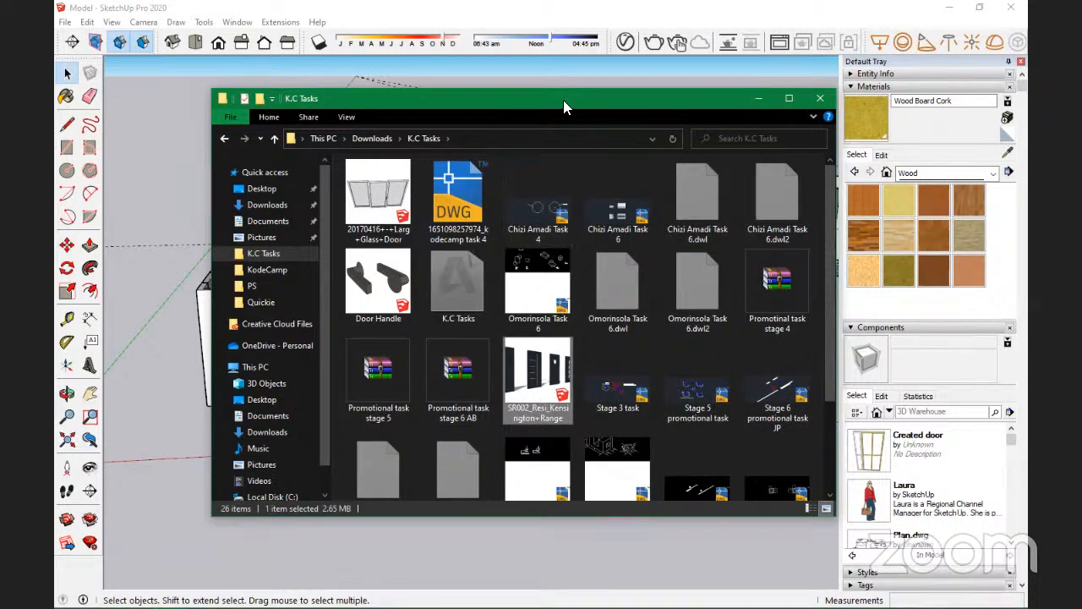
Step: Insert the SR002_Resi_Kensington+Range door set from the folder into the model behind the first house, and deselect it
left_click_drag(563, 100, 770, 51)
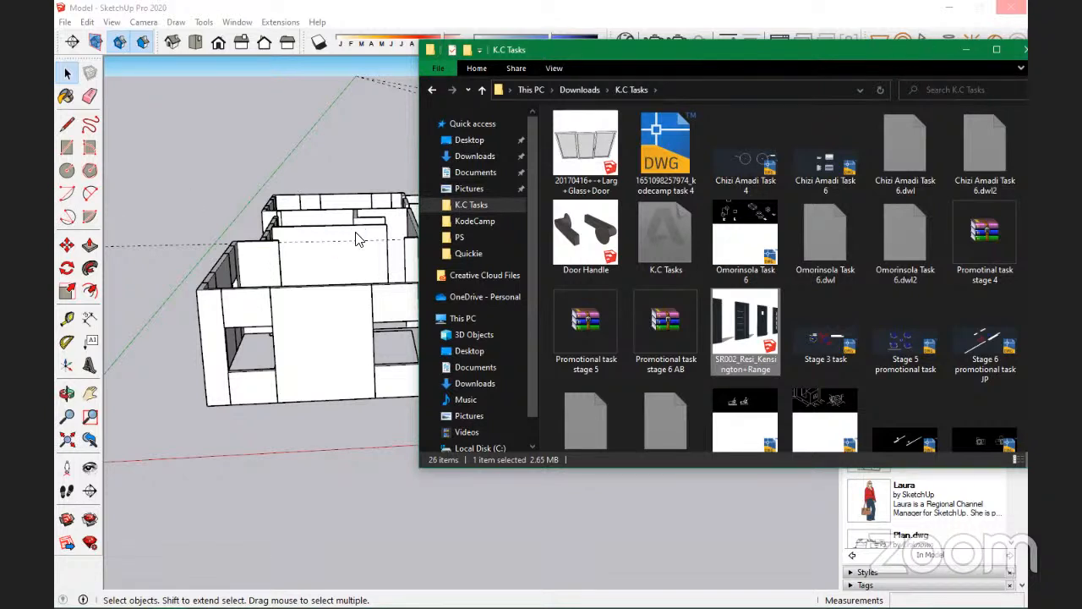
left_click(160, 201)
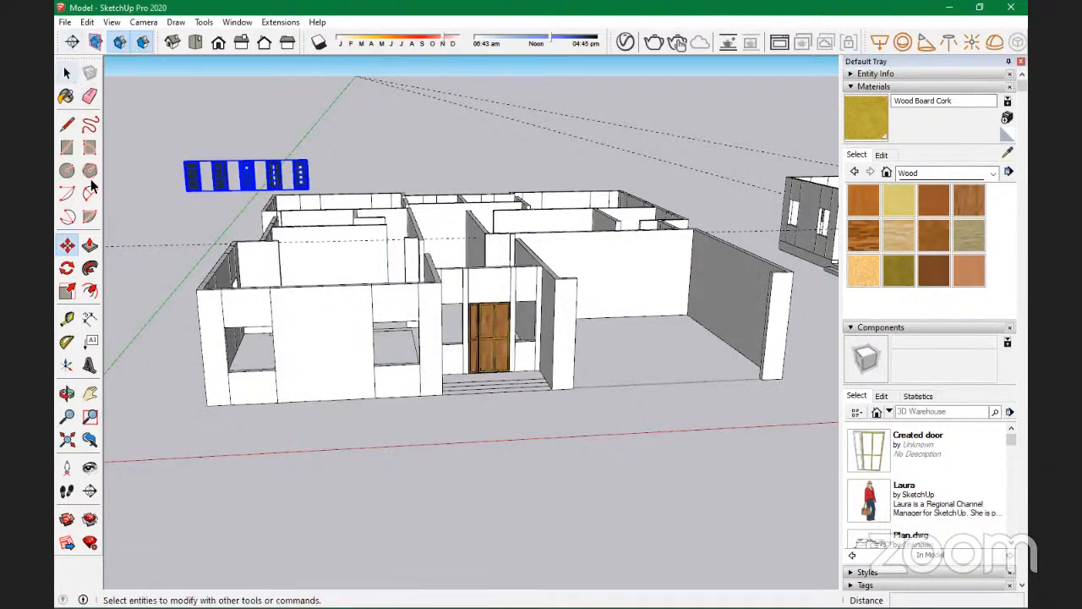
left_click(66, 73)
left_click(393, 531)
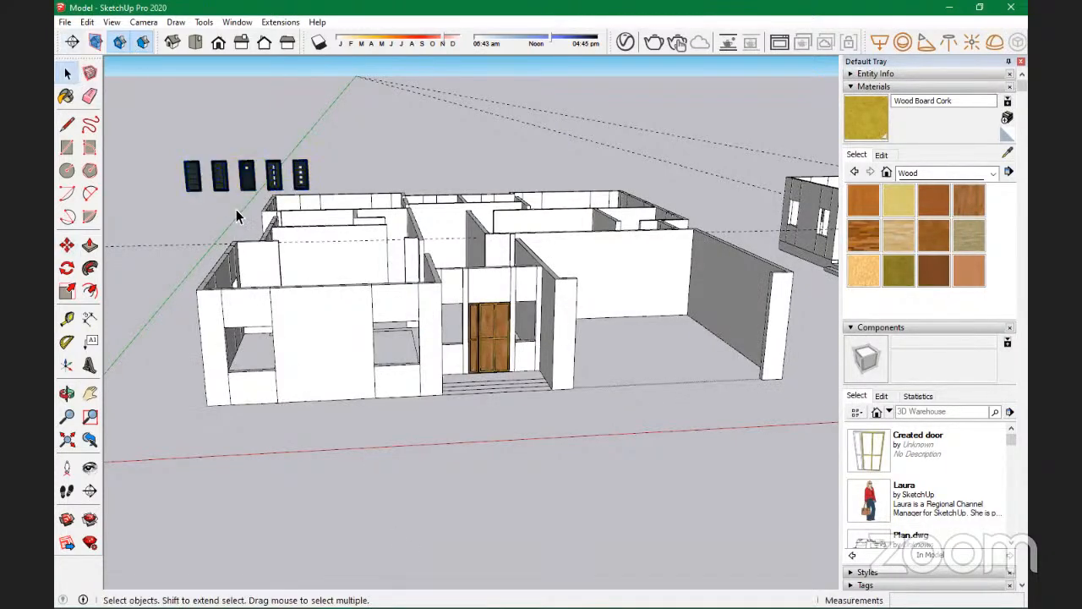
Step: Move the imported door set about 57794 mm to the open ground in front of the houses
scroll(205, 169, "up", 4)
middle_click_drag(206, 169, 274, 161)
scroll(275, 161, "down", 4)
scroll(270, 165, "up", 2)
left_click(270, 168)
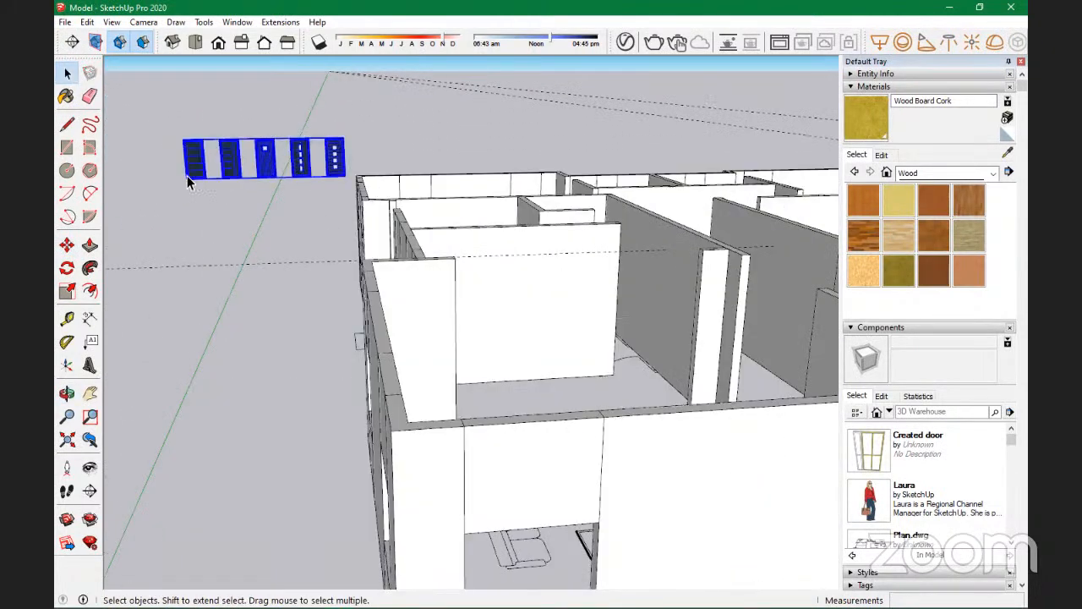
key("m")
left_click(252, 287)
scroll(273, 194, "down", 5)
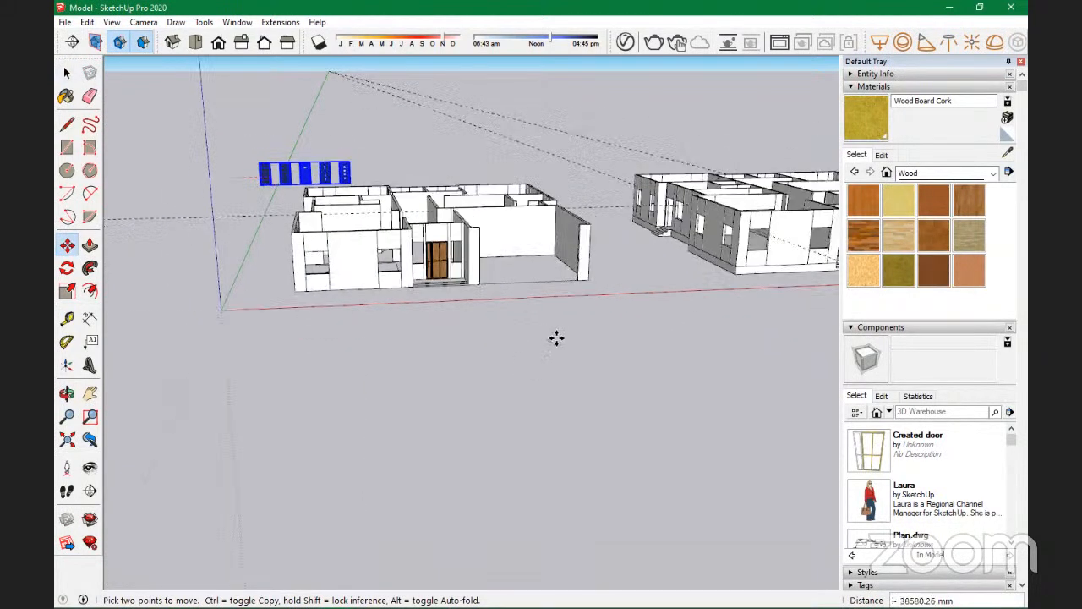
left_click(597, 319)
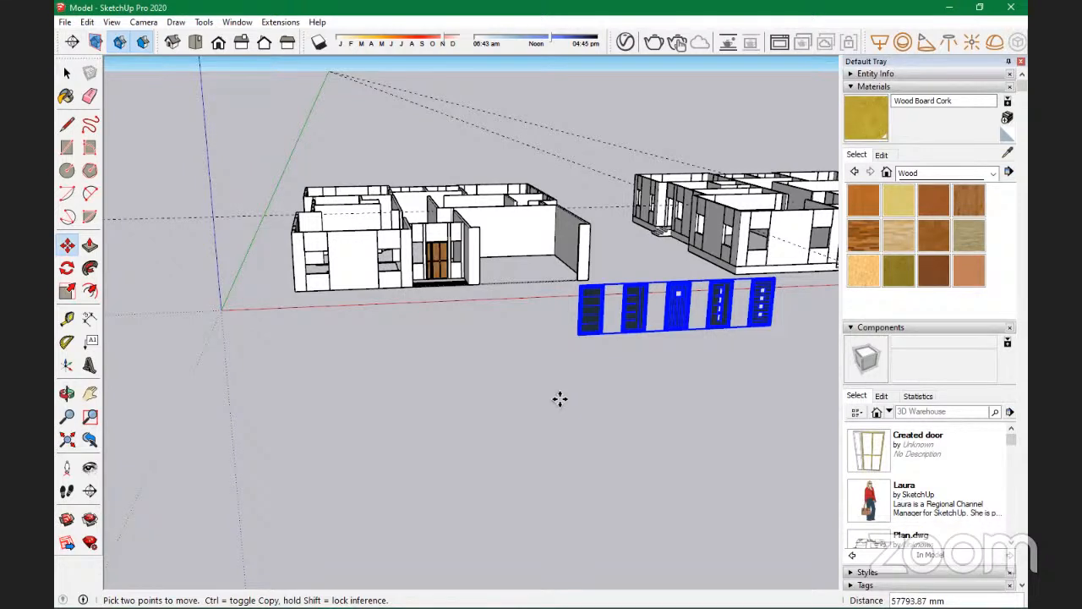
left_click(67, 73)
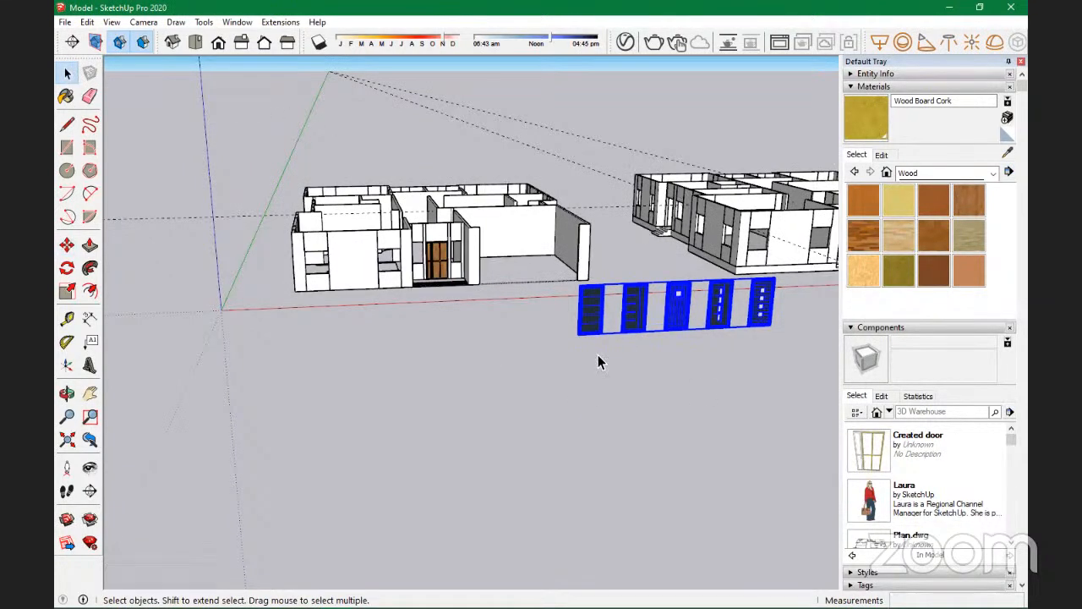
Step: Examine the five imported door designs up close from both sides
scroll(580, 313, "up", 3)
middle_click_drag(580, 309, 435, 325)
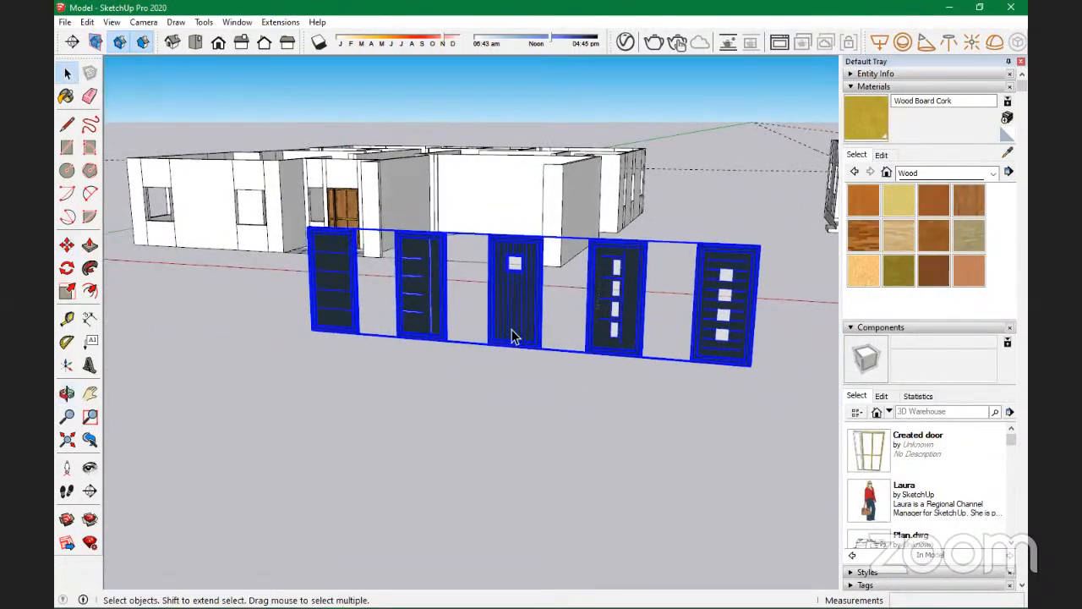
scroll(605, 336, "up", 2)
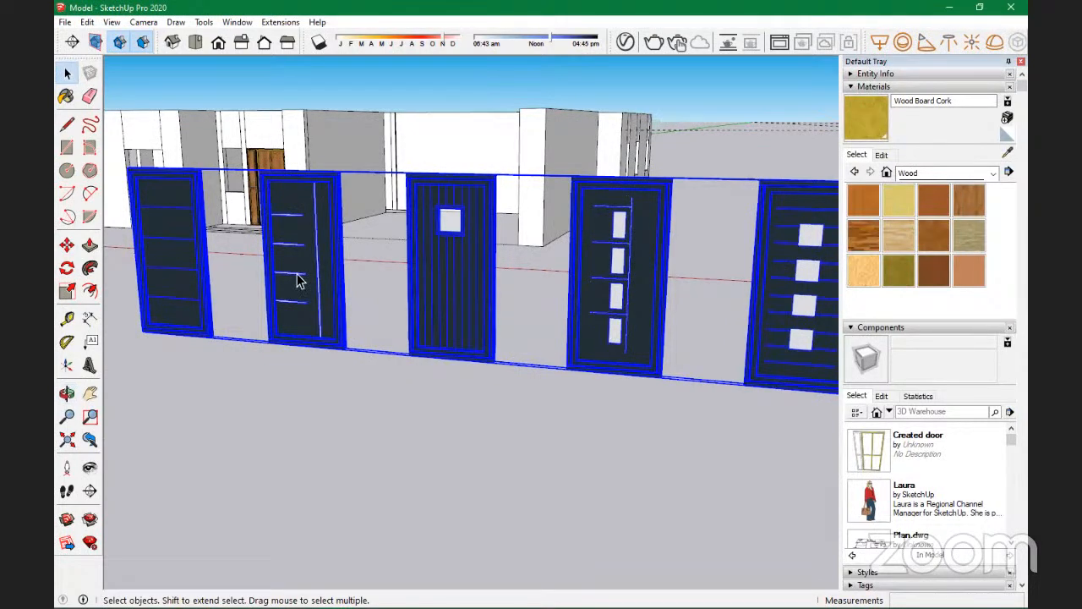
scroll(363, 326, "up", 2)
middle_click_drag(363, 327, 563, 295)
scroll(563, 295, "down", 5)
scroll(378, 310, "up", 1)
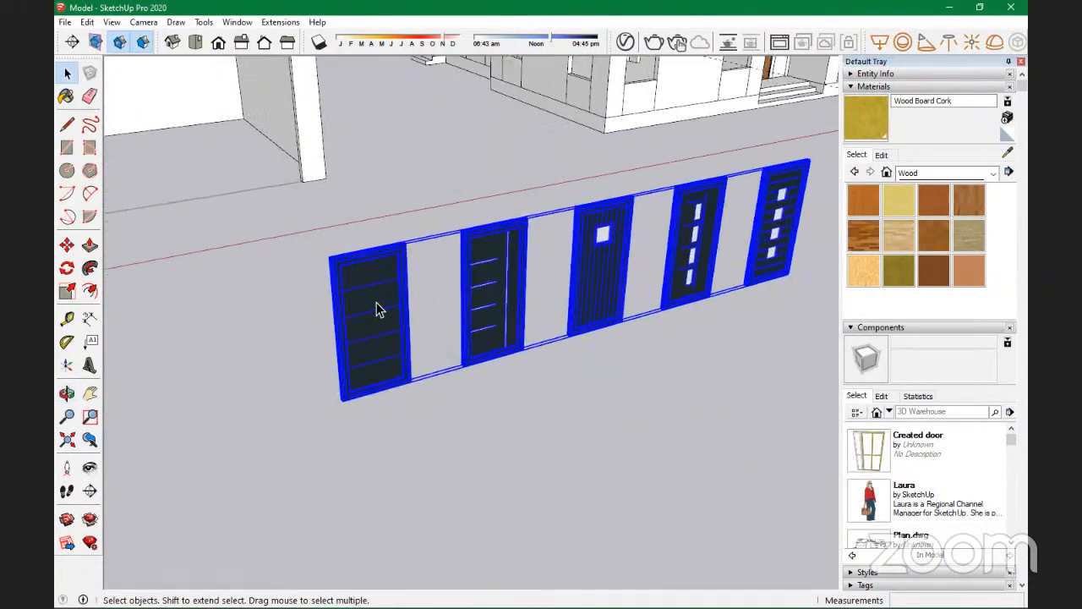
scroll(561, 309, "up", 6)
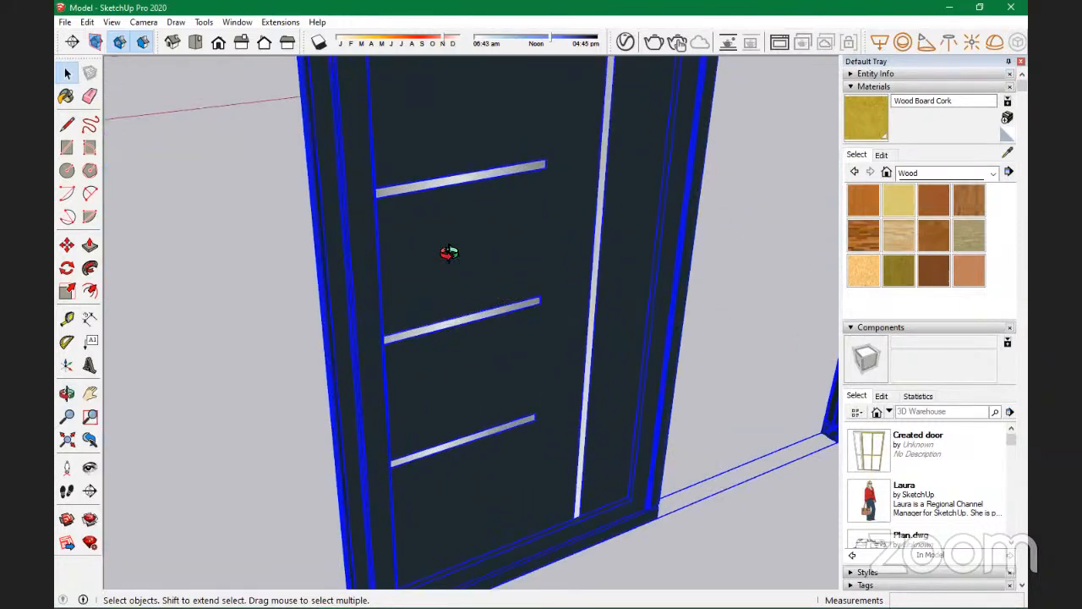
Step: Inspect the second imported door, the design with four horizontal strips, by opening the set, selecting the door and closing the set again
middle_click_drag(448, 252, 310, 145)
middle_click_drag(538, 414, 537, 410)
scroll(538, 413, "down", 7)
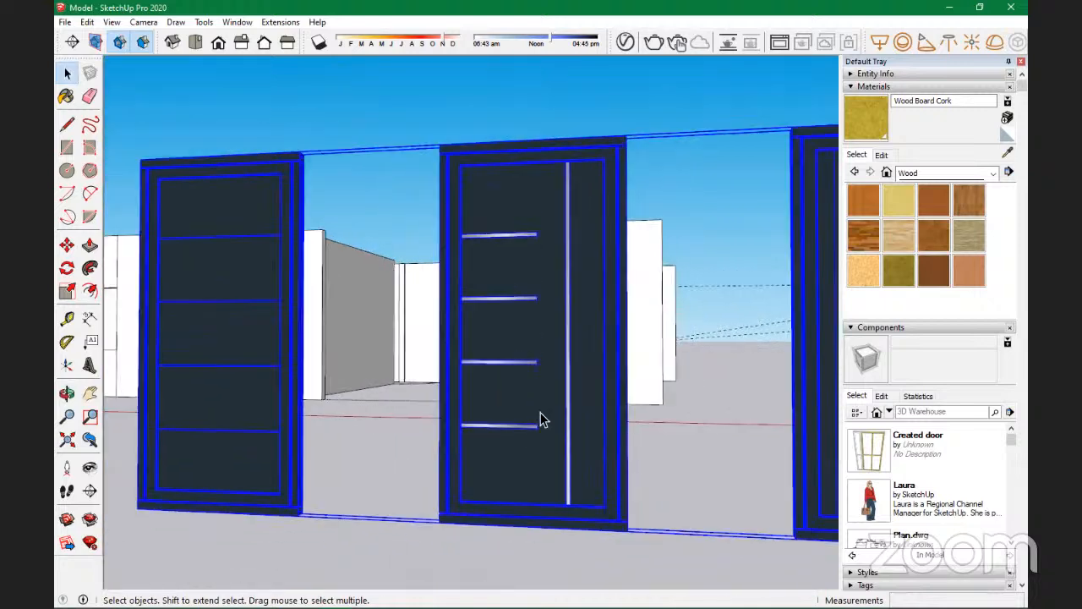
middle_click_drag(535, 423, 587, 504)
left_click(587, 506)
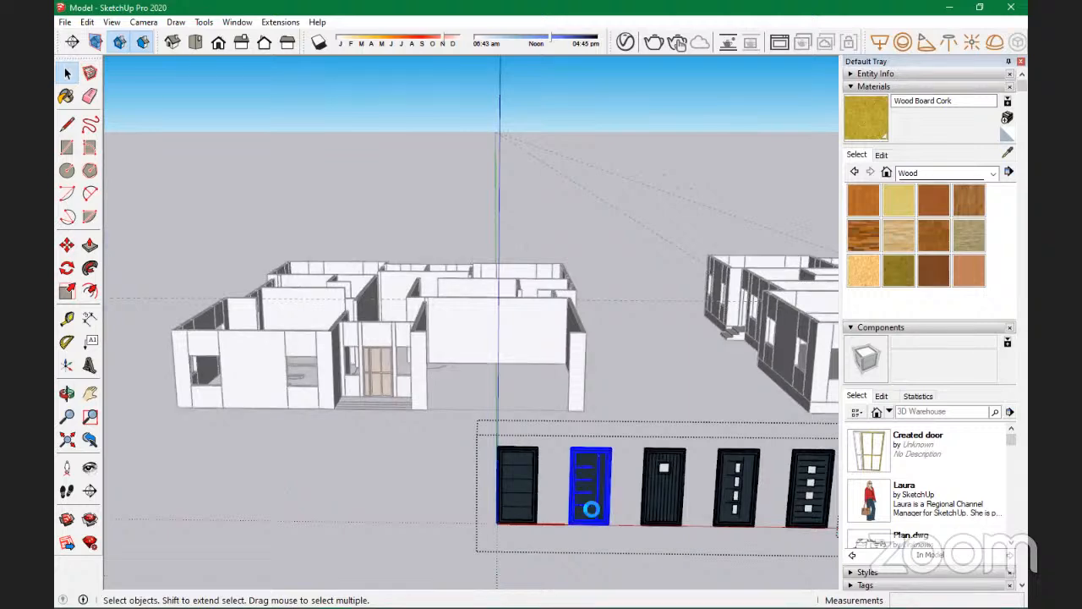
left_click(355, 456)
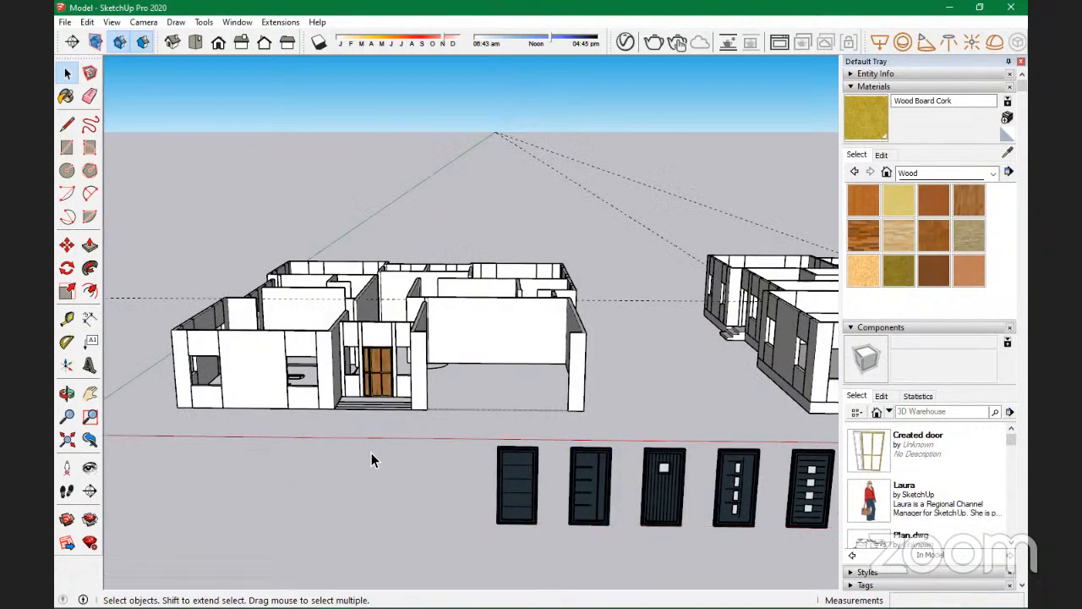
Step: Copy the second imported door about 13456 mm to the lower corner of the wooden door at the first house's front entrance
scroll(373, 458, "up", 5)
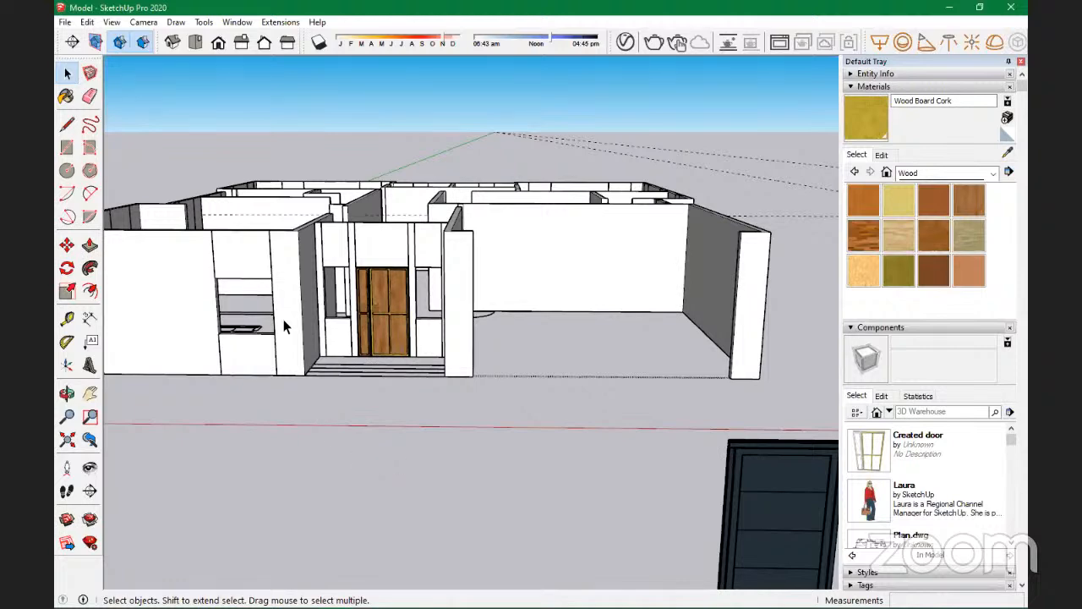
scroll(285, 328, "down", 3)
scroll(285, 328, "down", 1)
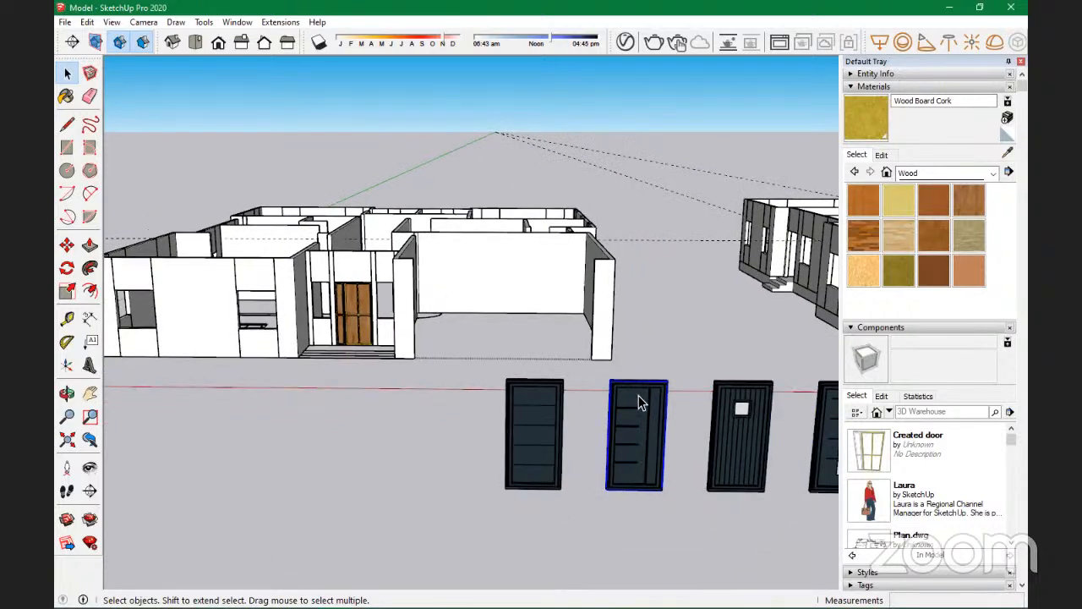
key("m")
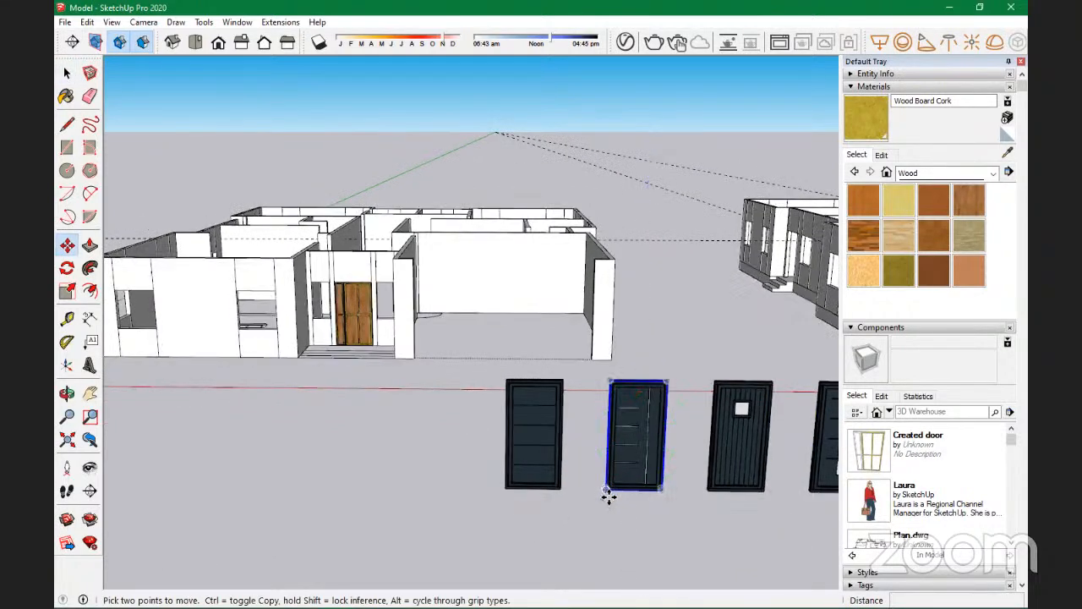
left_click(608, 492)
key("ctrl")
scroll(349, 326, "up", 3)
key("Escape")
left_click(349, 327)
scroll(348, 326, "up", 5)
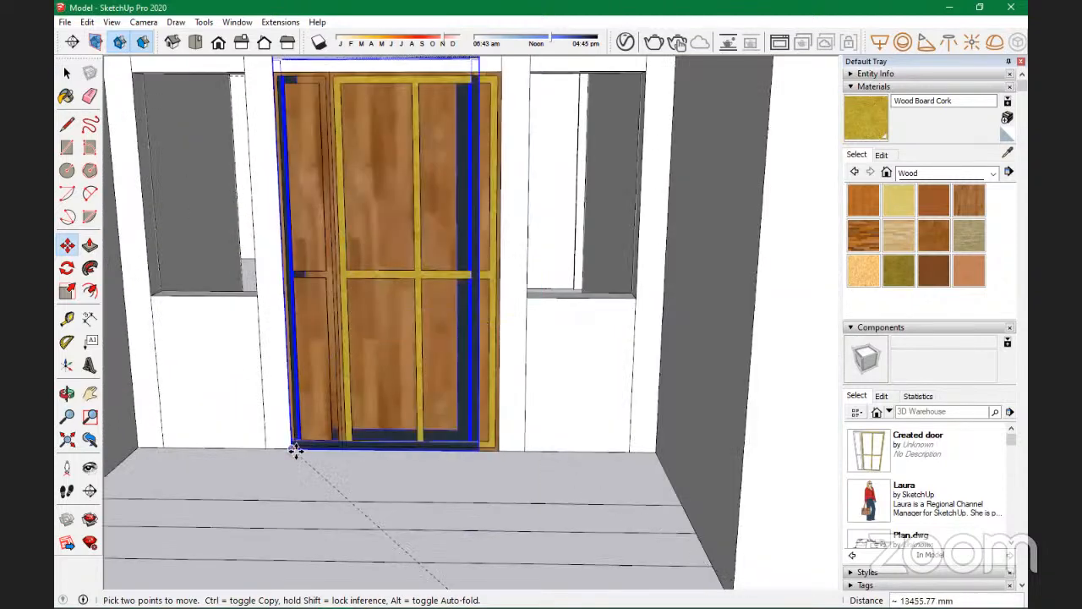
left_click(296, 451)
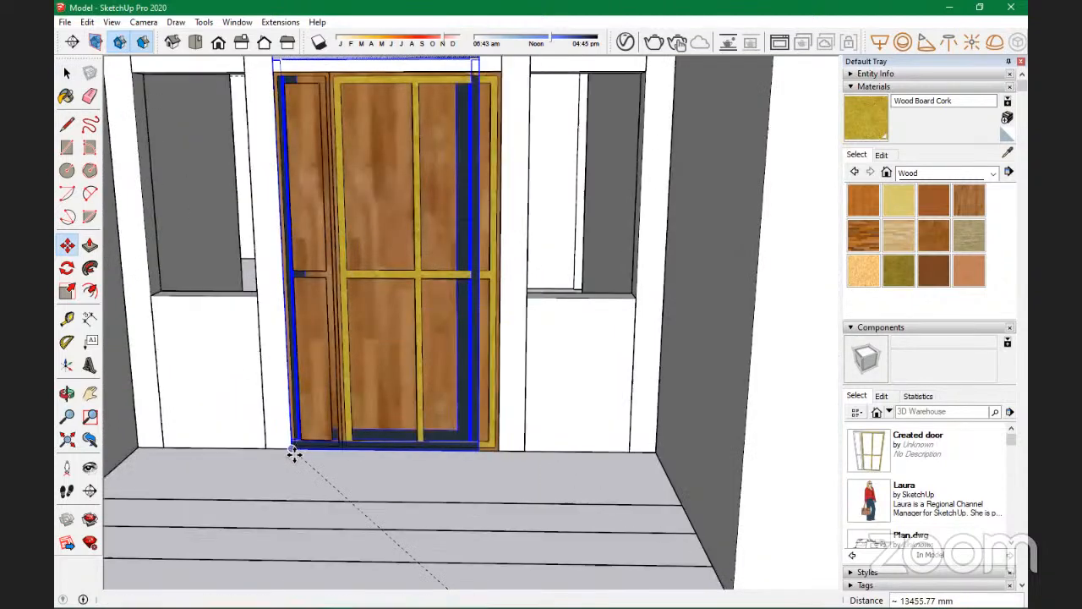
Step: Delete the old wooden door from the front entrance, leaving only the dark door copy
key("space")
left_click(489, 416)
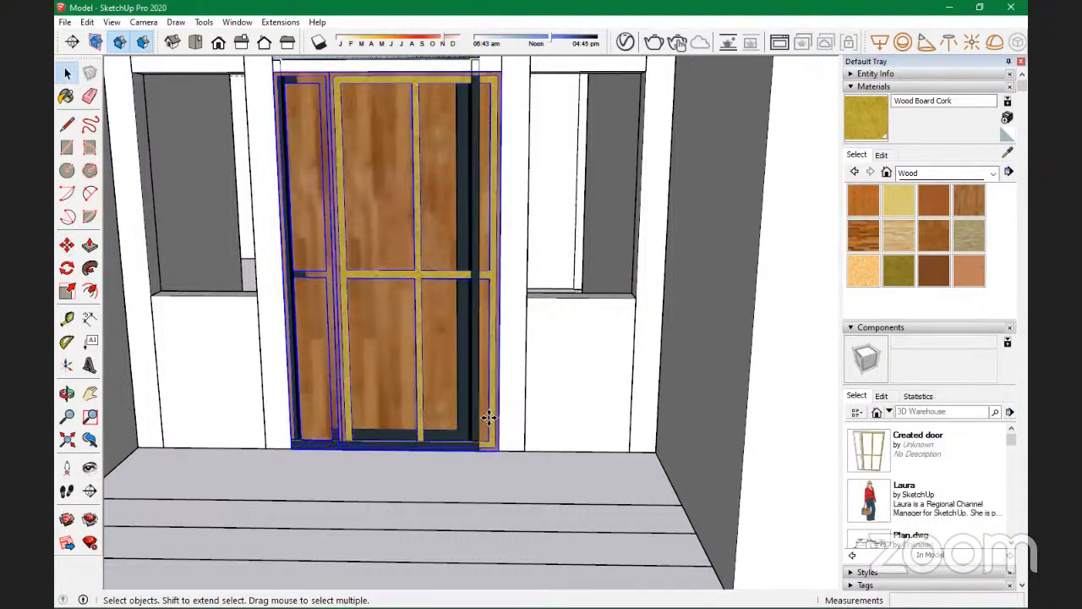
key("Delete")
middle_click_drag(478, 358, 580, 474)
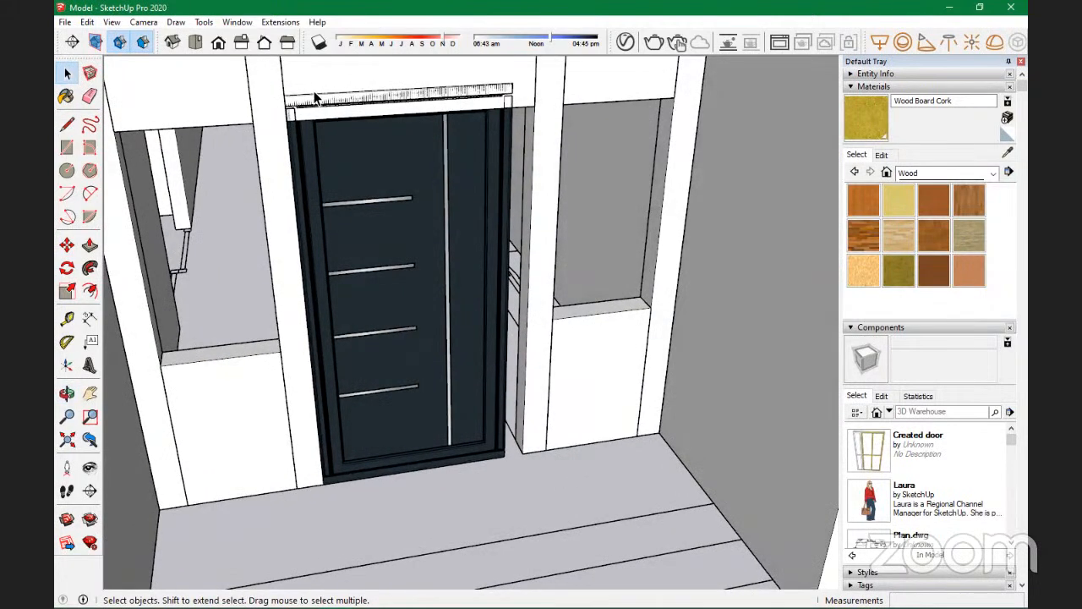
Step: Delete the wall piece above the front entrance door
scroll(510, 239, "up", 8)
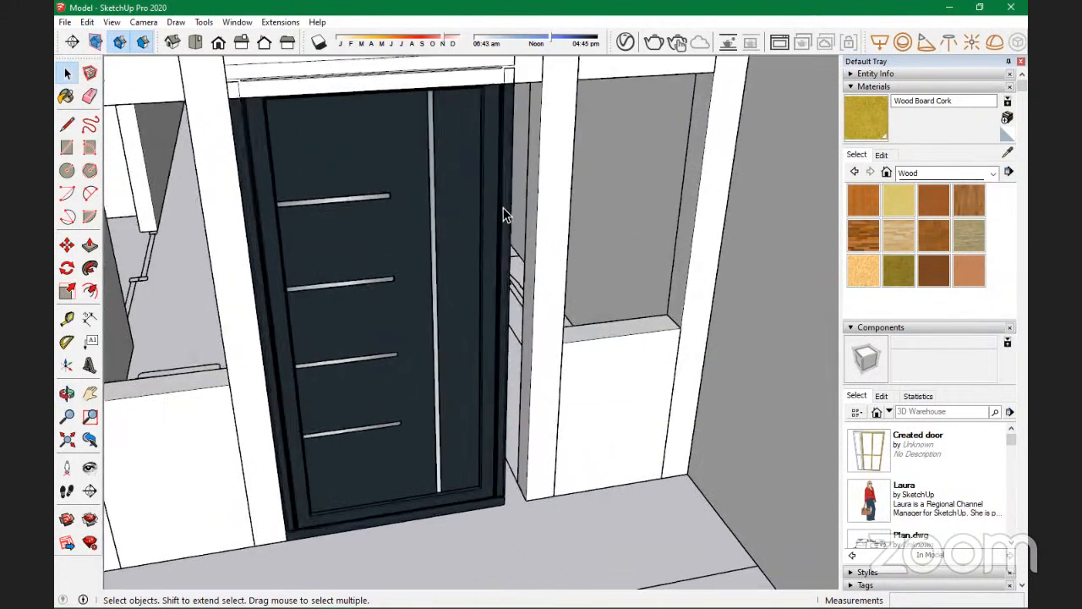
middle_click_drag(464, 242, 585, 217)
scroll(589, 206, "down", 5)
scroll(589, 211, "down", 5)
scroll(425, 399, "up", 3)
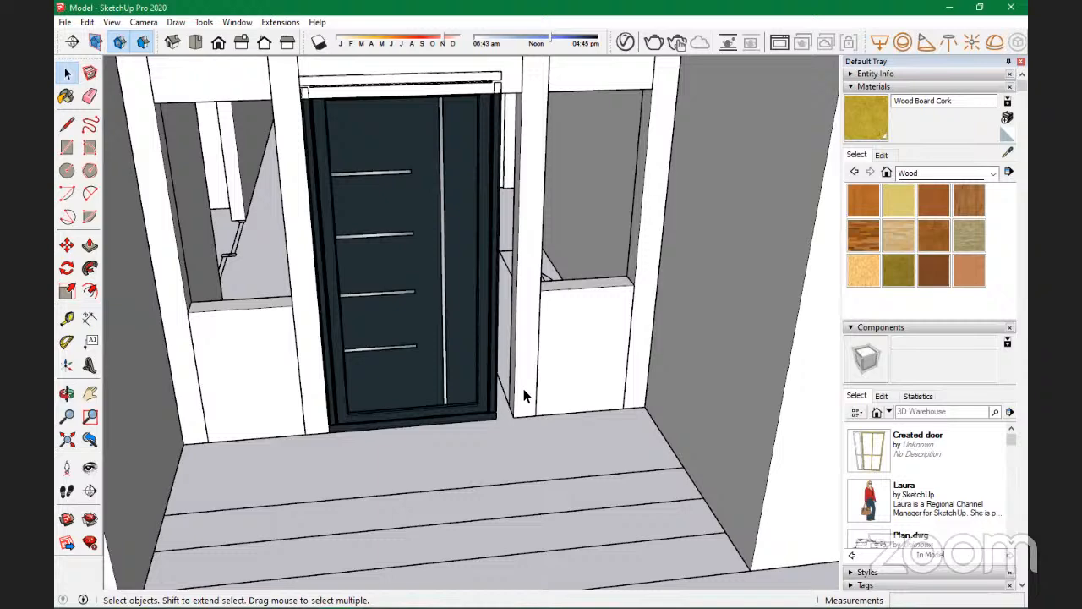
scroll(525, 396, "down", 5)
scroll(449, 182, "up", 2)
left_click(456, 186)
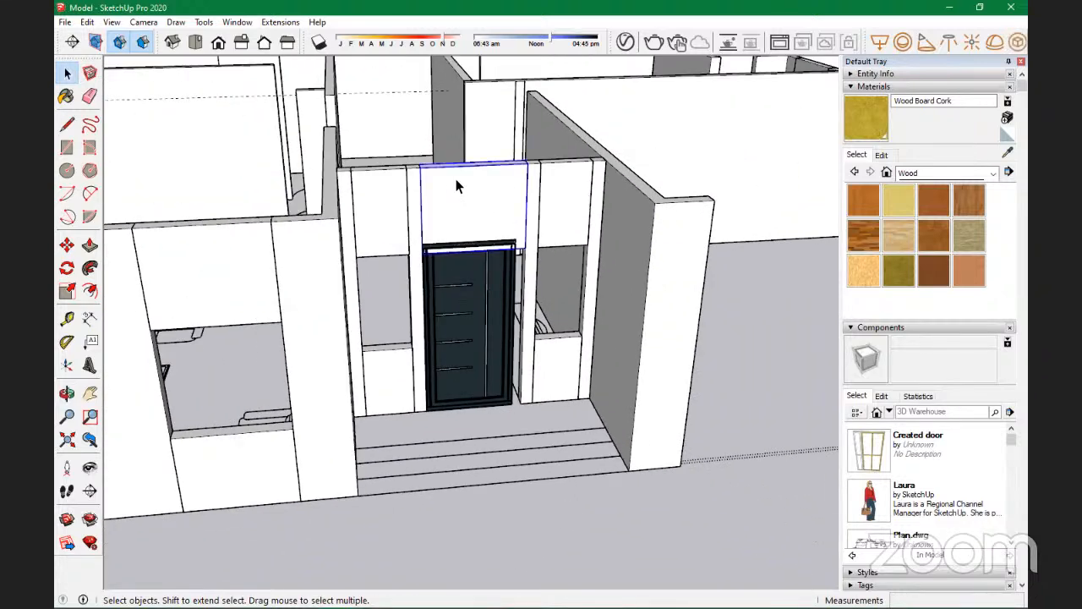
key("Delete")
Step: Select the dark entrance door and examine its top frame corner and the gap beside it in the opening
scroll(493, 256, "up", 5)
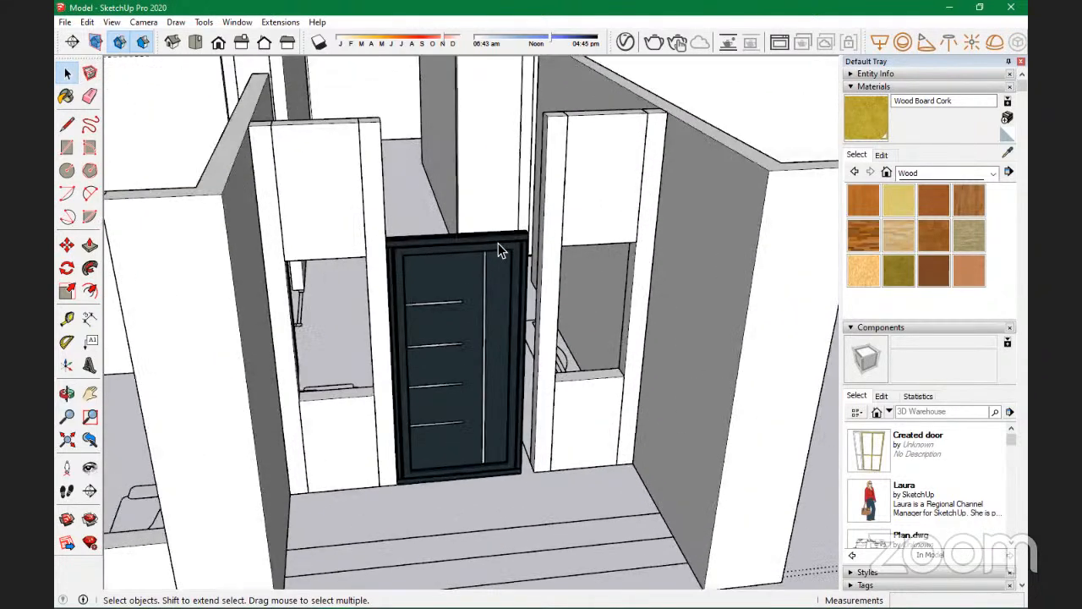
scroll(506, 230, "up", 3)
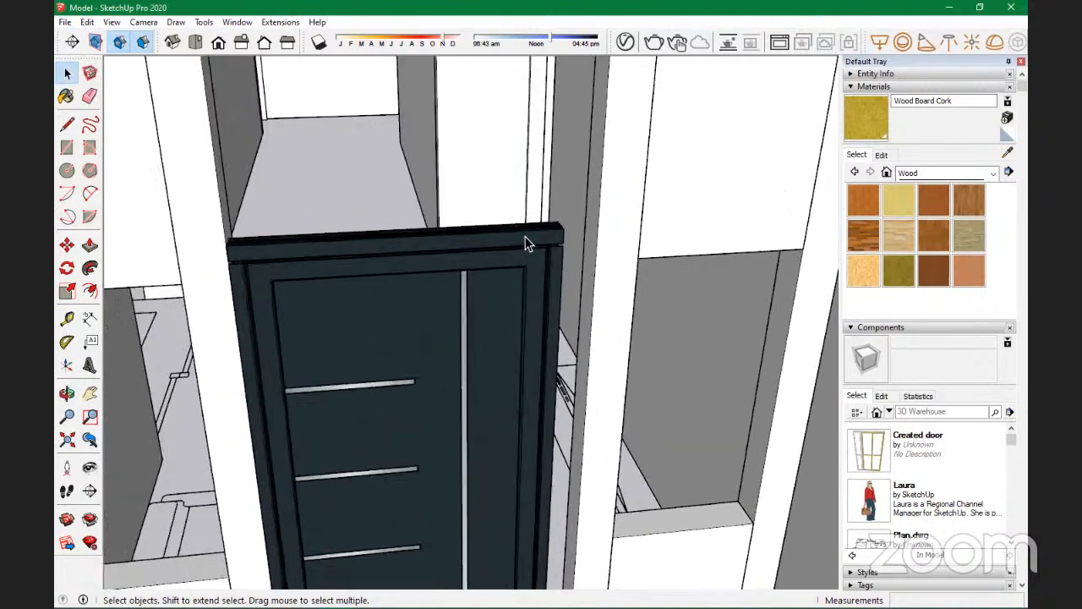
middle_click_drag(553, 276, 364, 250)
scroll(530, 256, "down", 4)
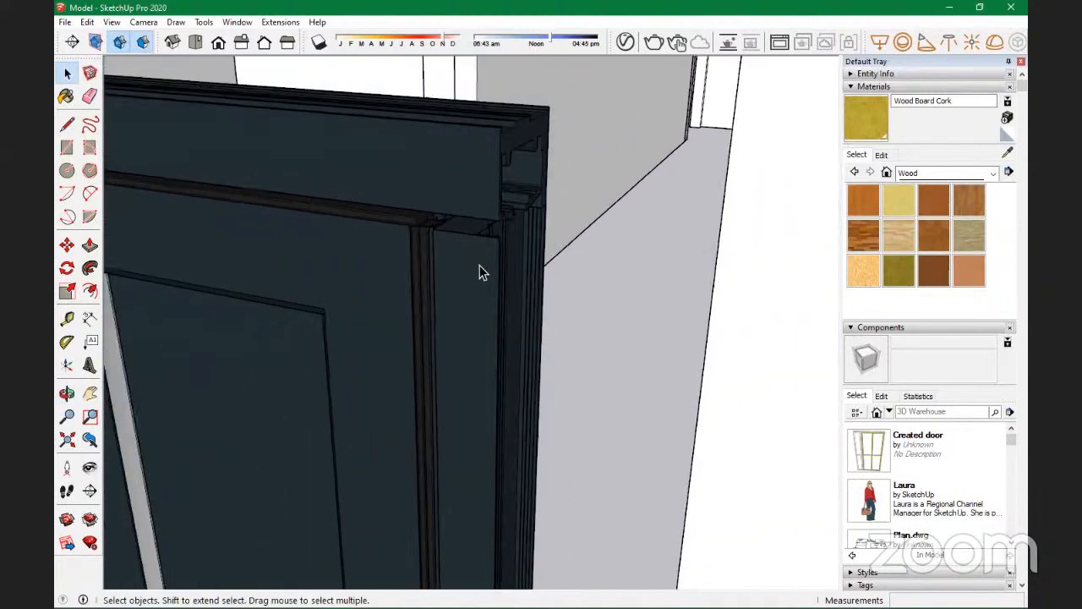
scroll(508, 282, "down", 3)
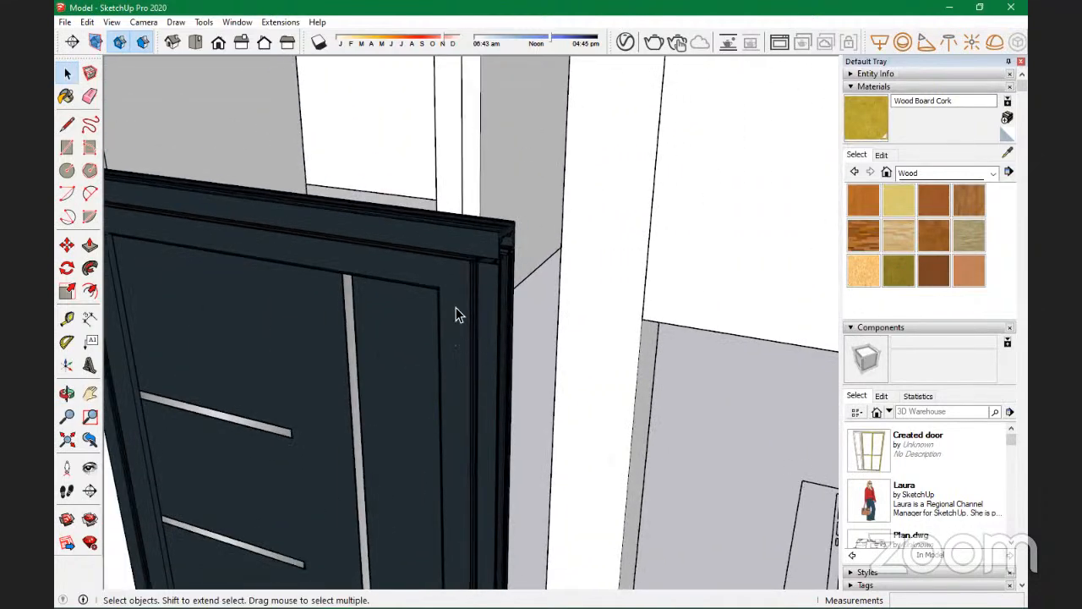
left_click(456, 324)
scroll(456, 309, "down", 2)
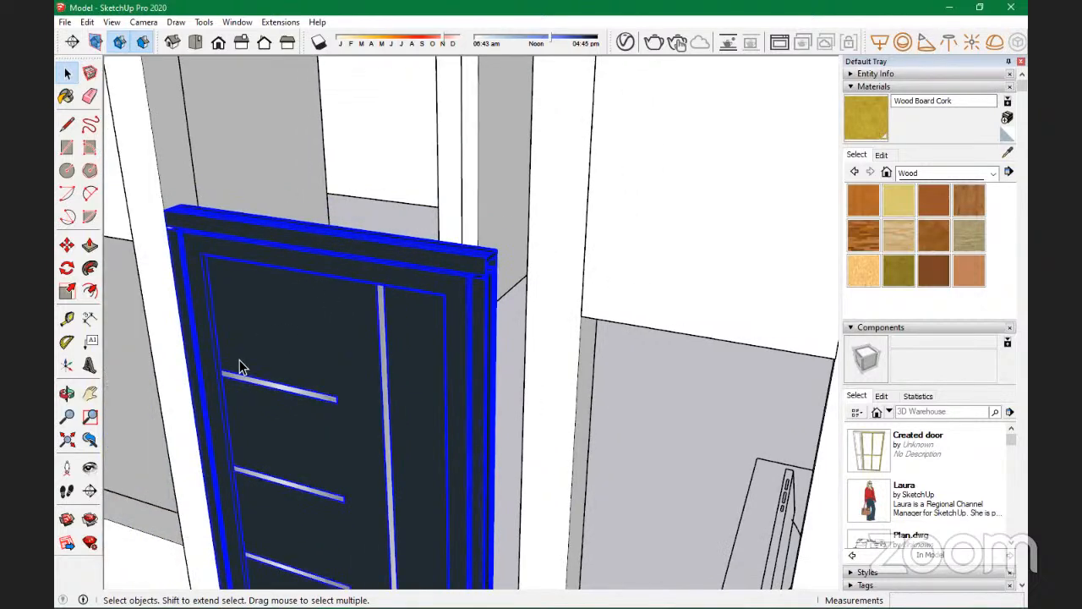
scroll(432, 321, "up", 5)
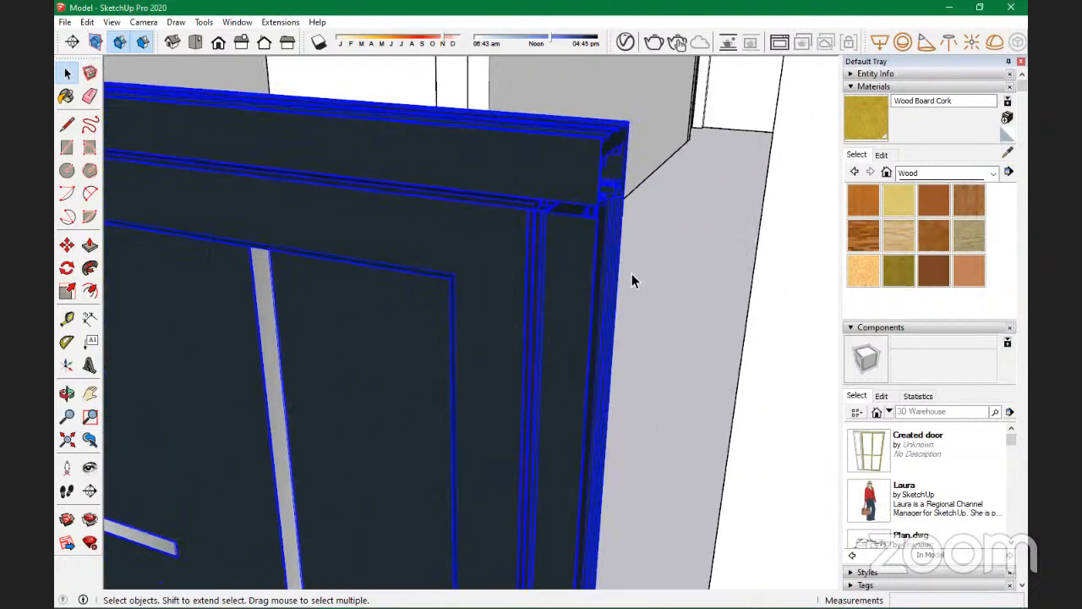
middle_click_drag(573, 272, 498, 282)
scroll(507, 279, "down", 2)
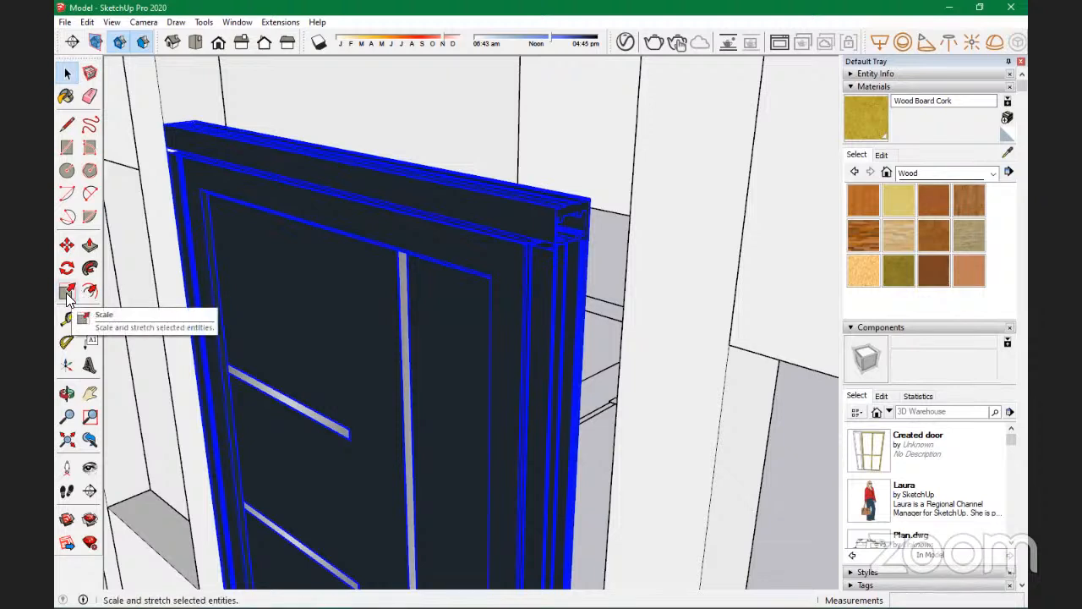
Step: Scale the entrance door along the red axis until it fills the full width of the opening
key("s")
middle_click_drag(259, 335, 587, 350)
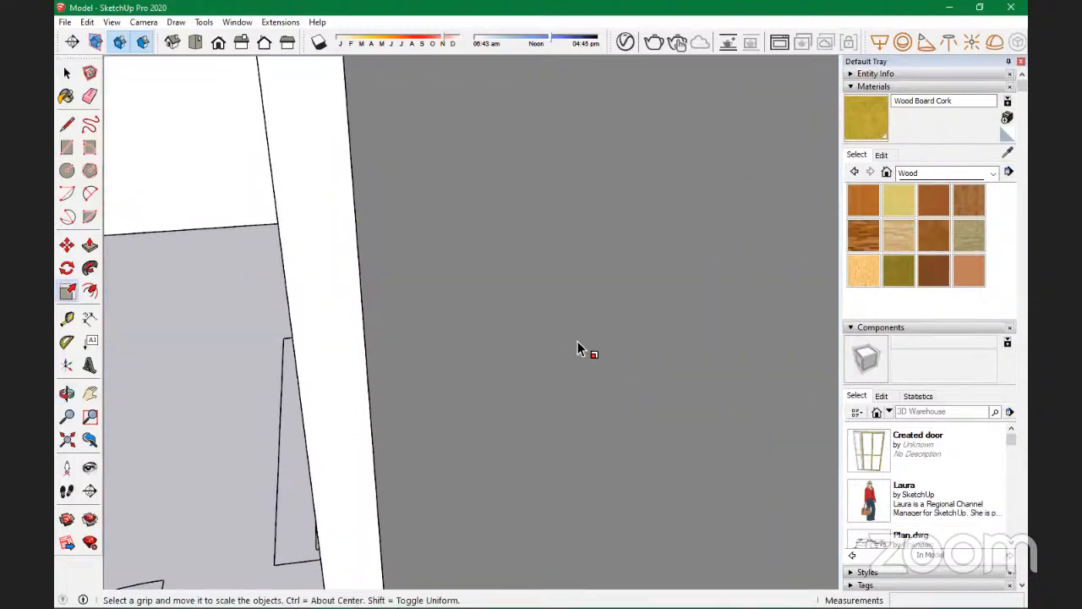
scroll(577, 346, "down", 1)
scroll(383, 337, "down", 5)
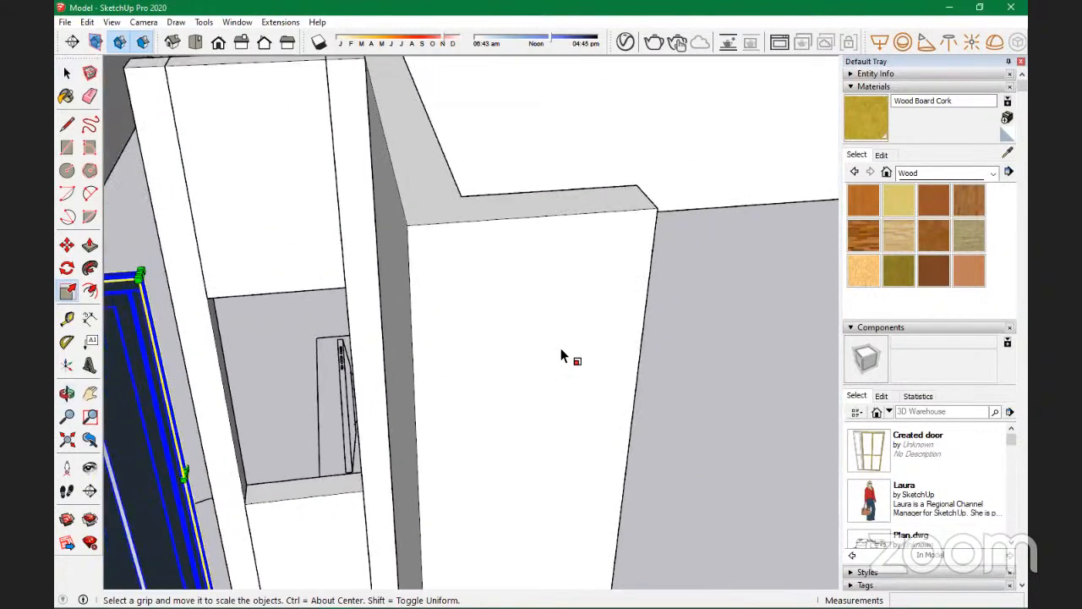
scroll(545, 350, "down", 3)
scroll(550, 294, "down", 4)
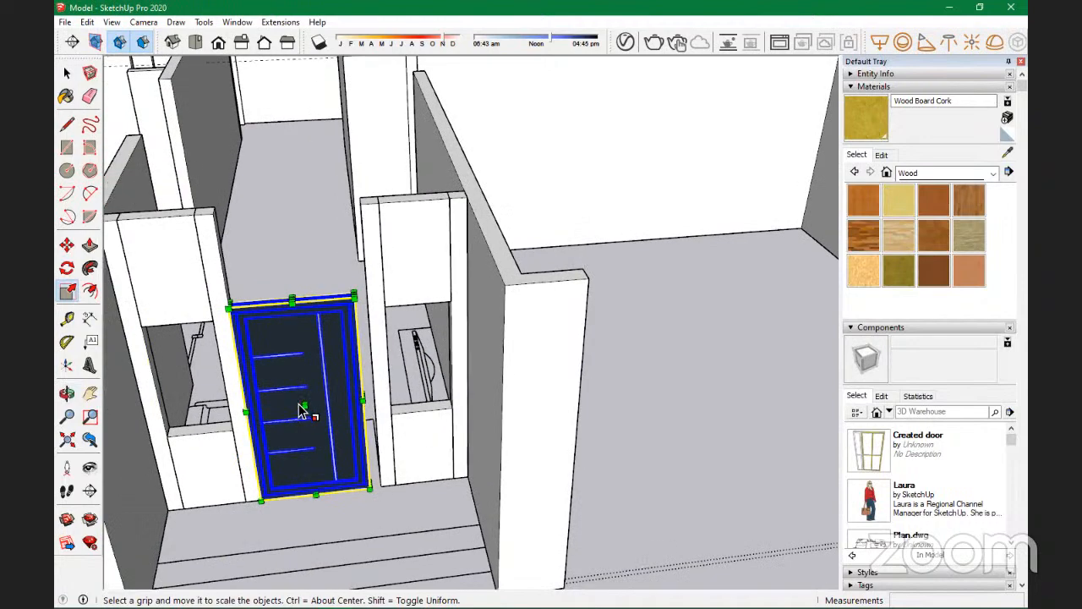
scroll(317, 406, "up", 3)
scroll(442, 428, "up", 3)
middle_click_drag(411, 429, 298, 378)
scroll(425, 389, "up", 4)
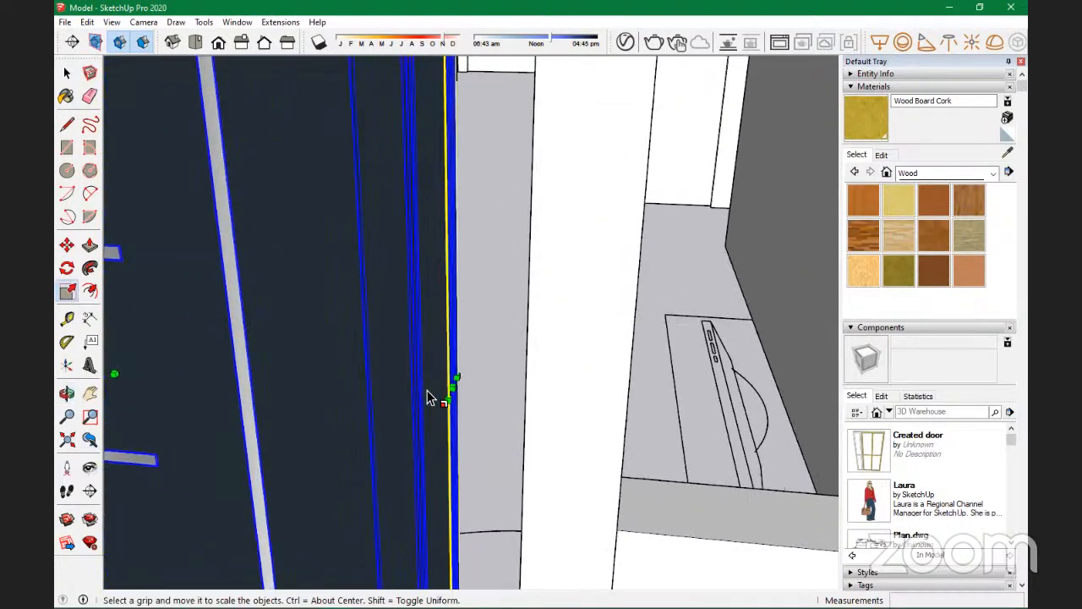
scroll(427, 394, "up", 3)
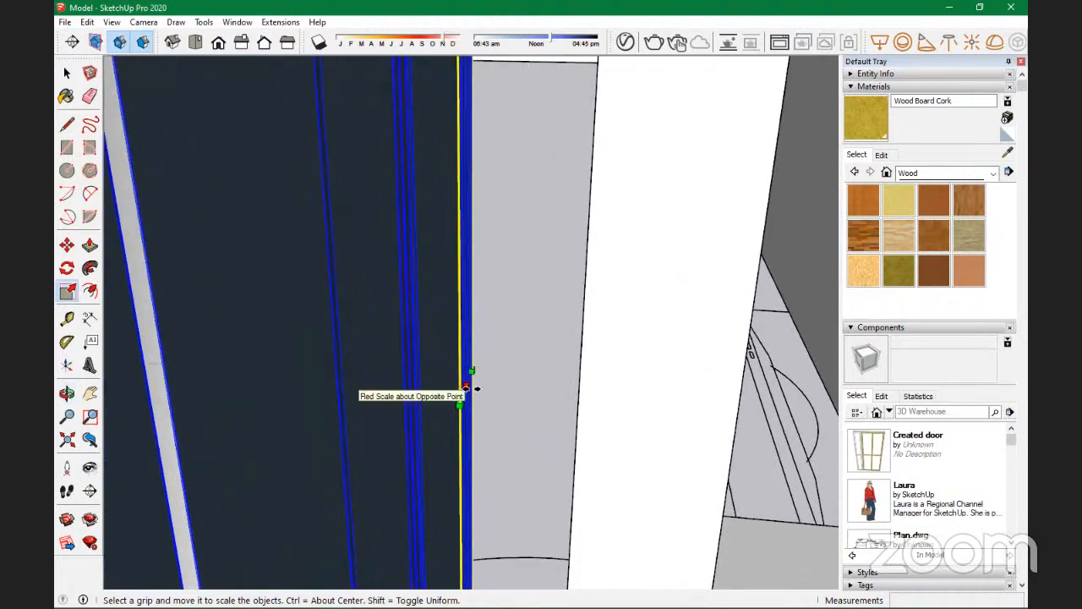
left_click_drag(466, 387, 576, 395)
scroll(715, 391, "down", 5)
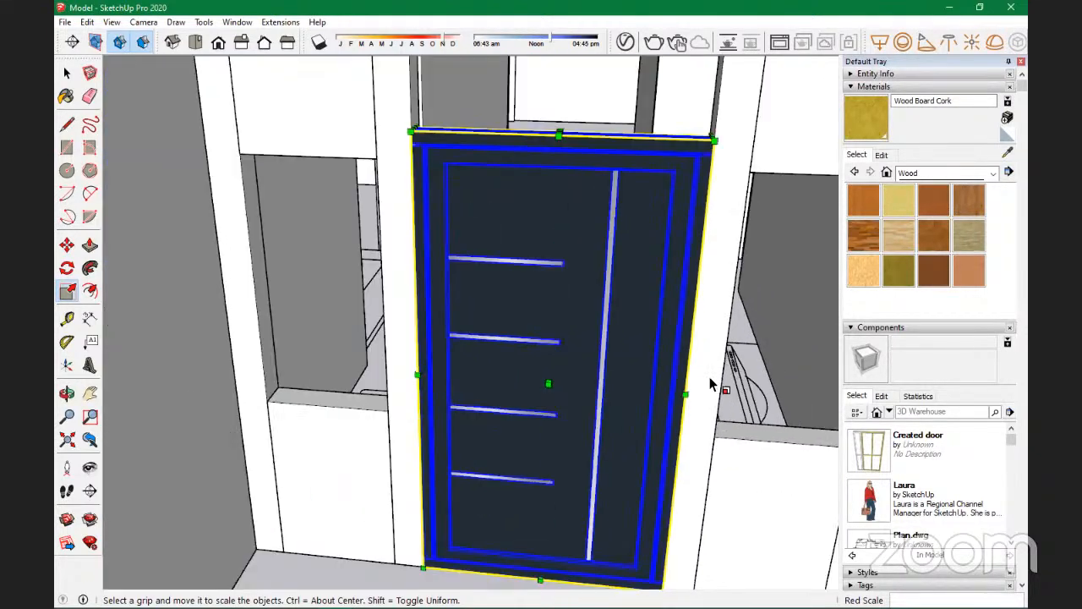
Step: Undo the deletion of the wall piece above the entrance door
scroll(710, 384, "down", 2)
scroll(441, 169, "up", 5)
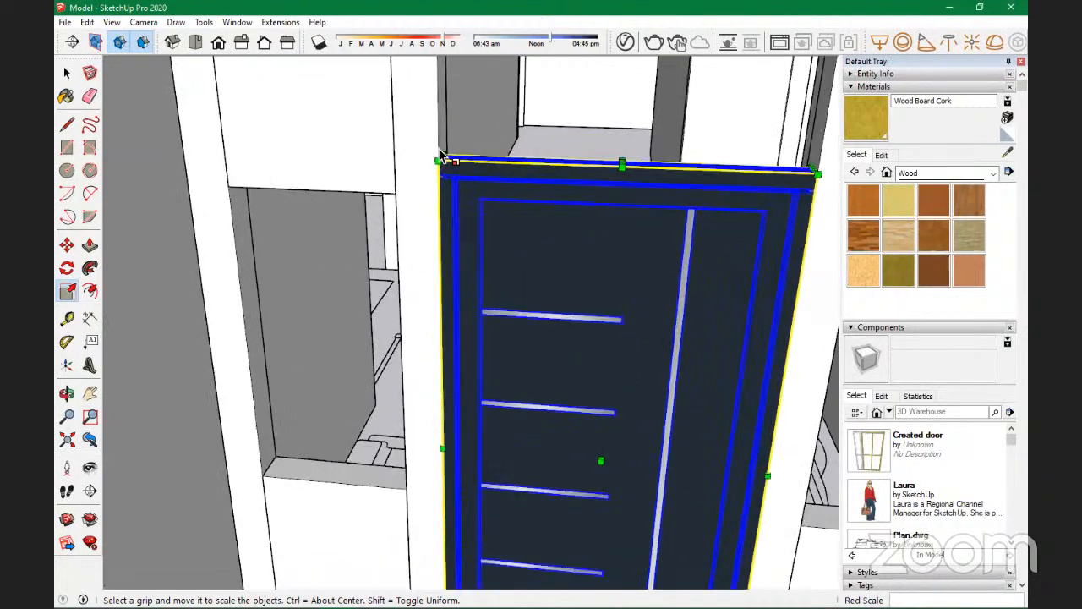
scroll(507, 203, "down", 5)
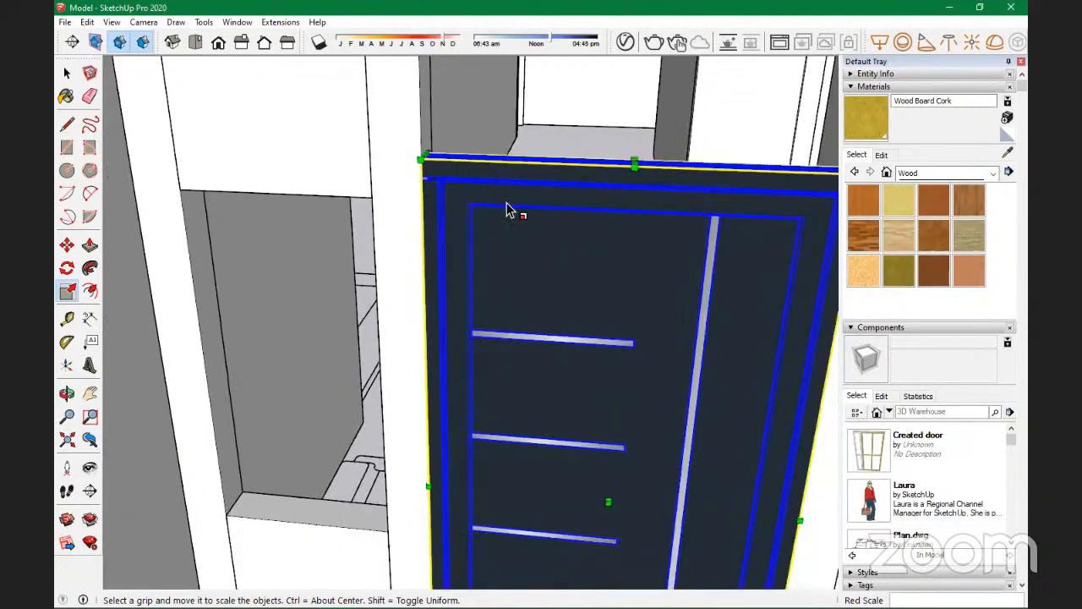
key("ctrl+z")
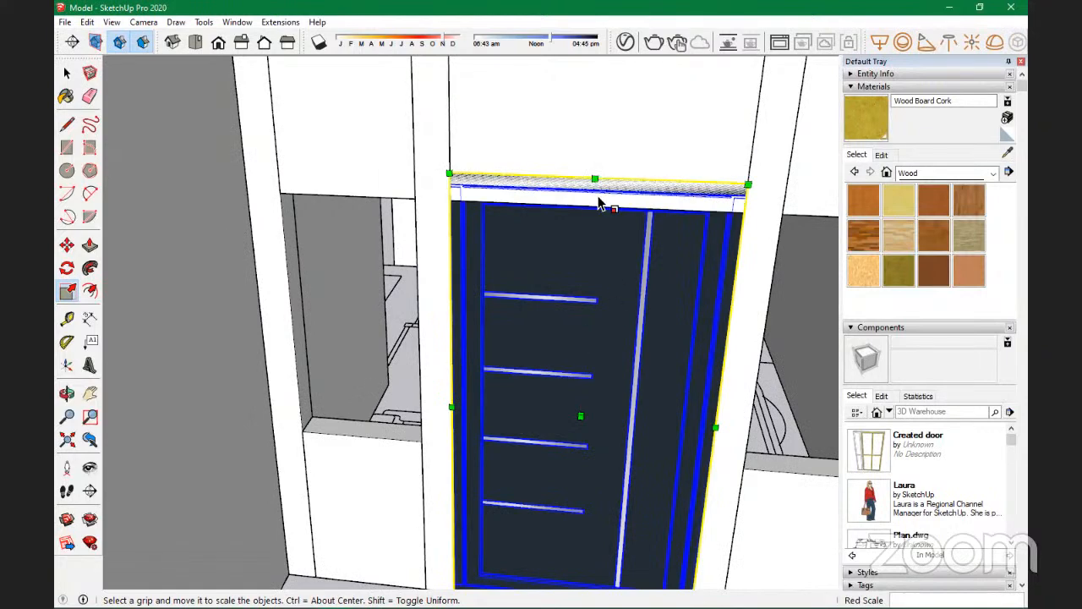
Step: Scale the entrance door's height down to the underside of the wall piece above the opening, and deselect the door
scroll(598, 178, "up", 2)
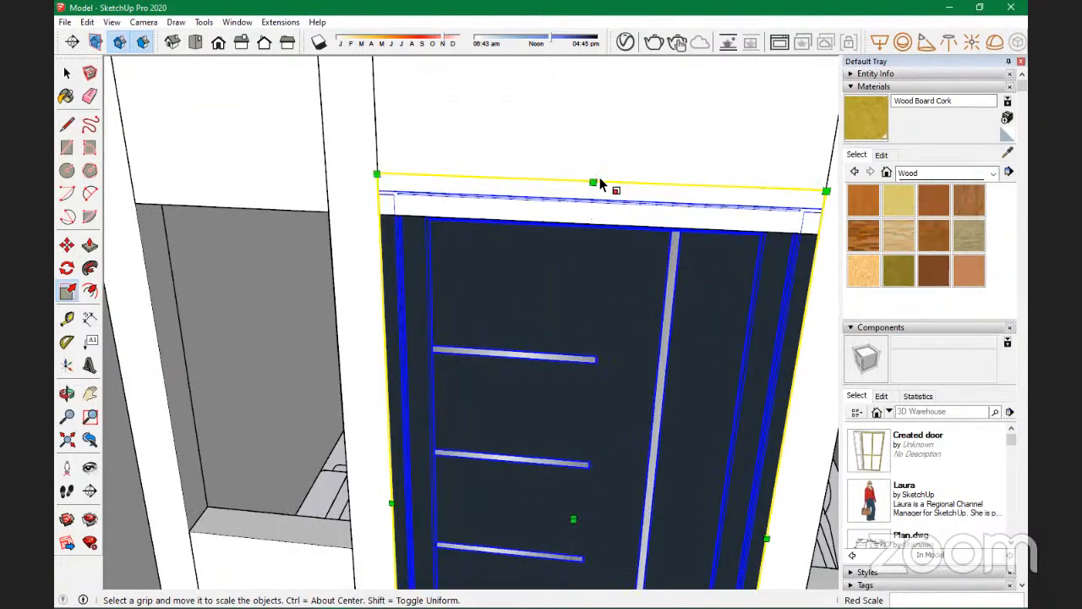
left_click_drag(594, 181, 592, 235)
scroll(592, 174, "down", 5)
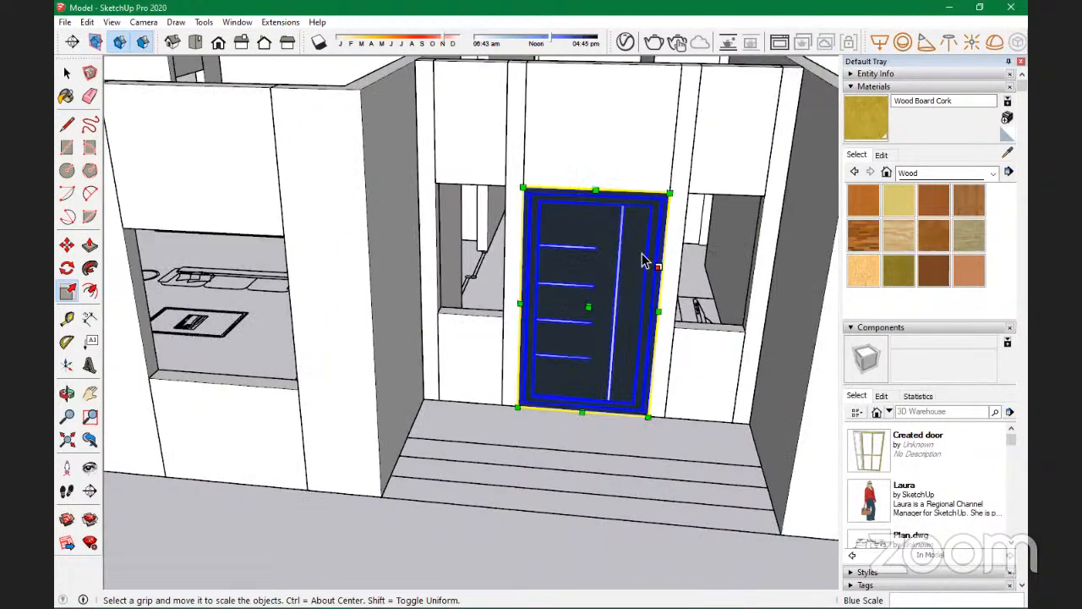
scroll(645, 262, "down", 3)
middle_click_drag(592, 262, 629, 219)
scroll(629, 219, "down", 8)
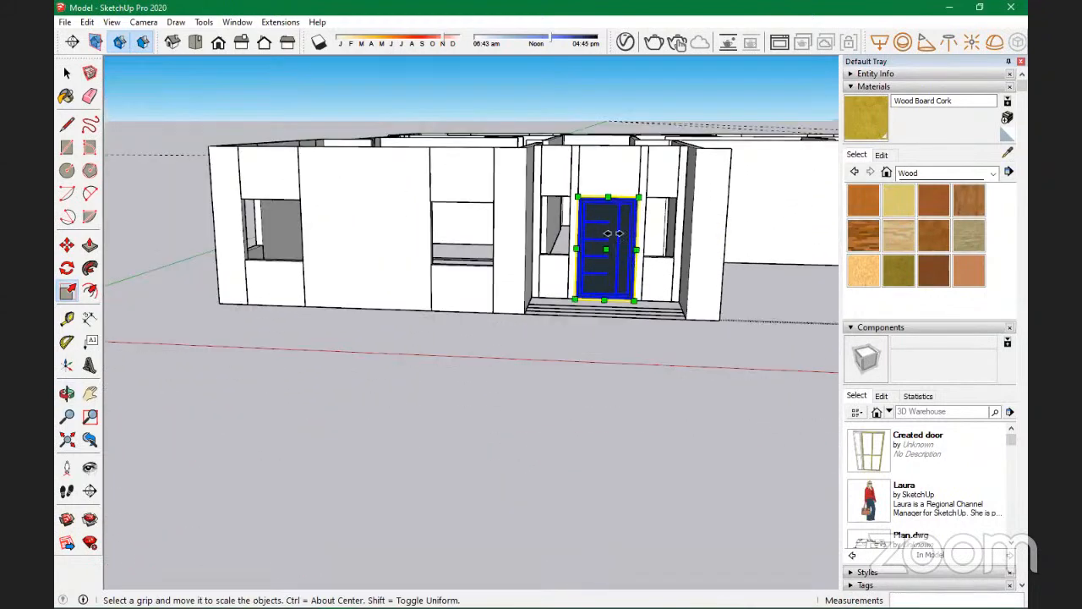
key("space")
left_click(456, 394)
scroll(615, 238, "up", 8)
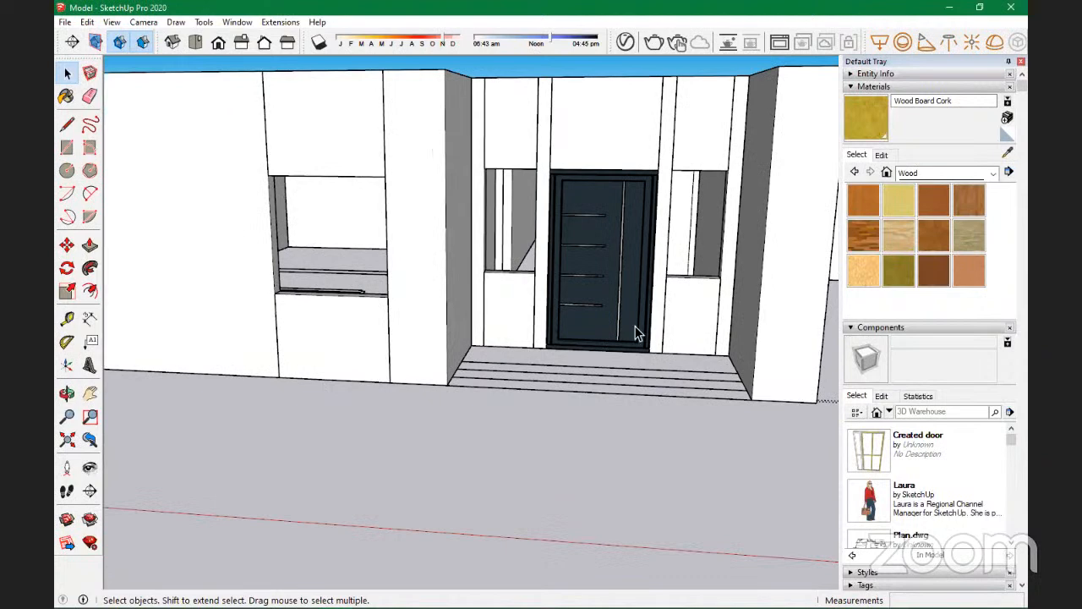
middle_click_drag(626, 319, 574, 287)
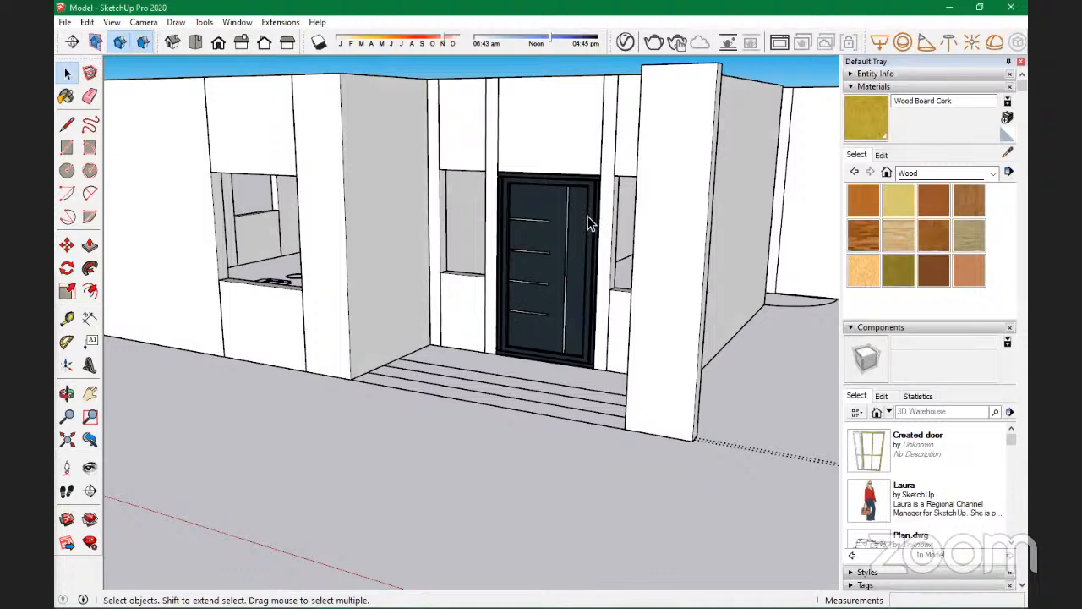
scroll(386, 232, "down", 10)
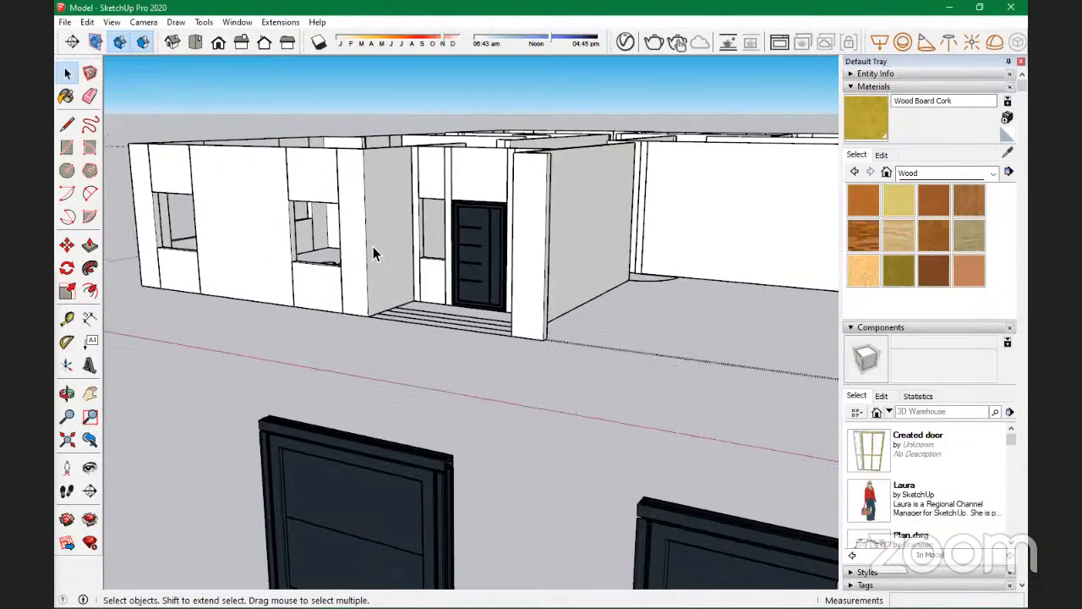
Step: Inspect the fitted entrance door from the front, from above the rooms and from the porch steps
scroll(421, 274, "up", 3)
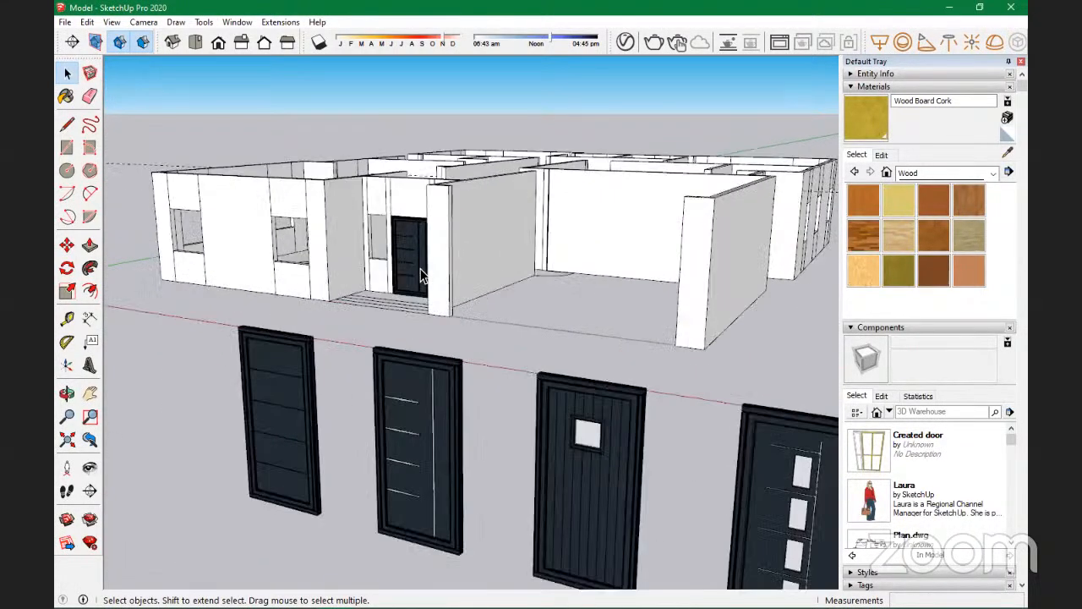
scroll(389, 265, "up", 4)
middle_click_drag(411, 242, 463, 381)
scroll(462, 381, "down", 3)
middle_click_drag(378, 379, 446, 318)
scroll(370, 342, "up", 4)
scroll(369, 343, "up", 4)
scroll(597, 290, "down", 10)
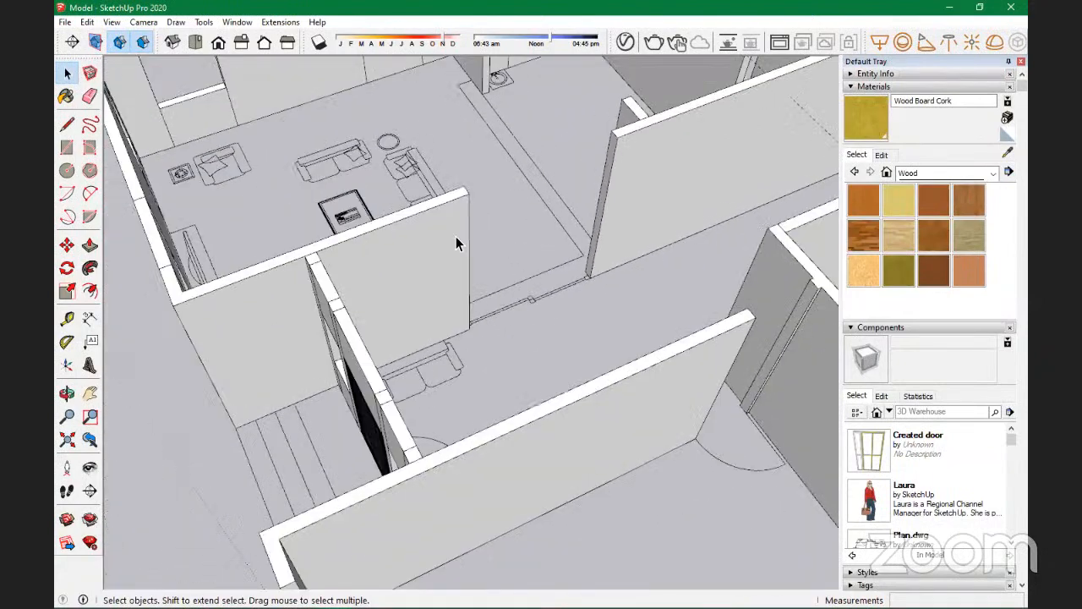
middle_click_drag(457, 361, 469, 312)
scroll(468, 307, "up", 6)
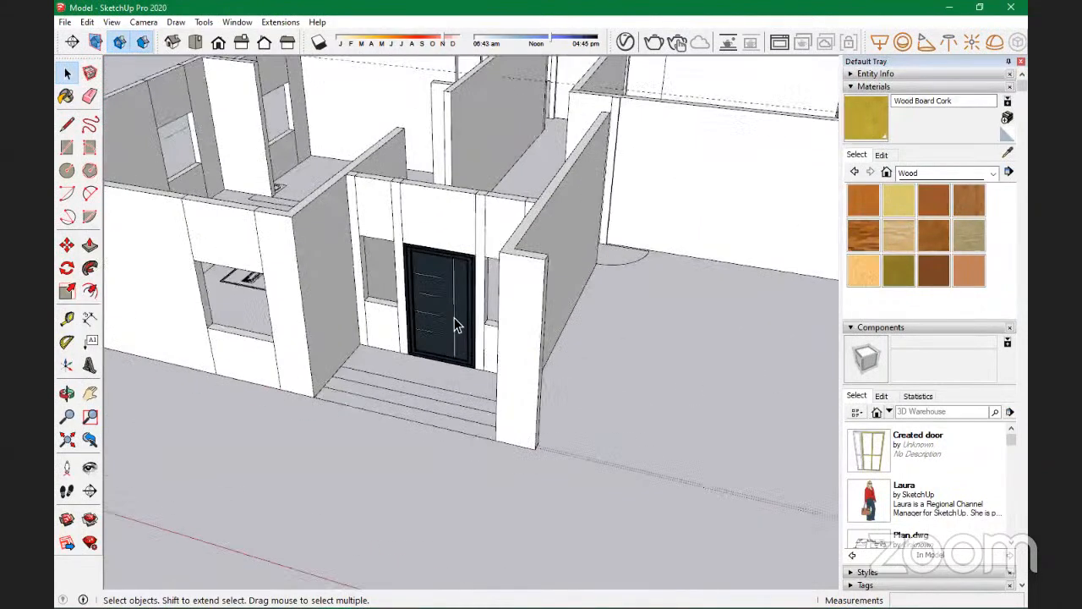
scroll(467, 228, "down", 4)
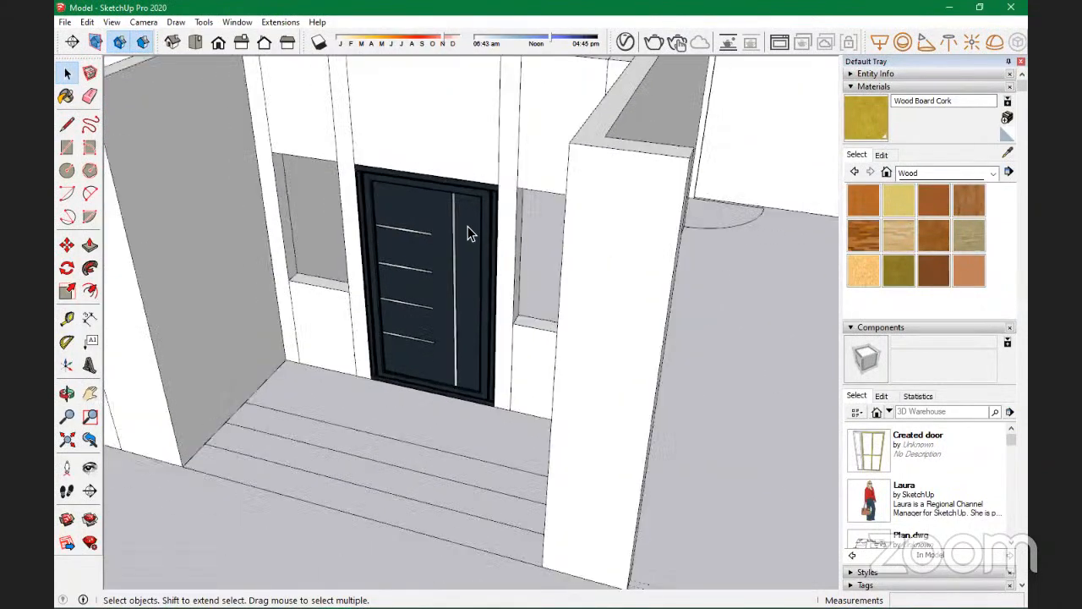
scroll(422, 302, "down", 4)
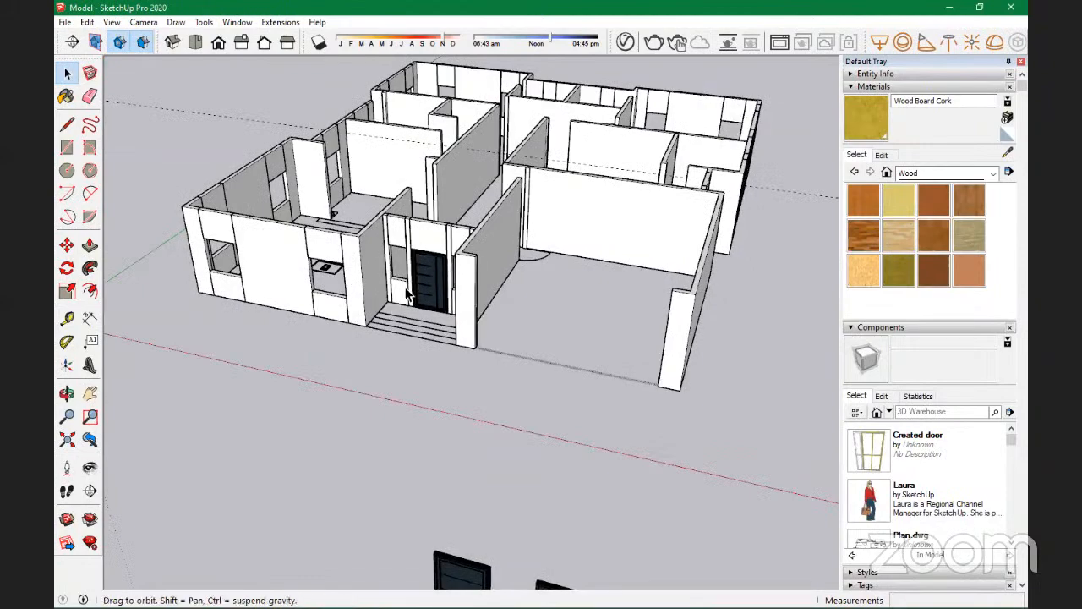
middle_click_drag(406, 288, 563, 245)
scroll(508, 245, "up", 6)
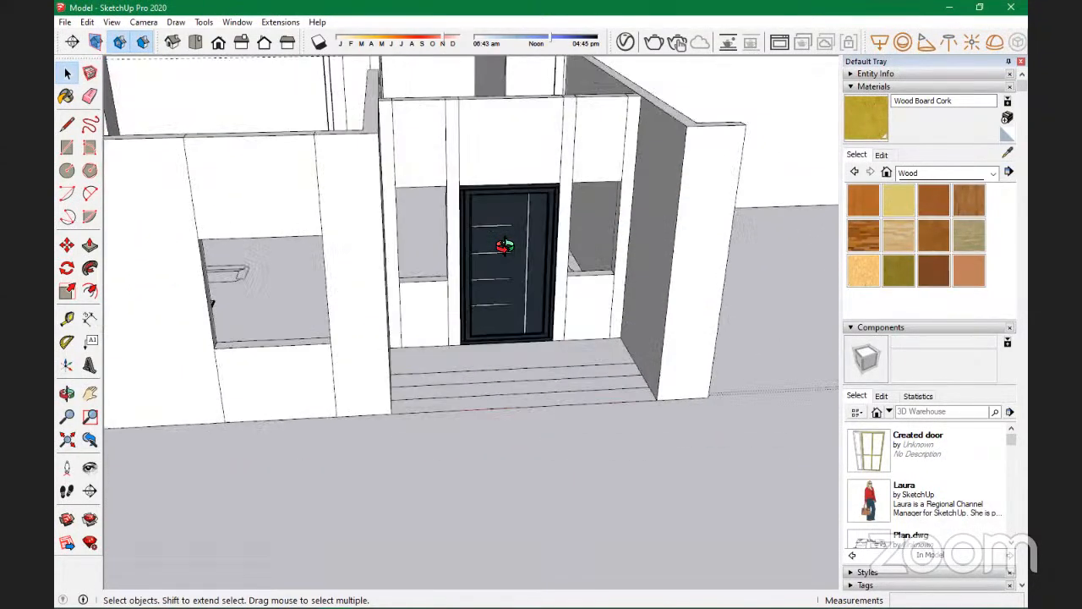
scroll(504, 245, "down", 1)
scroll(507, 258, "down", 6)
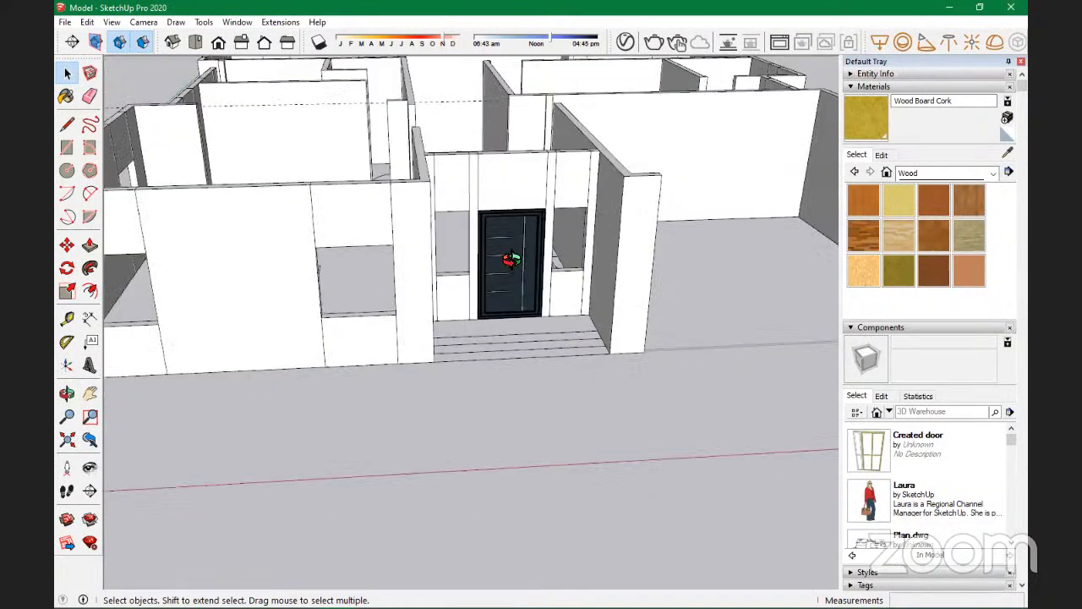
Step: Move the row of five spare doors about 33831 mm to the far side of the axis origin, clear of the houses
scroll(507, 261, "down", 3)
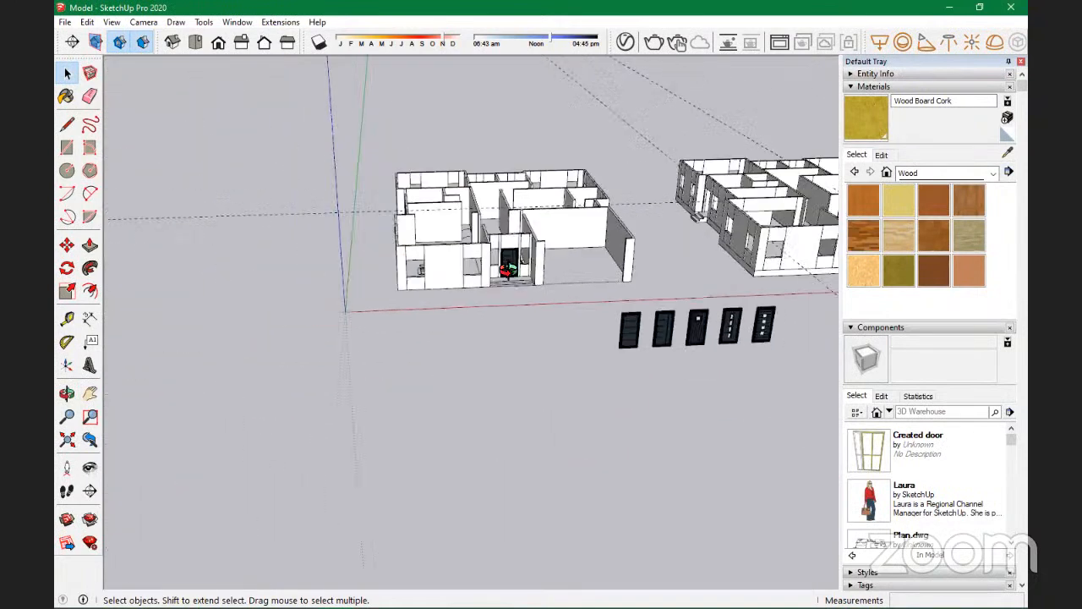
left_click(694, 324)
key("m")
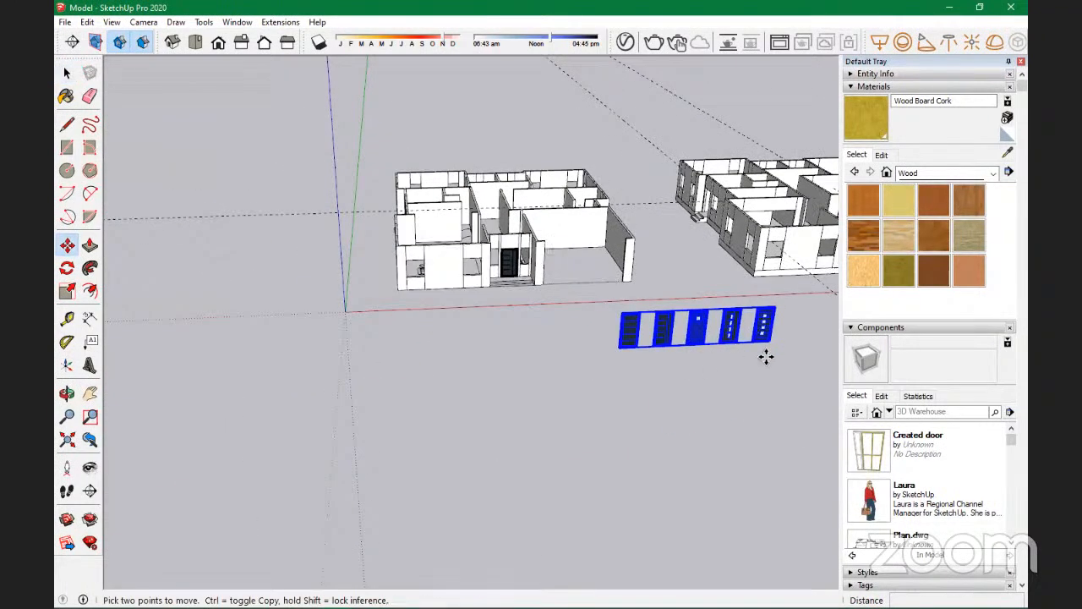
left_click(723, 349)
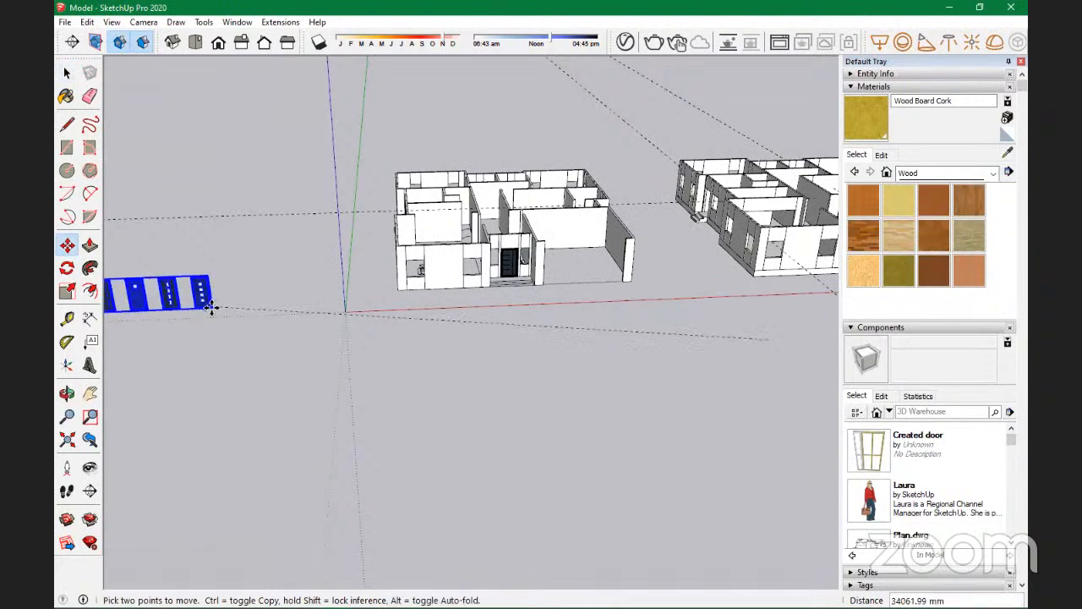
left_click(210, 322)
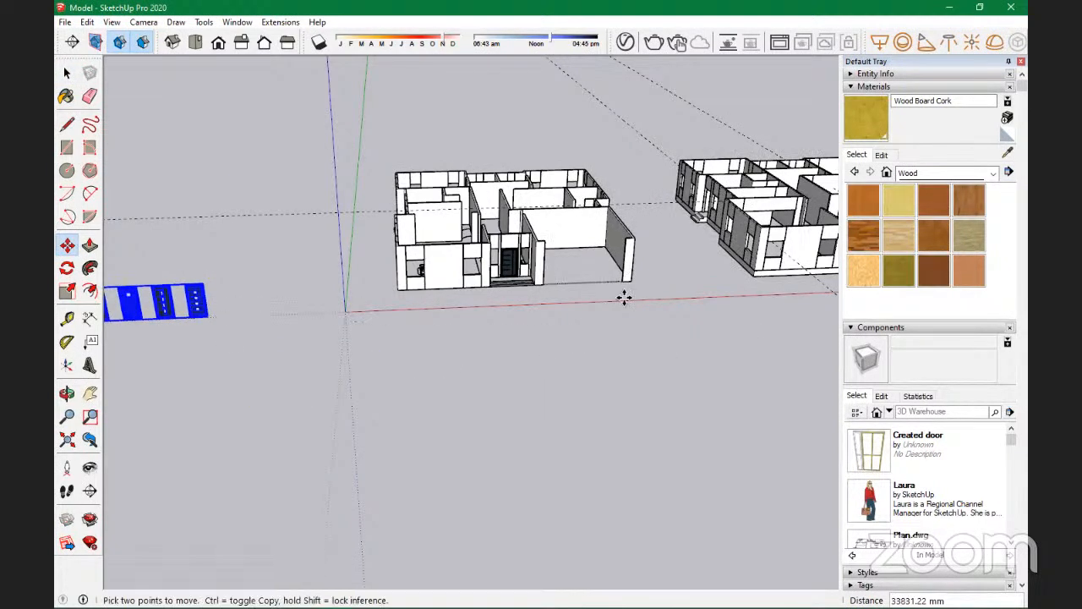
scroll(623, 222, "up", 5)
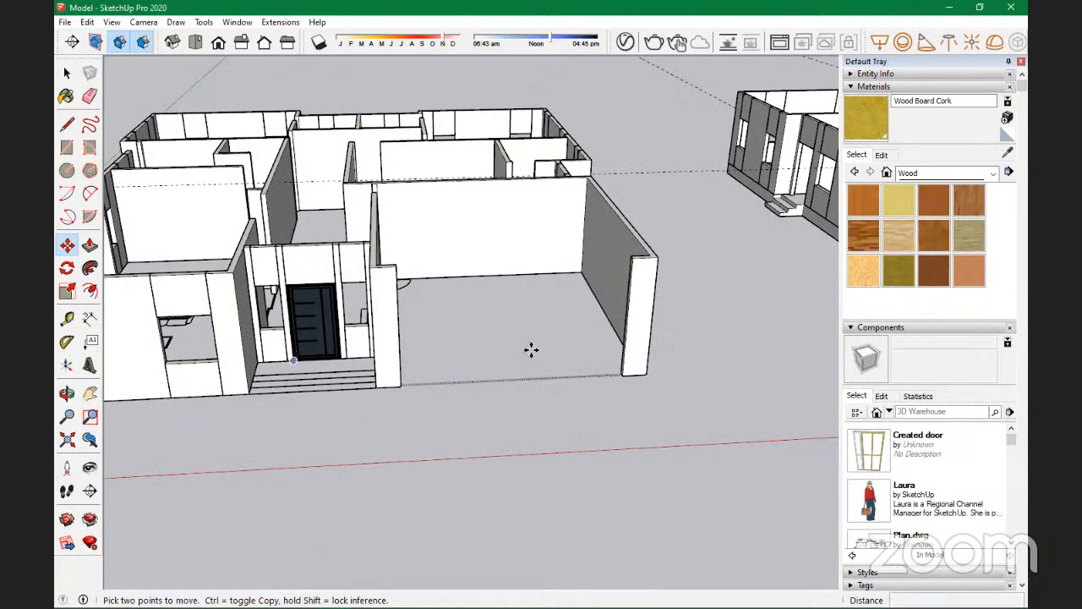
scroll(536, 386, "down", 3)
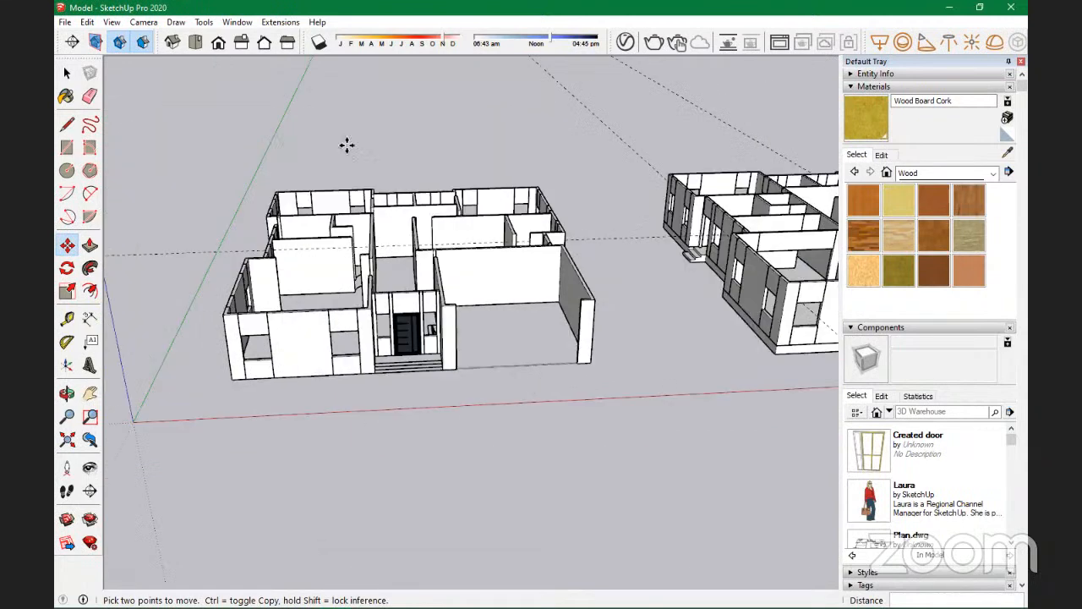
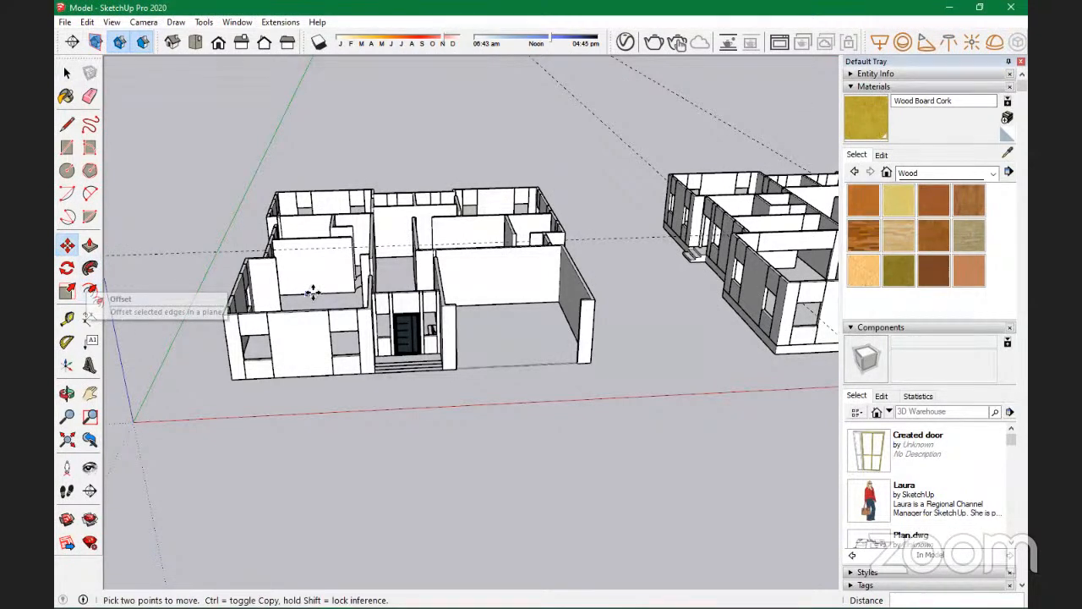
Step: Start tracing the separate floor slab's outline with the Line tool, from its front corner along the side to the inner corner of the setback
scroll(313, 298, "down", 6)
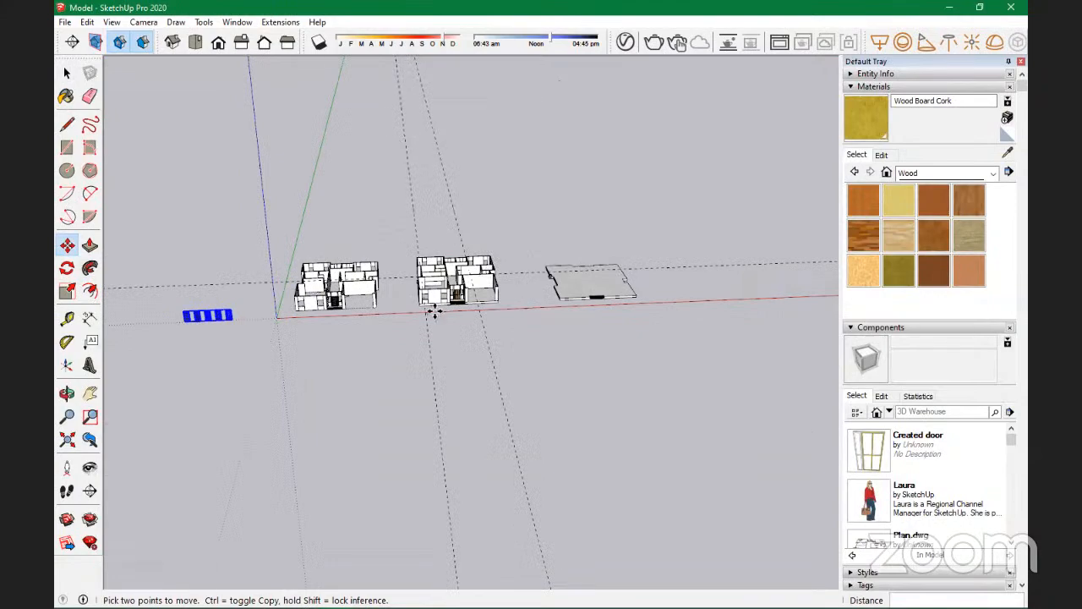
scroll(349, 289, "up", 3)
middle_click_drag(337, 330, 355, 372)
scroll(257, 264, "down", 2)
scroll(258, 263, "down", 2)
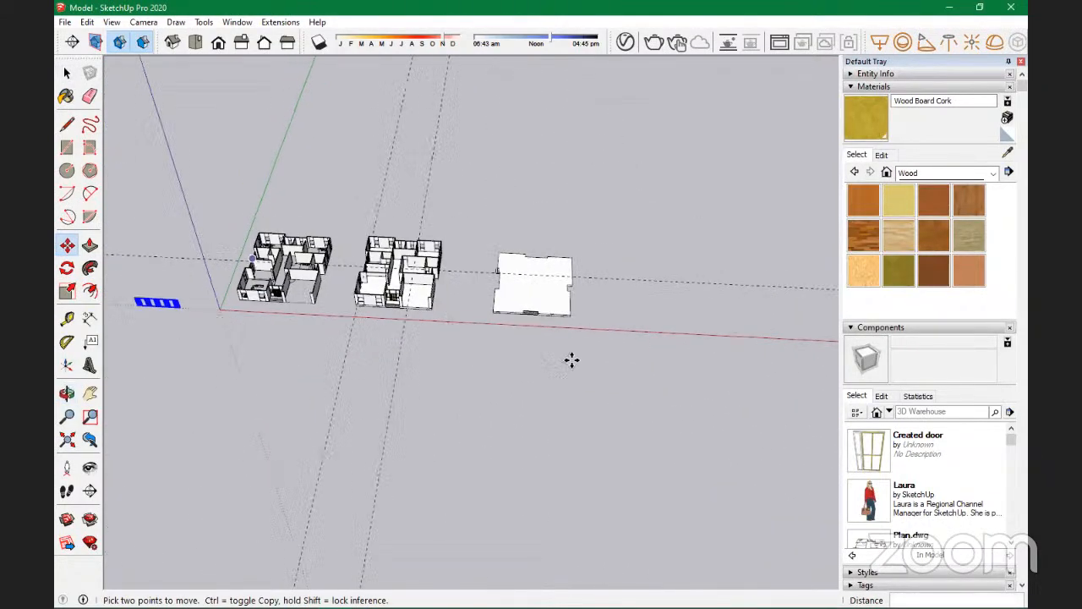
scroll(553, 291, "up", 3)
scroll(553, 292, "up", 2)
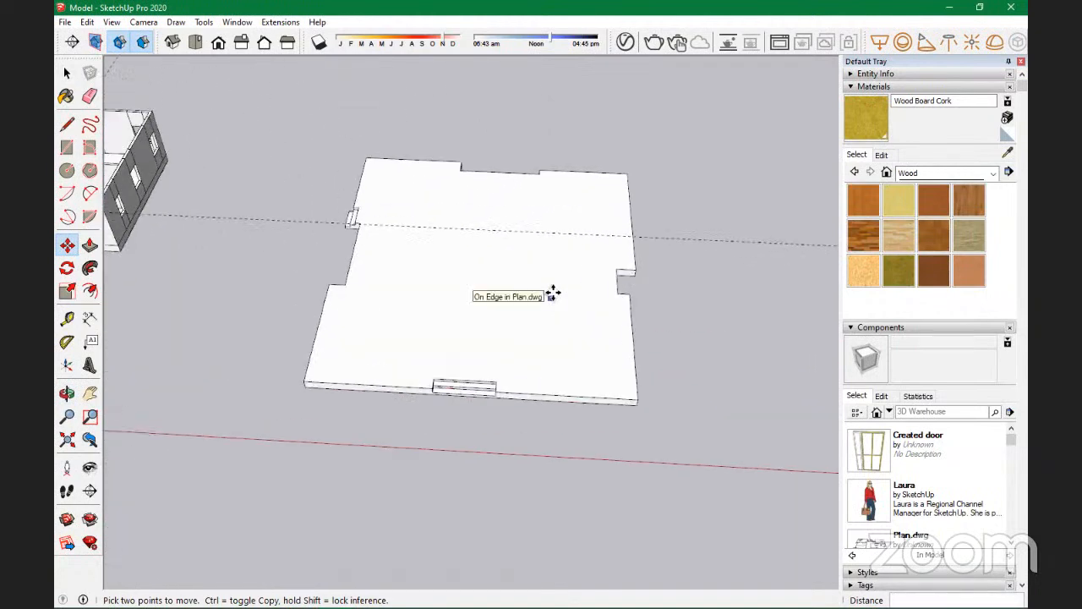
key("space")
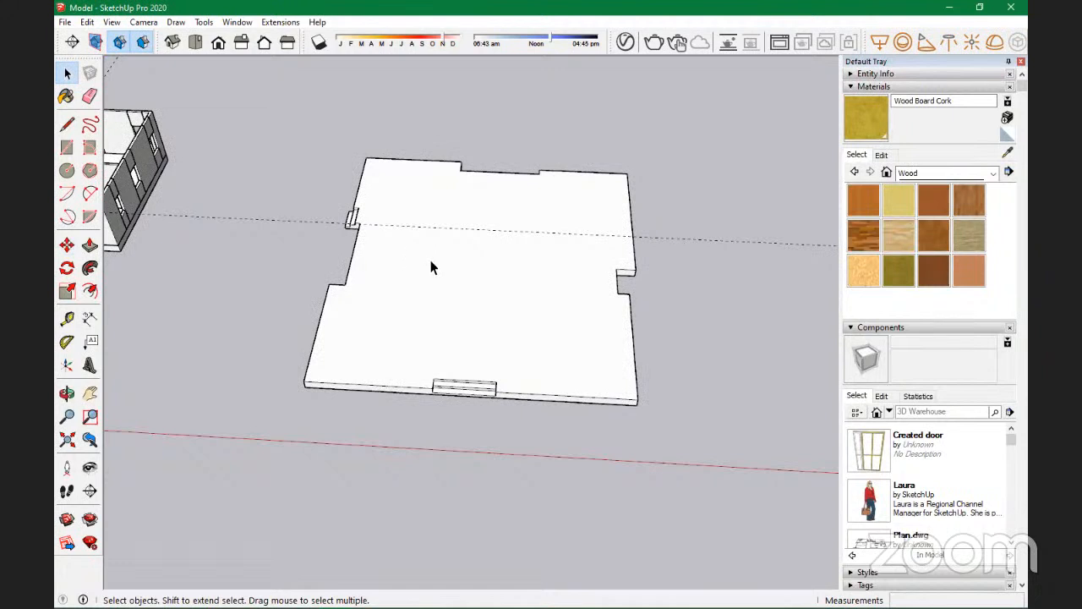
left_click(68, 125)
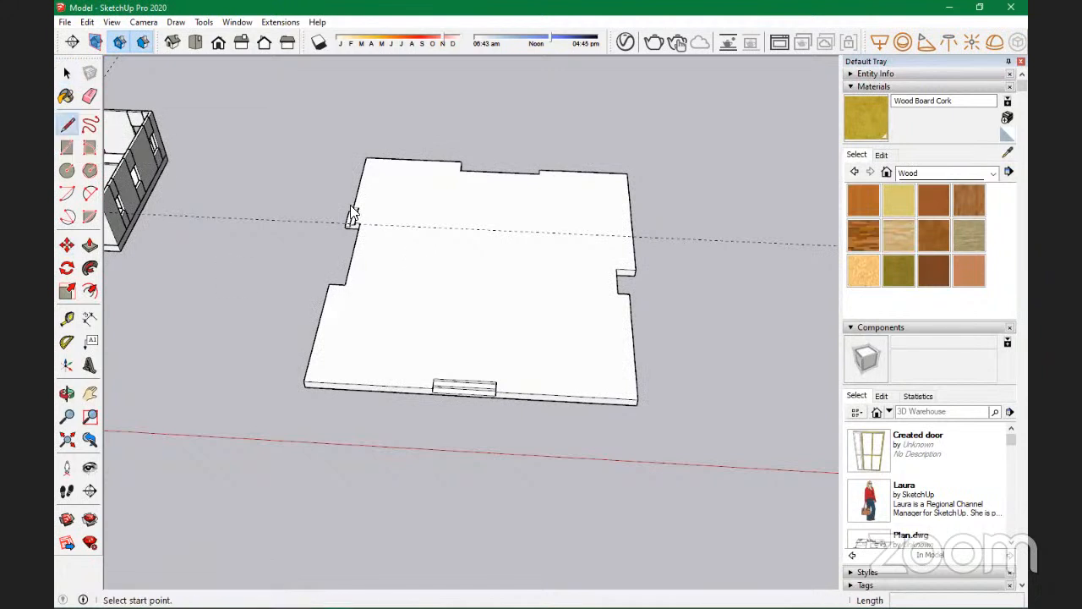
scroll(367, 188, "up", 4)
scroll(377, 189, "down", 4)
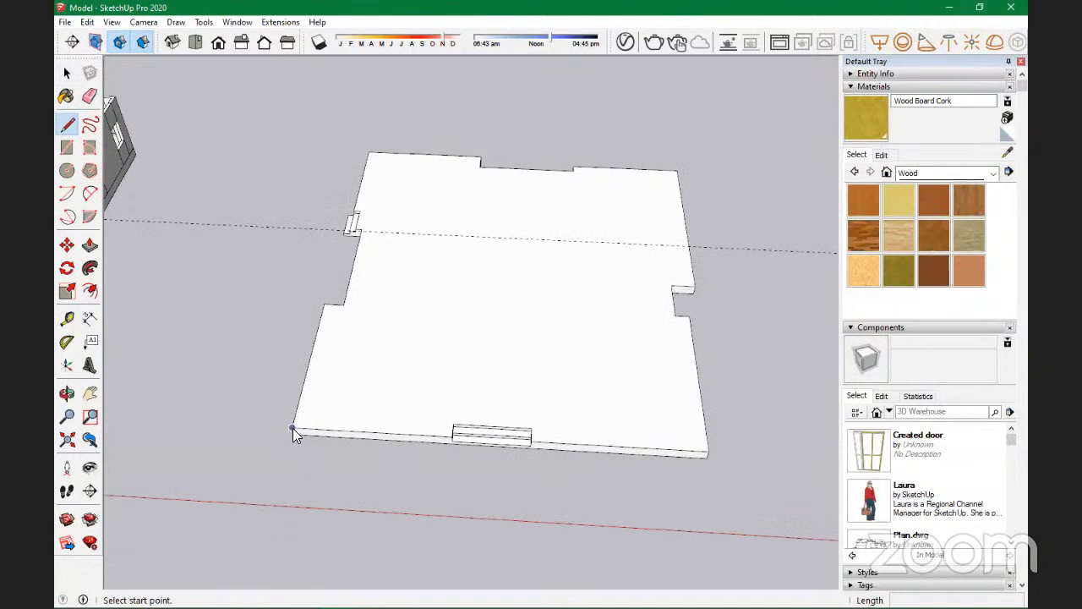
left_click(291, 428)
left_click(323, 304)
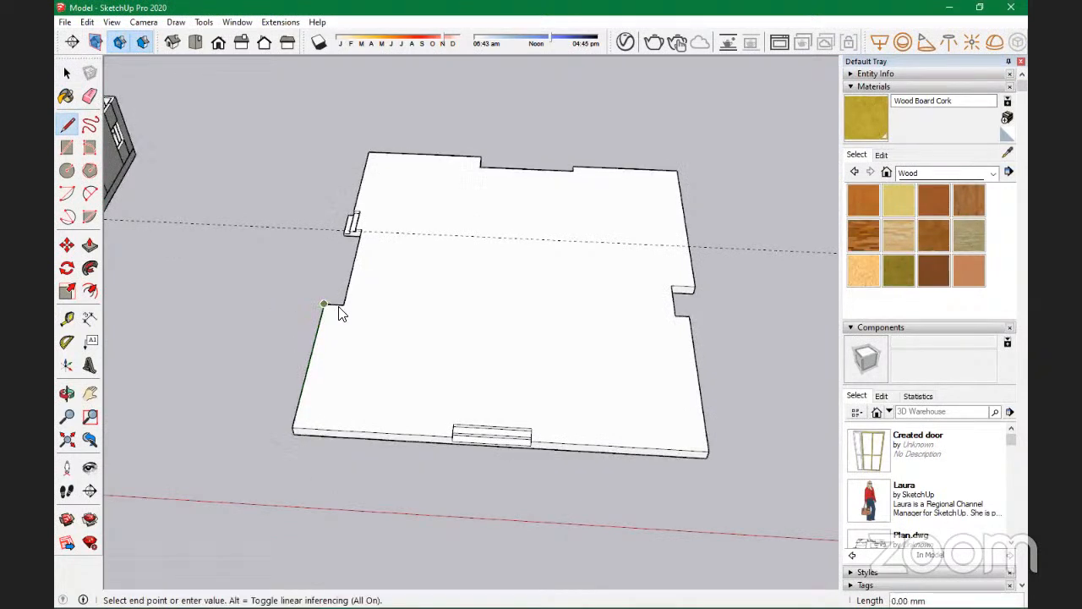
left_click(343, 305)
Step: Continue the slab outline along the side, across the top of the side steps, and on to the rear corner
scroll(360, 234, "up", 7)
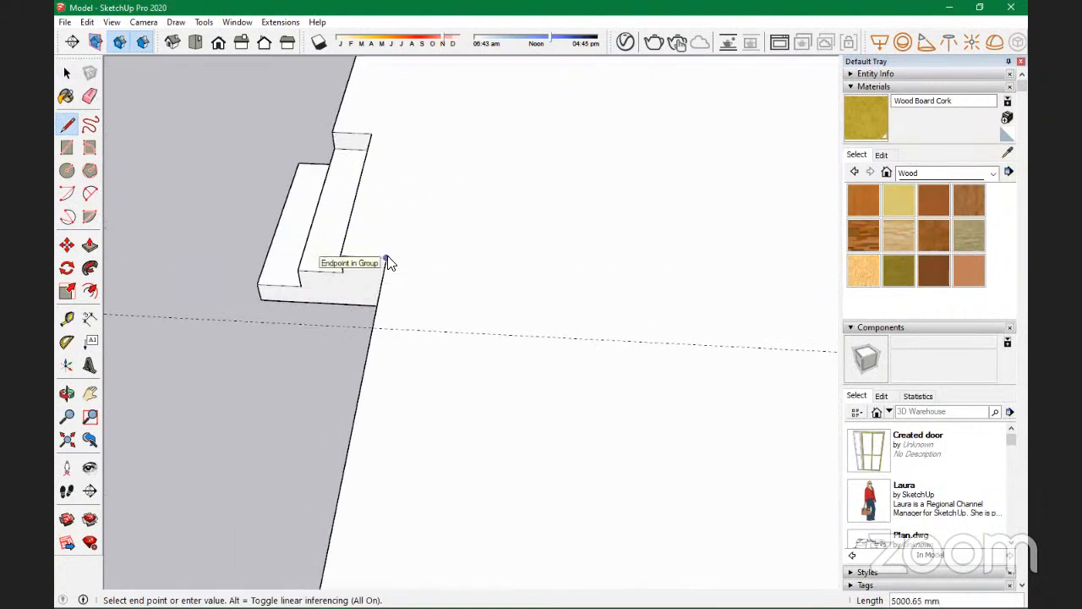
left_click(387, 257)
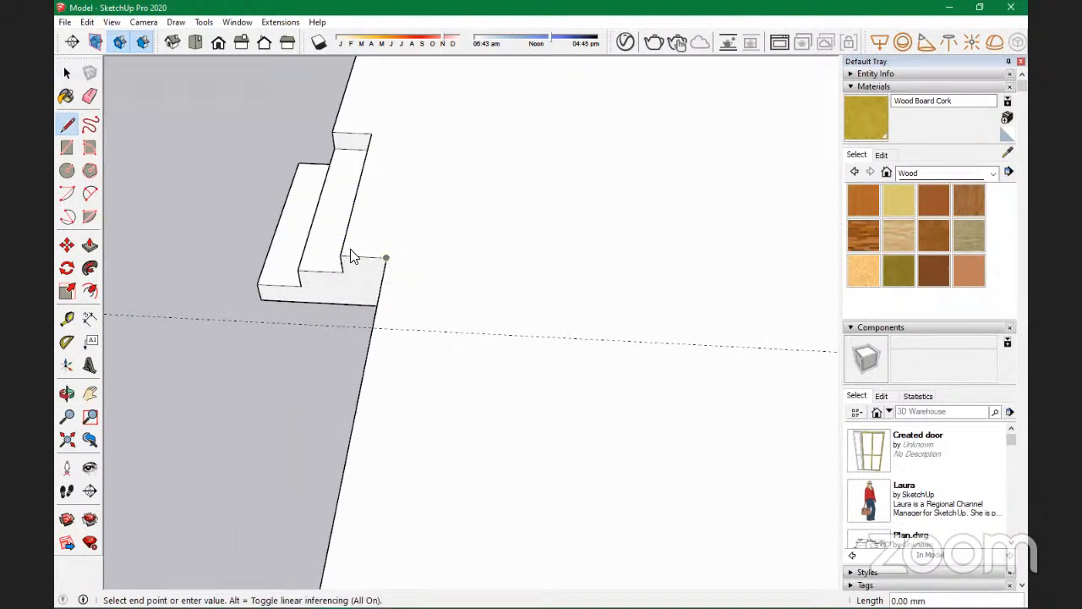
left_click(294, 253)
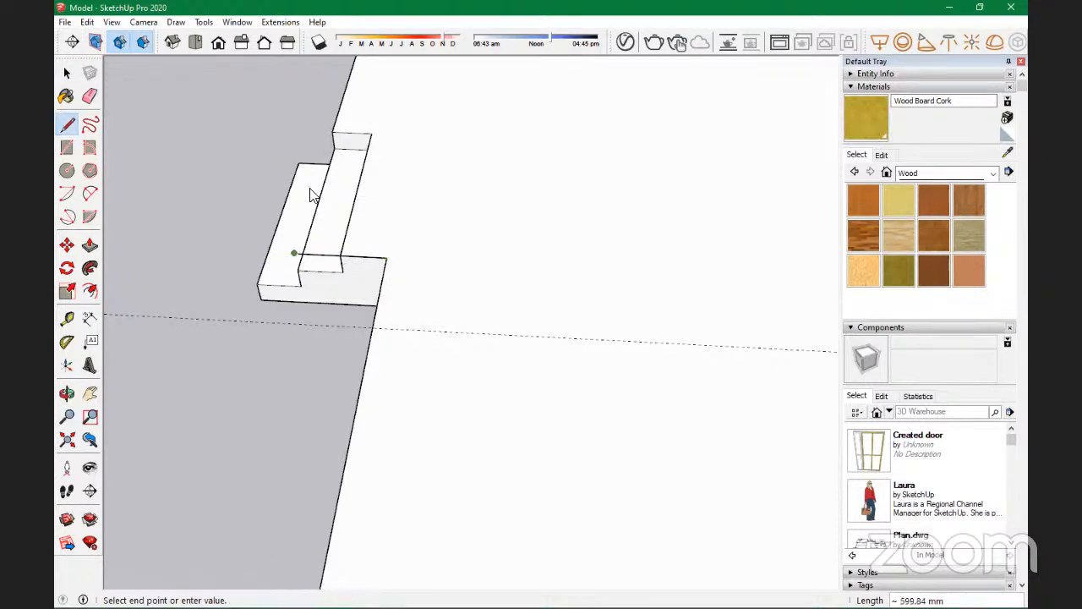
scroll(330, 137, "down", 6)
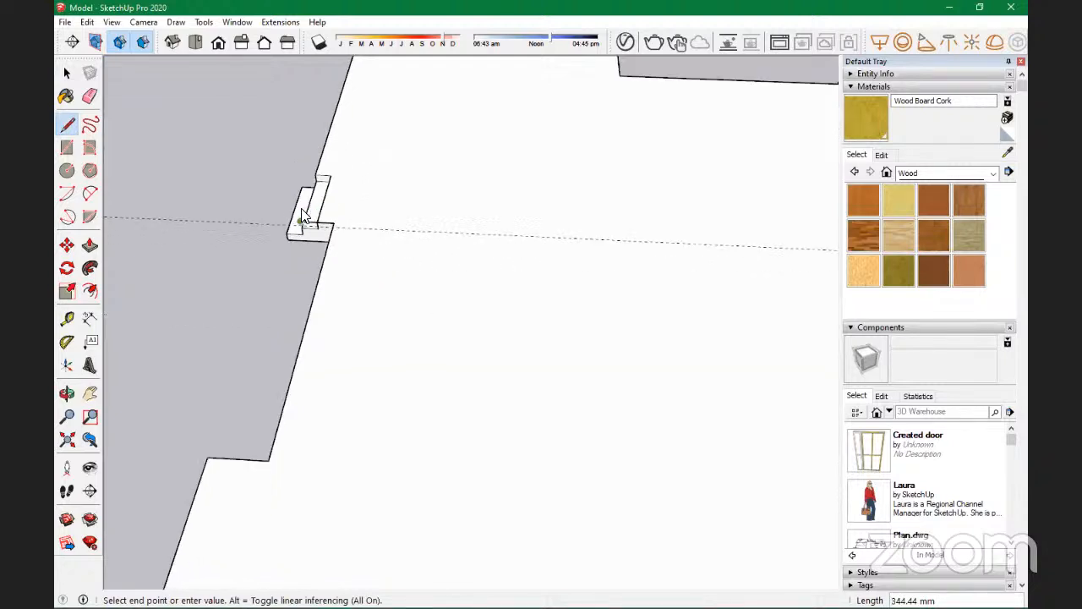
left_click(335, 108)
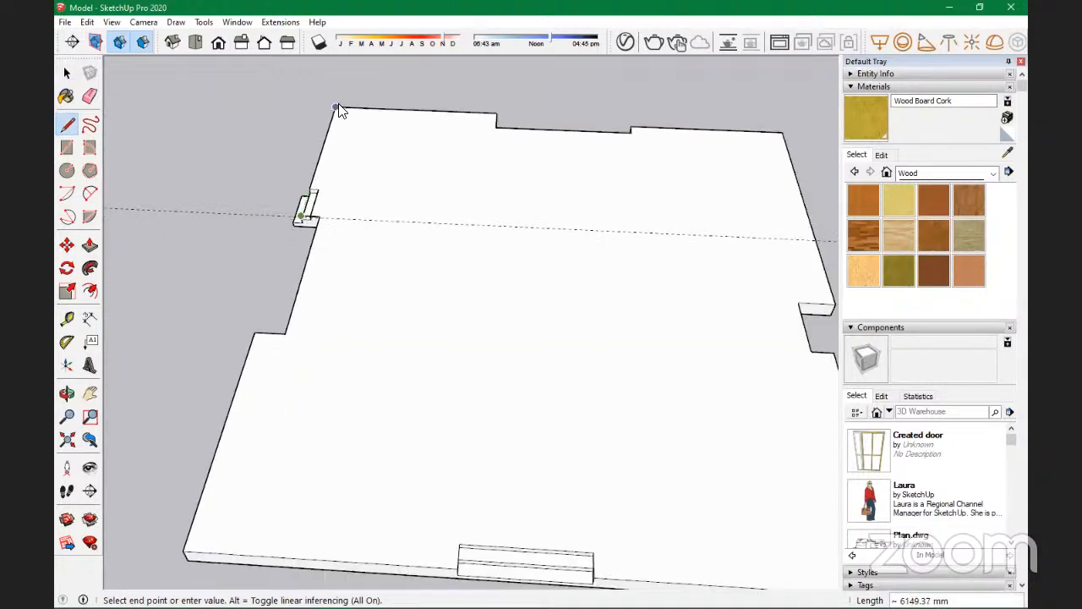
Step: Trace the slab's rear edge around the shallow recess to the opposite rear corner
left_click(496, 111)
left_click(496, 127)
left_click(632, 132)
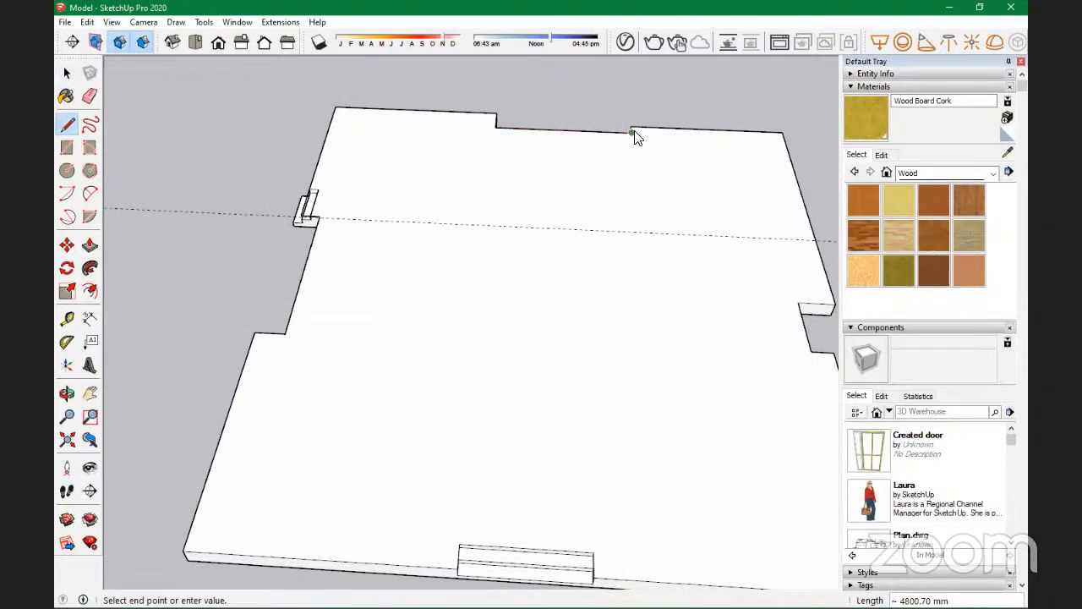
scroll(633, 125, "up", 6)
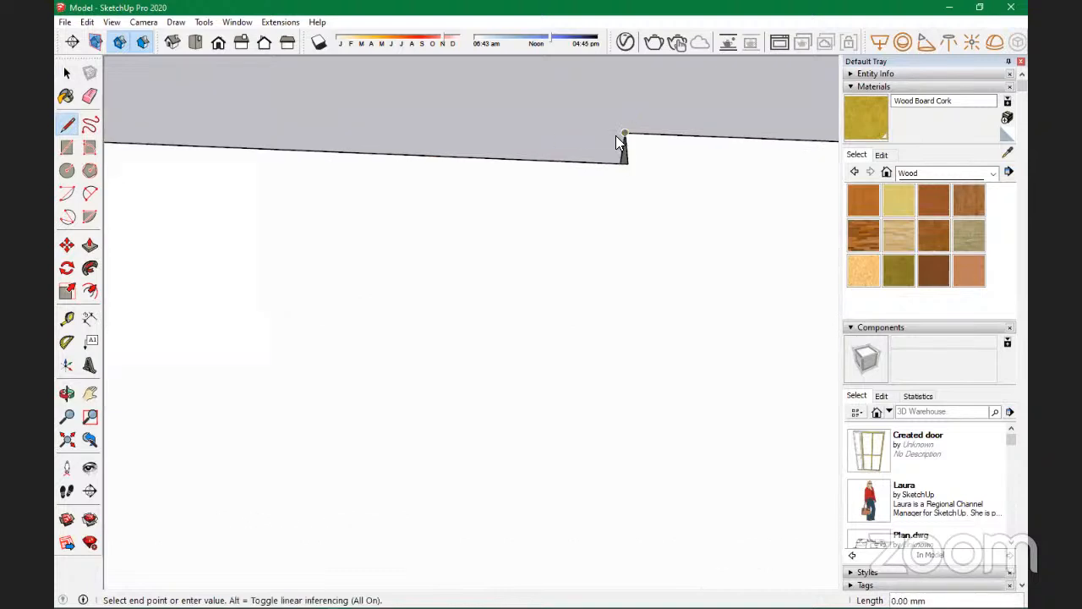
scroll(616, 143, "down", 5)
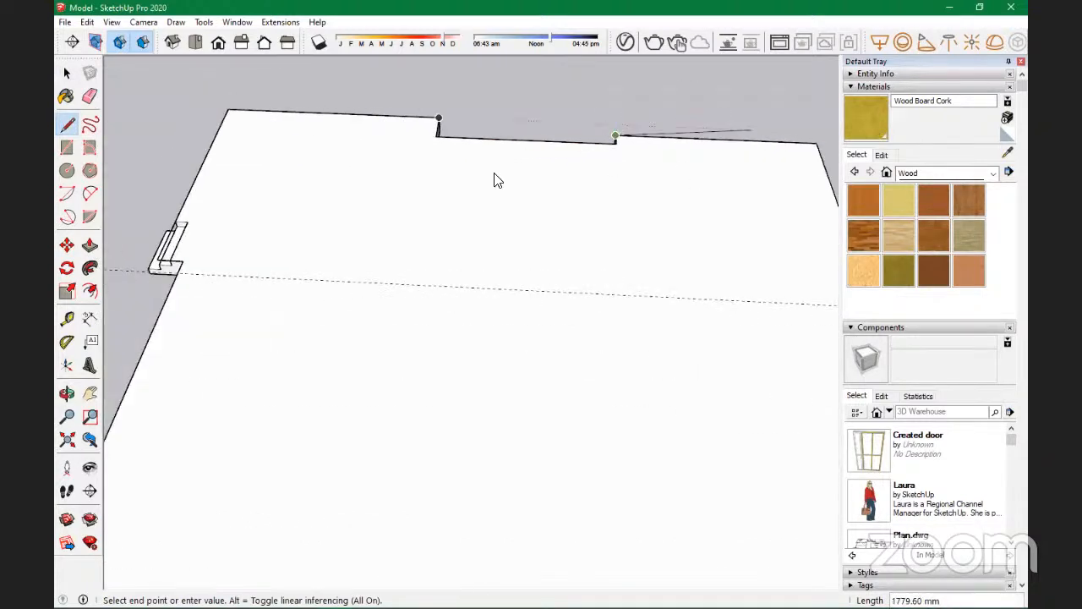
scroll(355, 201, "down", 4)
scroll(545, 175, "up", 5)
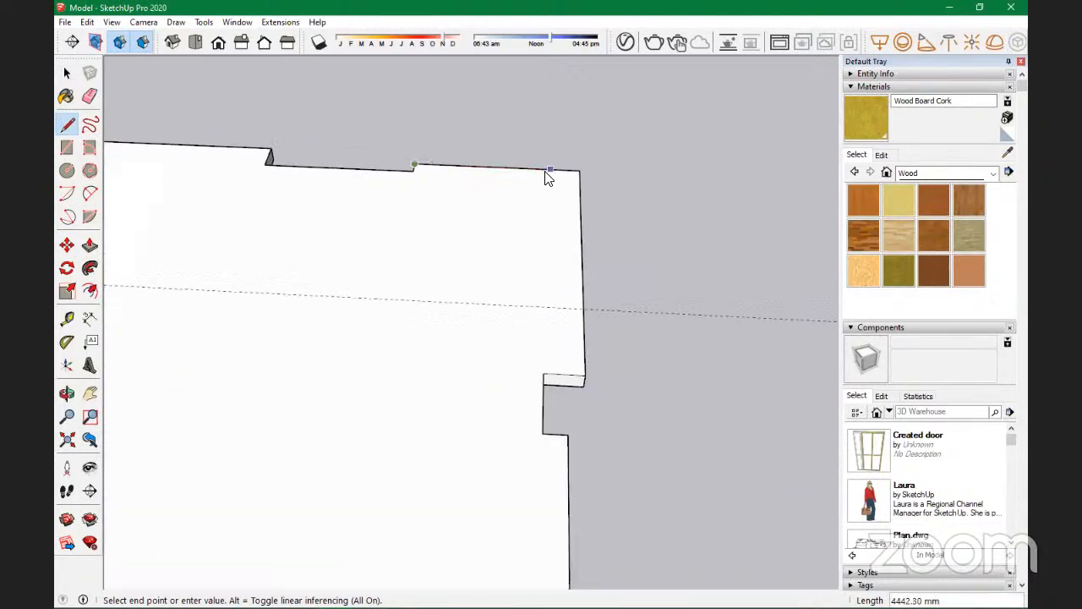
left_click(610, 168)
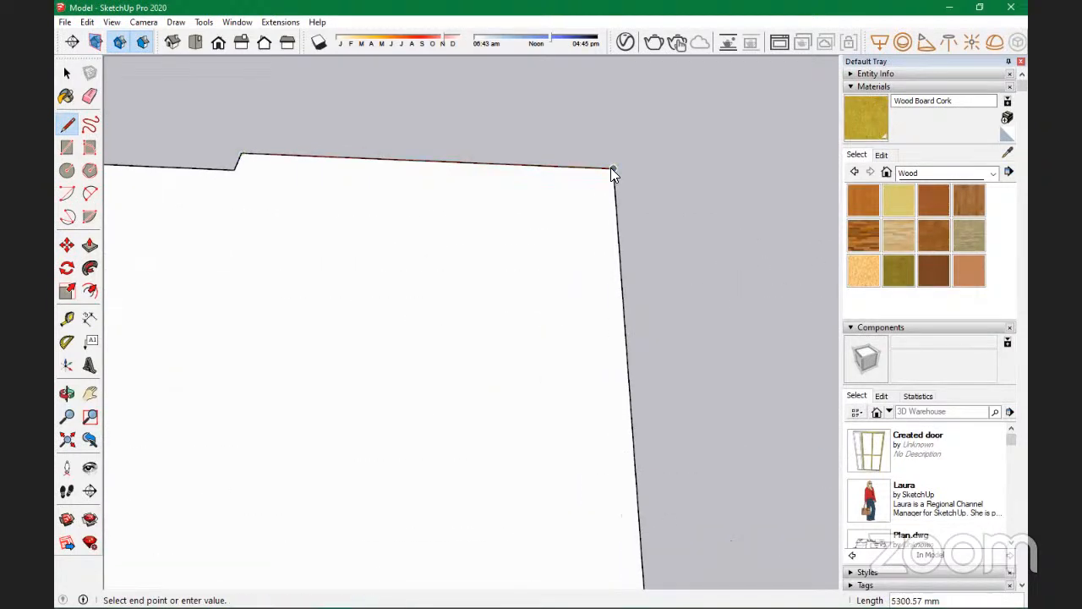
Step: Continue the slab outline from the rear corner along the side and around the rectangular notch
scroll(611, 167, "down", 5)
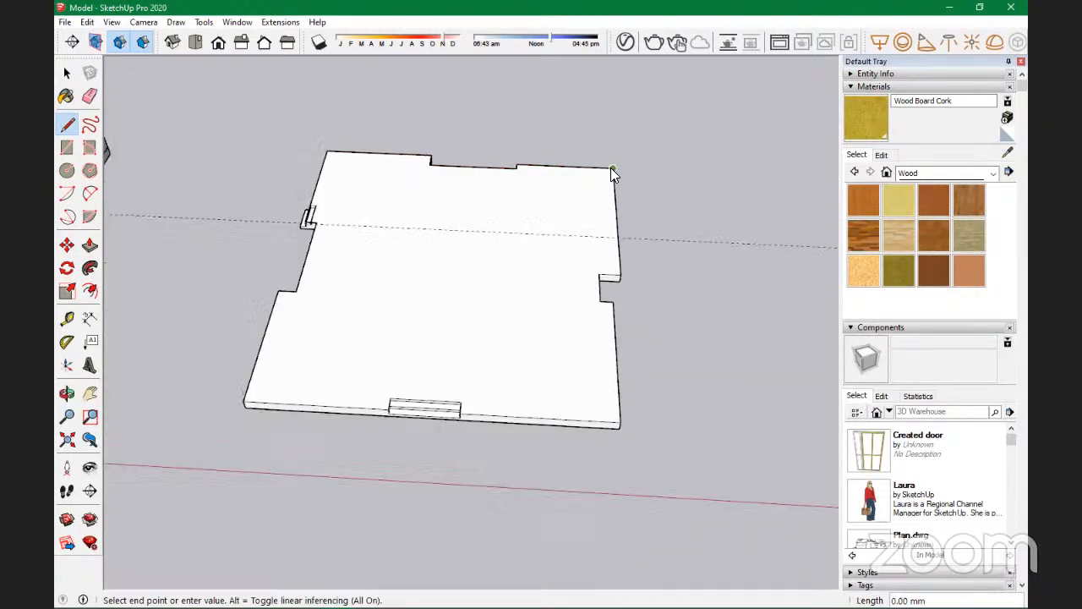
scroll(617, 283, "up", 4)
left_click(615, 267)
left_click(572, 263)
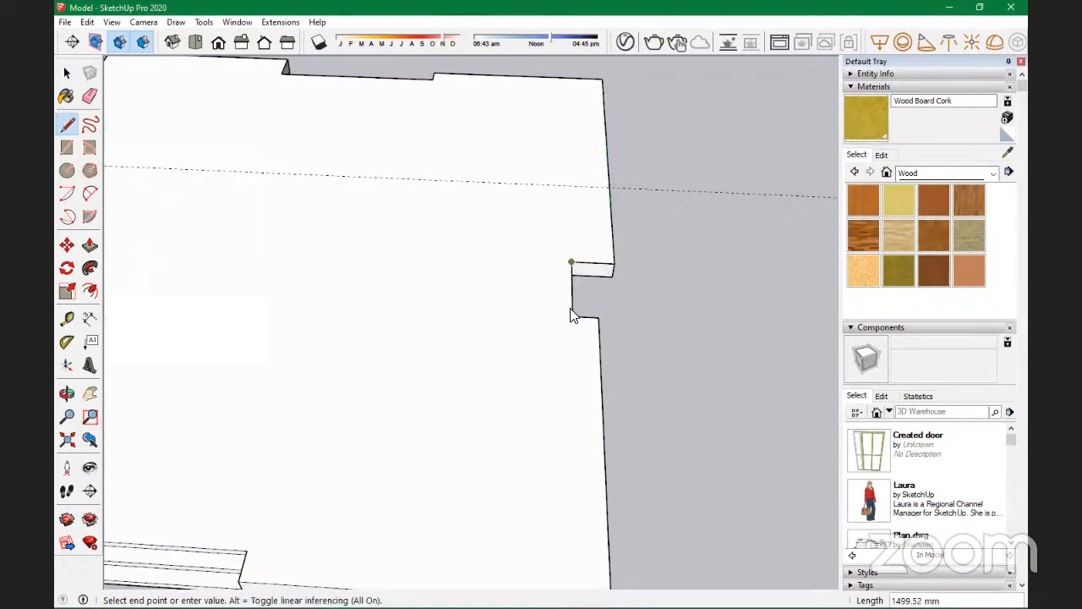
left_click(572, 318)
left_click(598, 315)
Step: Close the slab outline by tracing the rest of the side and the full front edge back to the starting corner
scroll(597, 310, "down", 3)
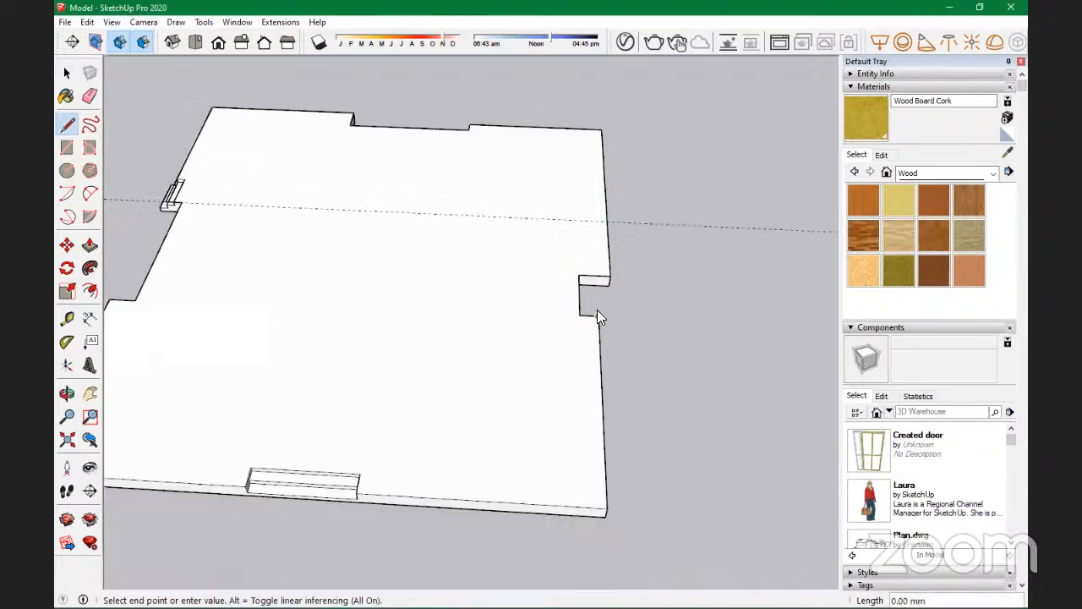
scroll(597, 310, "down", 2)
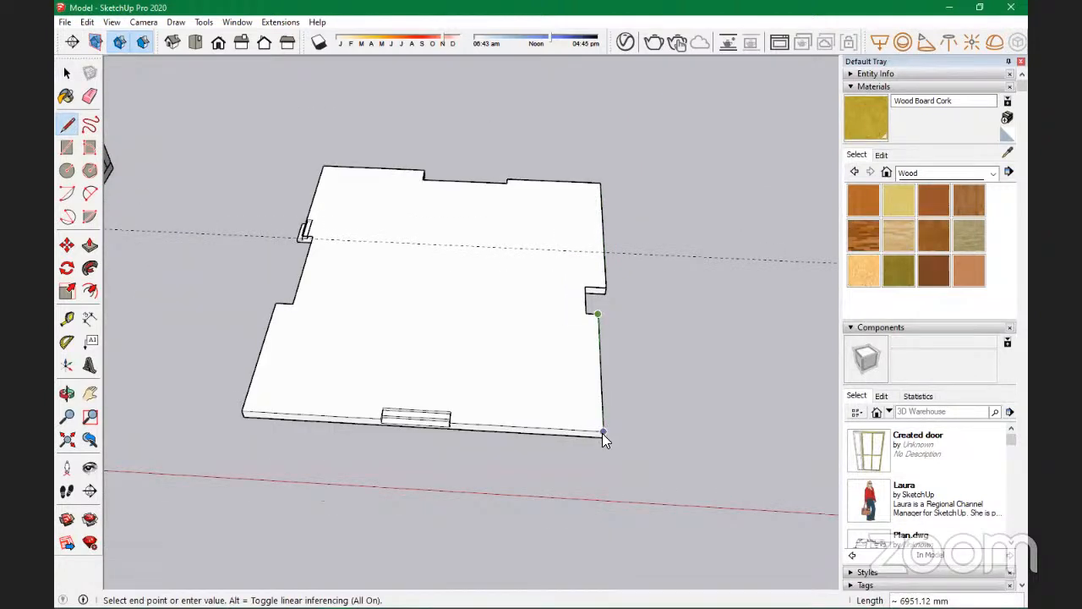
left_click(603, 432)
left_click(242, 414)
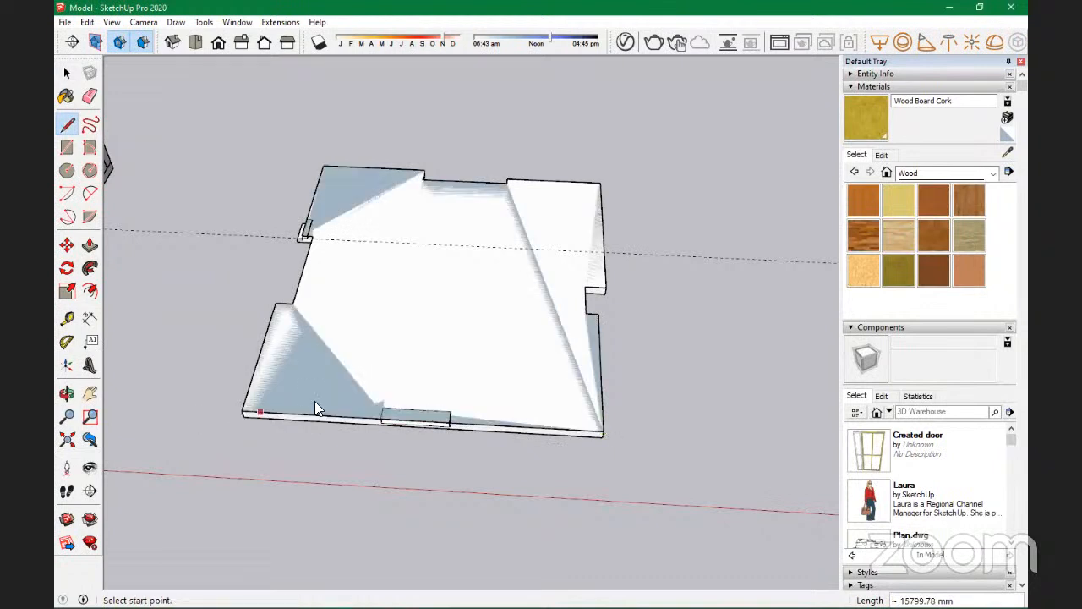
Step: Select the traced slab face together with its boundary edges and group them
key("space")
double_click(372, 346)
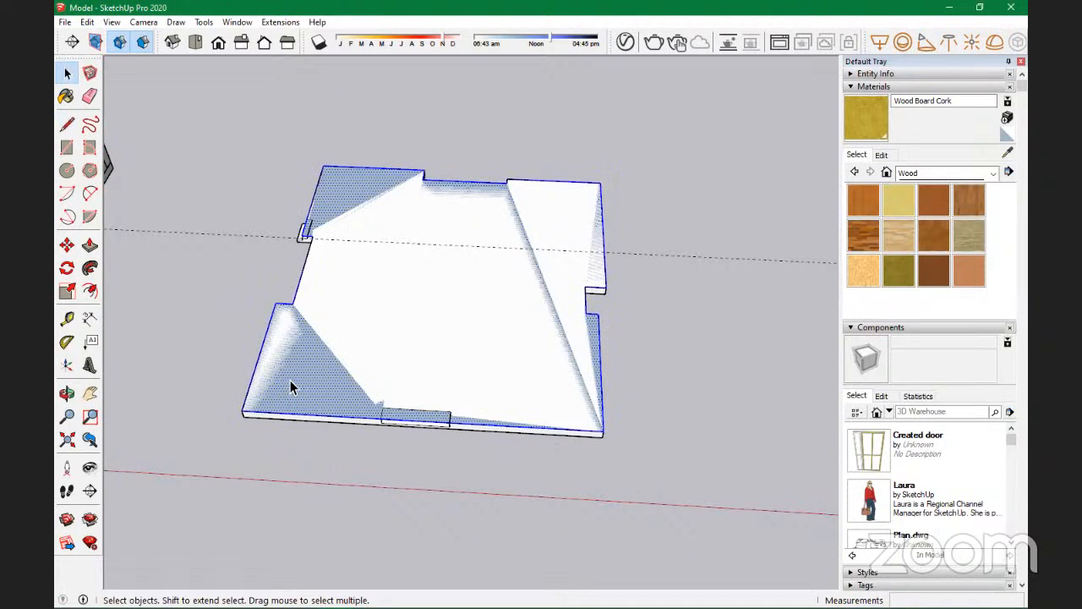
left_click(290, 380, "shift")
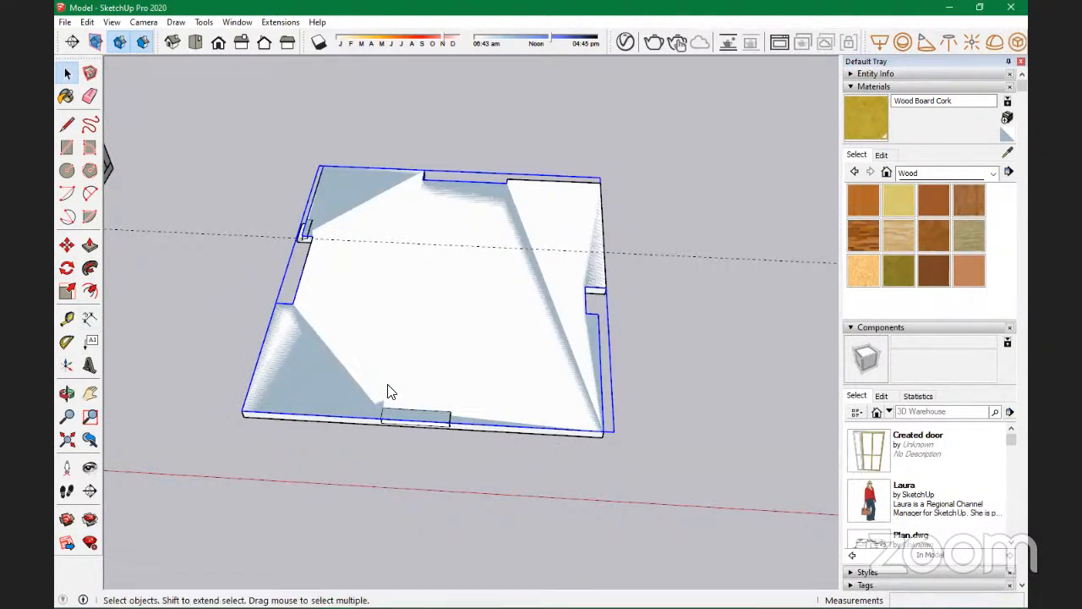
Step: Copy the grouped slab outline about 29222 mm along the red axis, clear of the original slab
key("m")
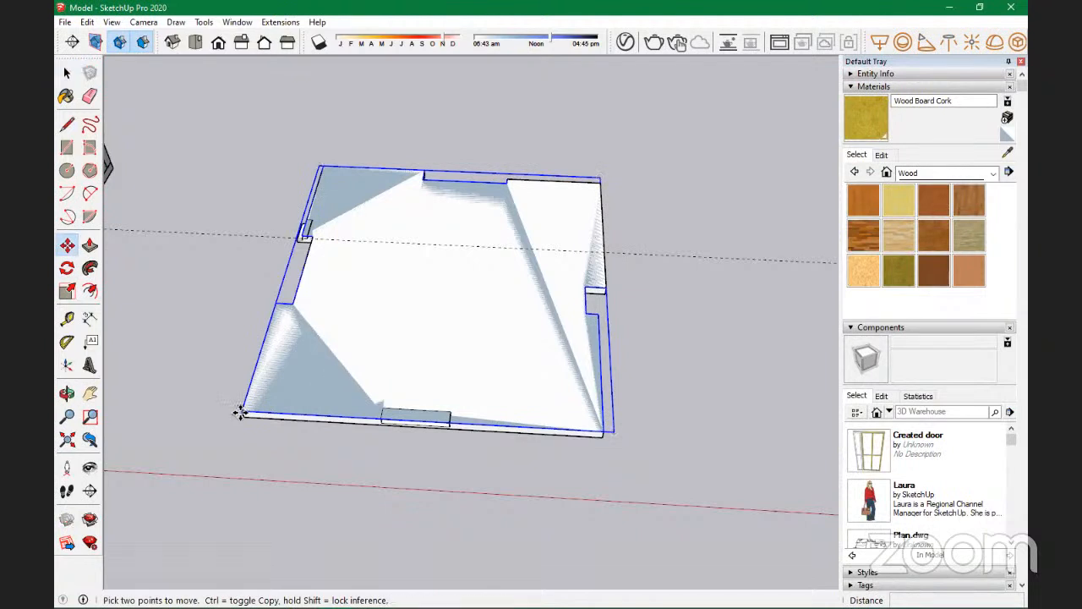
key("ctrl")
left_click(240, 412)
scroll(237, 404, "down", 4)
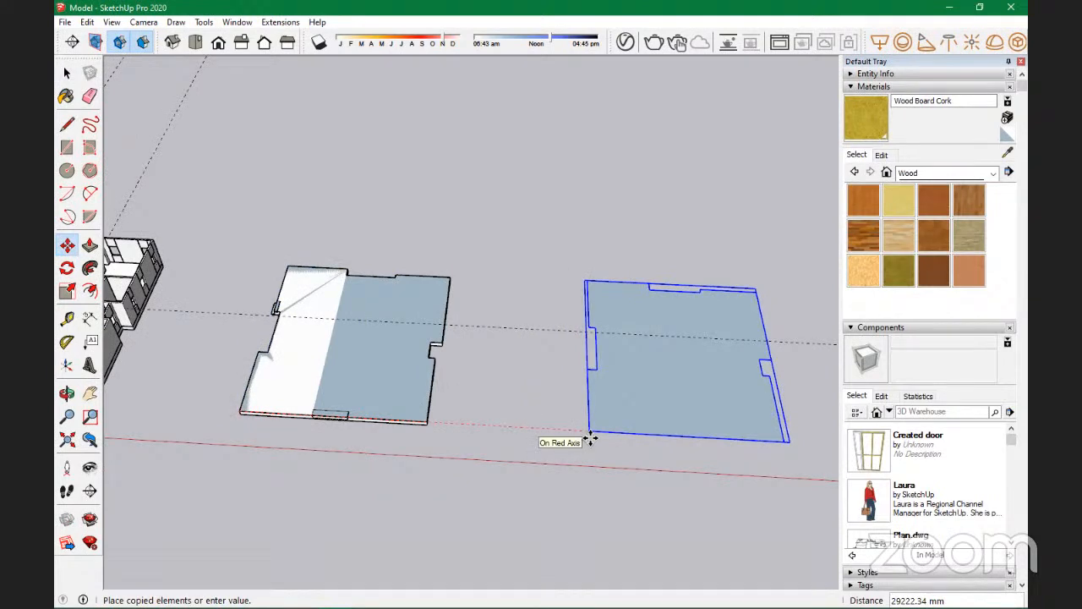
left_click(590, 438)
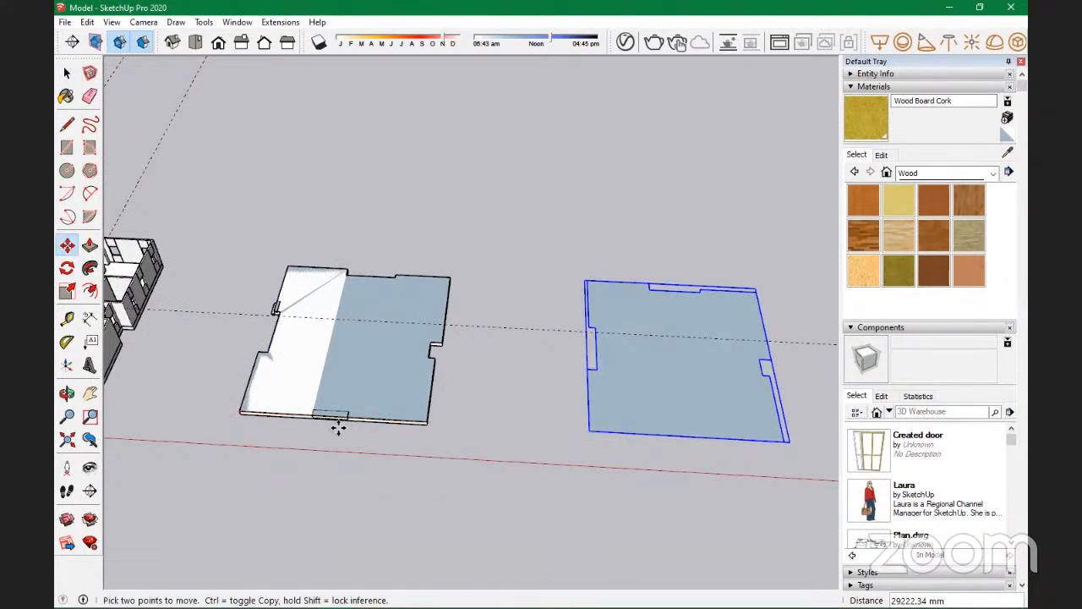
key("space")
left_click(447, 420)
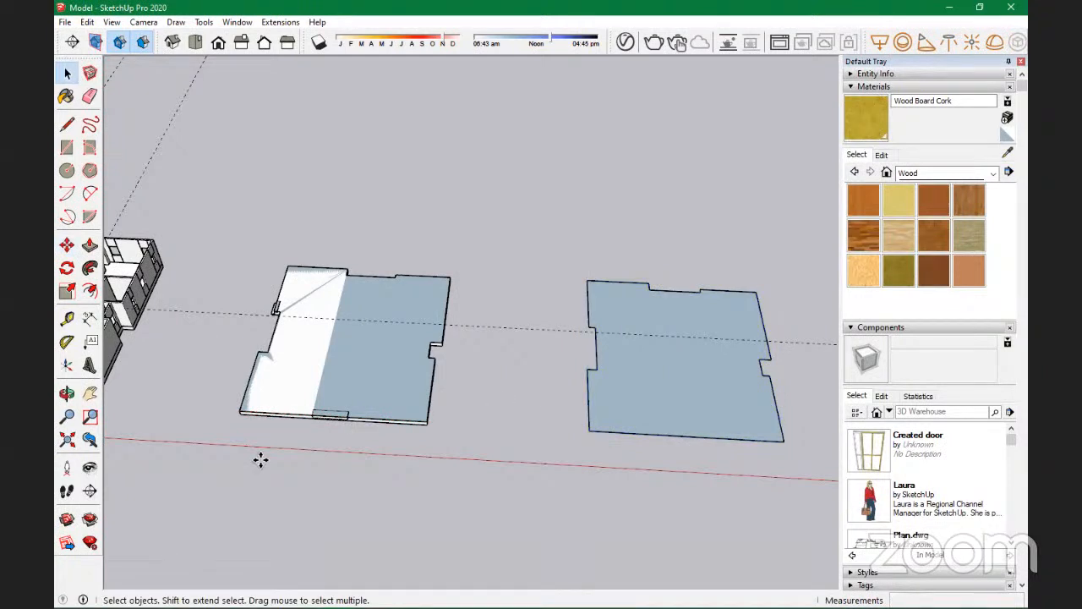
Step: Examine the copied slab outline from several angles and compare its placement with the original slab and houses
scroll(561, 307, "down", 5)
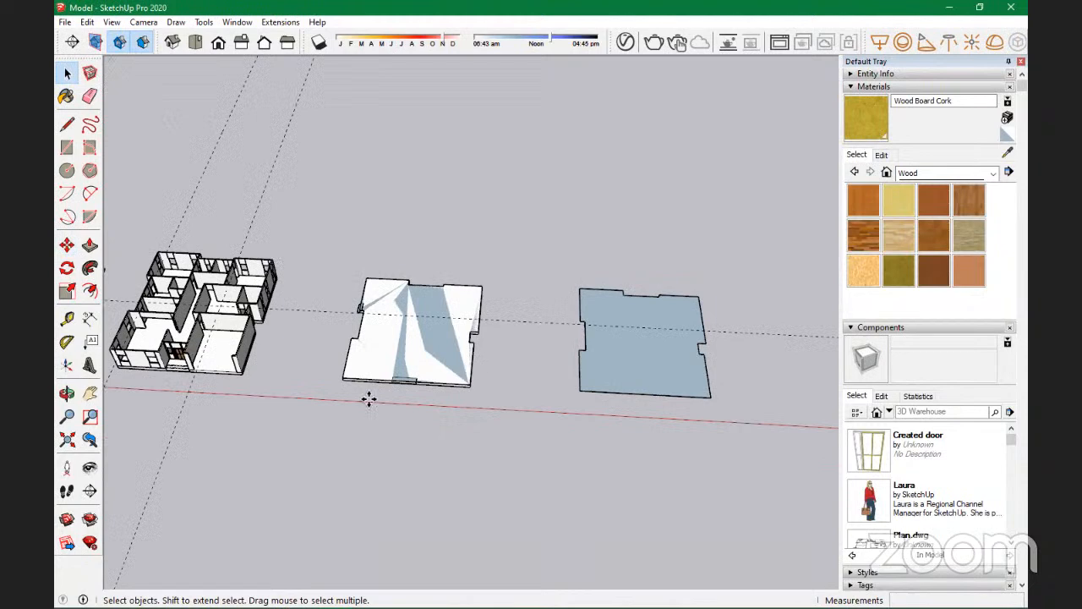
scroll(600, 369, "down", 2)
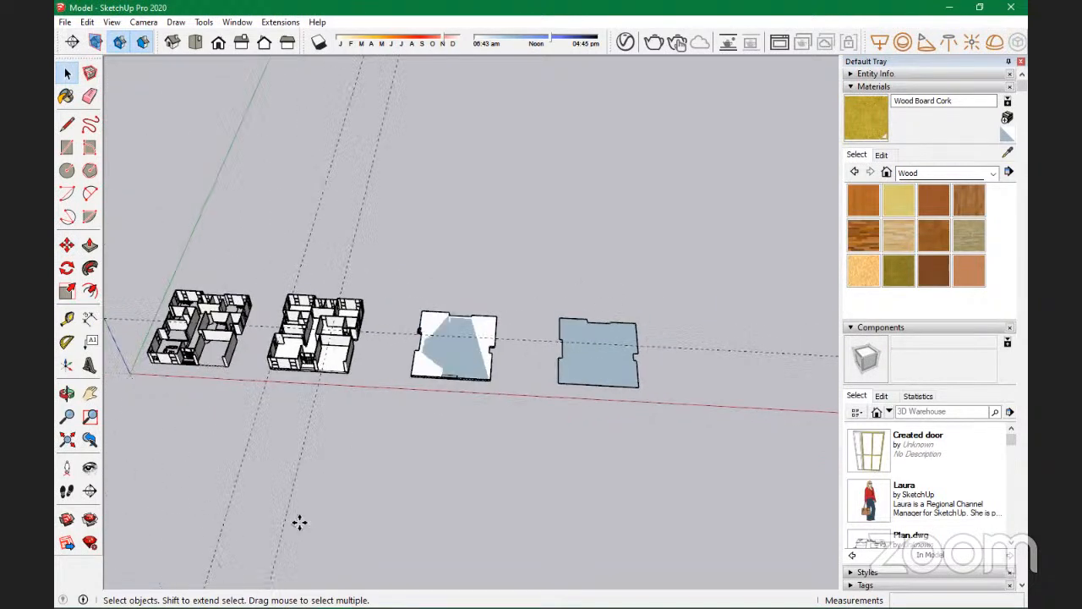
left_click_drag(215, 465, 168, 442)
left_click_drag(733, 367, 708, 313)
scroll(580, 347, "up", 5)
mouse_move(566, 374)
middle_mouse_down()
mouse_move(652, 339)
mouse_move(659, 324)
mouse_move(594, 345)
middle_mouse_up()
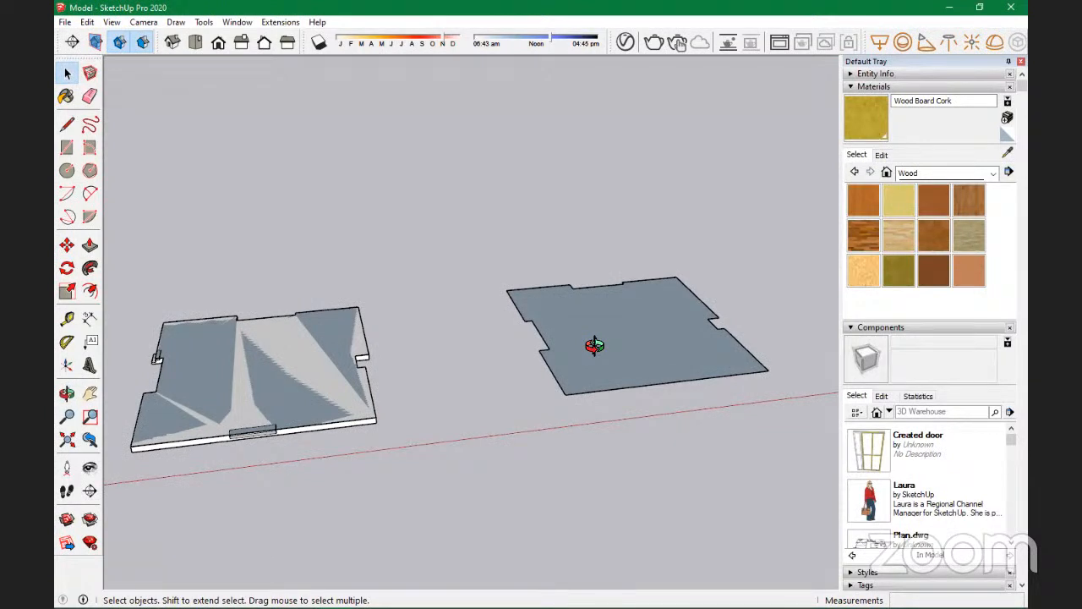
scroll(618, 394, "up", 3)
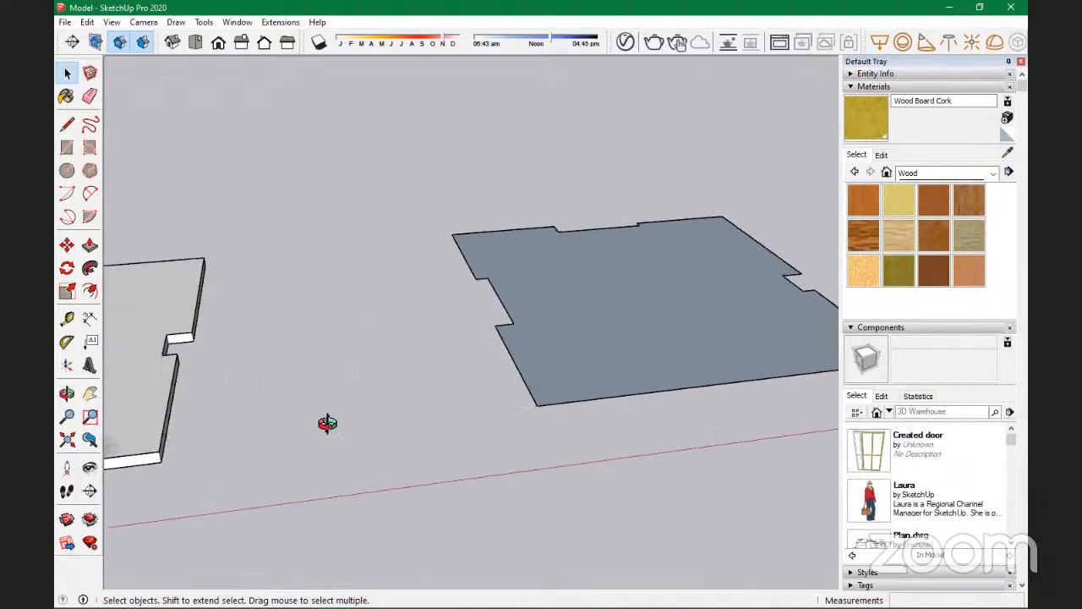
middle_click_drag(567, 395, 349, 324)
scroll(349, 324, "down", 3)
middle_click_drag(541, 352, 364, 375)
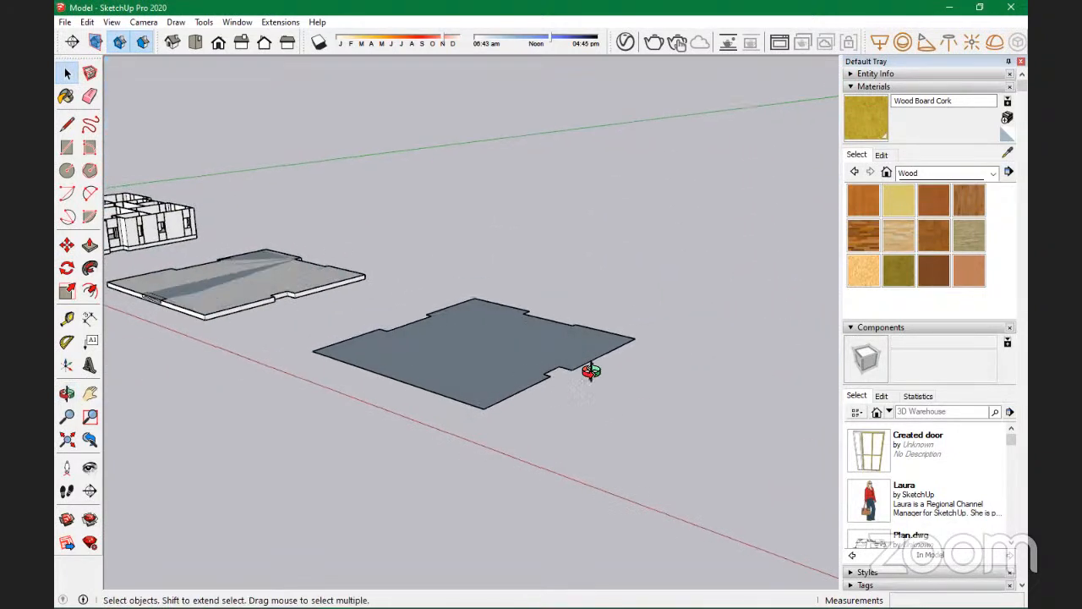
scroll(587, 367, "up", 5)
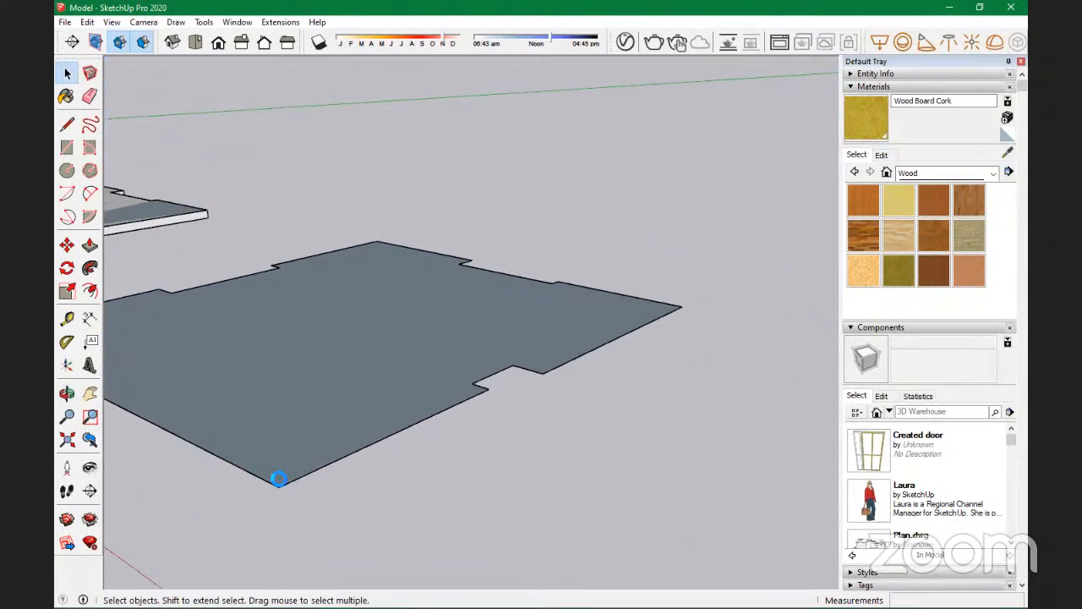
middle_click_drag(365, 507, 469, 395)
scroll(469, 395, "down", 2)
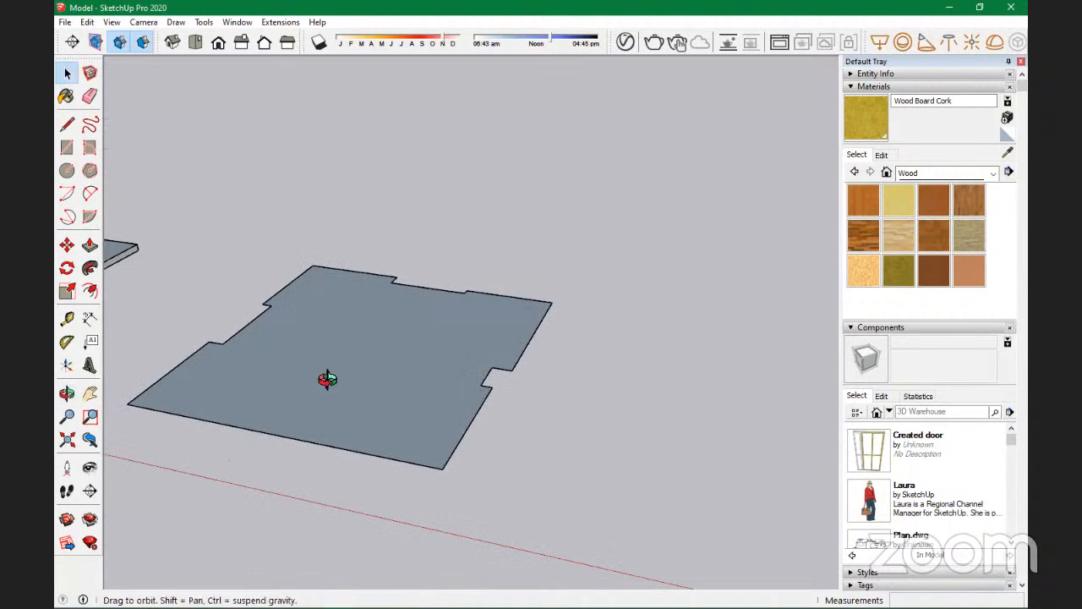
middle_click_drag(314, 379, 372, 390)
Step: Open the copied outline group to check its face and edges, and close it again
double_click(371, 390)
double_click(373, 388)
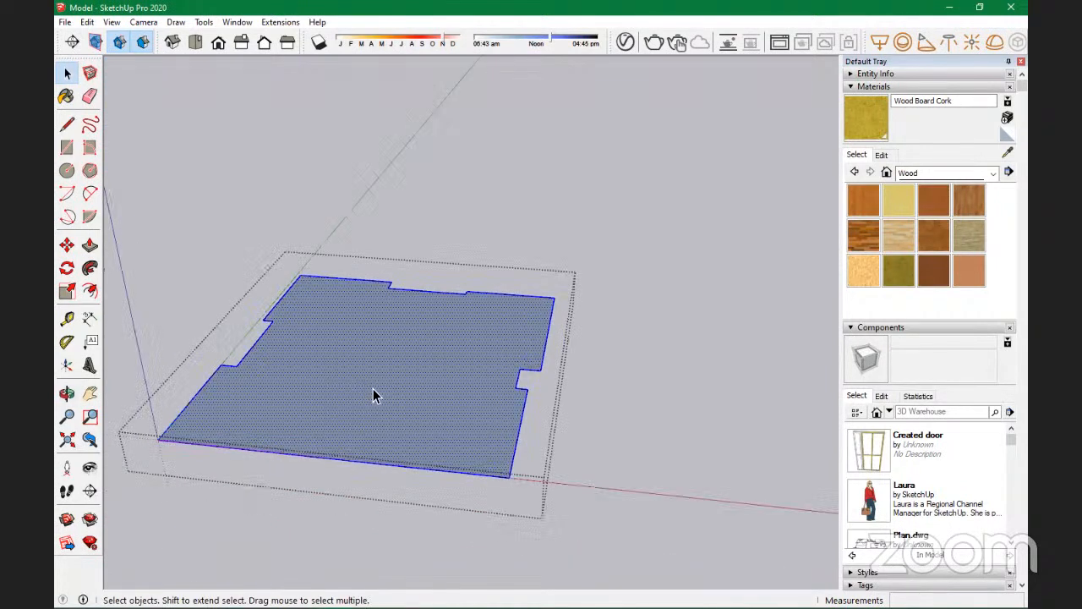
left_click(652, 380)
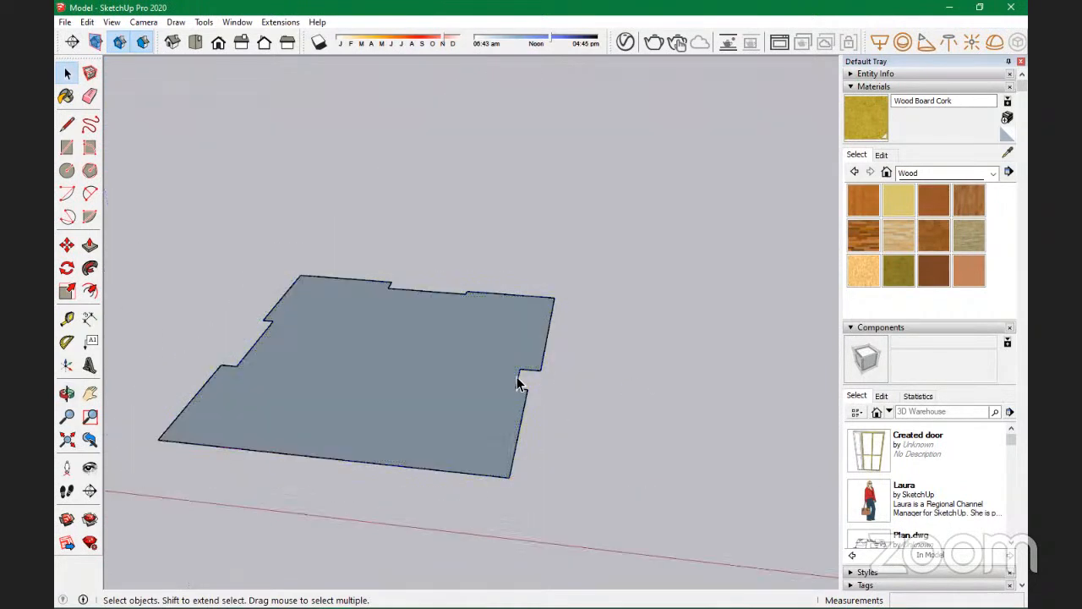
left_click(447, 372)
left_click(689, 391)
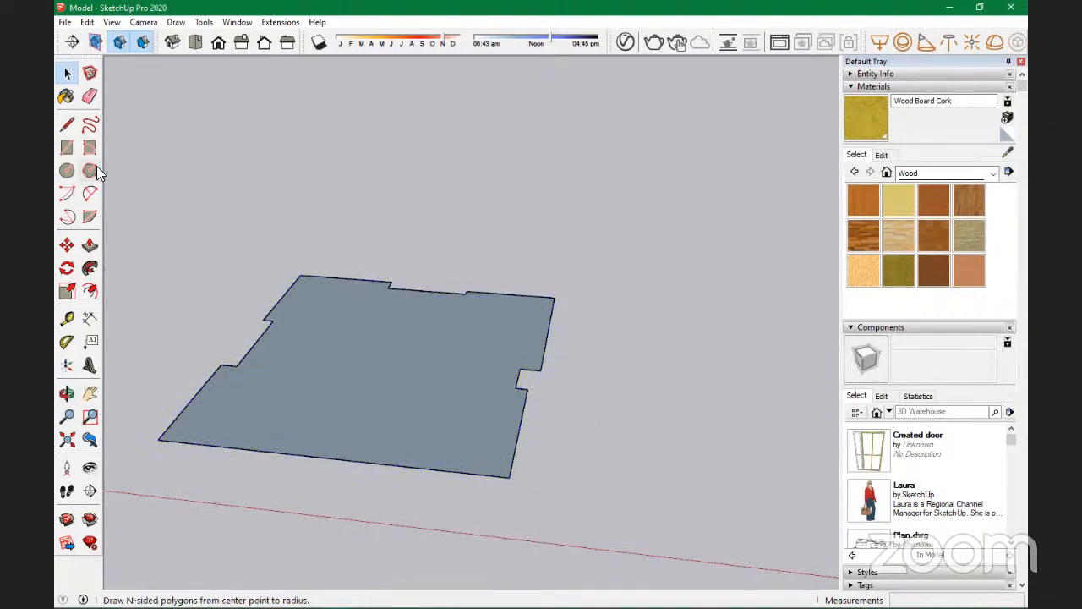
left_click(89, 291)
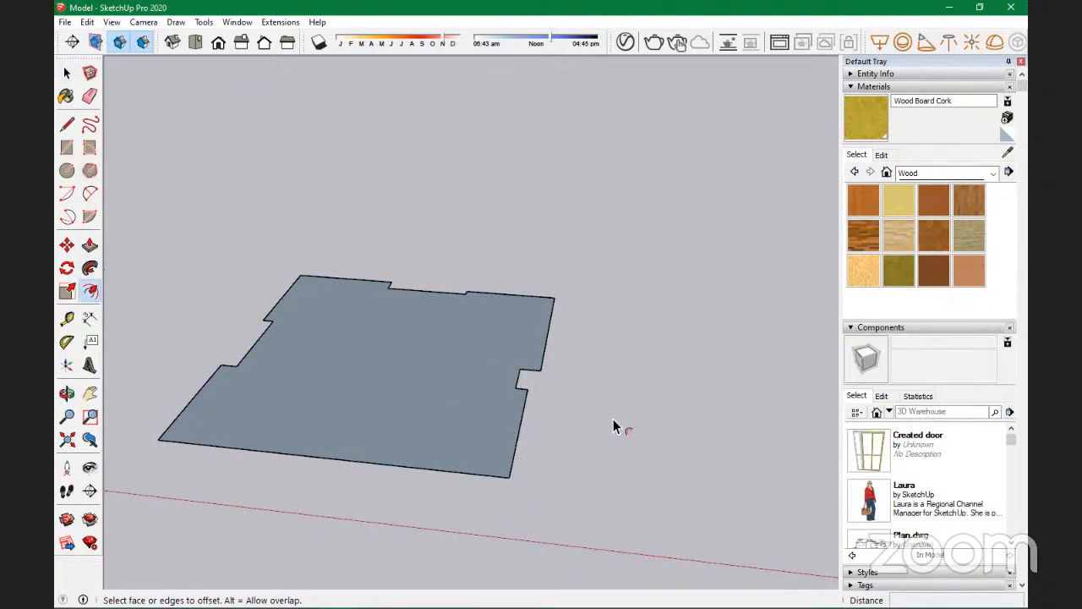
scroll(499, 480, "up", 2)
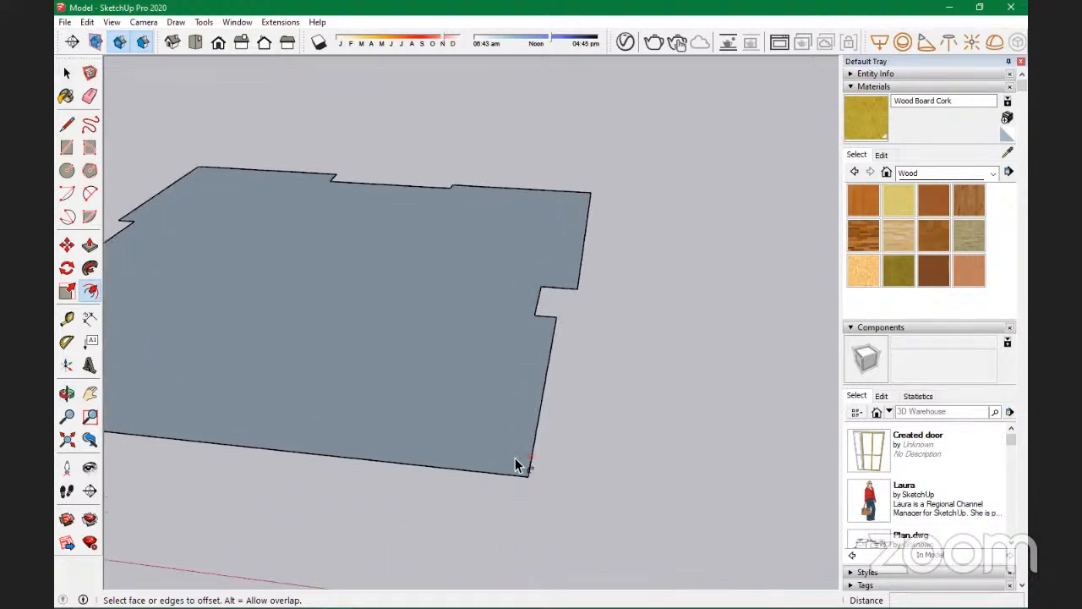
scroll(520, 476, "up", 1)
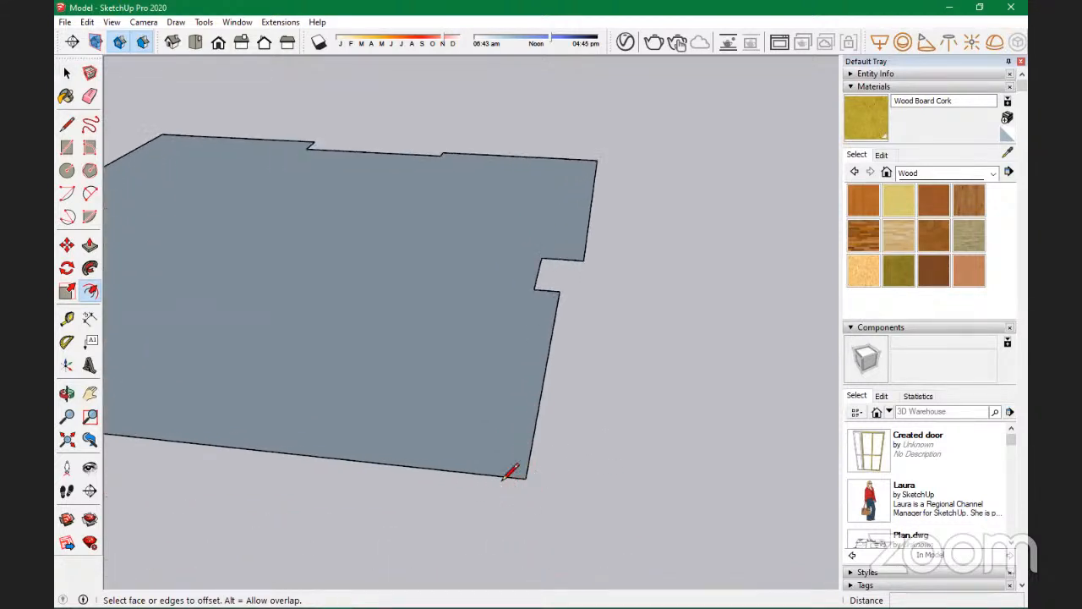
Step: Draw an upright 450 mm square with lines, extending outward along the red axis from the copied outline's front corner
key("l")
scroll(513, 488, "up", 2)
mouse_move(485, 423)
middle_mouse_down()
mouse_move(474, 427)
mouse_move(488, 358)
mouse_move(508, 351)
middle_mouse_up()
left_click(554, 373)
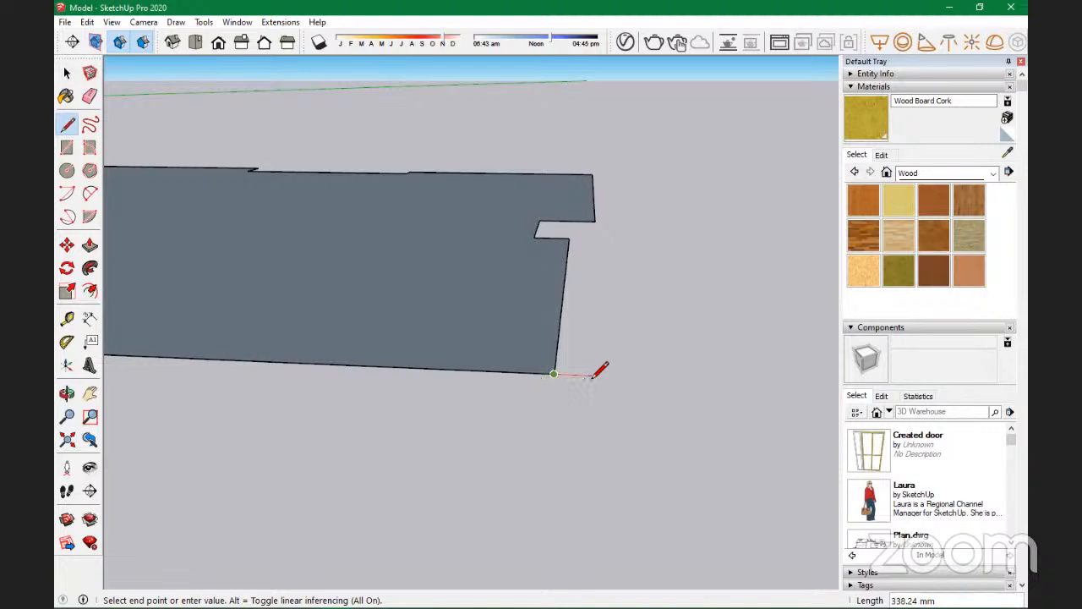
type("4")
key("Return")
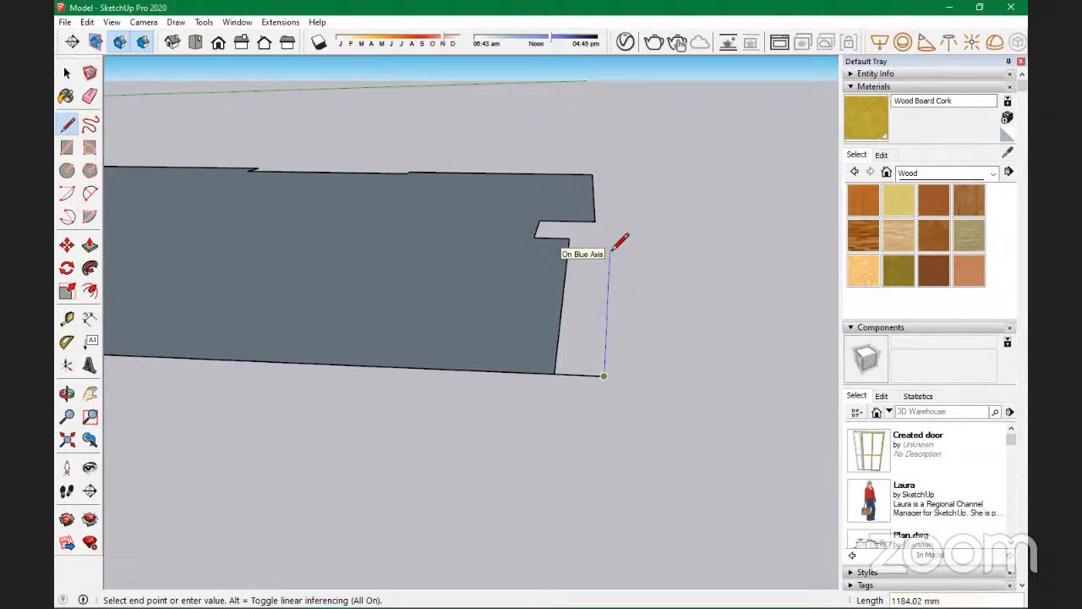
type("4")
key("Return")
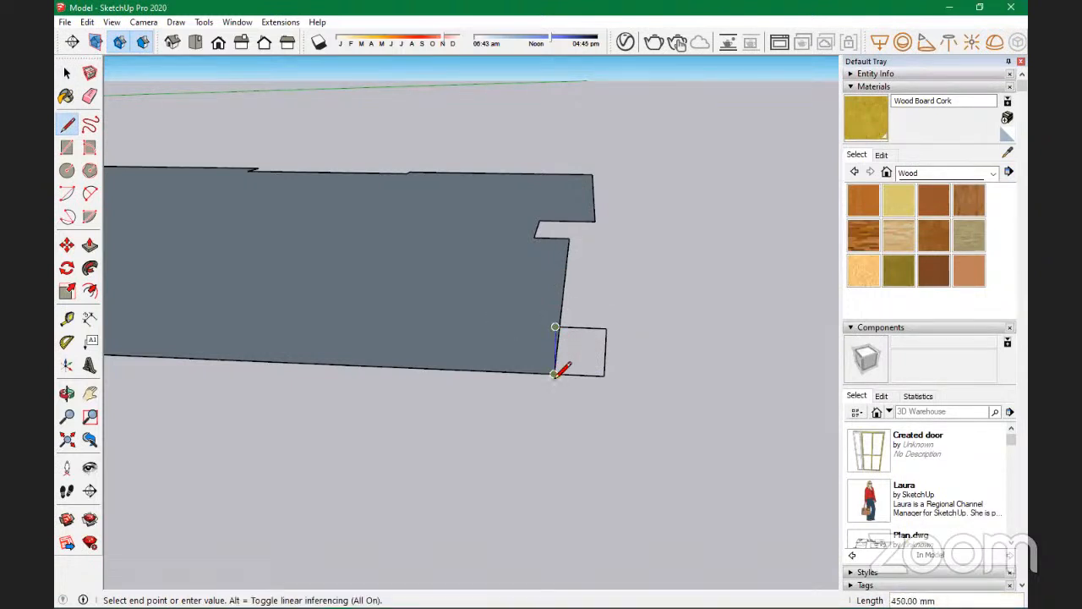
left_click(555, 327)
key("space")
middle_click_drag(568, 350, 554, 294)
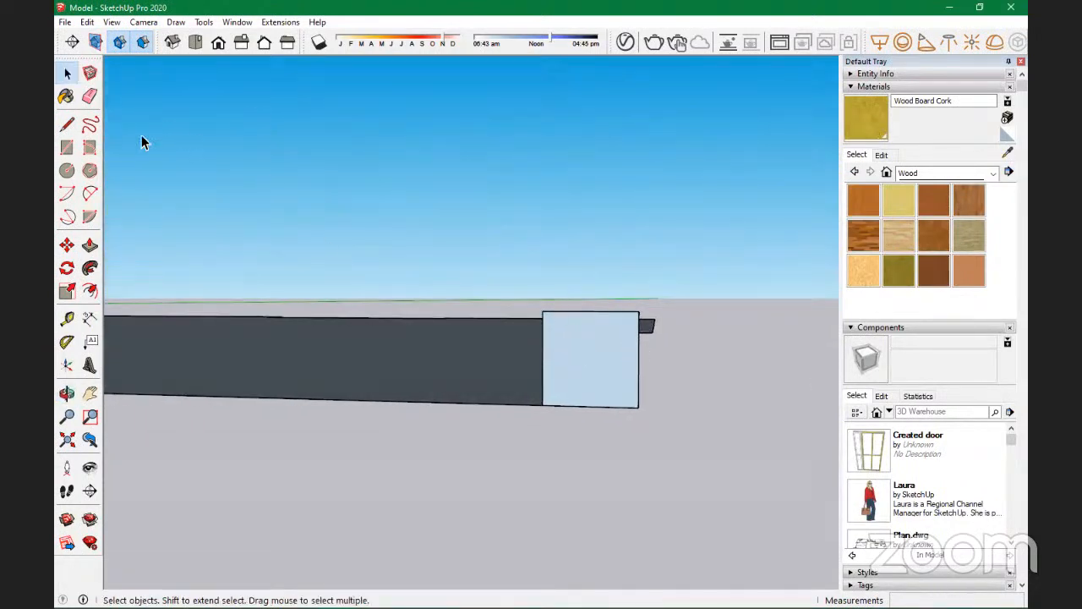
Step: Draw a 450 by about 77 mm rectangle across the square's top and one about 333 by 134 mm directly below it
left_click(67, 147)
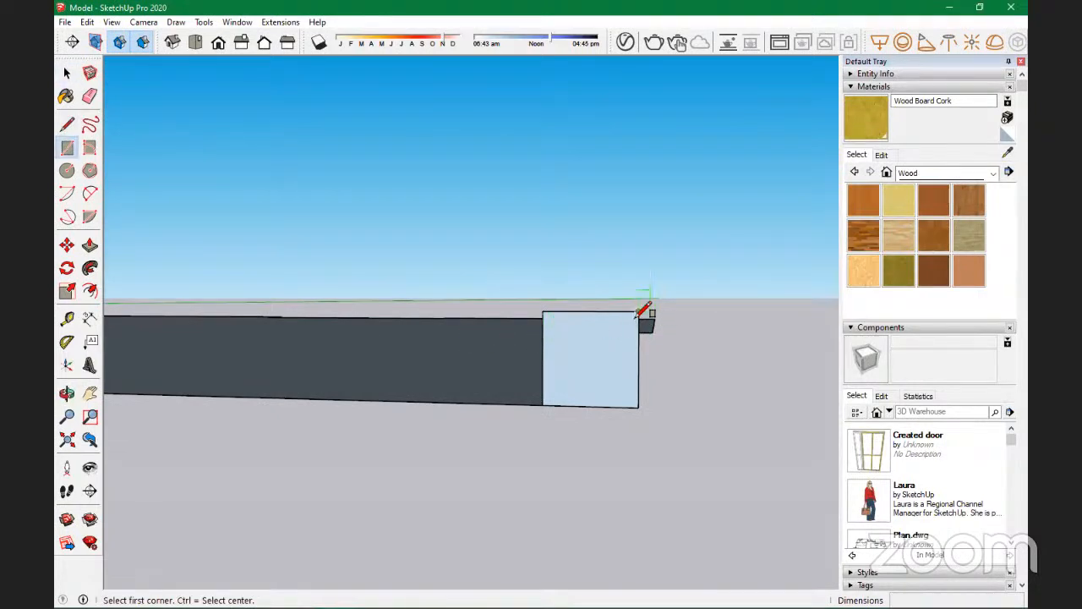
left_click(638, 312)
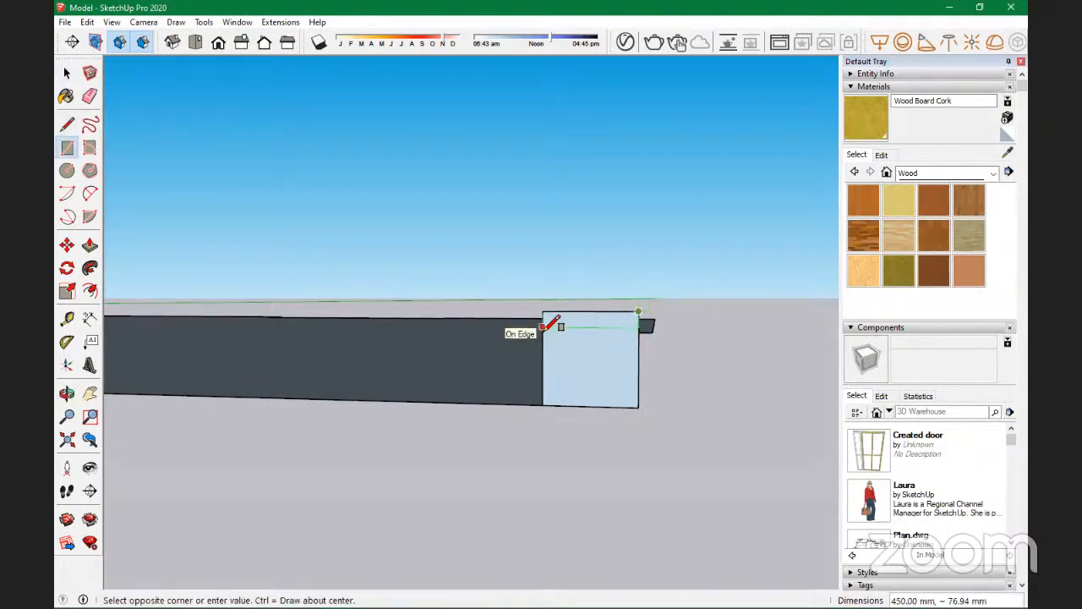
left_click(543, 326)
left_click(543, 327)
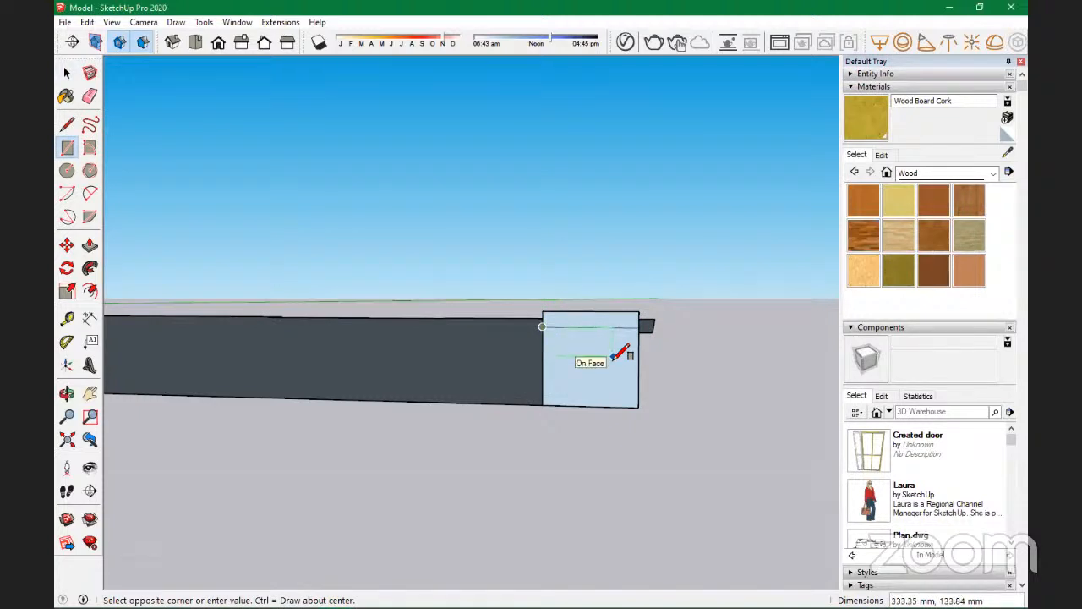
left_click(614, 356)
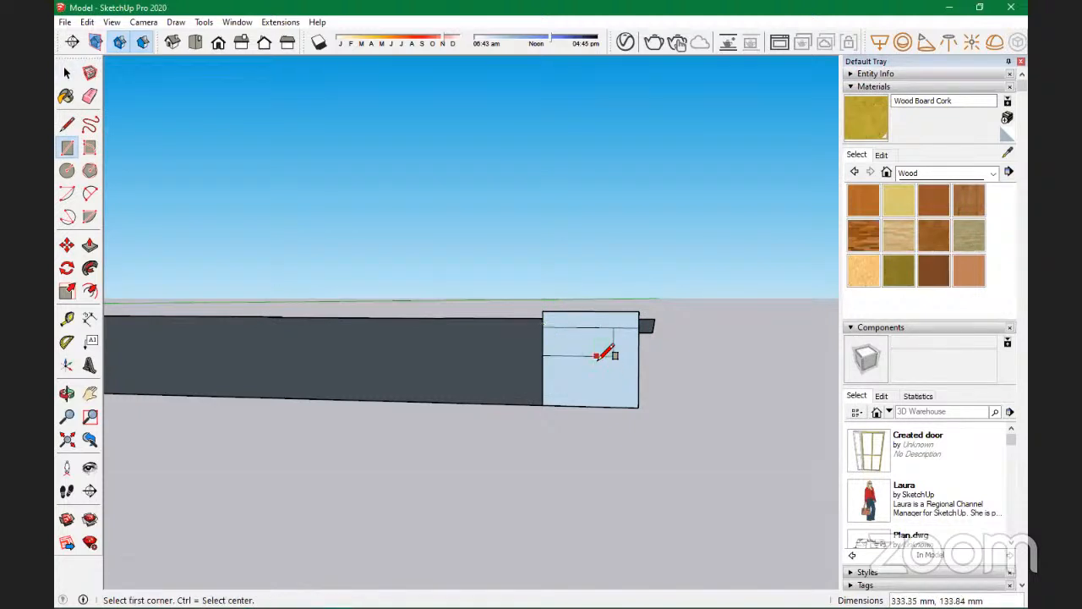
Step: Add two narrower stepped rectangles below on the square, about 277 by 120 mm and about 211 by 120 mm
left_click(600, 356)
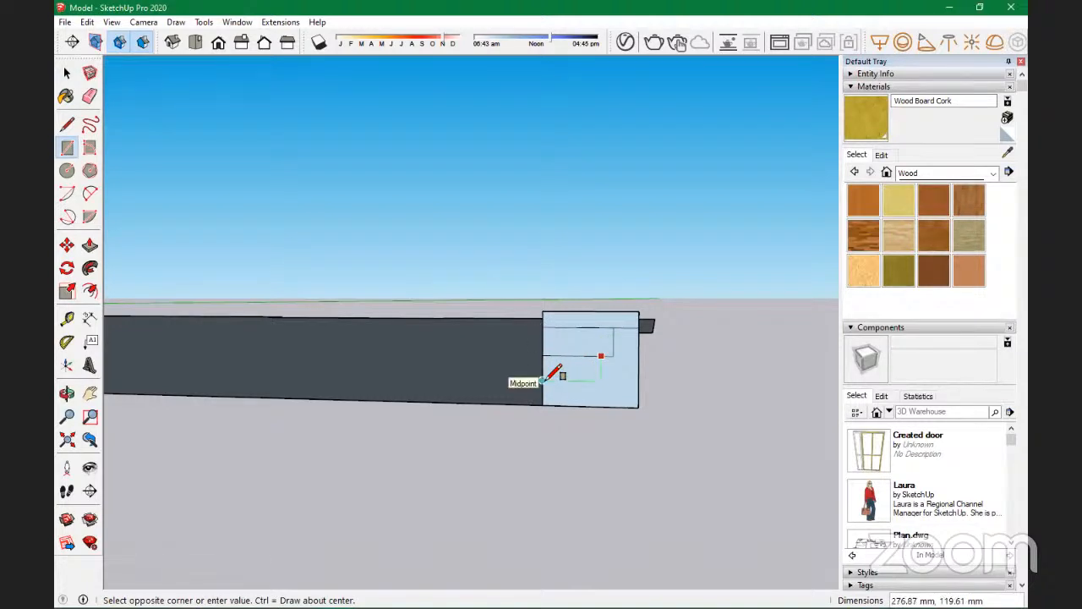
left_click(542, 381)
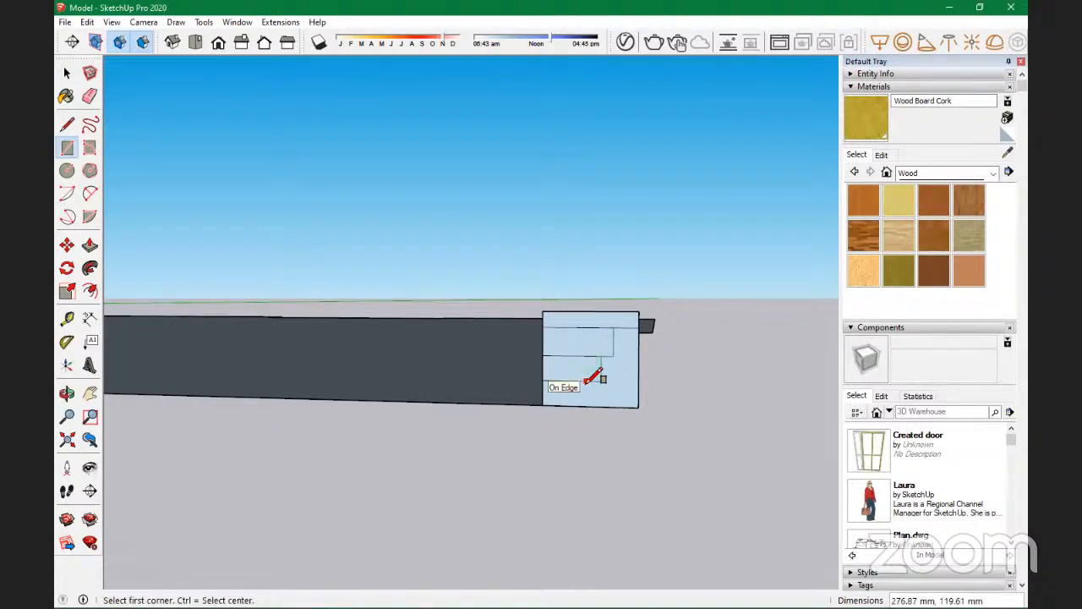
left_click(585, 382)
left_click(542, 405)
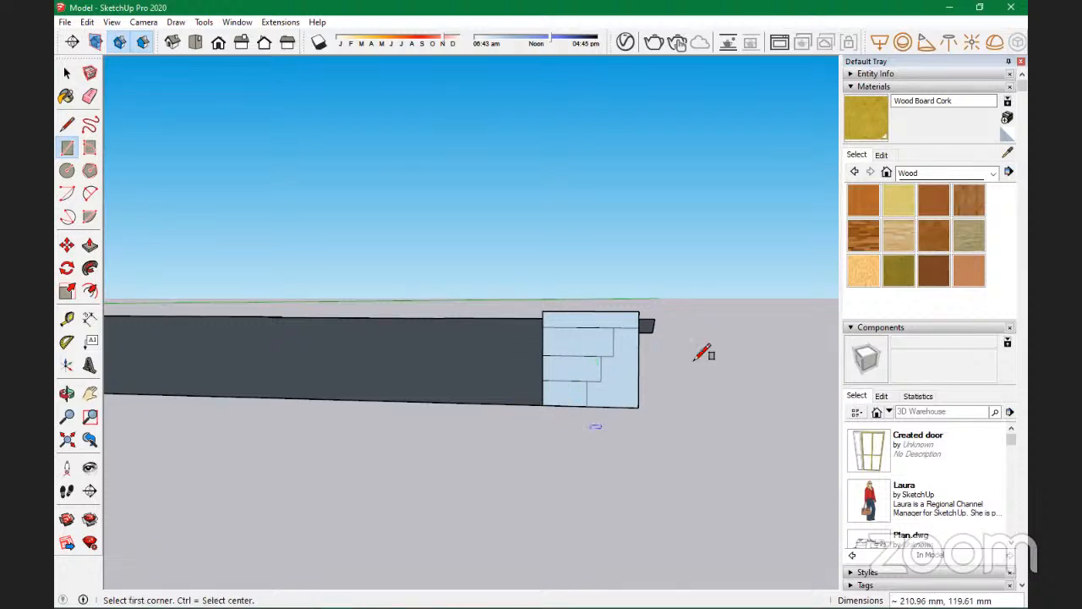
Step: Draw a two-point arc with about 44 mm bulge from the top strip's lower outer corner to the second rectangle's lower outer corner
scroll(623, 374, "up", 4)
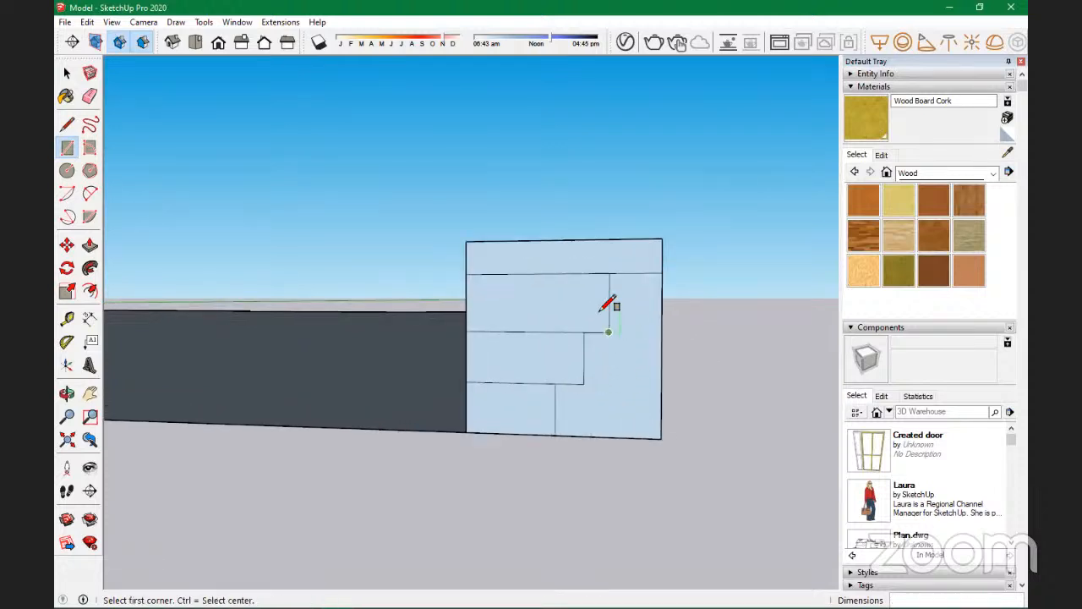
scroll(608, 306, "up", 2)
middle_click_drag(606, 302, 620, 386)
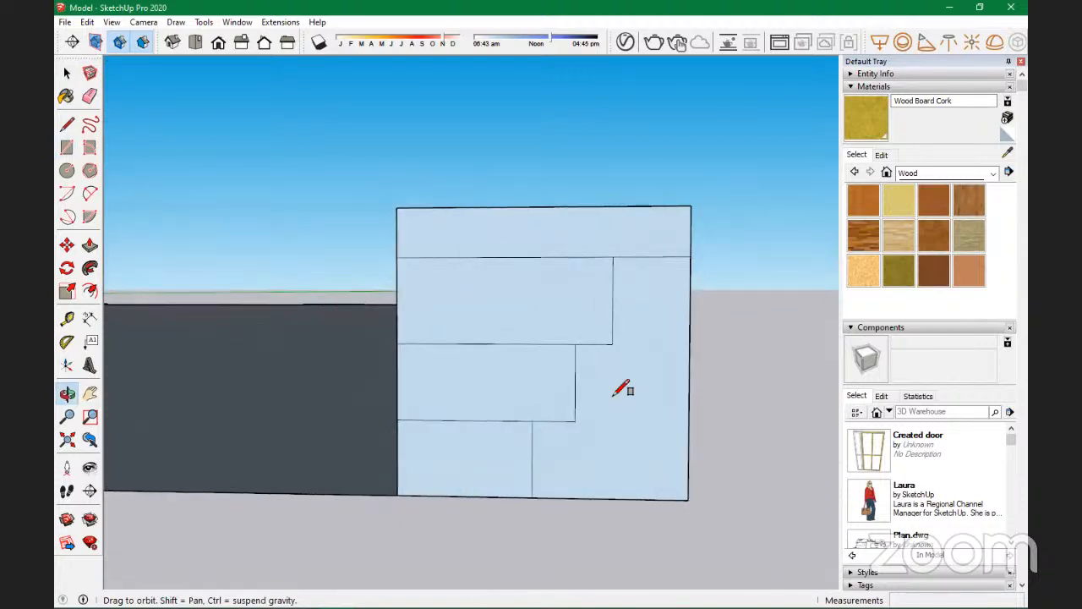
left_click(89, 194)
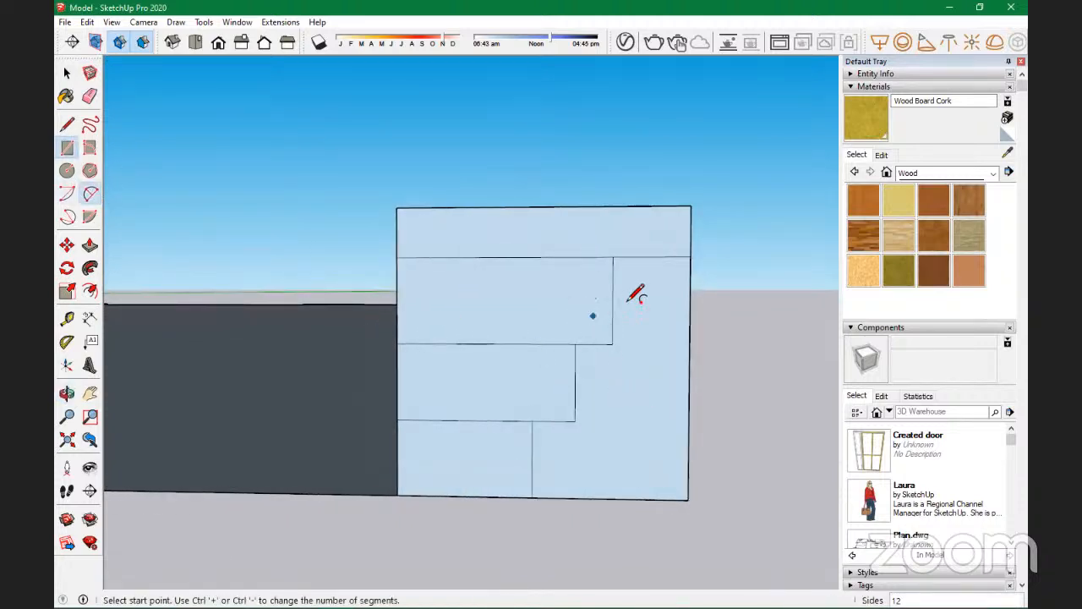
left_click(691, 256)
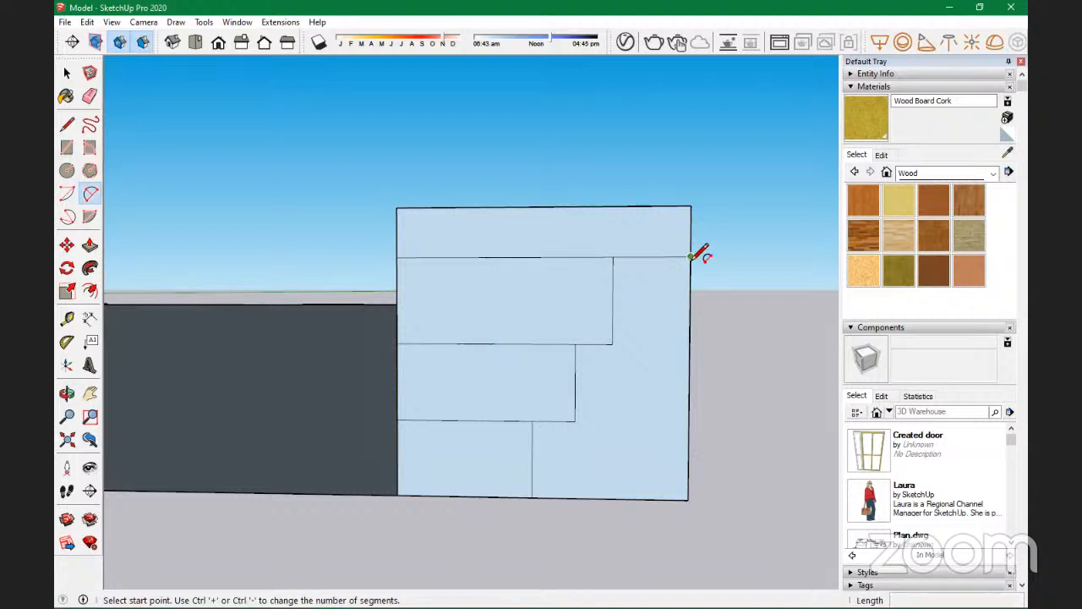
left_click(612, 343)
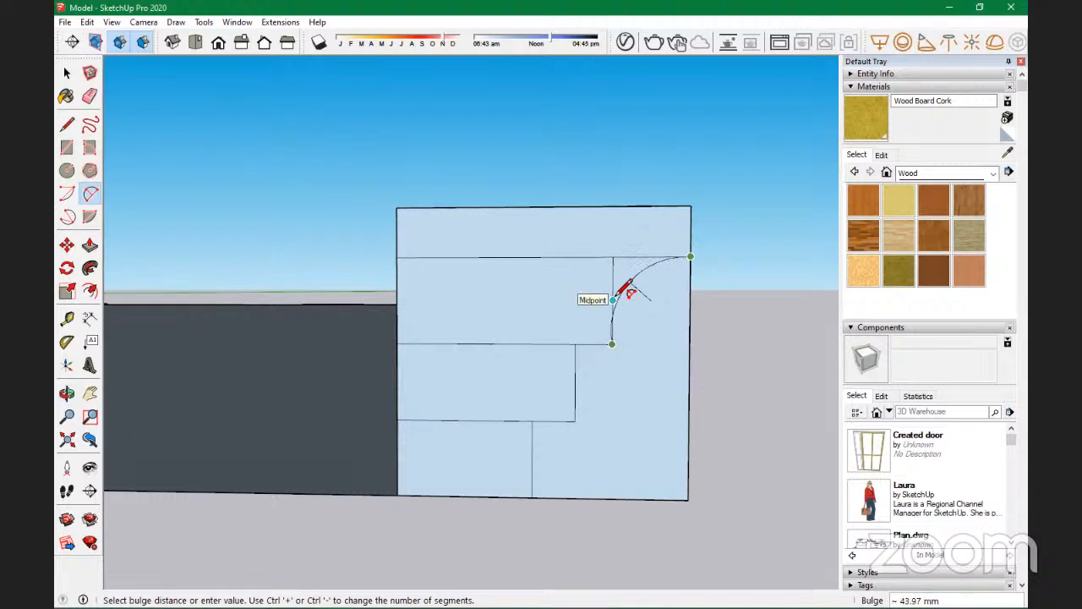
left_click(615, 296)
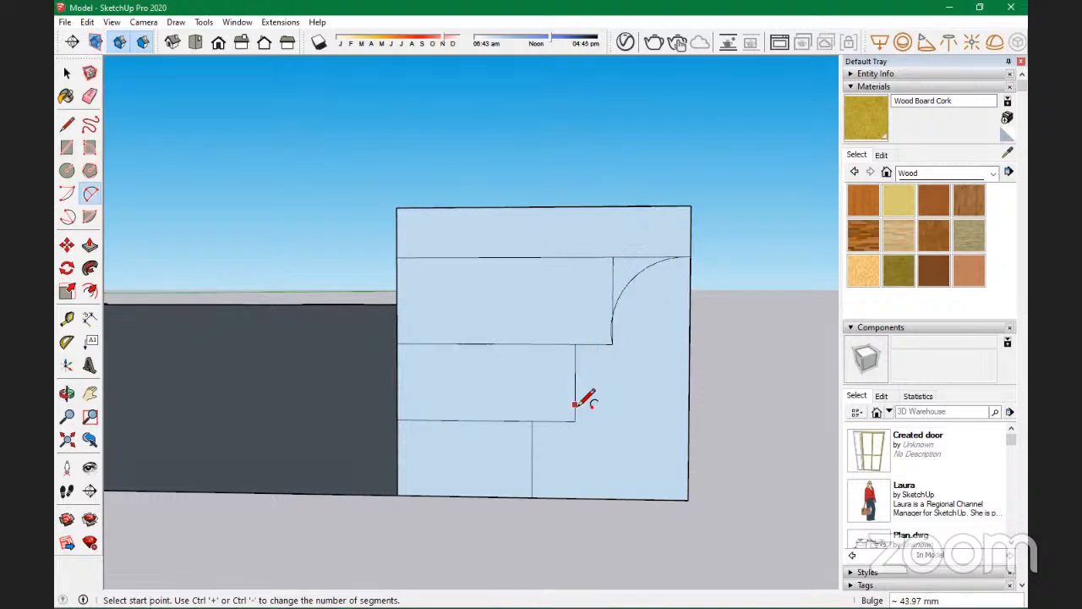
Step: Draw a small arc, bulging inward, from the first arc's crossing on the second rectangle's side to the third rectangle's upper outer corner
scroll(577, 401, "up", 2)
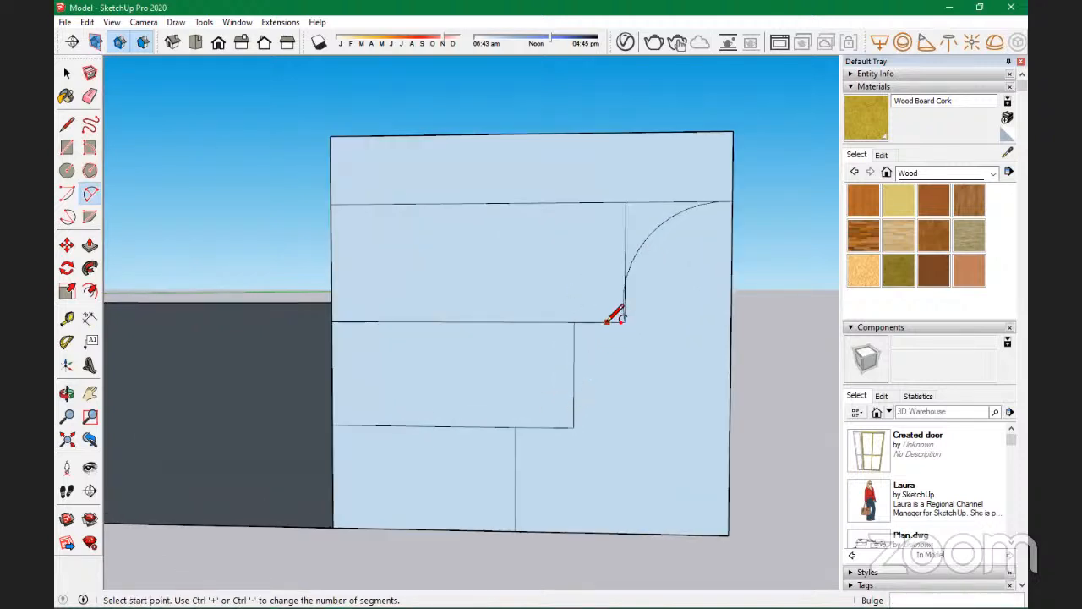
scroll(609, 317, "up", 2)
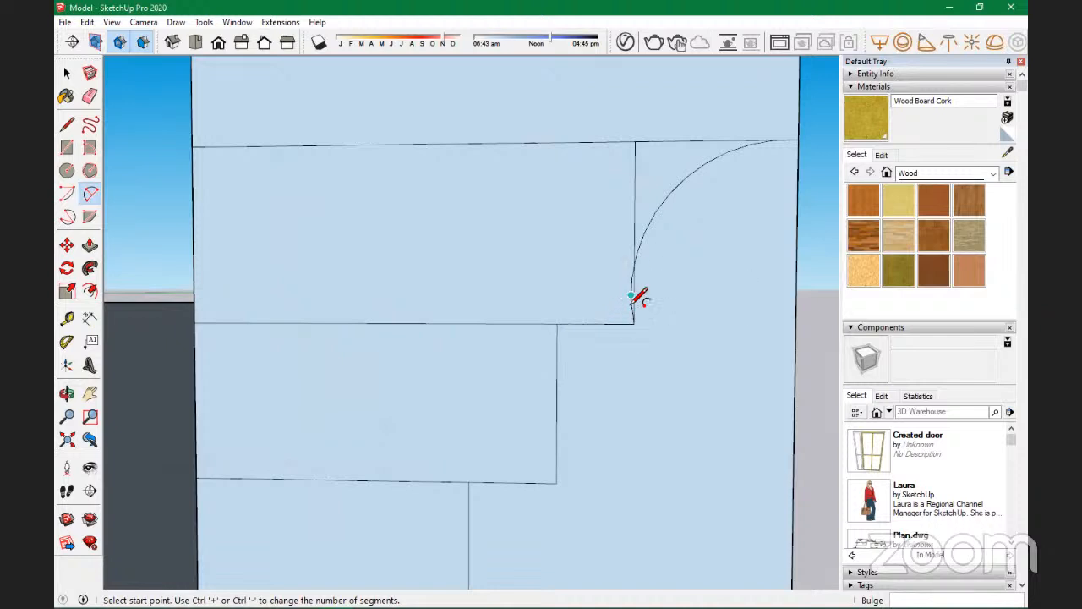
scroll(631, 340, "up", 2)
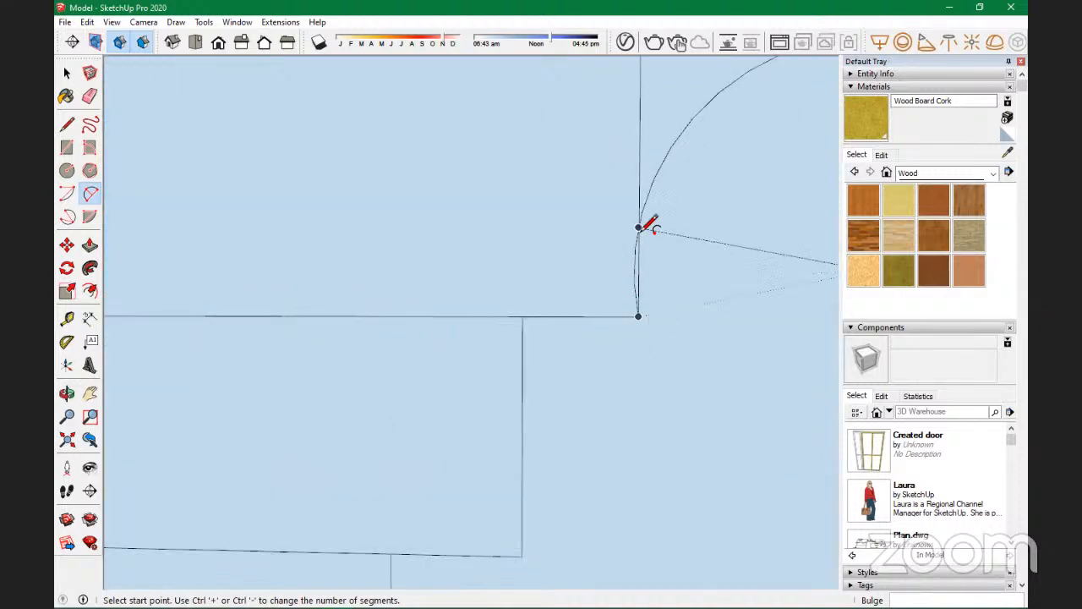
left_click(639, 228)
left_click(522, 316)
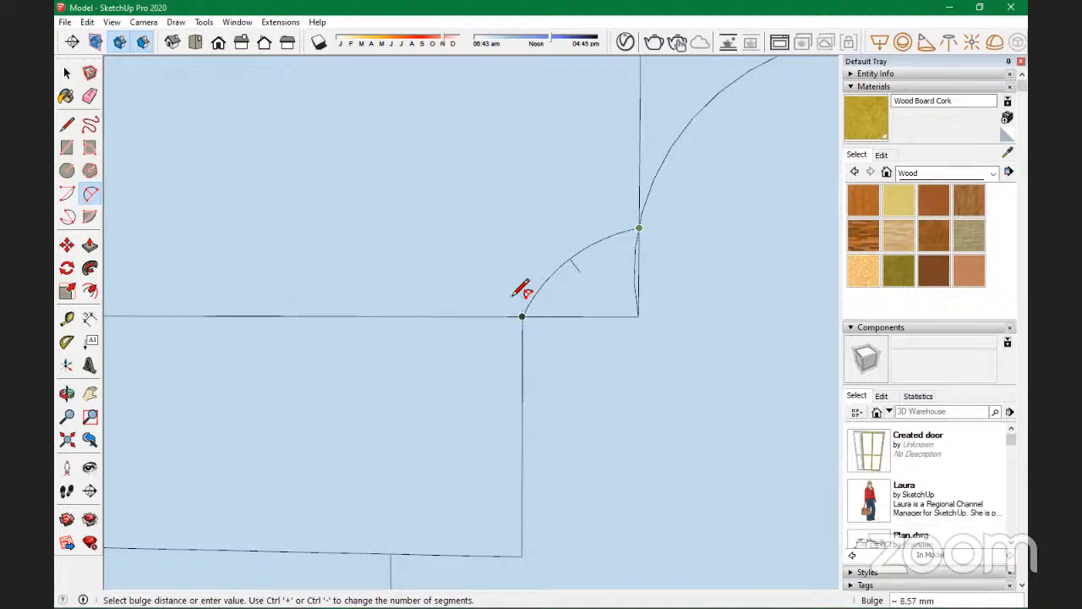
left_click(513, 293)
Step: Draw an outward arc with about 30 mm bulge from the third rectangle's upper outer corner to the fourth rectangle's upper outer corner
scroll(544, 245, "down", 3)
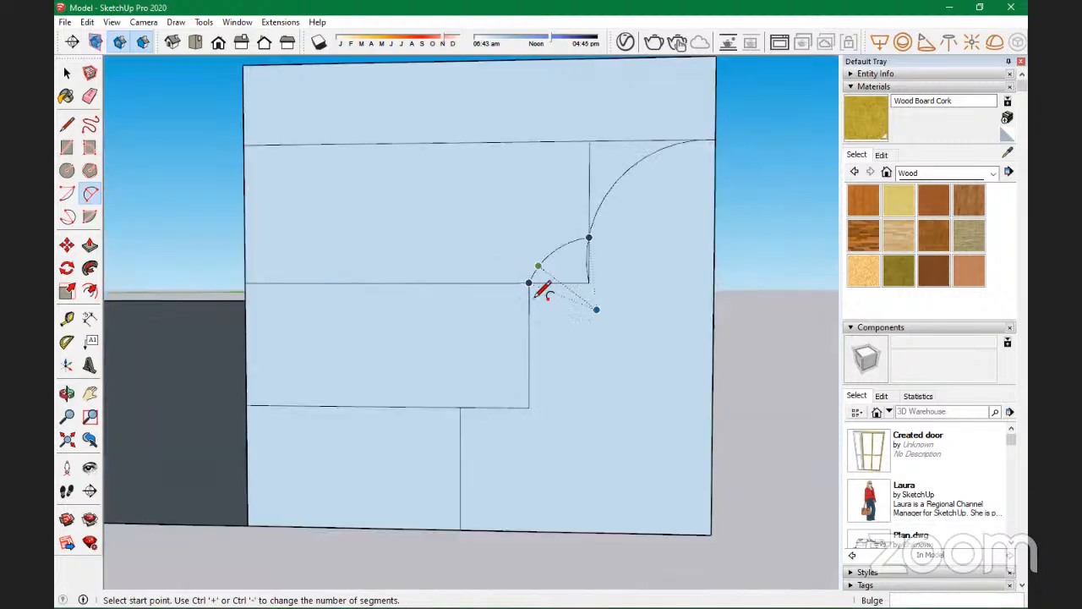
left_click(529, 283)
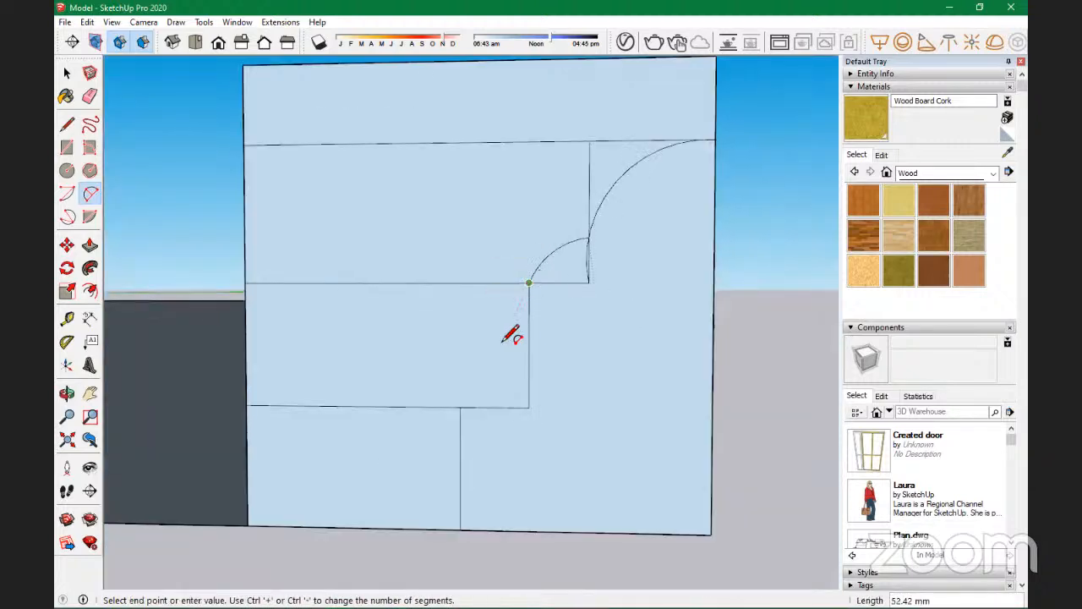
left_click(460, 407)
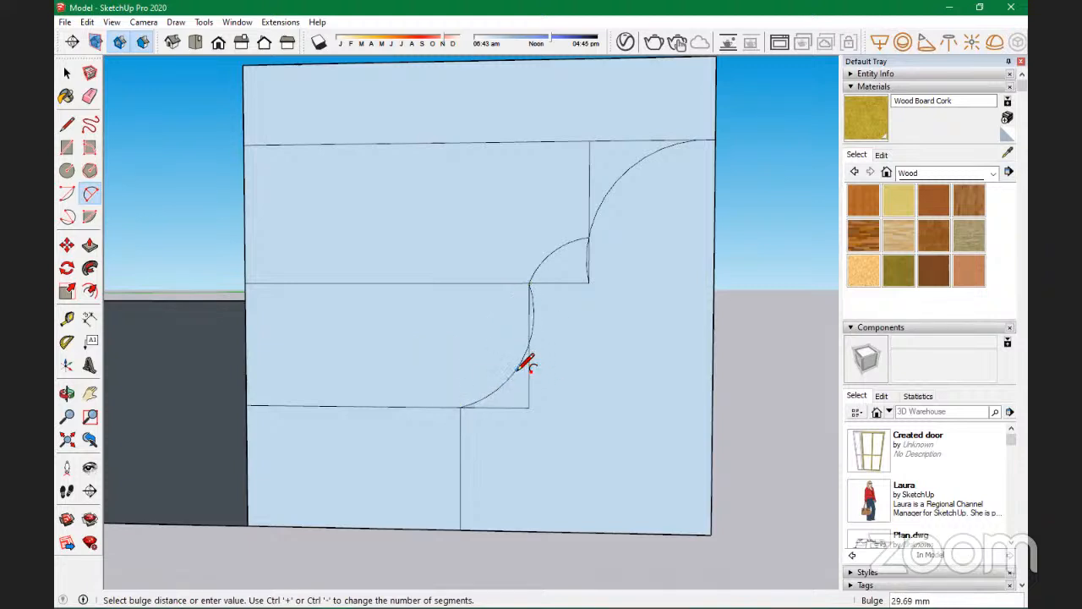
left_click(517, 369)
Step: Draw an inward arc with about 21 mm bulge from the fourth rectangle's upper outer corner to the square's base edge
scroll(478, 506, "up", 1)
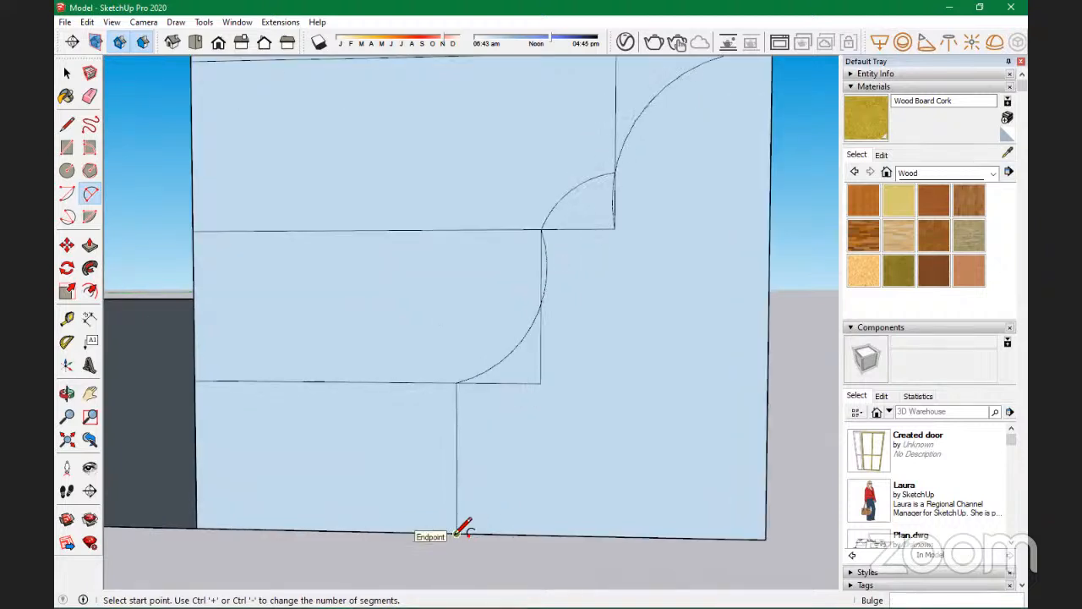
left_click(457, 383)
left_click(405, 532)
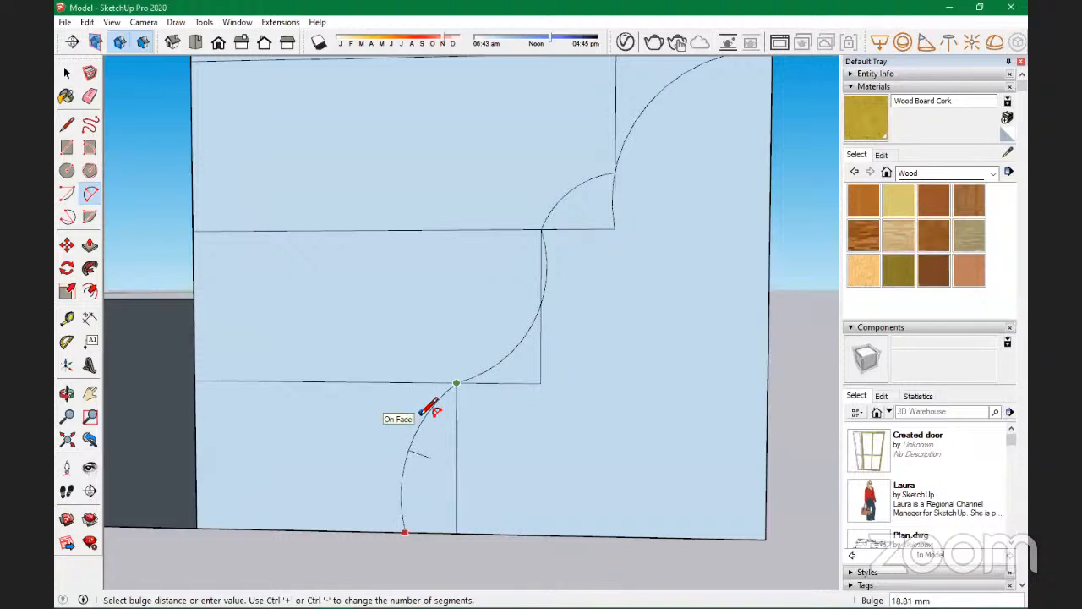
left_click(407, 472)
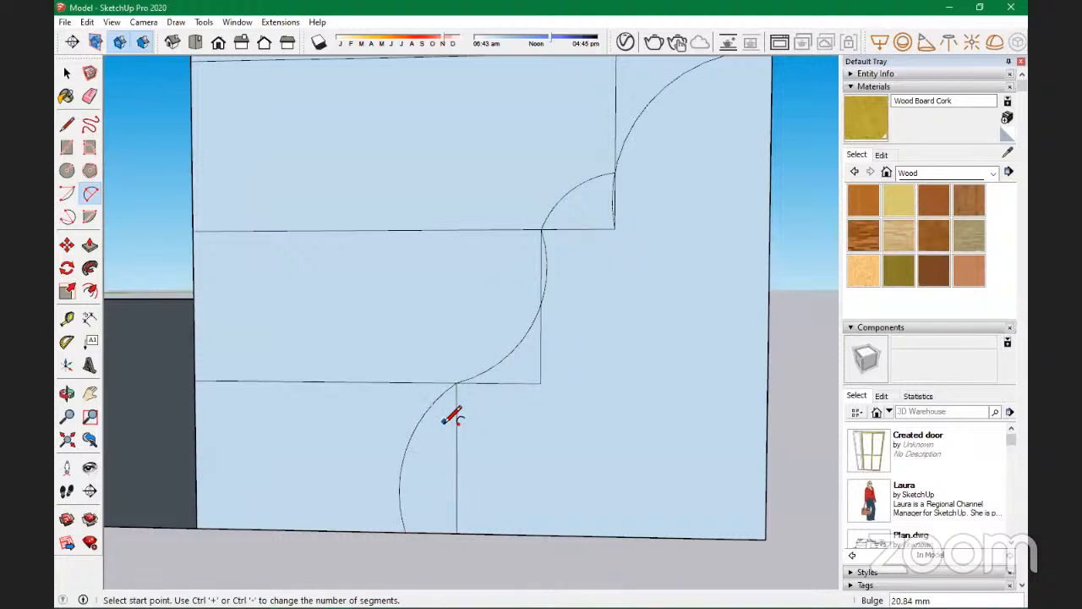
Step: Erase the square's outer remainder and the straight step edges left beside the two lower arcs
key("e")
mouse_move(530, 383)
left_mouse_down()
mouse_move(459, 449)
mouse_move(559, 536)
mouse_move(633, 522)
mouse_move(752, 464)
mouse_move(779, 419)
left_mouse_up()
left_click_drag(544, 342, 538, 303)
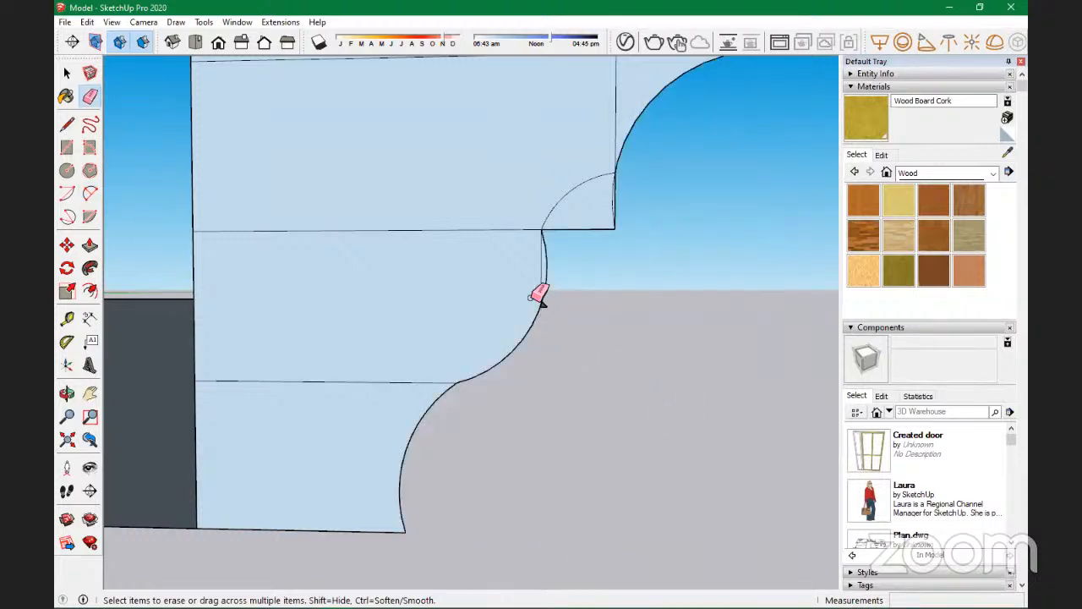
scroll(534, 296, "up", 2)
mouse_move(580, 321)
middle_mouse_down()
mouse_move(471, 326)
mouse_move(504, 343)
mouse_move(550, 288)
middle_mouse_up()
left_click_drag(566, 266, 548, 269)
Step: Erase the second rectangle's leftover corner edges beside the two upper arcs, keeping the large top arc
scroll(551, 343, "down", 10)
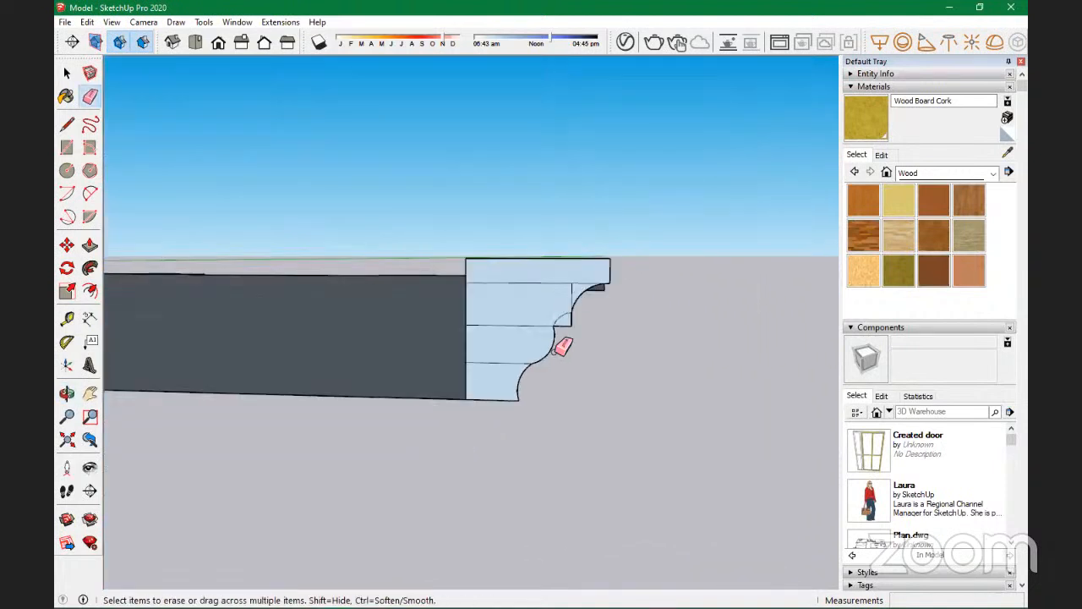
scroll(568, 306, "up", 6)
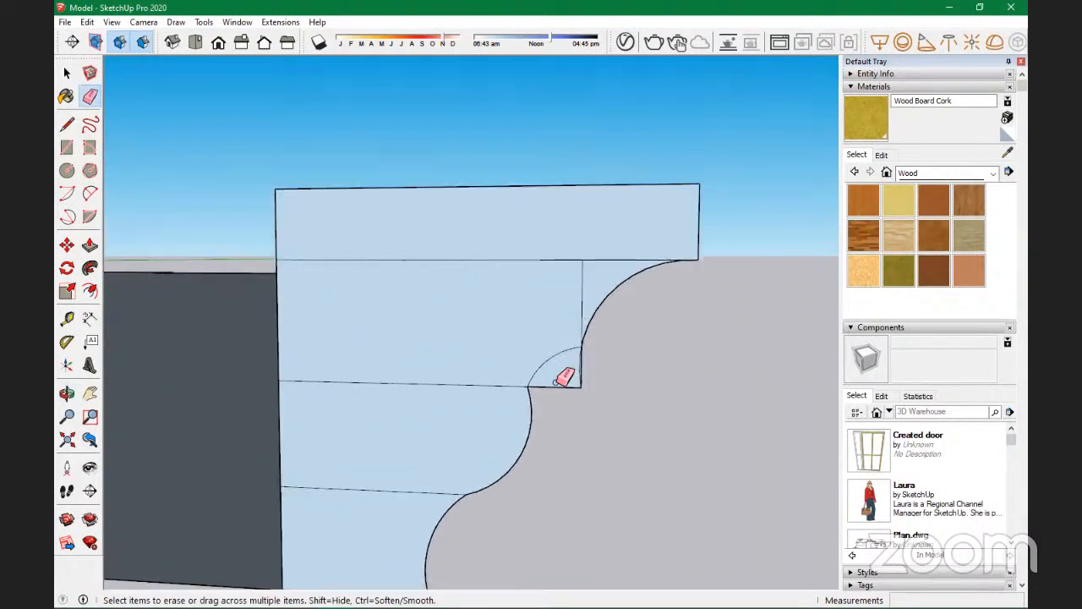
left_click_drag(589, 385, 592, 403)
left_click(614, 289)
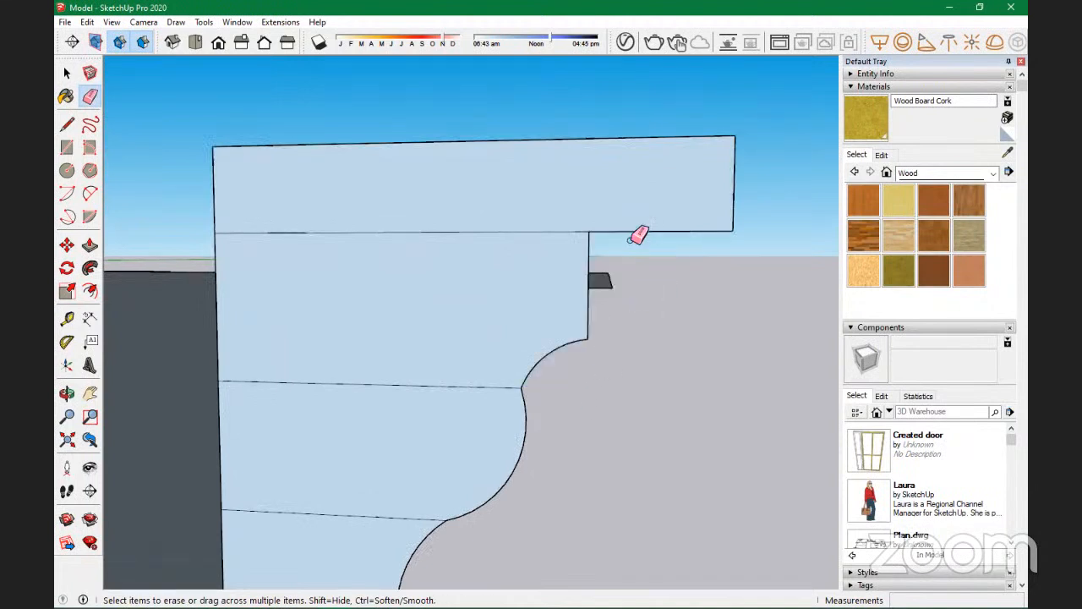
key("ctrl+z")
mouse_move(596, 239)
left_mouse_down()
mouse_move(585, 234)
mouse_move(616, 225)
left_mouse_up()
Step: Erase the remaining dividing lines inside the moulding profile so it forms a single face
scroll(824, 188, "down", 5)
scroll(797, 194, "up", 2)
scroll(759, 247, "up", 2)
middle_click_drag(759, 247, 748, 259)
left_click_drag(743, 213, 735, 268)
scroll(583, 280, "down", 2)
mouse_move(568, 285)
middle_mouse_down()
mouse_move(614, 262)
mouse_move(380, 276)
mouse_move(665, 238)
mouse_move(645, 295)
mouse_move(153, 326)
middle_mouse_up()
scroll(676, 223, "up", 3)
scroll(438, 313, "up", 3)
scroll(438, 313, "down", 4)
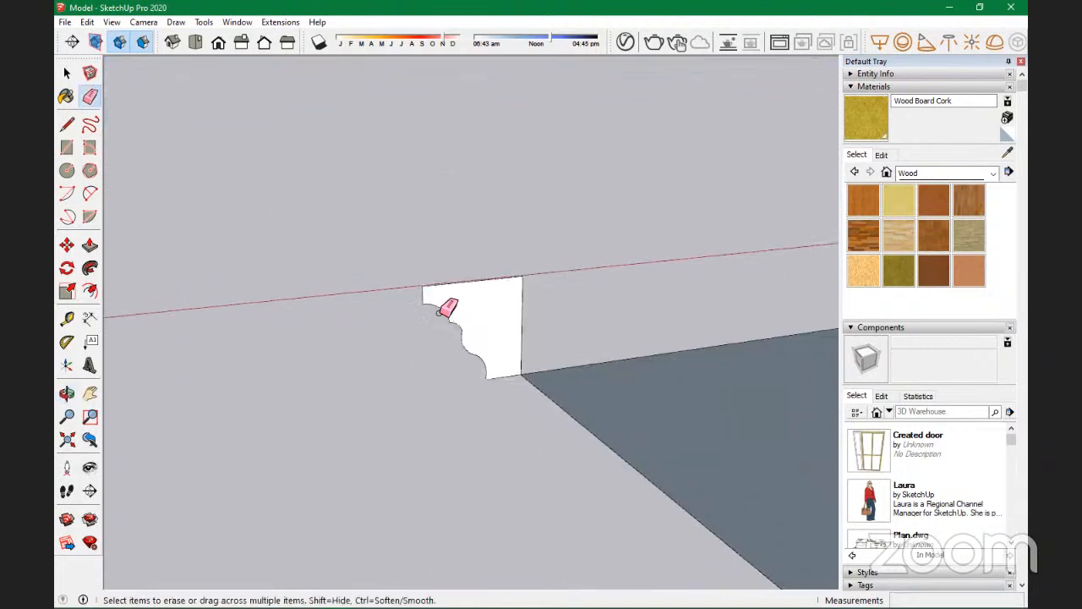
Step: Group the moulding profile together with its bounding edges, and open the group to check its contents
key("space")
left_click(495, 320)
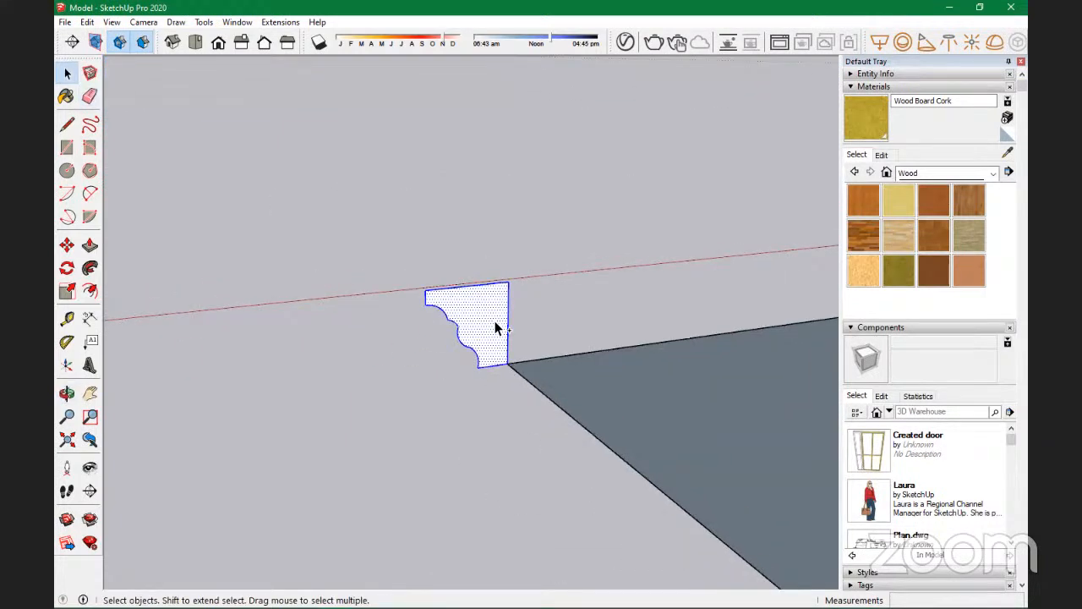
key("ctrl+g")
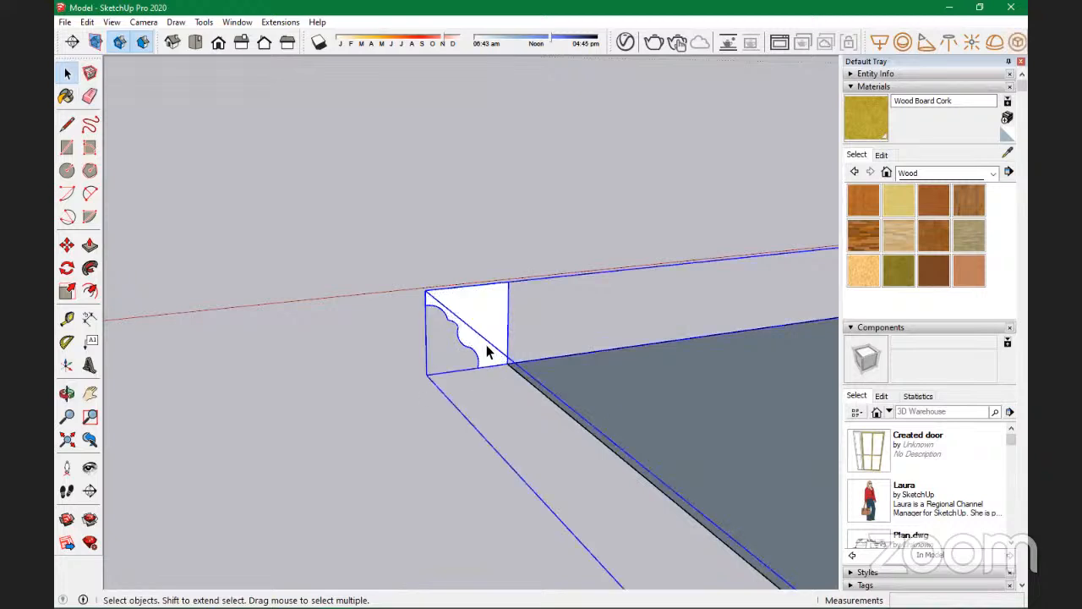
left_click(334, 333)
double_click(478, 312)
left_click(363, 509)
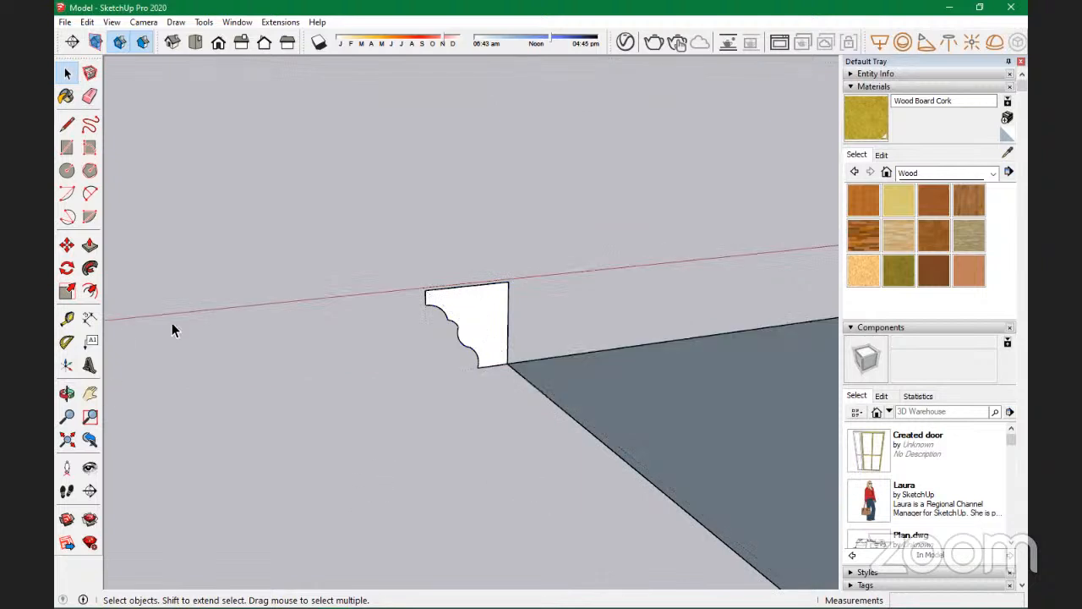
double_click(489, 304)
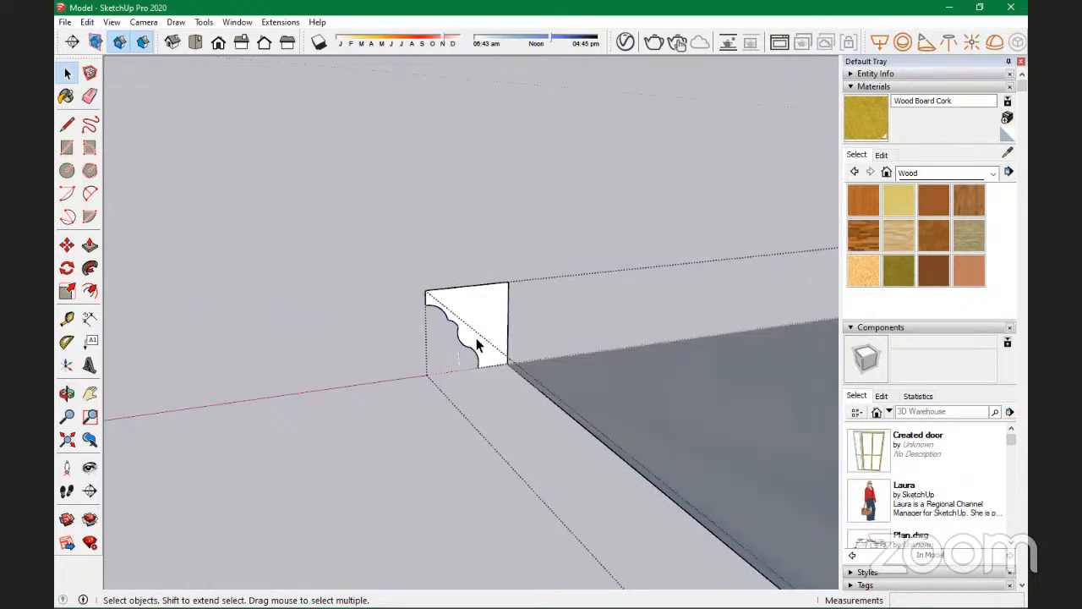
left_click(481, 331)
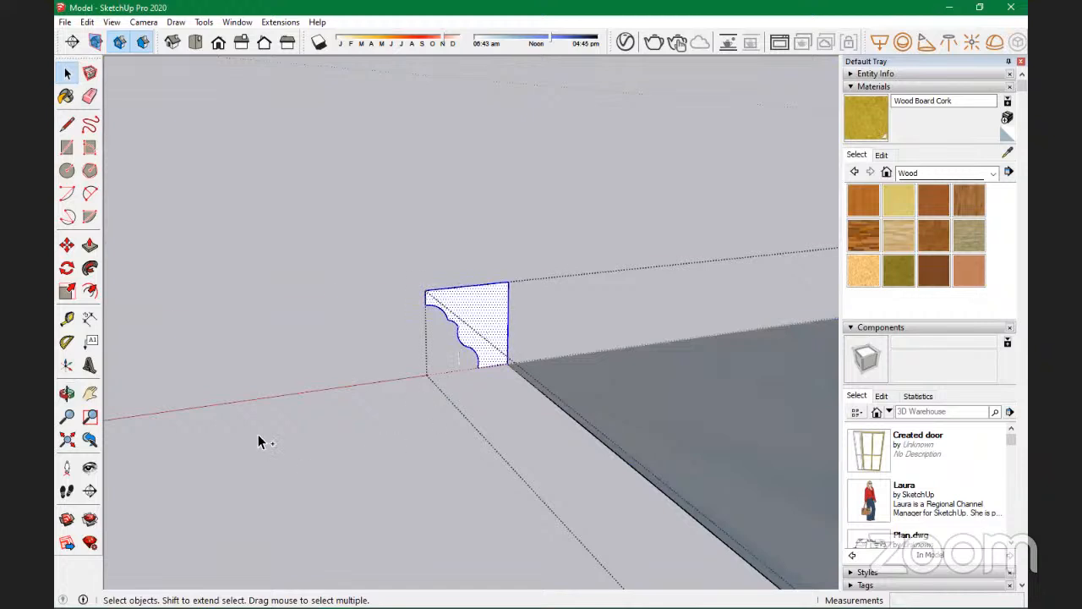
left_click(258, 435)
left_click(480, 357)
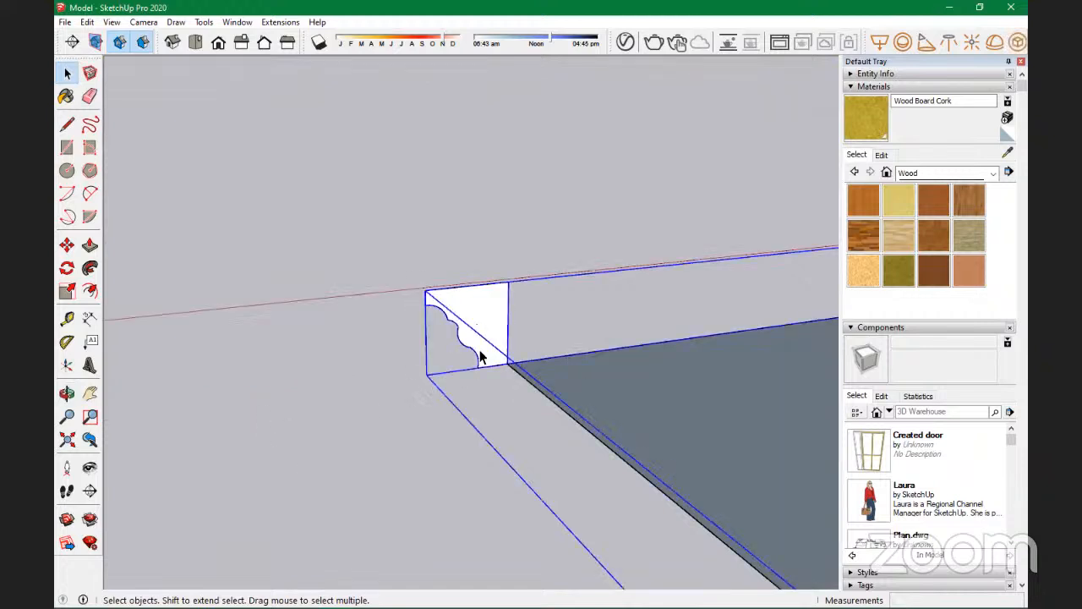
Step: Undo the oversized profile group and try grouping the face with its bounding edges again
key("ctrl+z")
key("ctrl+y")
key("ctrl+z")
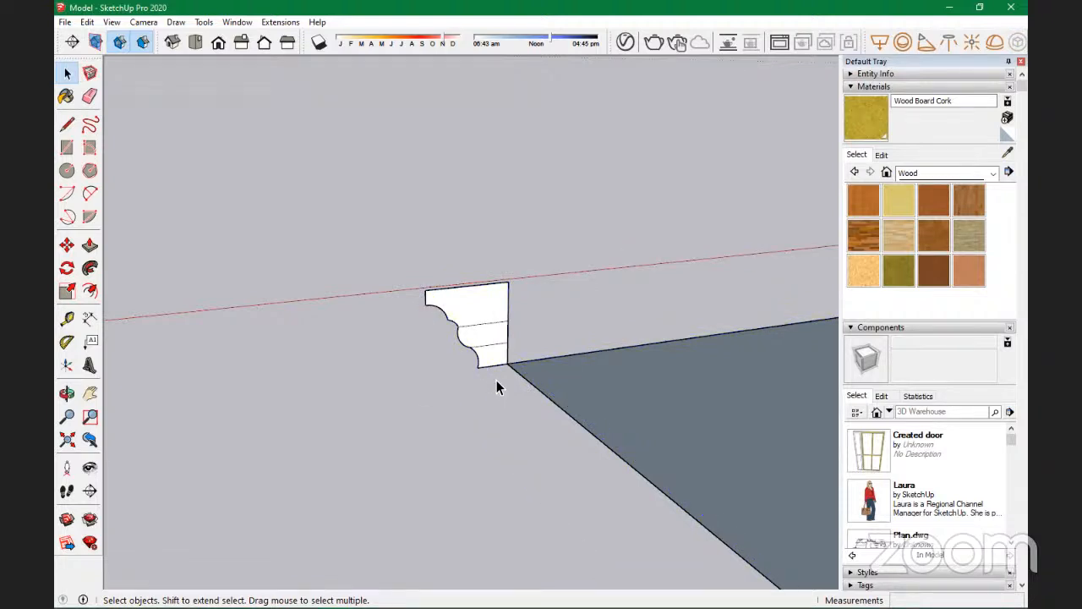
left_click(476, 315)
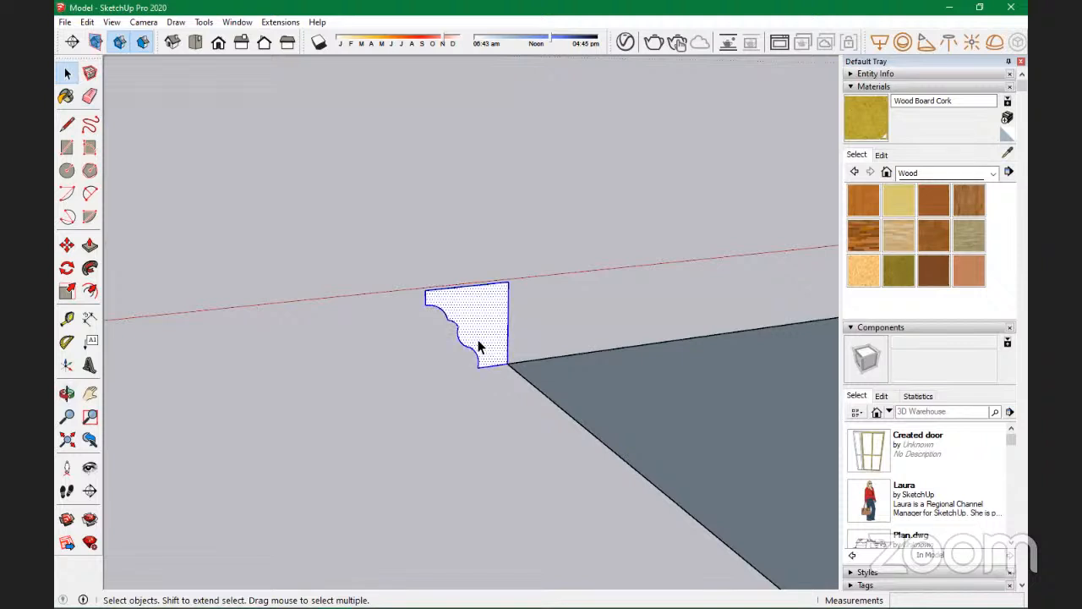
key("ctrl+y")
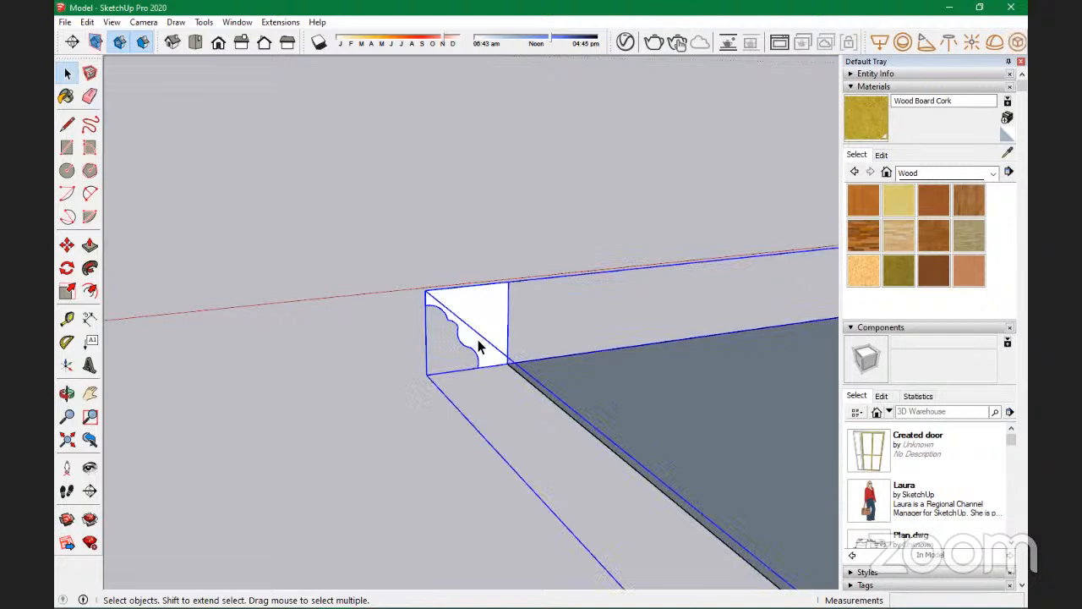
Step: Undo the repeated grouping and group only the moulding profile's face
key("ctrl+z")
left_click(503, 320)
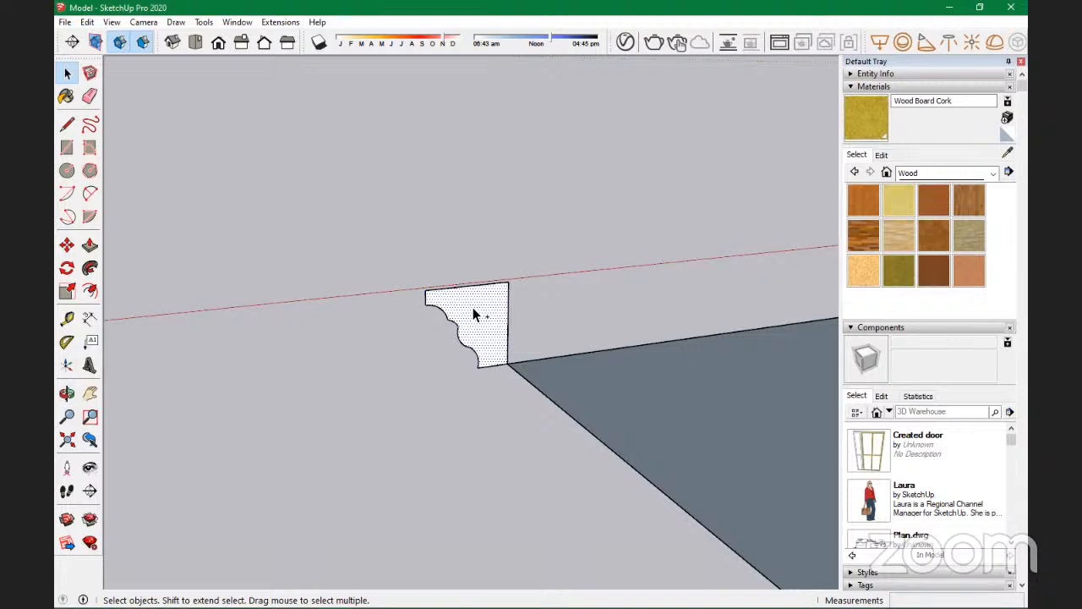
key("ctrl+z")
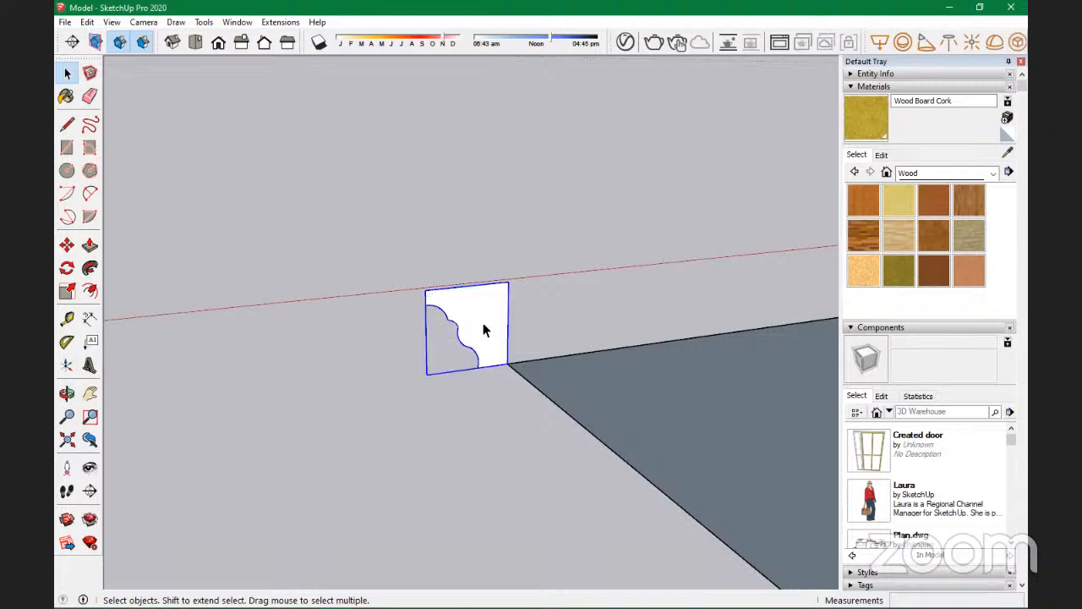
Step: Check the extent of the moulding profile group from the outline's other side by selecting it
scroll(466, 290, "down", 5)
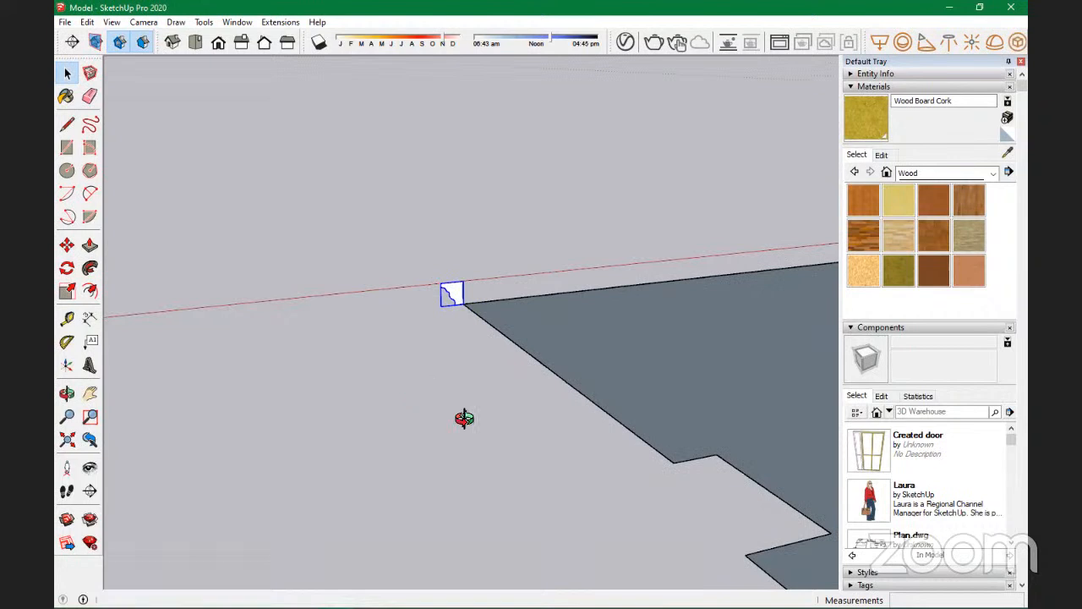
middle_click_drag(423, 389, 833, 432)
scroll(351, 308, "up", 5)
middle_click_drag(307, 375, 378, 390)
left_click(581, 474)
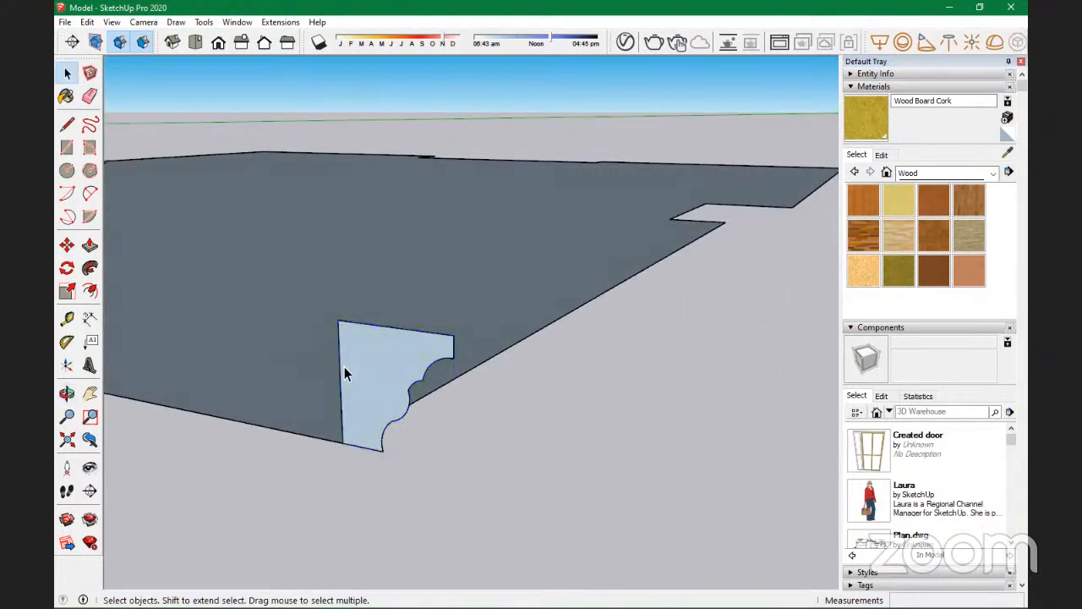
left_click(359, 362)
left_click(631, 412)
left_click(386, 335)
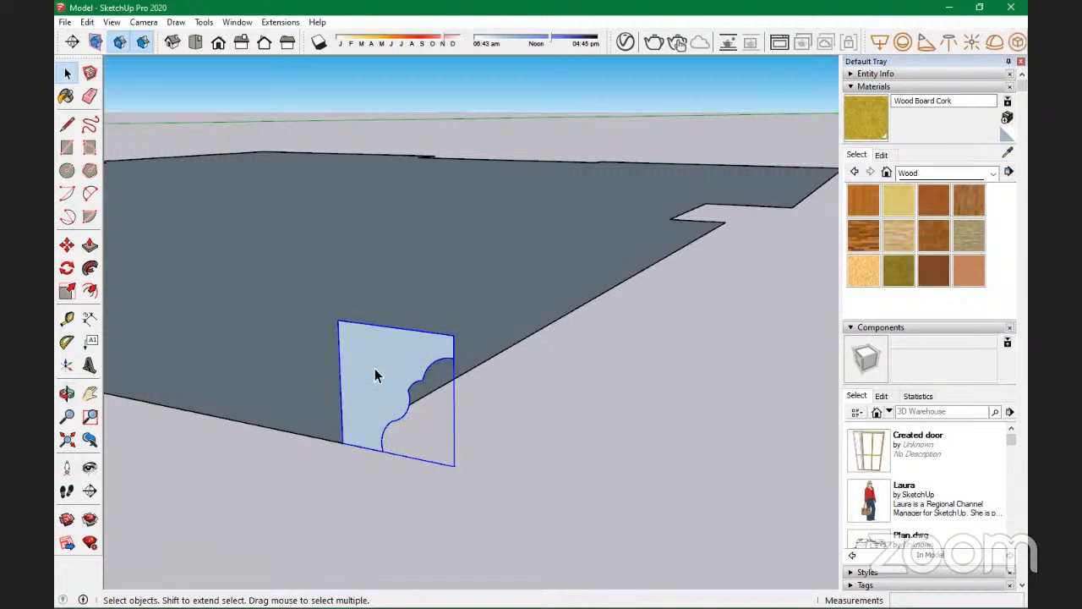
Step: Try moving the moulding profile group away from the slab outline's corner, and undo the move
key("m")
left_click(385, 391)
left_click(590, 439)
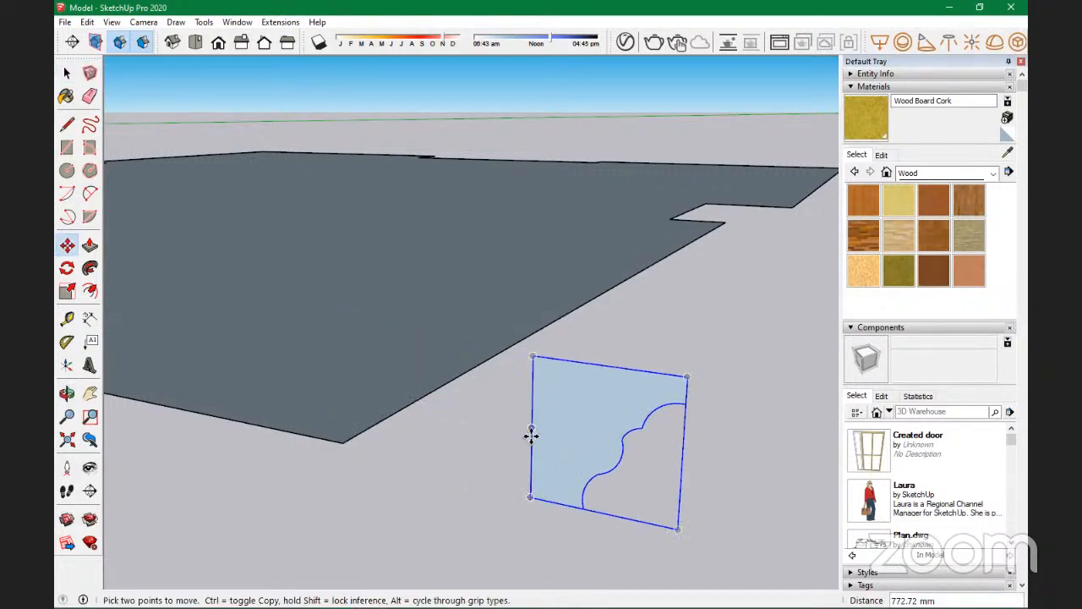
key("ctrl+z")
key("space")
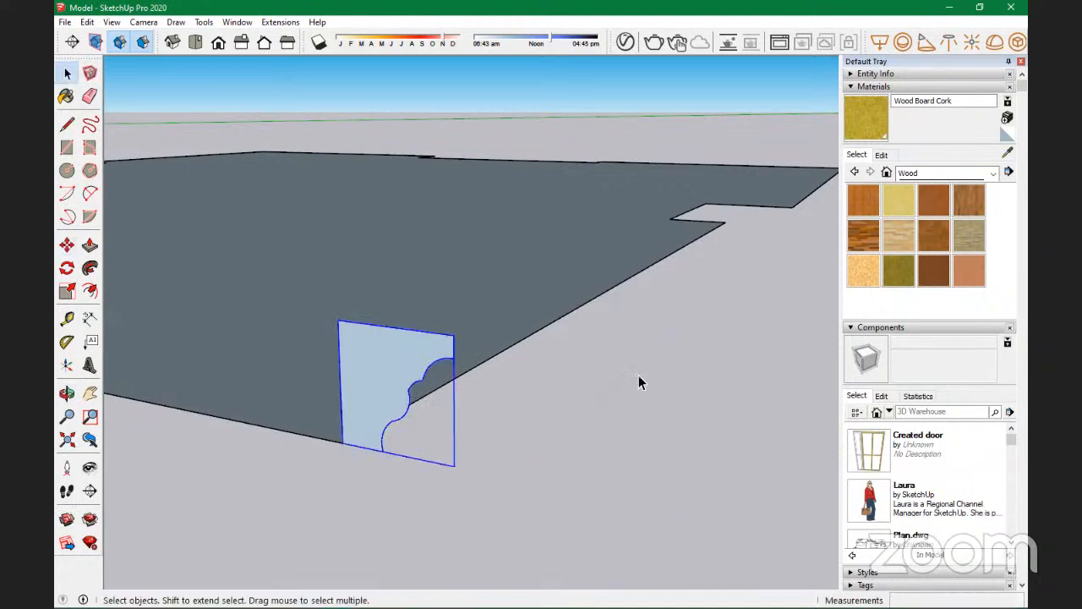
Step: Explode the group that holds the slab outline's face and the moulding profile
scroll(633, 381, "down", 5)
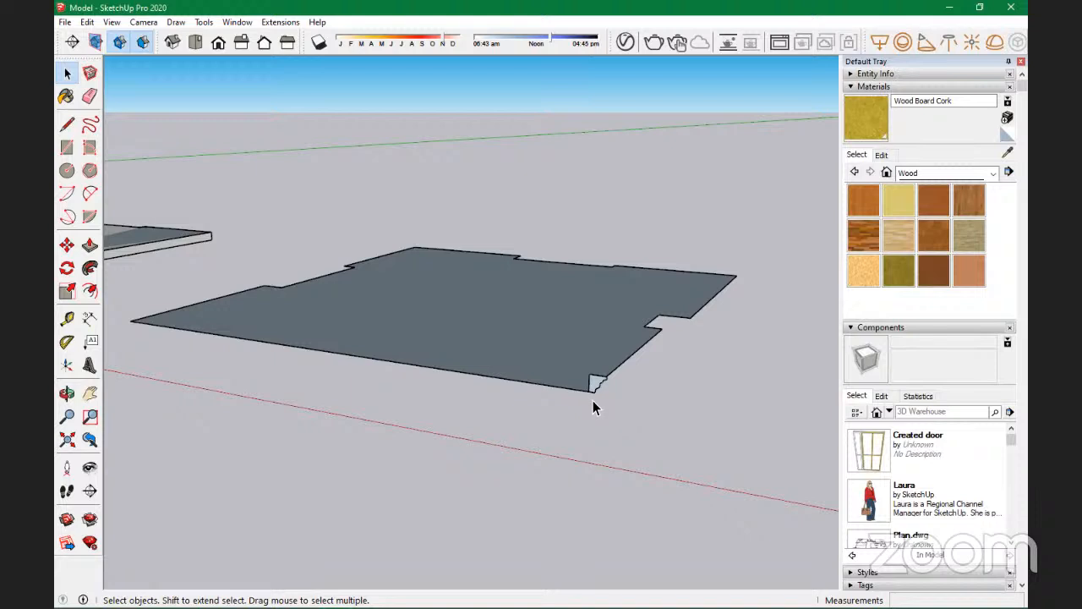
scroll(592, 387, "up", 1)
scroll(638, 391, "down", 4)
middle_click_drag(515, 367, 592, 484)
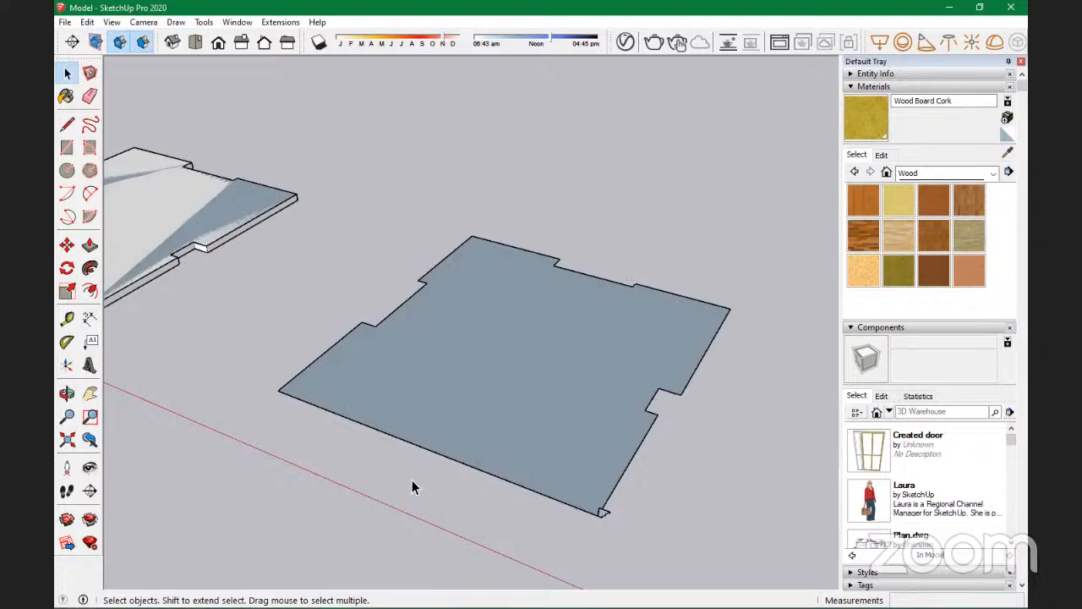
scroll(597, 511, "up", 3)
middle_click_drag(599, 509, 672, 451)
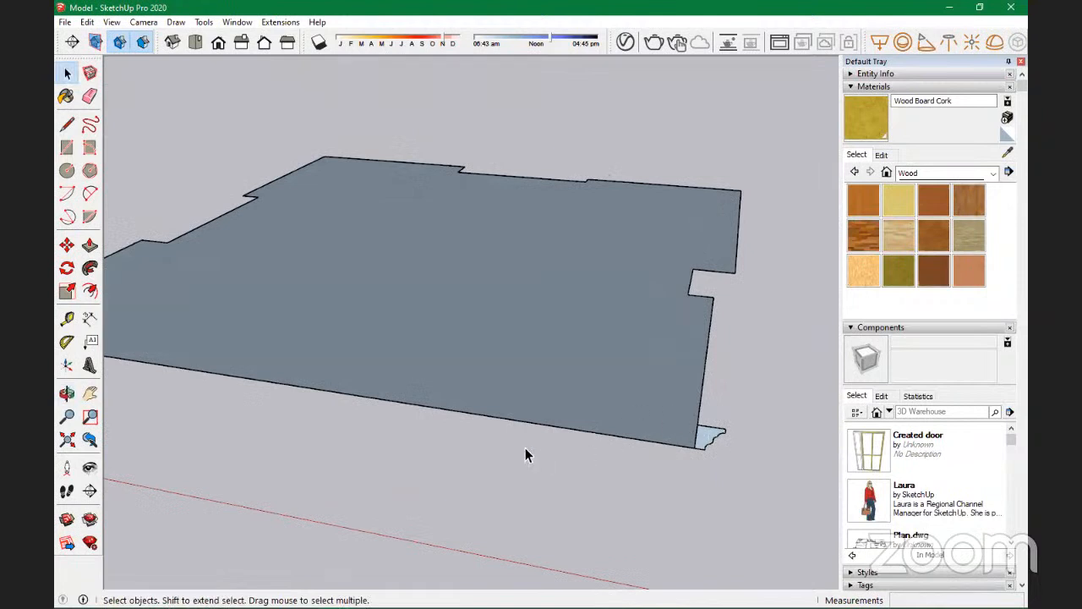
scroll(498, 398, "down", 3)
middle_click_drag(404, 336, 553, 415)
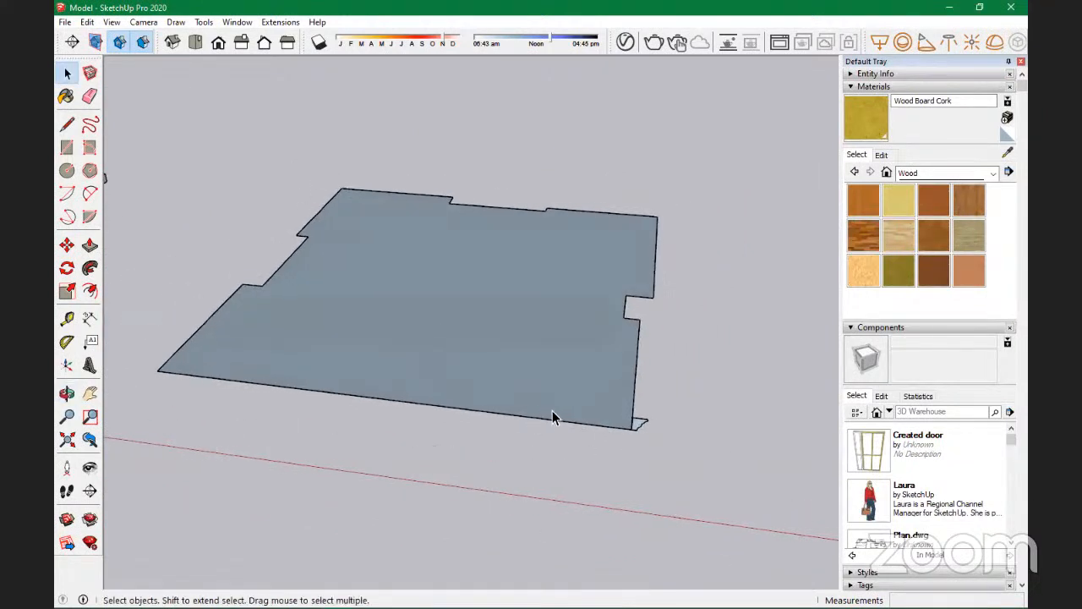
double_click(595, 381)
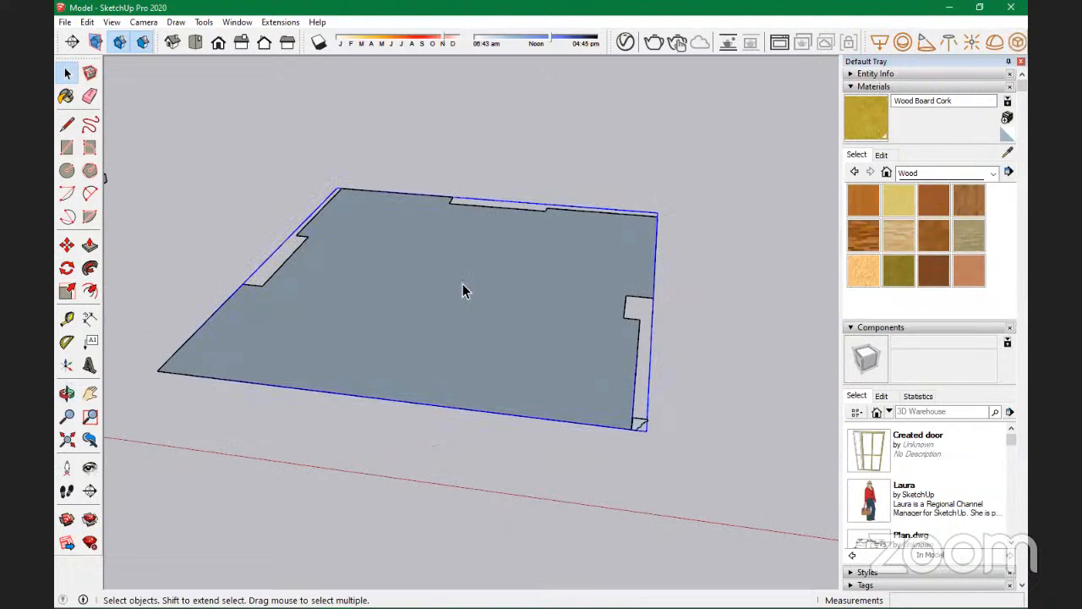
key("Delete")
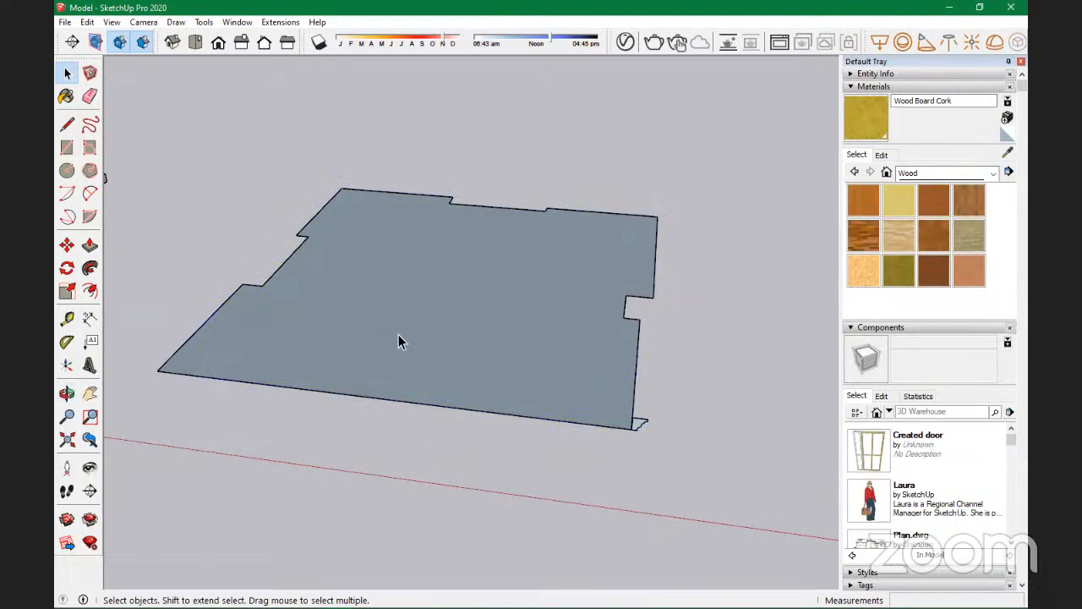
Step: Try to sweep the grouped moulding profile with Follow Me, using the slab face as the path
left_click(437, 324)
scroll(668, 442, "up", 2)
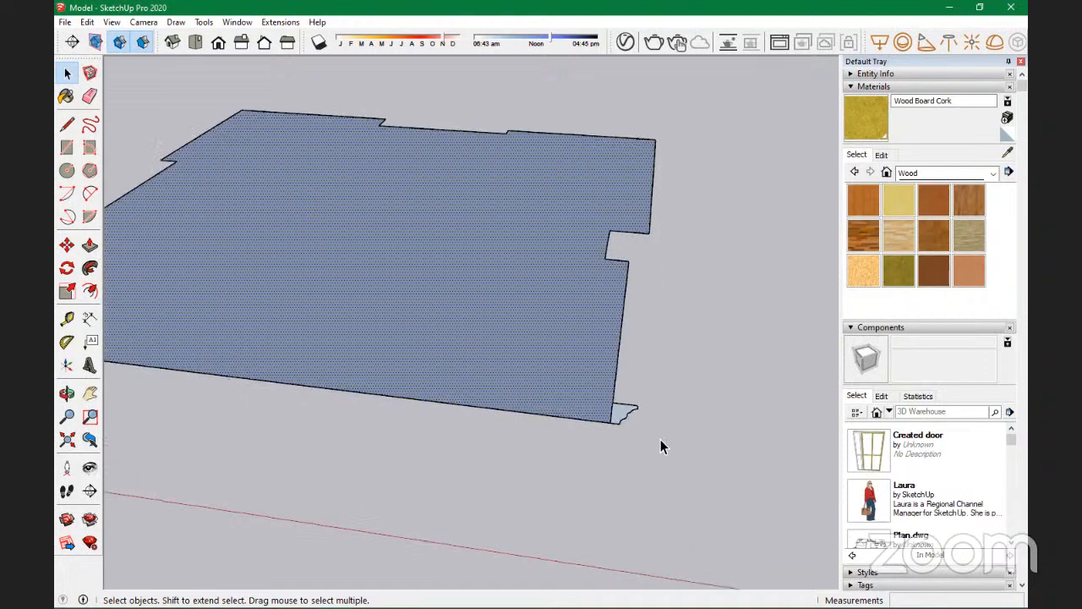
left_click(90, 268)
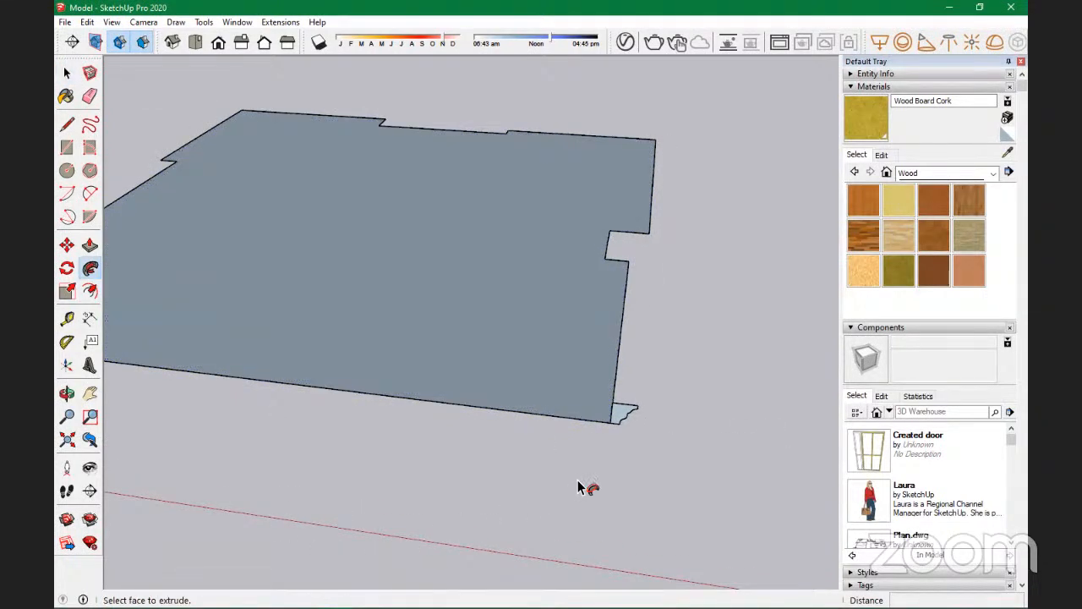
middle_click_drag(631, 461, 131, 313)
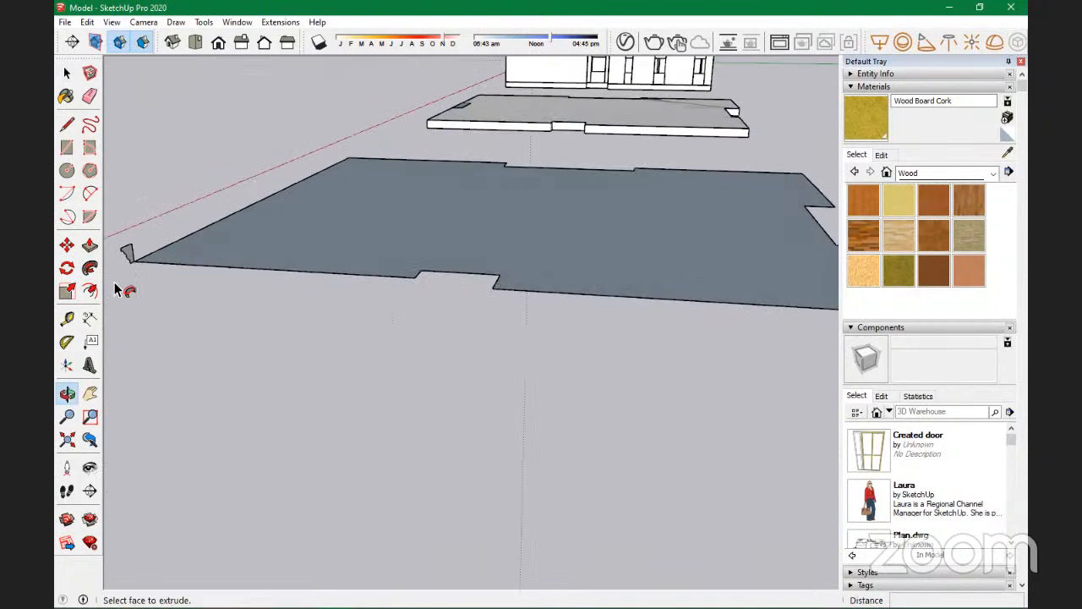
scroll(133, 245, "up", 5)
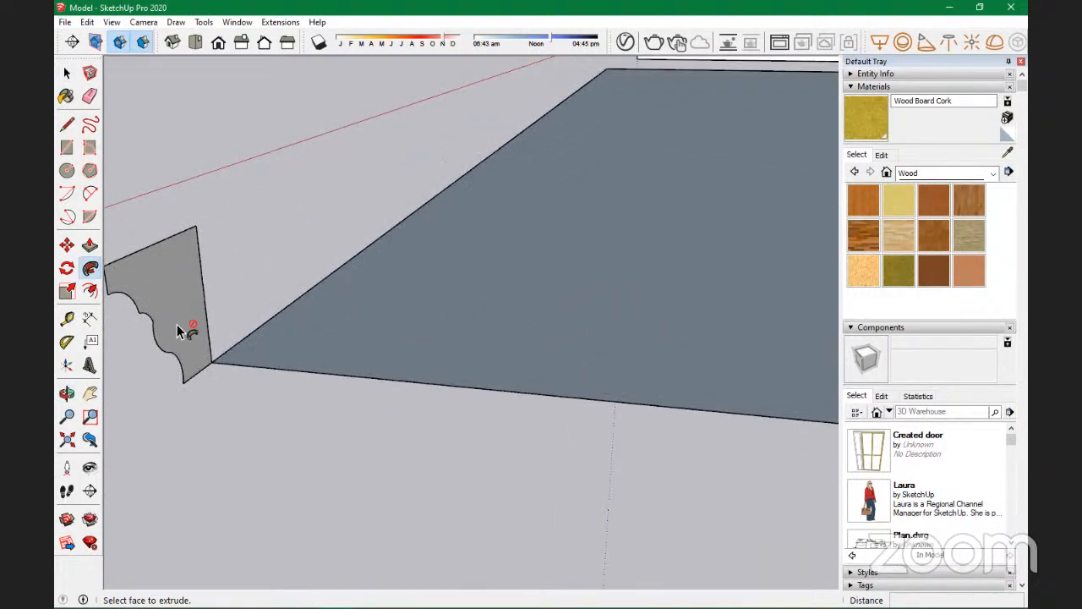
key("space")
Step: Explode the moulding profile group at the slab outline's corner
scroll(292, 413, "down", 4)
left_click(256, 380)
right_click(258, 388)
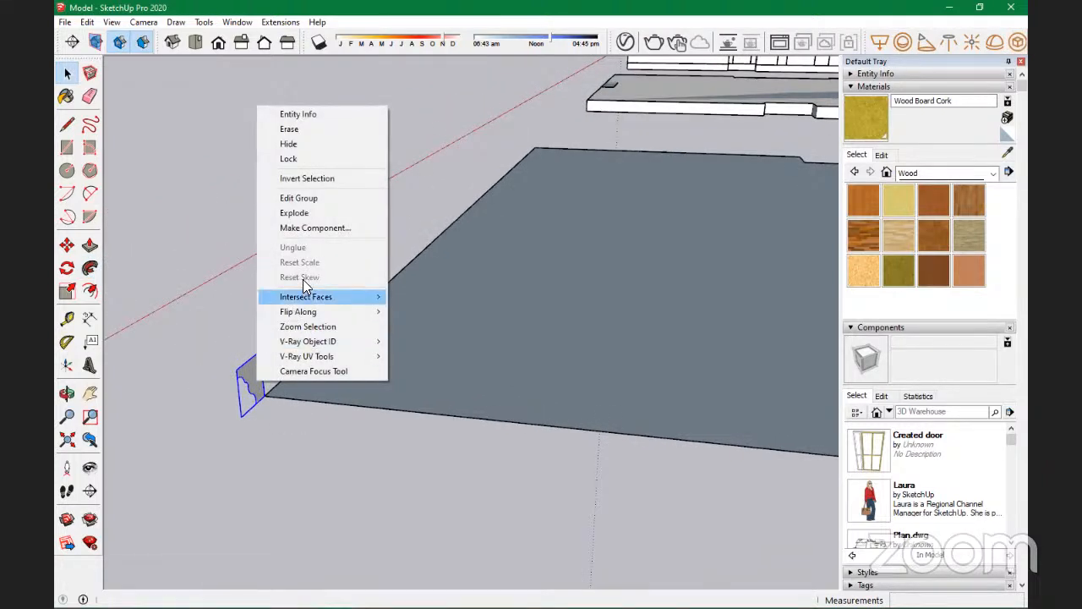
left_click(295, 213)
Step: Try sweeping the exploded moulding profile around the slab face with Follow Me, and undo the sweep
scroll(254, 463, "down", 1)
middle_click_drag(254, 463, 532, 520)
left_click(473, 333)
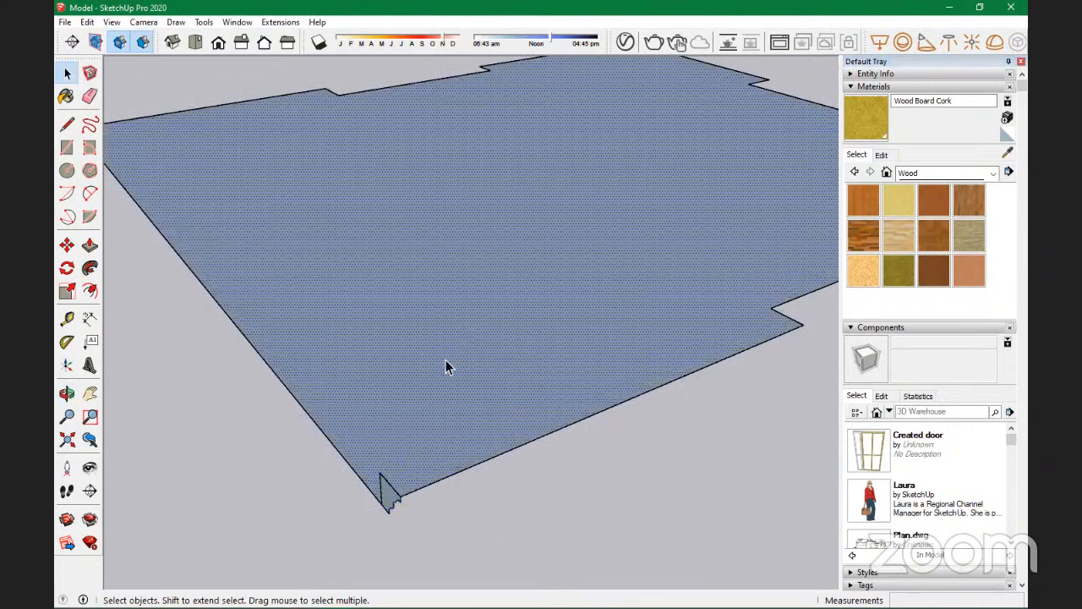
left_click(90, 268)
middle_click_drag(473, 548, 587, 461)
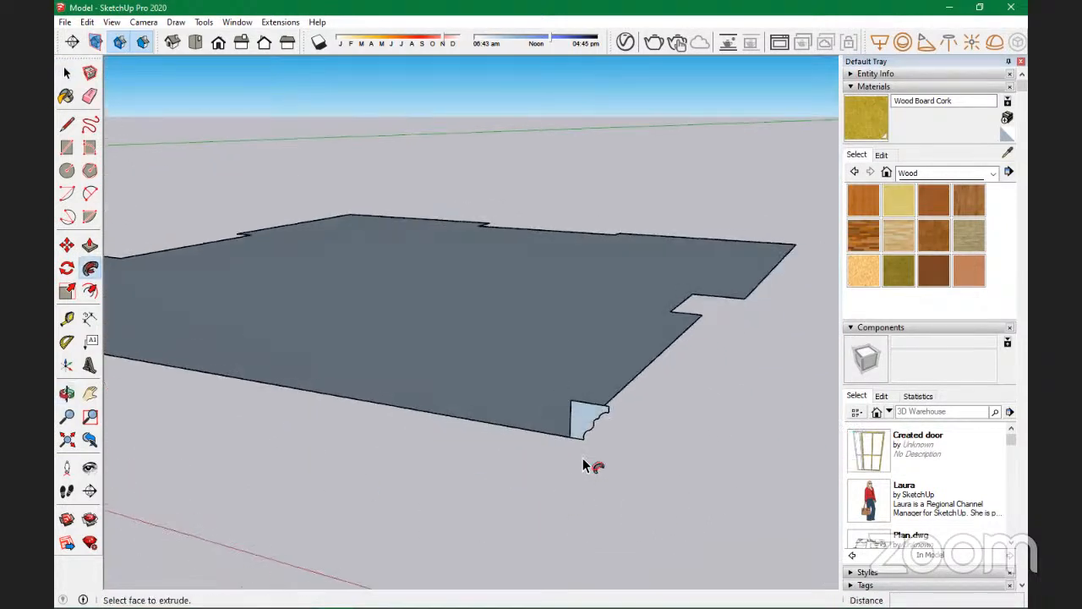
left_click(582, 424)
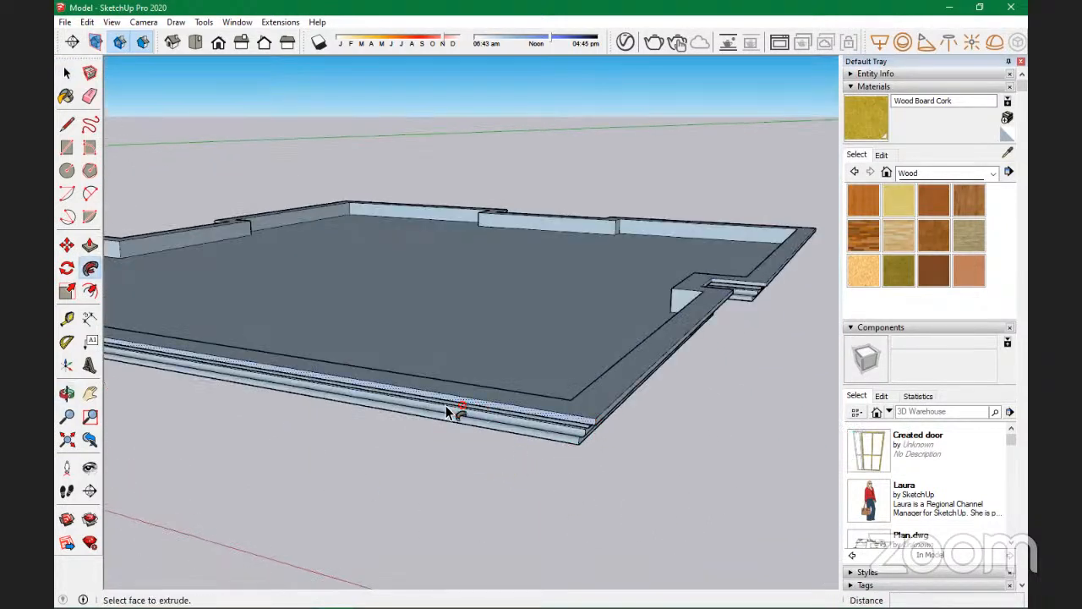
scroll(445, 405, "up", 2)
middle_click_drag(479, 435, 465, 401)
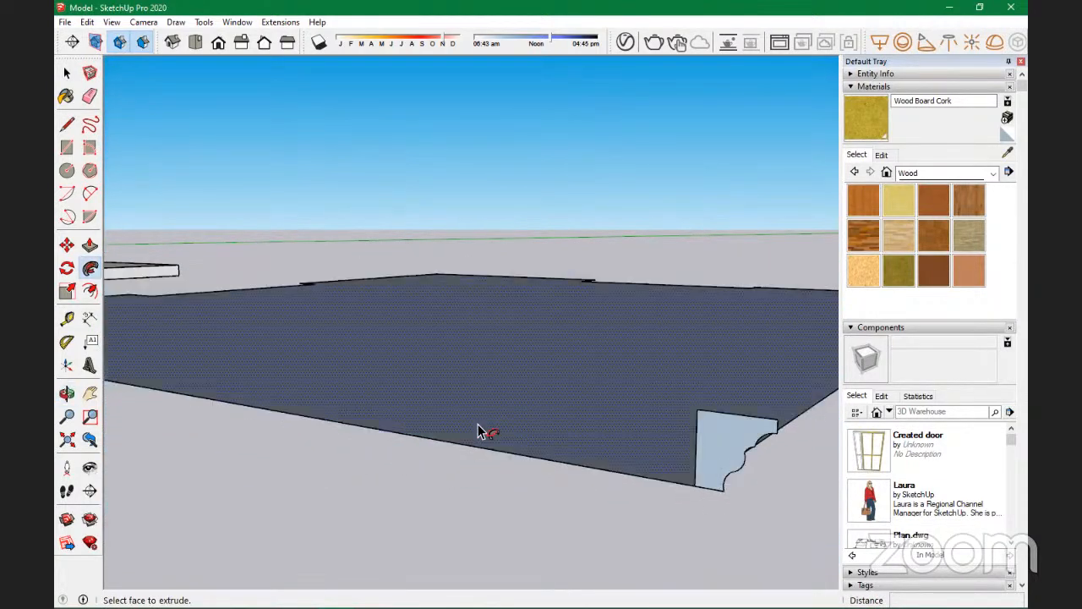
Step: Reverse the moulding profile's face so its front side points outward
scroll(475, 390, "down", 2)
middle_click_drag(625, 419, 640, 459)
right_click(606, 428)
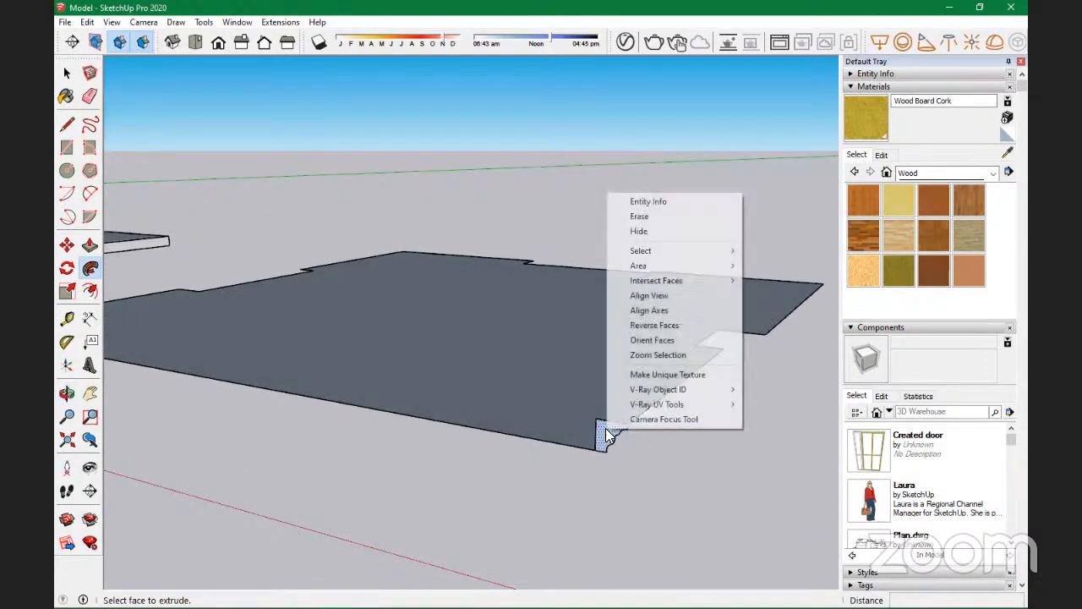
left_click(668, 327)
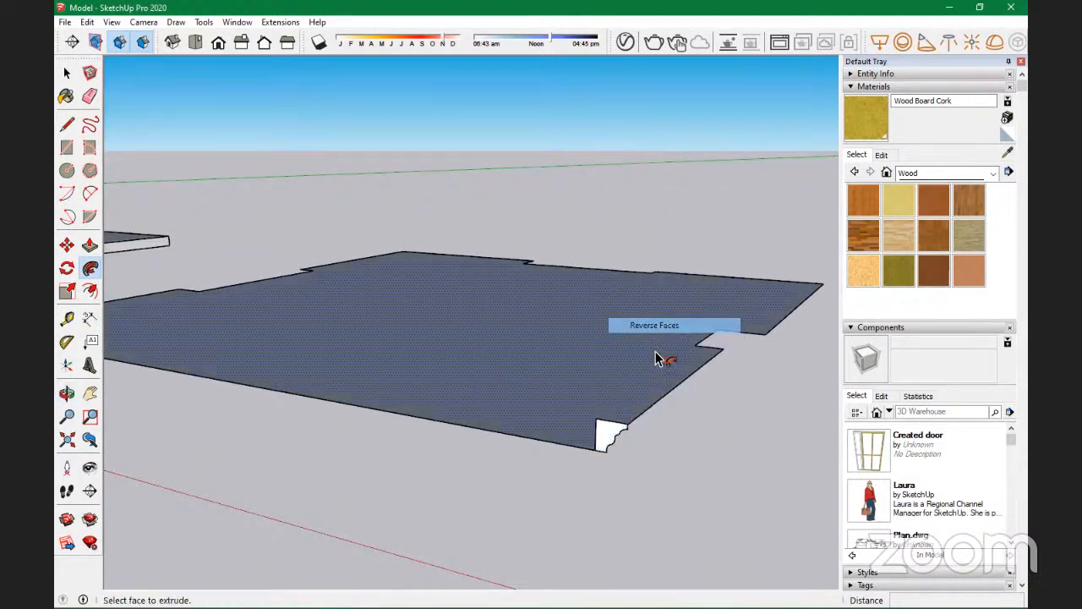
Step: Try extruding the reversed profile by hand with Follow Me along the first outline edge, and undo the extrusion
scroll(649, 454, "up", 2)
middle_click_drag(647, 451, 260, 449)
left_click_drag(298, 427, 526, 480)
scroll(330, 445, "down", 6)
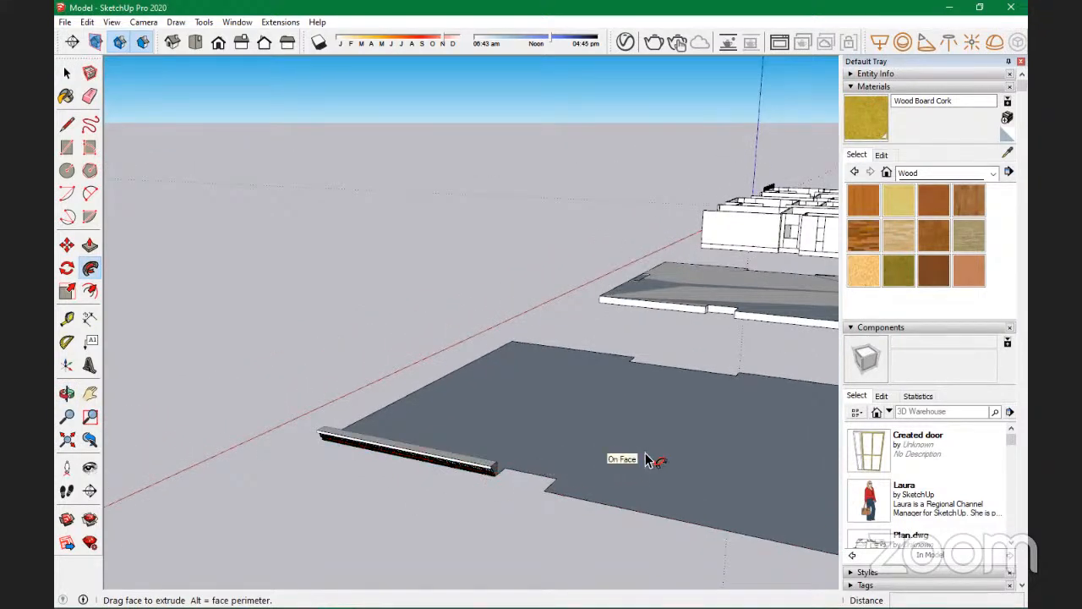
key("ctrl+z")
key("space")
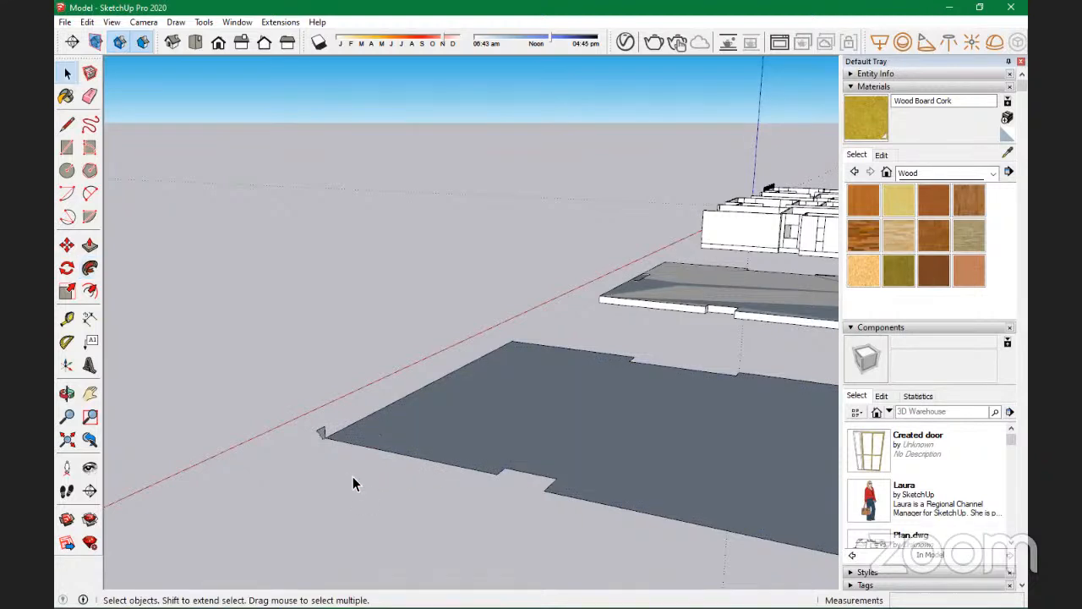
Step: Delete the slab's face while keeping its outline edges, and select those edges together with the moulding profile
left_click(494, 432)
middle_click_drag(471, 379, 532, 437)
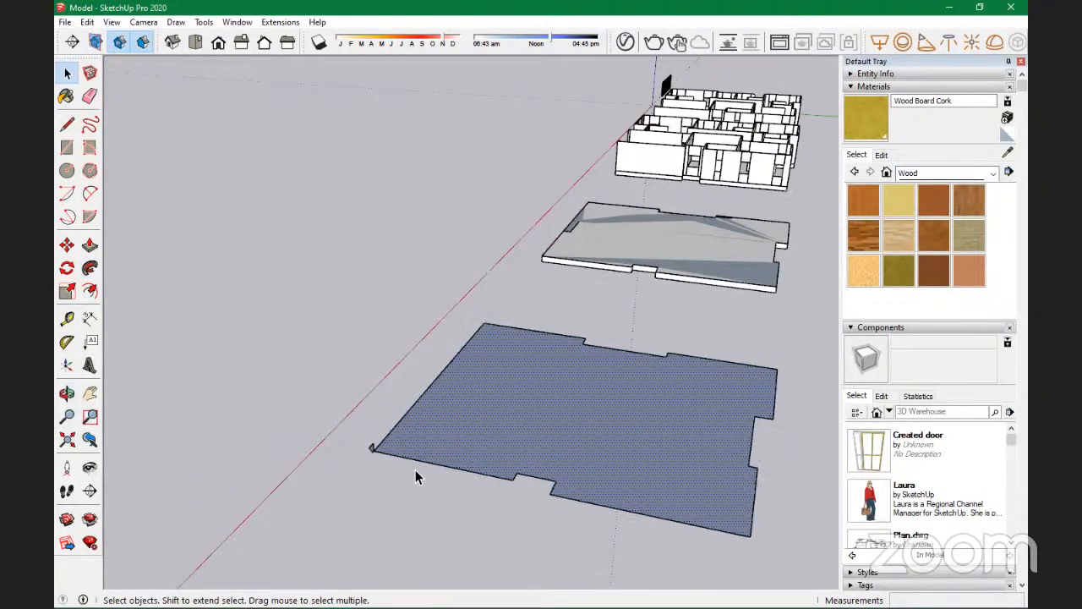
key("Delete")
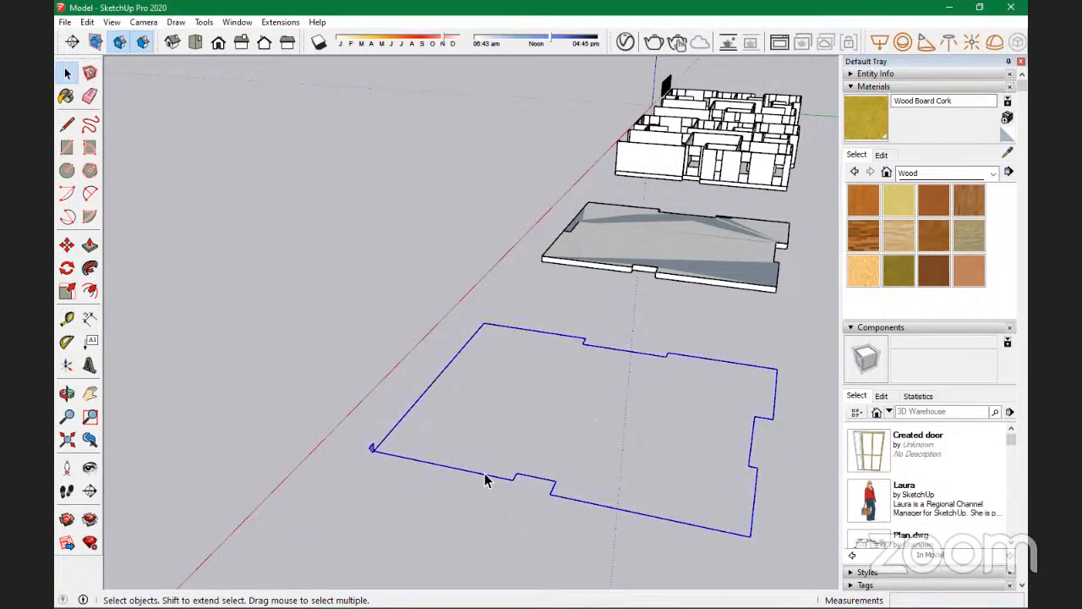
Step: Try sweeping the moulding profile along the selected outline edges with Follow Me, and undo both the sweep and the face deletion
scroll(372, 449, "up", 5)
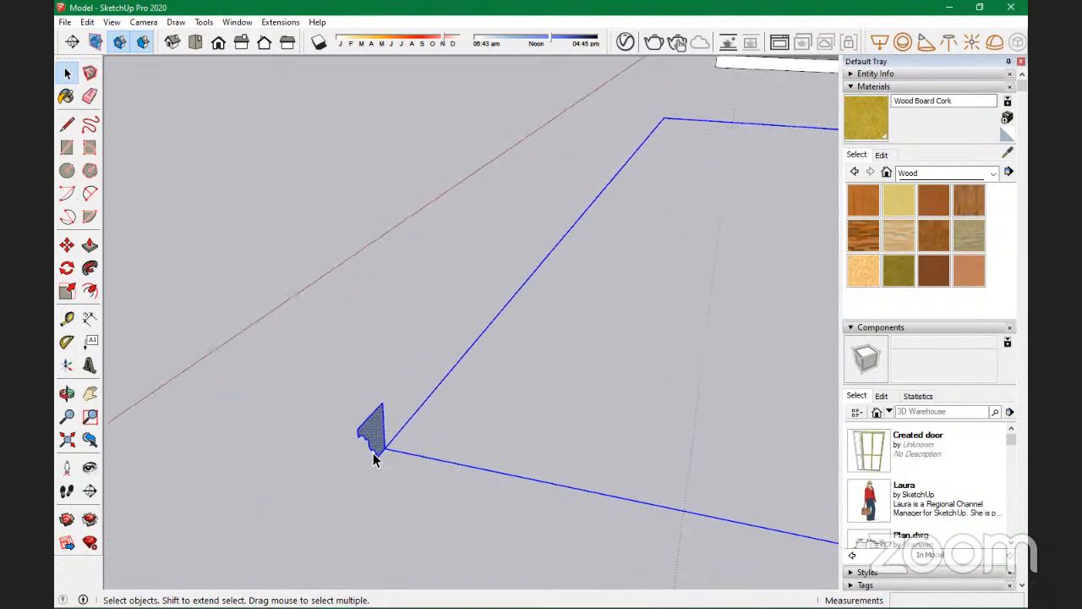
scroll(375, 458, "up", 1)
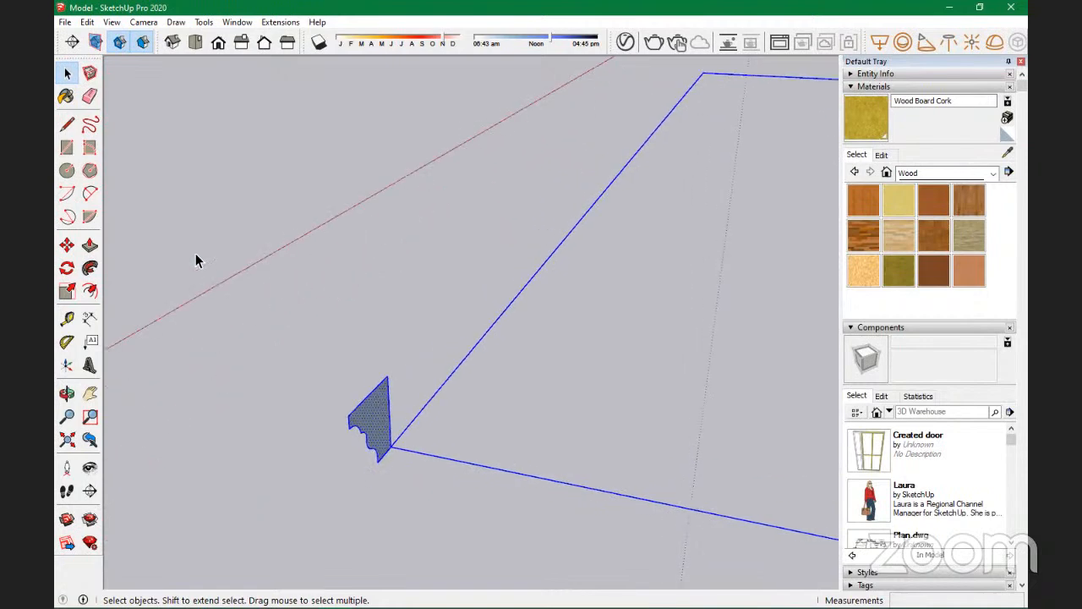
left_click(89, 269)
middle_click_drag(363, 442, 711, 463)
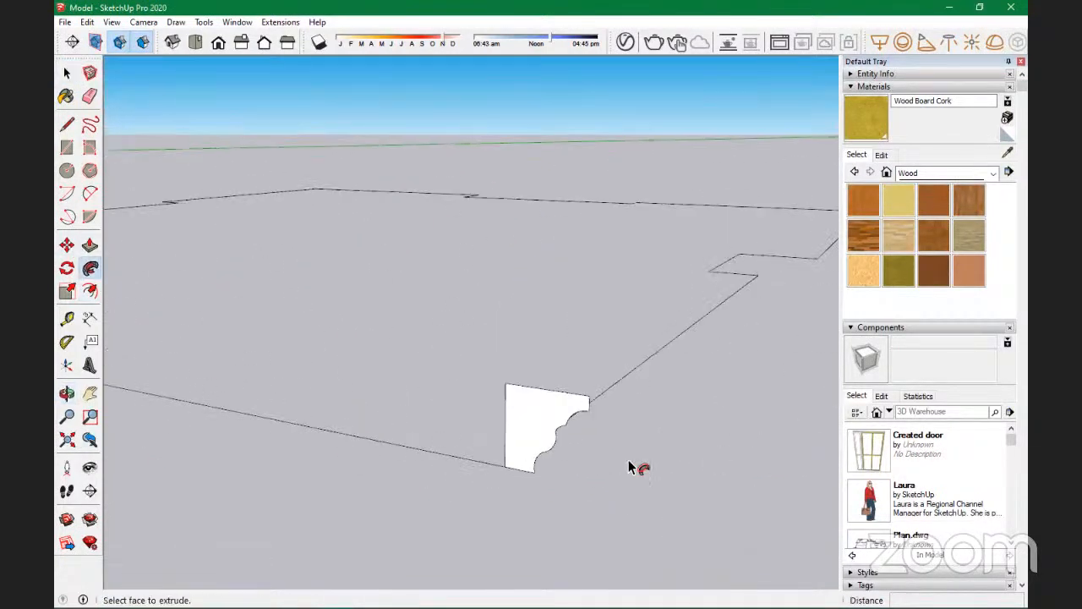
left_click(522, 433)
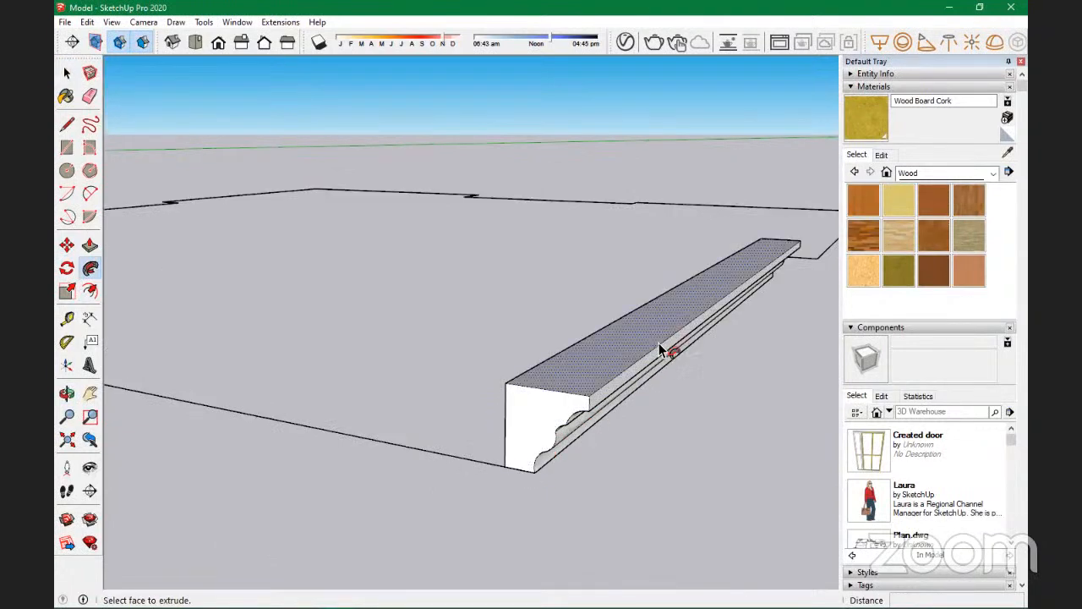
scroll(652, 356, "down", 3)
middle_click_drag(589, 364, 260, 375)
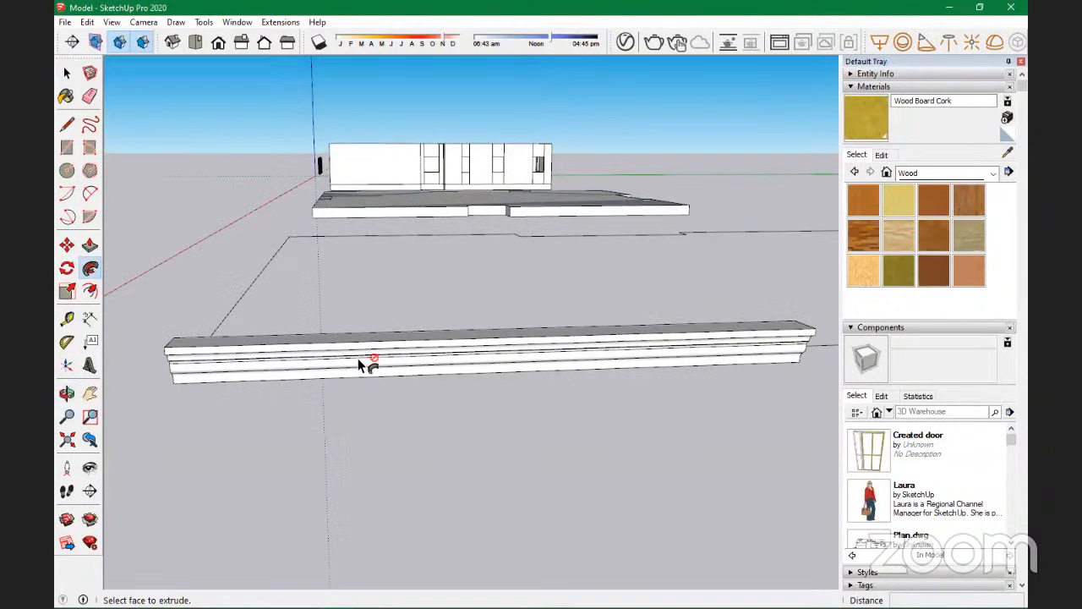
key("space")
scroll(416, 423, "down", 2)
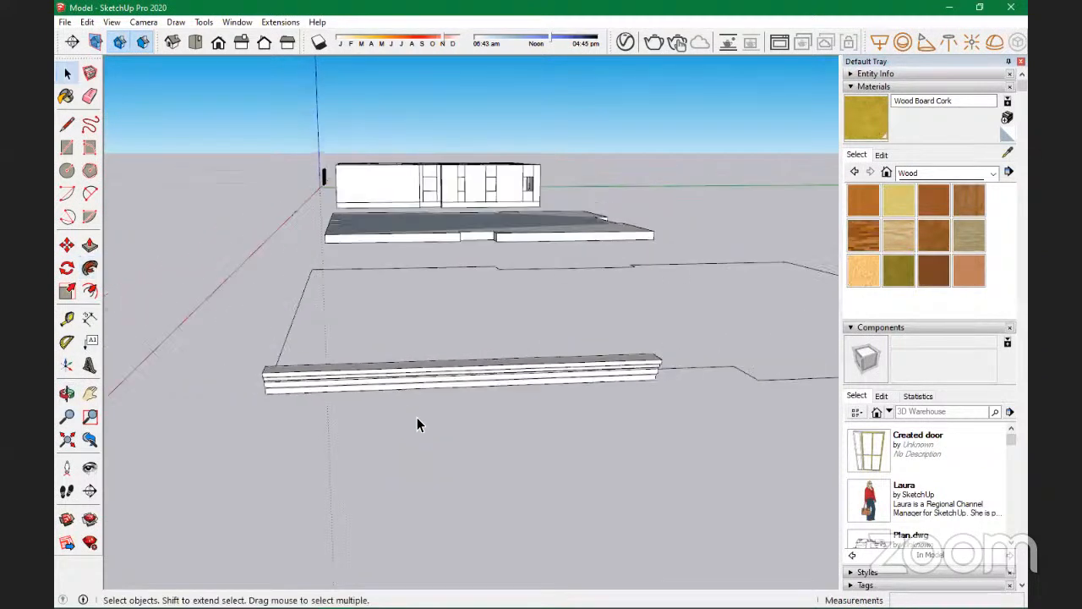
key("ctrl+z")
key("ctrl+z")
Step: Sweep the reversed moulding profile around the whole slab perimeter with Follow Me, using the slab face as the path
middle_click_drag(513, 415, 492, 333)
scroll(510, 333, "down", 1)
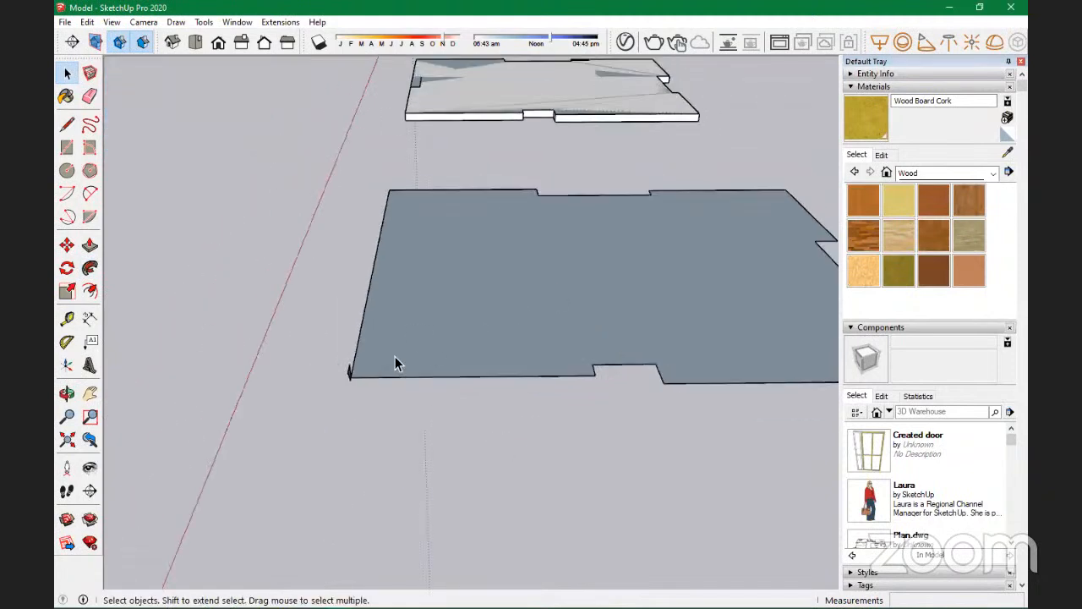
scroll(366, 381, "up", 4)
middle_click_drag(351, 391, 448, 355)
left_click(495, 228)
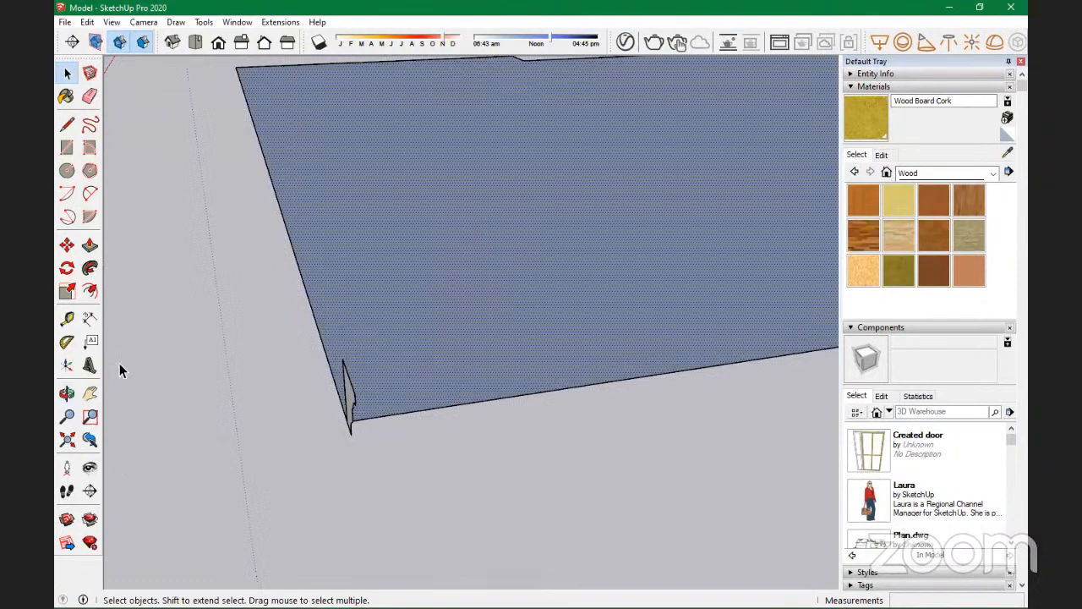
left_click(90, 267)
middle_click_drag(248, 514, 582, 511)
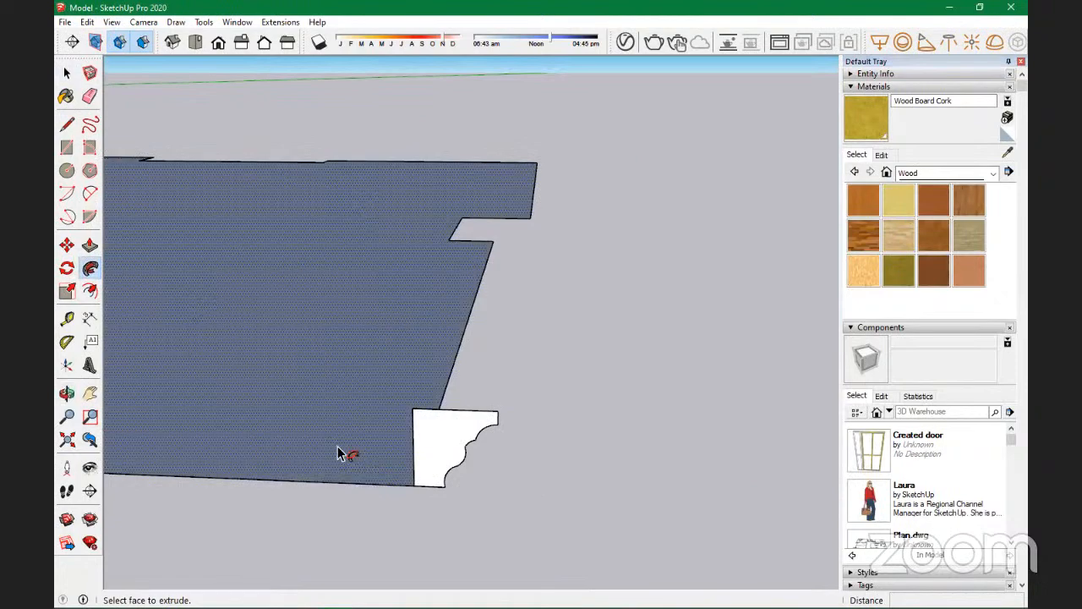
left_click(446, 439)
scroll(580, 324, "down", 4)
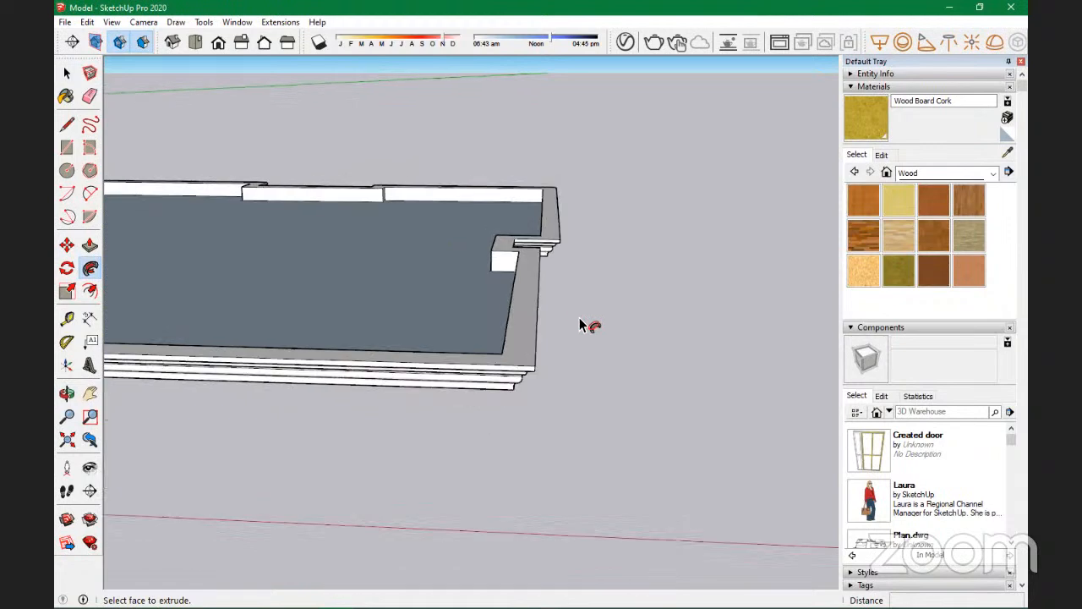
scroll(626, 351, "down", 3)
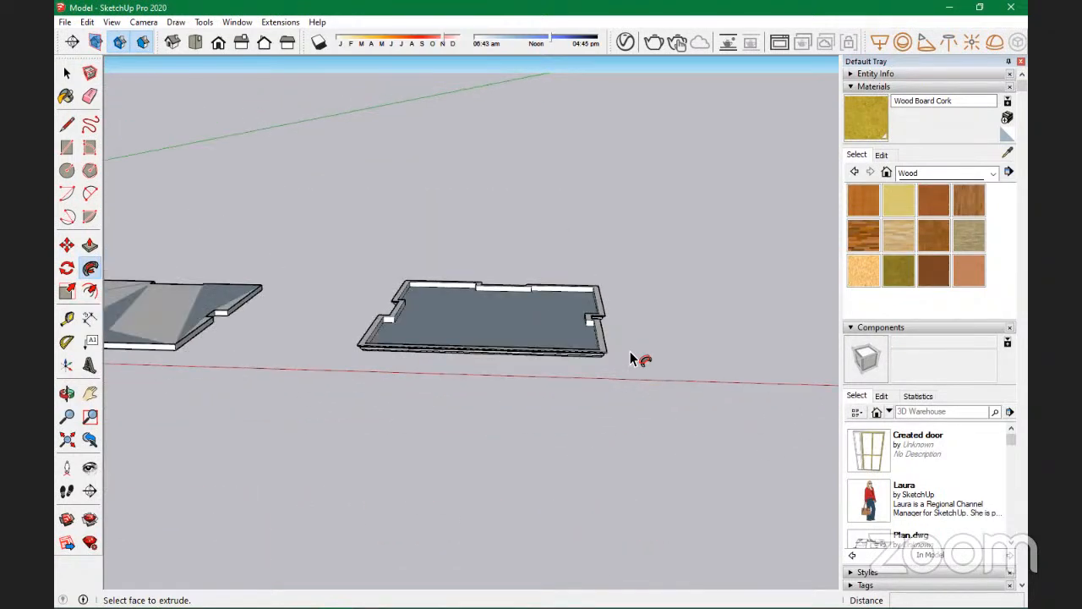
scroll(626, 364, "down", 1)
scroll(625, 365, "up", 5)
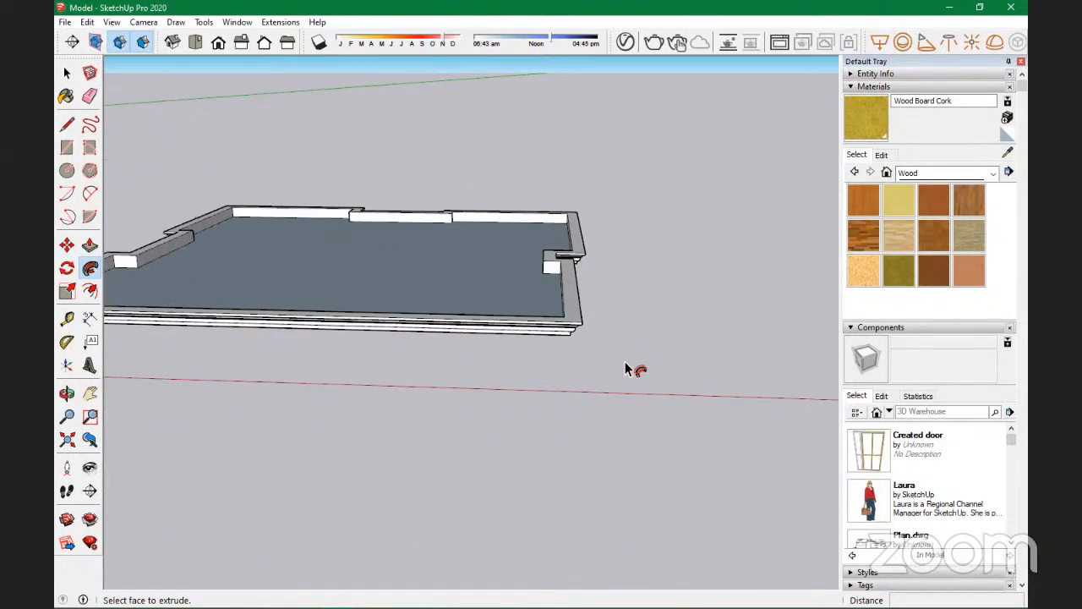
Step: Paste a copy of the moulding profile between the two slabs and select its face together with its edges
key("ctrl+v")
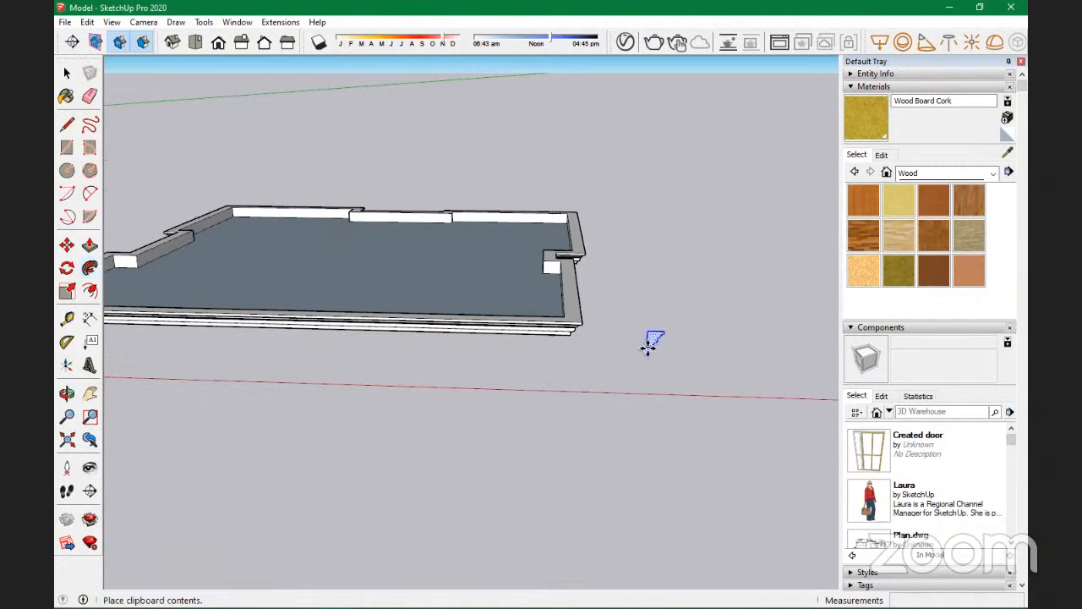
scroll(663, 353, "down", 1)
scroll(663, 354, "down", 2)
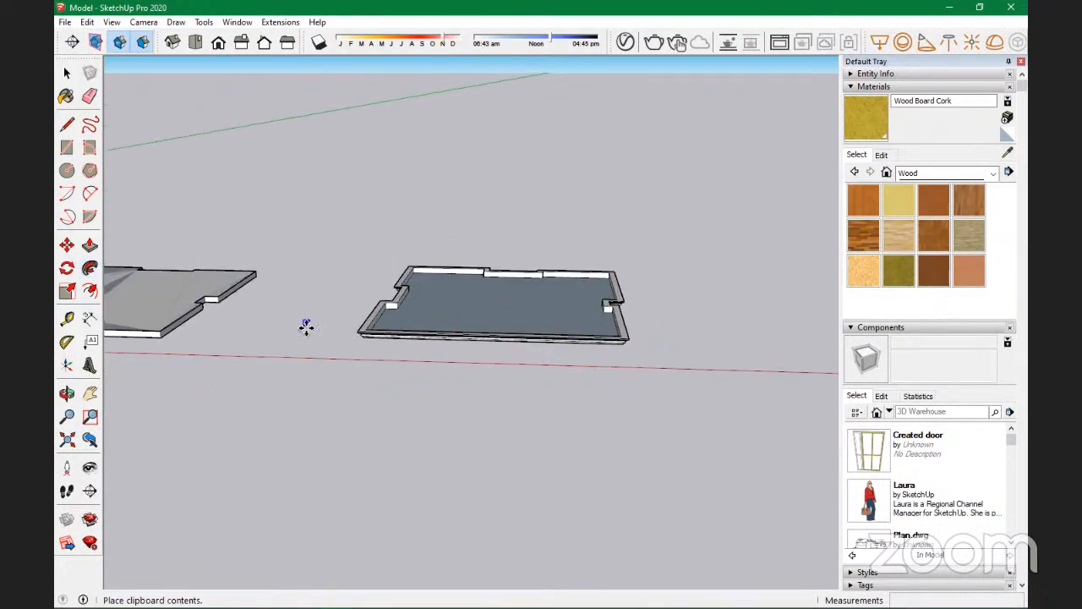
left_click(306, 327)
key("m")
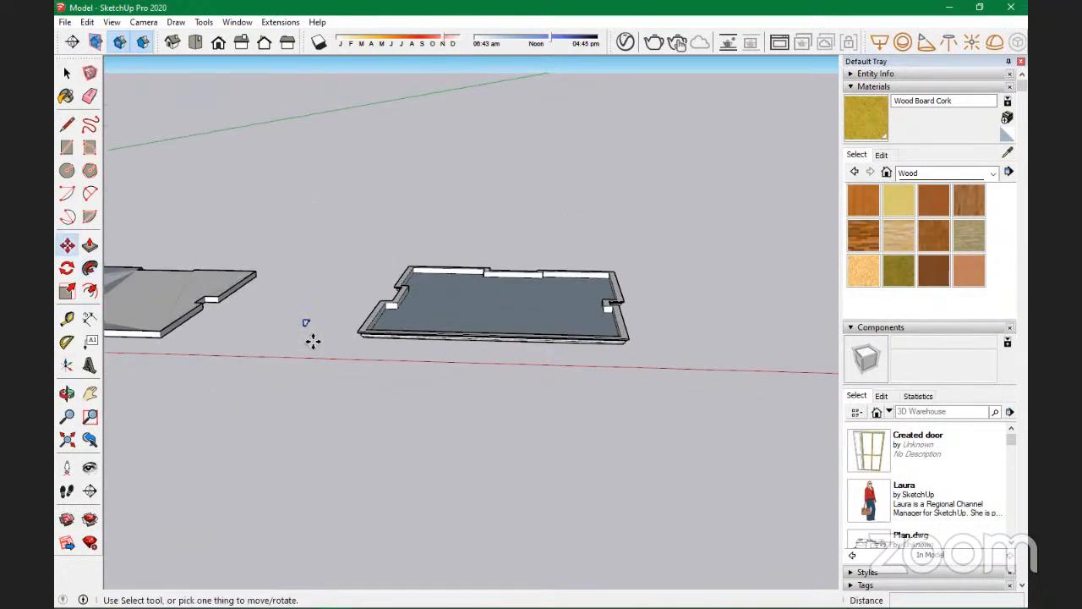
scroll(318, 330, "up", 3)
scroll(323, 332, "up", 3)
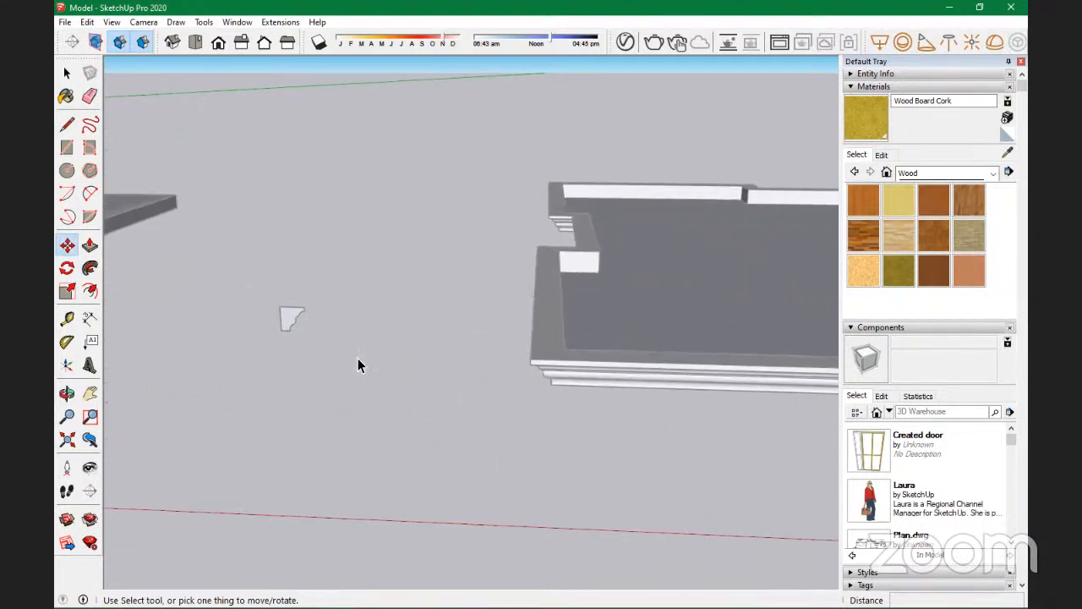
key("space")
double_click(288, 319)
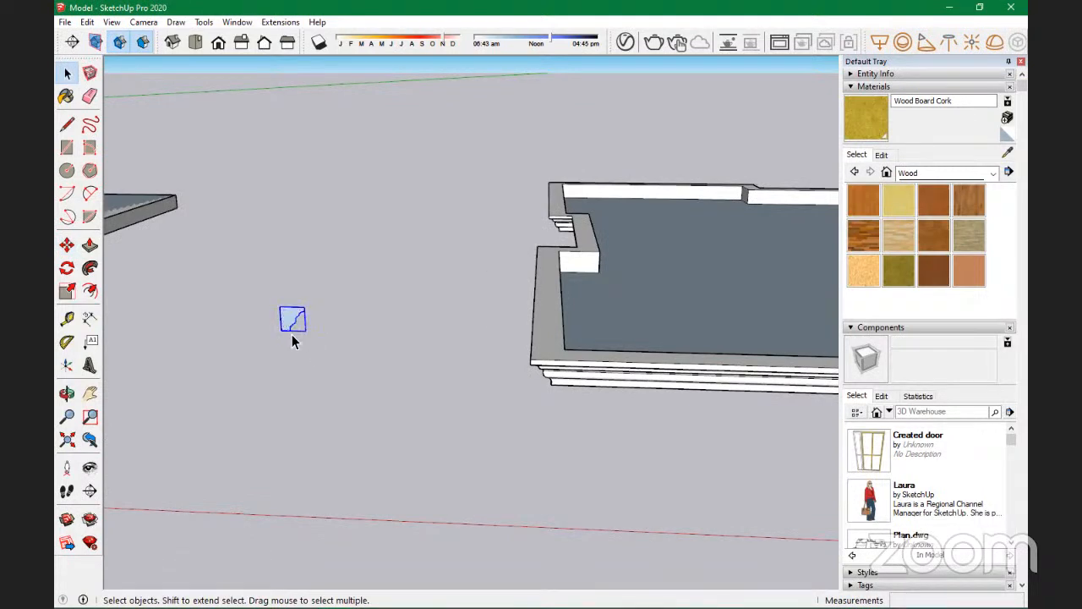
Step: Inspect the swept moulding along the slab's edge, and undo both the pasted profile copy and the perimeter sweep
scroll(302, 302, "down", 3)
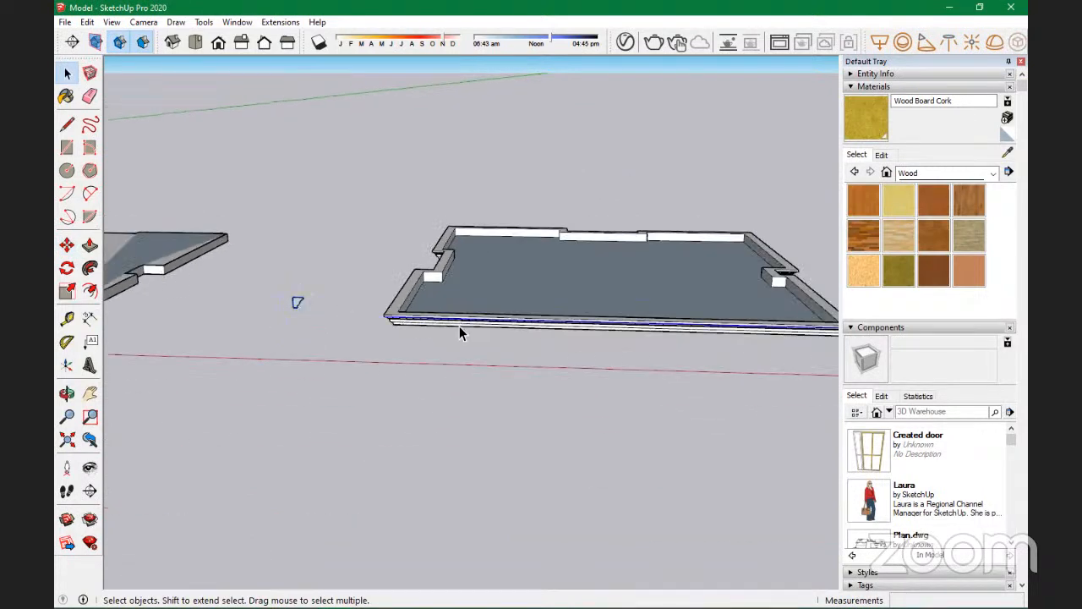
scroll(461, 325, "up", 4)
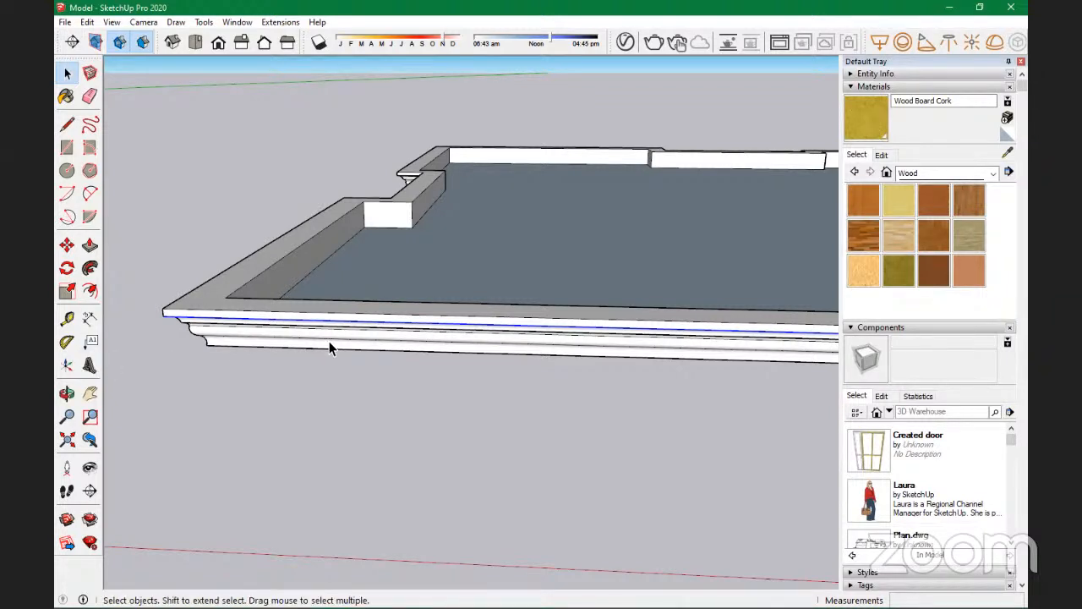
scroll(279, 308, "down", 5)
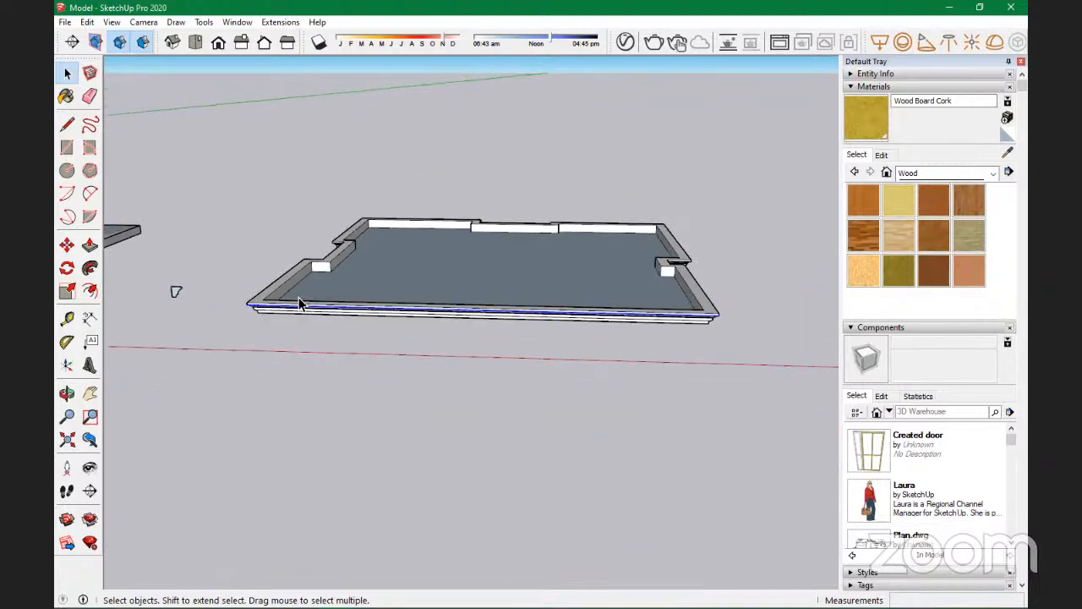
mouse_move(567, 308)
middle_mouse_down()
mouse_move(411, 321)
mouse_move(459, 340)
mouse_move(719, 335)
middle_mouse_up()
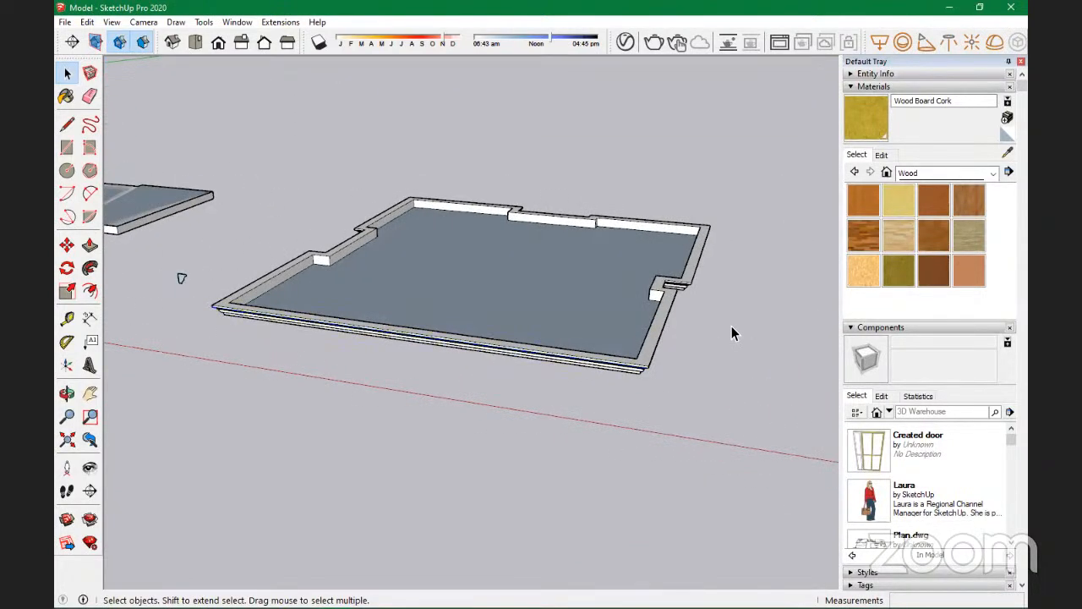
left_click(195, 281)
key("ctrl+z")
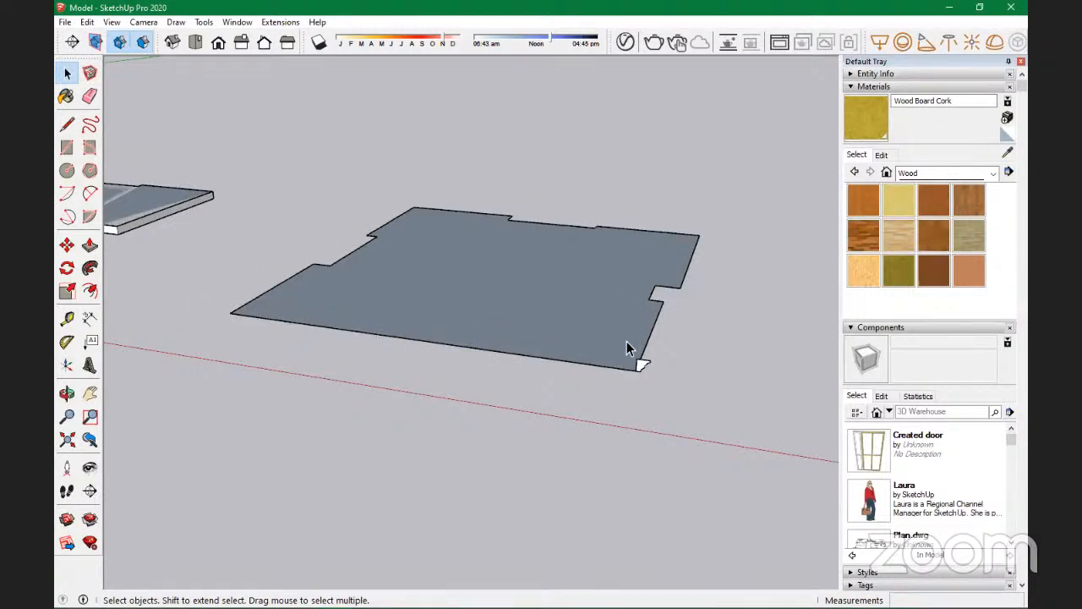
Step: Examine the stepped outline of the moulding profile at the slab's corner and select its face
scroll(626, 341, "up", 4)
scroll(515, 314, "down", 3)
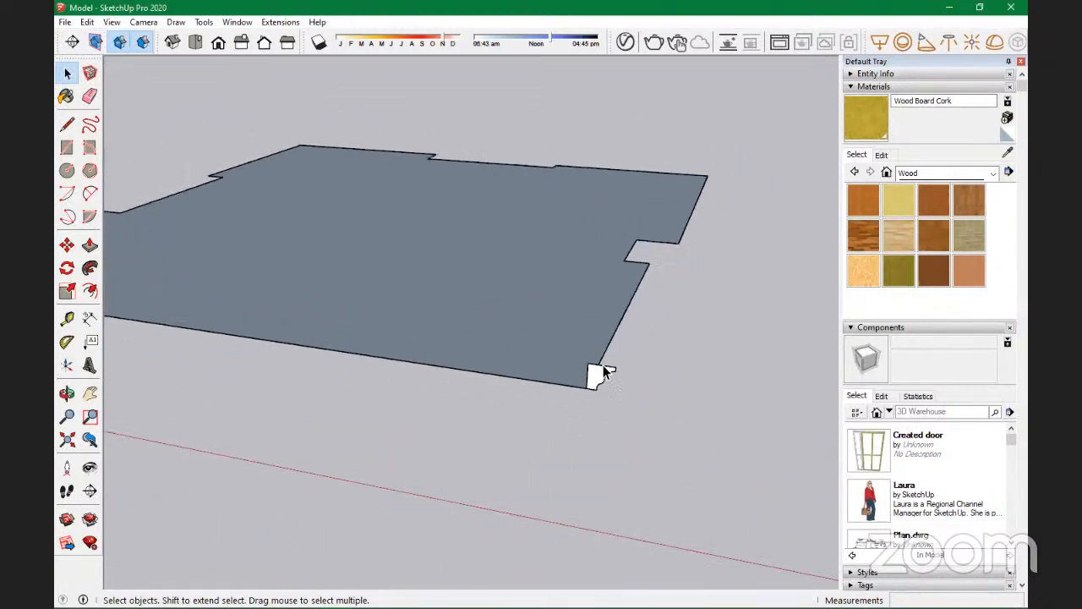
scroll(602, 397, "up", 5)
middle_click_drag(602, 412, 628, 434)
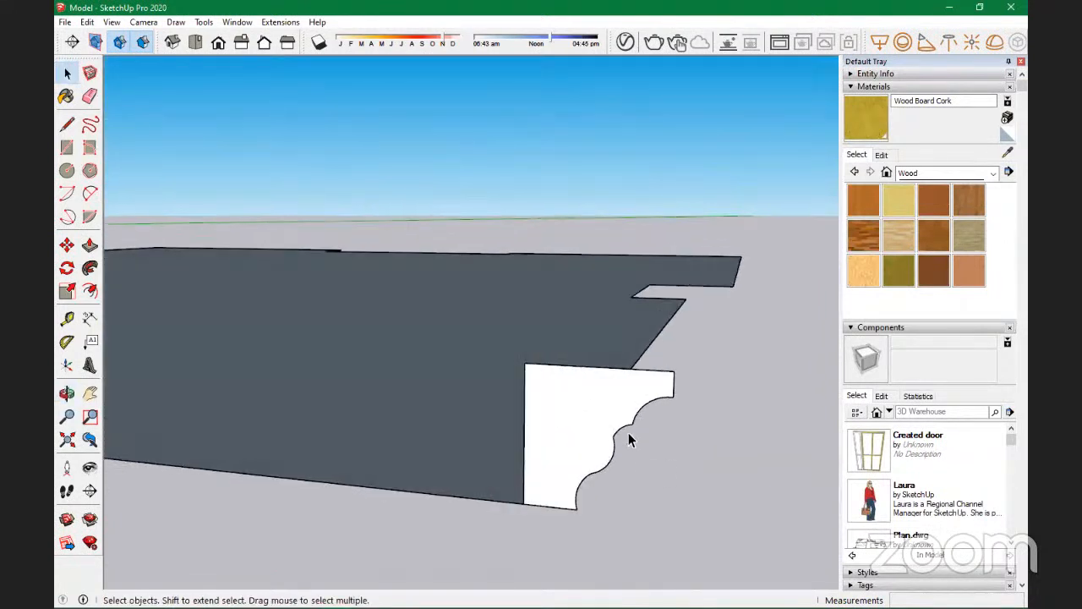
scroll(598, 442, "up", 1)
scroll(598, 442, "up", 4)
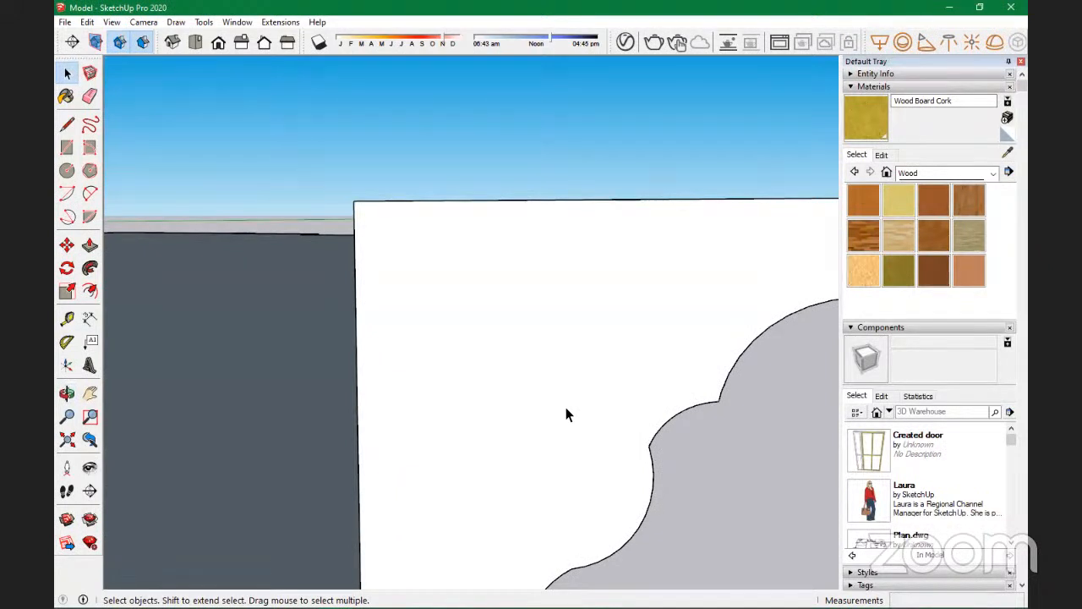
scroll(566, 410, "down", 5)
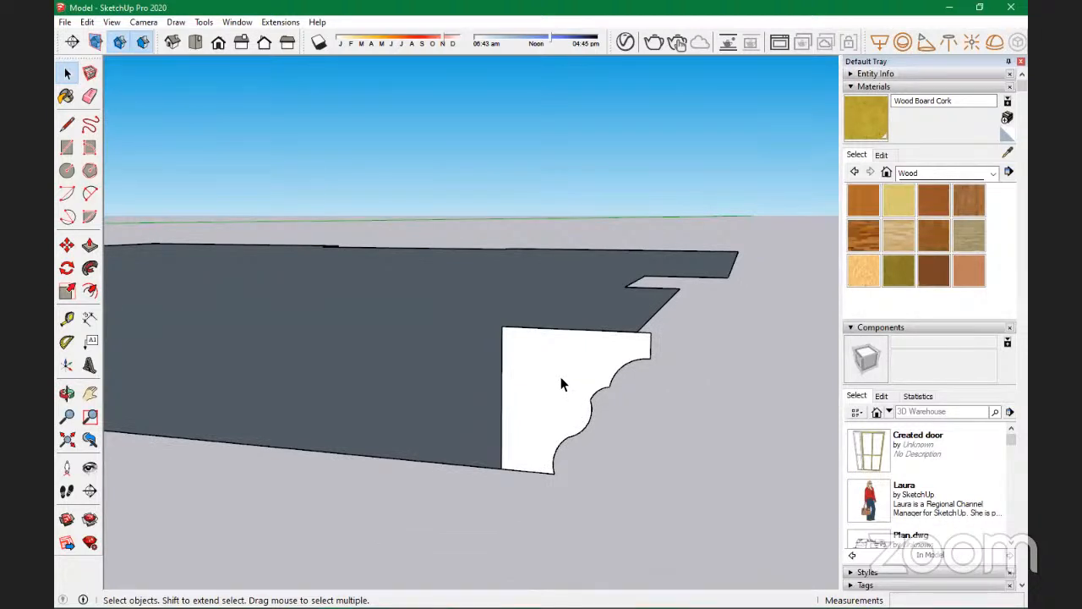
left_click(562, 389)
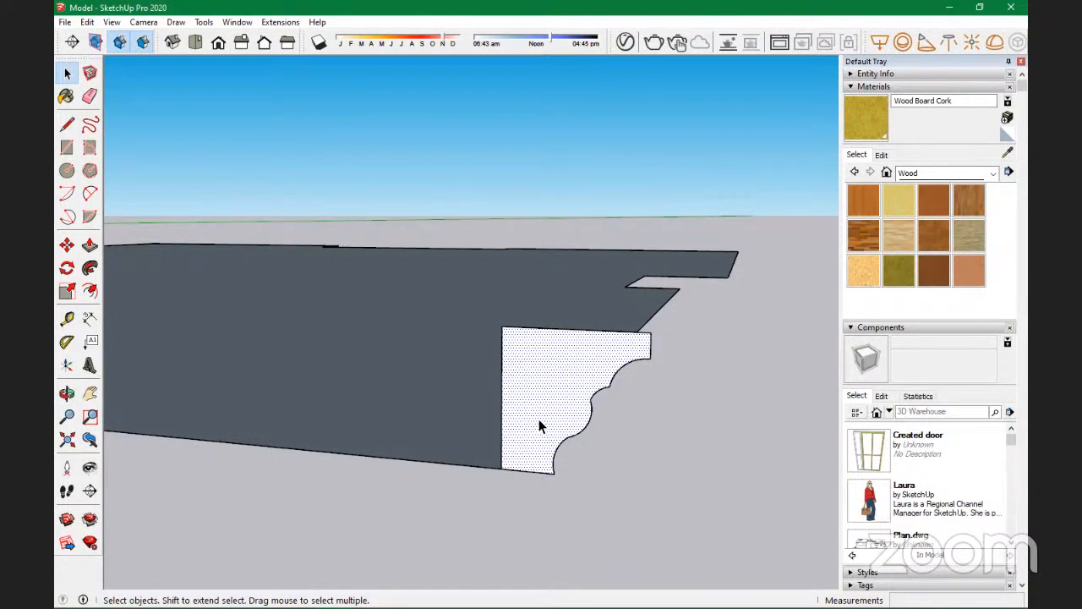
Step: Examine the slab outline and how the moulding profile stands at its corner from several sides, highlighting the slab face
scroll(540, 418, "down", 1)
middle_click_drag(516, 410, 406, 435)
scroll(443, 415, "down", 2)
scroll(443, 415, "down", 1)
scroll(405, 434, "down", 1)
scroll(504, 379, "up", 2)
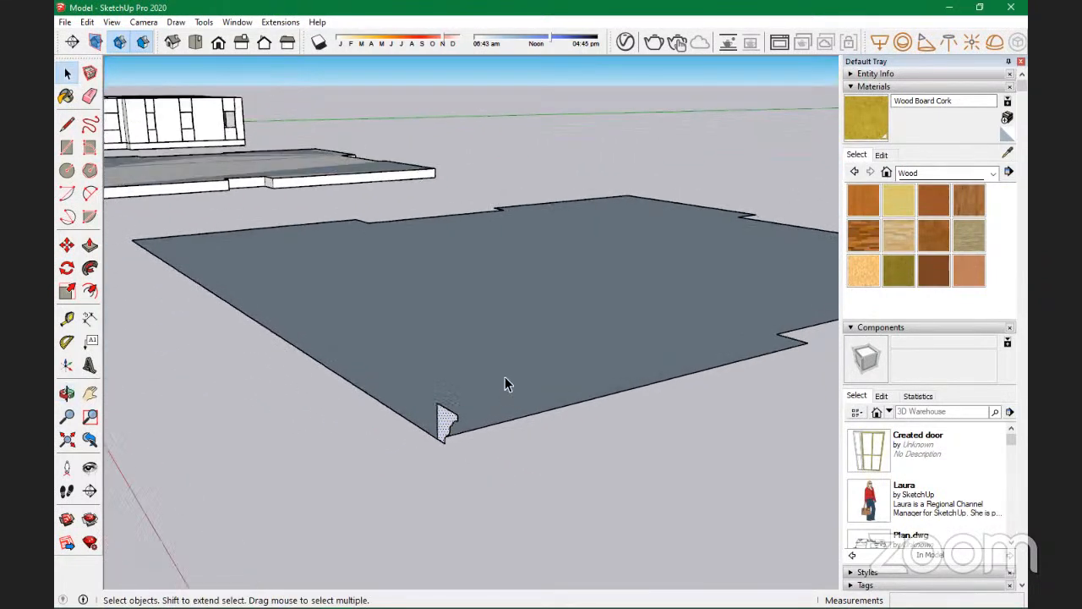
scroll(457, 410, "down", 1)
scroll(448, 408, "down", 3)
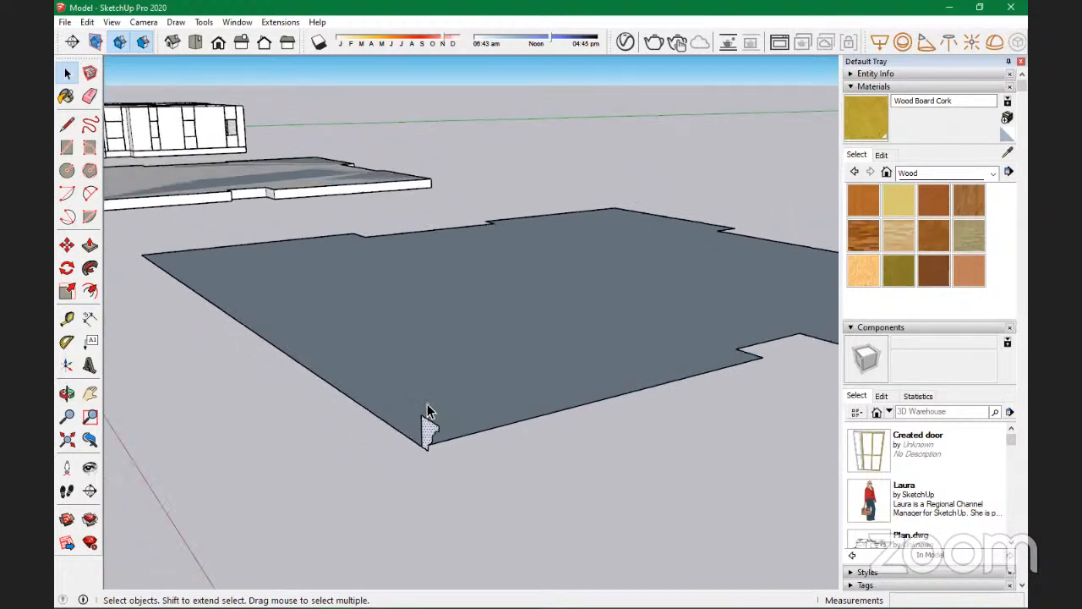
scroll(265, 365, "down", 2)
middle_click_drag(223, 353, 413, 474)
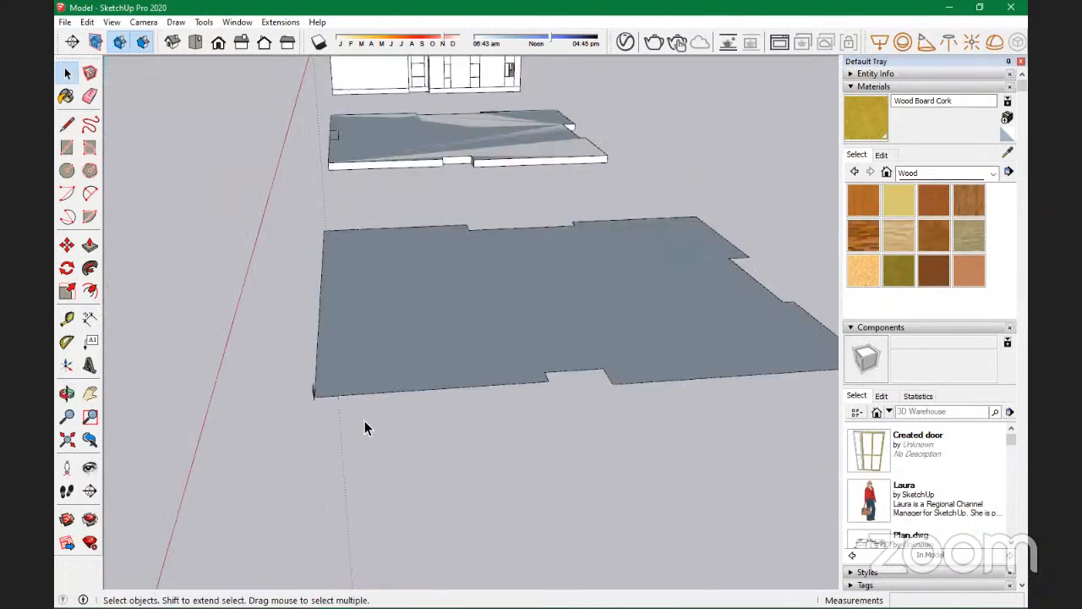
scroll(370, 418, "up", 2)
scroll(369, 407, "up", 2)
scroll(423, 397, "down", 1)
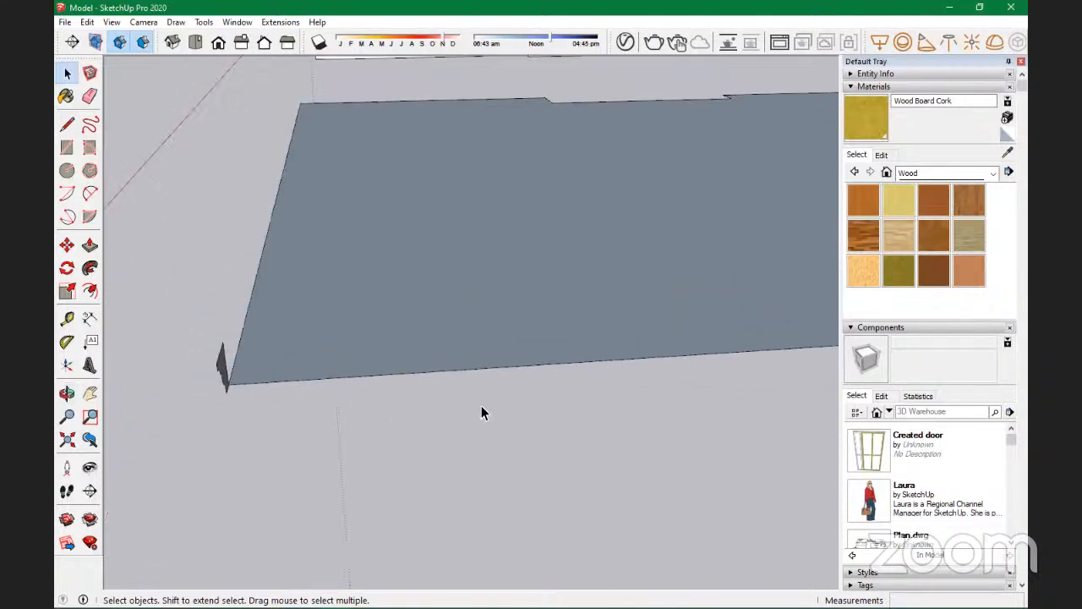
scroll(476, 413, "down", 1)
left_click(487, 331)
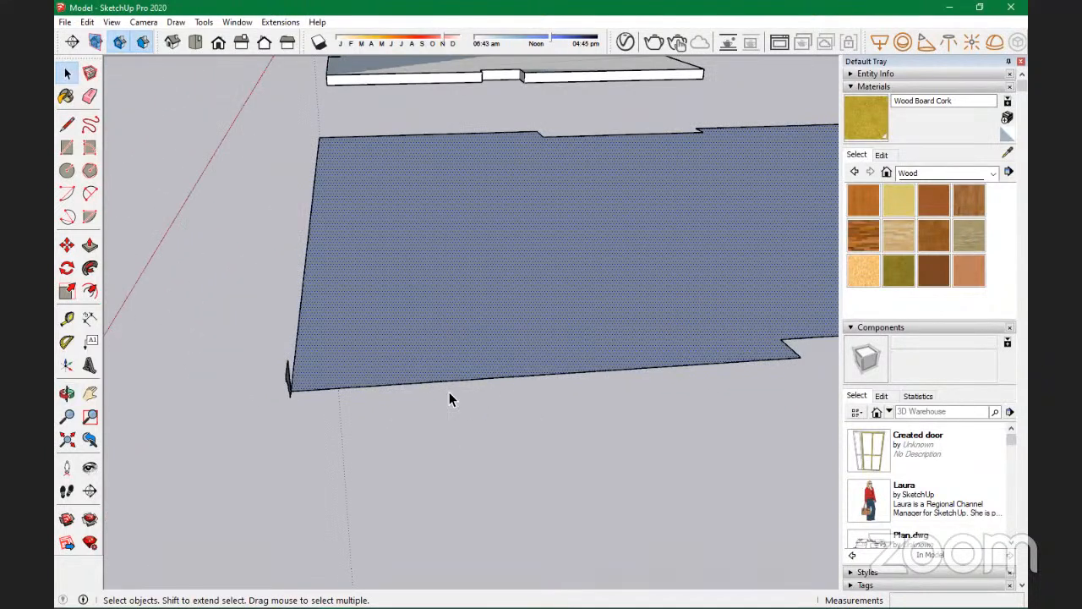
scroll(379, 282, "down", 2)
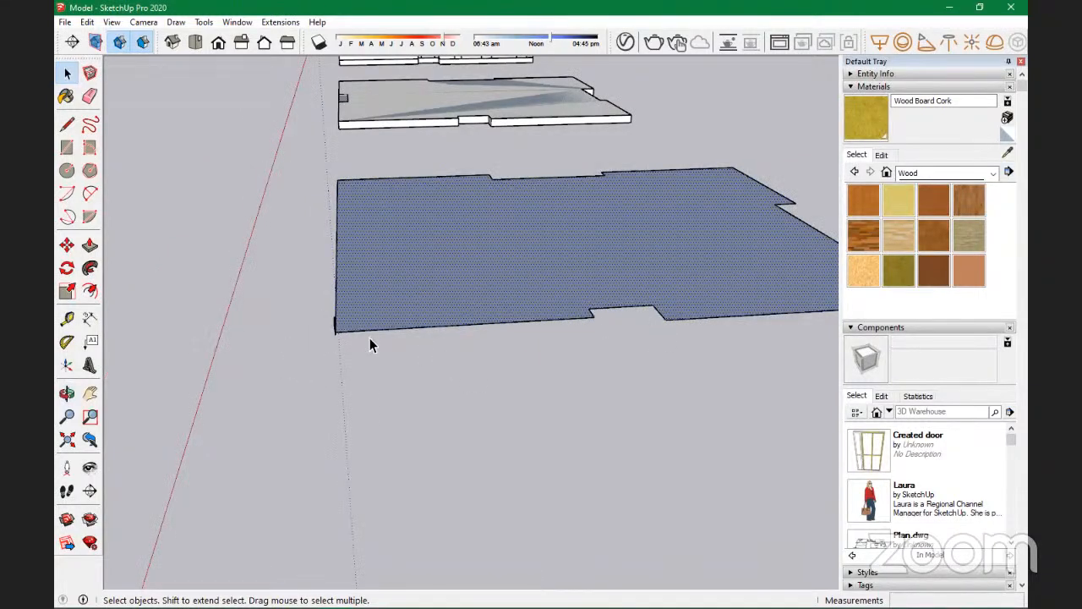
scroll(433, 330, "up", 3)
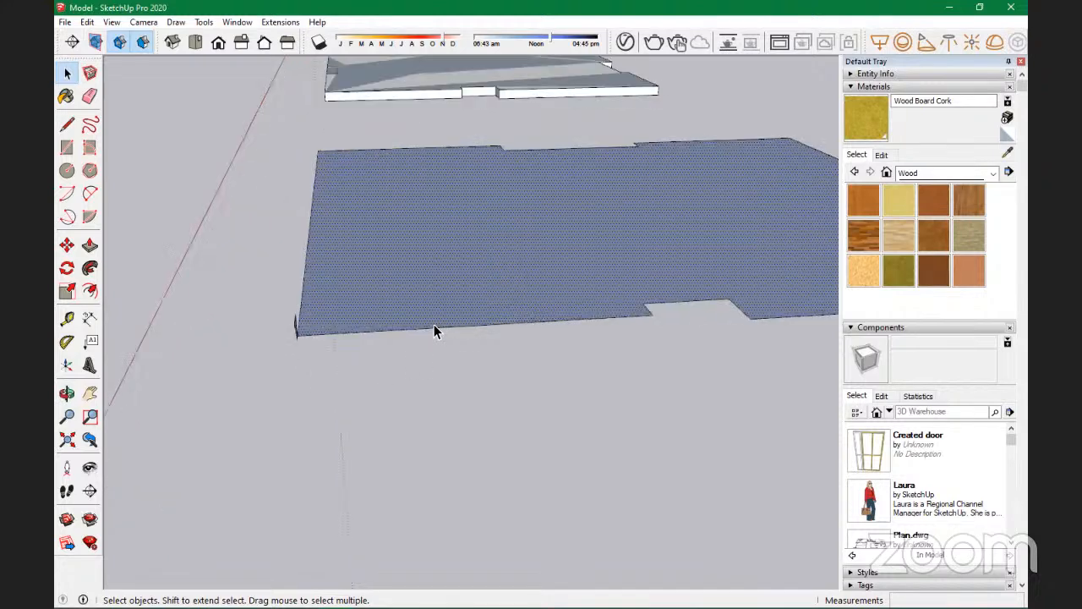
scroll(388, 341, "down", 3)
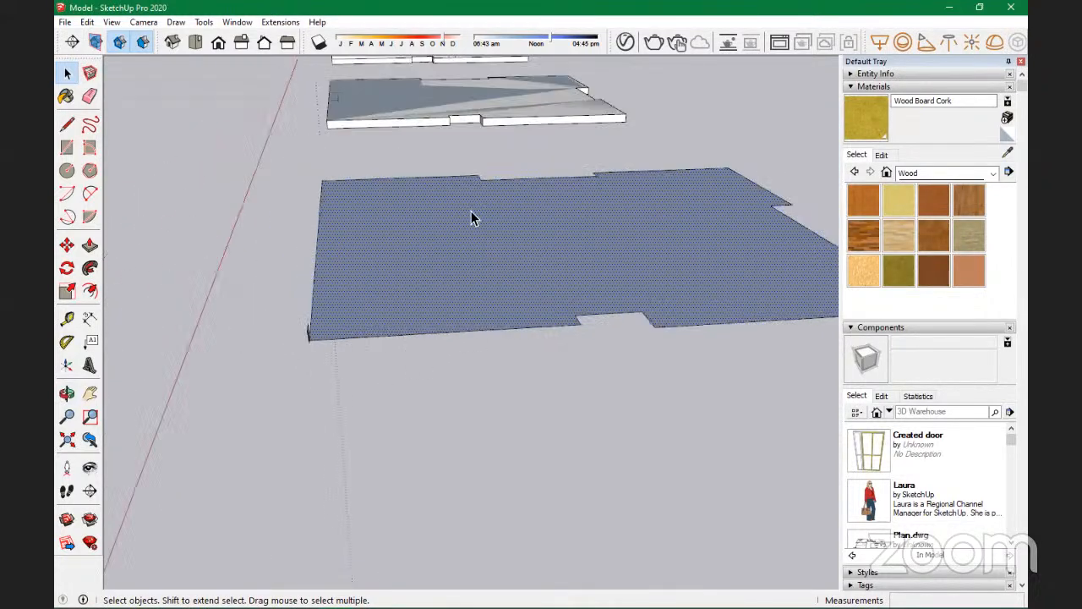
middle_click_drag(307, 344, 597, 304)
middle_click_drag(433, 258, 299, 418)
Step: Try sweeping the moulding profile around the slab's perimeter with Follow Me, using the slab face as the path, and undo the sweep
left_click(298, 419)
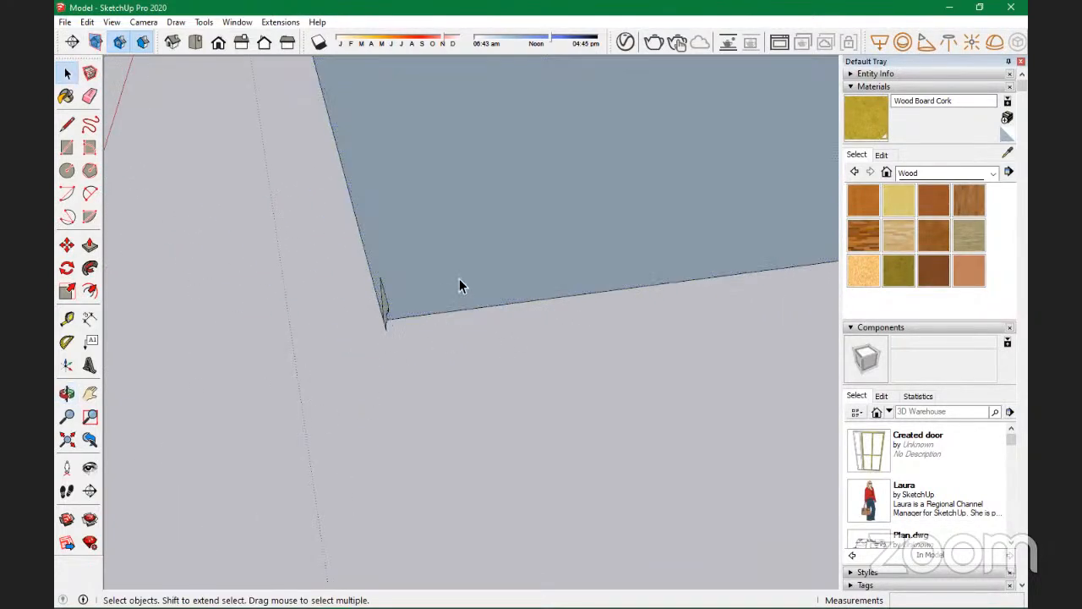
left_click(481, 240)
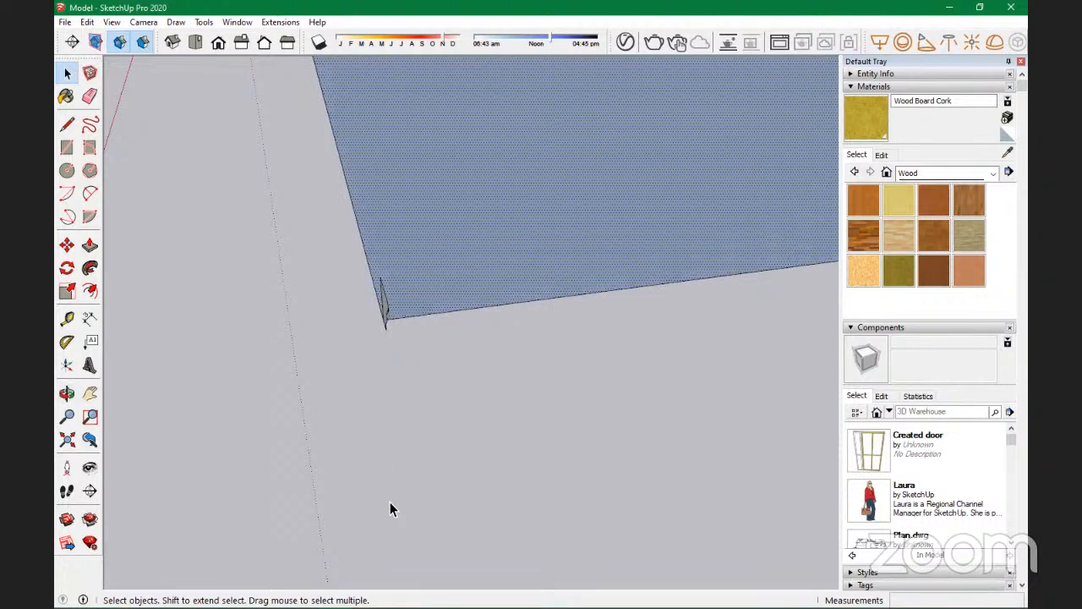
left_click(89, 269)
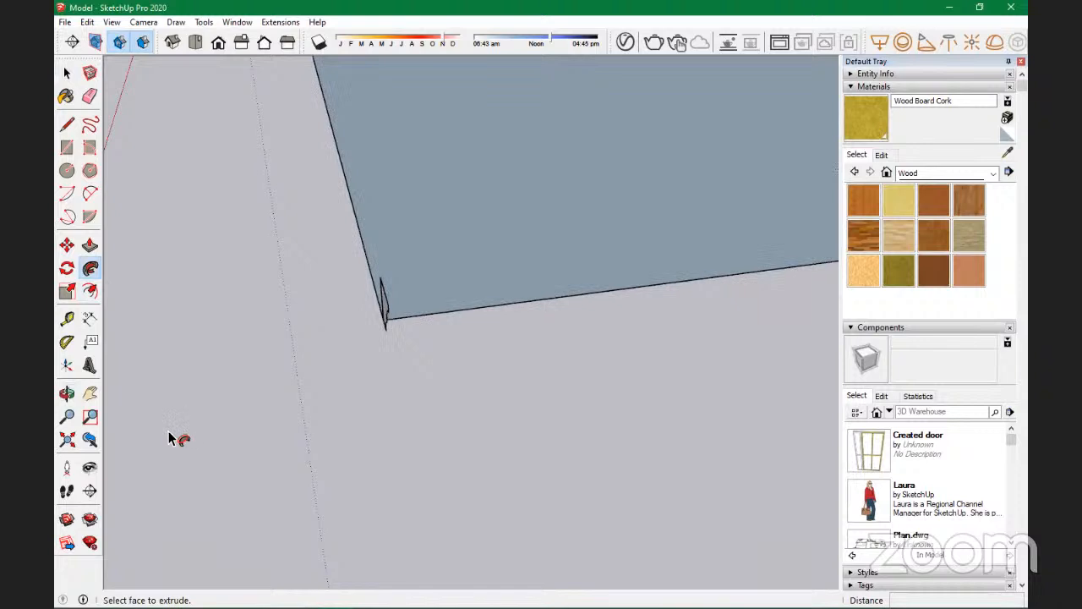
mouse_move(177, 438)
middle_mouse_down()
mouse_move(752, 299)
mouse_move(677, 321)
middle_mouse_up()
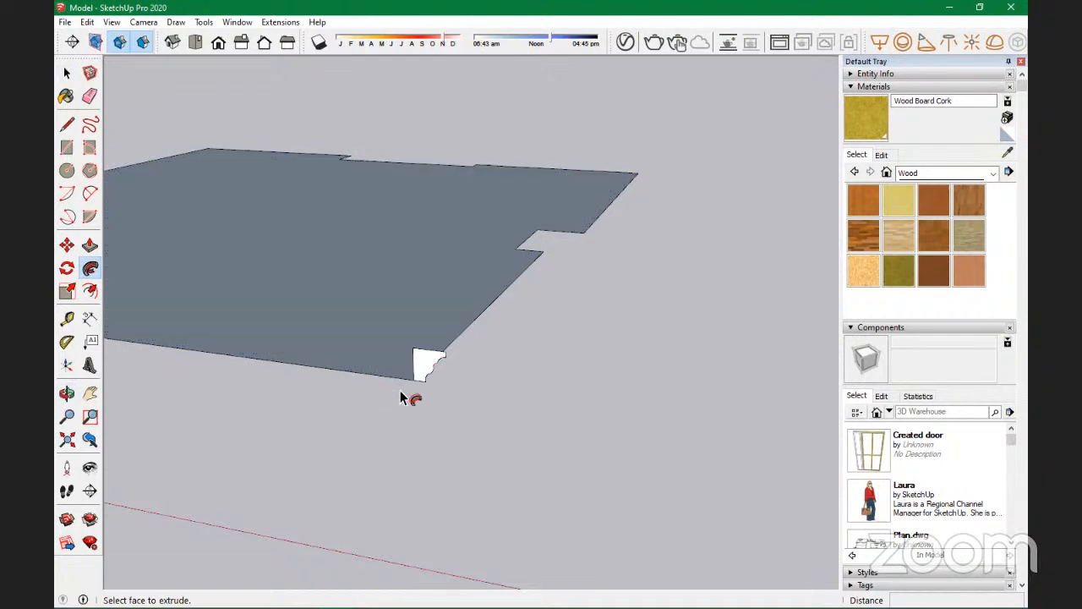
left_click(432, 375)
left_click(426, 370)
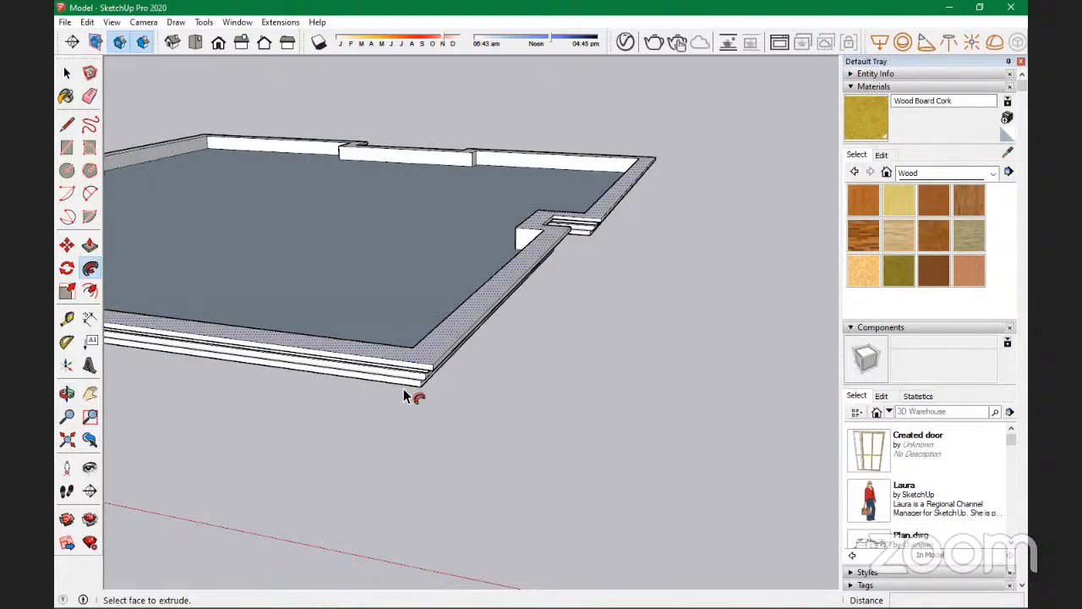
middle_click_drag(507, 435, 458, 368)
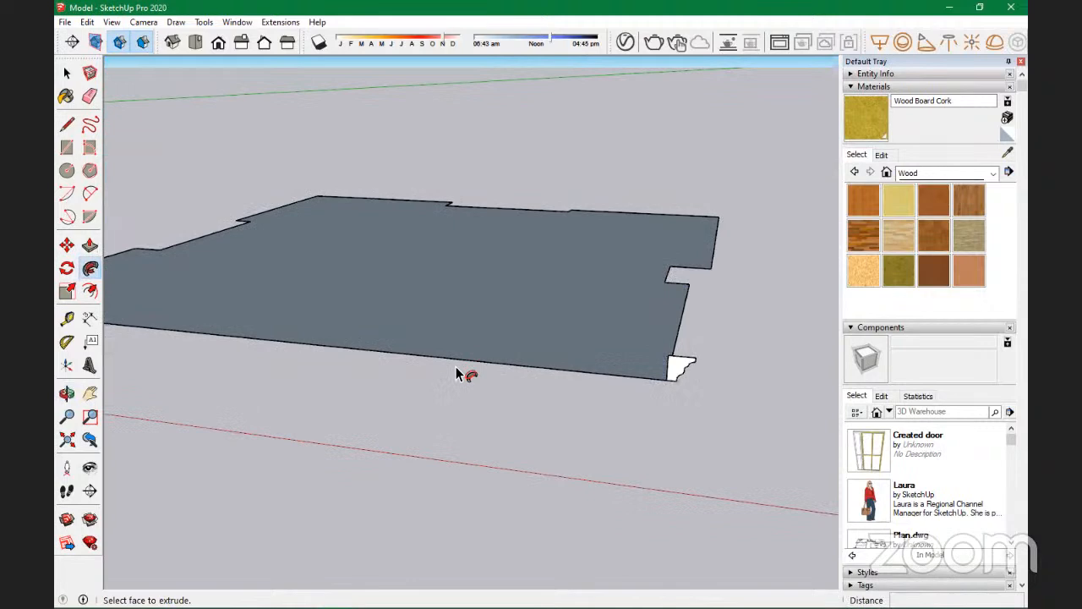
key("space")
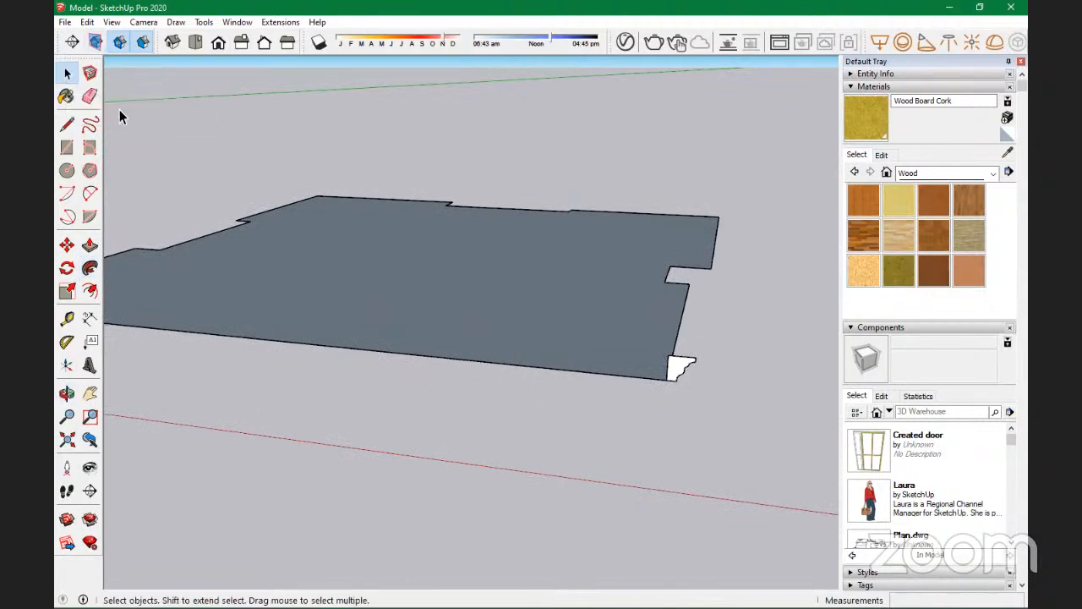
left_click(535, 314)
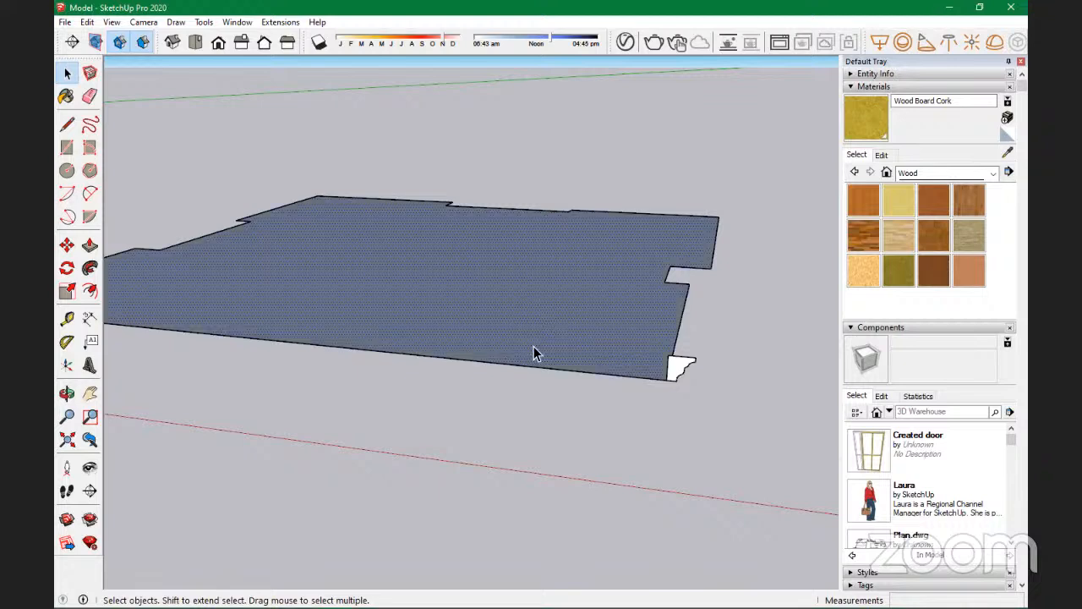
left_click(91, 269)
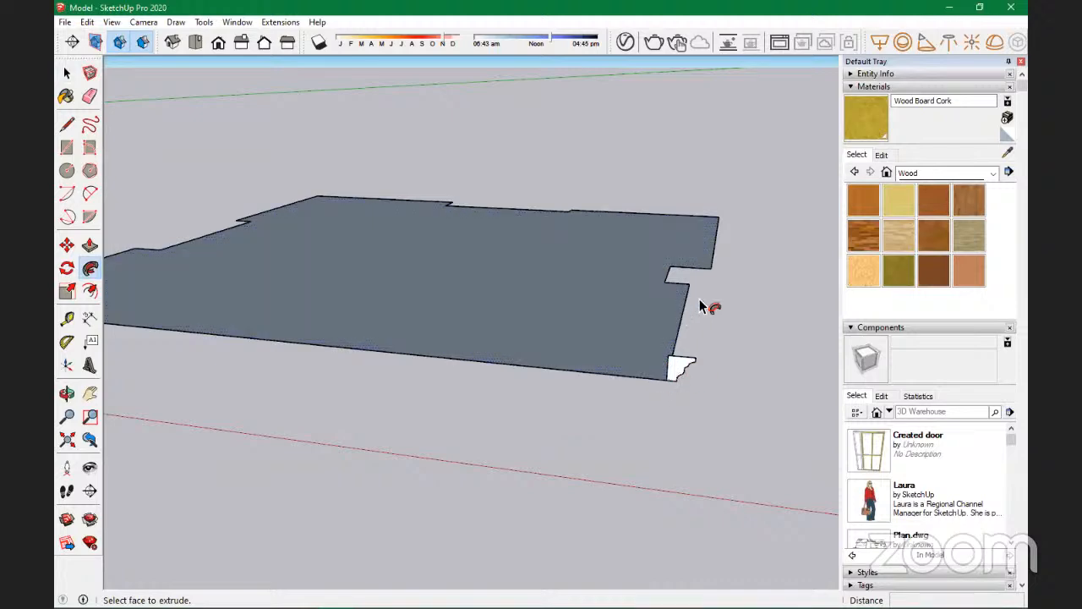
left_click(68, 74)
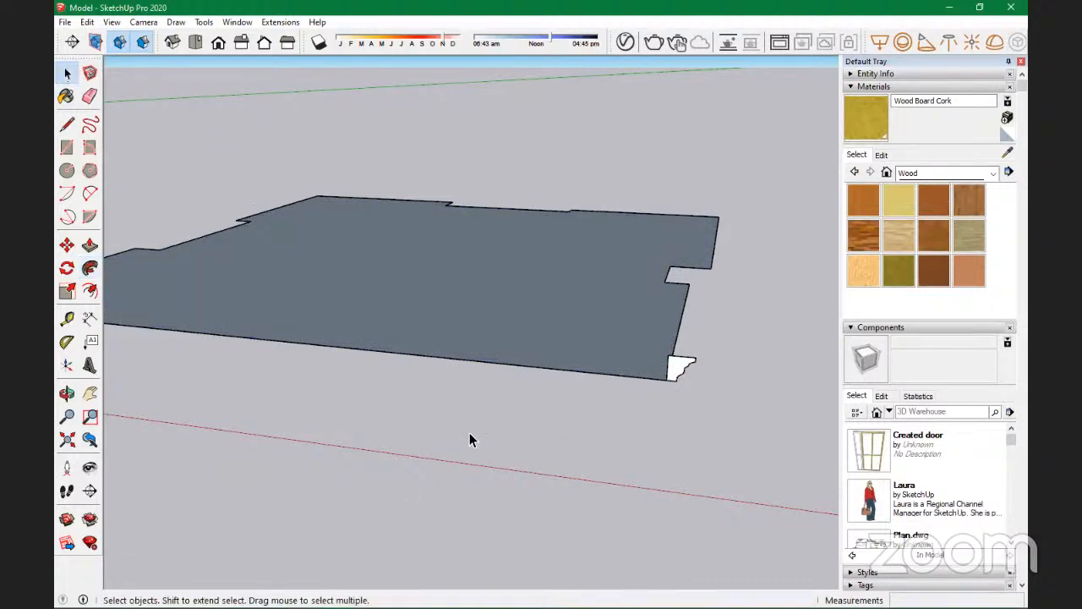
Step: Sweep the stepped moulding profile around the slab's perimeter with Follow Me, using the slab face as the path
left_click(440, 304)
left_click(90, 269)
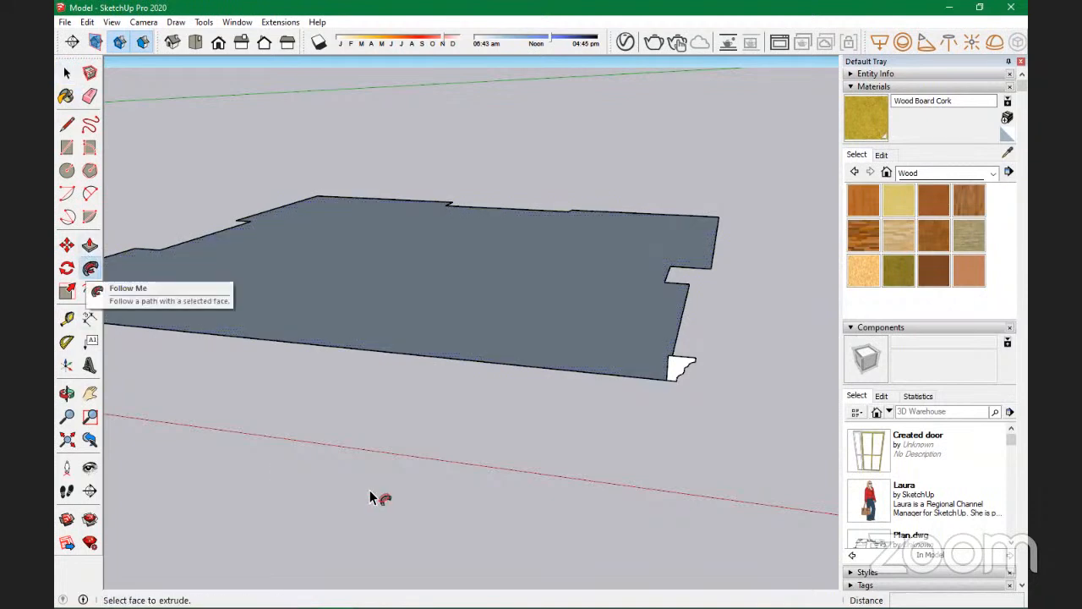
middle_click_drag(643, 454, 213, 390)
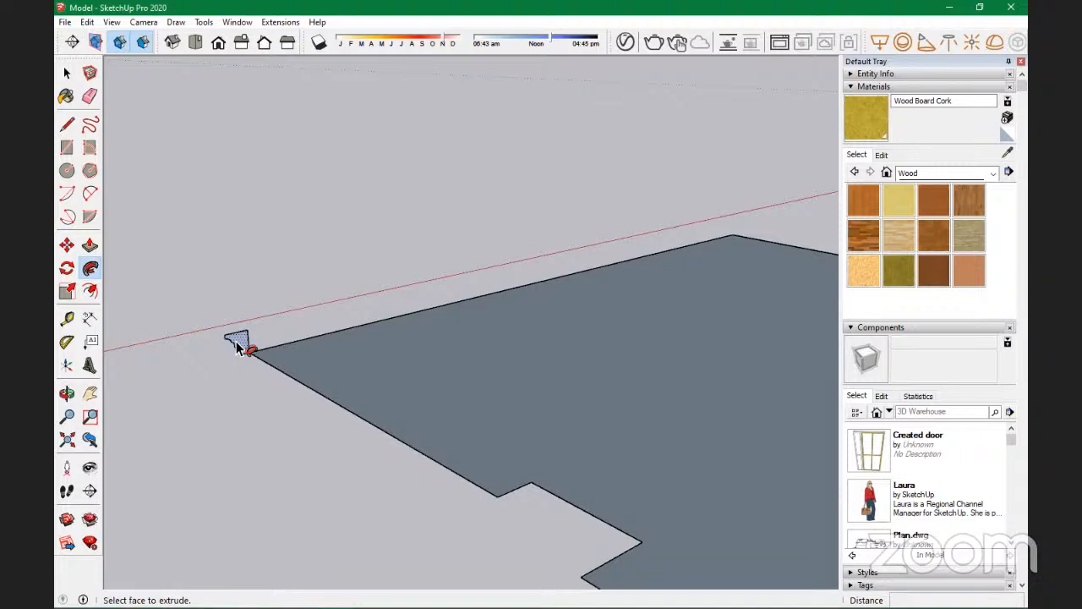
middle_click_drag(249, 376, 651, 397)
left_click(620, 417)
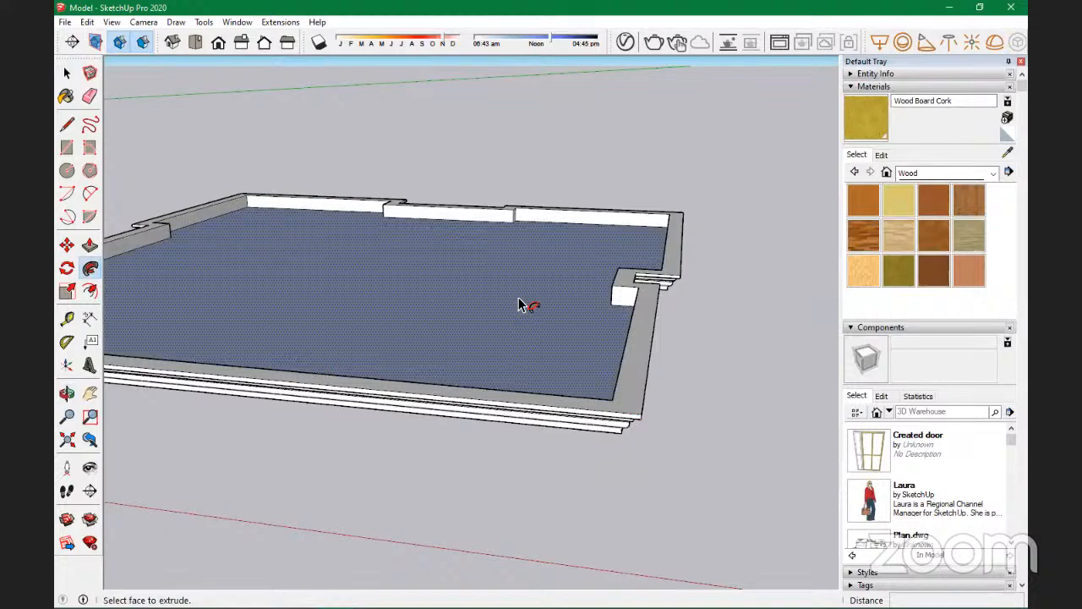
Step: Examine the swept moulding along the slab's recesses and at its outer corner from several sides
scroll(597, 350, "down", 3)
mouse_move(597, 350)
middle_mouse_down()
mouse_move(481, 372)
mouse_move(271, 385)
mouse_move(476, 355)
mouse_move(532, 331)
mouse_move(319, 268)
mouse_move(53, 240)
mouse_move(612, 295)
mouse_move(455, 306)
mouse_move(160, 300)
mouse_move(720, 304)
mouse_move(533, 336)
mouse_move(285, 338)
middle_mouse_up()
scroll(544, 316, "up", 3)
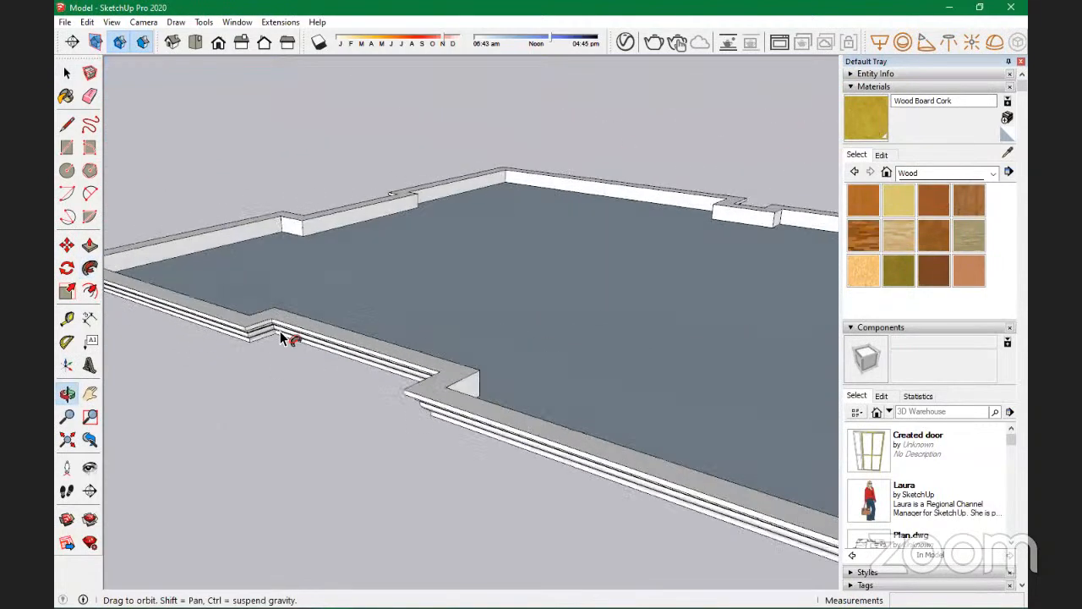
scroll(316, 341, "down", 5)
mouse_move(449, 370)
middle_mouse_down()
mouse_move(403, 328)
mouse_move(379, 254)
mouse_move(580, 296)
mouse_move(757, 227)
mouse_move(761, 244)
mouse_move(716, 283)
mouse_move(665, 269)
mouse_move(718, 285)
mouse_move(715, 261)
mouse_move(597, 309)
mouse_move(504, 416)
middle_mouse_up()
scroll(607, 284, "up", 3)
scroll(613, 287, "up", 4)
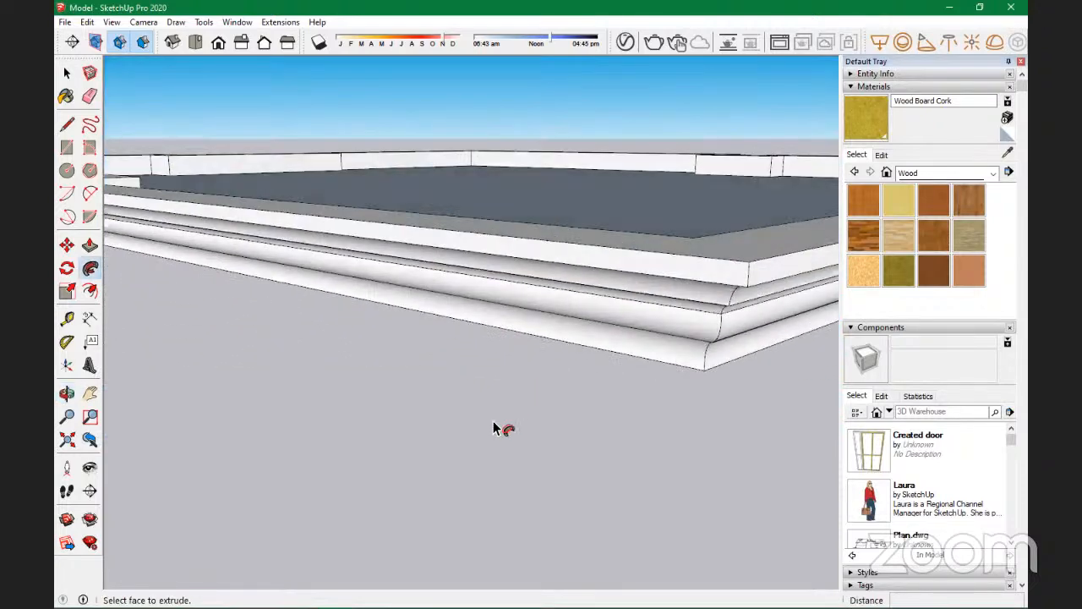
scroll(471, 444, "down", 6)
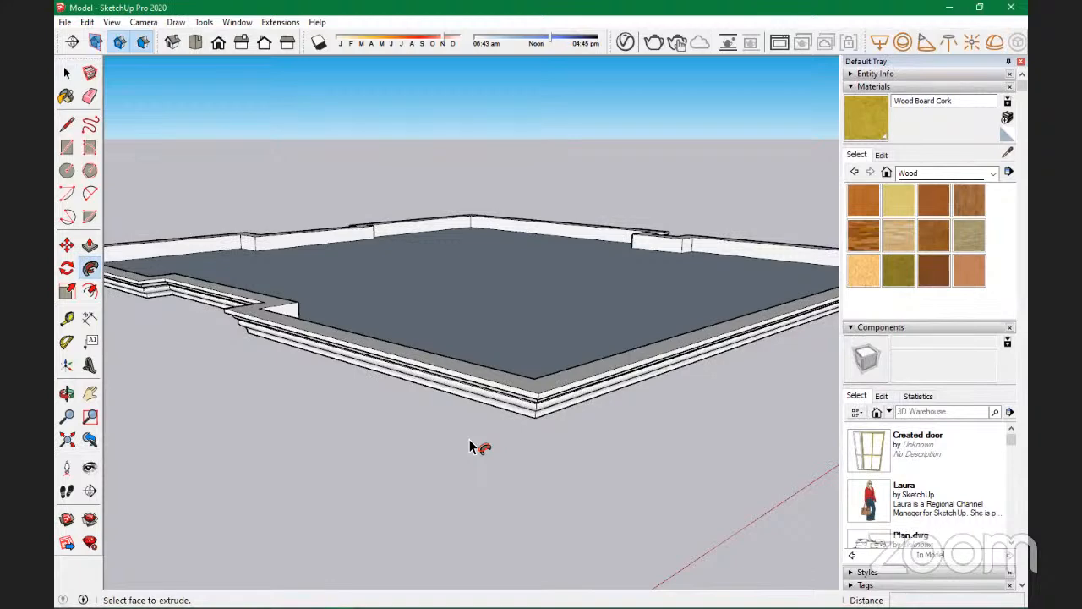
Step: Undo the Follow Me sweep so only the slab face and the moulding profile at its corner remain
left_click(87, 22)
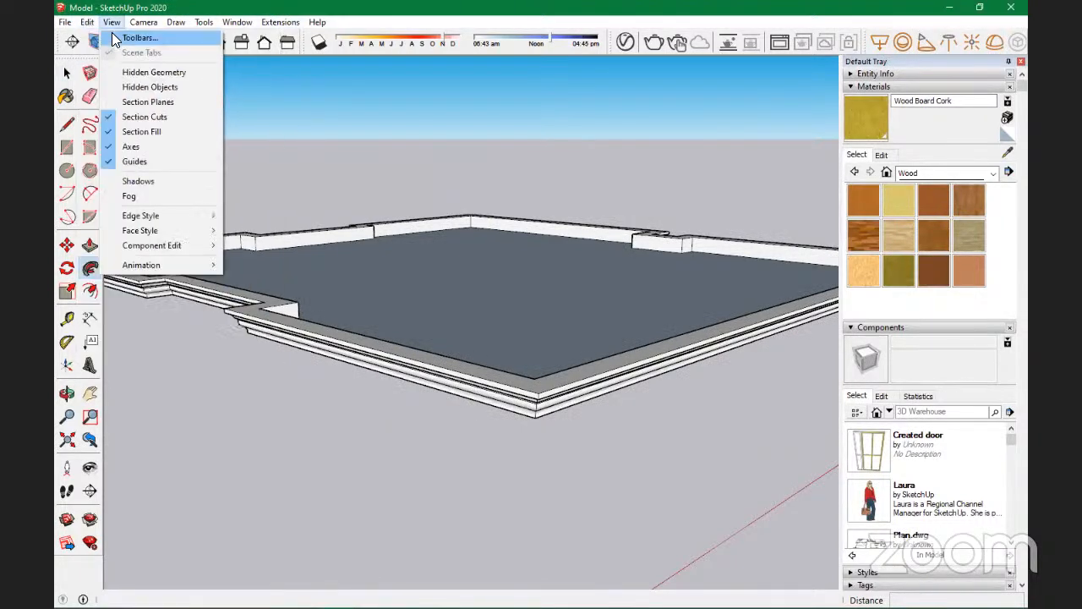
left_click(108, 37)
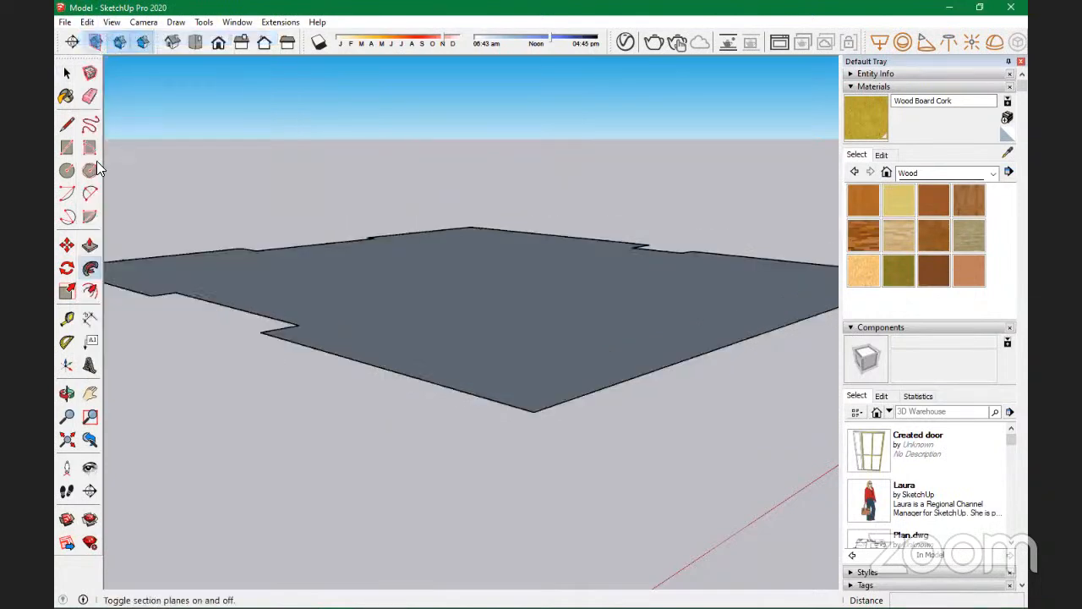
scroll(592, 364, "down", 3)
middle_click_drag(581, 359, 145, 104)
left_click(87, 23)
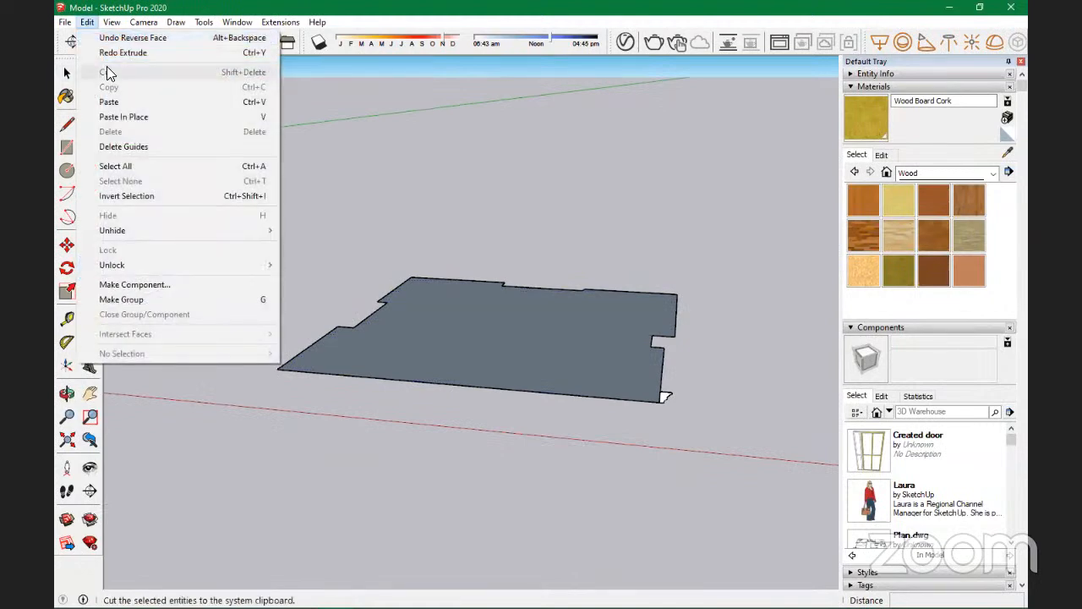
left_click(191, 6)
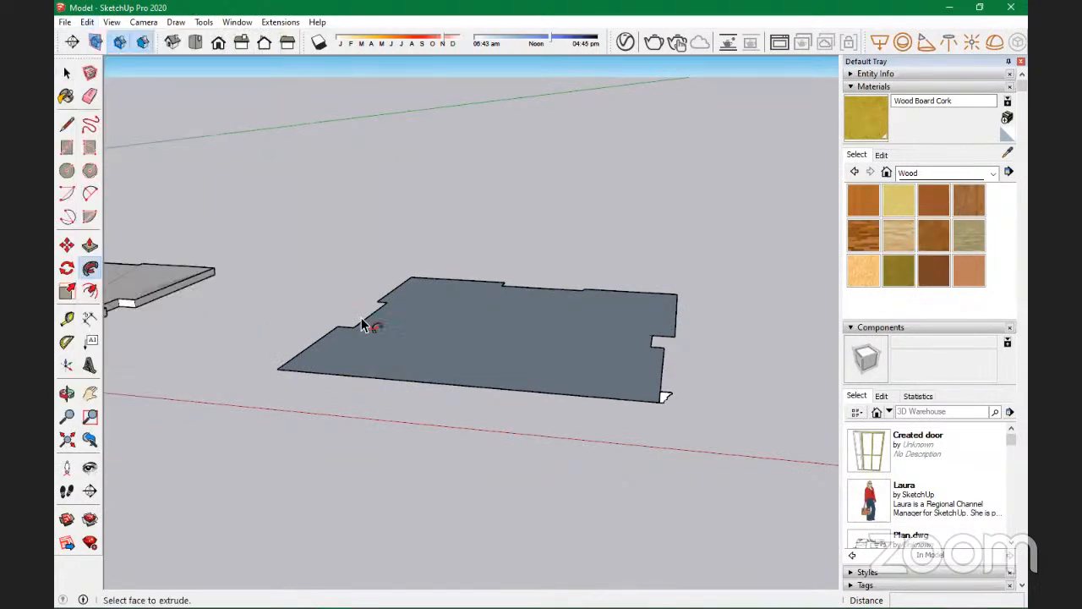
Step: Select the slab face as the path and run Follow Me again on the moulding profile at its corner
left_click(67, 75)
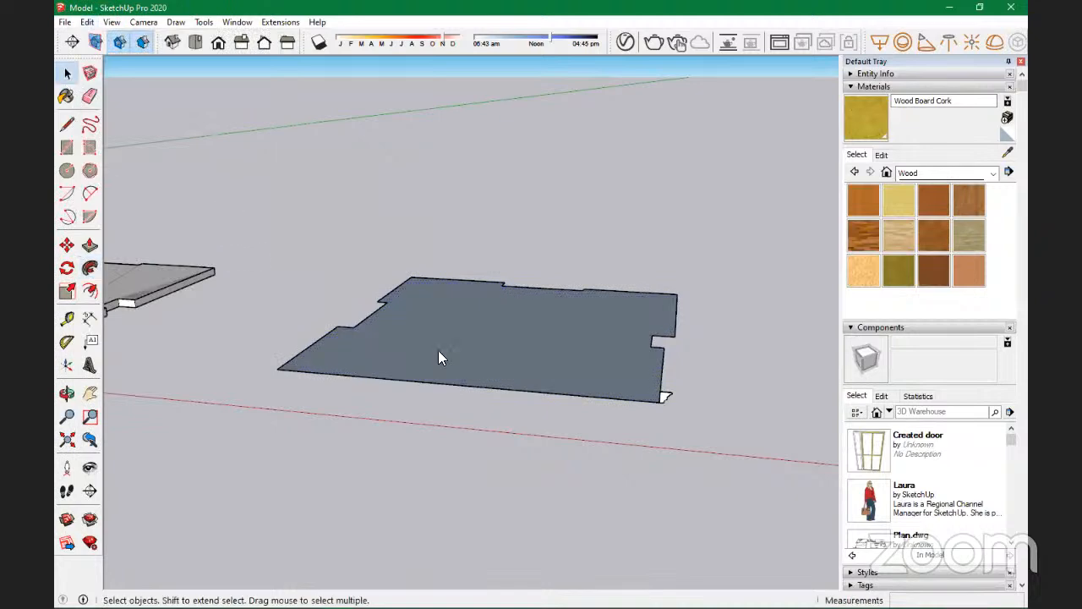
left_click(543, 352)
left_click(90, 275)
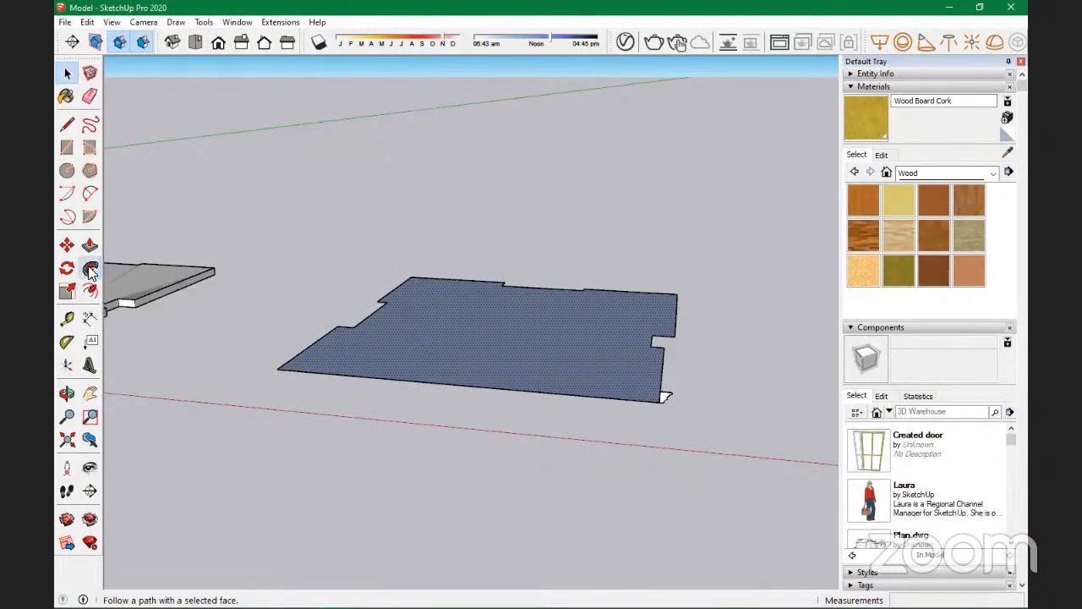
scroll(659, 413, "up", 2)
scroll(661, 402, "up", 1)
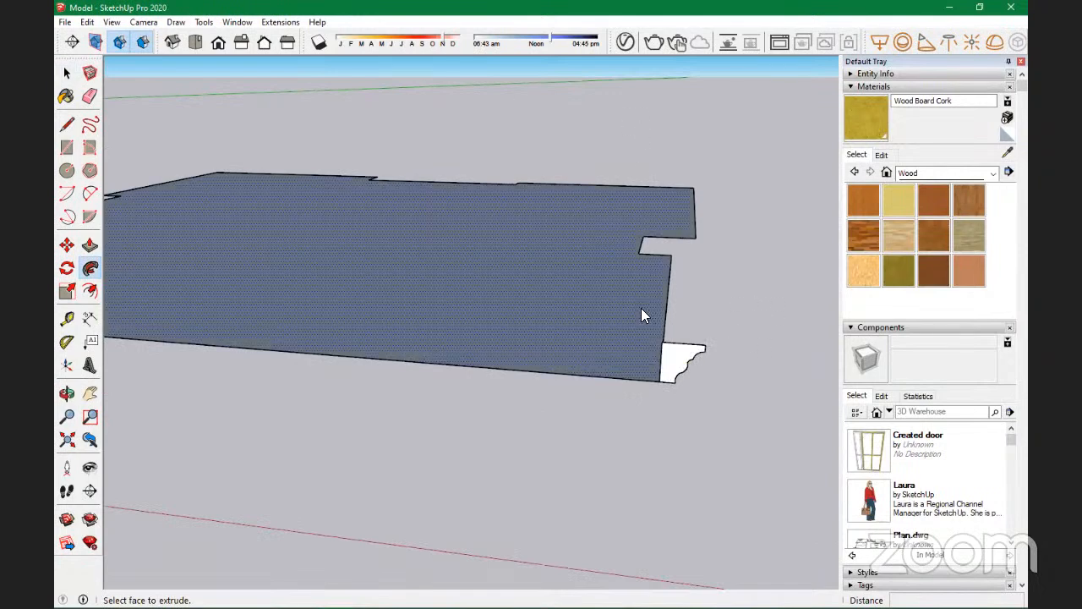
left_click(674, 363)
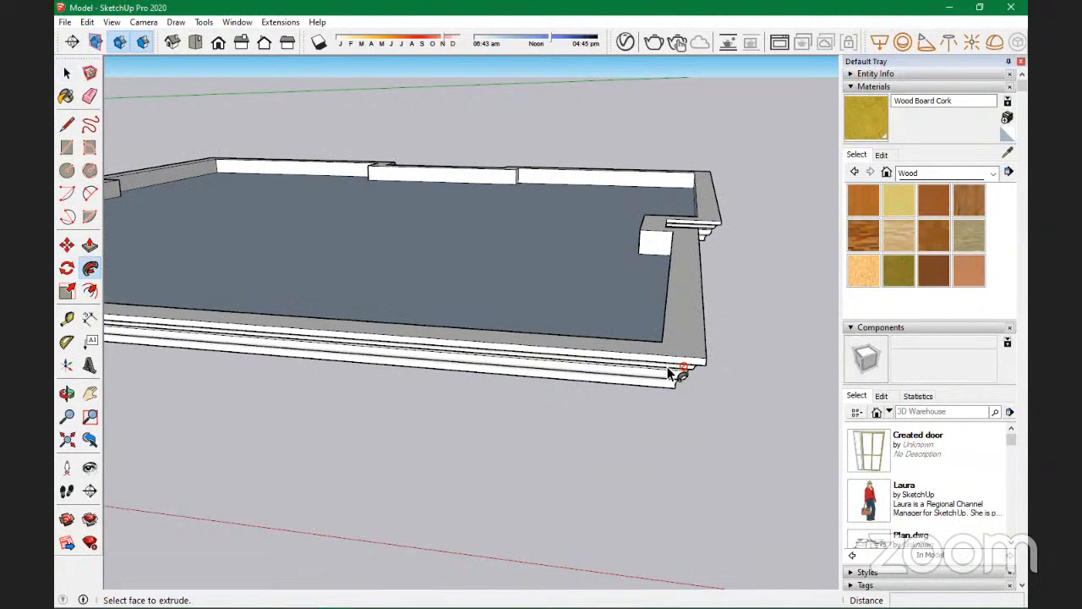
scroll(671, 370, "down", 4)
middle_click_drag(462, 346, 499, 381)
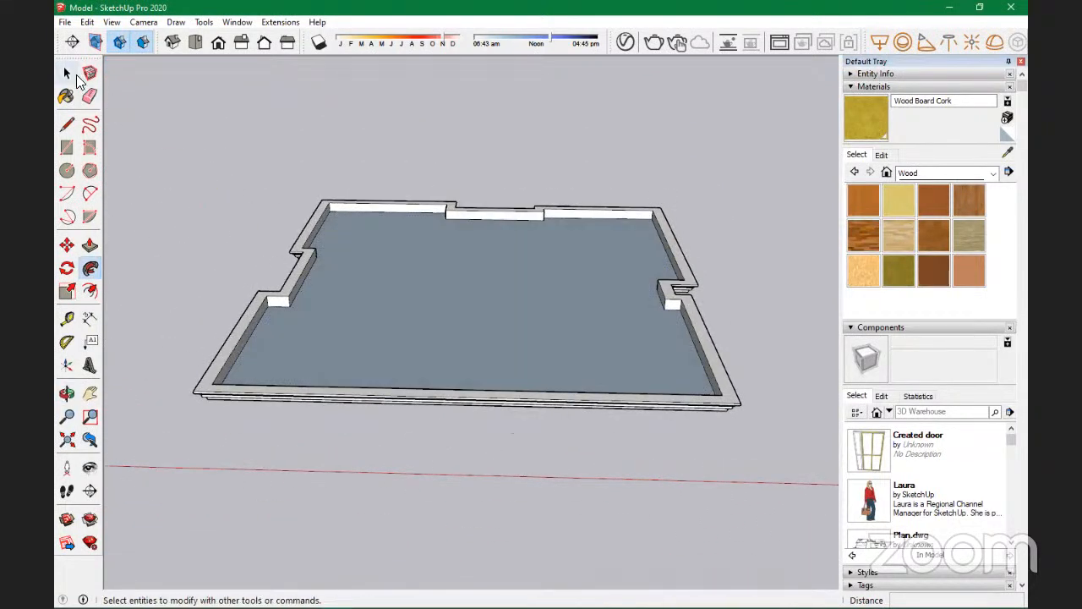
Step: Select the whole swept moulding together with the slab face it encloses
left_click(68, 76)
scroll(496, 290, "down", 3)
middle_click_drag(496, 290, 650, 366)
left_click_drag(338, 199, 692, 445)
left_click(687, 354)
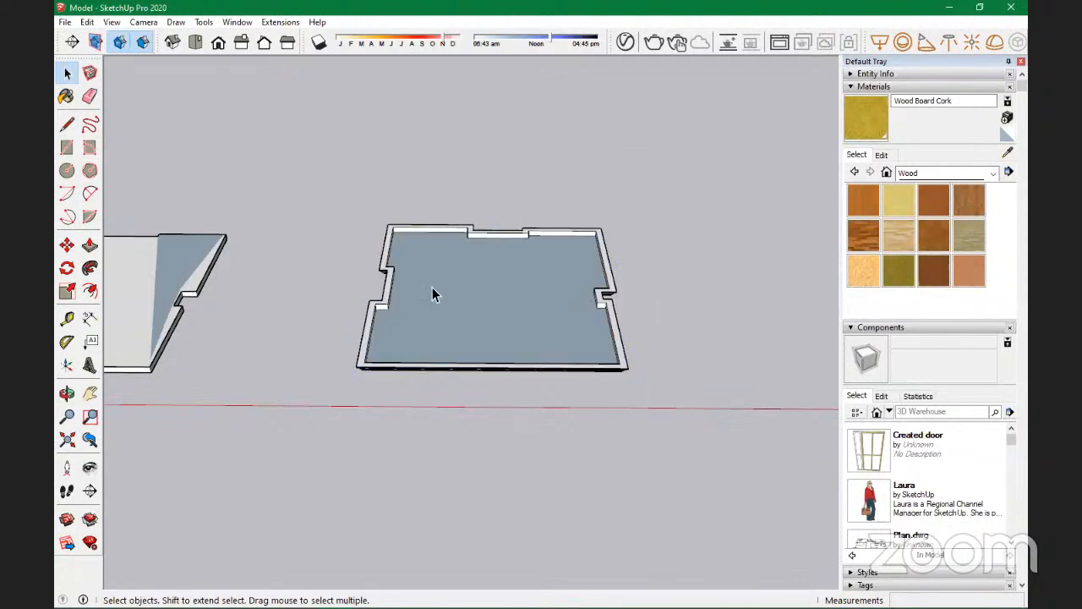
triple_click(432, 282)
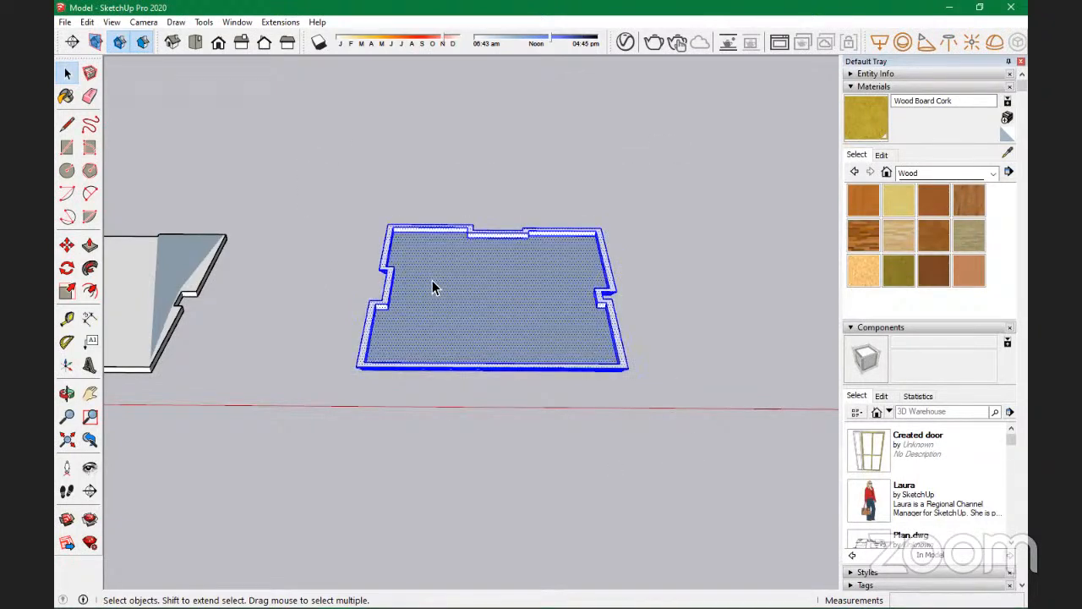
left_click(643, 262)
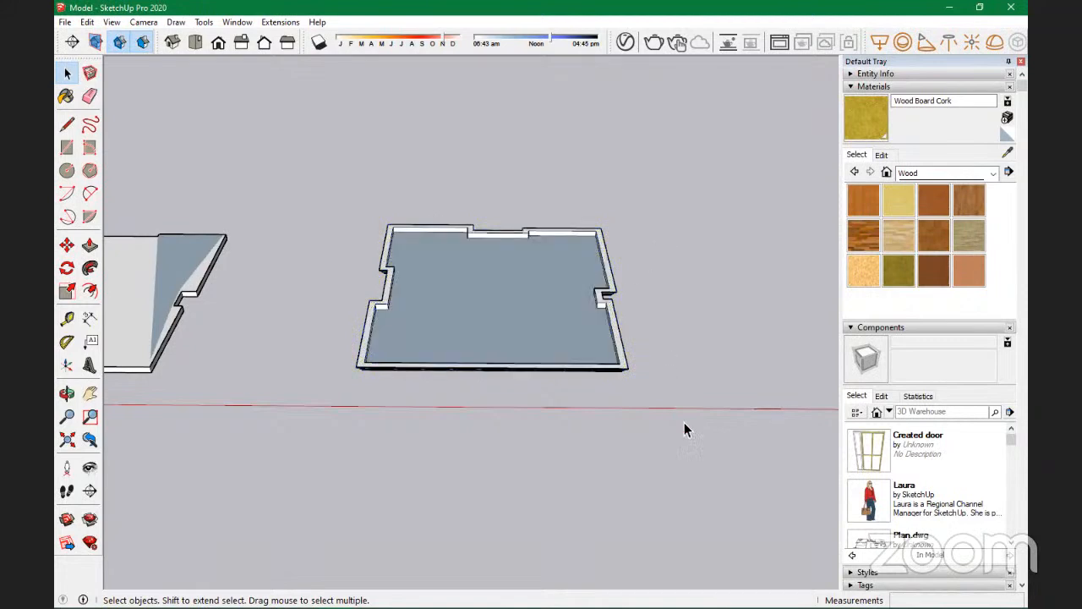
left_click_drag(322, 173, 324, 172)
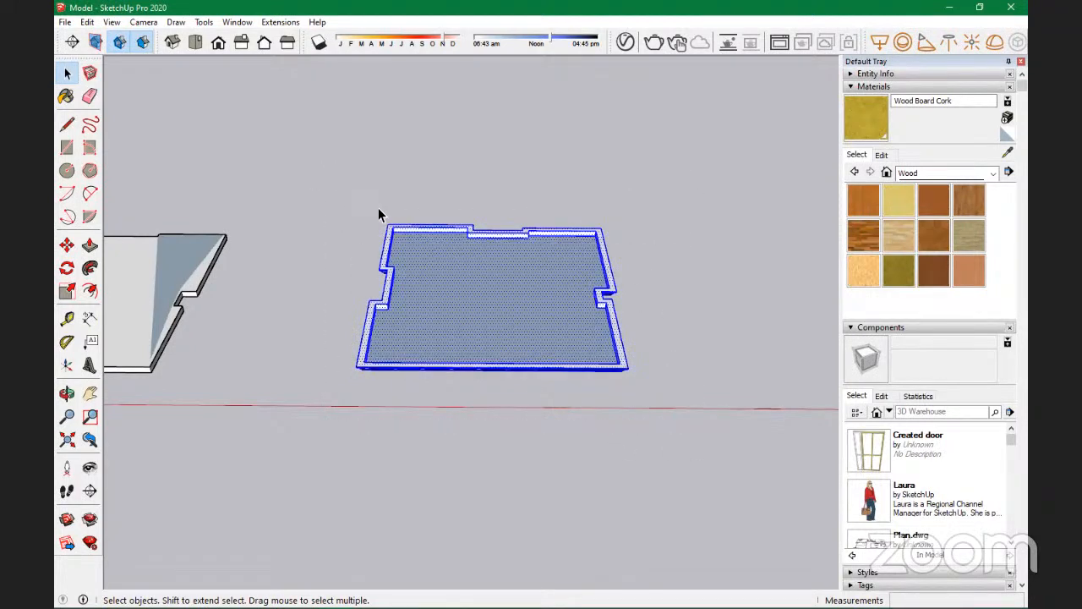
Step: Make the selected moulding and slab face a component with the definition Parapet, replacing the selection with the component
scroll(577, 380, "up", 3)
middle_click_drag(566, 372, 562, 247)
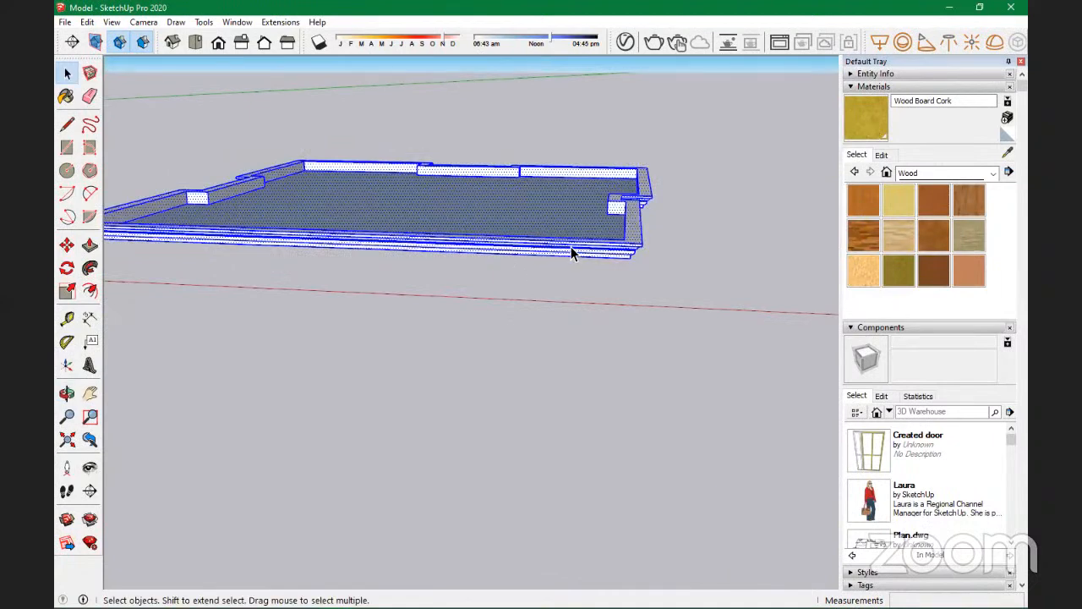
right_click(572, 254)
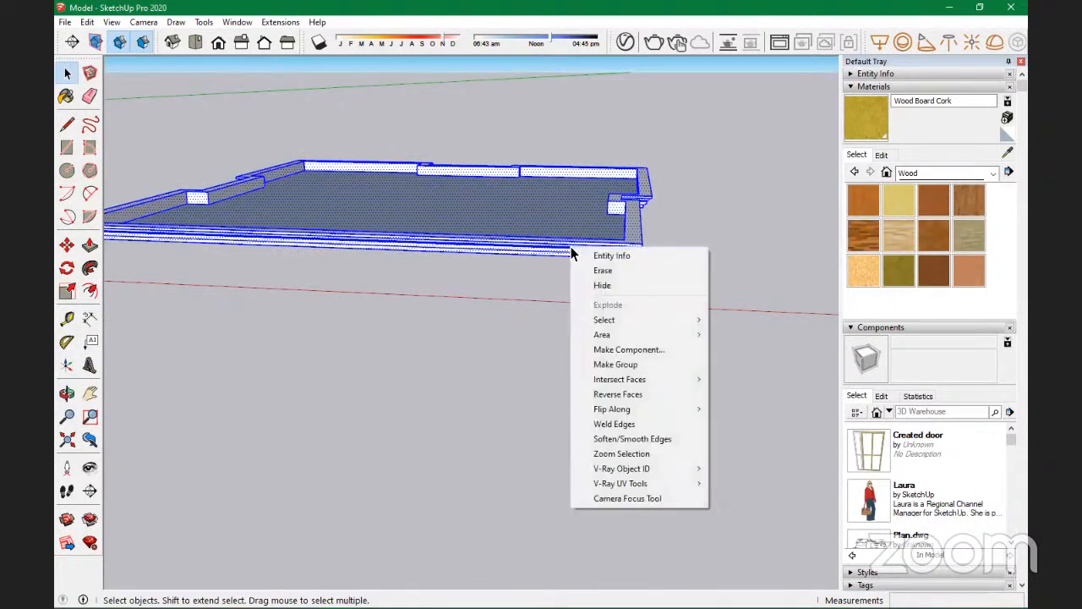
left_click(633, 351)
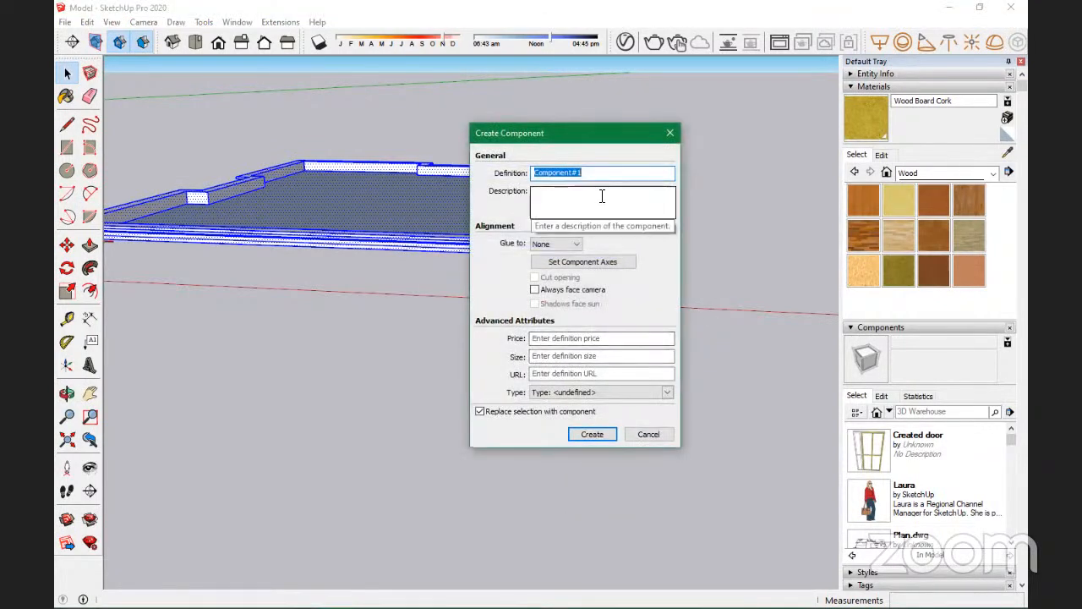
type("Pa")
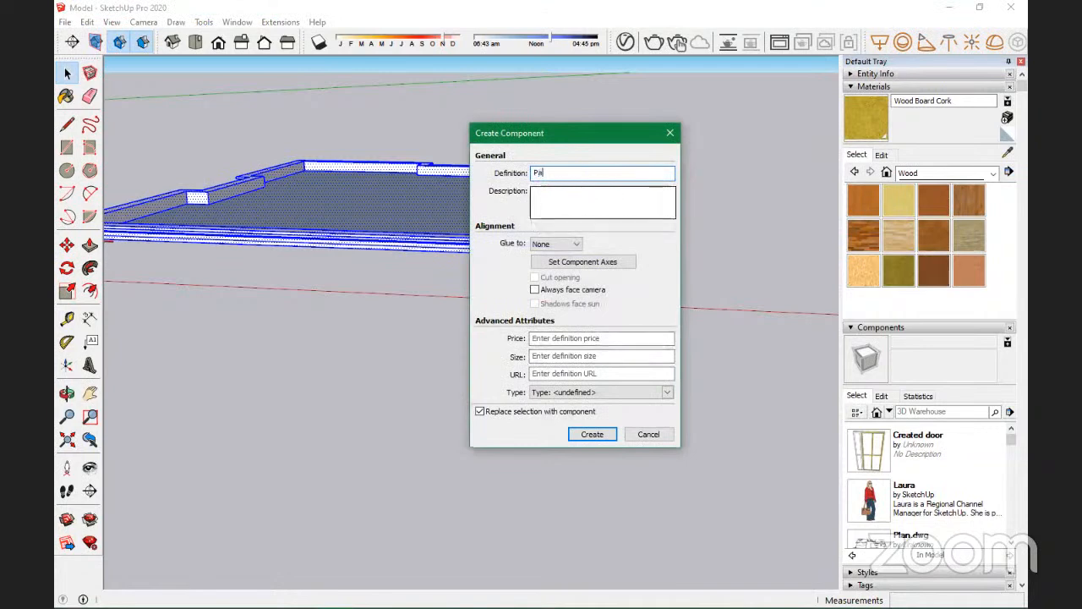
type("rapet")
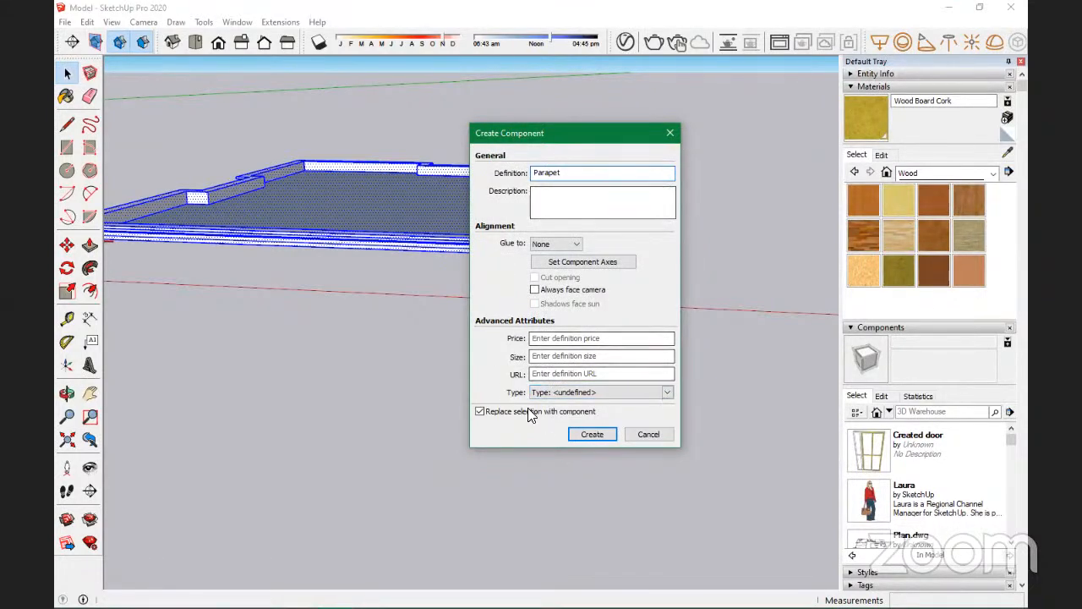
left_click(594, 435)
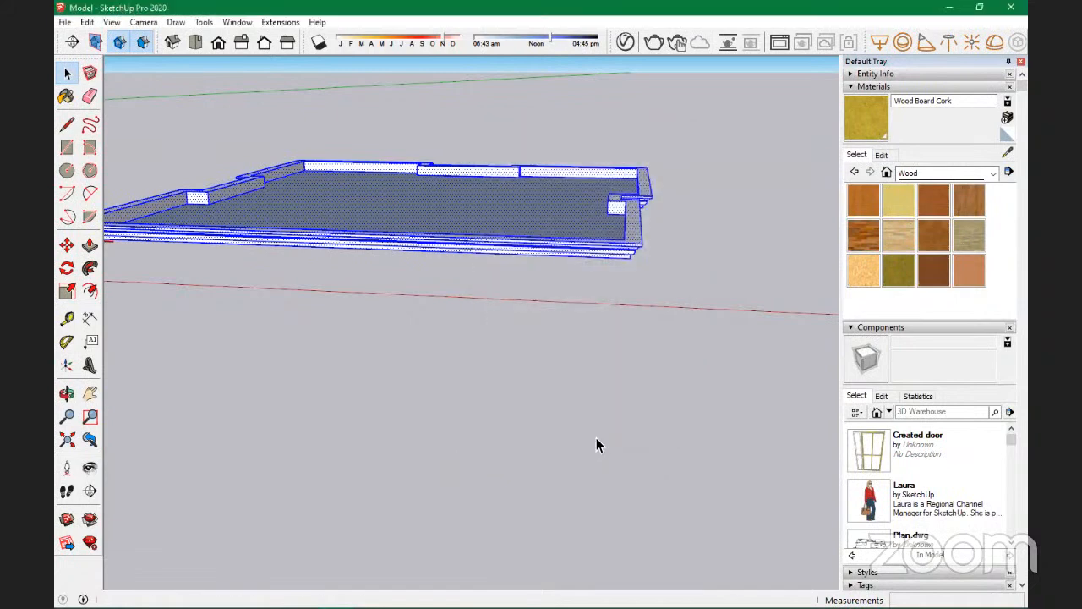
scroll(710, 285, "down", 3)
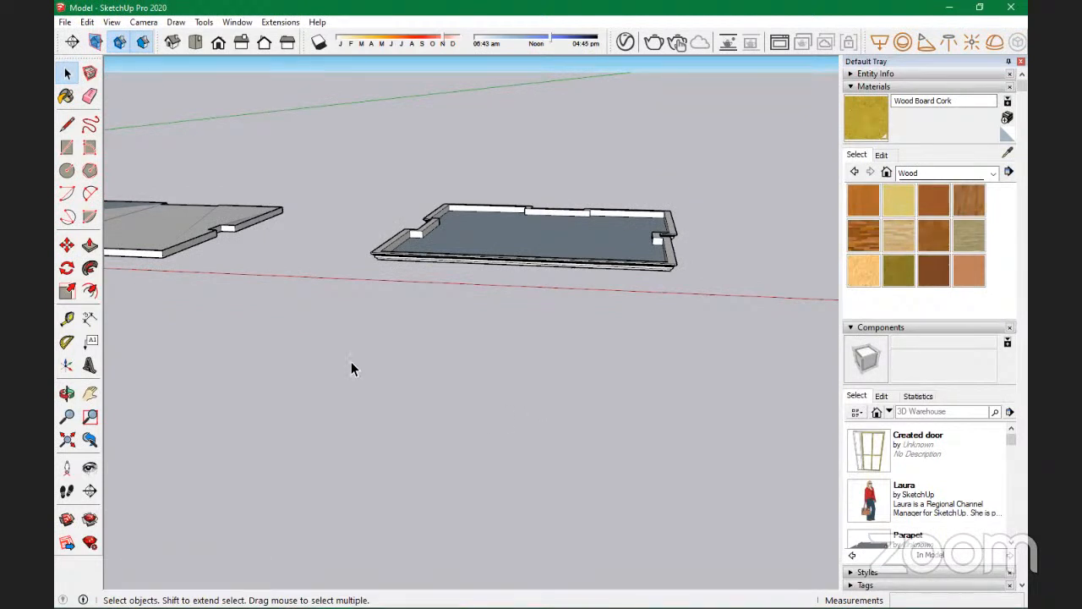
Step: Examine the parapet's curved, stepped moulding up close at its corner and along its sides
mouse_move(170, 607)
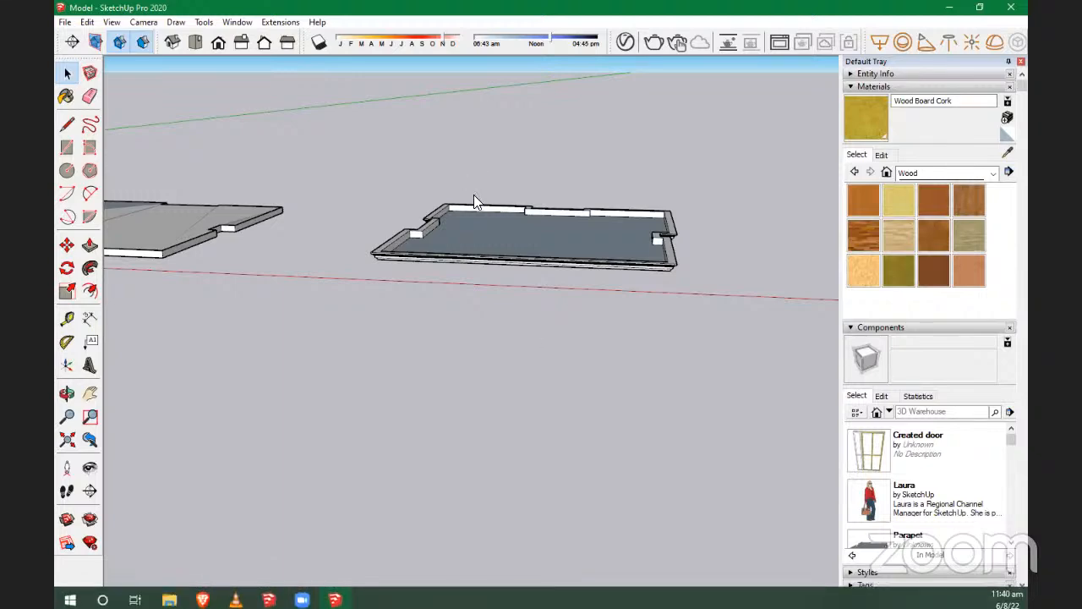
scroll(481, 217, "up", 5)
middle_click_drag(285, 304, 603, 266)
scroll(287, 328, "up", 2)
scroll(292, 327, "up", 2)
middle_click_drag(237, 354, 444, 335)
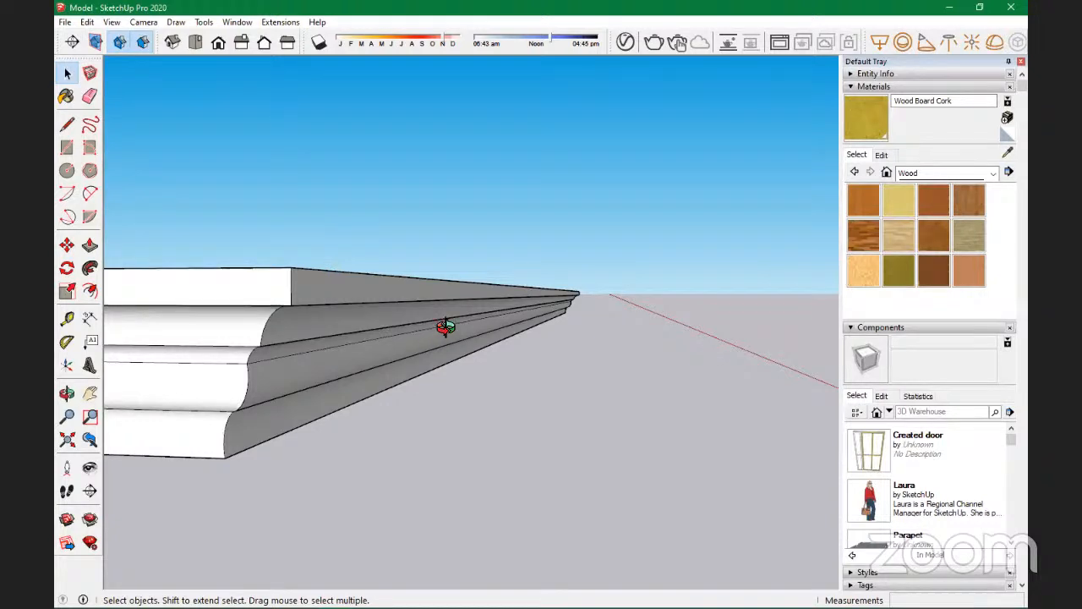
middle_click_drag(442, 327, 155, 321)
middle_click_drag(293, 358, 422, 363)
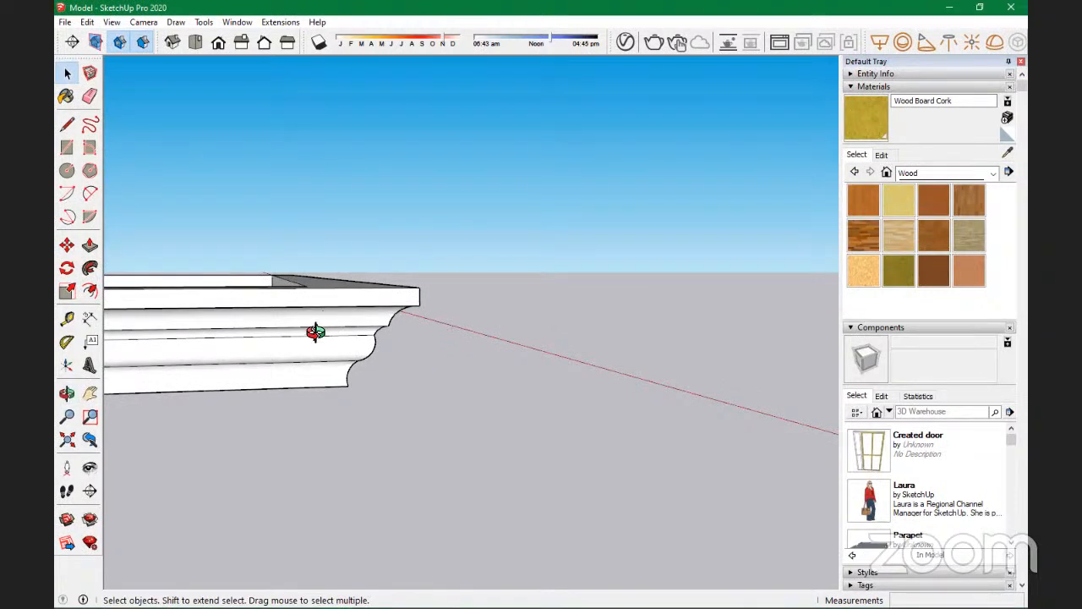
middle_click_drag(322, 324, 357, 210)
scroll(558, 281, "down", 5)
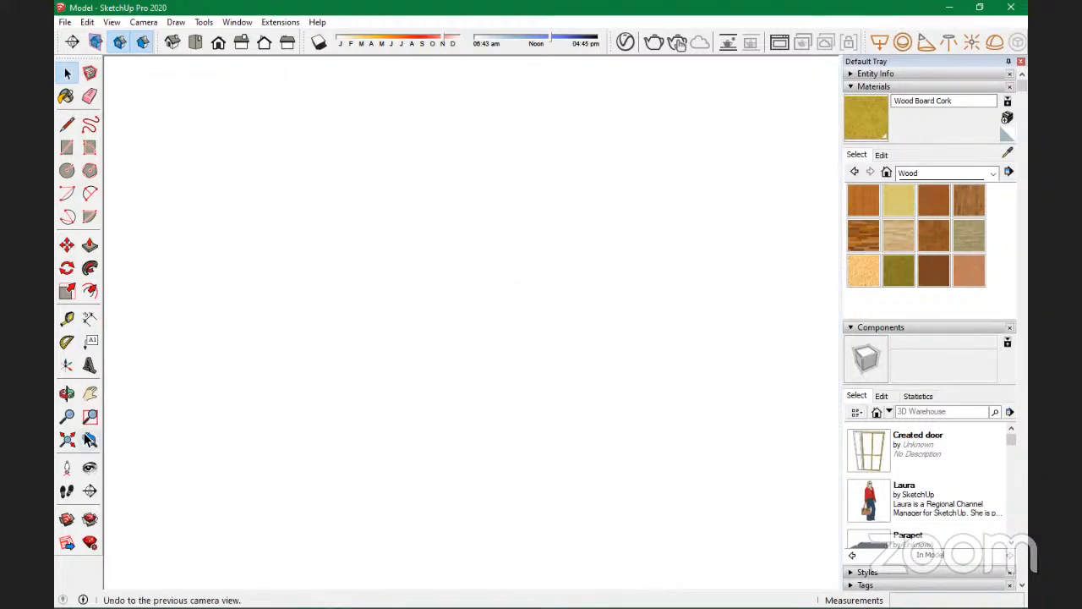
Step: Bring the whole model back into view and look over the house copies, the roof slab and the parapet
left_click(89, 440)
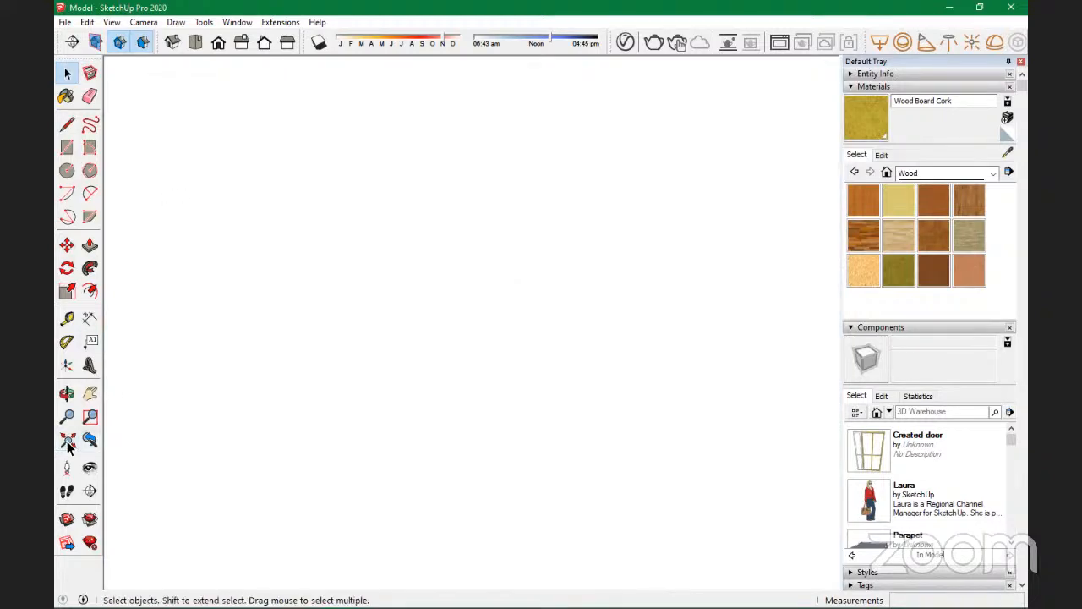
middle_click_drag(342, 294, 507, 262)
scroll(517, 254, "up", 3)
scroll(521, 256, "up", 5)
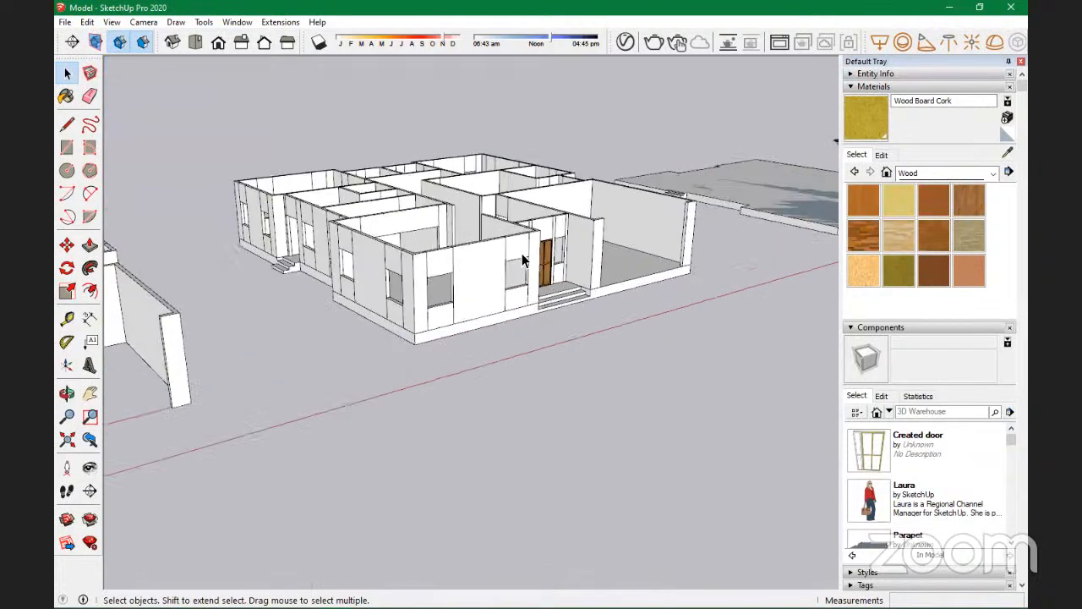
scroll(466, 308, "down", 3)
scroll(463, 295, "down", 3)
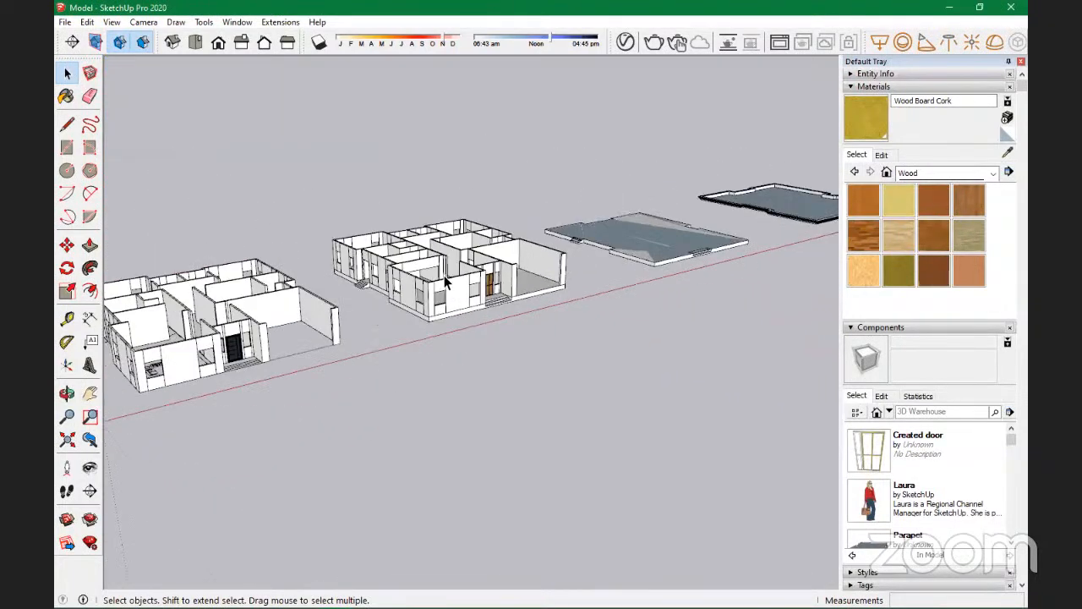
scroll(444, 279, "down", 3)
scroll(444, 289, "down", 2)
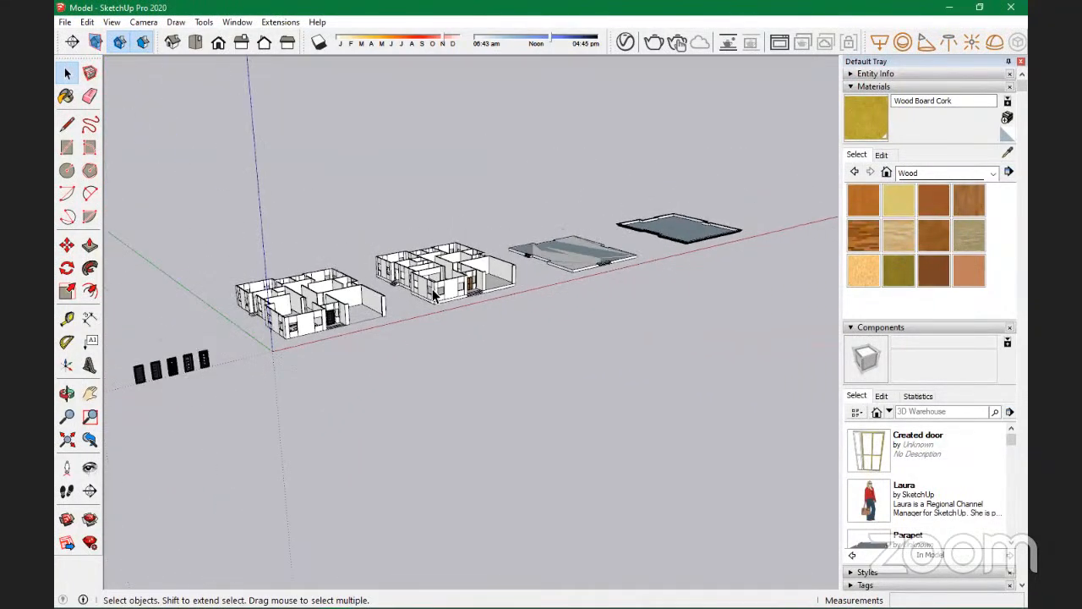
scroll(268, 317, "down", 2)
scroll(539, 296, "down", 1)
scroll(527, 269, "up", 8)
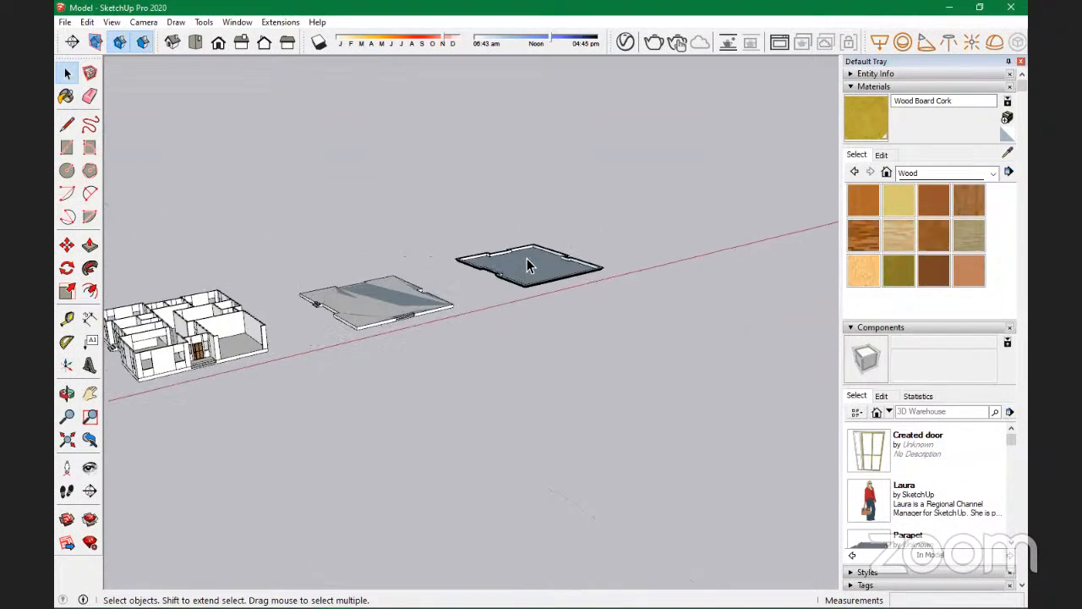
Step: Examine the standalone parapet's moulding profile from low angles at its front corner, along its edges and from a distance
middle_click_drag(429, 370, 372, 293)
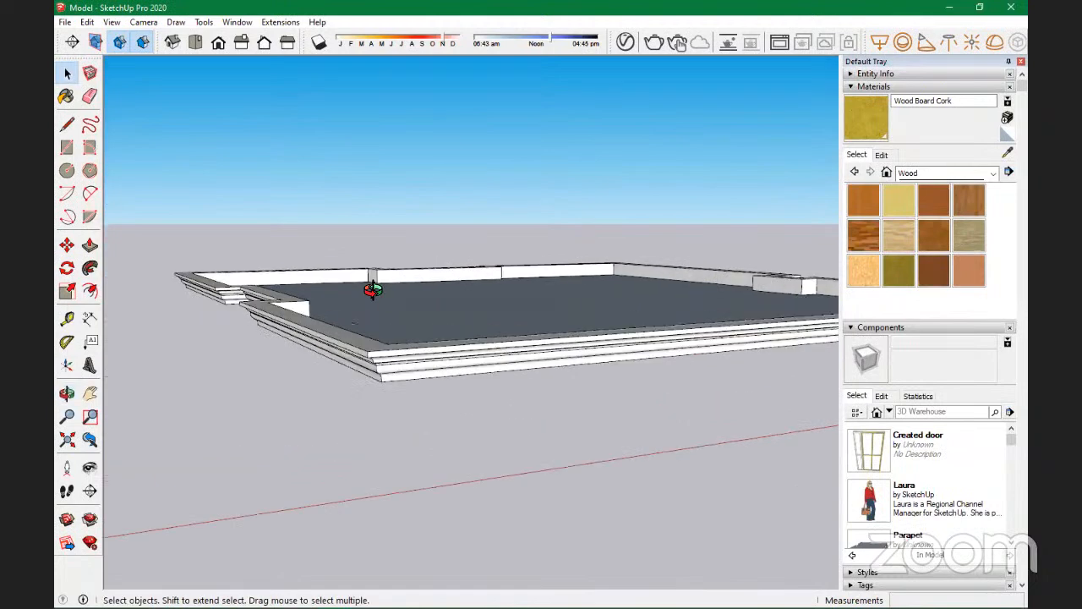
scroll(435, 330, "up", 2)
scroll(275, 441, "up", 2)
middle_click_drag(275, 442, 684, 375)
scroll(606, 411, "down", 3)
scroll(648, 375, "up", 5)
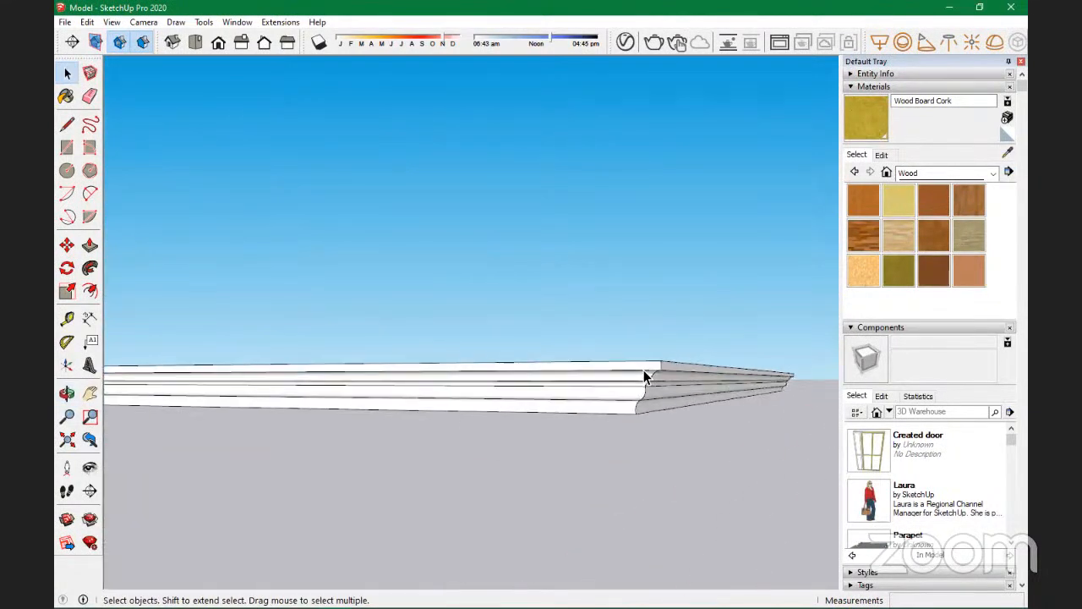
middle_click_drag(616, 406, 652, 412)
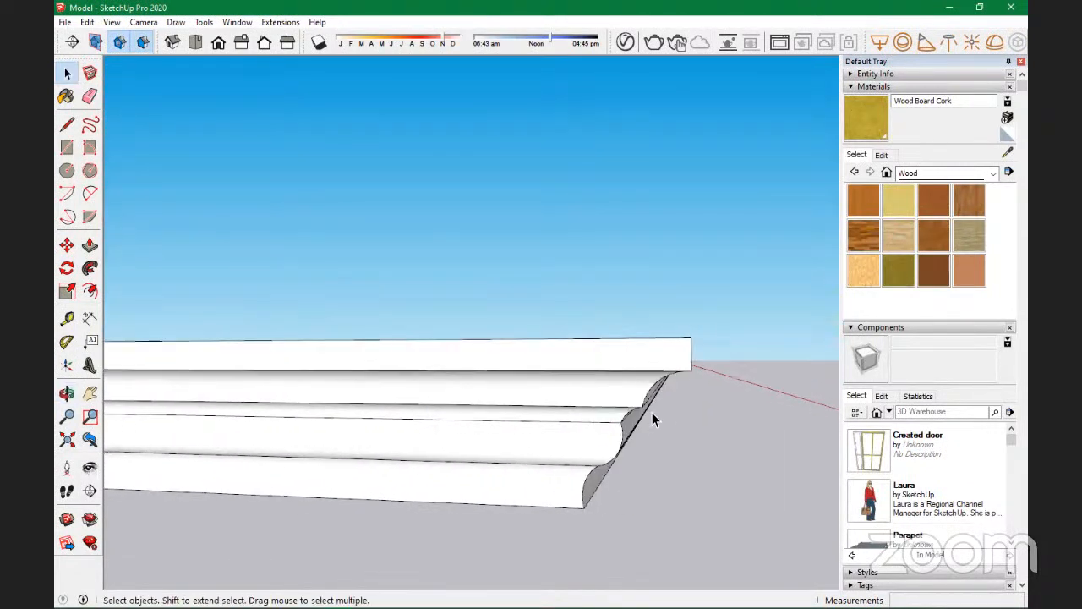
scroll(638, 421, "up", 4)
middle_click_drag(586, 400, 457, 432)
scroll(442, 406, "down", 6)
middle_click_drag(605, 415, 594, 357)
scroll(598, 356, "up", 2)
scroll(603, 324, "down", 10)
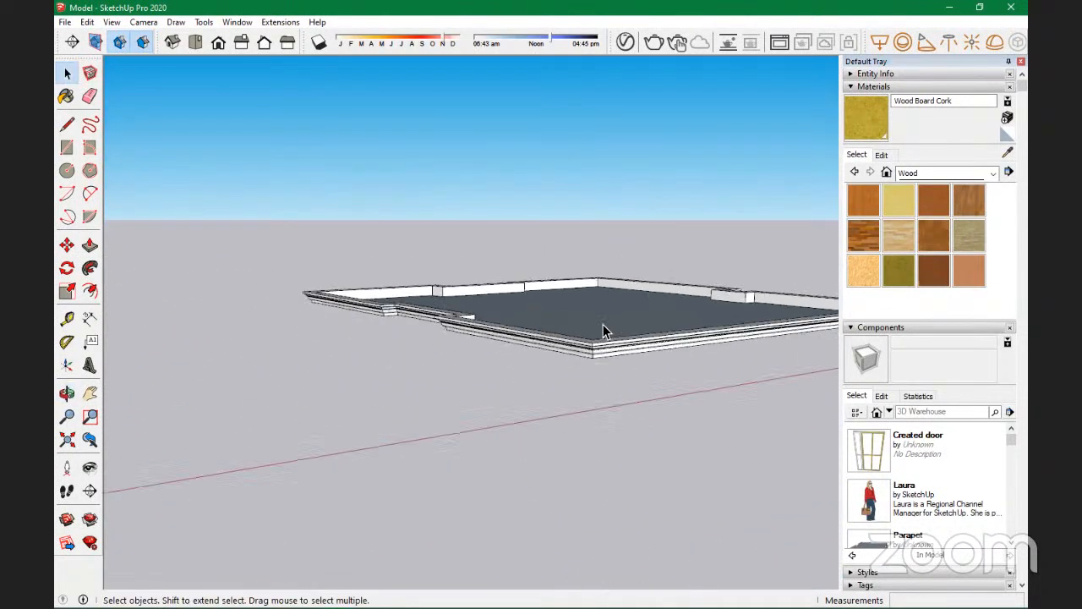
scroll(602, 323, "up", 5)
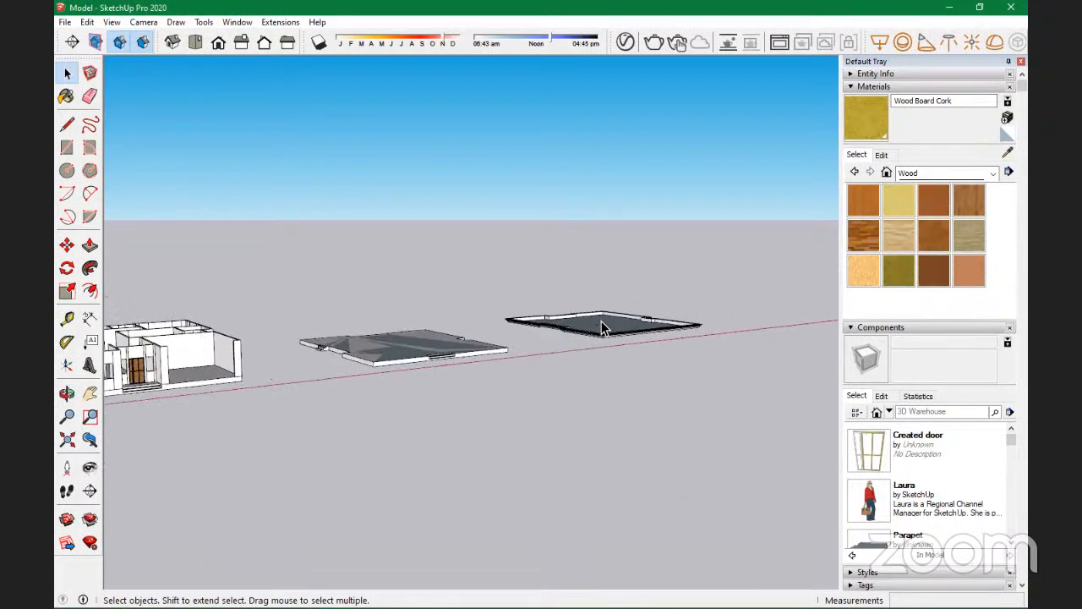
Step: Copy the standalone parapet from its lower front corner onto the top front wall corner of the house with the wooden door
left_click(609, 328)
scroll(627, 329, "up", 3)
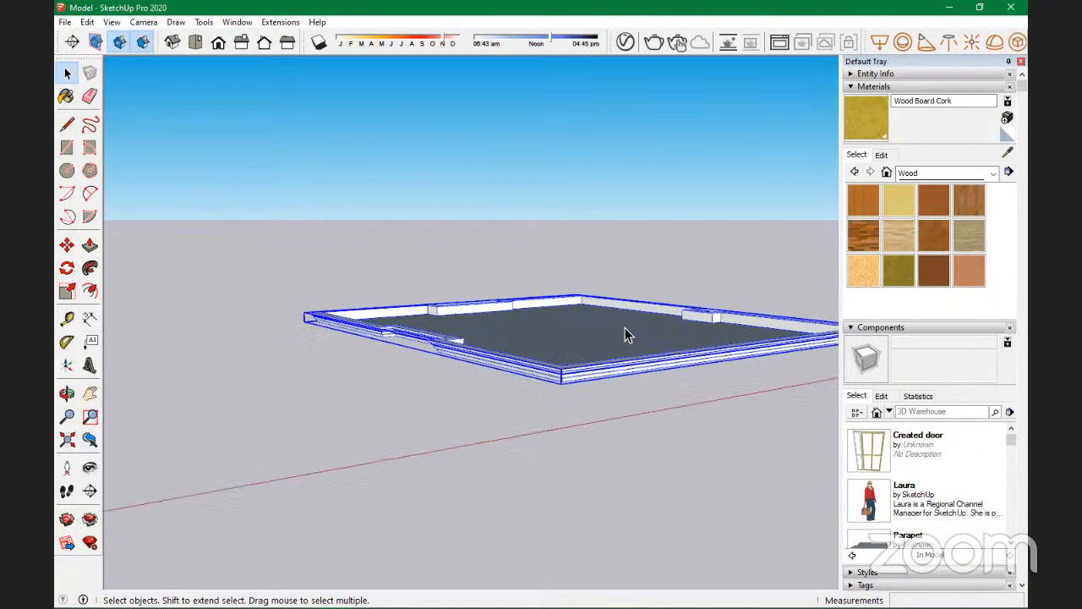
left_click(67, 245)
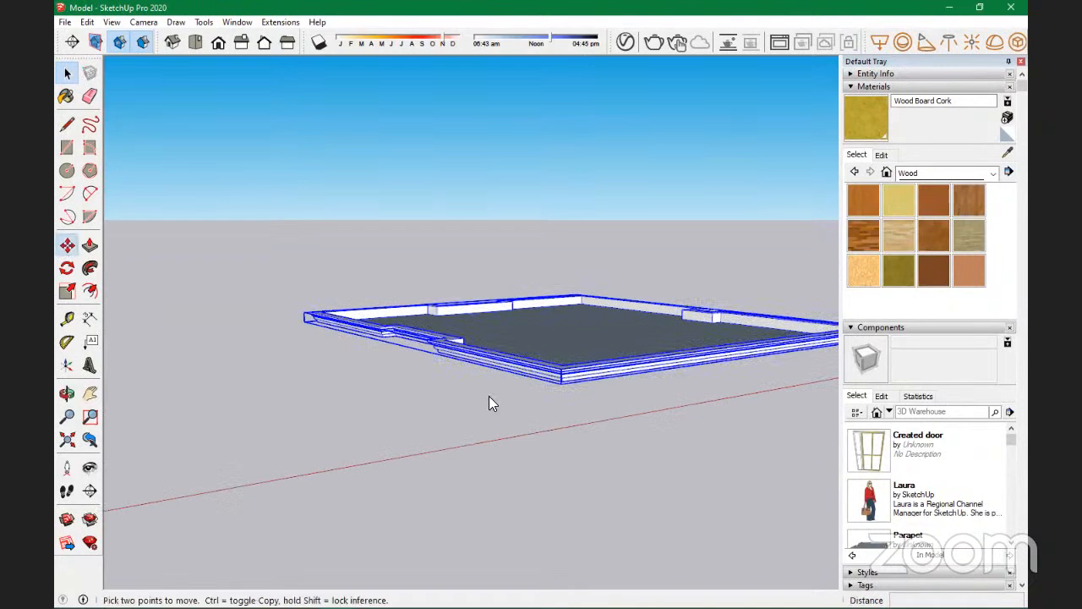
scroll(643, 359, "up", 3)
scroll(471, 418, "up", 2)
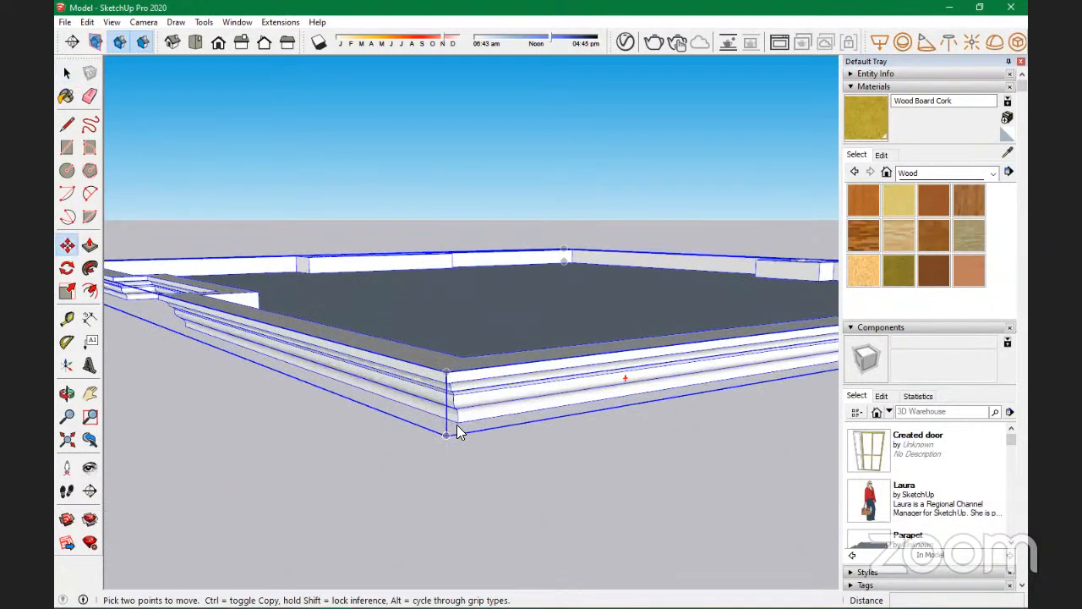
scroll(461, 427, "up", 1)
scroll(467, 432, "up", 3)
key("ctrl")
left_click(440, 420)
scroll(466, 411, "down", 6)
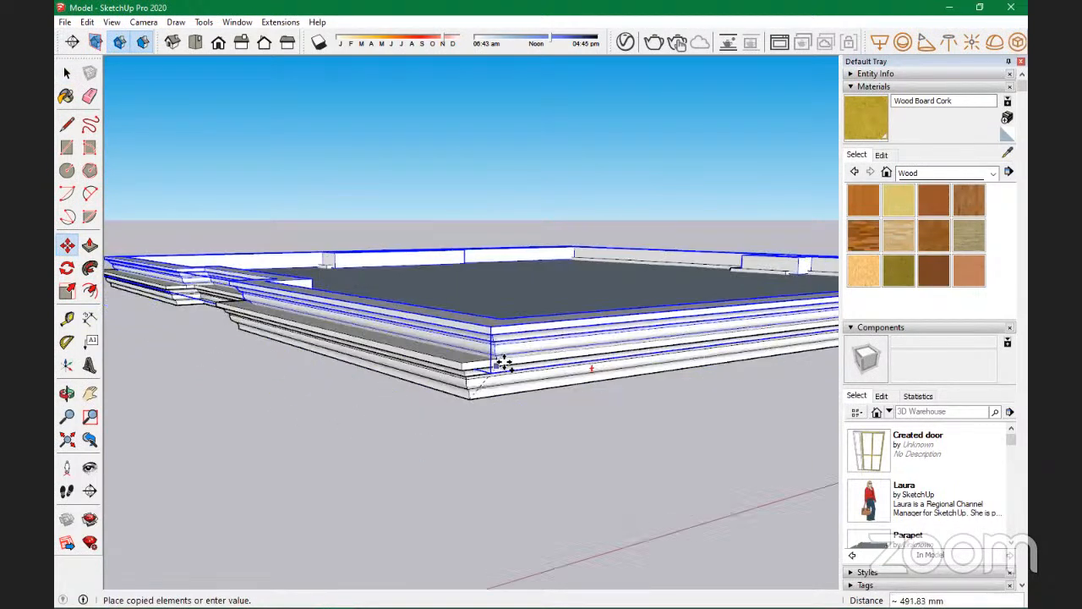
scroll(522, 338, "down", 6)
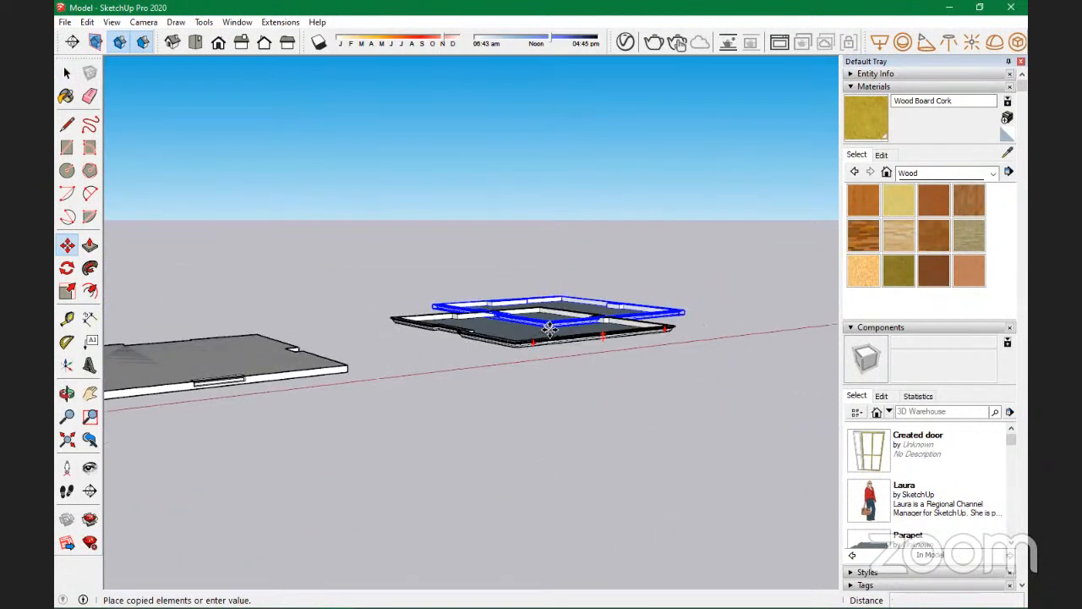
scroll(287, 338, "up", 5)
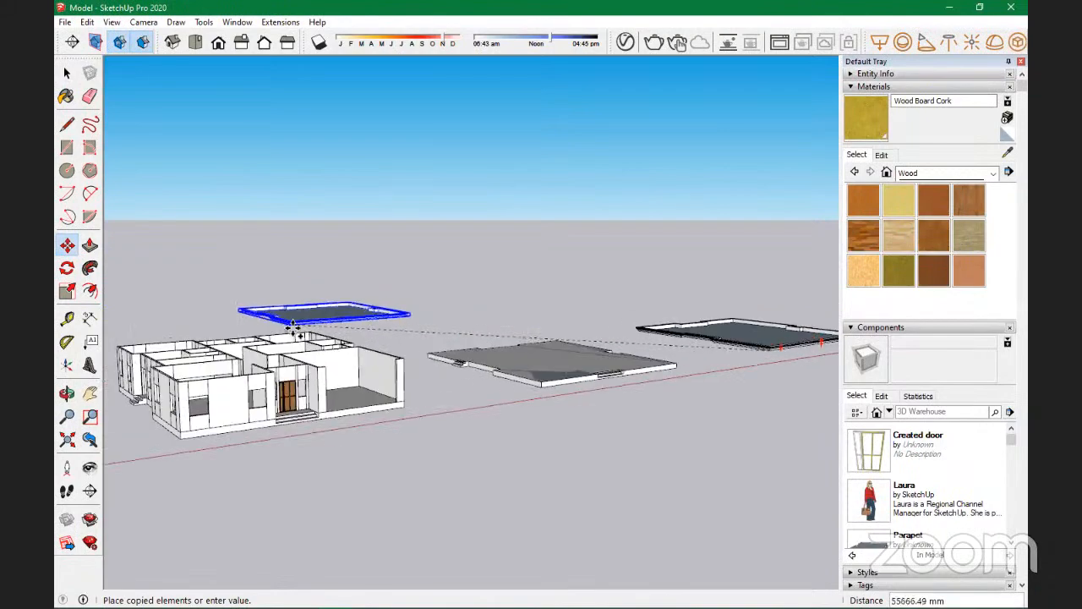
scroll(279, 347, "down", 6)
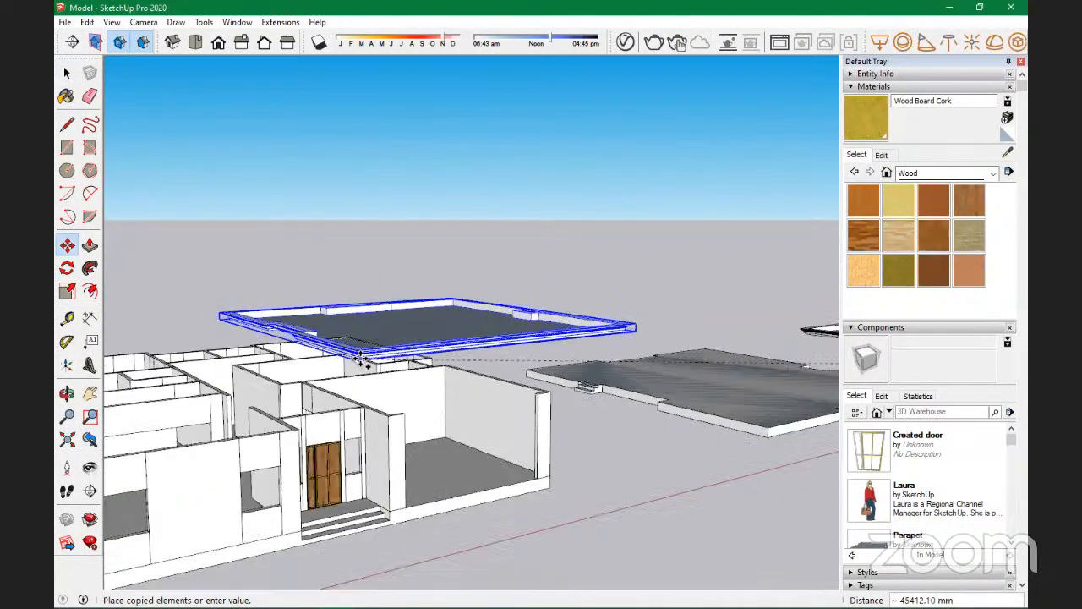
scroll(203, 416, "up", 3)
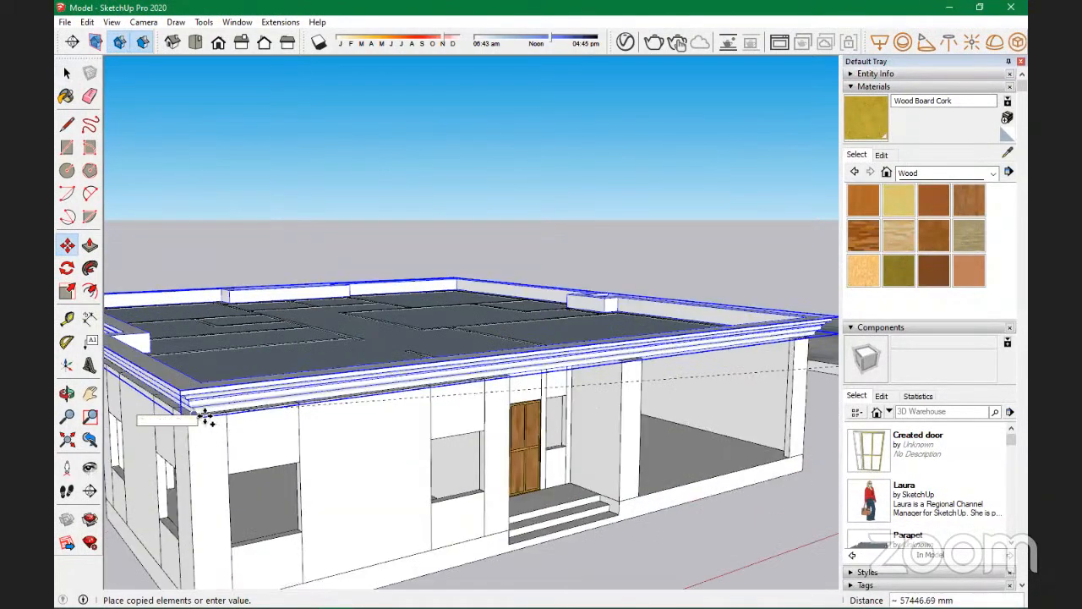
left_click(174, 416)
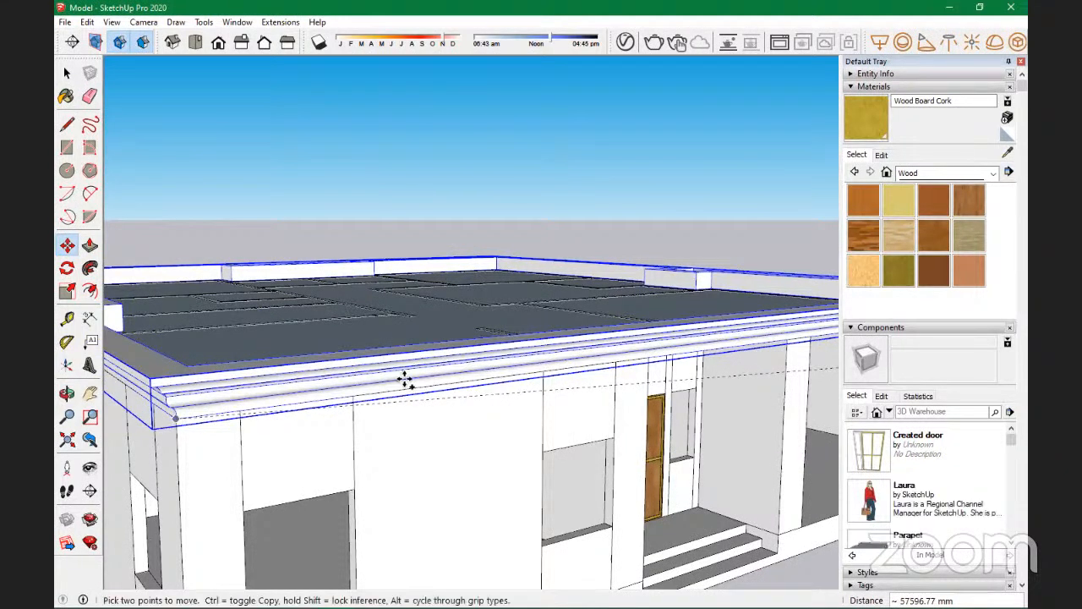
Step: Copy the placed parapet onto the house with the black door, using matching front window corners as reference points, and clear the selection
scroll(644, 346, "down", 5)
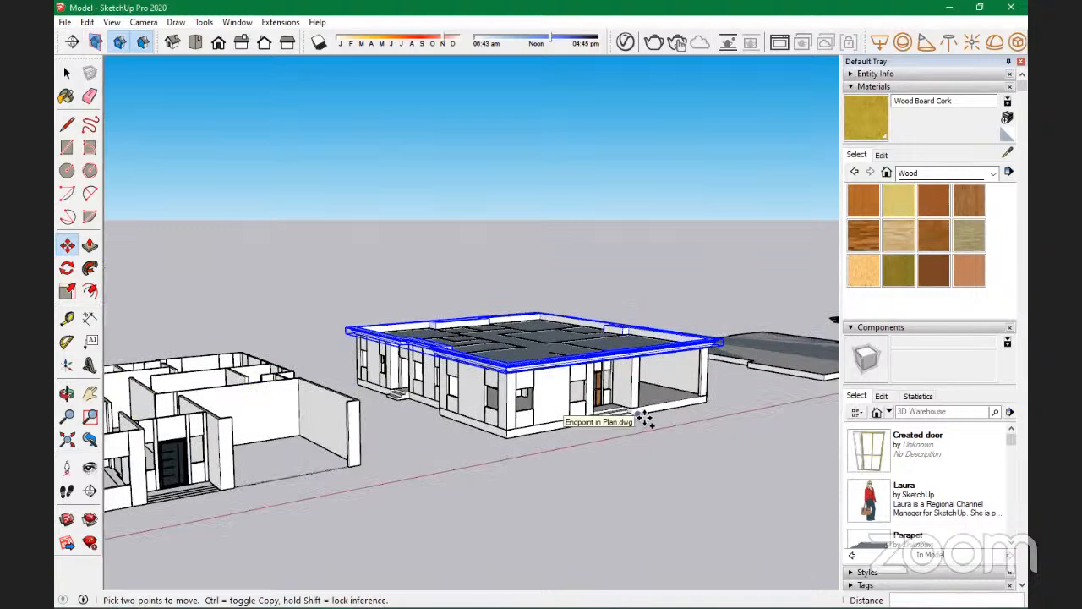
key("ctrl")
left_click(535, 413)
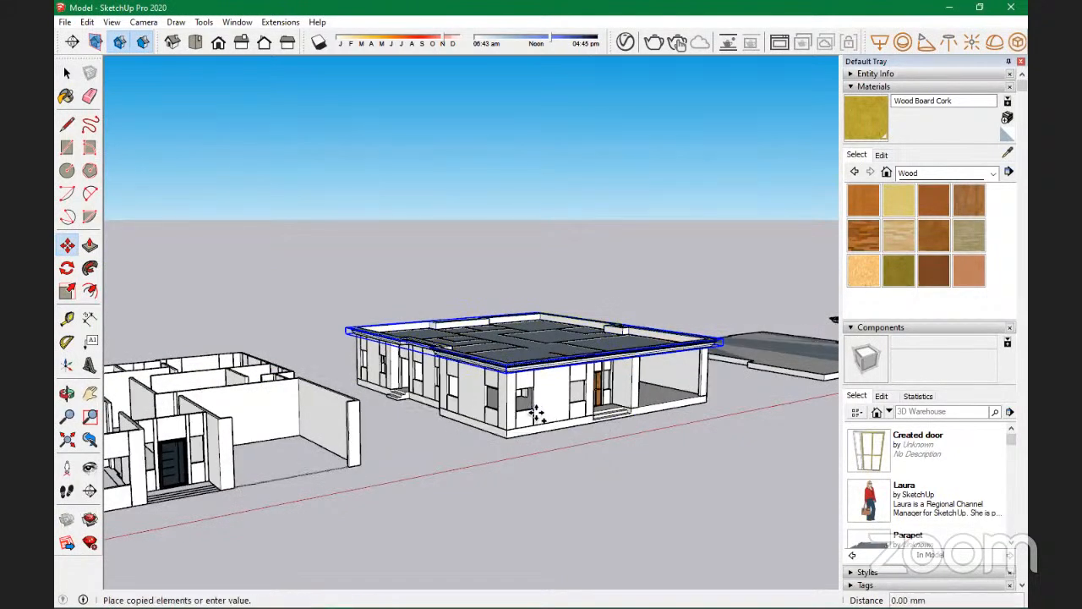
scroll(536, 412, "down", 3)
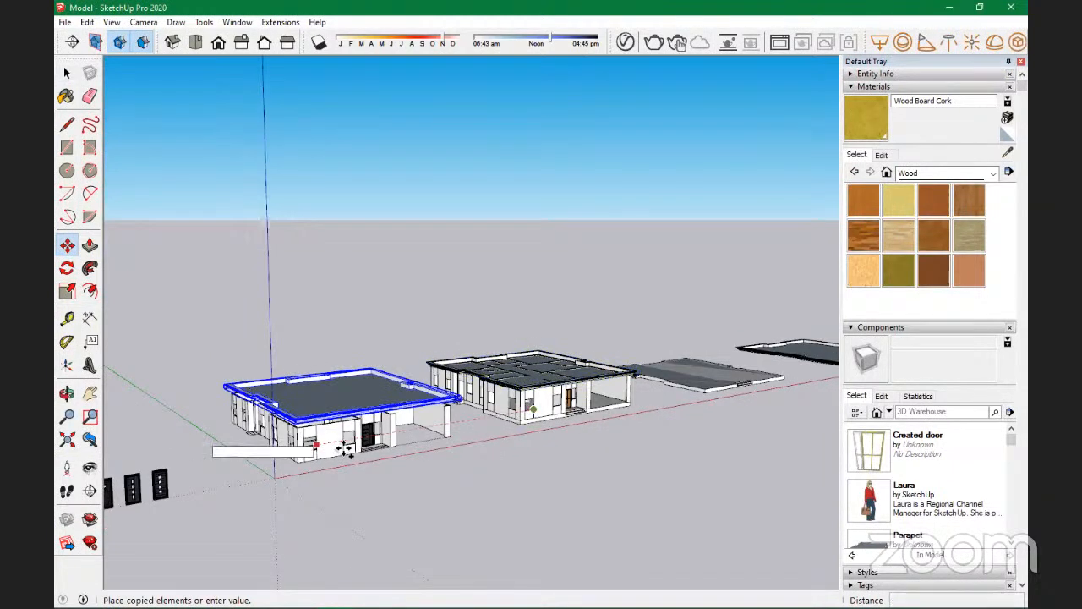
scroll(301, 461, "up", 5)
scroll(303, 465, "up", 3)
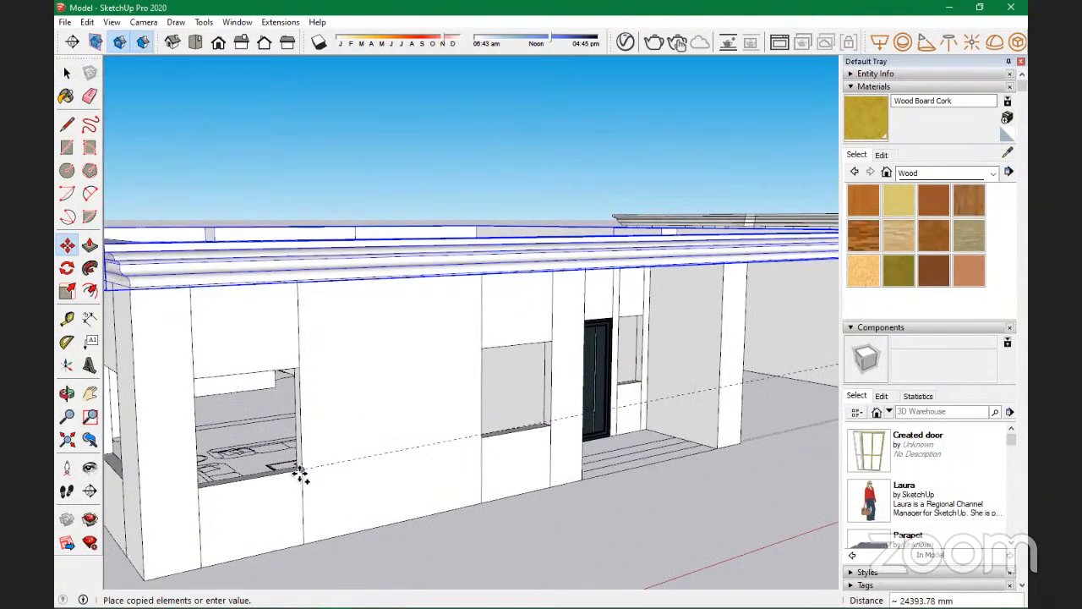
left_click(301, 469)
key("space")
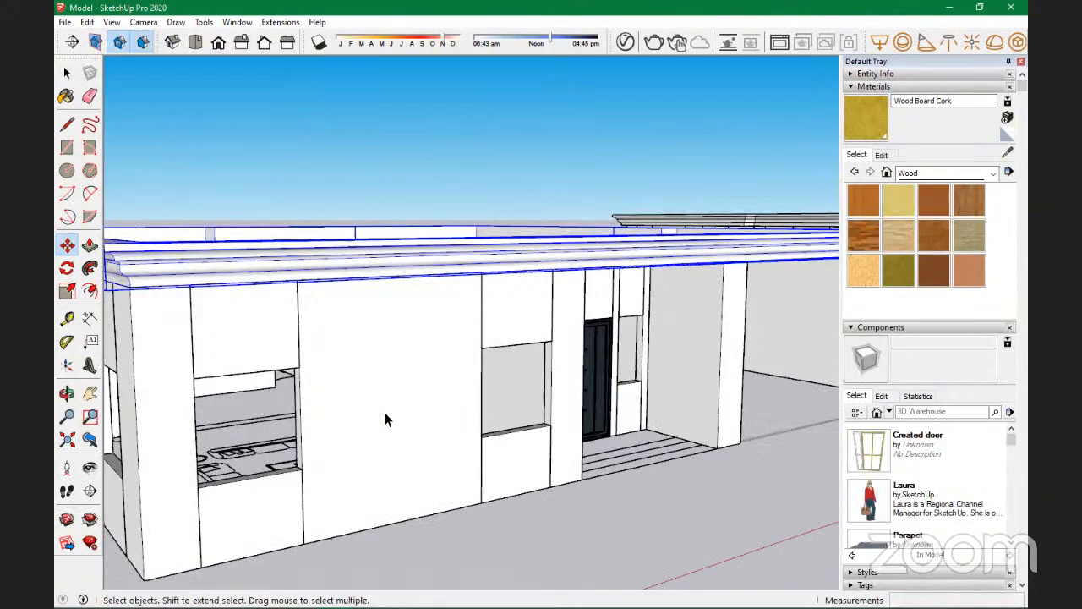
scroll(394, 399, "down", 5)
scroll(389, 385, "down", 3)
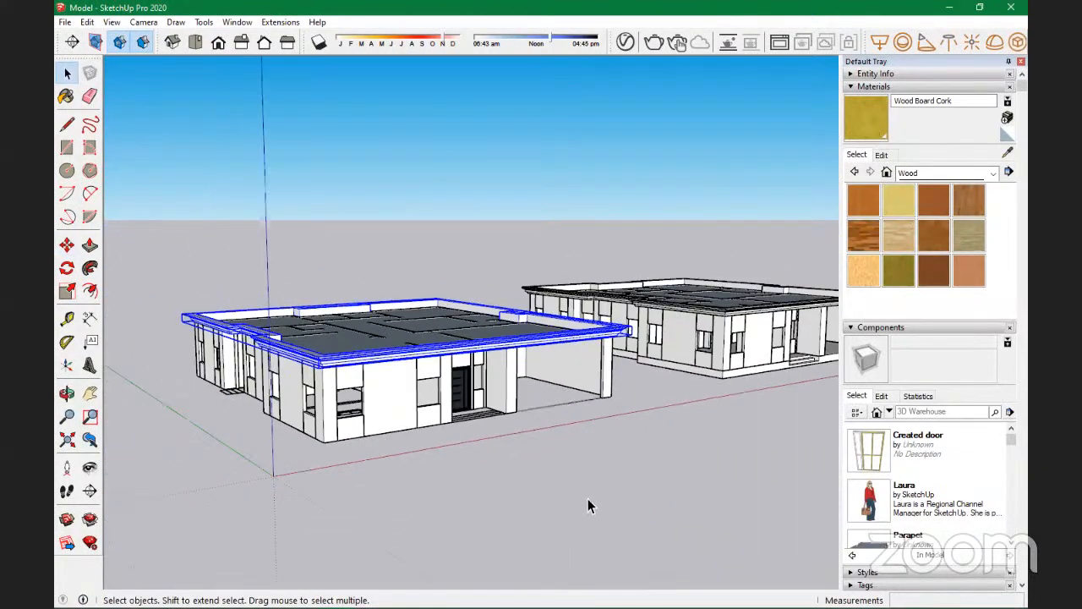
left_click(594, 496)
Step: Inspect both houses with their parapets from the front, back and sides, including the standard Front view, and the row of model parts
middle_click_drag(540, 446, 214, 90)
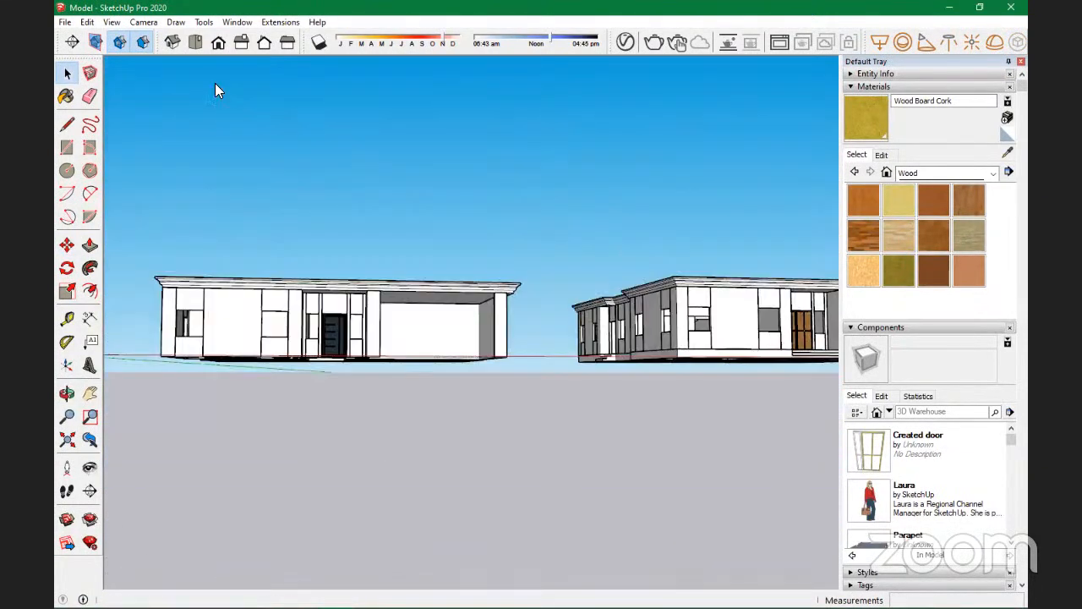
left_click(218, 42)
scroll(423, 397, "down", 2)
scroll(632, 341, "up", 5)
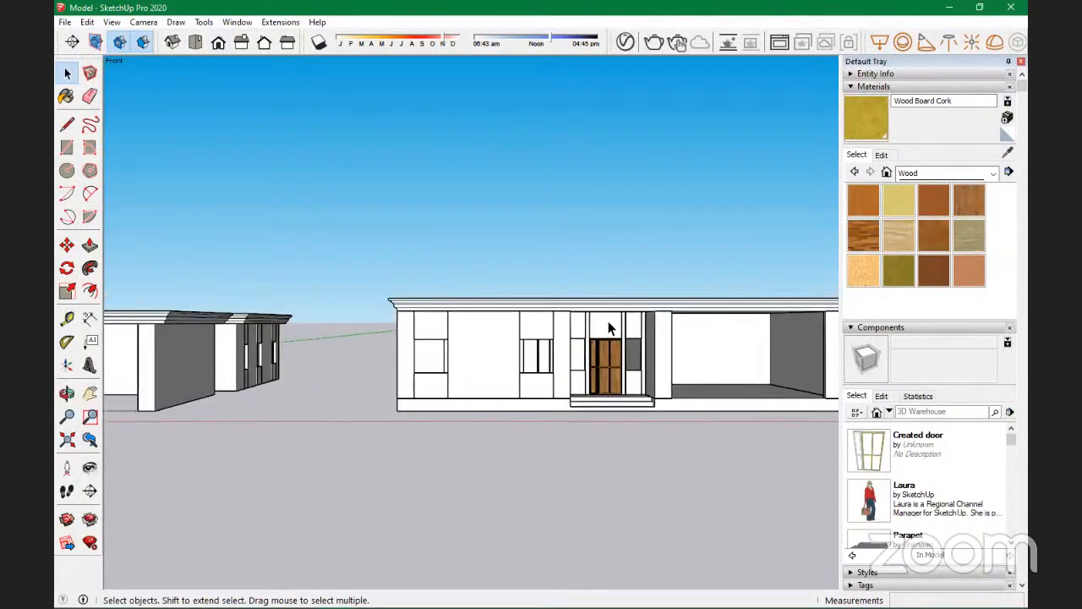
middle_click_drag(608, 320, 273, 302)
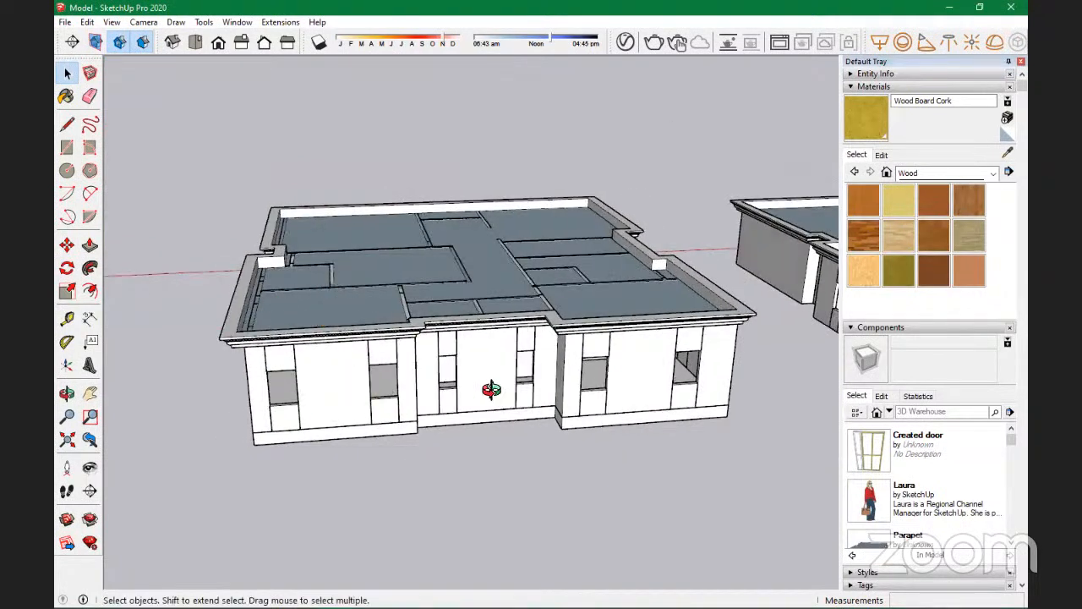
middle_click_drag(255, 387, 383, 417)
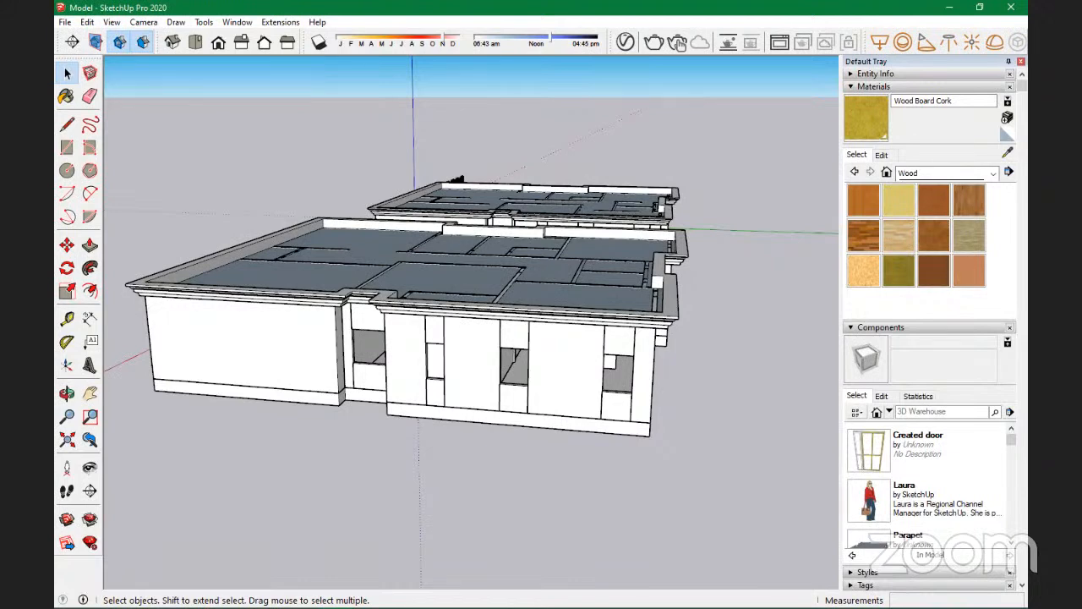
scroll(360, 334, "down", 6)
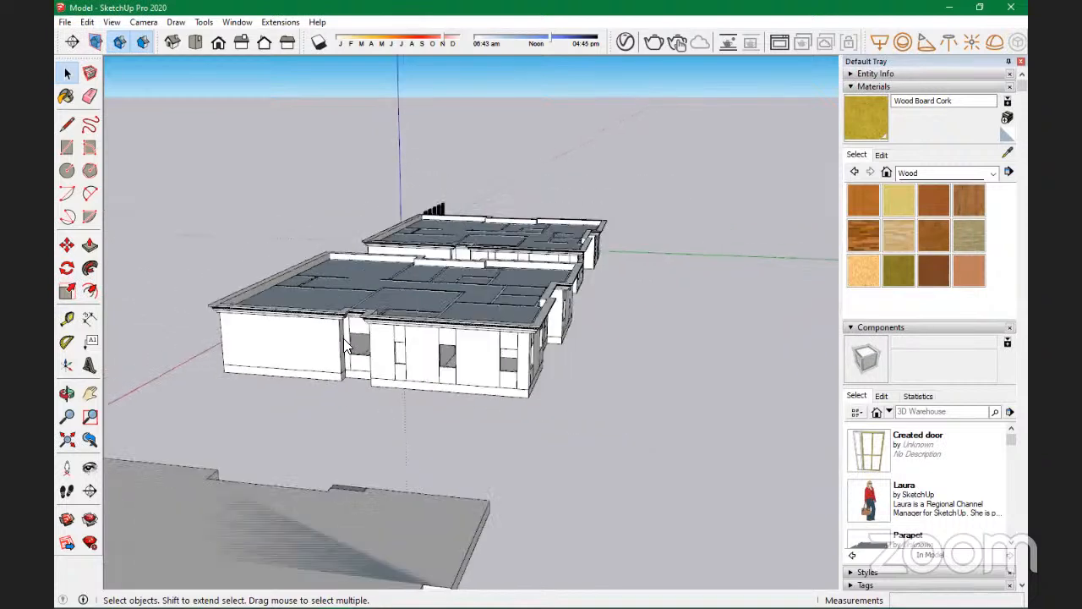
scroll(354, 328, "down", 2)
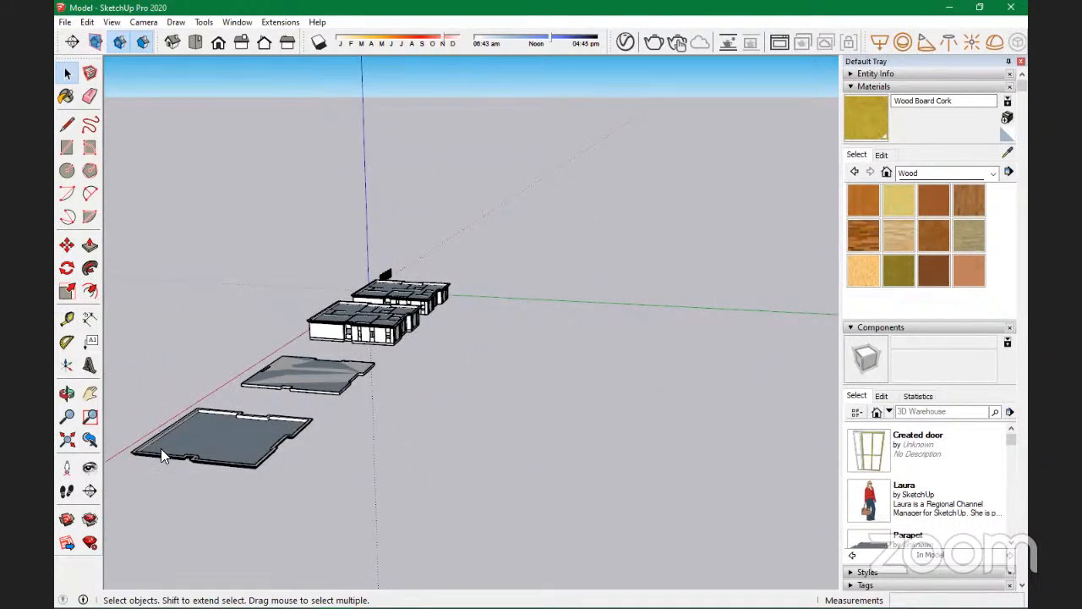
middle_click_drag(310, 514, 127, 449)
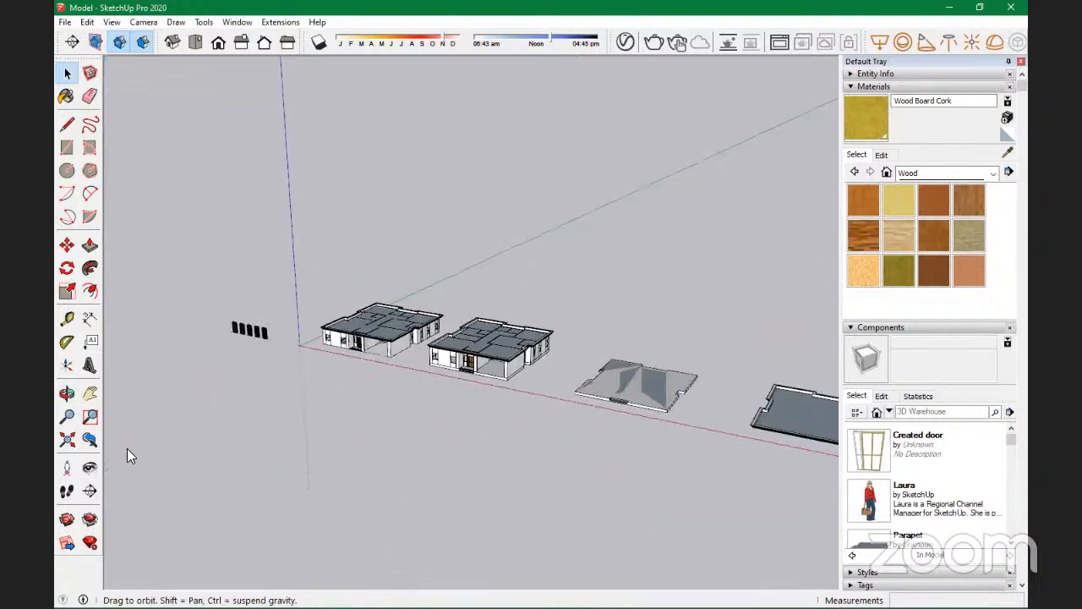
Step: Insert the door handle SketchUp file from the K.C Tasks folder into the model, on open ground in front of the row of doors
mouse_move(457, 607)
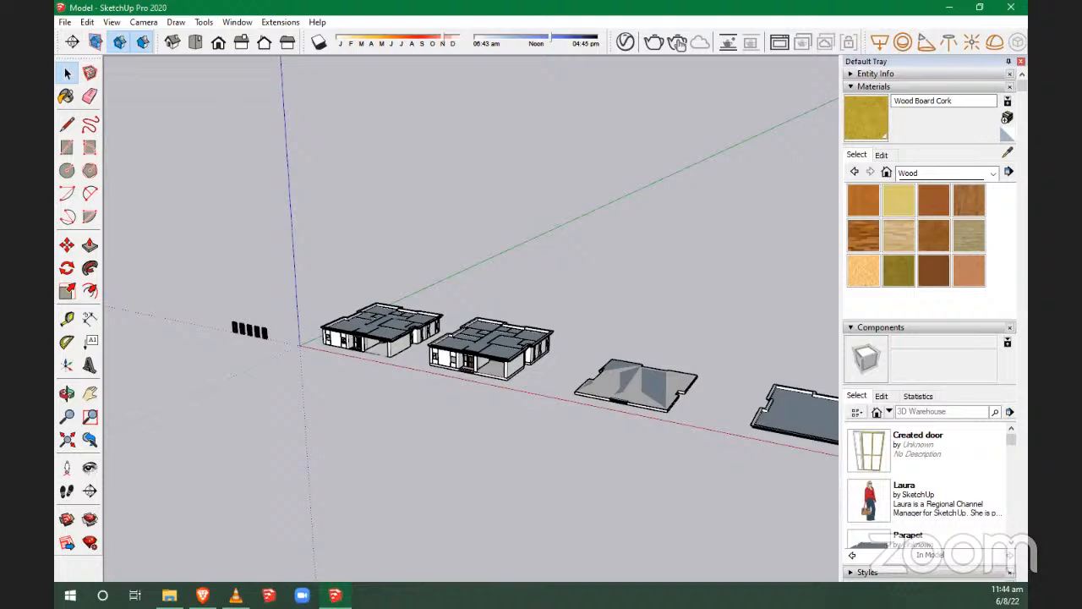
left_click(314, 350)
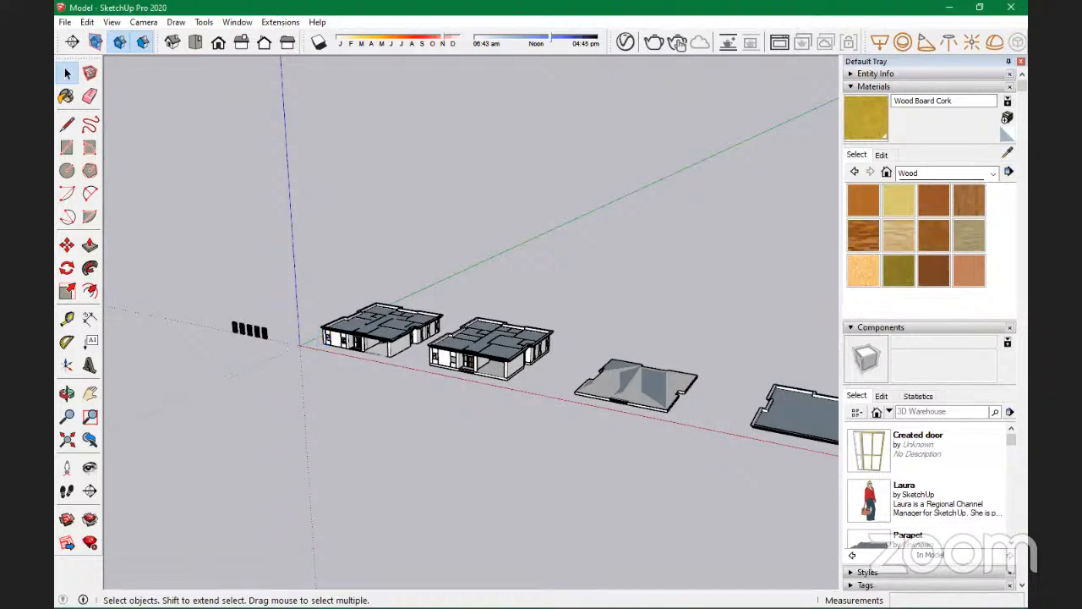
mouse_move(335, 605)
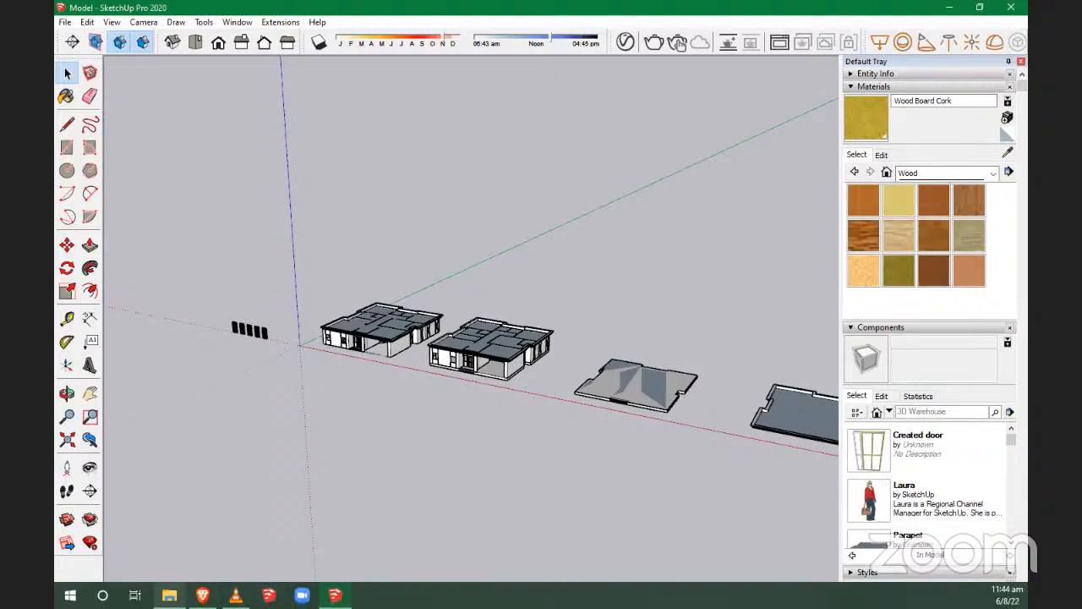
left_click(169, 596)
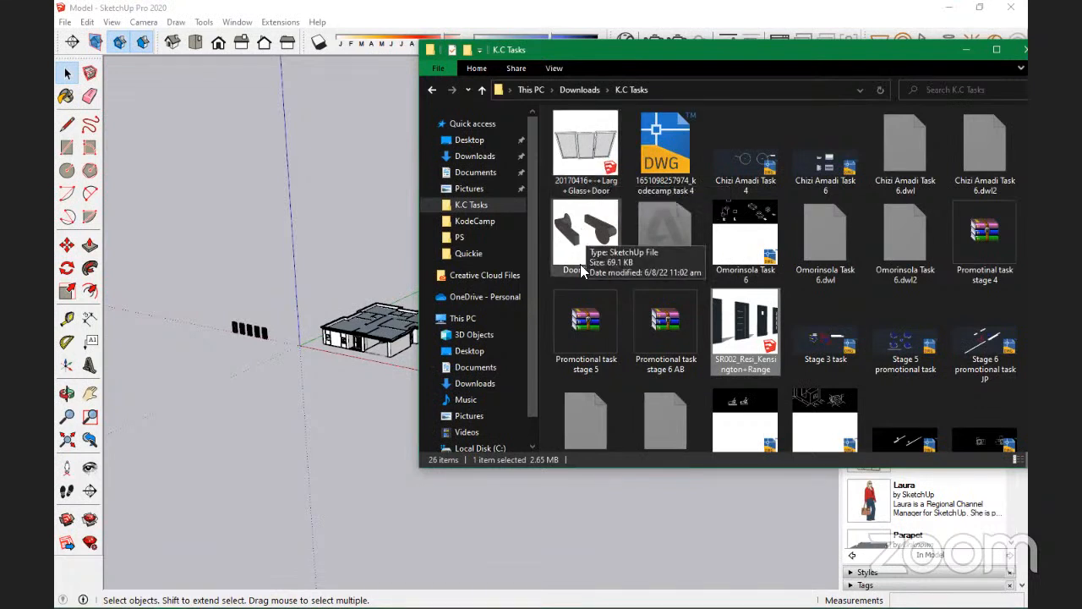
mouse_move(592, 233)
left_mouse_down()
mouse_move(608, 241)
mouse_move(225, 456)
left_mouse_up()
left_click(225, 456)
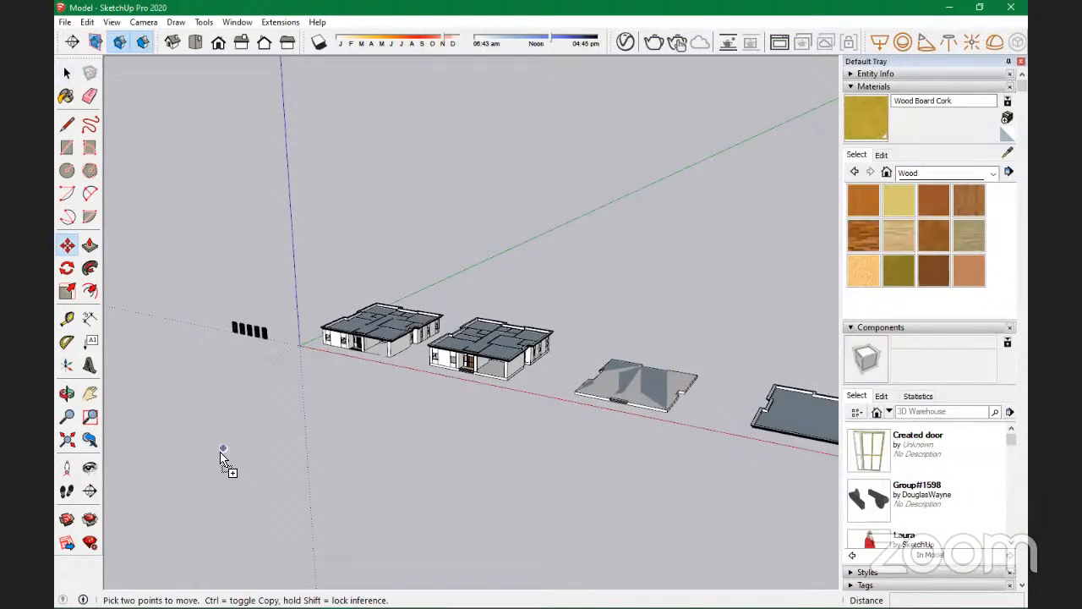
scroll(225, 456, "up", 6)
scroll(225, 447, "up", 5)
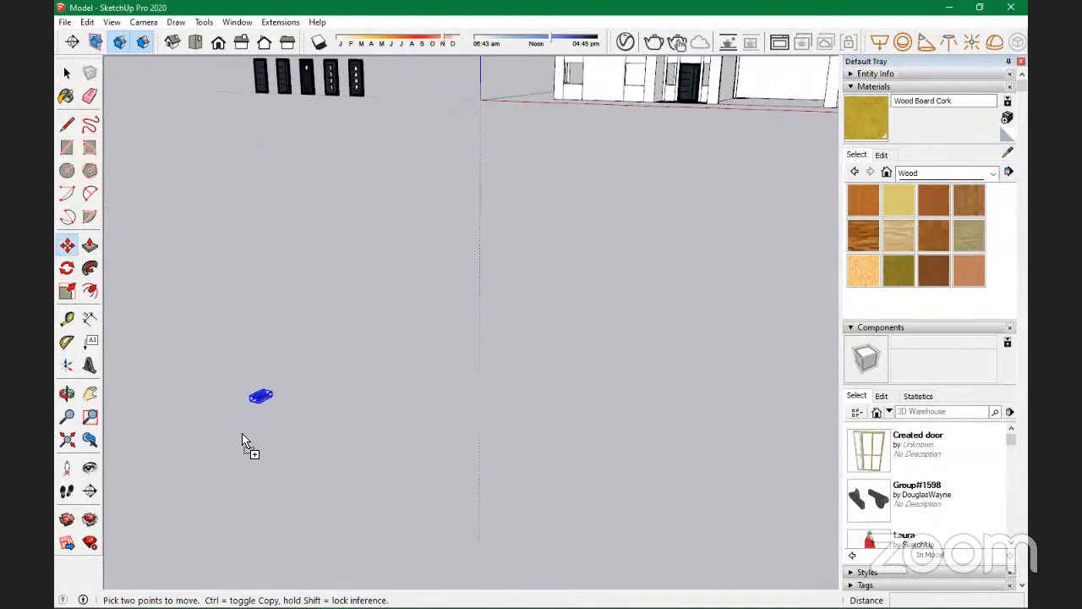
scroll(260, 439, "down", 6)
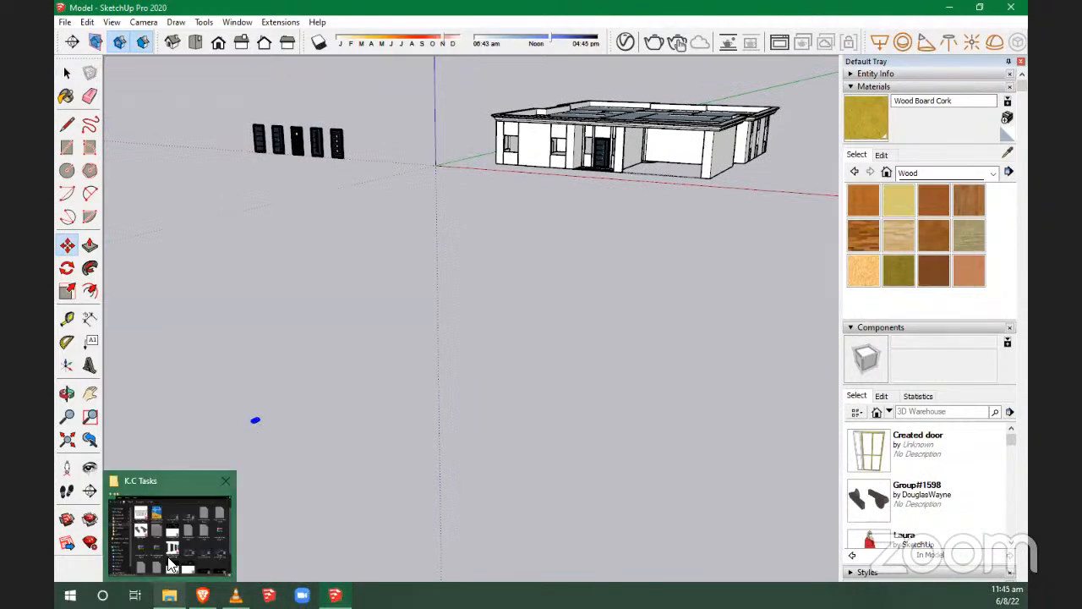
Step: Examine the 3D model export formats, using the K.C Tasks folder in Downloads as destination and 3DS File as the file type
left_click(64, 22)
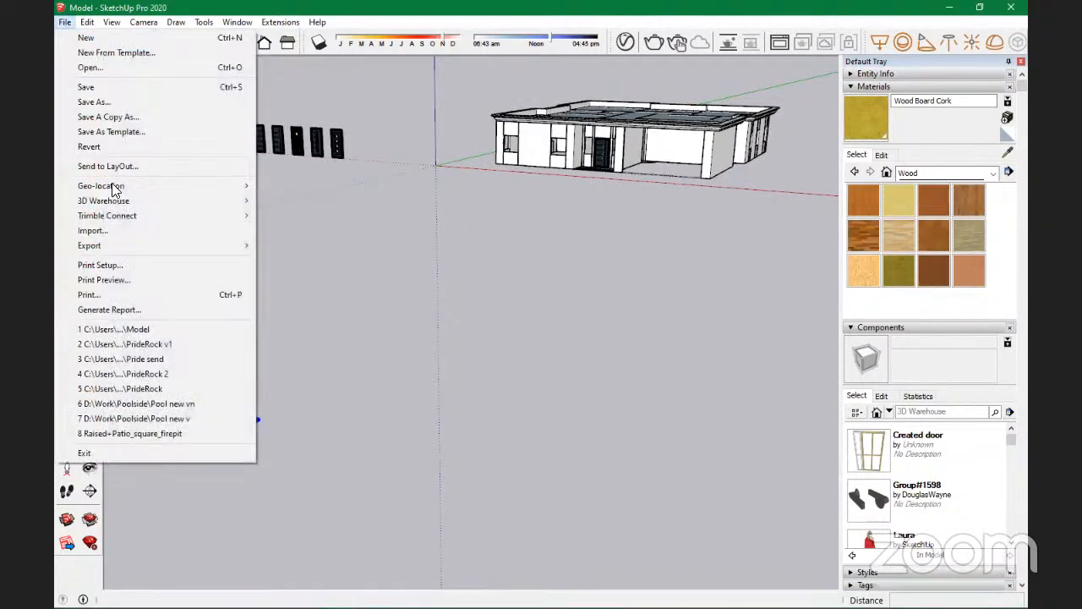
mouse_move(177, 241)
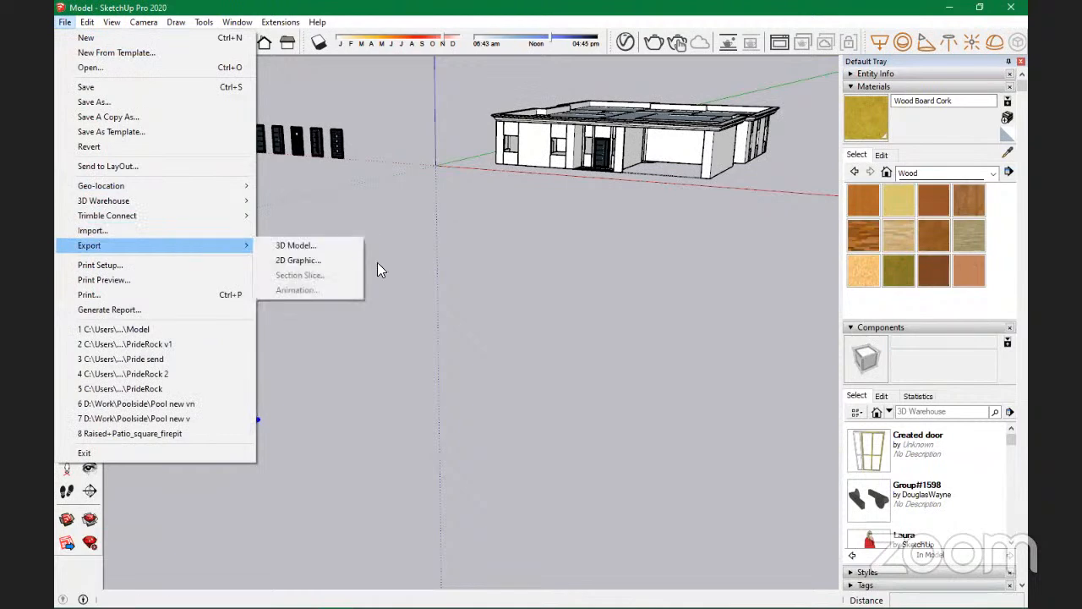
left_click(302, 247)
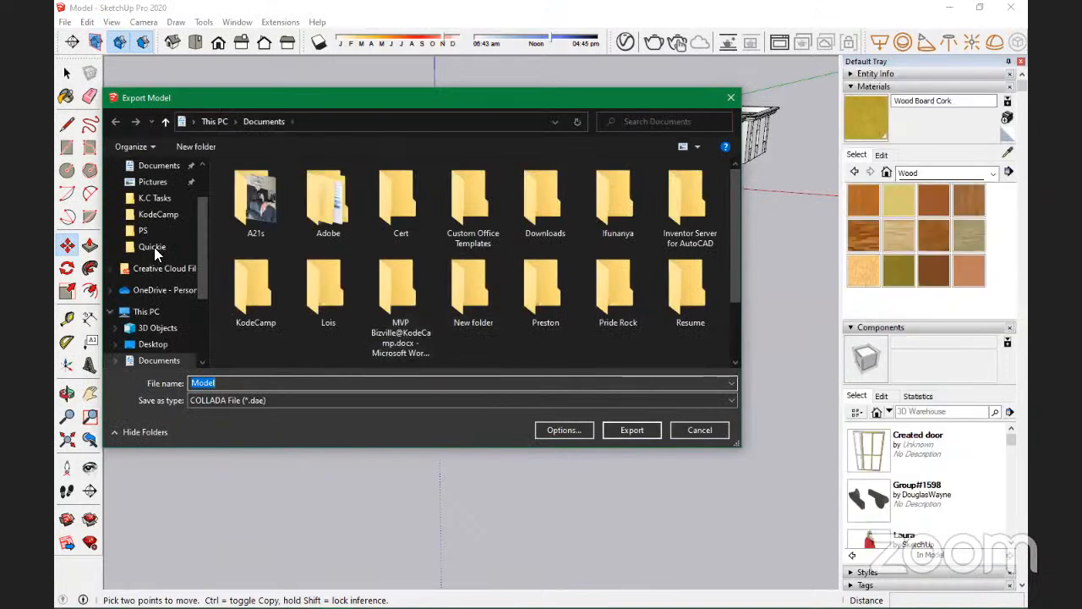
scroll(164, 287, "down", 2)
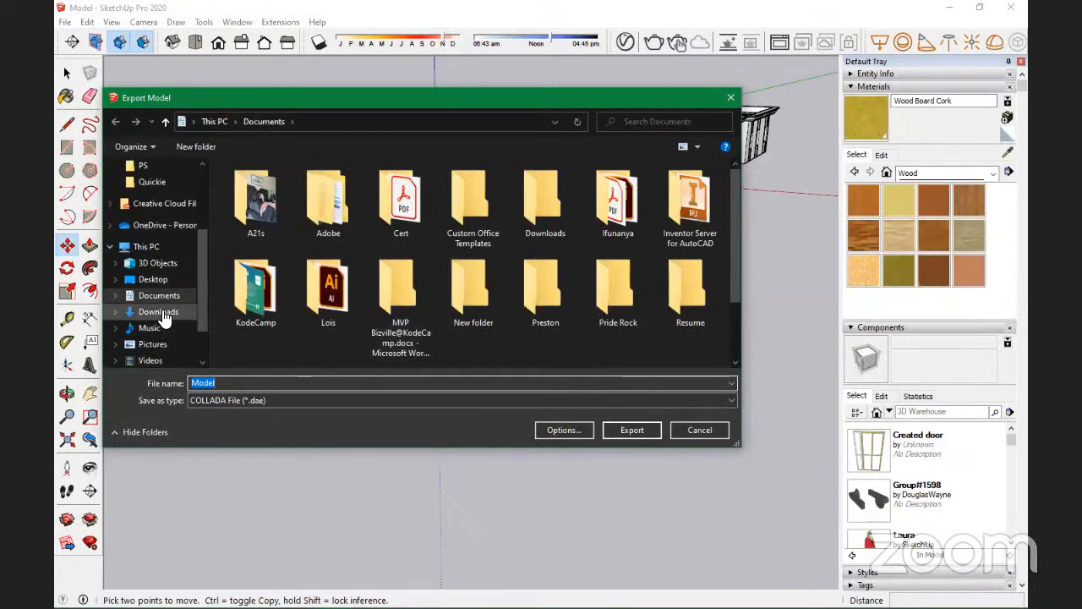
left_click(161, 312)
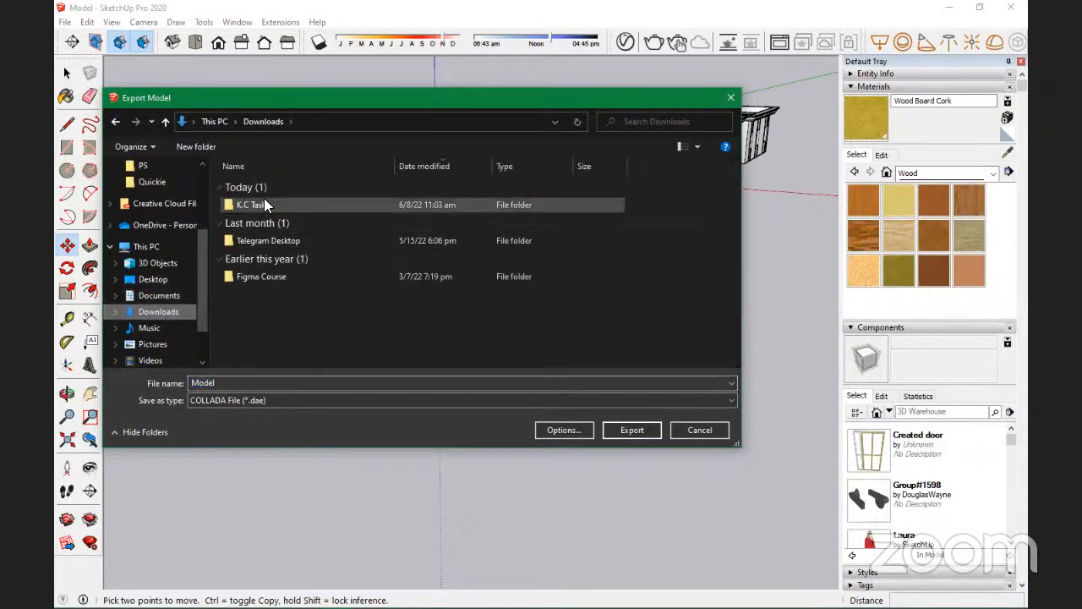
double_click(265, 201)
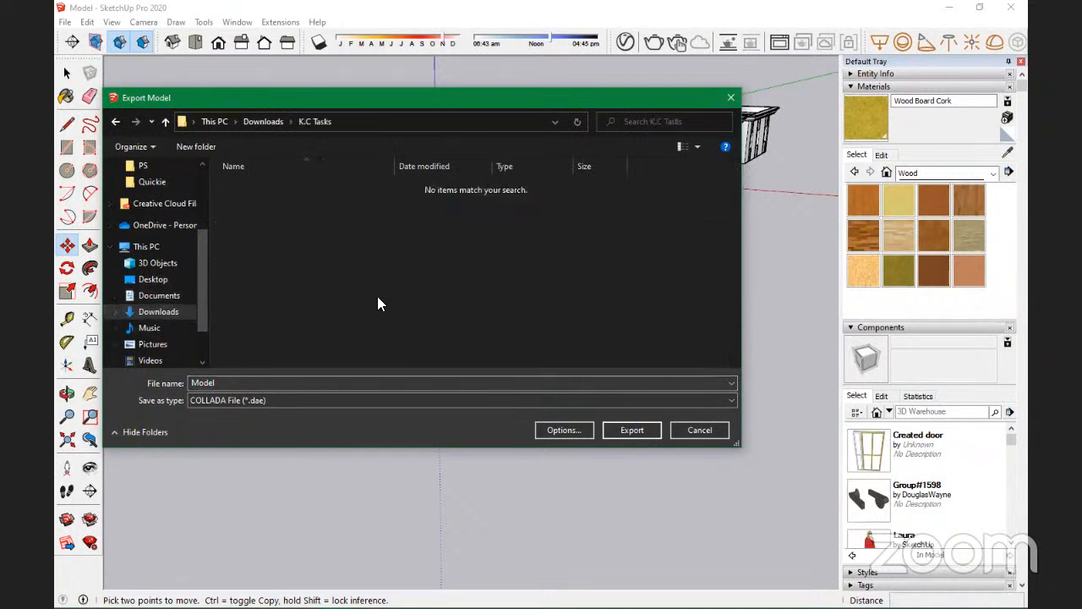
left_click(350, 397)
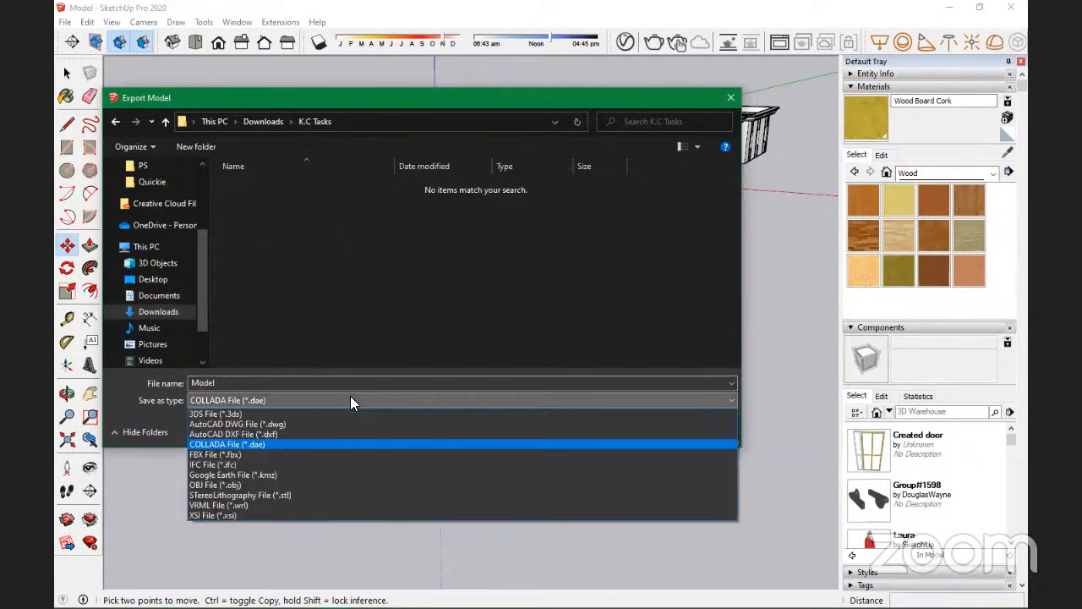
left_click(238, 414)
left_click(246, 400)
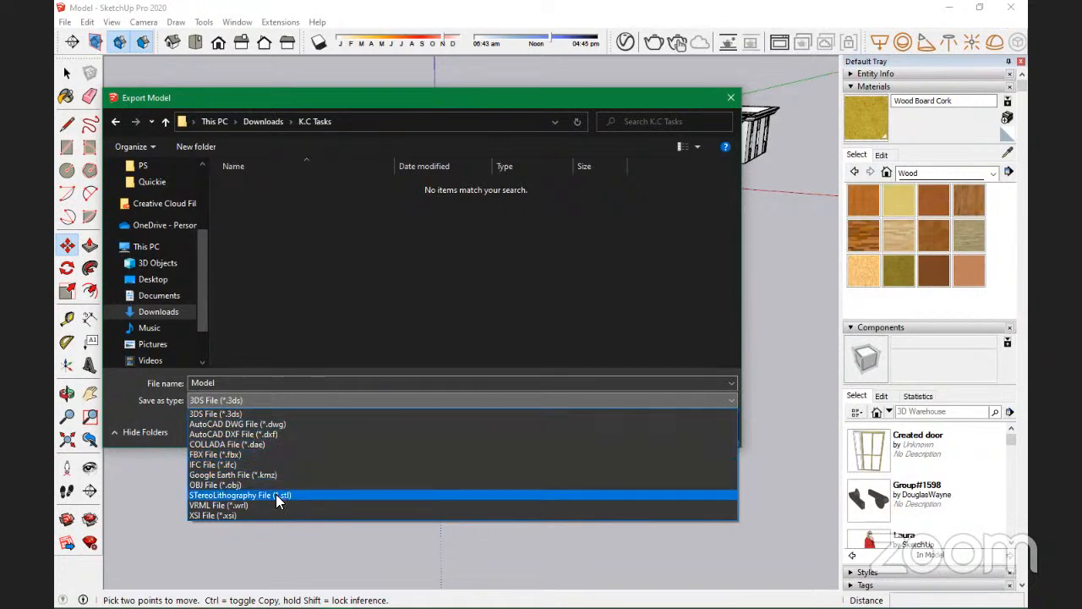
left_click(232, 414)
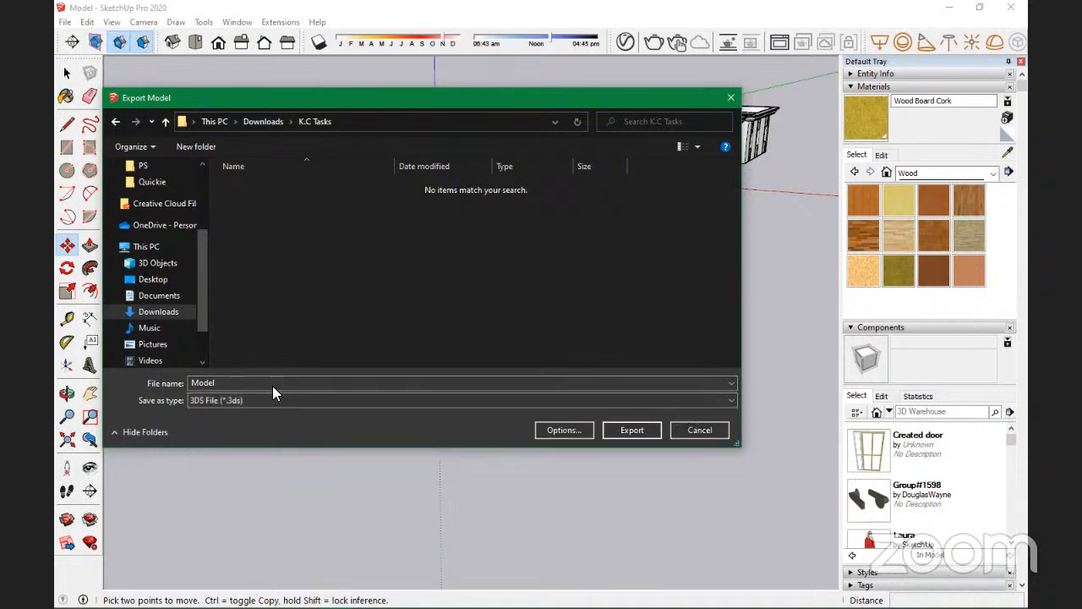
Step: Review the 3DS export options, the other file types and the file name choices, and cancel the export
left_click(565, 431)
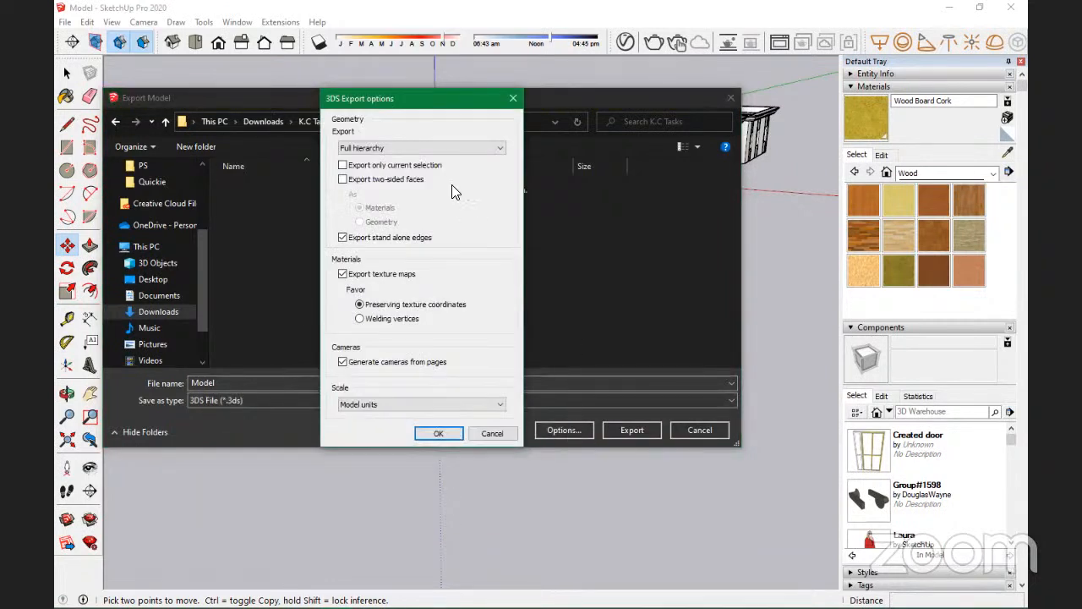
left_click(512, 98)
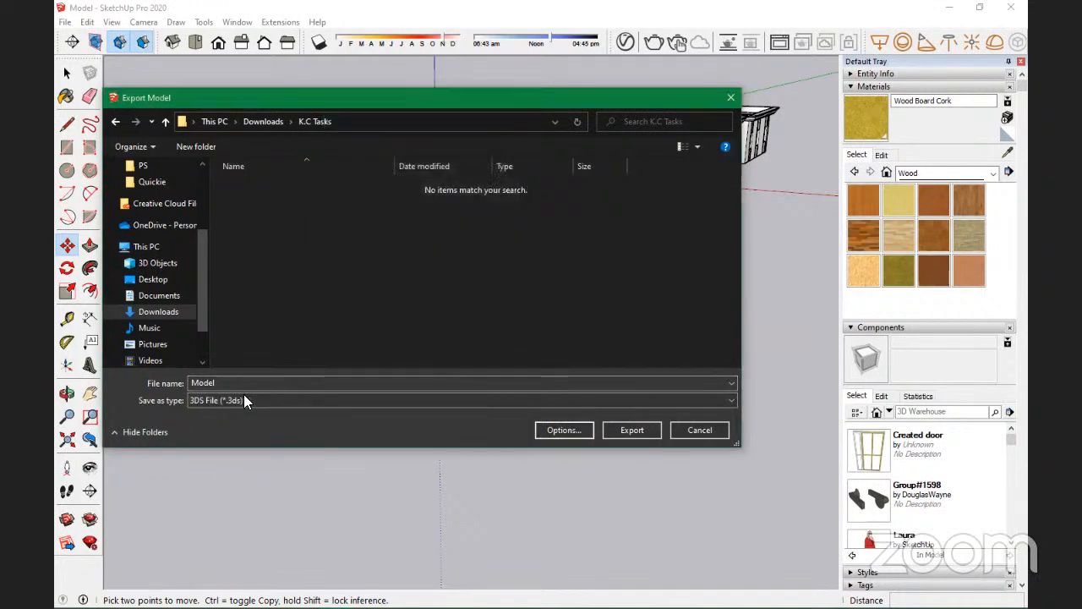
left_click(245, 401)
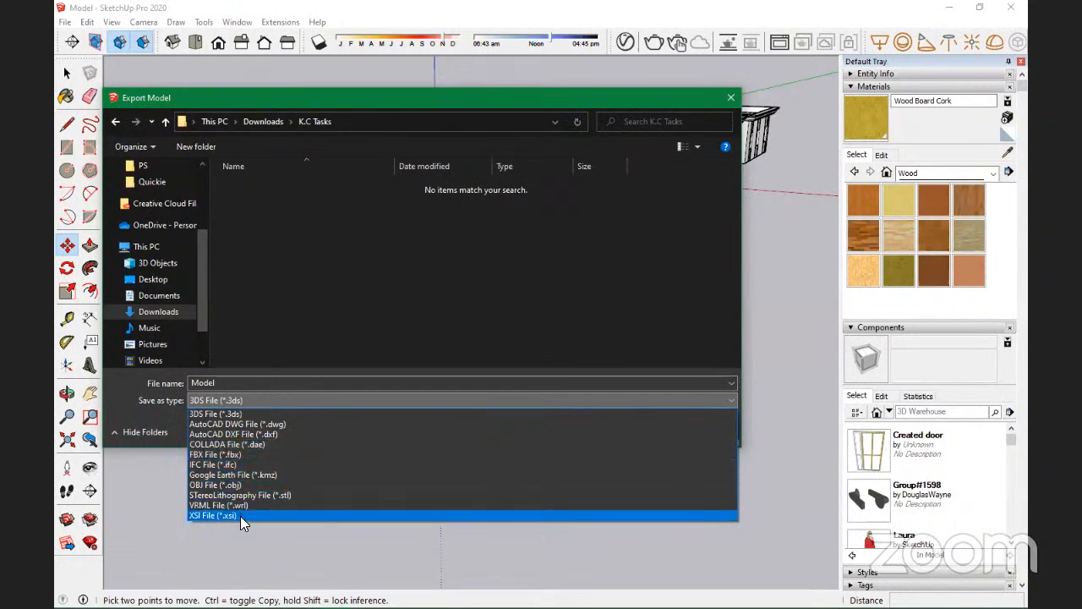
left_click(306, 413)
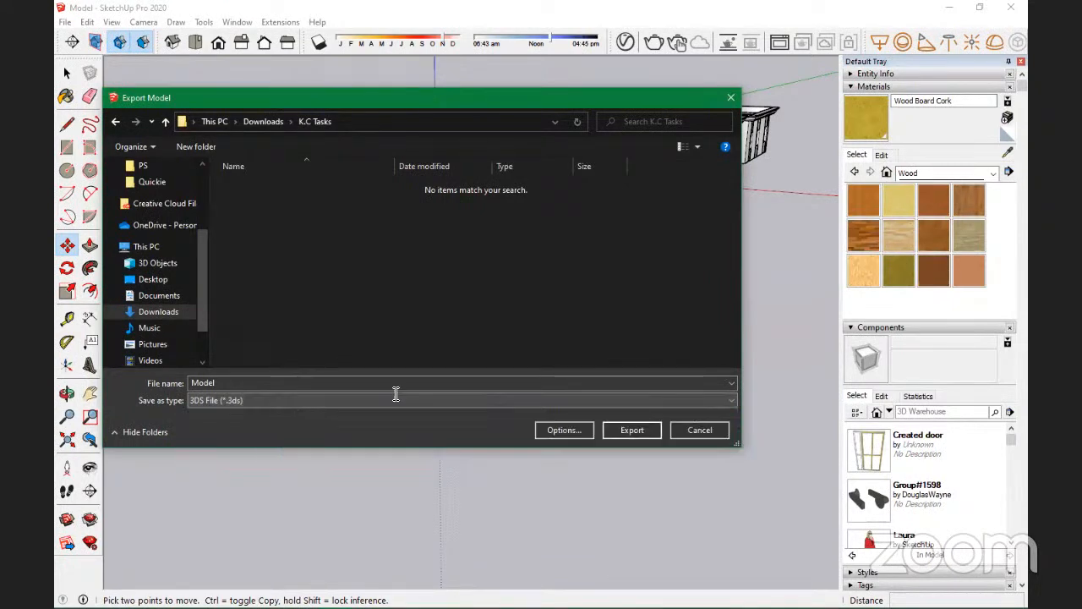
left_click(686, 384)
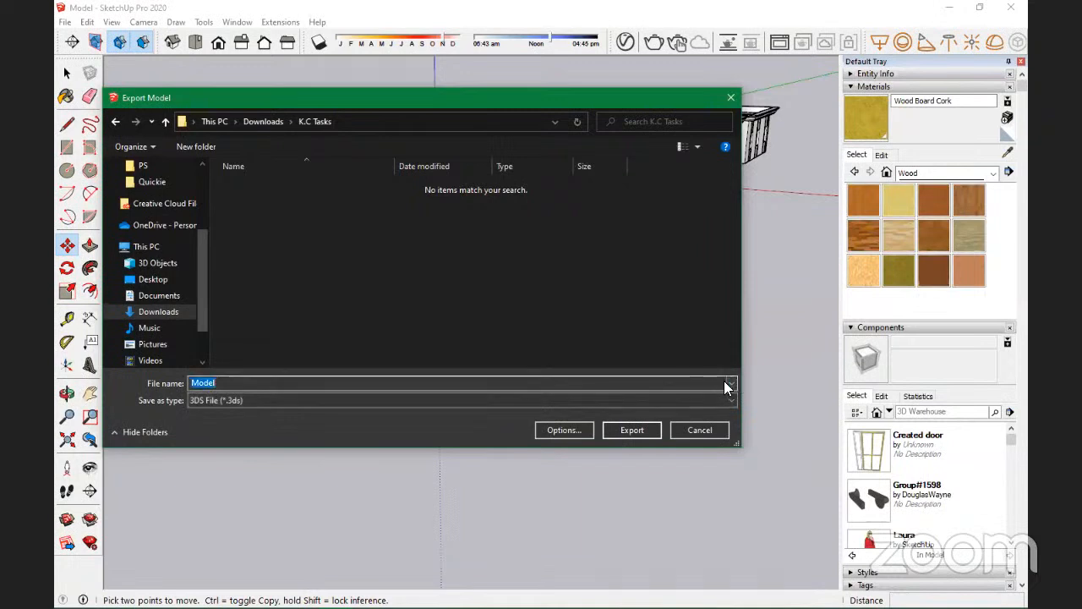
left_click(723, 380)
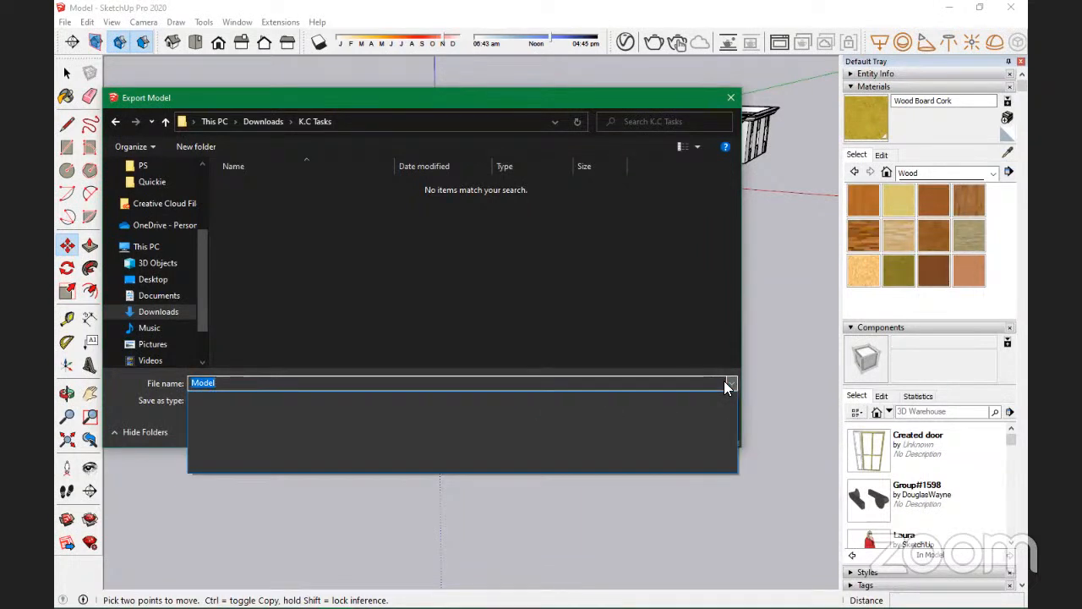
left_click(724, 380)
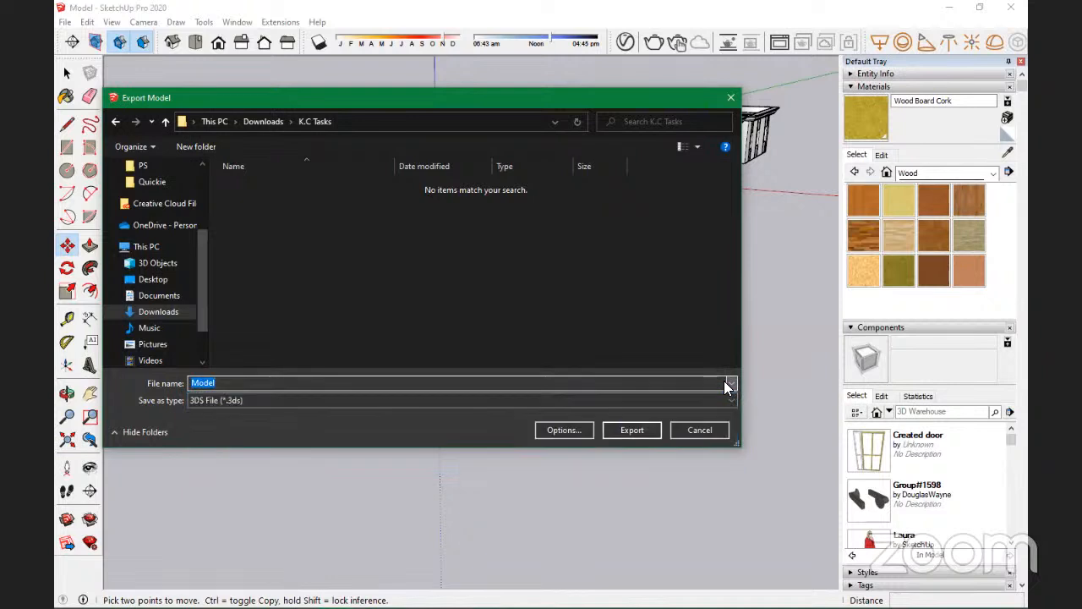
left_click(727, 381)
left_click(727, 381)
left_click(717, 431)
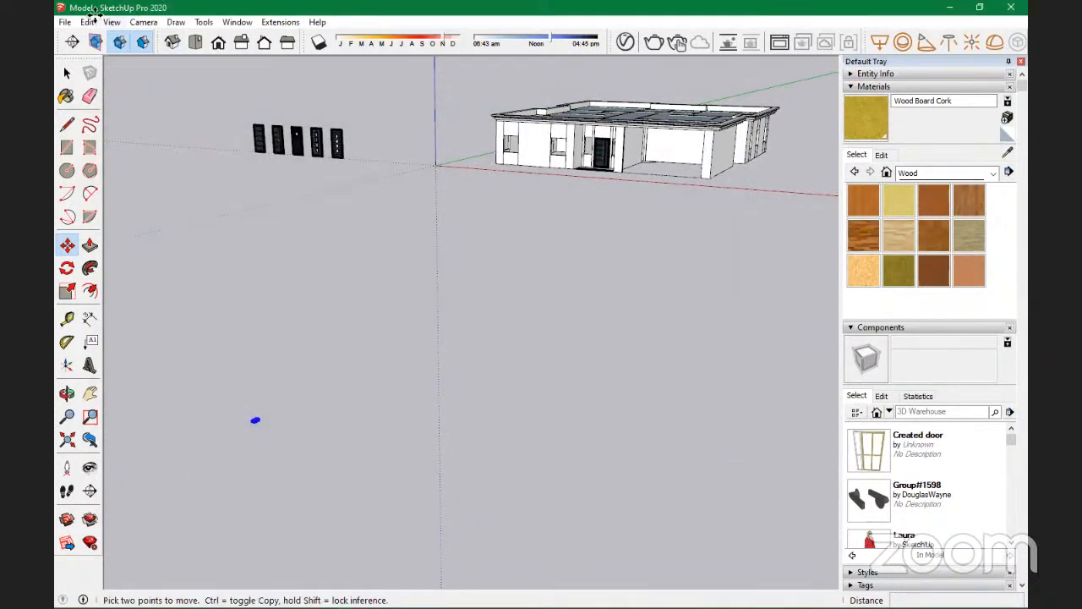
left_click(65, 23)
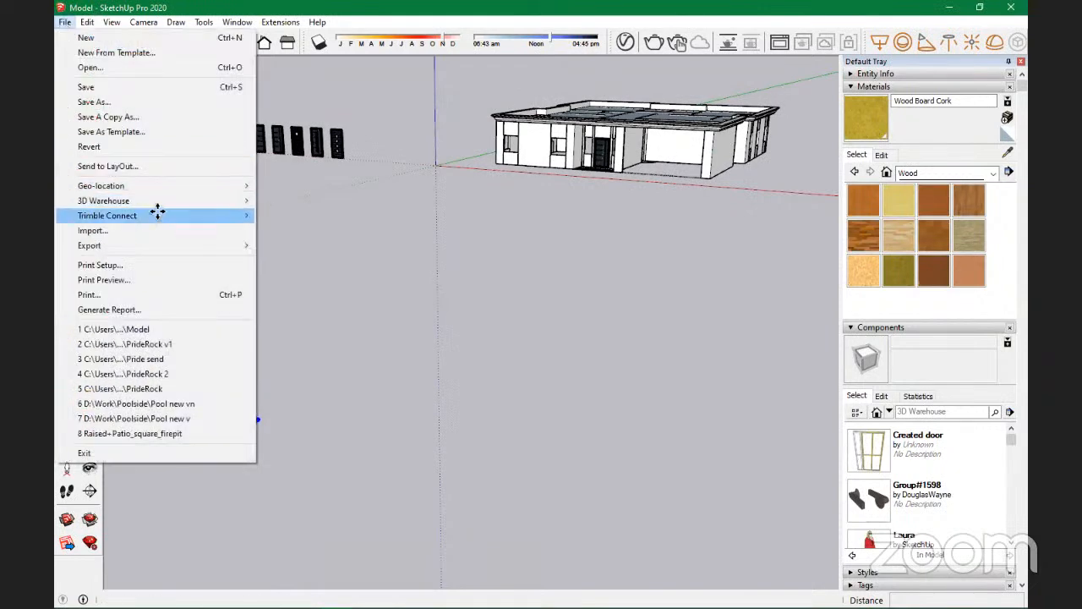
mouse_move(168, 200)
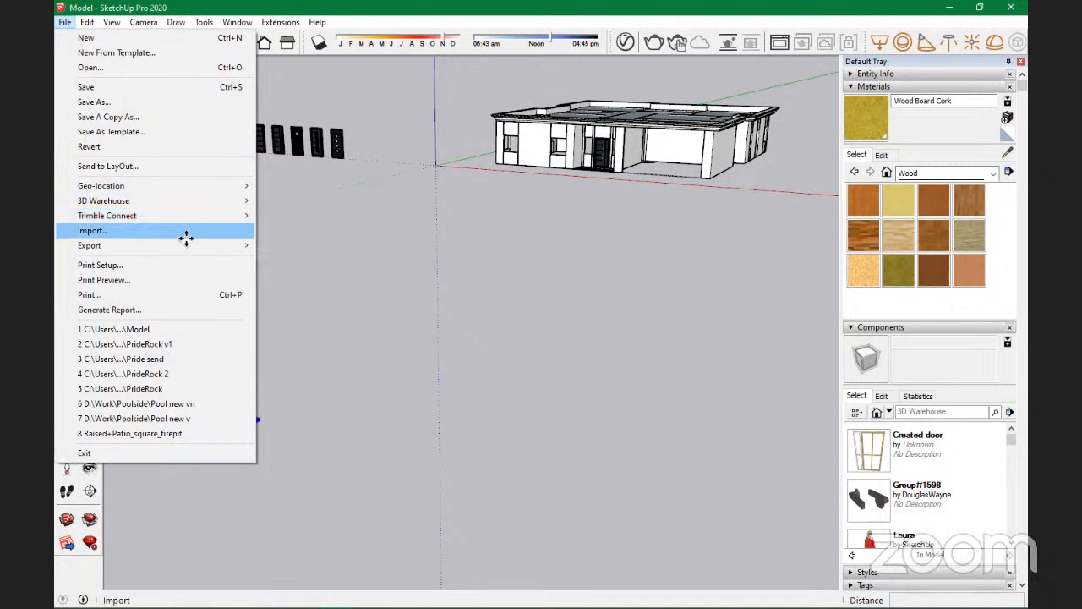
left_click(183, 234)
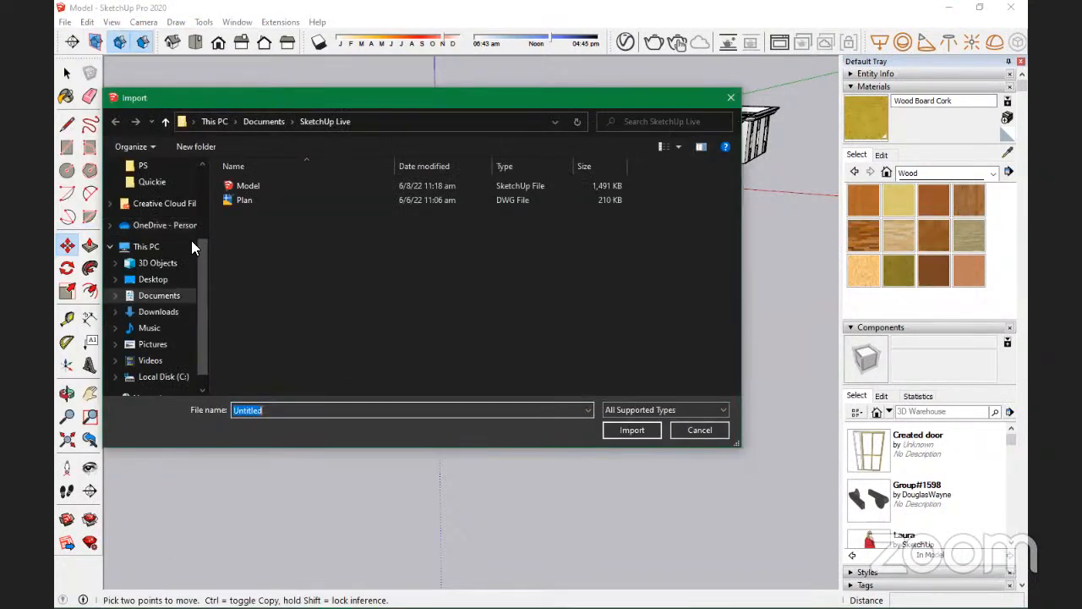
left_click(728, 100)
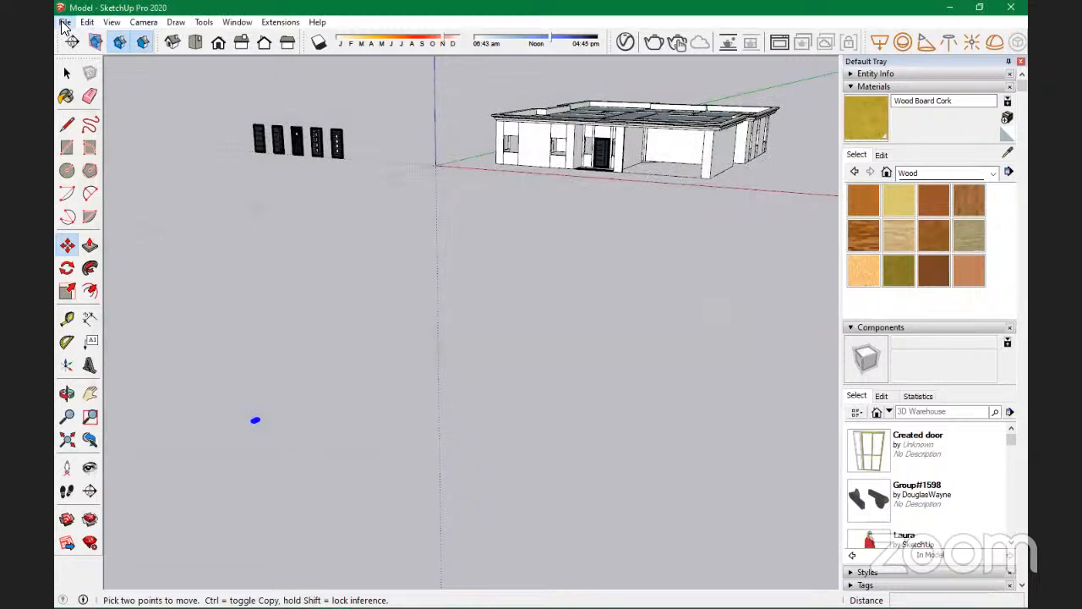
Step: Import the large three-panel glass door SketchUp file from the K.C Tasks folder and place it on open ground in front of the row of doors
left_click(65, 22)
mouse_move(120, 247)
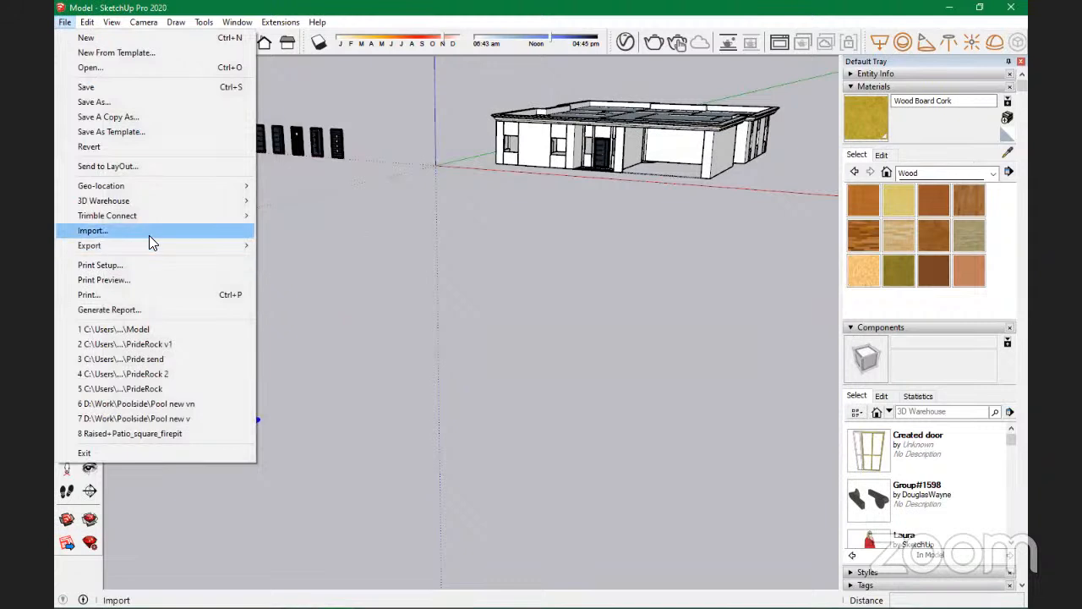
left_click(148, 236)
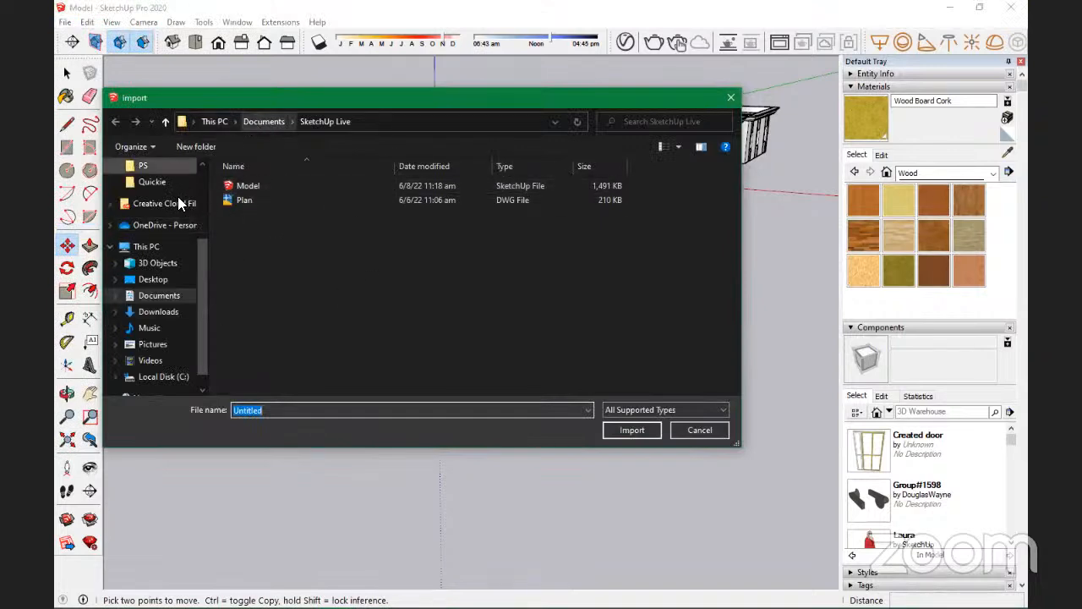
scroll(163, 240, "up", 1)
scroll(163, 241, "up", 3)
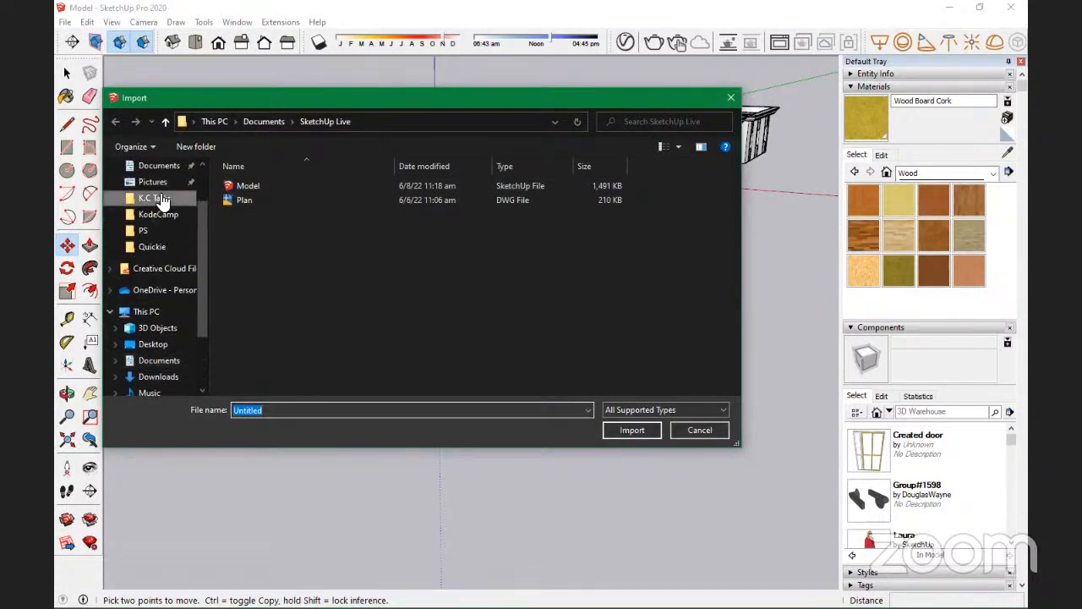
left_click(301, 186)
left_click(632, 430)
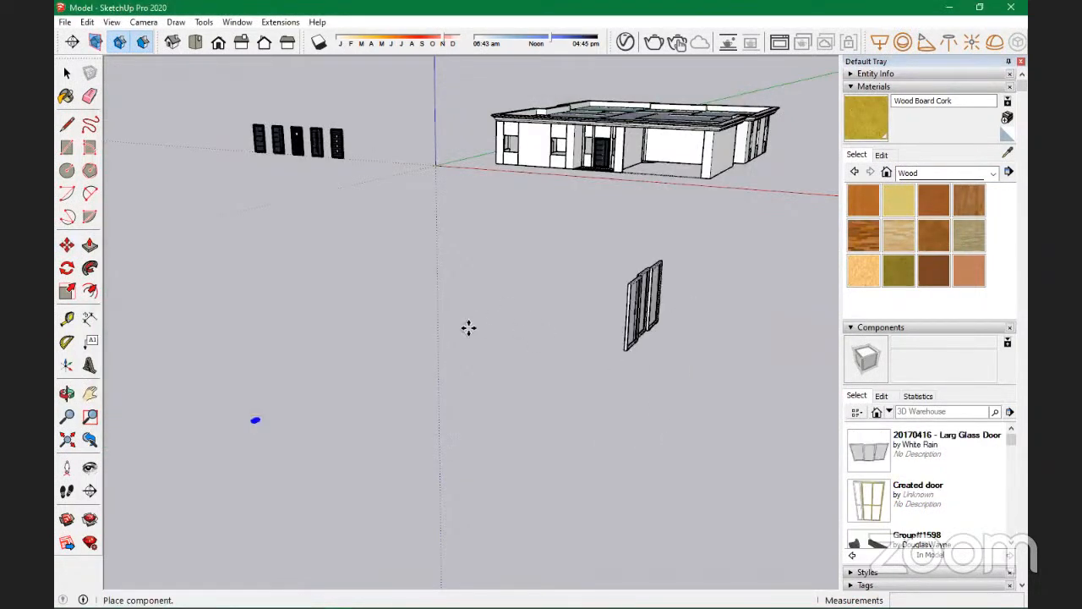
left_click(364, 292)
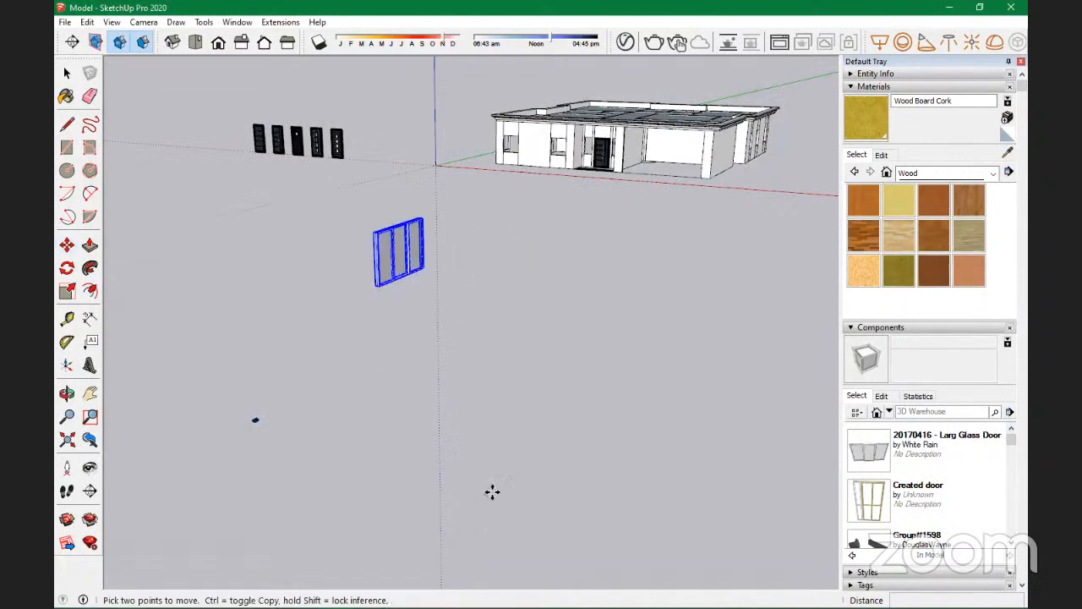